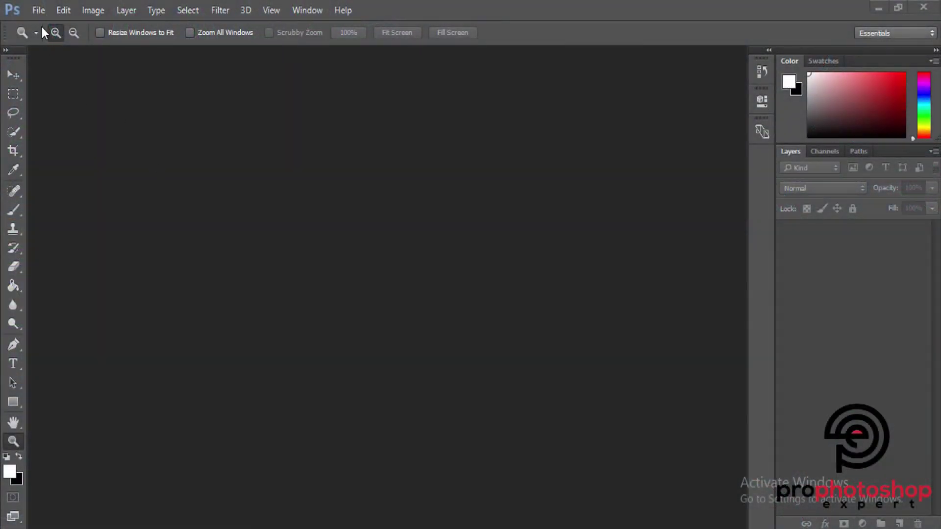
Step: Open the recent portrait 334A3026.CR2 and zoom into the eye area
{"action": "left_click", "coordinate": [42, 10]}
{"action": "mouse_move", "coordinate": [64, 96]}
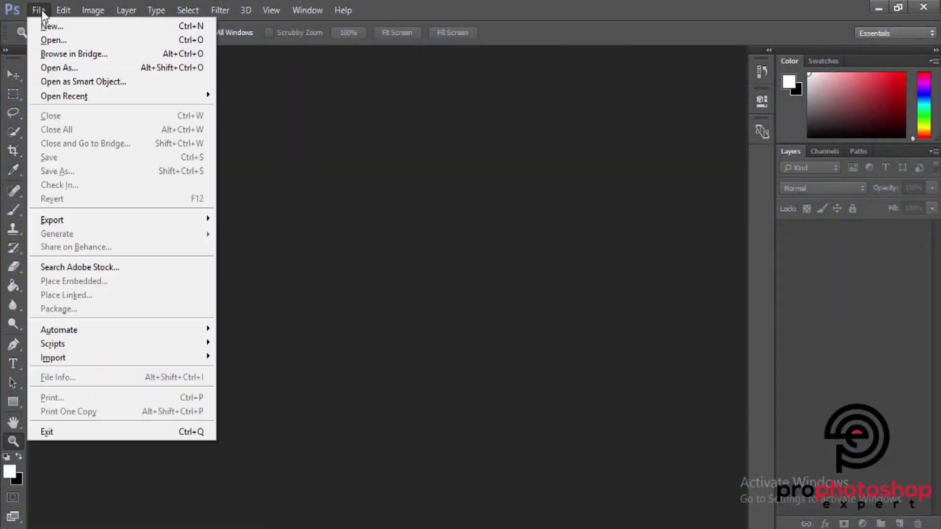
{"action": "left_click", "coordinate": [267, 96]}
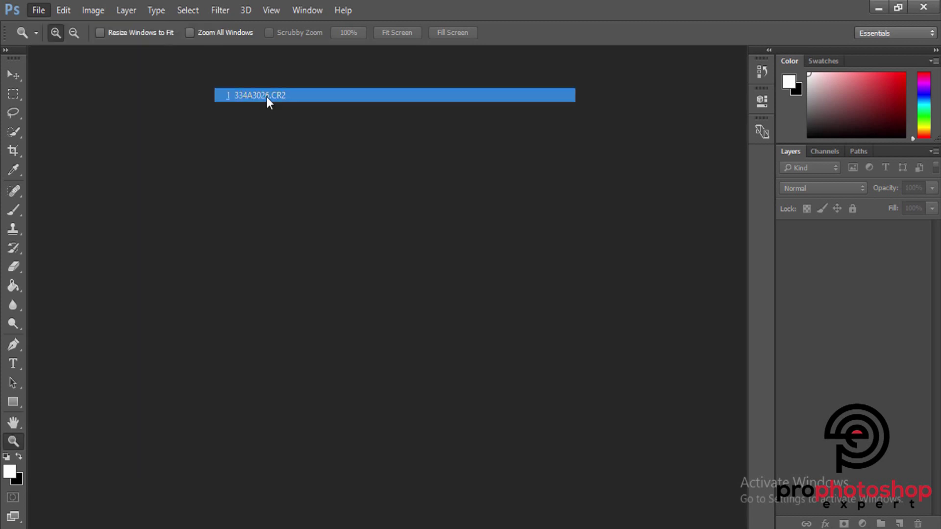
{"action": "left_click_drag", "start_coordinate": [454, 300], "coordinate": [474, 307]}
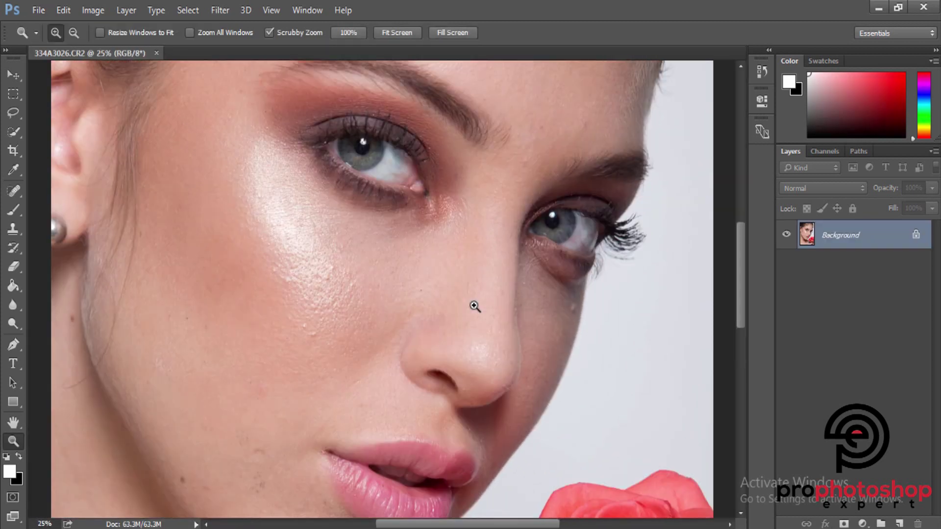
Step: Duplicate the background to Layer 1, add an empty Layer 2, and select the Spot Healing Brush
{"action": "key", "text": "ctrl+j"}
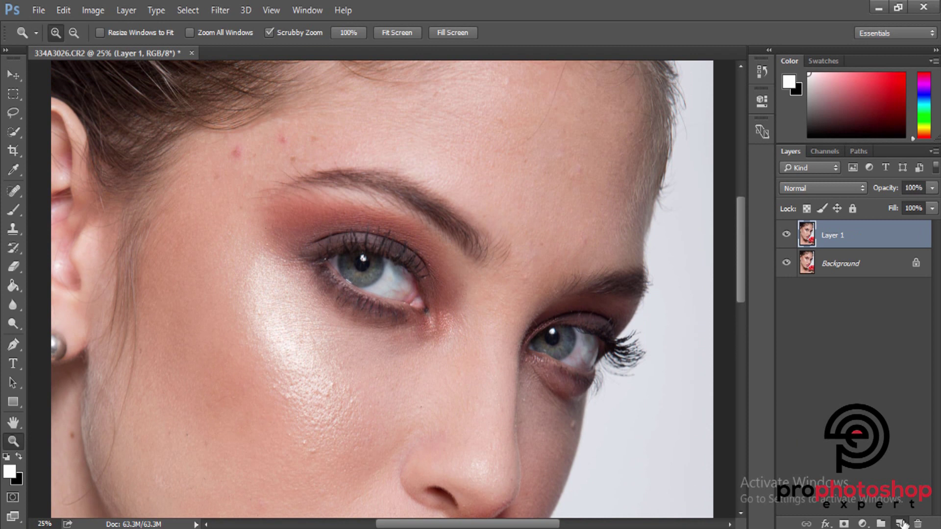
{"action": "key", "text": "ctrl+shift+alt+n"}
{"action": "key", "text": "j"}
{"action": "key", "text": "ctrl+plus"}
Step: Heal the small mole and a nearby spot on the cheek
{"action": "scroll", "coordinate": [275, 344], "scroll_direction": "down", "scroll_amount": 5}
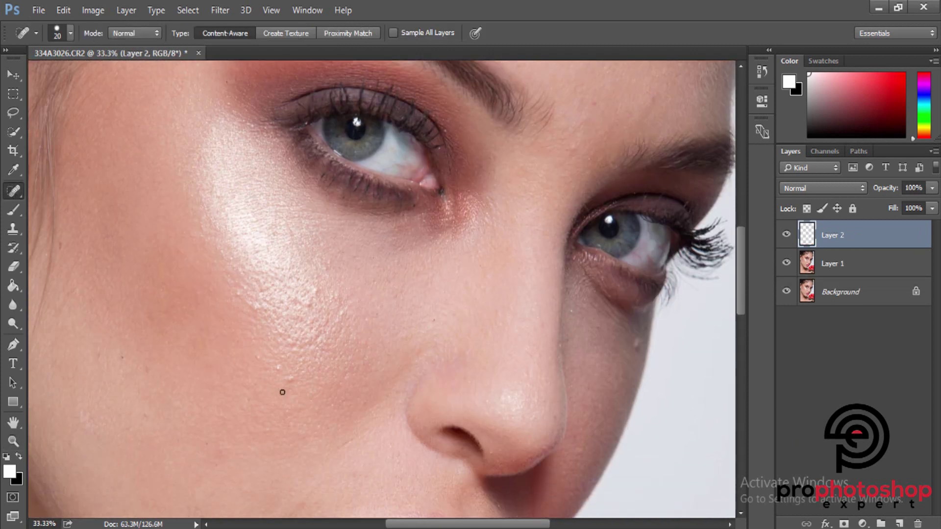
{"action": "left_click", "coordinate": [290, 378]}
{"action": "left_click", "coordinate": [278, 369]}
{"action": "scroll", "coordinate": [420, 340], "scroll_direction": "up", "scroll_amount": 2}
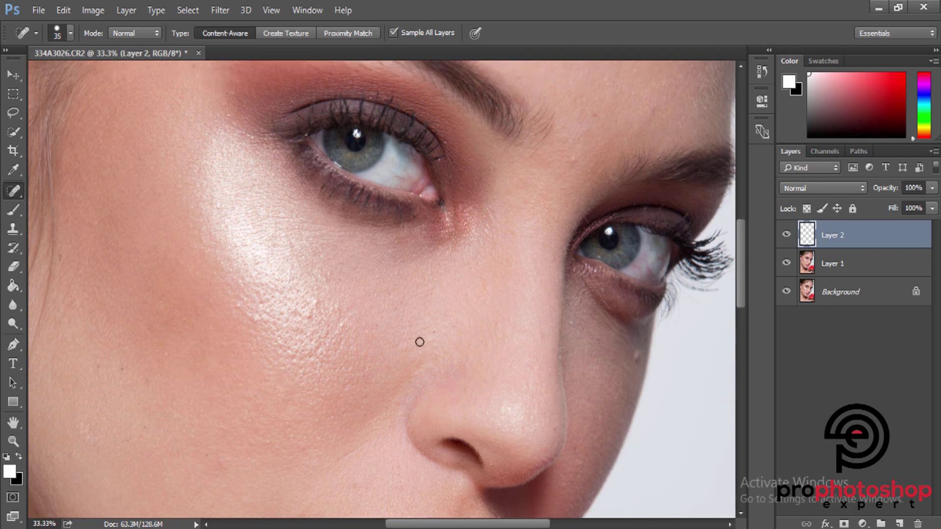
{"action": "scroll", "coordinate": [460, 334], "scroll_direction": "up", "scroll_amount": 3}
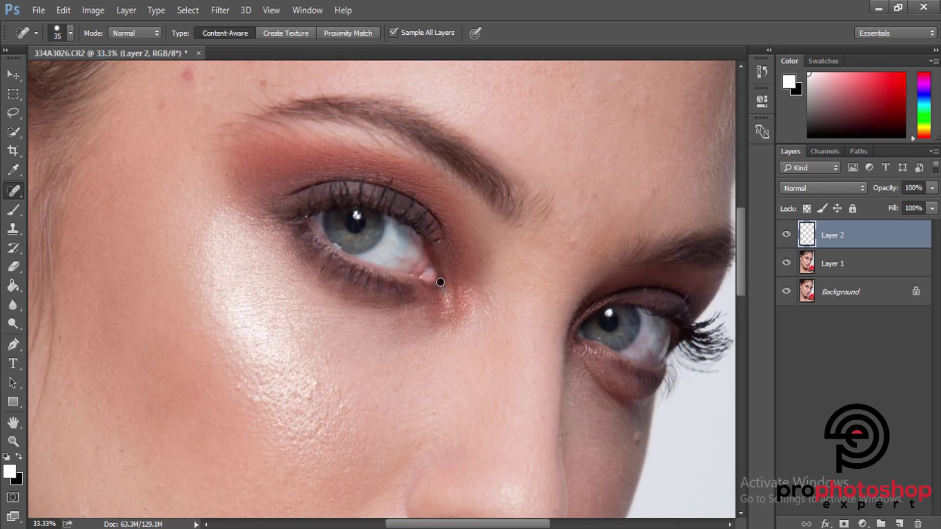
{"action": "left_click_drag", "start_coordinate": [470, 524], "coordinate": [418, 525]}
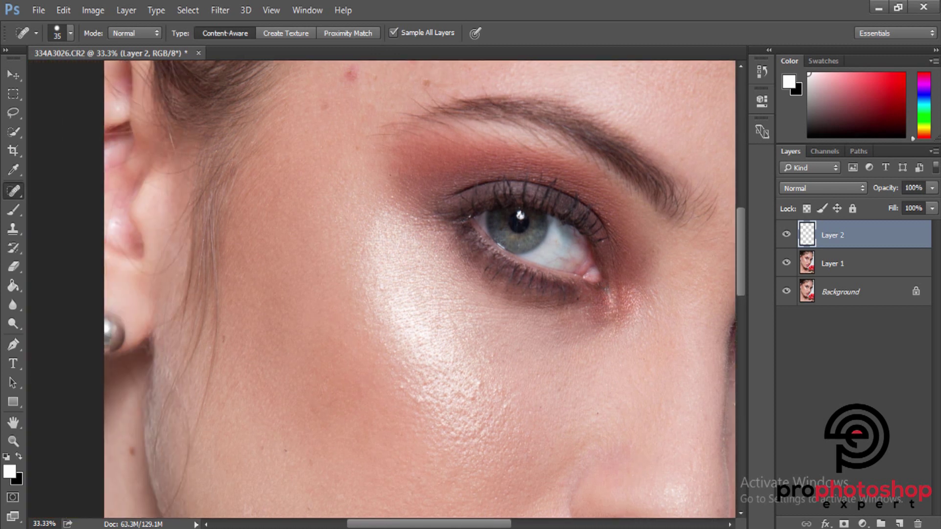
{"action": "scroll", "coordinate": [277, 356], "scroll_direction": "up", "scroll_amount": 2}
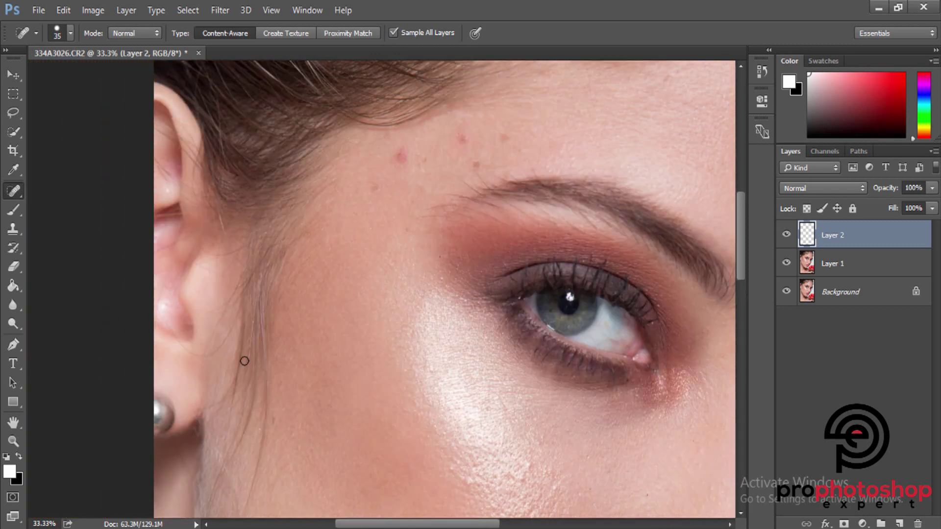
Step: Heal the blemishes across the ear, resizing the brush as needed
{"action": "left_click_drag", "start_coordinate": [176, 335], "coordinate": [175, 335]}
{"action": "key", "text": "bracketright"}
{"action": "left_click_drag", "start_coordinate": [177, 338], "coordinate": [232, 332]}
{"action": "key", "text": "bracketleft"}
{"action": "left_click_drag", "start_coordinate": [198, 384], "coordinate": [234, 291]}
{"action": "key", "text": "ctrl+plus"}
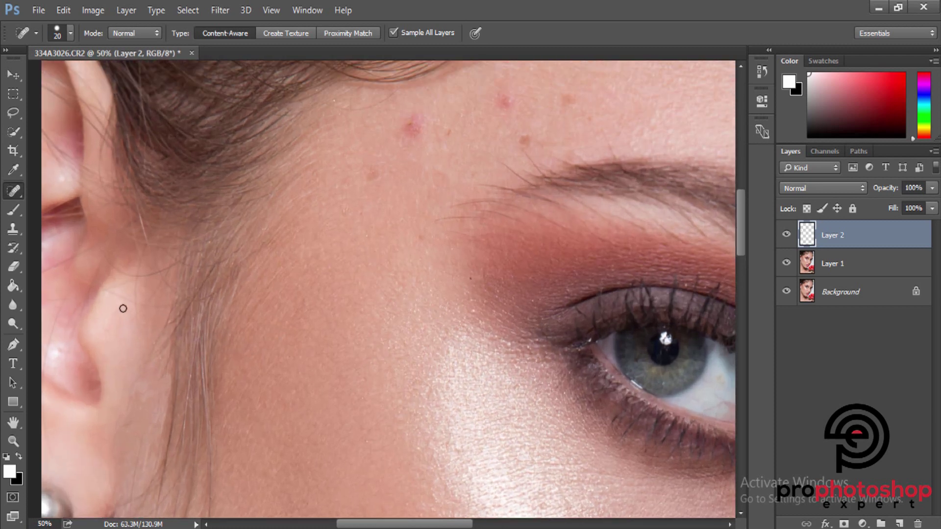
{"action": "mouse_move", "coordinate": [120, 297]}
{"action": "left_mouse_down"}
{"action": "mouse_move", "coordinate": [160, 281]}
{"action": "mouse_move", "coordinate": [168, 297]}
{"action": "mouse_move", "coordinate": [161, 278]}
{"action": "left_mouse_up"}
{"action": "left_click_drag", "start_coordinate": [111, 295], "coordinate": [130, 280]}
Step: Heal the remaining small spots lower on the ear
{"action": "left_click_drag", "start_coordinate": [405, 526], "coordinate": [379, 526]}
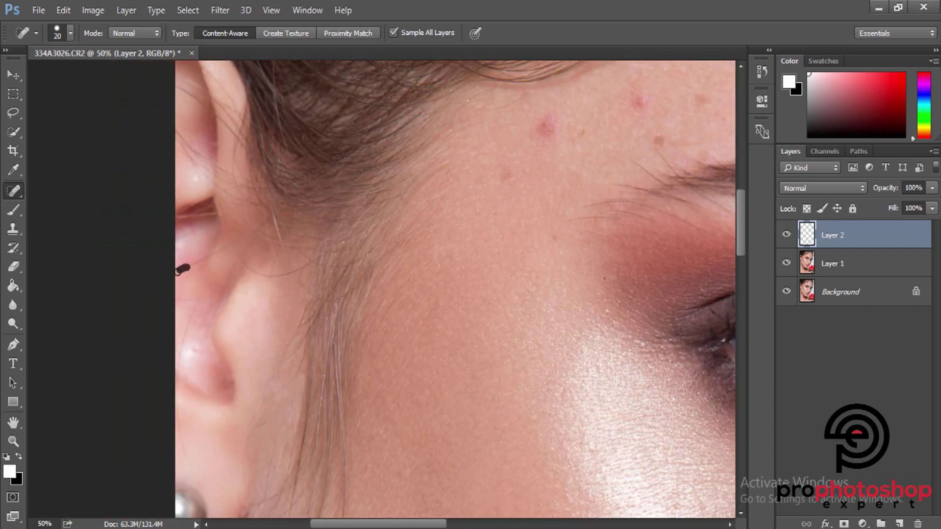
{"action": "left_click", "coordinate": [195, 263]}
{"action": "left_click_drag", "start_coordinate": [224, 248], "coordinate": [224, 248]}
{"action": "left_click_drag", "start_coordinate": [224, 284], "coordinate": [185, 346]}
{"action": "mouse_move", "coordinate": [198, 303]}
{"action": "left_mouse_down"}
{"action": "mouse_move", "coordinate": [178, 302]}
{"action": "mouse_move", "coordinate": [210, 310]}
{"action": "left_mouse_up"}
{"action": "left_click_drag", "start_coordinate": [232, 273], "coordinate": [232, 274]}
{"action": "mouse_move", "coordinate": [206, 338]}
{"action": "left_mouse_down"}
{"action": "mouse_move", "coordinate": [208, 320]}
{"action": "mouse_move", "coordinate": [202, 328]}
{"action": "mouse_move", "coordinate": [189, 318]}
{"action": "left_mouse_up"}
{"action": "left_click_drag", "start_coordinate": [182, 353], "coordinate": [179, 373]}
{"action": "scroll", "coordinate": [229, 330], "scroll_direction": "up", "scroll_amount": 2}
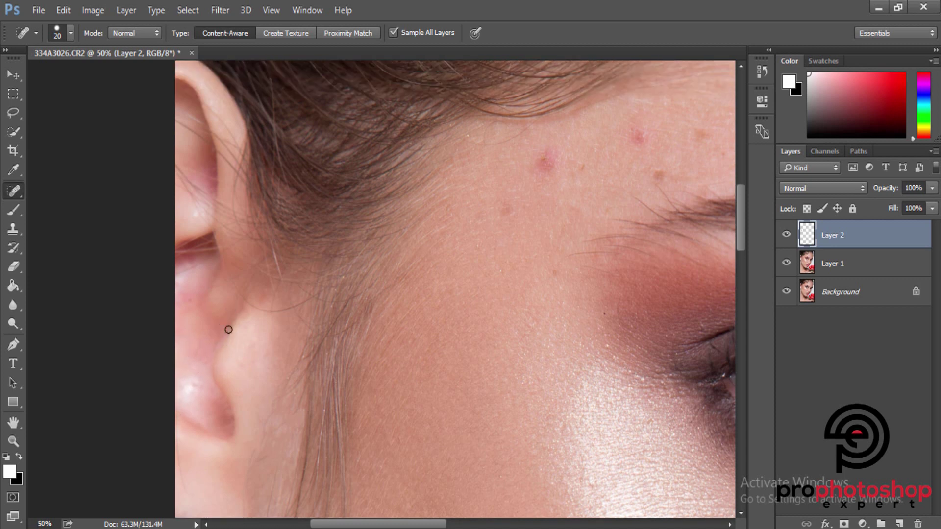
Step: Heal the flaws on the ear and the small spots beside it with a smaller brush
{"action": "left_click_drag", "start_coordinate": [201, 263], "coordinate": [179, 274]}
{"action": "scroll", "coordinate": [361, 436], "scroll_direction": "up", "scroll_amount": 1}
{"action": "scroll", "coordinate": [361, 439], "scroll_direction": "left", "scroll_amount": 4}
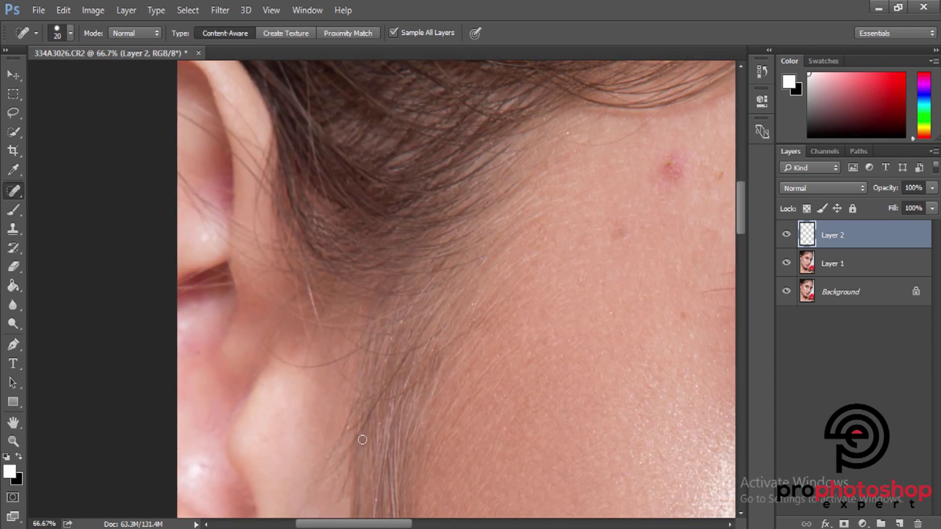
{"action": "scroll", "coordinate": [255, 312], "scroll_direction": "down", "scroll_amount": 2}
{"action": "mouse_move", "coordinate": [263, 297]}
{"action": "left_mouse_down"}
{"action": "mouse_move", "coordinate": [268, 291]}
{"action": "mouse_move", "coordinate": [259, 318]}
{"action": "mouse_move", "coordinate": [270, 321]}
{"action": "mouse_move", "coordinate": [293, 297]}
{"action": "mouse_move", "coordinate": [311, 343]}
{"action": "mouse_move", "coordinate": [309, 307]}
{"action": "left_mouse_up"}
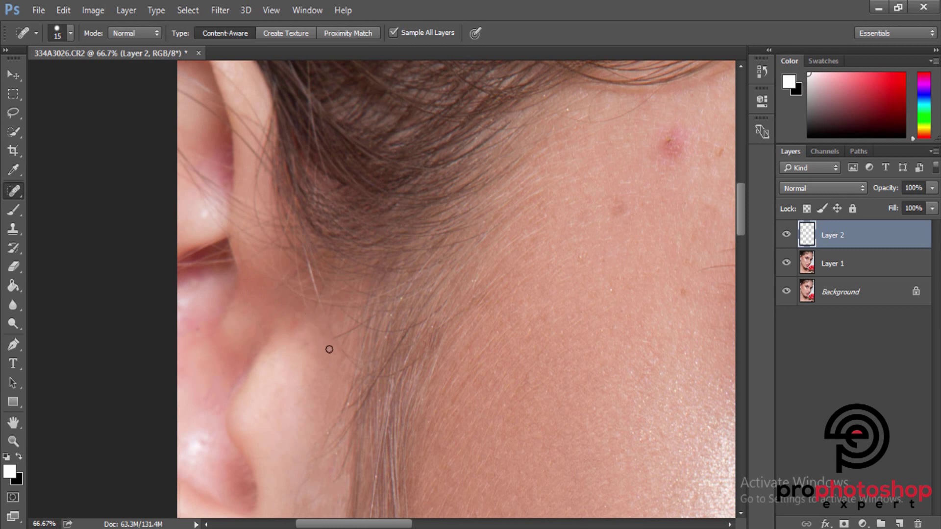
{"action": "mouse_move", "coordinate": [329, 342]}
{"action": "left_mouse_down"}
{"action": "mouse_move", "coordinate": [366, 321]}
{"action": "mouse_move", "coordinate": [348, 337]}
{"action": "mouse_move", "coordinate": [303, 300]}
{"action": "mouse_move", "coordinate": [321, 303]}
{"action": "mouse_move", "coordinate": [309, 262]}
{"action": "left_mouse_up"}
{"action": "key", "text": "bracketleft"}
{"action": "left_click_drag", "start_coordinate": [295, 254], "coordinate": [294, 228]}
{"action": "scroll", "coordinate": [334, 285], "scroll_direction": "down", "scroll_amount": 2}
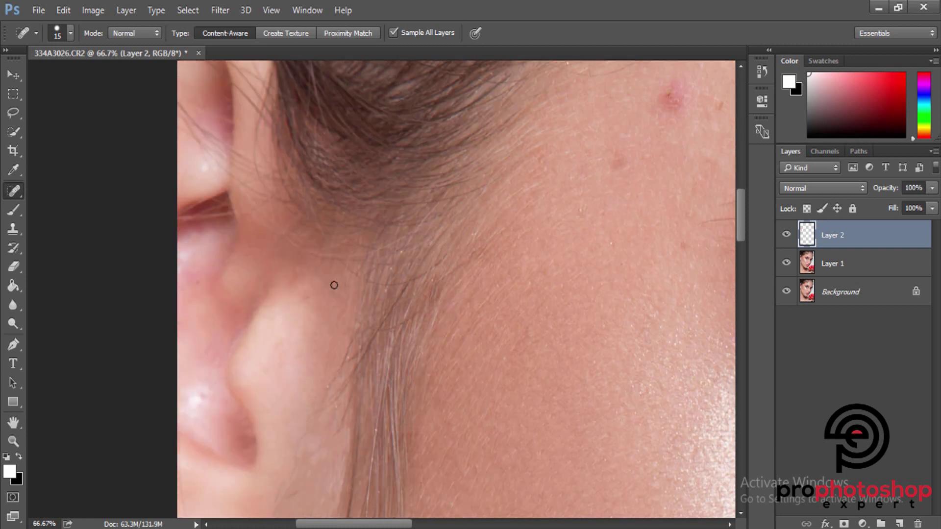
{"action": "key", "text": "bracketleft"}
{"action": "mouse_move", "coordinate": [345, 269]}
{"action": "left_mouse_down"}
{"action": "mouse_move", "coordinate": [368, 276]}
{"action": "mouse_move", "coordinate": [438, 259]}
{"action": "left_mouse_up"}
Step: Remove the stray hairs along the hairline and a small dark dot on the cheek
{"action": "scroll", "coordinate": [322, 367], "scroll_direction": "down", "scroll_amount": 4}
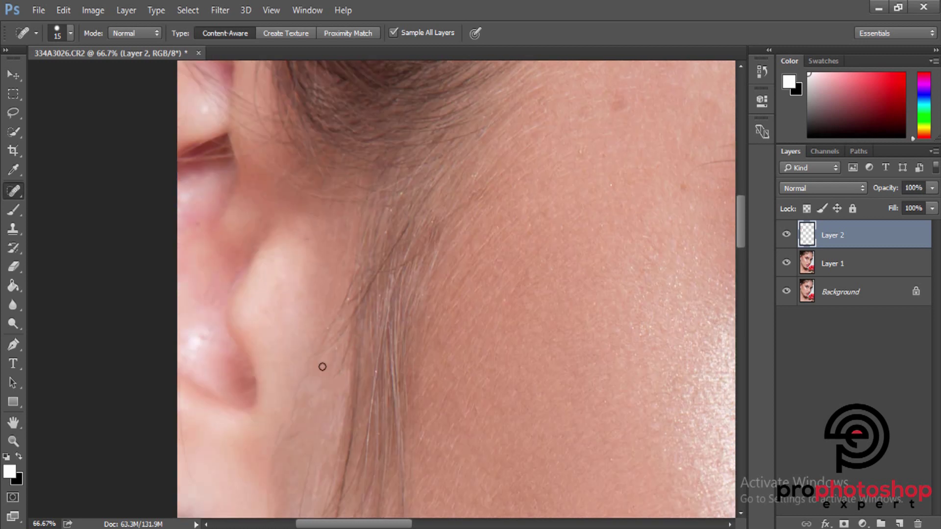
{"action": "scroll", "coordinate": [322, 367], "scroll_direction": "down", "scroll_amount": 2}
{"action": "mouse_move", "coordinate": [304, 316]}
{"action": "left_mouse_down"}
{"action": "mouse_move", "coordinate": [337, 290]}
{"action": "mouse_move", "coordinate": [342, 247]}
{"action": "mouse_move", "coordinate": [361, 245]}
{"action": "mouse_move", "coordinate": [352, 229]}
{"action": "left_mouse_up"}
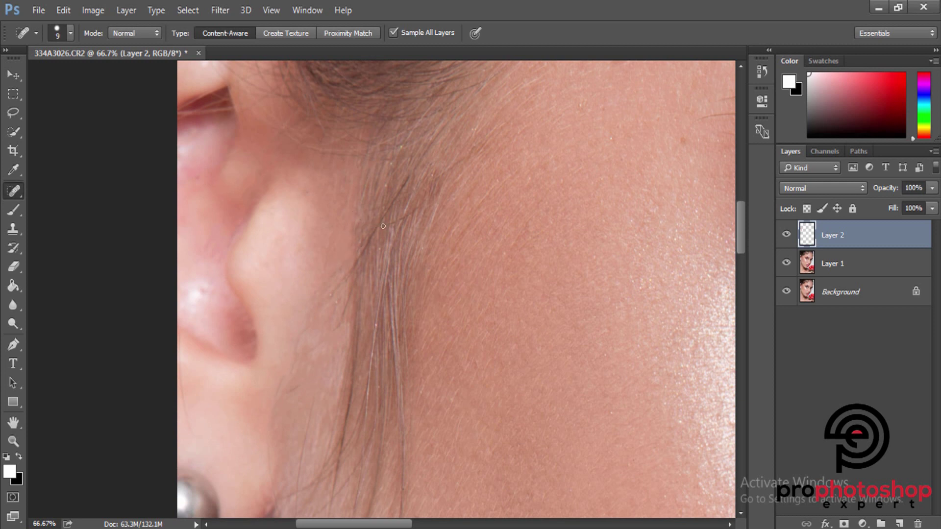
{"action": "mouse_move", "coordinate": [408, 213]}
{"action": "left_mouse_down"}
{"action": "mouse_move", "coordinate": [422, 205]}
{"action": "mouse_move", "coordinate": [369, 244]}
{"action": "left_mouse_up"}
{"action": "left_click_drag", "start_coordinate": [336, 281], "coordinate": [382, 212]}
{"action": "key", "text": "bracketright"}
{"action": "left_click_drag", "start_coordinate": [429, 181], "coordinate": [468, 155]}
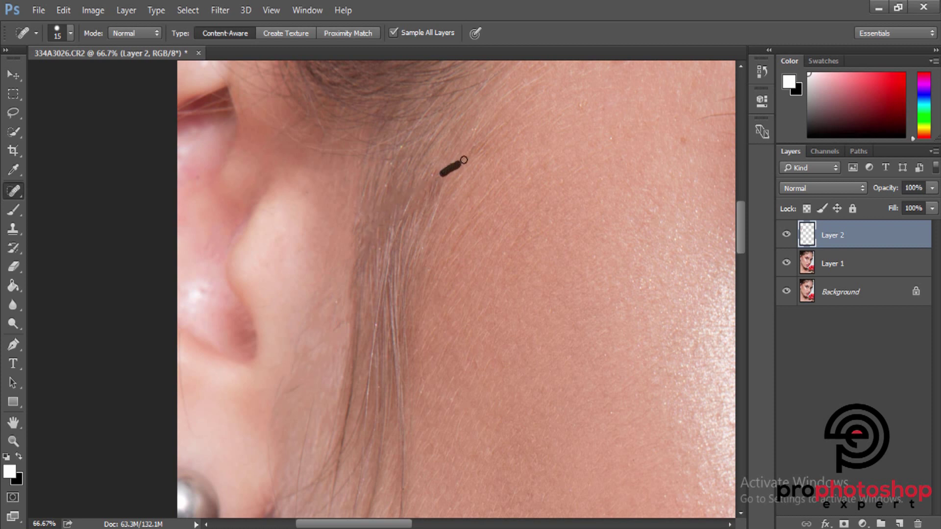
{"action": "left_click", "coordinate": [473, 147]}
Step: Heal the last spots beside the ear and add a new empty layer
{"action": "scroll", "coordinate": [344, 249], "scroll_direction": "down", "scroll_amount": 3}
{"action": "mouse_move", "coordinate": [312, 260]}
{"action": "left_mouse_down"}
{"action": "mouse_move", "coordinate": [339, 229]}
{"action": "mouse_move", "coordinate": [294, 262]}
{"action": "mouse_move", "coordinate": [279, 295]}
{"action": "mouse_move", "coordinate": [292, 298]}
{"action": "mouse_move", "coordinate": [294, 270]}
{"action": "left_mouse_up"}
{"action": "key", "text": "bracketright"}
{"action": "key", "text": "bracketleft"}
{"action": "left_click_drag", "start_coordinate": [278, 305], "coordinate": [291, 271]}
{"action": "key", "text": "bracketright"}
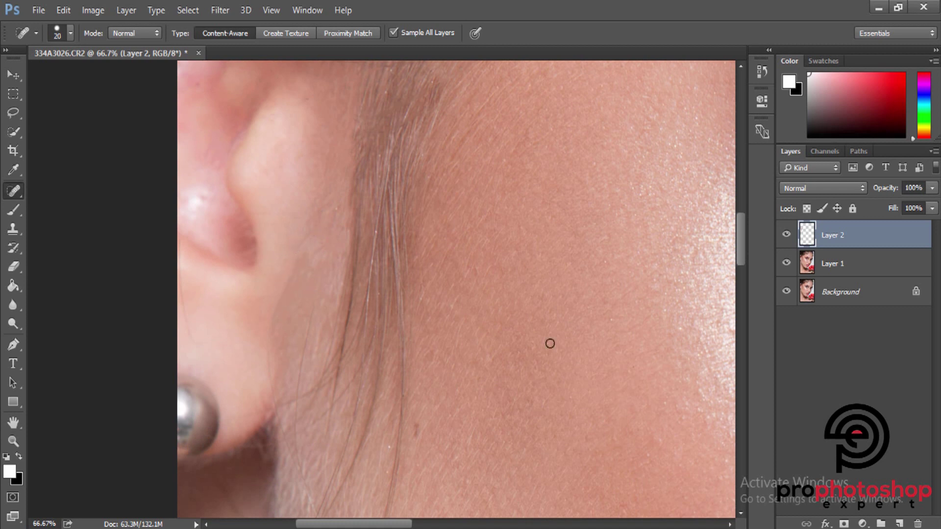
{"action": "left_click", "coordinate": [900, 523]}
Step: Heal along the edge of the ear with a larger brush
{"action": "key", "text": "bracketright"}
{"action": "left_click_drag", "start_coordinate": [275, 305], "coordinate": [306, 240]}
{"action": "left_click_drag", "start_coordinate": [194, 343], "coordinate": [182, 270]}
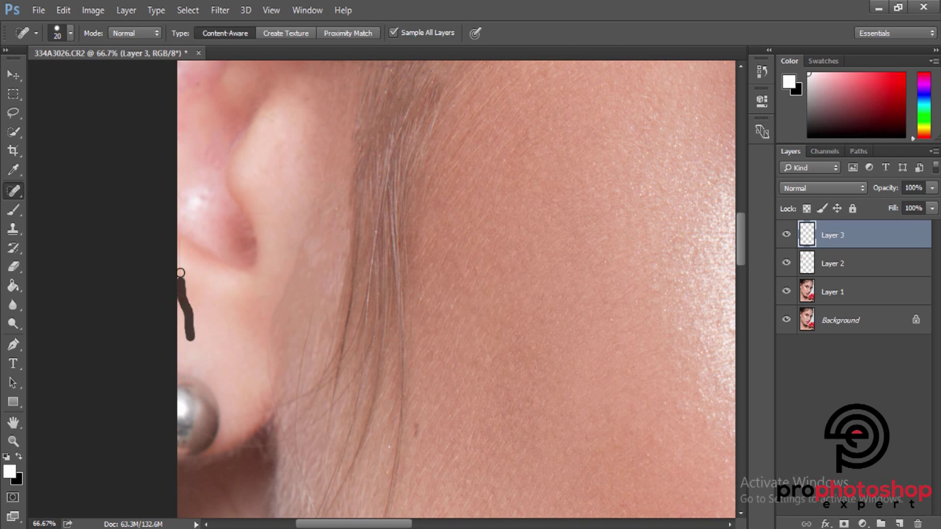
{"action": "key", "text": "bracketleft"}
Step: Heal the spots and a stray hair below the ear and ear lobe
{"action": "scroll", "coordinate": [258, 260], "scroll_direction": "down", "scroll_amount": 2}
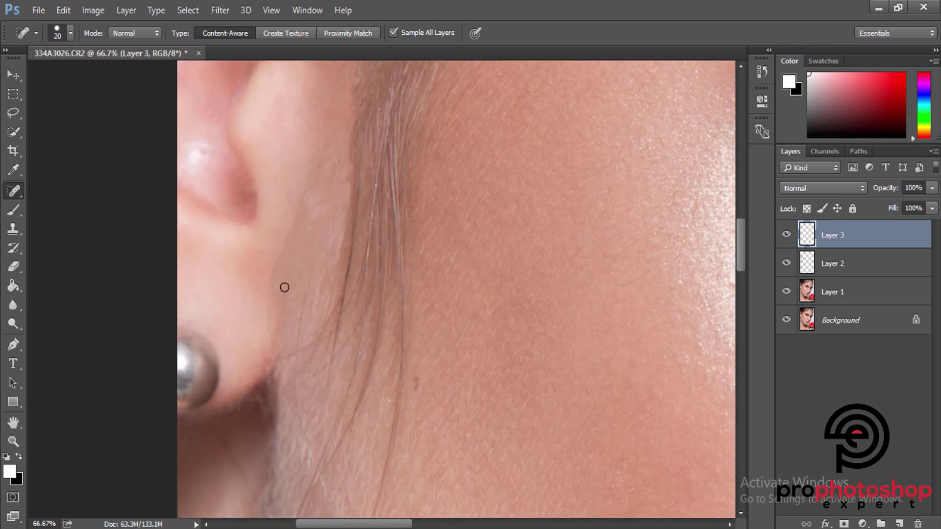
{"action": "left_click_drag", "start_coordinate": [268, 301], "coordinate": [277, 360]}
{"action": "mouse_move", "coordinate": [313, 258]}
{"action": "left_mouse_down"}
{"action": "mouse_move", "coordinate": [295, 348]}
{"action": "mouse_move", "coordinate": [318, 336]}
{"action": "mouse_move", "coordinate": [296, 395]}
{"action": "left_mouse_up"}
{"action": "scroll", "coordinate": [265, 352], "scroll_direction": "down", "scroll_amount": 2}
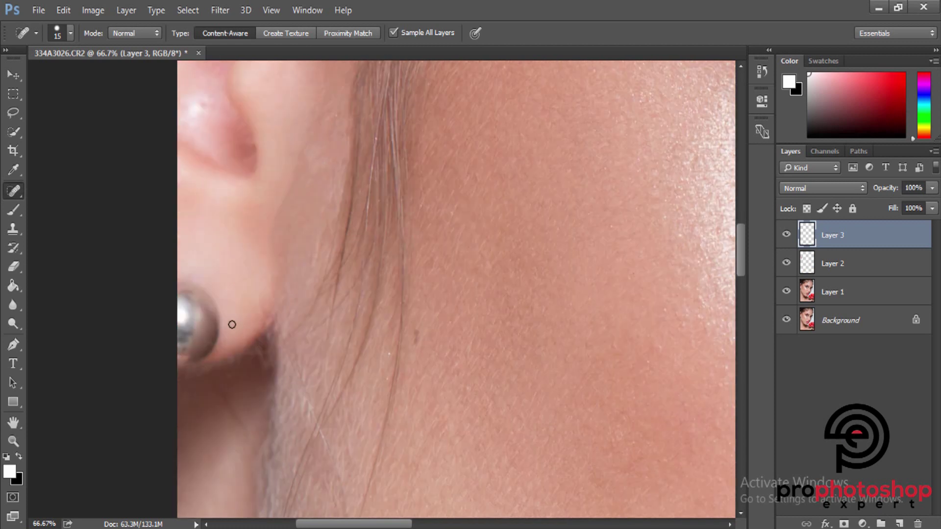
{"action": "mouse_move", "coordinate": [273, 311]}
{"action": "left_mouse_down"}
{"action": "mouse_move", "coordinate": [288, 352]}
{"action": "mouse_move", "coordinate": [261, 349]}
{"action": "mouse_move", "coordinate": [307, 399]}
{"action": "mouse_move", "coordinate": [242, 379]}
{"action": "mouse_move", "coordinate": [233, 359]}
{"action": "left_mouse_up"}
{"action": "scroll", "coordinate": [265, 387], "scroll_direction": "down", "scroll_amount": 2}
{"action": "key", "text": "bracketright"}
{"action": "left_click", "coordinate": [212, 339]}
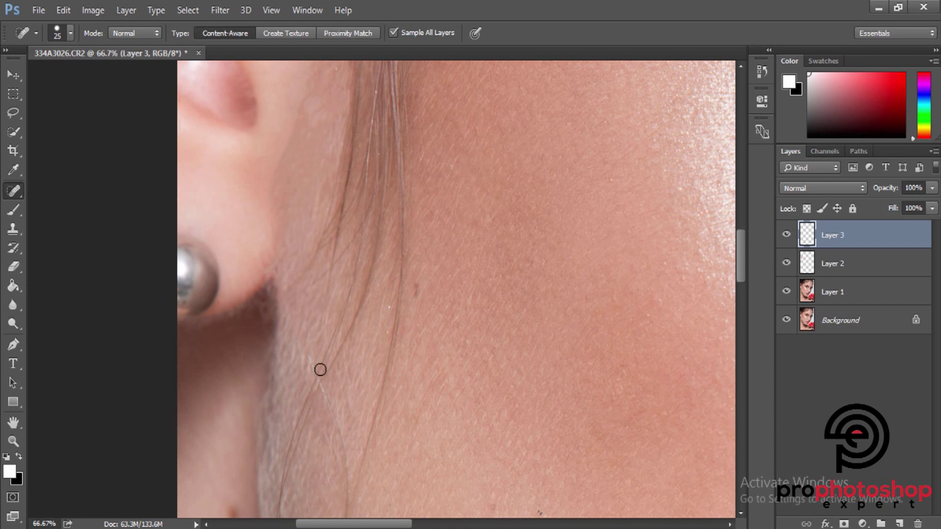
Step: Remove the stray hairs running down the cheek and curving toward the jaw
{"action": "scroll", "coordinate": [321, 369], "scroll_direction": "down", "scroll_amount": 5}
{"action": "left_click", "coordinate": [231, 414]}
{"action": "key", "text": "bracketright"}
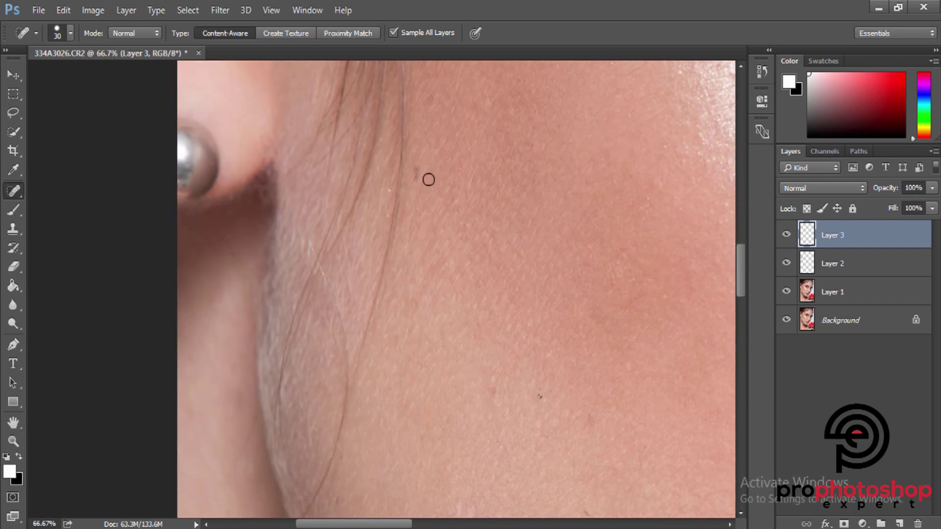
{"action": "key", "text": "bracketleft"}
{"action": "scroll", "coordinate": [428, 227], "scroll_direction": "down", "scroll_amount": 2}
{"action": "left_click_drag", "start_coordinate": [323, 229], "coordinate": [343, 336]}
{"action": "scroll", "coordinate": [353, 292], "scroll_direction": "down", "scroll_amount": 2}
{"action": "left_click_drag", "start_coordinate": [348, 270], "coordinate": [304, 424]}
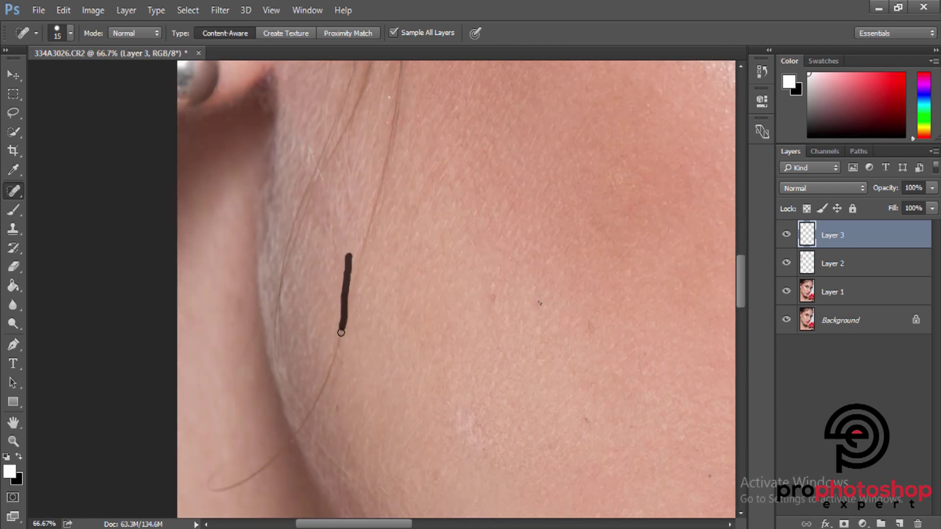
{"action": "scroll", "coordinate": [309, 365], "scroll_direction": "down", "scroll_amount": 3}
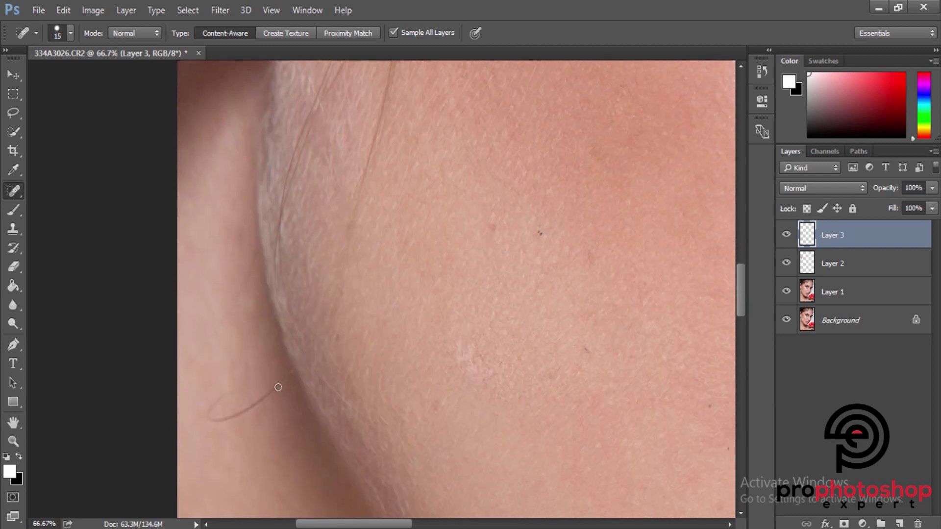
{"action": "mouse_move", "coordinate": [291, 371]}
{"action": "left_mouse_down"}
{"action": "mouse_move", "coordinate": [207, 417]}
{"action": "mouse_move", "coordinate": [263, 395]}
{"action": "mouse_move", "coordinate": [216, 405]}
{"action": "mouse_move", "coordinate": [210, 419]}
{"action": "left_mouse_up"}
{"action": "left_click_drag", "start_coordinate": [189, 362], "coordinate": [250, 255]}
Step: Remove the remaining stray hair strand higher up the cheek
{"action": "scroll", "coordinate": [338, 298], "scroll_direction": "up", "scroll_amount": 2}
{"action": "left_click_drag", "start_coordinate": [350, 258], "coordinate": [397, 83]}
{"action": "key", "text": "bracketright"}
{"action": "scroll", "coordinate": [381, 176], "scroll_direction": "up", "scroll_amount": 1}
{"action": "scroll", "coordinate": [400, 170], "scroll_direction": "up", "scroll_amount": 5}
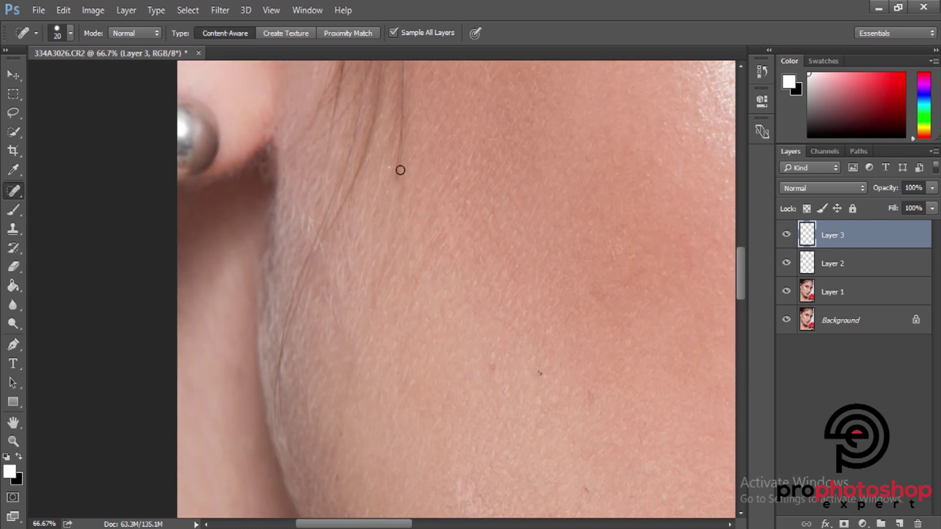
{"action": "left_click_drag", "start_coordinate": [398, 174], "coordinate": [399, 115]}
{"action": "scroll", "coordinate": [301, 320], "scroll_direction": "down", "scroll_amount": 2}
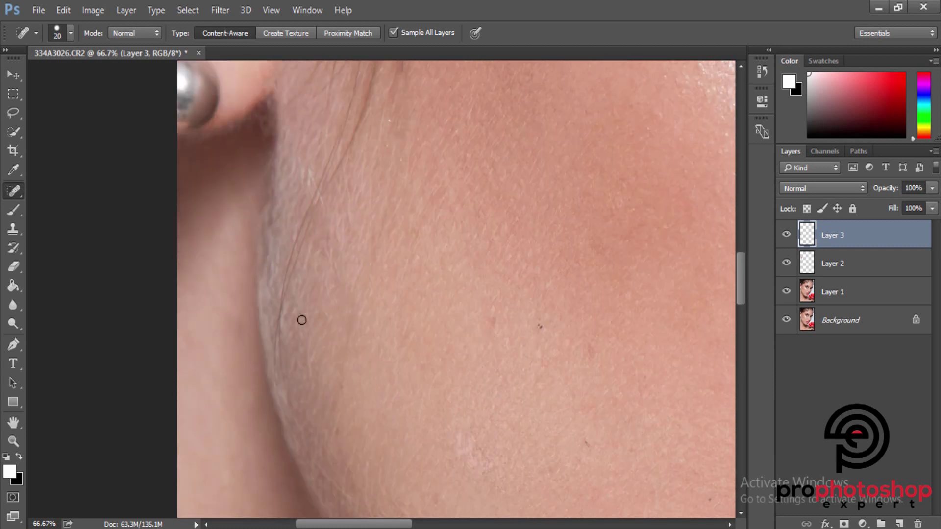
Step: Remove the last short stray hairs on the cheek and along the jaw
{"action": "left_click_drag", "start_coordinate": [282, 357], "coordinate": [283, 354]}
{"action": "key", "text": "bracketleft"}
{"action": "mouse_move", "coordinate": [275, 319]}
{"action": "left_mouse_down"}
{"action": "mouse_move", "coordinate": [277, 392]}
{"action": "mouse_move", "coordinate": [322, 408]}
{"action": "left_mouse_up"}
{"action": "scroll", "coordinate": [329, 383], "scroll_direction": "down", "scroll_amount": 3}
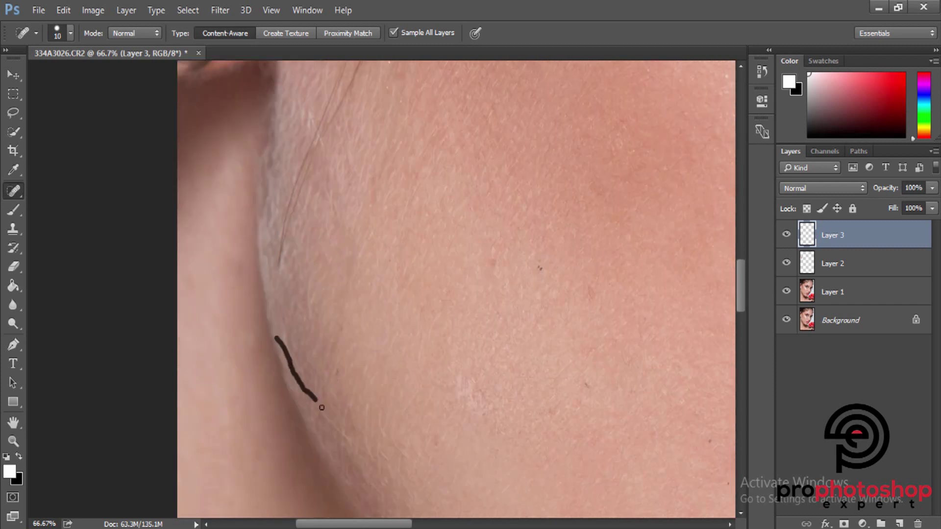
{"action": "left_click_drag", "start_coordinate": [354, 443], "coordinate": [354, 443]}
{"action": "left_click_drag", "start_coordinate": [306, 390], "coordinate": [322, 412]}
Step: Magnify the cheek and heal away a blemish there
{"action": "key", "text": "ctrl+minus"}
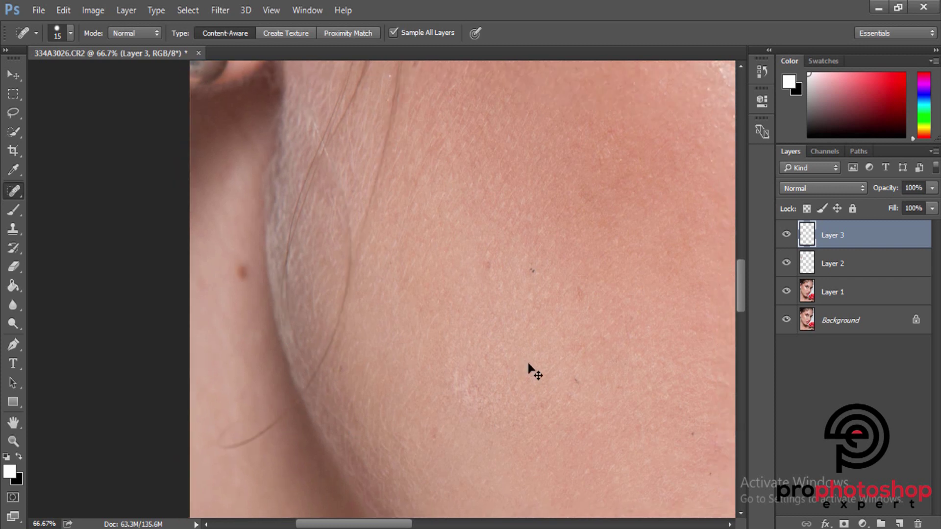
{"action": "key", "text": "ctrl+minus"}
{"action": "key", "text": "bracketright"}
{"action": "scroll", "coordinate": [528, 362], "scroll_direction": "up", "scroll_amount": 2}
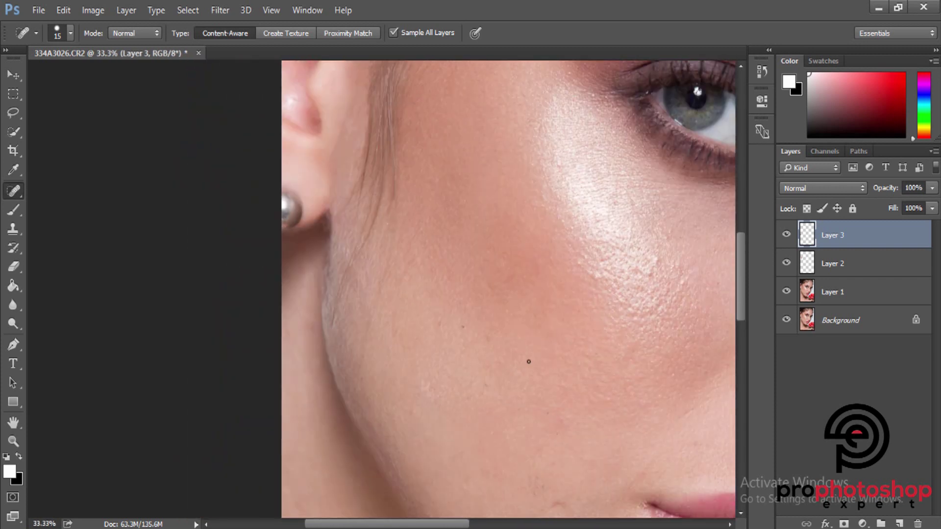
{"action": "scroll", "coordinate": [528, 361], "scroll_direction": "down", "scroll_amount": 5}
{"action": "key", "text": "ctrl+plus"}
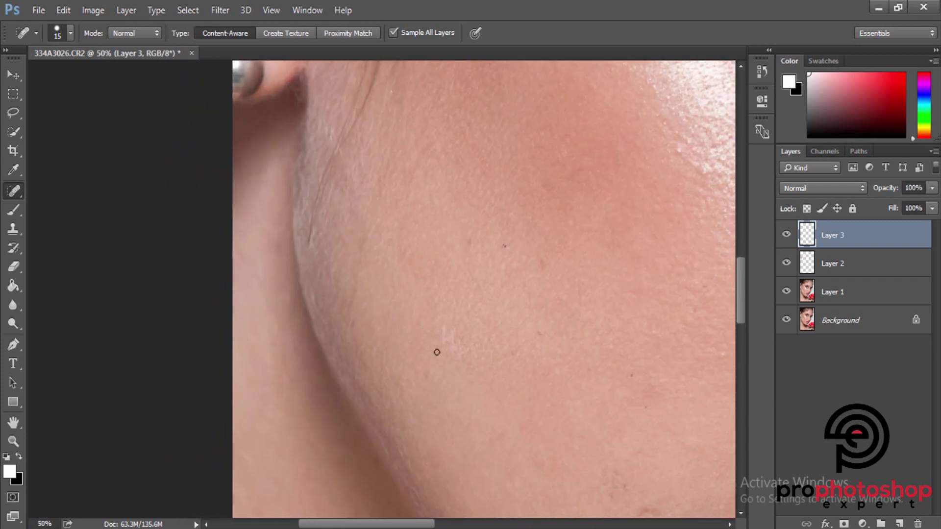
{"action": "left_click_drag", "start_coordinate": [355, 304], "coordinate": [367, 220]}
{"action": "scroll", "coordinate": [367, 220], "scroll_direction": "up", "scroll_amount": 2}
{"action": "left_click_drag", "start_coordinate": [307, 301], "coordinate": [332, 217]}
{"action": "key", "text": "bracketleft"}
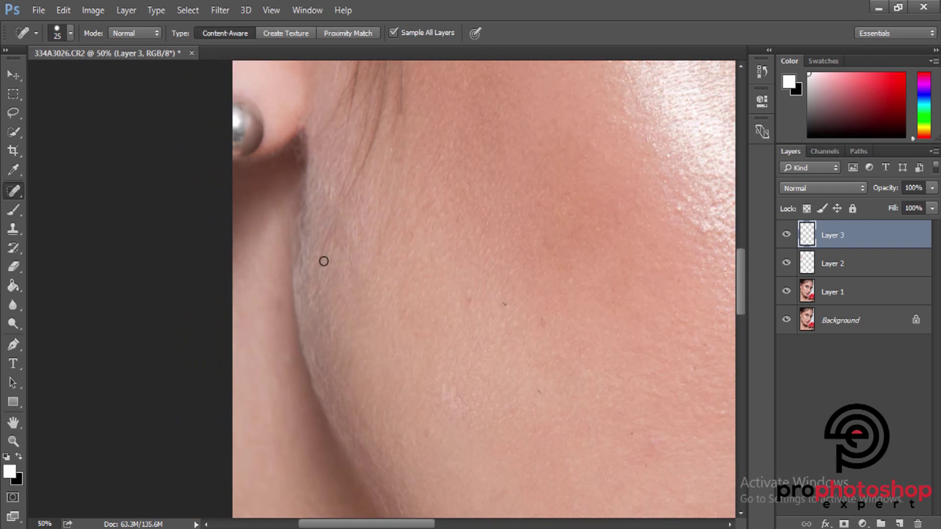
{"action": "left_click_drag", "start_coordinate": [319, 265], "coordinate": [337, 218]}
Step: Zoom closer and erase the dark stray hair strands on the cheek
{"action": "scroll", "coordinate": [380, 219], "scroll_direction": "up", "scroll_amount": 2}
{"action": "scroll", "coordinate": [378, 216], "scroll_direction": "up", "scroll_amount": 2}
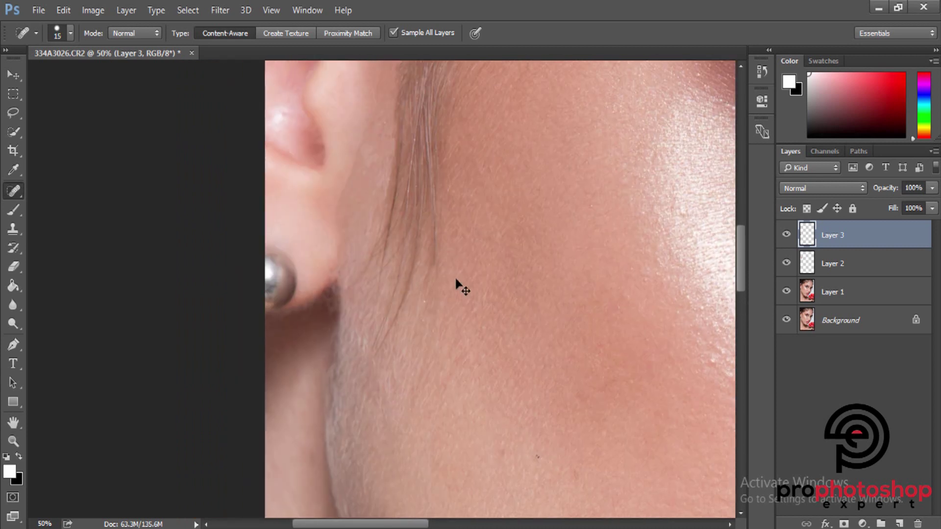
{"action": "key", "text": "ctrl+plus"}
{"action": "key", "text": "bracketleft"}
{"action": "mouse_move", "coordinate": [375, 296]}
{"action": "left_mouse_down"}
{"action": "mouse_move", "coordinate": [393, 248]}
{"action": "mouse_move", "coordinate": [418, 221]}
{"action": "mouse_move", "coordinate": [357, 271]}
{"action": "left_mouse_up"}
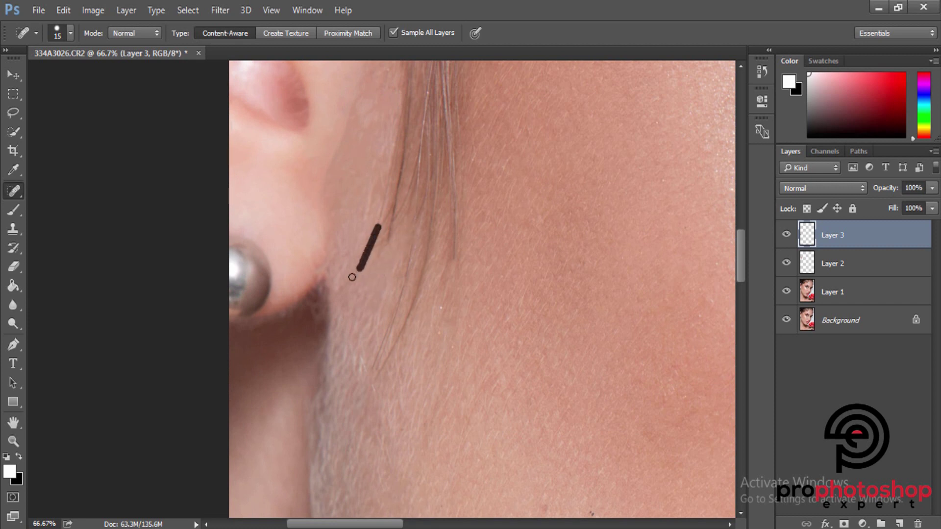
{"action": "key", "text": "bracketright"}
{"action": "scroll", "coordinate": [380, 256], "scroll_direction": "up", "scroll_amount": 2}
{"action": "key", "text": "bracketright"}
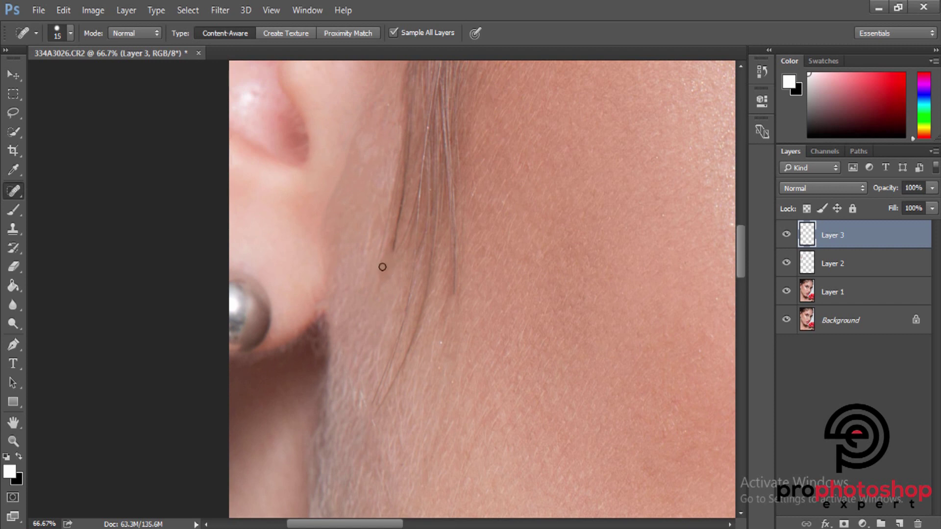
{"action": "key", "text": "bracketright"}
{"action": "left_click_drag", "start_coordinate": [378, 260], "coordinate": [399, 168]}
Step: Paint away the longer stray hair extending up the cheek
{"action": "left_click_drag", "start_coordinate": [398, 258], "coordinate": [386, 219]}
{"action": "key", "text": "bracketleft"}
{"action": "scroll", "coordinate": [385, 245], "scroll_direction": "down", "scroll_amount": 3}
{"action": "left_click_drag", "start_coordinate": [370, 325], "coordinate": [380, 299]}
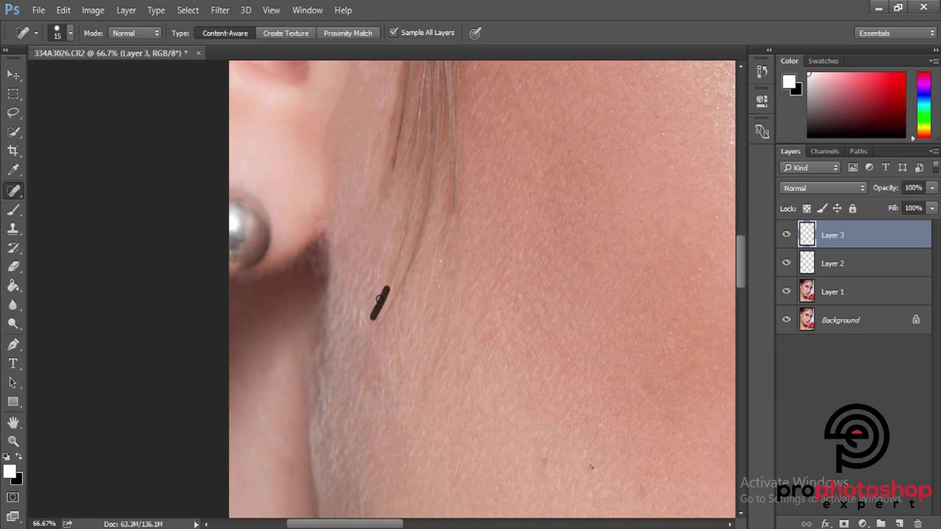
{"action": "key", "text": "bracketright"}
{"action": "left_click_drag", "start_coordinate": [375, 344], "coordinate": [414, 248]}
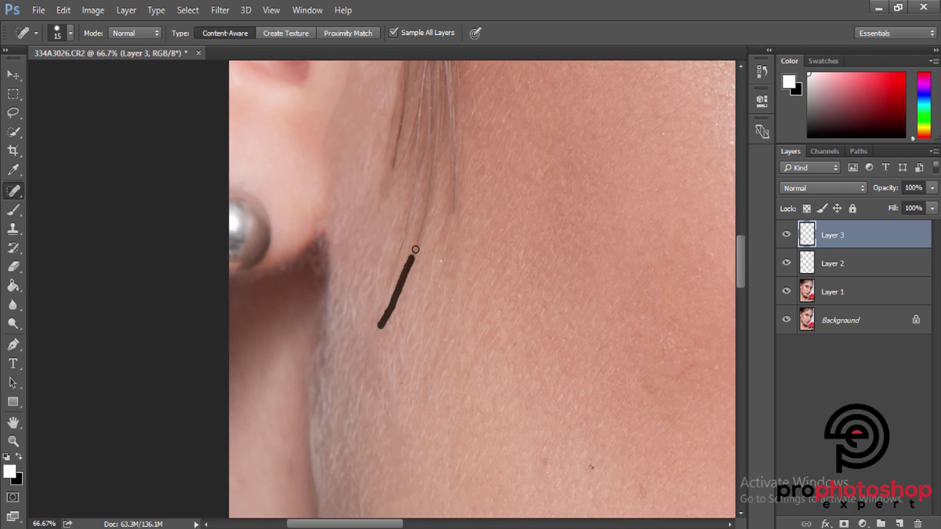
{"action": "key", "text": "bracketleft"}
{"action": "left_click_drag", "start_coordinate": [388, 285], "coordinate": [430, 181]}
Step: Heal the small spots and leftover hair traces, then zoom out to review
{"action": "key", "text": "bracketleft"}
{"action": "key", "text": "bracketright"}
{"action": "left_click", "coordinate": [417, 255]}
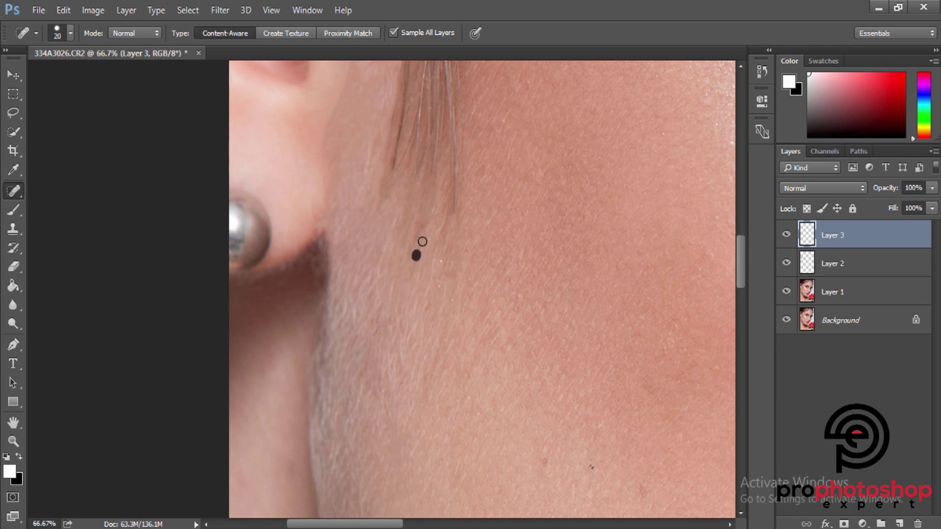
{"action": "mouse_move", "coordinate": [454, 218]}
{"action": "left_mouse_down"}
{"action": "mouse_move", "coordinate": [456, 160]}
{"action": "mouse_move", "coordinate": [462, 199]}
{"action": "left_mouse_up"}
{"action": "scroll", "coordinate": [458, 160], "scroll_direction": "up", "scroll_amount": 2}
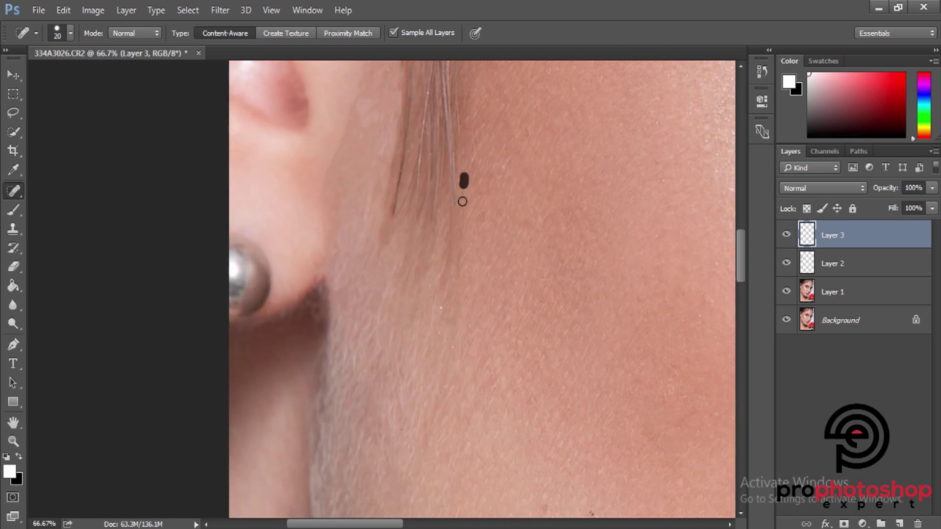
{"action": "mouse_move", "coordinate": [456, 269]}
{"action": "left_mouse_down"}
{"action": "mouse_move", "coordinate": [464, 231]}
{"action": "mouse_move", "coordinate": [452, 177]}
{"action": "left_mouse_up"}
{"action": "key", "text": "bracketleft"}
{"action": "left_click_drag", "start_coordinate": [380, 248], "coordinate": [385, 222]}
{"action": "key", "text": "ctrl+minus"}
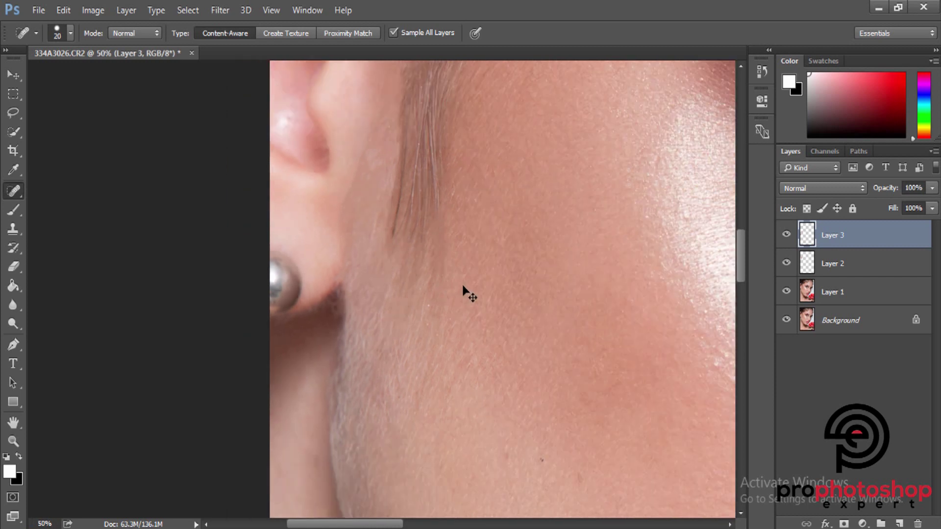
{"action": "key", "text": "ctrl+minus"}
{"action": "key", "text": "ctrl+minus"}
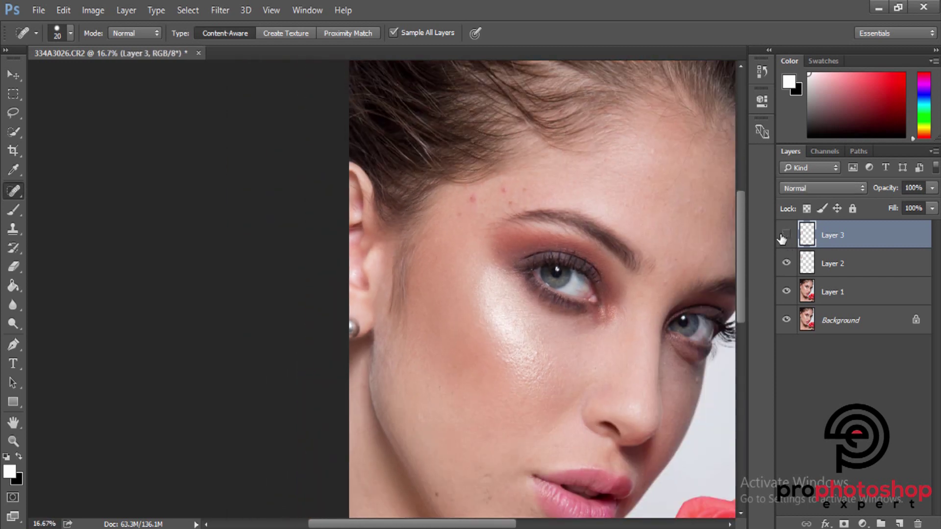
Step: Zoom in beside the ear and heal away the stray hair there
{"action": "key", "text": "ctrl+plus"}
{"action": "key", "text": "ctrl+plus"}
{"action": "key", "text": "ctrl+plus"}
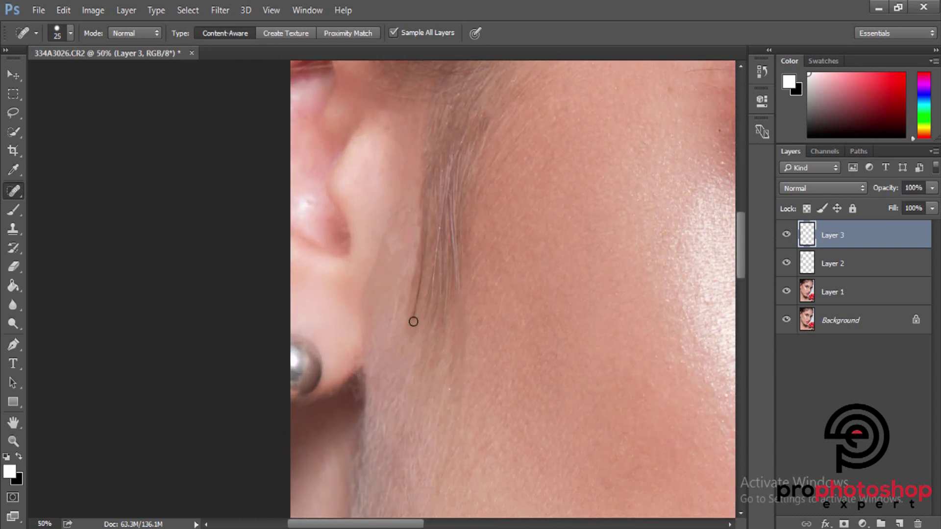
{"action": "left_click_drag", "start_coordinate": [413, 321], "coordinate": [425, 246]}
{"action": "key", "text": "bracketright"}
{"action": "key", "text": "bracketright"}
{"action": "left_click_drag", "start_coordinate": [417, 269], "coordinate": [418, 285]}
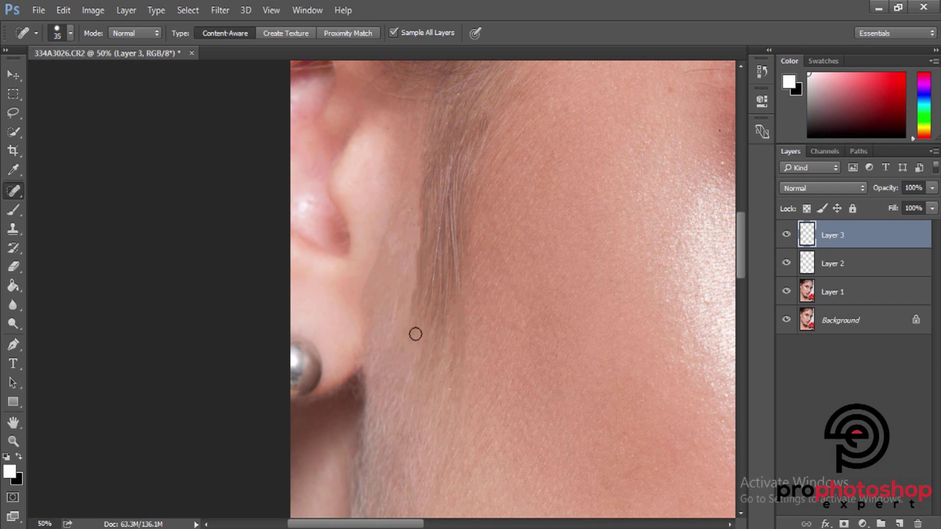
Step: Heal a red forehead spot, a blemish near the hairline and a stray forehead hair
{"action": "scroll", "coordinate": [426, 289], "scroll_direction": "down", "scroll_amount": 1}
{"action": "scroll", "coordinate": [562, 296], "scroll_direction": "up", "scroll_amount": 1}
{"action": "scroll", "coordinate": [562, 296], "scroll_direction": "down", "scroll_amount": 2}
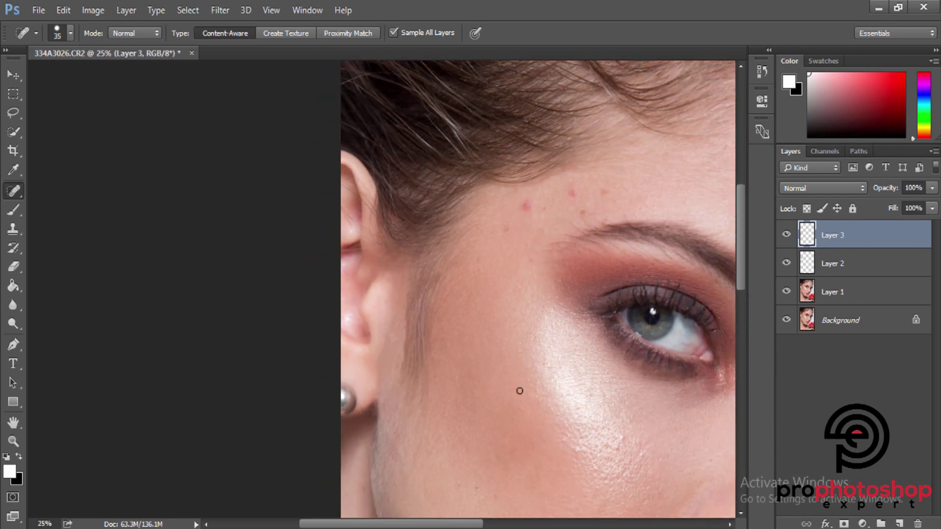
{"action": "scroll", "coordinate": [475, 420], "scroll_direction": "up", "scroll_amount": 1}
{"action": "scroll", "coordinate": [502, 277], "scroll_direction": "up", "scroll_amount": 1}
{"action": "key", "text": "bracketleft"}
{"action": "left_click_drag", "start_coordinate": [478, 267], "coordinate": [493, 256]}
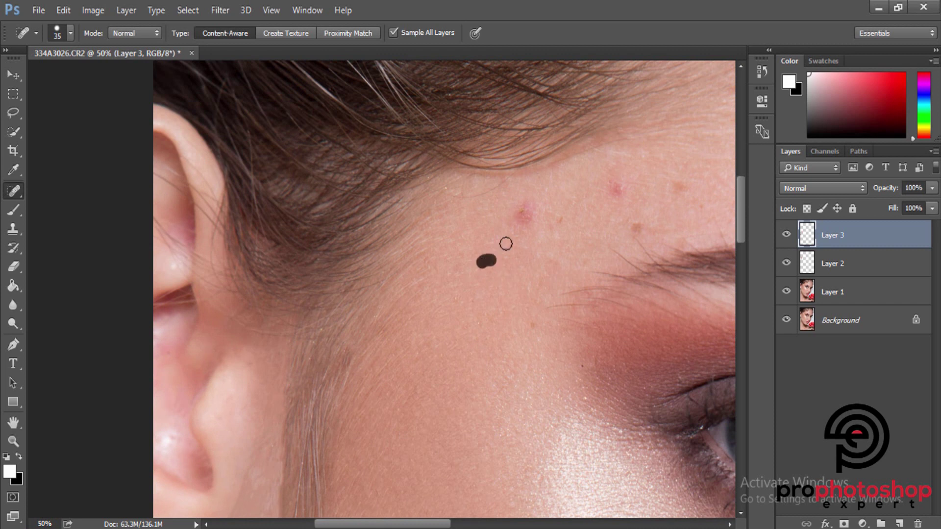
{"action": "left_click_drag", "start_coordinate": [512, 222], "coordinate": [527, 214]}
{"action": "key", "text": "bracketleft"}
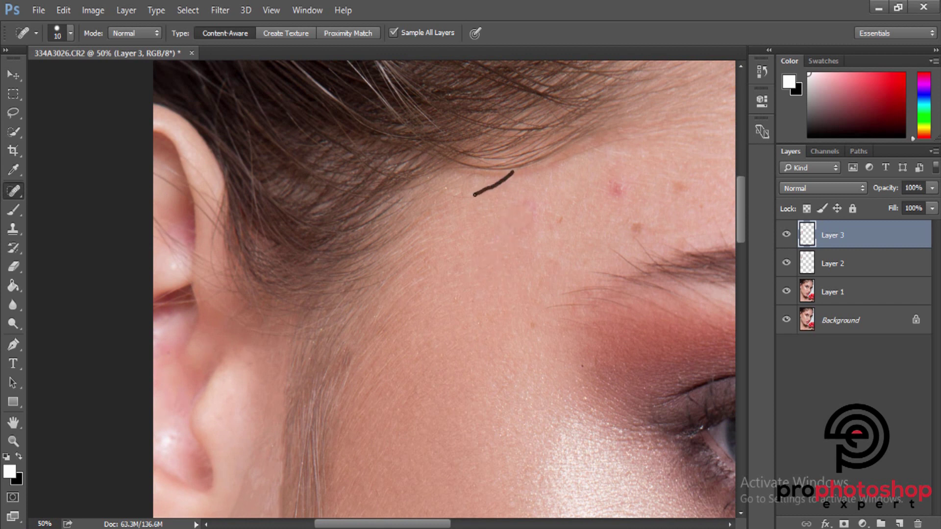
{"action": "left_click_drag", "start_coordinate": [474, 194], "coordinate": [484, 175]}
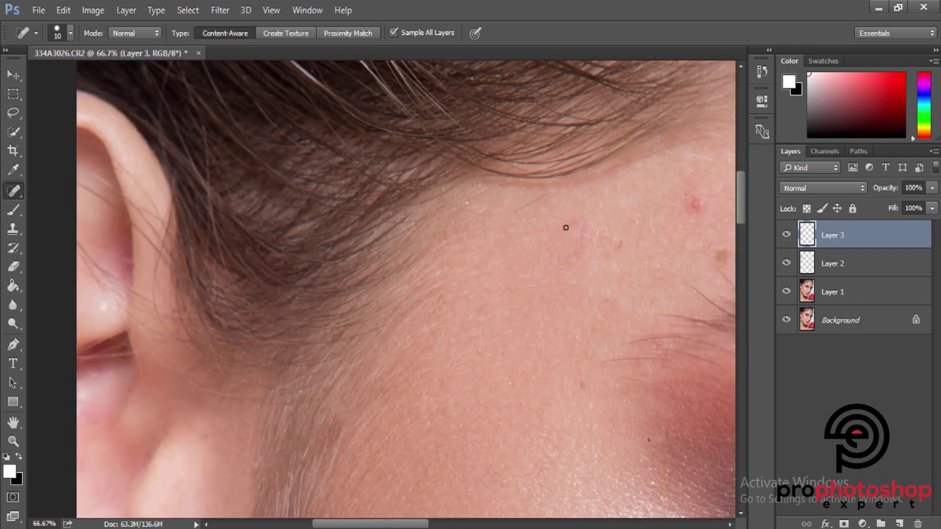
Step: Heal the small forehead spots, the dark mole and two more red spots
{"action": "scroll", "coordinate": [563, 224], "scroll_direction": "up", "scroll_amount": 1}
{"action": "left_click_drag", "start_coordinate": [524, 222], "coordinate": [523, 222]}
{"action": "left_click_drag", "start_coordinate": [495, 225], "coordinate": [507, 228]}
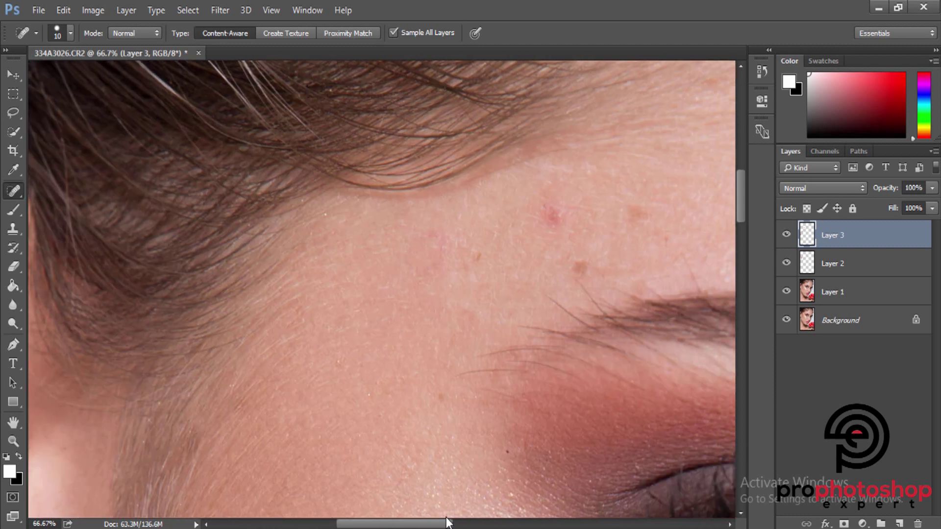
{"action": "mouse_move", "coordinate": [469, 505]}
{"action": "left_mouse_down"}
{"action": "mouse_move", "coordinate": [423, 309]}
{"action": "mouse_move", "coordinate": [432, 313]}
{"action": "left_mouse_up"}
{"action": "key", "text": "bracketright"}
{"action": "left_click_drag", "start_coordinate": [400, 257], "coordinate": [407, 268]}
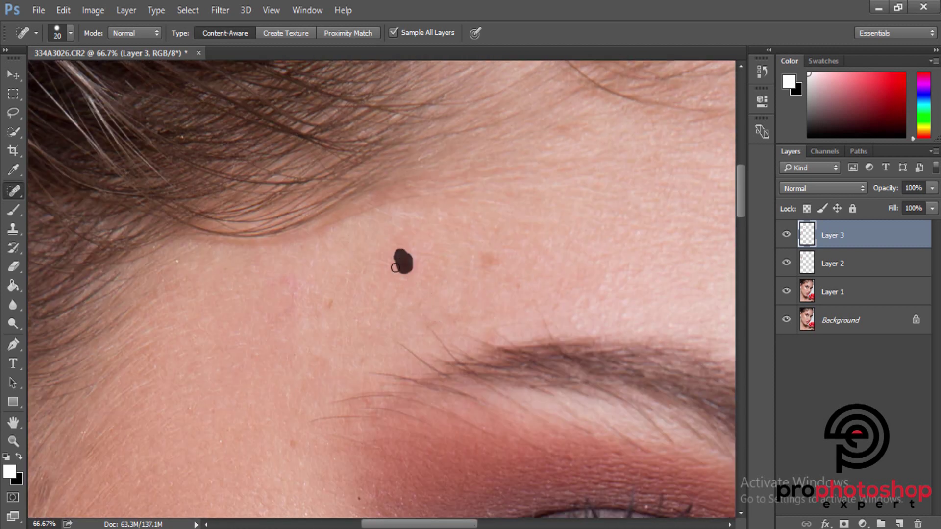
{"action": "left_click_drag", "start_coordinate": [485, 251], "coordinate": [490, 260]}
Step: Heal the blemish on the temple with a slightly larger brush
{"action": "key", "text": "bracketright"}
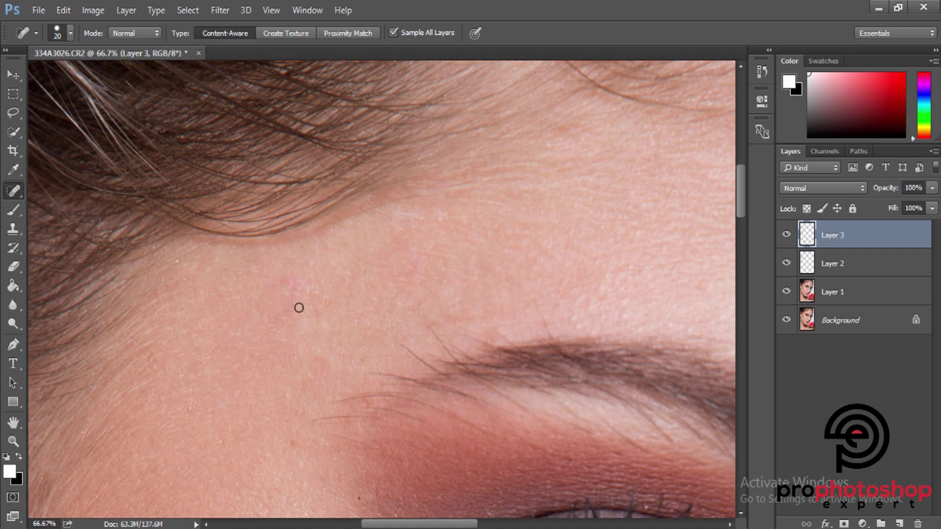
{"action": "mouse_move", "coordinate": [286, 275]}
{"action": "left_mouse_down"}
{"action": "mouse_move", "coordinate": [296, 303]}
{"action": "mouse_move", "coordinate": [263, 314]}
{"action": "left_mouse_up"}
{"action": "scroll", "coordinate": [410, 299], "scroll_direction": "up", "scroll_amount": 2}
{"action": "key", "text": "bracketleft"}
{"action": "left_click_drag", "start_coordinate": [393, 257], "coordinate": [316, 287]}
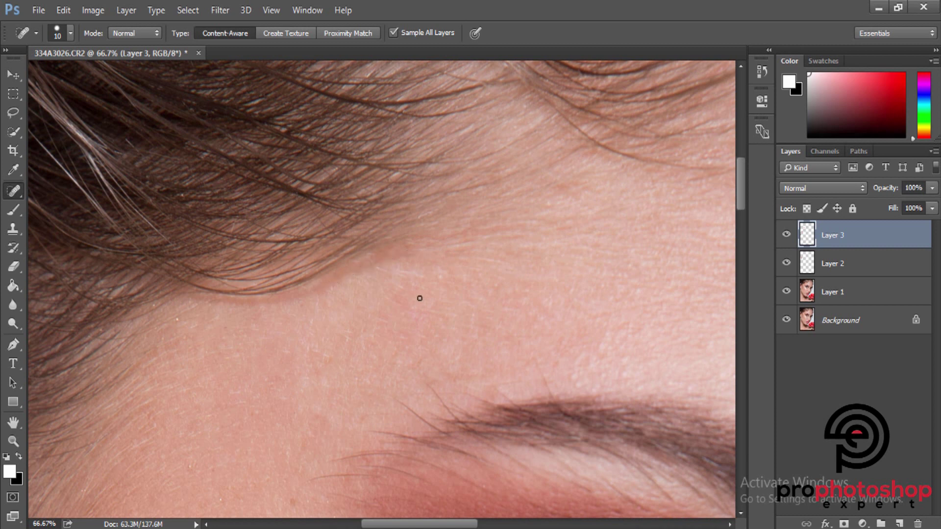
{"action": "key", "text": "bracketright"}
{"action": "scroll", "coordinate": [430, 327], "scroll_direction": "down", "scroll_amount": 3}
Step: Remove the stray hairs around the eyebrow tail
{"action": "left_click_drag", "start_coordinate": [391, 288], "coordinate": [432, 321]}
{"action": "key", "text": "bracketleft"}
{"action": "key", "text": "bracketleft"}
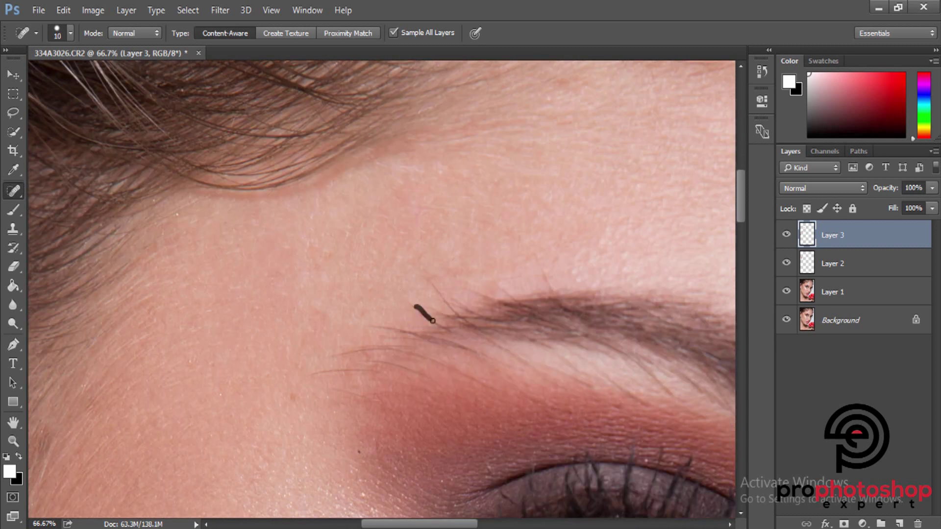
{"action": "mouse_move", "coordinate": [420, 269]}
{"action": "left_mouse_down"}
{"action": "mouse_move", "coordinate": [437, 289]}
{"action": "mouse_move", "coordinate": [539, 278]}
{"action": "mouse_move", "coordinate": [553, 289]}
{"action": "left_mouse_up"}
{"action": "key", "text": "bracketright"}
{"action": "mouse_move", "coordinate": [490, 285]}
{"action": "left_mouse_down"}
{"action": "mouse_move", "coordinate": [518, 294]}
{"action": "mouse_move", "coordinate": [490, 299]}
{"action": "left_mouse_up"}
{"action": "scroll", "coordinate": [509, 282], "scroll_direction": "down", "scroll_amount": 1}
{"action": "scroll", "coordinate": [509, 281], "scroll_direction": "down", "scroll_amount": 1}
{"action": "key", "text": "bracketright"}
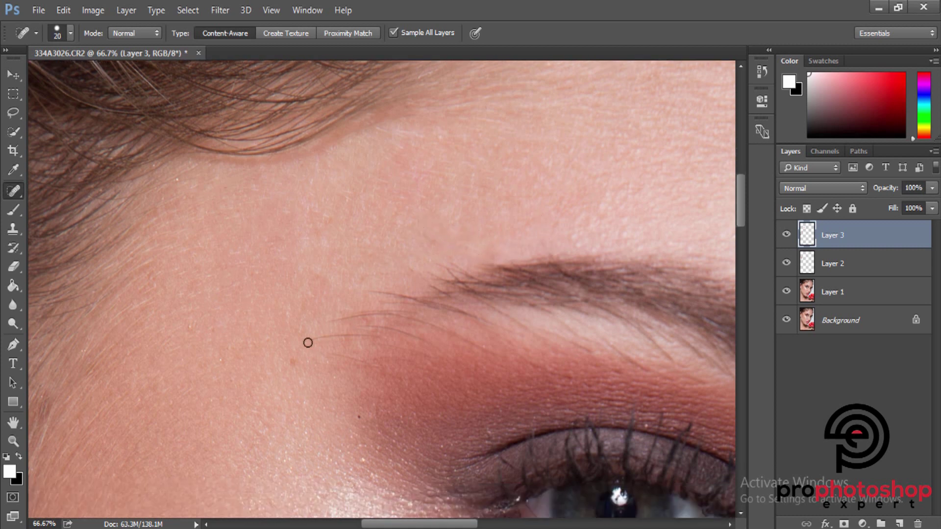
{"action": "key", "text": "bracketleft"}
Step: Heal the stray hairs below the brow and a small spot on the temple
{"action": "left_click_drag", "start_coordinate": [307, 343], "coordinate": [370, 333]}
{"action": "left_click_drag", "start_coordinate": [372, 365], "coordinate": [399, 362]}
{"action": "key", "text": "bracketright"}
{"action": "left_click", "coordinate": [293, 362]}
{"action": "key", "text": "bracketleft"}
{"action": "left_click_drag", "start_coordinate": [323, 325], "coordinate": [407, 296]}
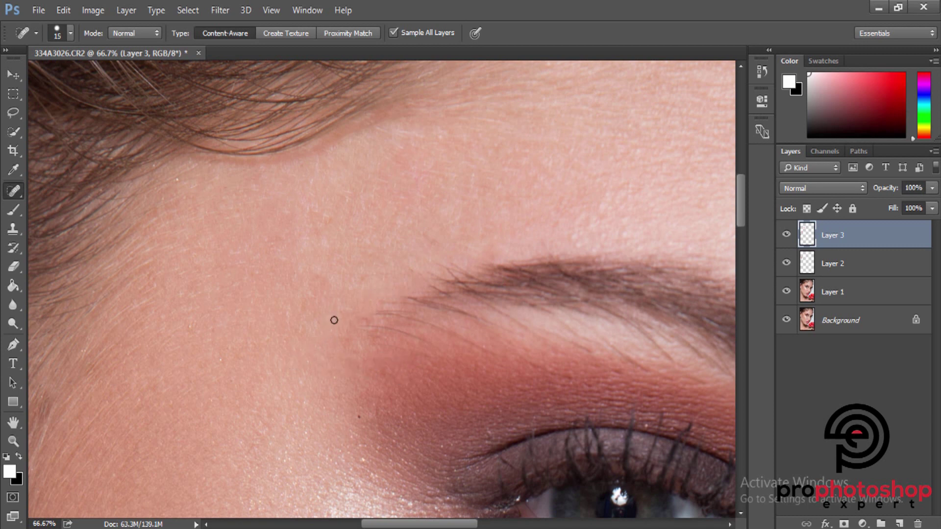
Step: Heal the eyebrow-tail hairs, the brow's lower edge and the dark blemish beside it
{"action": "scroll", "coordinate": [442, 369], "scroll_direction": "down", "scroll_amount": 1}
{"action": "scroll", "coordinate": [458, 372], "scroll_direction": "down", "scroll_amount": 2}
{"action": "scroll", "coordinate": [458, 371], "scroll_direction": "up", "scroll_amount": 1}
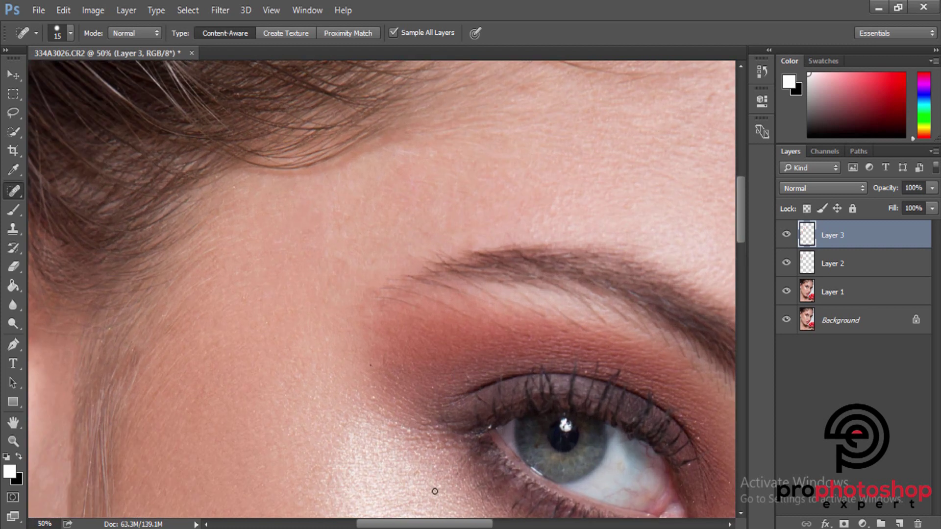
{"action": "scroll", "coordinate": [539, 407], "scroll_direction": "up", "scroll_amount": 1}
{"action": "scroll", "coordinate": [284, 368], "scroll_direction": "up", "scroll_amount": 1}
{"action": "key", "text": "bracketleft"}
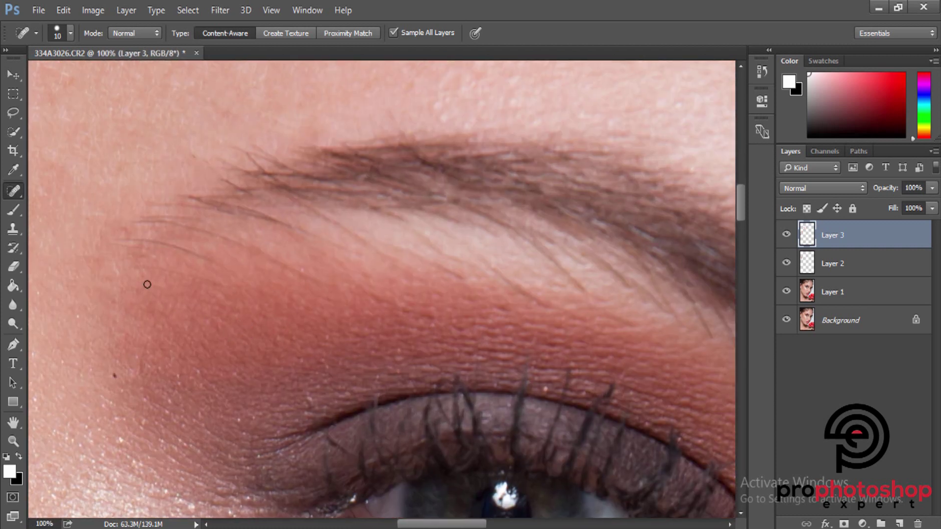
{"action": "mouse_move", "coordinate": [139, 268]}
{"action": "left_mouse_down"}
{"action": "mouse_move", "coordinate": [223, 285]}
{"action": "mouse_move", "coordinate": [139, 288]}
{"action": "left_mouse_up"}
{"action": "key", "text": "bracketright"}
{"action": "left_click_drag", "start_coordinate": [113, 237], "coordinate": [218, 263]}
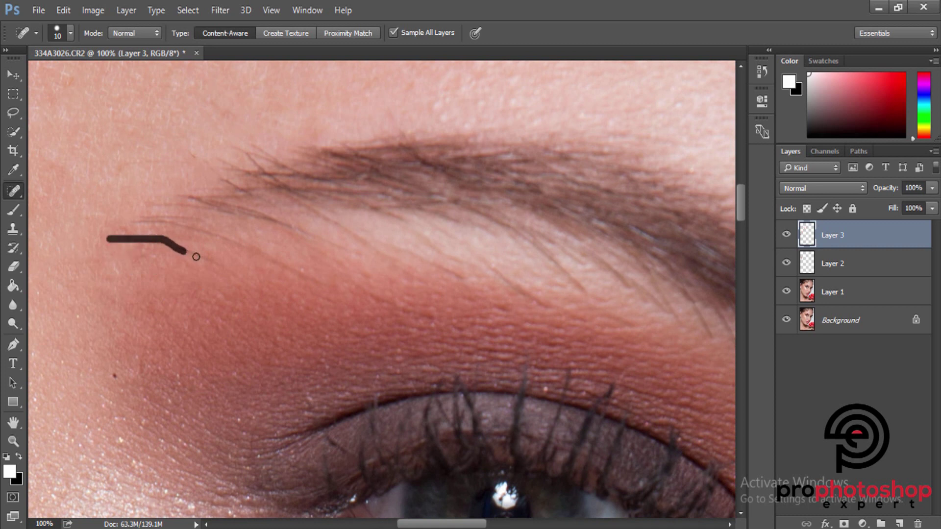
{"action": "mouse_move", "coordinate": [147, 241]}
{"action": "left_mouse_down"}
{"action": "mouse_move", "coordinate": [113, 249]}
{"action": "mouse_move", "coordinate": [126, 249]}
{"action": "left_mouse_up"}
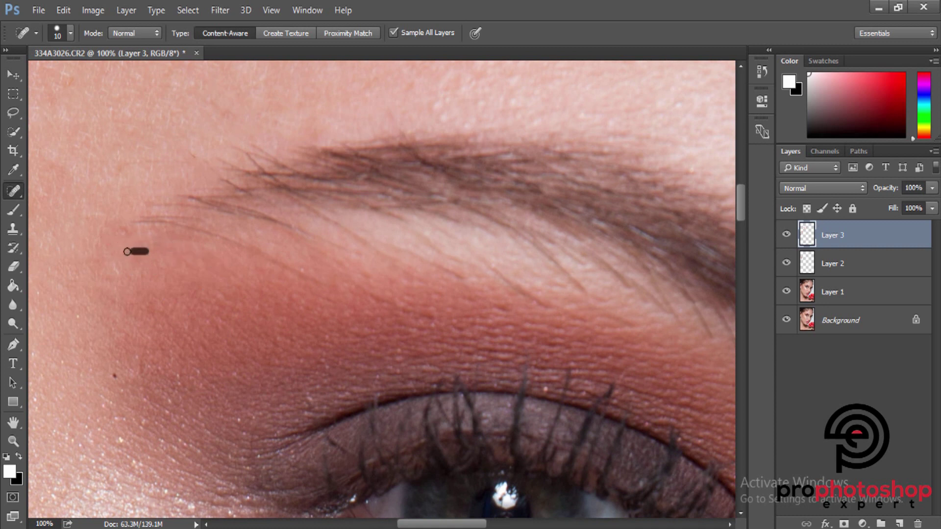
Step: With a smaller brush, remove the stray hairs above and along the brow edge
{"action": "key", "text": "bracketright"}
{"action": "key", "text": "bracketleft"}
{"action": "key", "text": "bracketleft"}
{"action": "scroll", "coordinate": [250, 343], "scroll_direction": "down", "scroll_amount": 1}
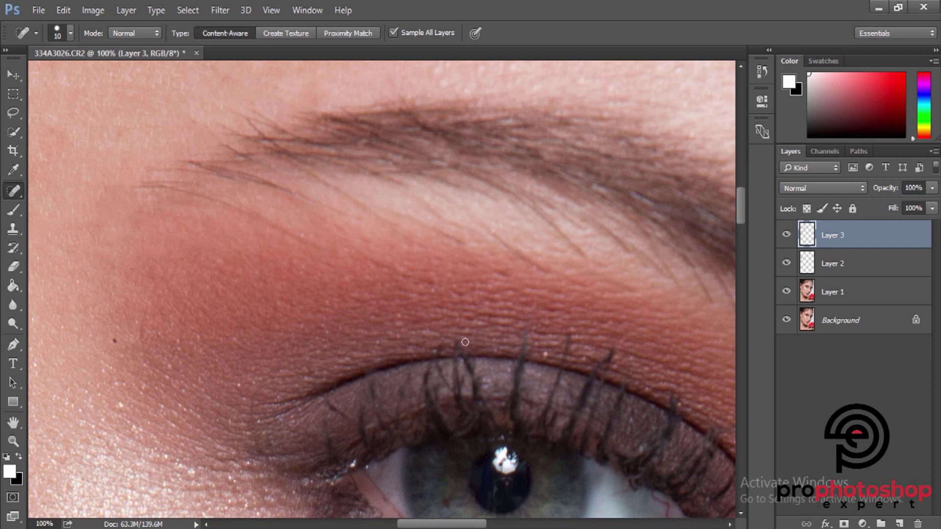
{"action": "scroll", "coordinate": [437, 327], "scroll_direction": "up", "scroll_amount": 1}
{"action": "key", "text": "bracketleft"}
{"action": "left_click_drag", "start_coordinate": [260, 266], "coordinate": [199, 237]}
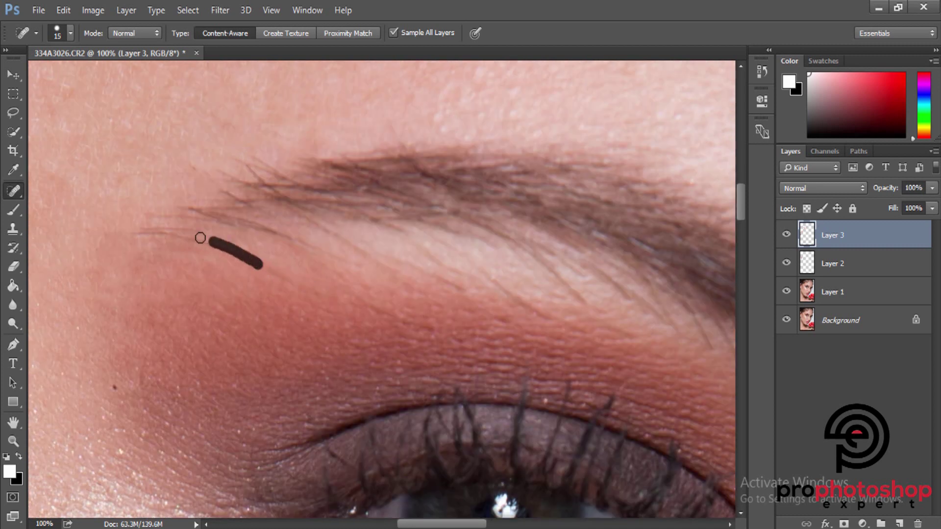
{"action": "left_click_drag", "start_coordinate": [128, 233], "coordinate": [197, 238]}
{"action": "mouse_move", "coordinate": [138, 233]}
{"action": "left_mouse_down"}
{"action": "mouse_move", "coordinate": [185, 237]}
{"action": "mouse_move", "coordinate": [192, 253]}
{"action": "left_mouse_up"}
Step: Heal the last stray hair at the eyebrow's end and zoom out to view the brow
{"action": "scroll", "coordinate": [191, 240], "scroll_direction": "up", "scroll_amount": 1}
{"action": "left_click_drag", "start_coordinate": [116, 219], "coordinate": [182, 219]}
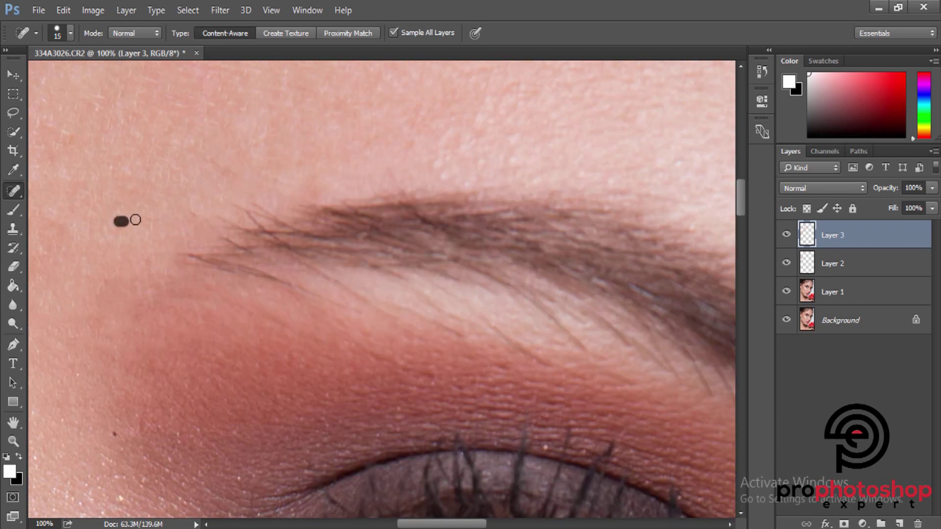
{"action": "scroll", "coordinate": [343, 292], "scroll_direction": "up", "scroll_amount": 1}
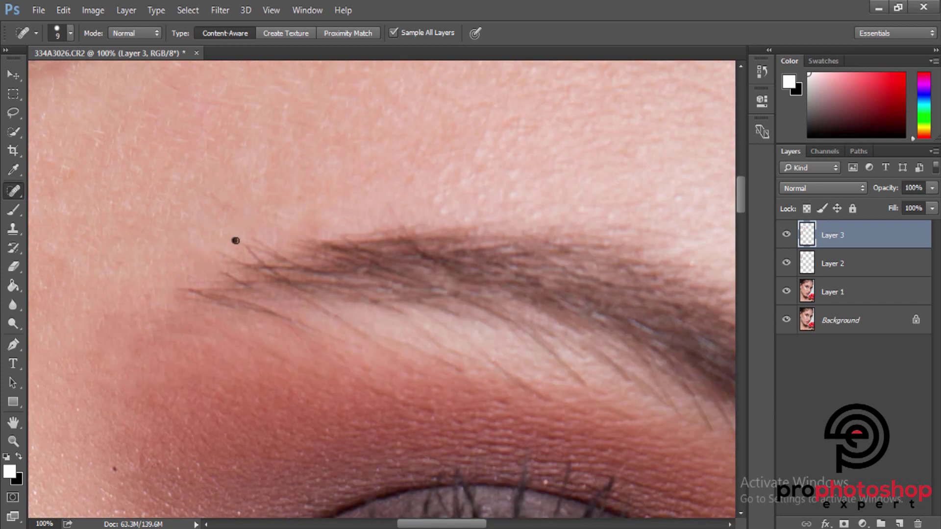
{"action": "key", "text": "bracketleft"}
{"action": "left_click_drag", "start_coordinate": [254, 249], "coordinate": [278, 237]}
{"action": "key", "text": "ctrl+minus"}
{"action": "key", "text": "ctrl+minus"}
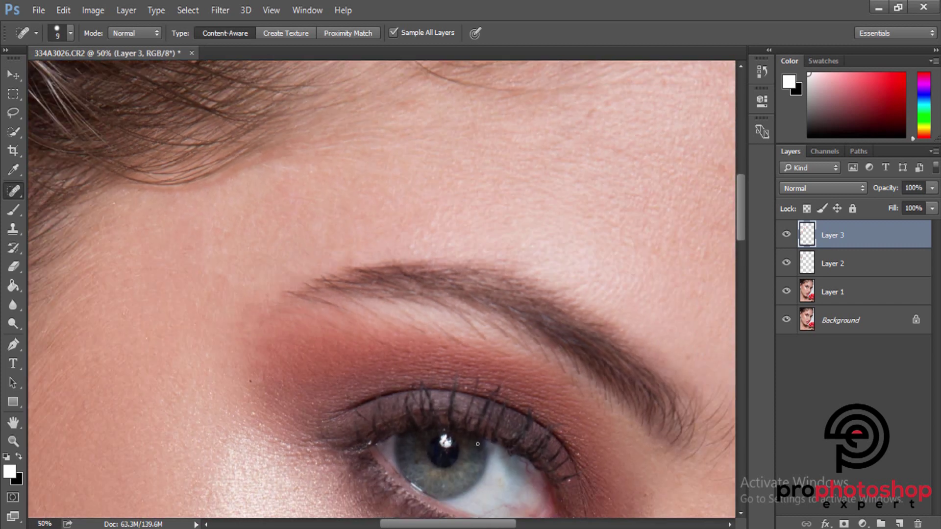
Step: Zoom in on the hairline and heal two short stray forehead hairs
{"action": "left_click_drag", "start_coordinate": [462, 524], "coordinate": [501, 524]}
{"action": "scroll", "coordinate": [577, 168], "scroll_direction": "up", "scroll_amount": 2}
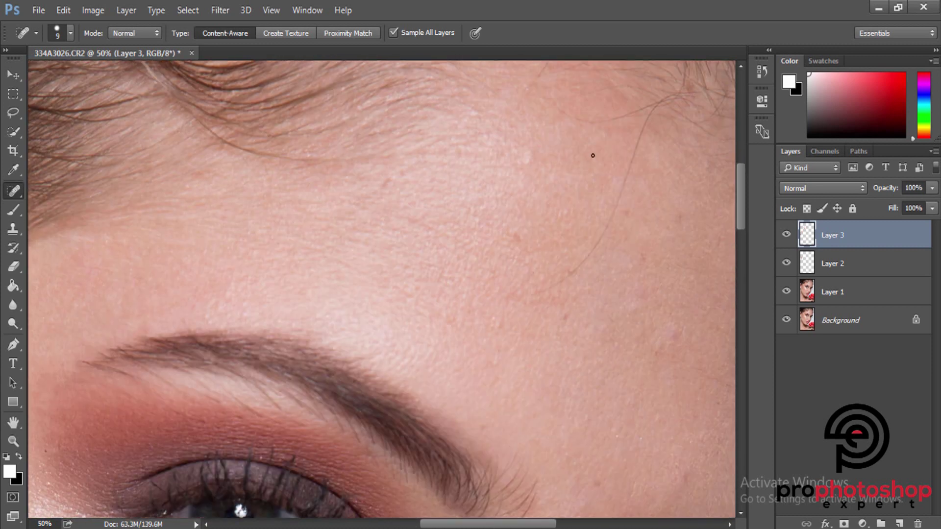
{"action": "scroll", "coordinate": [577, 169], "scroll_direction": "up", "scroll_amount": 3}
{"action": "scroll", "coordinate": [382, 351], "scroll_direction": "up", "scroll_amount": 1}
{"action": "scroll", "coordinate": [431, 449], "scroll_direction": "up", "scroll_amount": 1}
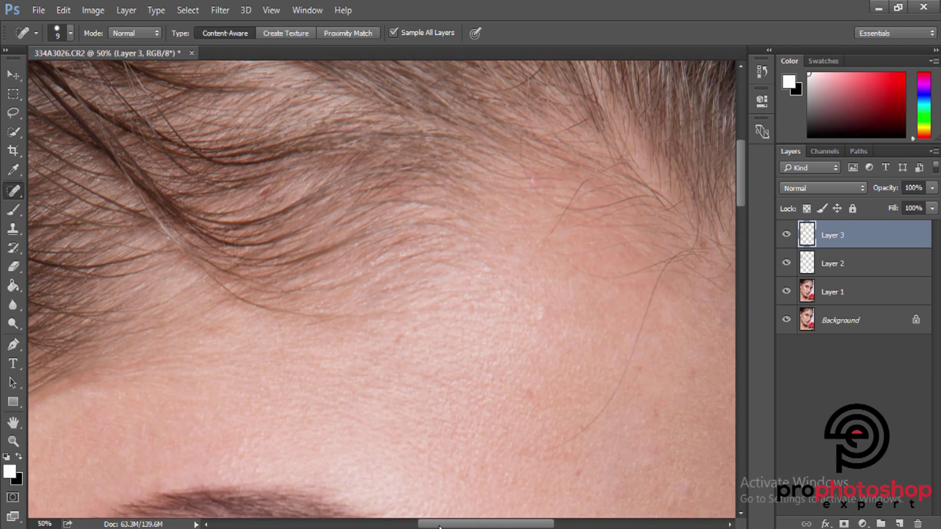
{"action": "left_click_drag", "start_coordinate": [440, 527], "coordinate": [463, 526]}
{"action": "key", "text": "ctrl+plus"}
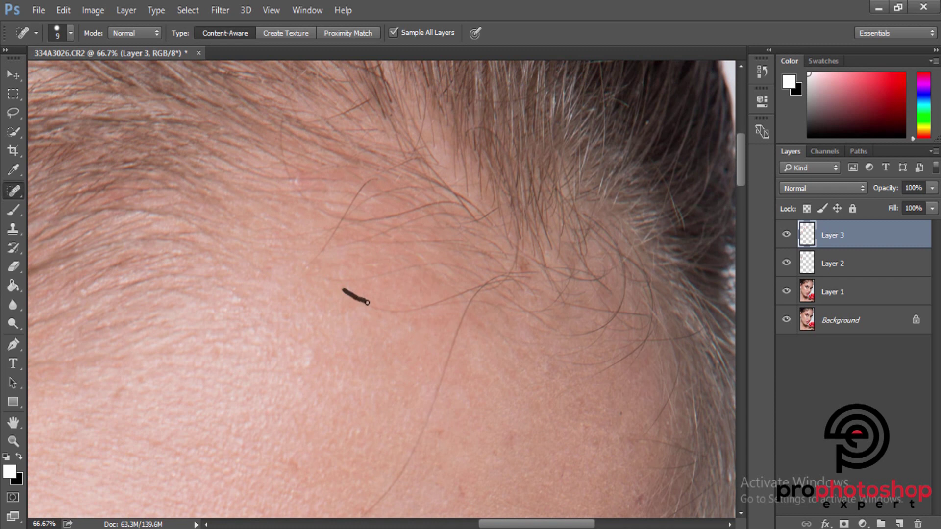
{"action": "left_click_drag", "start_coordinate": [433, 304], "coordinate": [431, 307]}
{"action": "key", "text": "bracketright"}
{"action": "left_click_drag", "start_coordinate": [480, 285], "coordinate": [481, 286]}
Step: Zoom closer and heal the long diagonal stray hairs across the forehead
{"action": "key", "text": "ctrl+plus"}
{"action": "mouse_move", "coordinate": [421, 314]}
{"action": "left_mouse_down"}
{"action": "mouse_move", "coordinate": [519, 309]}
{"action": "mouse_move", "coordinate": [512, 328]}
{"action": "left_mouse_up"}
{"action": "mouse_move", "coordinate": [525, 307]}
{"action": "left_mouse_down"}
{"action": "mouse_move", "coordinate": [545, 309]}
{"action": "mouse_move", "coordinate": [578, 341]}
{"action": "mouse_move", "coordinate": [605, 324]}
{"action": "mouse_move", "coordinate": [631, 377]}
{"action": "mouse_move", "coordinate": [566, 361]}
{"action": "left_mouse_up"}
{"action": "left_click_drag", "start_coordinate": [524, 324], "coordinate": [463, 468]}
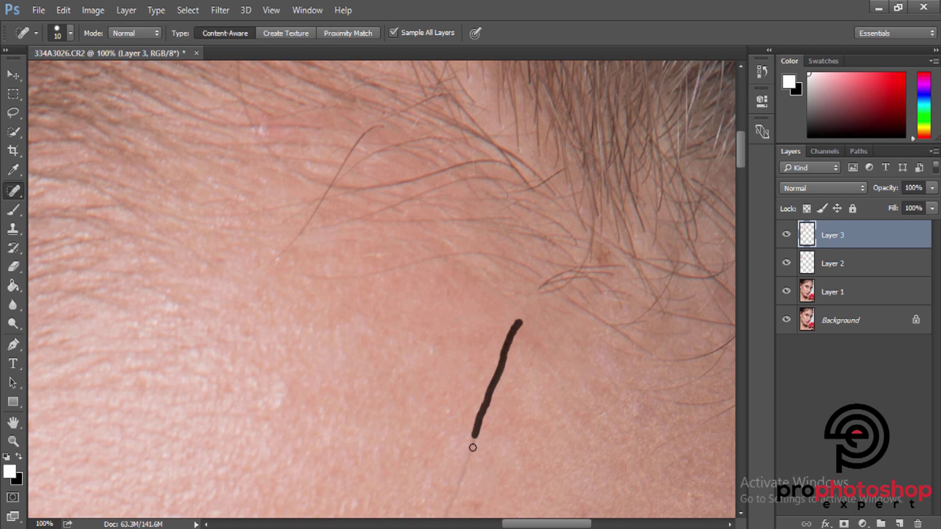
{"action": "mouse_move", "coordinate": [305, 273]}
{"action": "left_mouse_down"}
{"action": "mouse_move", "coordinate": [454, 254]}
{"action": "mouse_move", "coordinate": [532, 270]}
{"action": "mouse_move", "coordinate": [527, 293]}
{"action": "mouse_move", "coordinate": [420, 229]}
{"action": "left_mouse_up"}
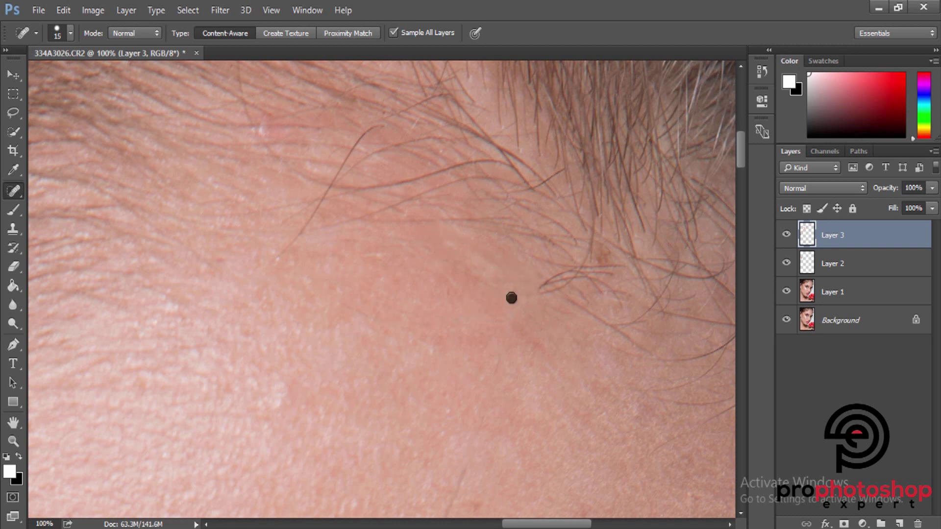
Step: Heal the remaining short stray hairs near the hairline
{"action": "scroll", "coordinate": [496, 291], "scroll_direction": "up", "scroll_amount": 3}
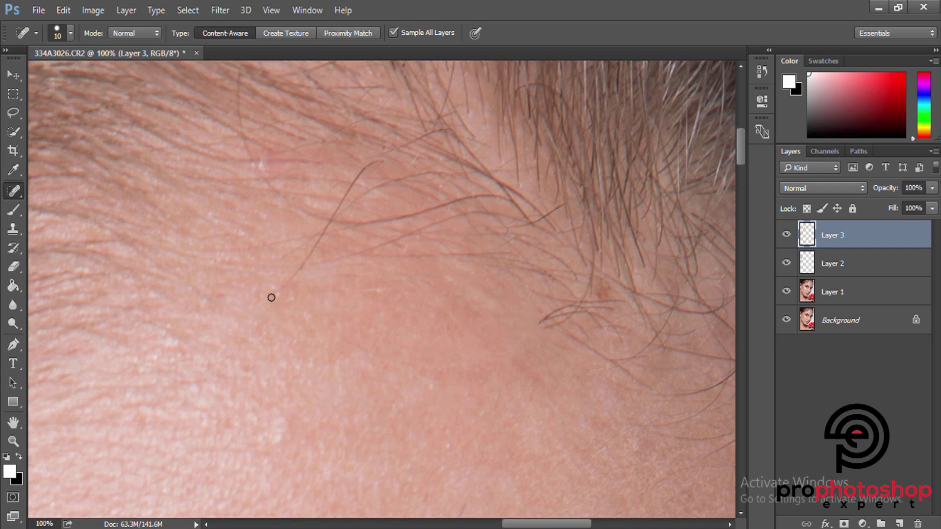
{"action": "mouse_move", "coordinate": [272, 296]}
{"action": "left_mouse_down"}
{"action": "mouse_move", "coordinate": [310, 265]}
{"action": "mouse_move", "coordinate": [241, 265]}
{"action": "mouse_move", "coordinate": [289, 276]}
{"action": "mouse_move", "coordinate": [327, 261]}
{"action": "mouse_move", "coordinate": [239, 281]}
{"action": "left_mouse_up"}
{"action": "scroll", "coordinate": [226, 281], "scroll_direction": "up", "scroll_amount": 3}
{"action": "scroll", "coordinate": [292, 310], "scroll_direction": "up", "scroll_amount": 4}
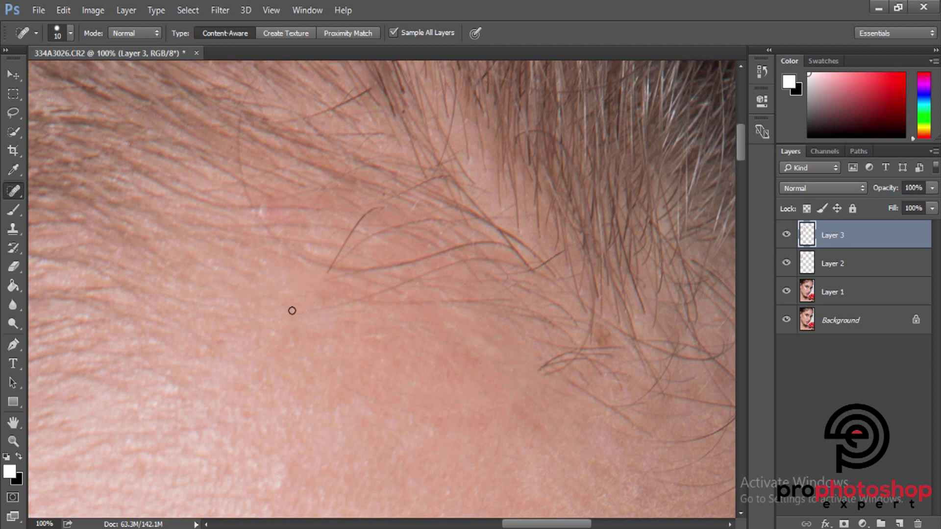
{"action": "left_click_drag", "start_coordinate": [348, 278], "coordinate": [449, 257]}
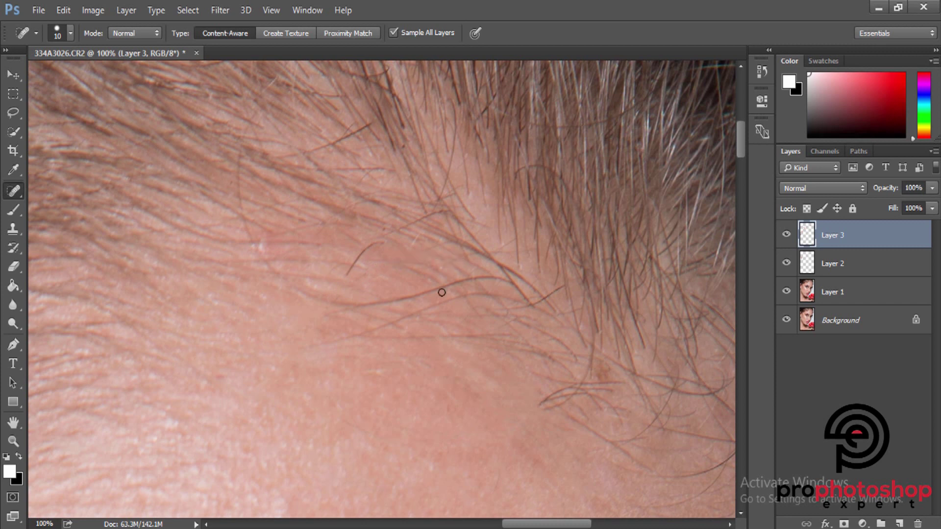
{"action": "scroll", "coordinate": [385, 304], "scroll_direction": "up", "scroll_amount": 3}
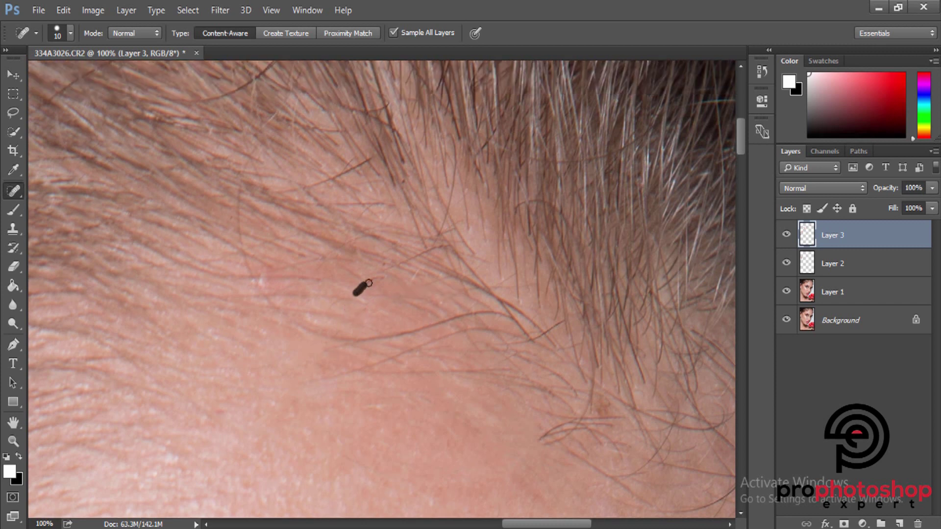
{"action": "left_click_drag", "start_coordinate": [369, 283], "coordinate": [386, 275]}
Step: Frame the side hairline and heal the temple hair and long curved stray hair
{"action": "key", "text": "ctrl+minus"}
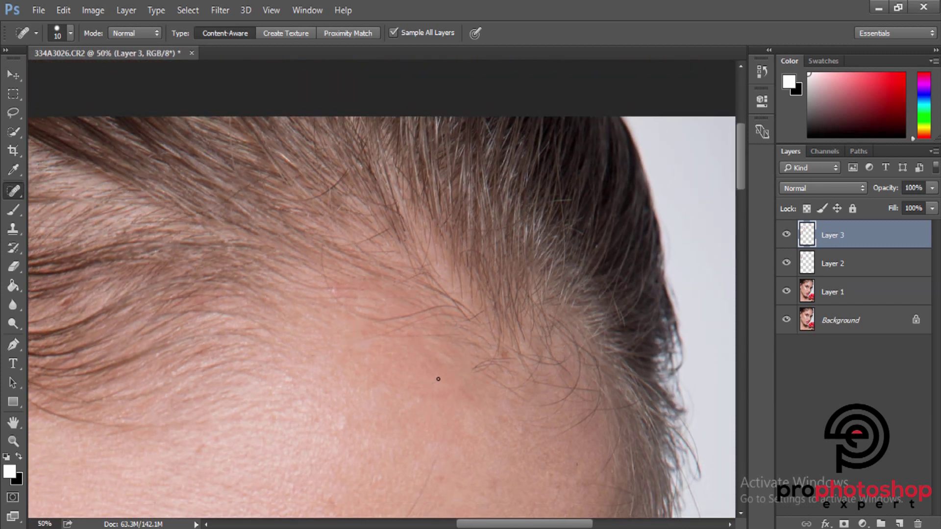
{"action": "key", "text": "ctrl+plus"}
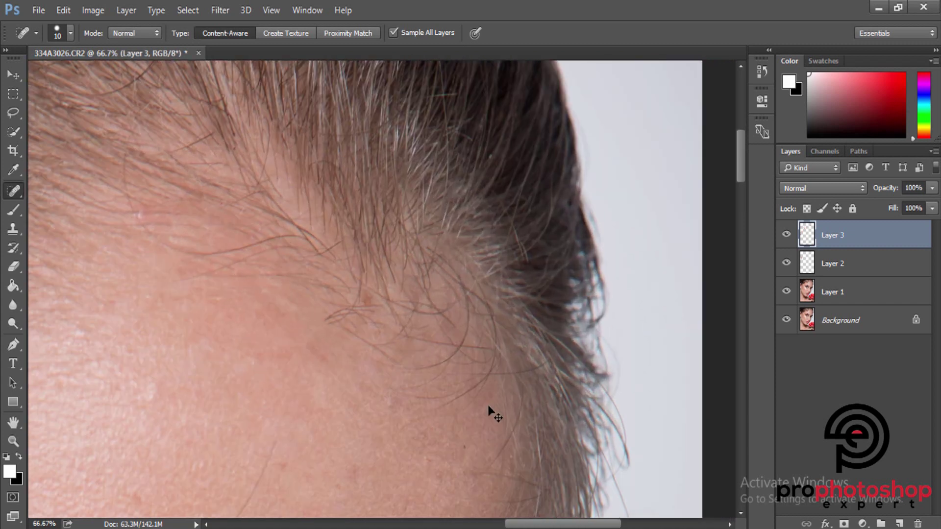
{"action": "scroll", "coordinate": [477, 394], "scroll_direction": "down", "scroll_amount": 1}
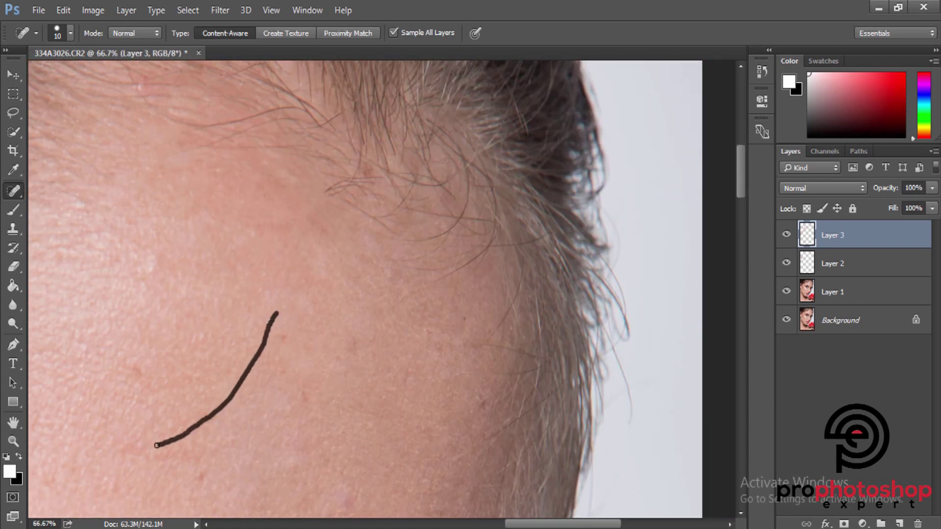
{"action": "mouse_move", "coordinate": [156, 445]}
{"action": "left_mouse_down"}
{"action": "mouse_move", "coordinate": [146, 451]}
{"action": "mouse_move", "coordinate": [205, 422]}
{"action": "left_mouse_up"}
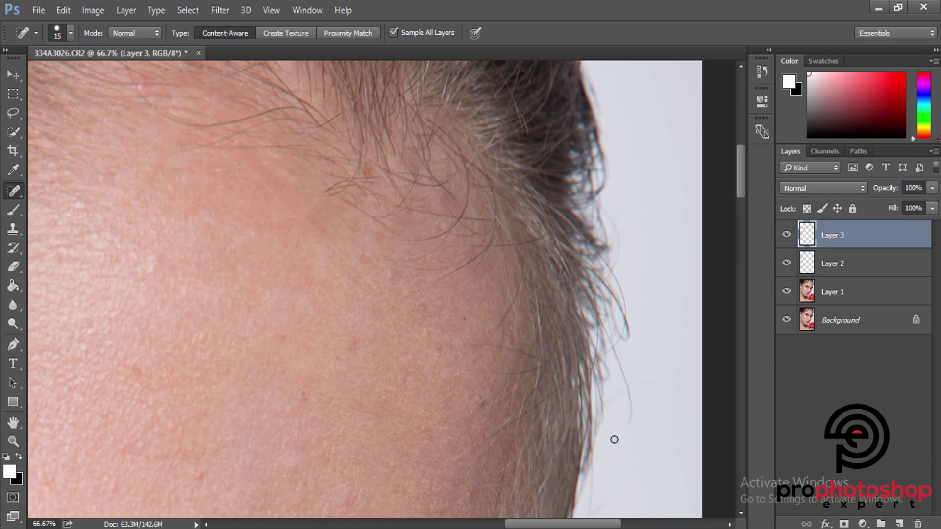
{"action": "left_click_drag", "start_coordinate": [500, 431], "coordinate": [524, 416]}
{"action": "left_click_drag", "start_coordinate": [481, 342], "coordinate": [527, 354]}
Step: Zoom closer and heal the stray hairs along the hairline and temple
{"action": "left_click_drag", "start_coordinate": [508, 314], "coordinate": [517, 297]}
{"action": "left_click_drag", "start_coordinate": [517, 297], "coordinate": [519, 287]}
{"action": "scroll", "coordinate": [531, 267], "scroll_direction": "down", "scroll_amount": 2}
{"action": "mouse_move", "coordinate": [512, 326]}
{"action": "left_mouse_down"}
{"action": "mouse_move", "coordinate": [538, 327]}
{"action": "mouse_move", "coordinate": [505, 328]}
{"action": "mouse_move", "coordinate": [529, 279]}
{"action": "mouse_move", "coordinate": [470, 275]}
{"action": "left_mouse_up"}
{"action": "key", "text": "ctrl+plus"}
{"action": "mouse_move", "coordinate": [507, 222]}
{"action": "left_mouse_down"}
{"action": "mouse_move", "coordinate": [527, 206]}
{"action": "mouse_move", "coordinate": [538, 172]}
{"action": "mouse_move", "coordinate": [525, 230]}
{"action": "left_mouse_up"}
{"action": "left_click_drag", "start_coordinate": [362, 341], "coordinate": [289, 334]}
Step: With a smaller brush, heal short temple hairs and the hairs across the cheek
{"action": "scroll", "coordinate": [360, 310], "scroll_direction": "down", "scroll_amount": 2}
{"action": "key", "text": "bracketleft"}
{"action": "left_click_drag", "start_coordinate": [383, 228], "coordinate": [393, 258]}
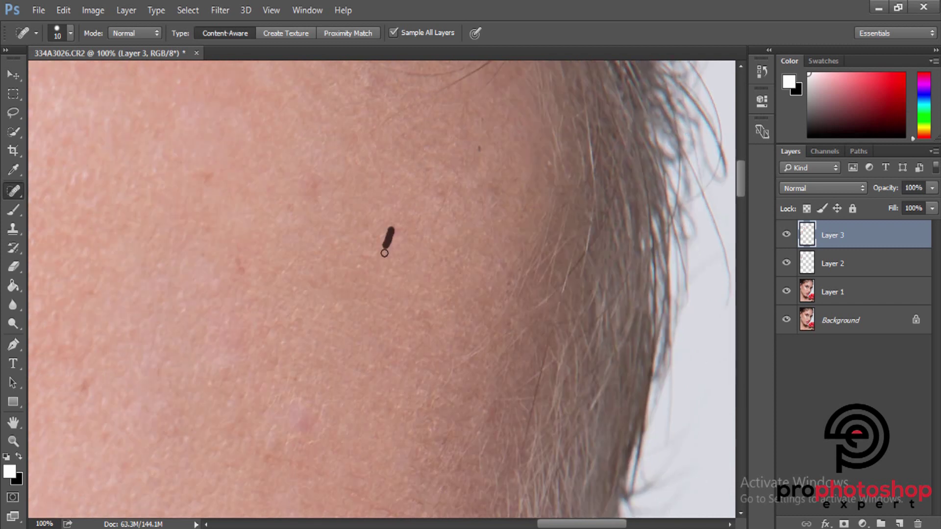
{"action": "scroll", "coordinate": [392, 257], "scroll_direction": "down", "scroll_amount": 2}
{"action": "key", "text": "bracketleft"}
{"action": "left_click_drag", "start_coordinate": [508, 253], "coordinate": [516, 238]}
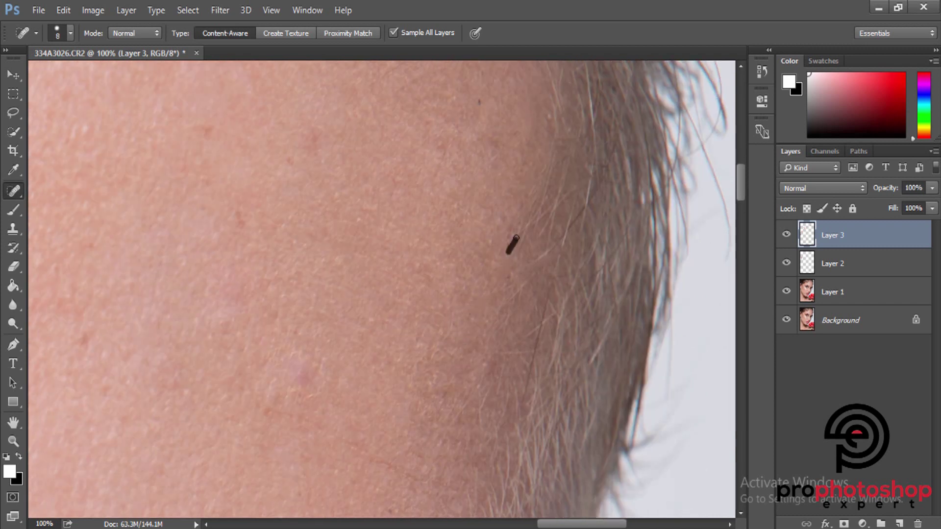
{"action": "key", "text": "bracketright"}
{"action": "scroll", "coordinate": [354, 420], "scroll_direction": "down", "scroll_amount": 2}
{"action": "left_click_drag", "start_coordinate": [292, 356], "coordinate": [423, 426]}
Step: Heal the hair running down the hairline and the remaining short cheek hairs
{"action": "scroll", "coordinate": [495, 327], "scroll_direction": "down", "scroll_amount": 2}
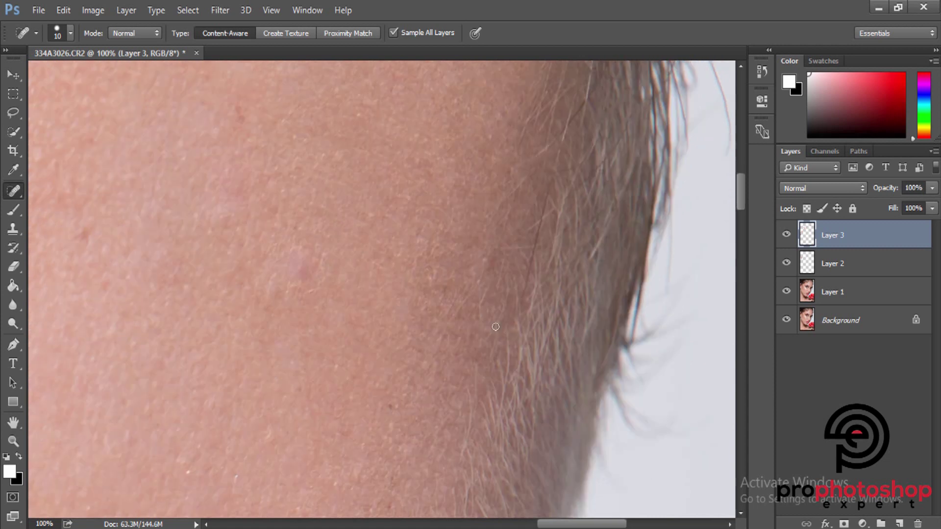
{"action": "left_click_drag", "start_coordinate": [548, 193], "coordinate": [518, 299]}
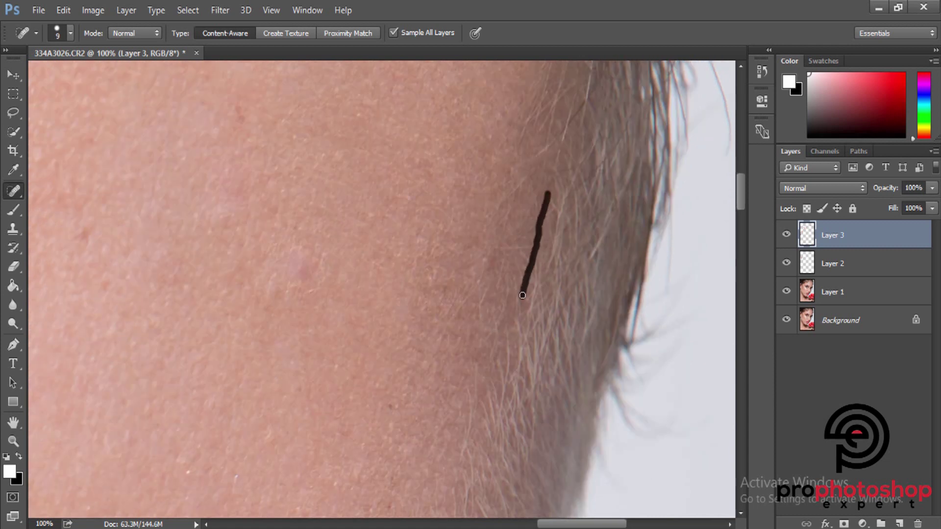
{"action": "left_click_drag", "start_coordinate": [539, 240], "coordinate": [514, 253]}
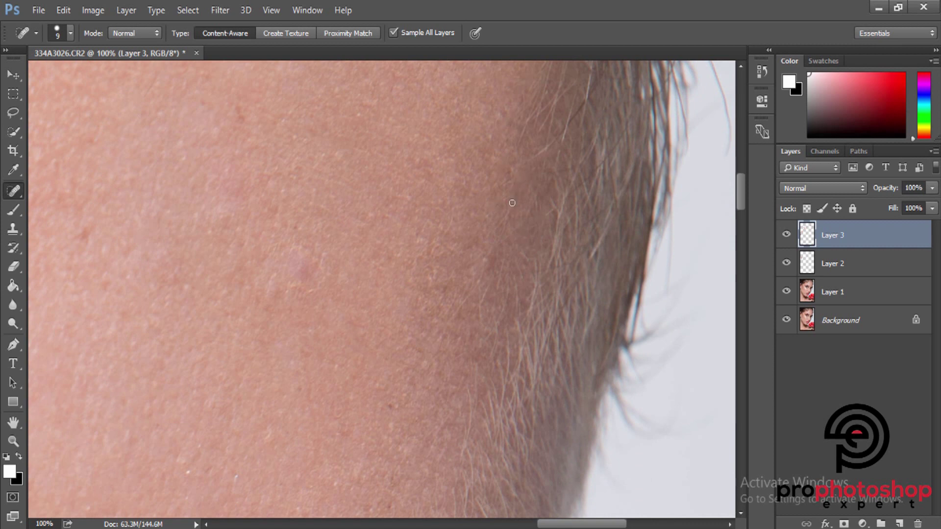
{"action": "left_click_drag", "start_coordinate": [436, 287], "coordinate": [463, 272]}
{"action": "scroll", "coordinate": [539, 267], "scroll_direction": "down", "scroll_amount": 2}
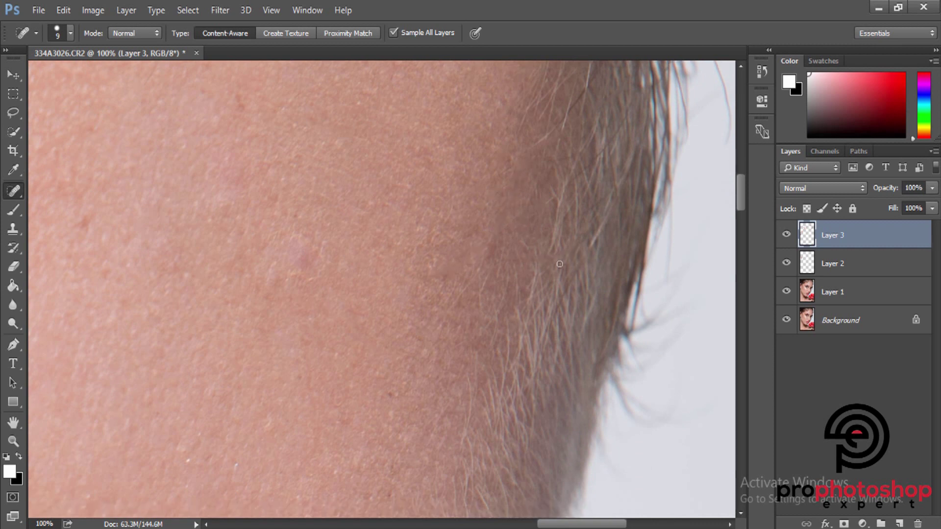
{"action": "key", "text": "bracketright"}
{"action": "left_click_drag", "start_coordinate": [479, 229], "coordinate": [453, 265]}
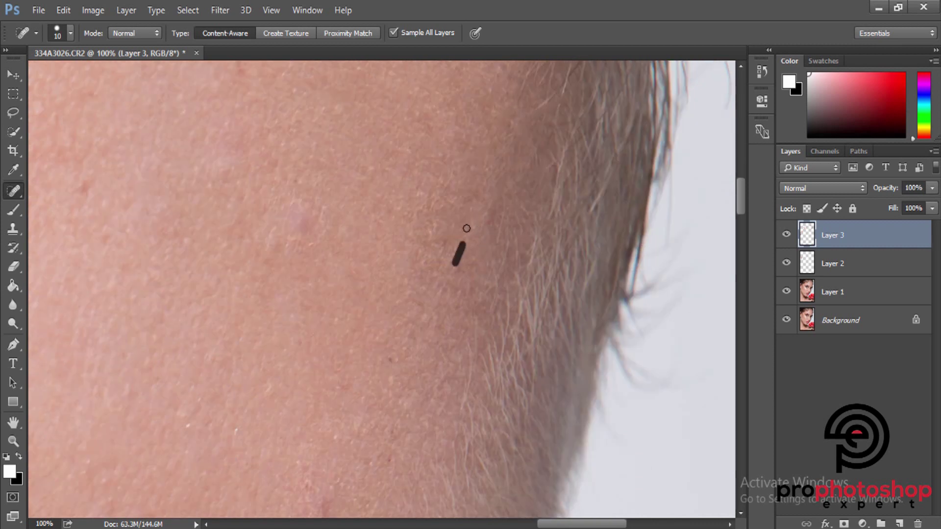
{"action": "scroll", "coordinate": [593, 245], "scroll_direction": "up", "scroll_amount": 8}
{"action": "scroll", "coordinate": [592, 237], "scroll_direction": "up", "scroll_amount": 8}
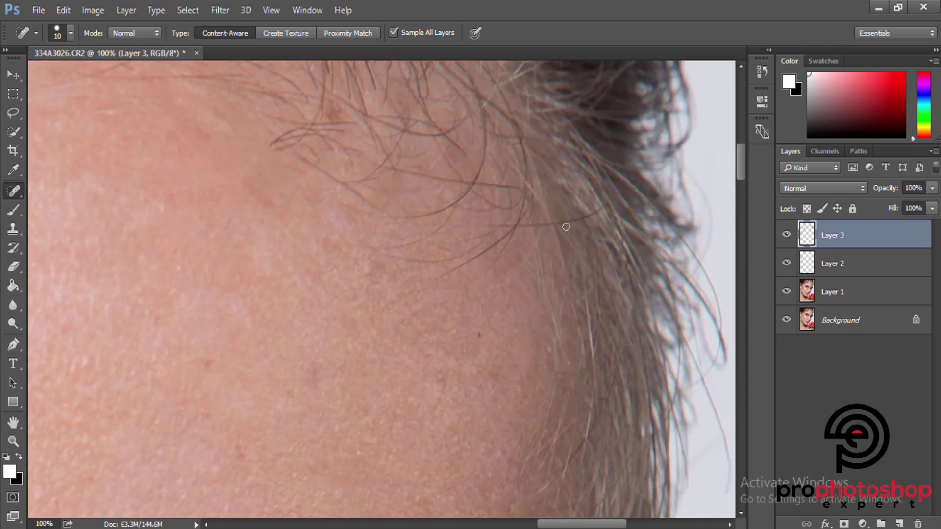
{"action": "scroll", "coordinate": [562, 224], "scroll_direction": "up", "scroll_amount": 2}
Step: Zoom in, shrink the brush, and heal the first long stray hairs across the temple
{"action": "scroll", "coordinate": [544, 510], "scroll_direction": "up", "scroll_amount": 1}
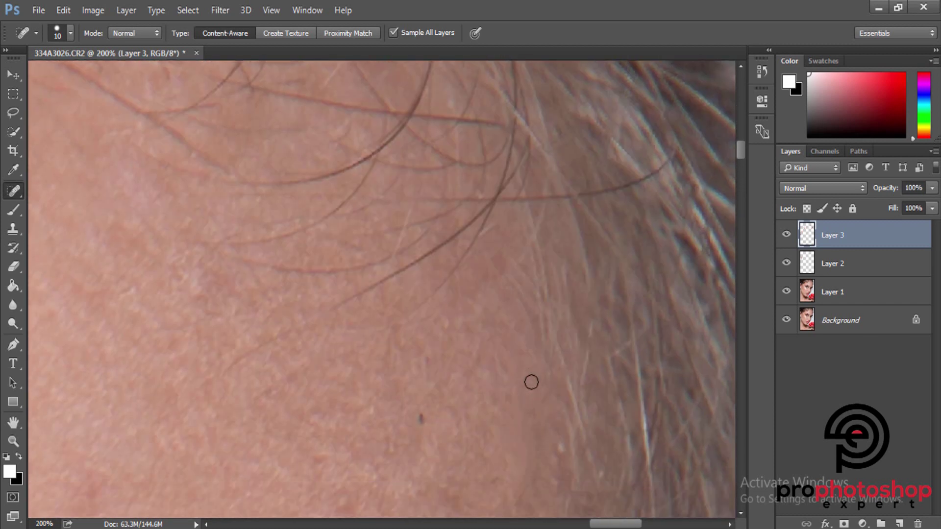
{"action": "key", "text": "bracketleft"}
{"action": "key", "text": "bracketleft"}
{"action": "left_click_drag", "start_coordinate": [231, 359], "coordinate": [346, 277]}
{"action": "scroll", "coordinate": [405, 313], "scroll_direction": "up", "scroll_amount": 1}
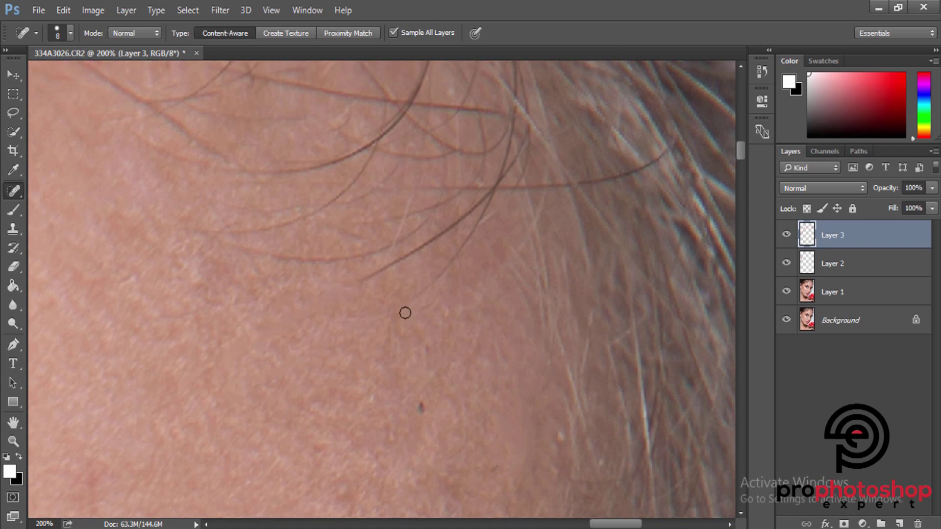
{"action": "key", "text": "bracketleft"}
{"action": "mouse_move", "coordinate": [344, 339]}
{"action": "left_mouse_down"}
{"action": "mouse_move", "coordinate": [439, 303]}
{"action": "mouse_move", "coordinate": [467, 266]}
{"action": "left_mouse_up"}
{"action": "key", "text": "bracketleft"}
{"action": "key", "text": "bracketleft"}
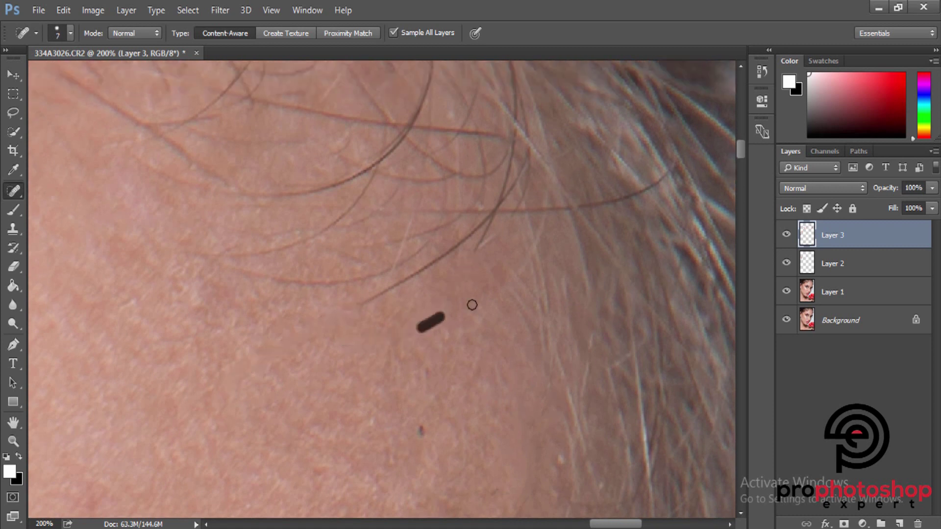
{"action": "scroll", "coordinate": [490, 314], "scroll_direction": "up", "scroll_amount": 2}
{"action": "scroll", "coordinate": [511, 321], "scroll_direction": "up", "scroll_amount": 1}
{"action": "mouse_move", "coordinate": [474, 361]}
{"action": "left_mouse_down"}
{"action": "mouse_move", "coordinate": [498, 316]}
{"action": "mouse_move", "coordinate": [662, 287]}
{"action": "mouse_move", "coordinate": [674, 252]}
{"action": "left_mouse_up"}
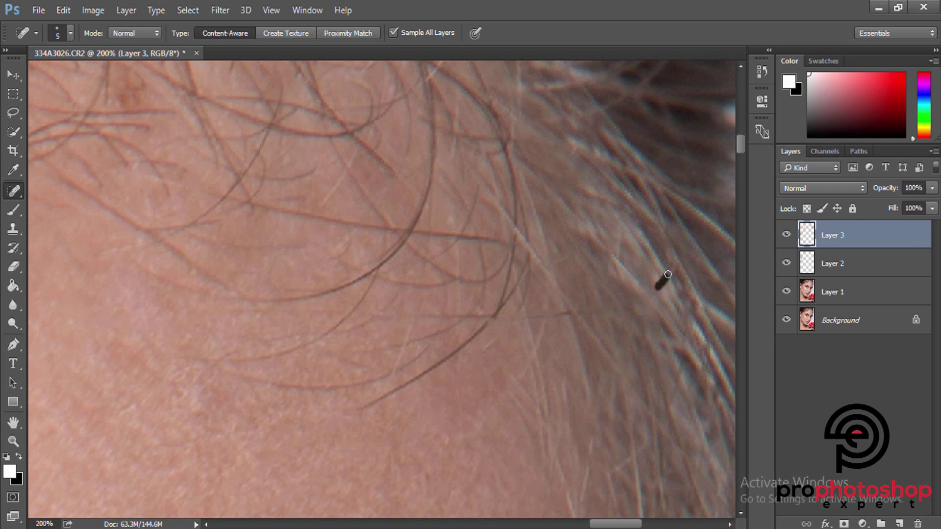
Step: Heal the faint, short and long curved hairs looping over the temple skin
{"action": "mouse_move", "coordinate": [560, 313]}
{"action": "left_mouse_down"}
{"action": "mouse_move", "coordinate": [409, 318]}
{"action": "mouse_move", "coordinate": [345, 355]}
{"action": "left_mouse_up"}
{"action": "left_click_drag", "start_coordinate": [416, 326], "coordinate": [387, 387]}
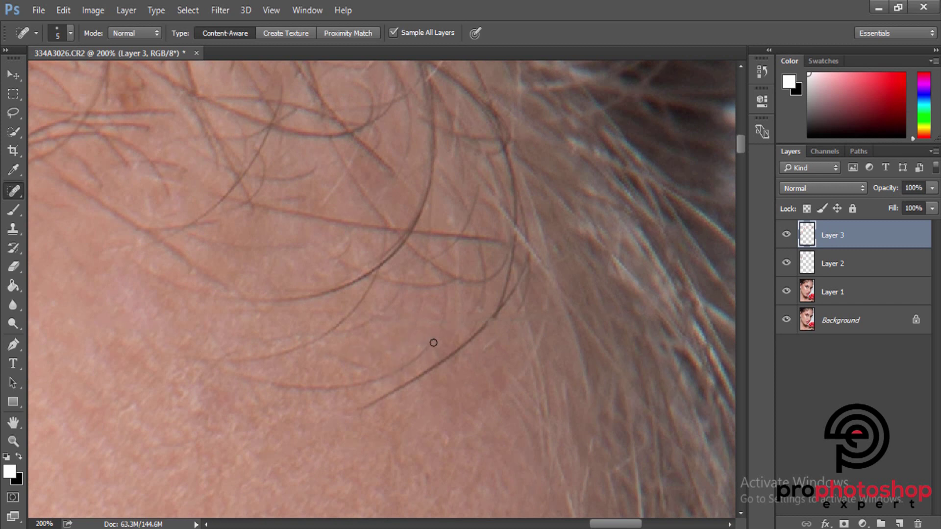
{"action": "left_click_drag", "start_coordinate": [427, 346], "coordinate": [211, 385]}
{"action": "mouse_move", "coordinate": [199, 359]}
{"action": "left_mouse_down"}
{"action": "mouse_move", "coordinate": [376, 280]}
{"action": "mouse_move", "coordinate": [325, 331]}
{"action": "mouse_move", "coordinate": [186, 369]}
{"action": "left_mouse_up"}
{"action": "left_click_drag", "start_coordinate": [119, 412], "coordinate": [136, 400]}
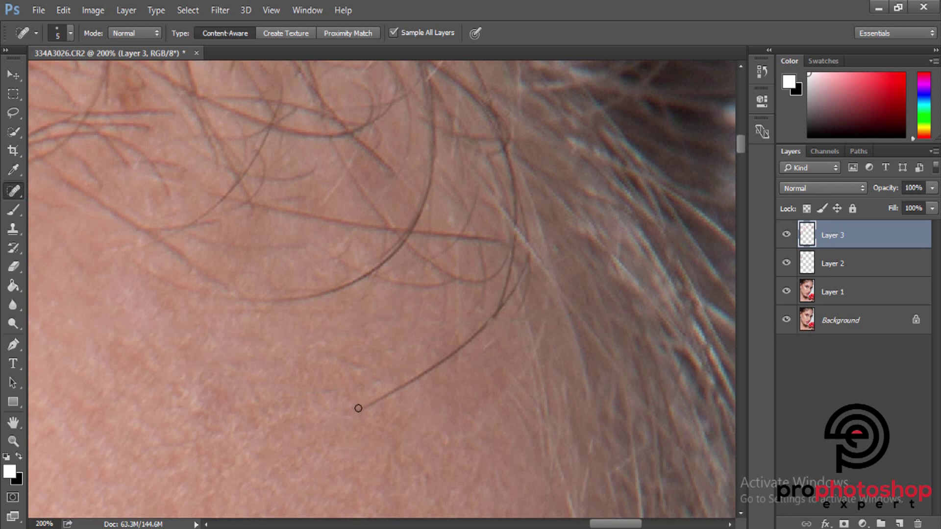
{"action": "mouse_move", "coordinate": [357, 408]}
{"action": "left_mouse_down"}
{"action": "mouse_move", "coordinate": [517, 316]}
{"action": "mouse_move", "coordinate": [504, 287]}
{"action": "mouse_move", "coordinate": [521, 272]}
{"action": "mouse_move", "coordinate": [500, 300]}
{"action": "mouse_move", "coordinate": [504, 285]}
{"action": "left_mouse_up"}
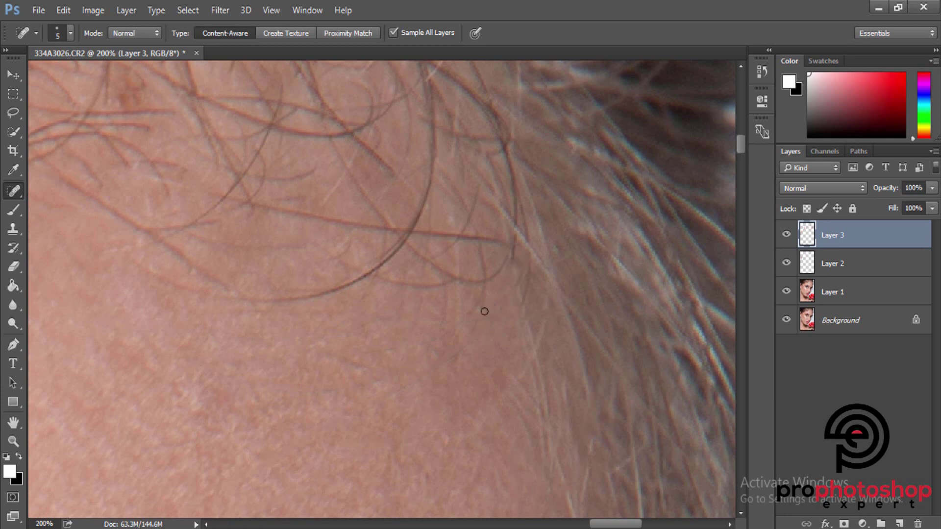
{"action": "mouse_move", "coordinate": [479, 245]}
{"action": "left_mouse_down"}
{"action": "mouse_move", "coordinate": [478, 264]}
{"action": "mouse_move", "coordinate": [412, 284]}
{"action": "mouse_move", "coordinate": [369, 273]}
{"action": "left_mouse_up"}
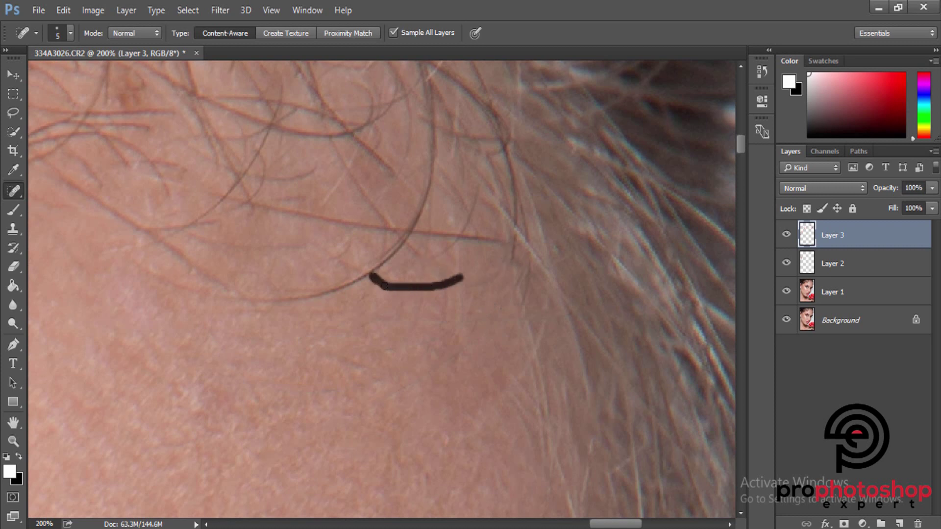
Step: Heal a small skin spot and a vertical stray hair, resizing the brush
{"action": "scroll", "coordinate": [382, 303], "scroll_direction": "up", "scroll_amount": 2}
{"action": "left_click_drag", "start_coordinate": [382, 320], "coordinate": [398, 331]}
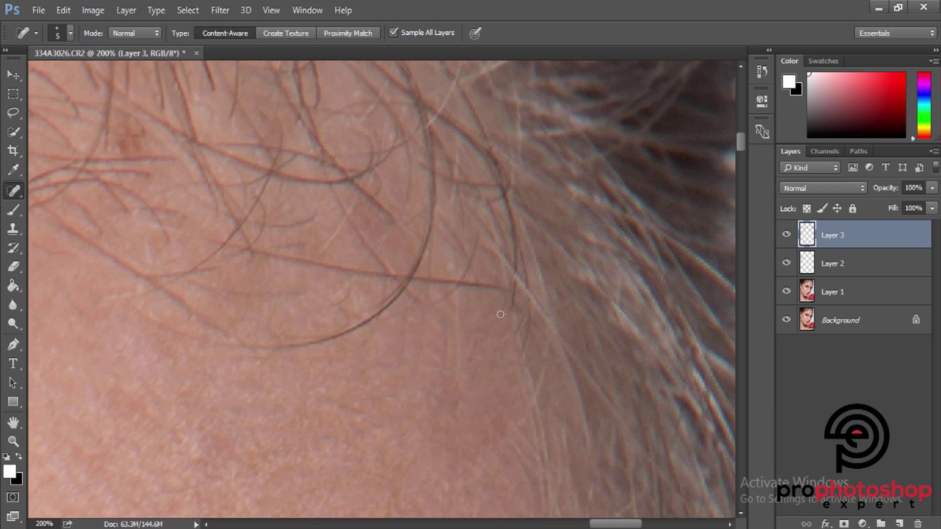
{"action": "key", "text": "bracketright"}
{"action": "key", "text": "bracketright"}
{"action": "mouse_move", "coordinate": [458, 366]}
{"action": "left_mouse_down"}
{"action": "mouse_move", "coordinate": [458, 311]}
{"action": "mouse_move", "coordinate": [450, 338]}
{"action": "mouse_move", "coordinate": [425, 314]}
{"action": "mouse_move", "coordinate": [447, 295]}
{"action": "mouse_move", "coordinate": [411, 276]}
{"action": "mouse_move", "coordinate": [430, 286]}
{"action": "mouse_move", "coordinate": [424, 341]}
{"action": "mouse_move", "coordinate": [447, 333]}
{"action": "mouse_move", "coordinate": [464, 289]}
{"action": "left_mouse_up"}
{"action": "key", "text": "bracketleft"}
{"action": "key", "text": "bracketleft"}
{"action": "key", "text": "bracketright"}
{"action": "key", "text": "bracketright"}
Step: Zoom in closer on the hairline and heal three stray hairs near the temple
{"action": "key", "text": "ctrl+minus"}
{"action": "key", "text": "ctrl+minus"}
{"action": "key", "text": "ctrl+plus"}
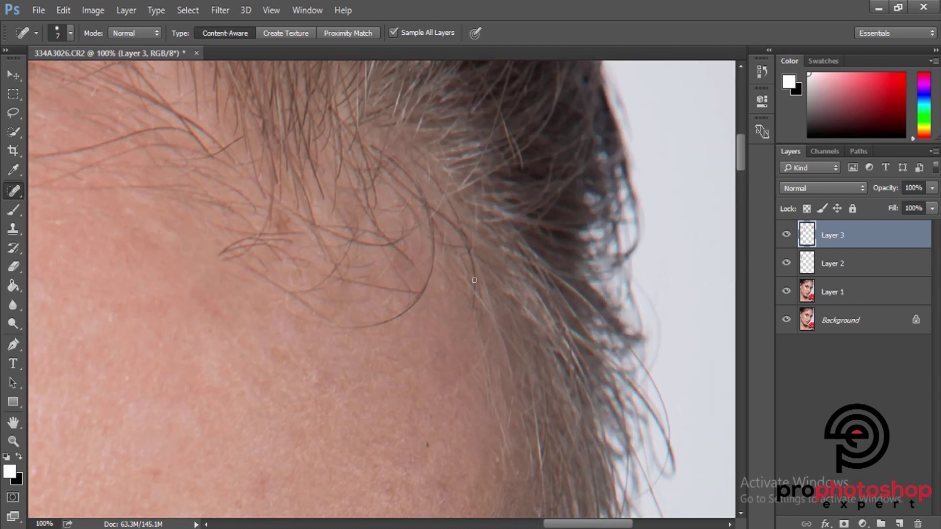
{"action": "key", "text": "ctrl+plus"}
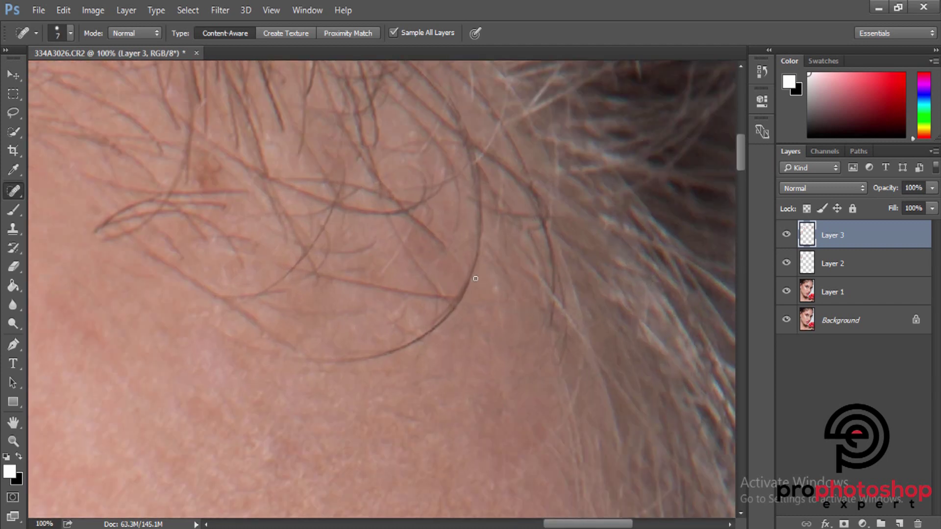
{"action": "key", "text": "bracketleft"}
{"action": "left_click_drag", "start_coordinate": [392, 208], "coordinate": [448, 292]}
{"action": "mouse_move", "coordinate": [422, 211]}
{"action": "left_mouse_down"}
{"action": "mouse_move", "coordinate": [409, 241]}
{"action": "mouse_move", "coordinate": [450, 293]}
{"action": "mouse_move", "coordinate": [388, 290]}
{"action": "left_mouse_up"}
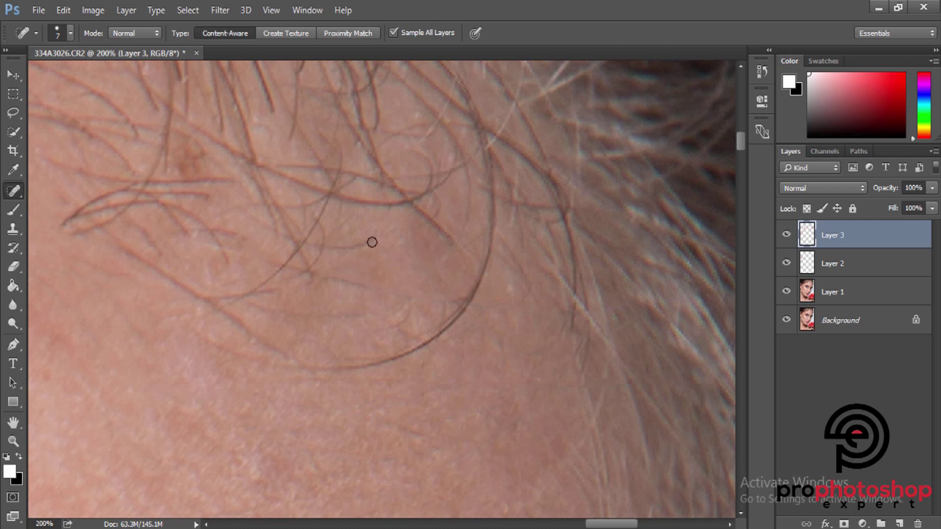
{"action": "mouse_move", "coordinate": [384, 228]}
{"action": "left_mouse_down"}
{"action": "mouse_move", "coordinate": [324, 251]}
{"action": "mouse_move", "coordinate": [338, 277]}
{"action": "left_mouse_up"}
Step: Heal a short hair piece, the curving hair across the skin, and a dark spot
{"action": "key", "text": "bracketleft"}
{"action": "key", "text": "bracketright"}
{"action": "left_click_drag", "start_coordinate": [364, 312], "coordinate": [337, 312]}
{"action": "left_click_drag", "start_coordinate": [332, 366], "coordinate": [356, 283]}
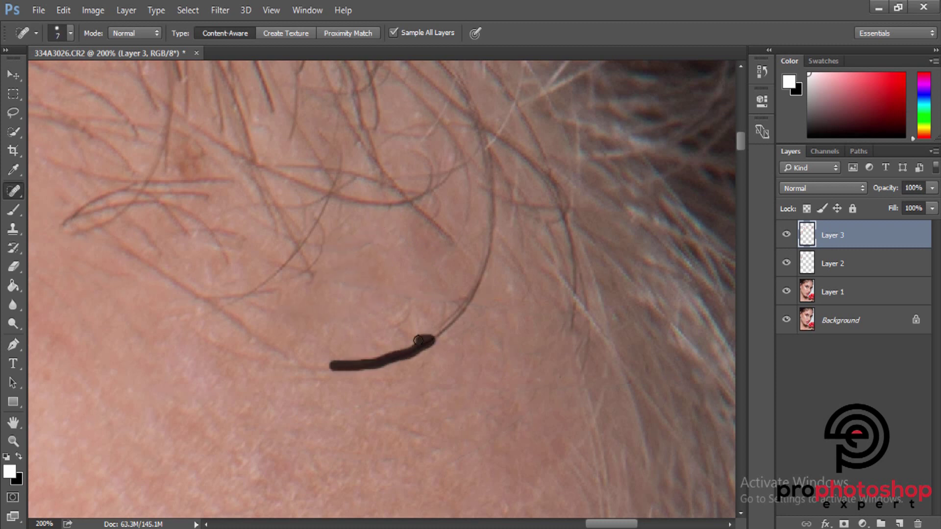
{"action": "left_click_drag", "start_coordinate": [394, 321], "coordinate": [414, 291]}
{"action": "mouse_move", "coordinate": [432, 332]}
{"action": "left_mouse_down"}
{"action": "mouse_move", "coordinate": [458, 317]}
{"action": "mouse_move", "coordinate": [490, 249]}
{"action": "left_mouse_up"}
Step: Heal the remaining hairs on the right and the one running up-left
{"action": "key", "text": "bracketleft"}
{"action": "scroll", "coordinate": [478, 292], "scroll_direction": "up", "scroll_amount": 1}
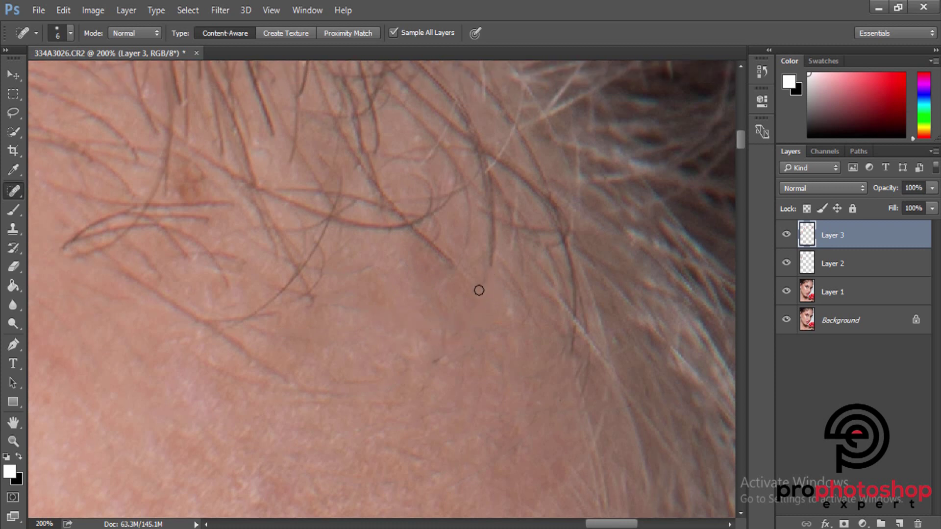
{"action": "mouse_move", "coordinate": [478, 293]}
{"action": "left_mouse_down"}
{"action": "mouse_move", "coordinate": [491, 226]}
{"action": "mouse_move", "coordinate": [522, 310]}
{"action": "mouse_move", "coordinate": [495, 268]}
{"action": "mouse_move", "coordinate": [465, 270]}
{"action": "mouse_move", "coordinate": [469, 290]}
{"action": "mouse_move", "coordinate": [431, 360]}
{"action": "mouse_move", "coordinate": [297, 365]}
{"action": "mouse_move", "coordinate": [192, 317]}
{"action": "left_mouse_up"}
{"action": "scroll", "coordinate": [418, 359], "scroll_direction": "down", "scroll_amount": 1}
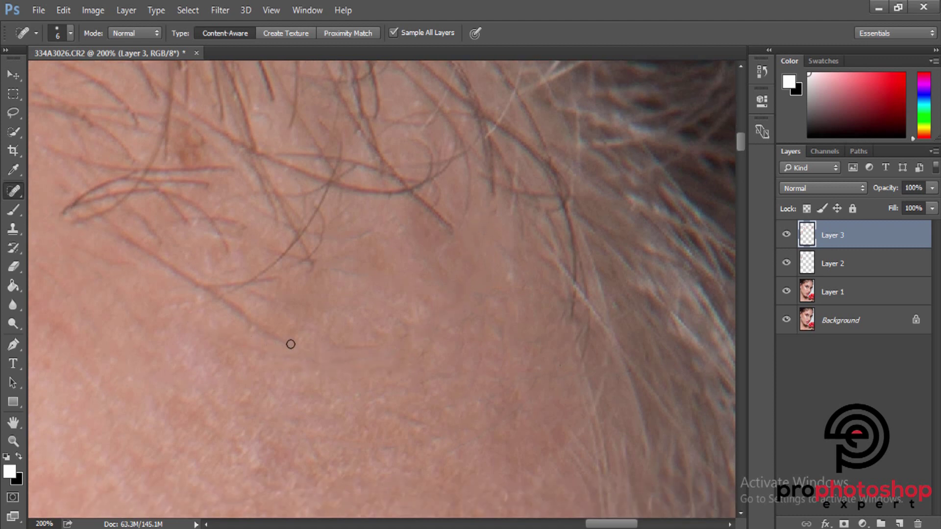
{"action": "left_click_drag", "start_coordinate": [290, 343], "coordinate": [223, 298]}
{"action": "scroll", "coordinate": [471, 360], "scroll_direction": "down", "scroll_amount": 2}
Step: Zoom to 200% on the hairline and heal two loose hairs below it
{"action": "scroll", "coordinate": [472, 360], "scroll_direction": "down", "scroll_amount": 1}
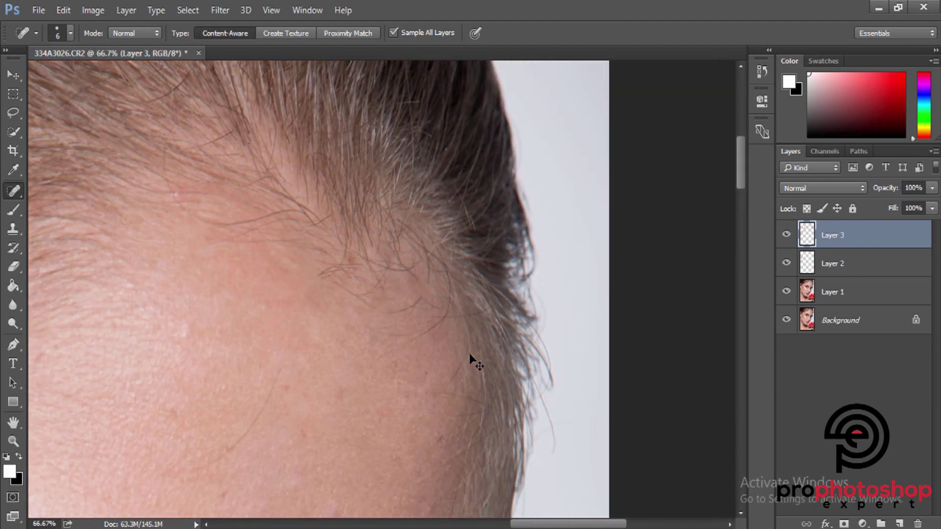
{"action": "scroll", "coordinate": [471, 360], "scroll_direction": "down", "scroll_amount": 2}
{"action": "scroll", "coordinate": [471, 360], "scroll_direction": "up", "scroll_amount": 1}
{"action": "scroll", "coordinate": [471, 361], "scroll_direction": "up", "scroll_amount": 2}
{"action": "scroll", "coordinate": [470, 352], "scroll_direction": "up", "scroll_amount": 1}
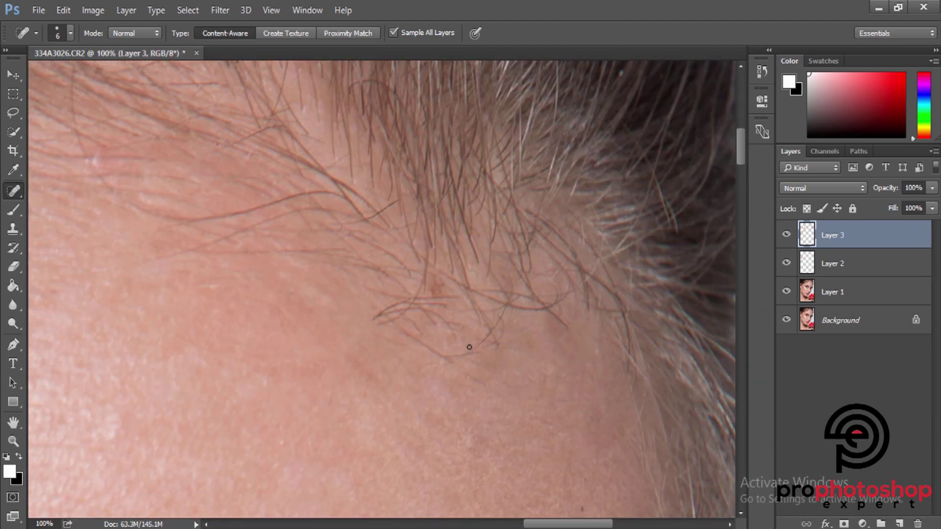
{"action": "scroll", "coordinate": [463, 333], "scroll_direction": "up", "scroll_amount": 1}
{"action": "mouse_move", "coordinate": [443, 322]}
{"action": "left_mouse_down"}
{"action": "mouse_move", "coordinate": [524, 375]}
{"action": "mouse_move", "coordinate": [427, 308]}
{"action": "left_mouse_up"}
{"action": "mouse_move", "coordinate": [459, 349]}
{"action": "left_mouse_down"}
{"action": "mouse_move", "coordinate": [383, 328]}
{"action": "mouse_move", "coordinate": [404, 296]}
{"action": "left_mouse_up"}
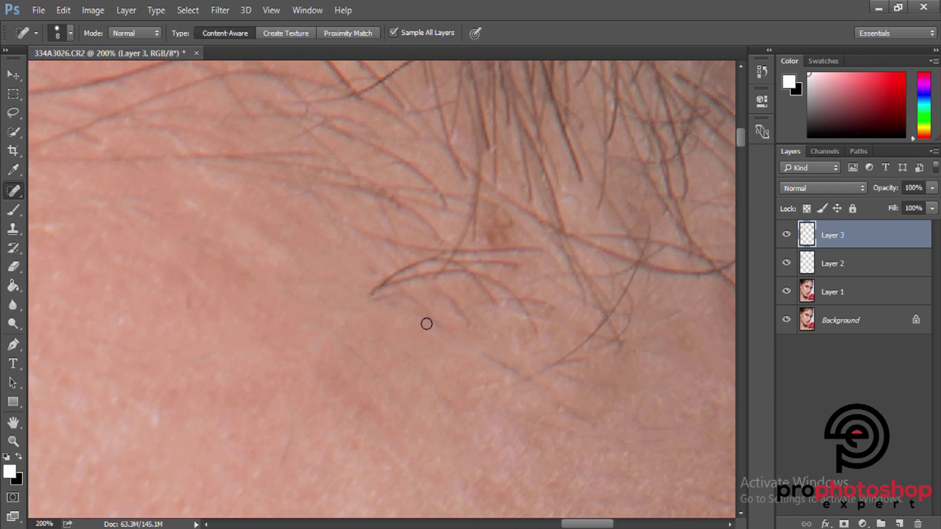
Step: Heal the forked stray hair, another skin hair, and a small spot
{"action": "key", "text": "bracketright"}
{"action": "key", "text": "bracketright"}
{"action": "left_click_drag", "start_coordinate": [485, 395], "coordinate": [492, 363]}
{"action": "key", "text": "bracketleft"}
{"action": "mouse_move", "coordinate": [548, 366]}
{"action": "left_mouse_down"}
{"action": "mouse_move", "coordinate": [588, 378]}
{"action": "mouse_move", "coordinate": [578, 417]}
{"action": "left_mouse_up"}
{"action": "left_click", "coordinate": [604, 423]}
{"action": "key", "text": "bracketleft"}
{"action": "key", "text": "bracketleft"}
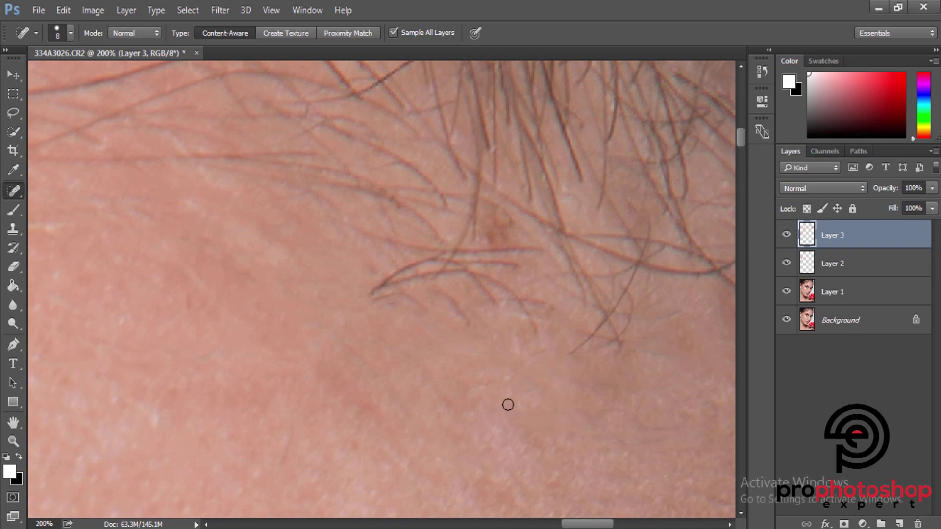
{"action": "scroll", "coordinate": [506, 404], "scroll_direction": "up", "scroll_amount": 2}
{"action": "mouse_move", "coordinate": [376, 343]}
{"action": "left_mouse_down"}
{"action": "mouse_move", "coordinate": [385, 353]}
{"action": "mouse_move", "coordinate": [411, 315]}
{"action": "left_mouse_up"}
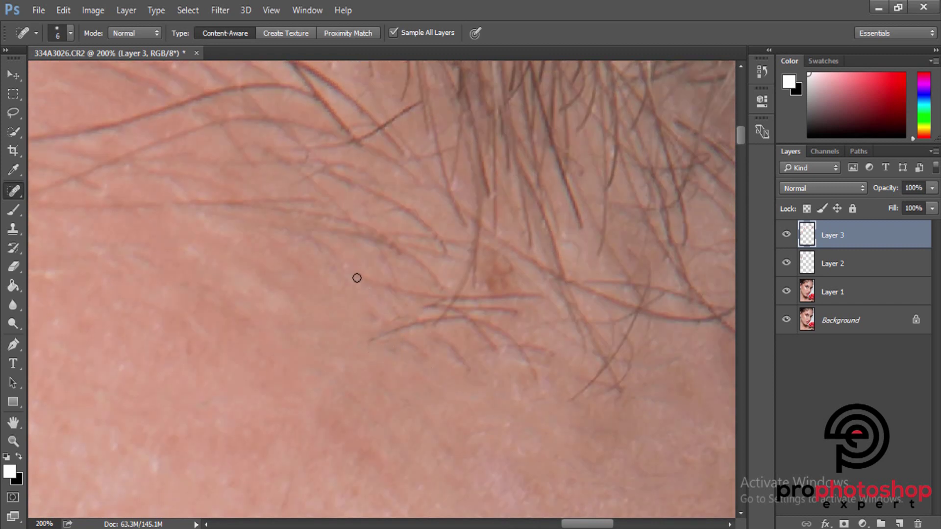
Step: Heal several forehead hairs and the small spots between them
{"action": "mouse_move", "coordinate": [357, 278]}
{"action": "left_mouse_down"}
{"action": "mouse_move", "coordinate": [441, 289]}
{"action": "mouse_move", "coordinate": [400, 245]}
{"action": "left_mouse_up"}
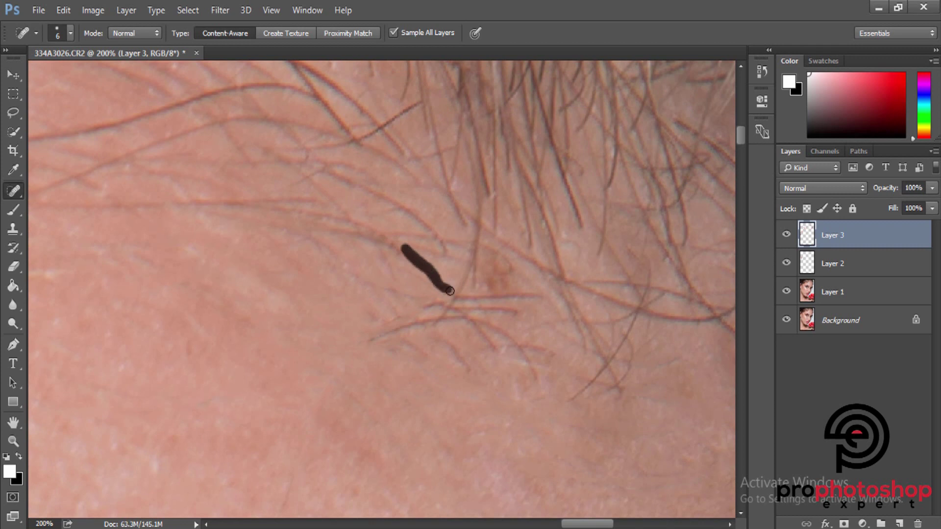
{"action": "left_click_drag", "start_coordinate": [437, 299], "coordinate": [378, 286]}
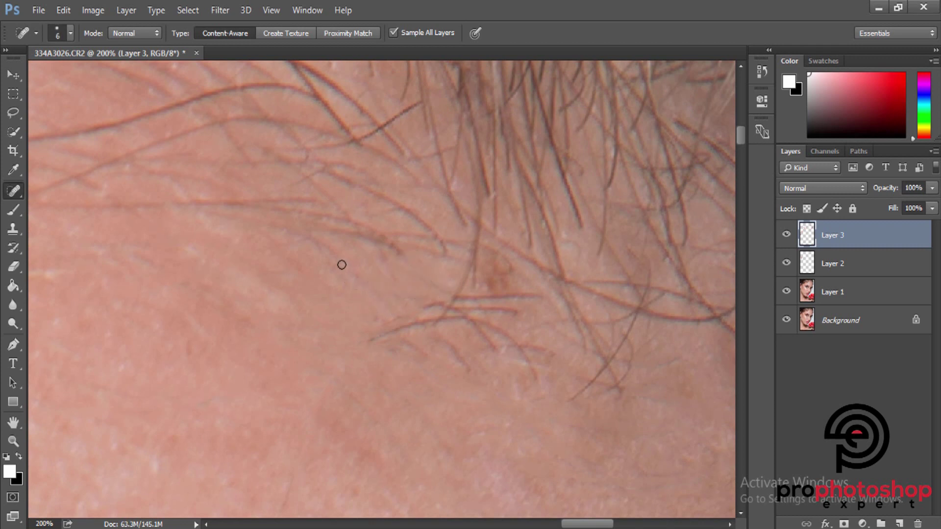
{"action": "left_click", "coordinate": [330, 253]}
{"action": "left_click_drag", "start_coordinate": [374, 339], "coordinate": [441, 304]}
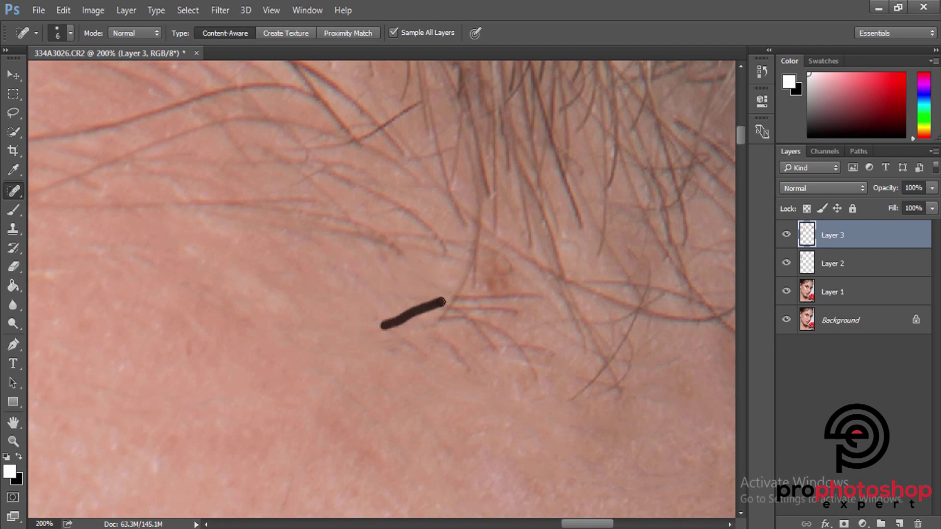
{"action": "left_click_drag", "start_coordinate": [377, 317], "coordinate": [411, 345]}
{"action": "left_click", "coordinate": [413, 325]}
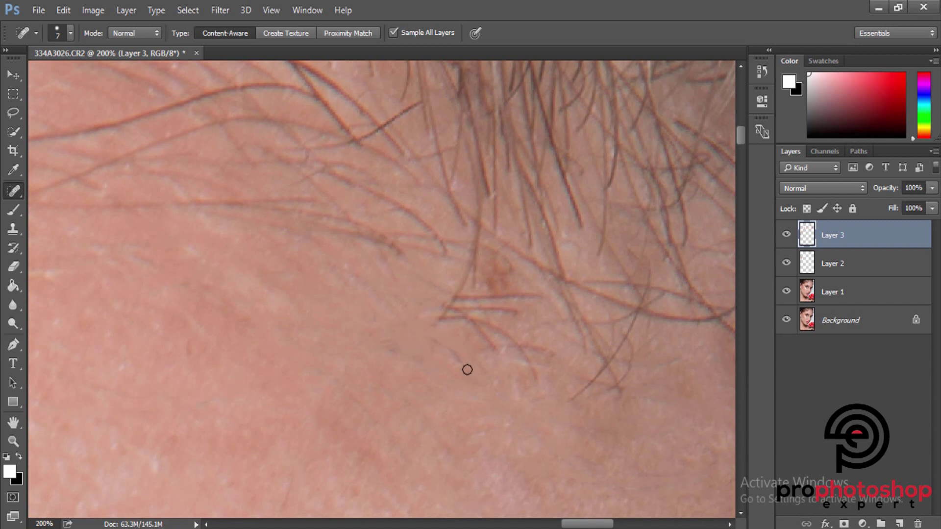
{"action": "left_click", "coordinate": [433, 316]}
{"action": "mouse_move", "coordinate": [540, 376]}
{"action": "left_mouse_down"}
{"action": "mouse_move", "coordinate": [500, 325]}
{"action": "mouse_move", "coordinate": [533, 351]}
{"action": "mouse_move", "coordinate": [539, 358]}
{"action": "mouse_move", "coordinate": [463, 313]}
{"action": "mouse_move", "coordinate": [493, 322]}
{"action": "mouse_move", "coordinate": [487, 309]}
{"action": "mouse_move", "coordinate": [437, 310]}
{"action": "mouse_move", "coordinate": [463, 275]}
{"action": "mouse_move", "coordinate": [544, 294]}
{"action": "mouse_move", "coordinate": [451, 298]}
{"action": "mouse_move", "coordinate": [478, 314]}
{"action": "mouse_move", "coordinate": [516, 314]}
{"action": "left_mouse_up"}
Step: Enlarge the brush and heal the long hair strand on the right
{"action": "key", "text": "bracketright"}
{"action": "key", "text": "bracketright"}
{"action": "left_click", "coordinate": [500, 289]}
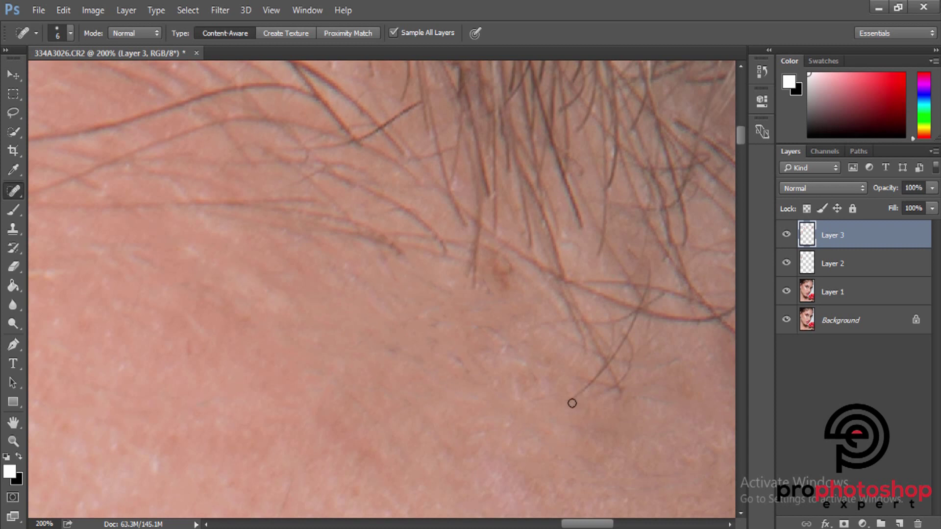
{"action": "left_click_drag", "start_coordinate": [572, 403], "coordinate": [605, 372]}
{"action": "mouse_move", "coordinate": [630, 336]}
{"action": "left_mouse_down"}
{"action": "mouse_move", "coordinate": [623, 392]}
{"action": "mouse_move", "coordinate": [559, 371]}
{"action": "left_mouse_up"}
{"action": "mouse_move", "coordinate": [611, 384]}
{"action": "left_mouse_down"}
{"action": "mouse_move", "coordinate": [591, 336]}
{"action": "mouse_move", "coordinate": [627, 331]}
{"action": "mouse_move", "coordinate": [637, 314]}
{"action": "left_mouse_up"}
{"action": "mouse_move", "coordinate": [681, 357]}
{"action": "left_mouse_down"}
{"action": "mouse_move", "coordinate": [603, 351]}
{"action": "mouse_move", "coordinate": [564, 308]}
{"action": "left_mouse_up"}
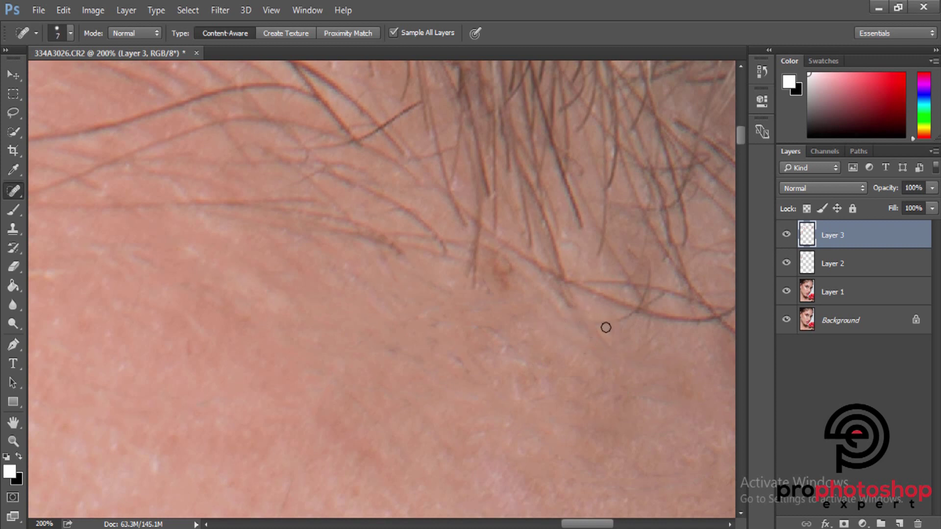
Step: Heal a small skin flaw and the small brown spot with a larger brush
{"action": "key", "text": "bracketright"}
{"action": "left_click_drag", "start_coordinate": [578, 310], "coordinate": [570, 297]}
{"action": "key", "text": "bracketright"}
{"action": "left_click_drag", "start_coordinate": [512, 277], "coordinate": [498, 253]}
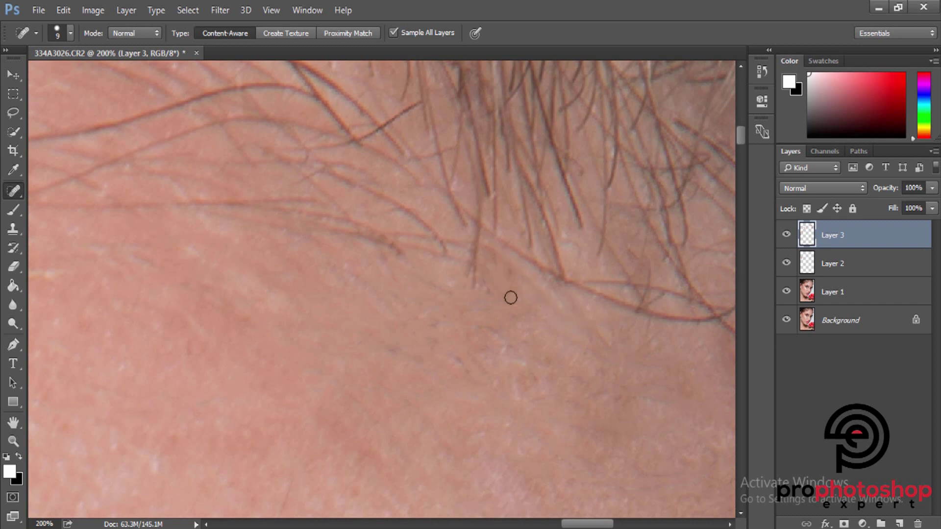
Step: Move to the upper hairline at 100% and heal the first two stray hairs there
{"action": "scroll", "coordinate": [510, 297], "scroll_direction": "down", "scroll_amount": 3}
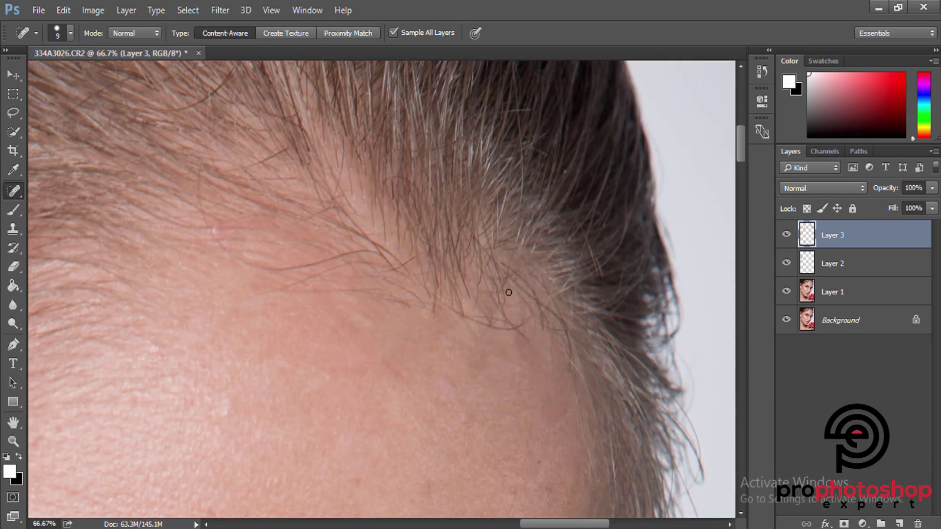
{"action": "scroll", "coordinate": [509, 292], "scroll_direction": "down", "scroll_amount": 2}
{"action": "scroll", "coordinate": [339, 349], "scroll_direction": "down", "scroll_amount": 1}
{"action": "scroll", "coordinate": [339, 349], "scroll_direction": "down", "scroll_amount": 1}
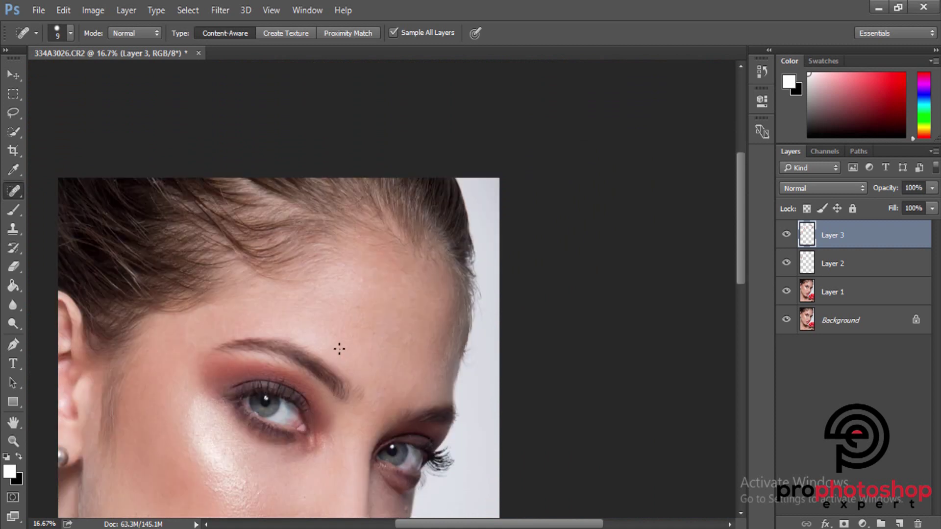
{"action": "scroll", "coordinate": [554, 333], "scroll_direction": "up", "scroll_amount": 1}
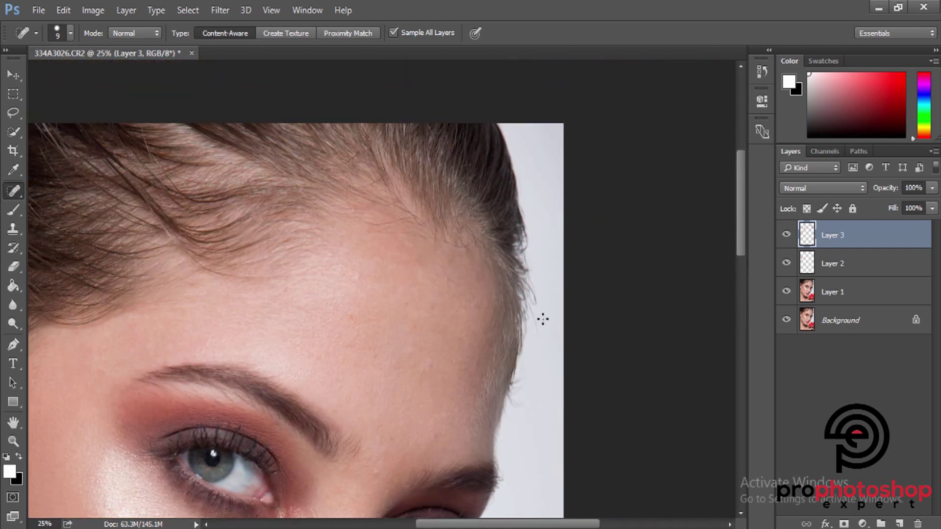
{"action": "scroll", "coordinate": [510, 343], "scroll_direction": "up", "scroll_amount": 1}
{"action": "scroll", "coordinate": [355, 372], "scroll_direction": "up", "scroll_amount": 1}
{"action": "scroll", "coordinate": [486, 404], "scroll_direction": "up", "scroll_amount": 1}
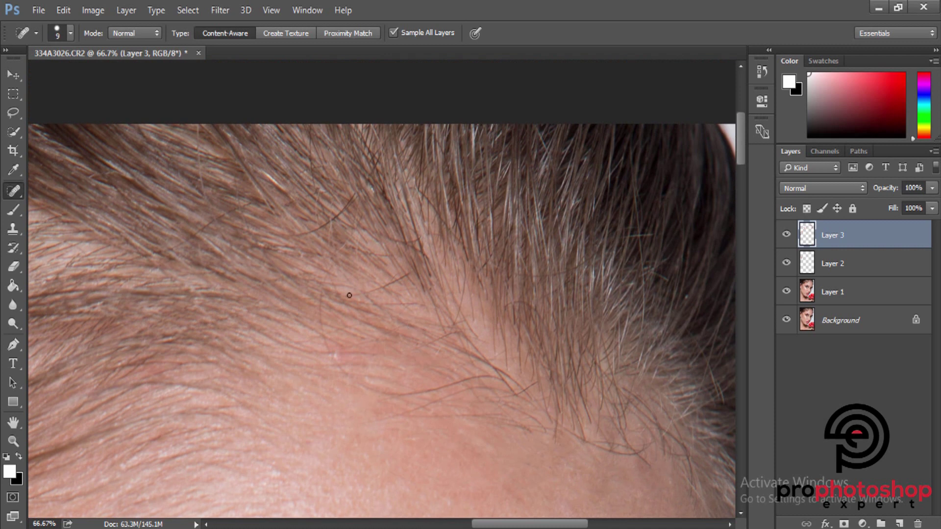
{"action": "left_click_drag", "start_coordinate": [394, 283], "coordinate": [412, 272]}
{"action": "scroll", "coordinate": [319, 271], "scroll_direction": "up", "scroll_amount": 2}
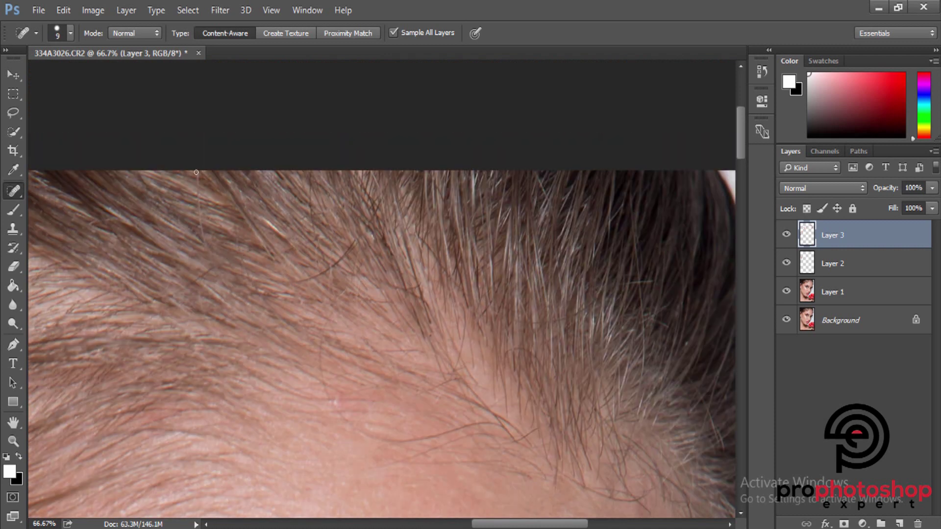
{"action": "left_click_drag", "start_coordinate": [221, 262], "coordinate": [202, 275]}
Step: Magnify the hairline and heal the hairs running upward and up-right
{"action": "left_click_drag", "start_coordinate": [310, 278], "coordinate": [309, 278]}
{"action": "key", "text": "ctrl+plus"}
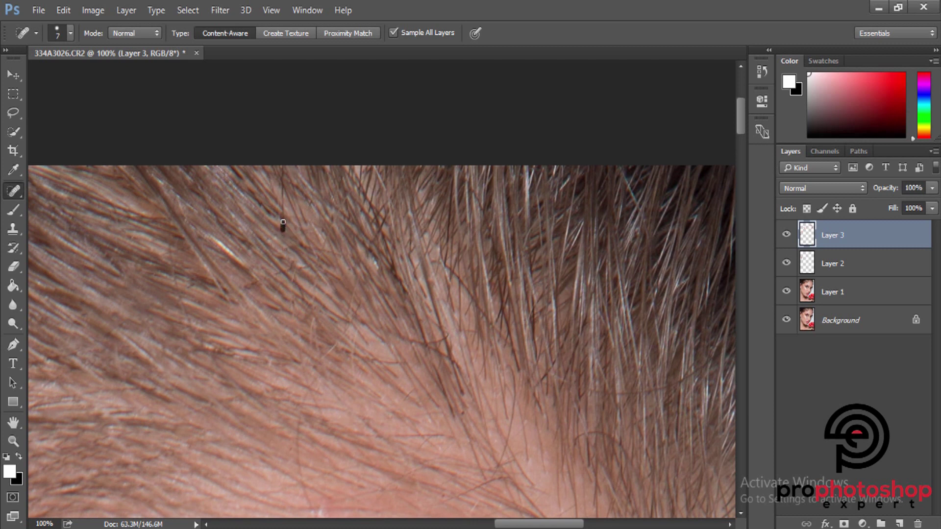
{"action": "left_click_drag", "start_coordinate": [283, 222], "coordinate": [281, 195]}
{"action": "scroll", "coordinate": [329, 323], "scroll_direction": "down", "scroll_amount": 2}
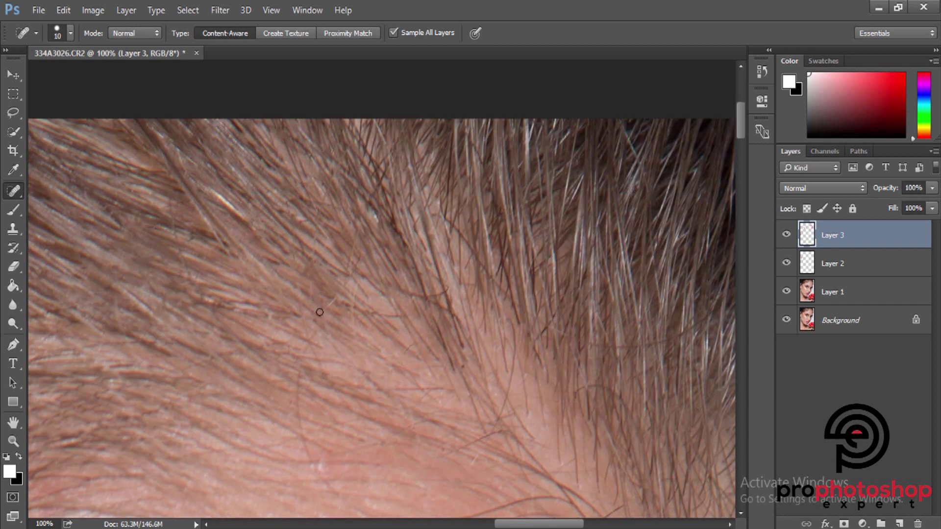
{"action": "left_click_drag", "start_coordinate": [321, 314], "coordinate": [345, 285]}
{"action": "left_click_drag", "start_coordinate": [351, 323], "coordinate": [360, 237]}
Step: Heal a small spot and a long stray hair further down the skin
{"action": "scroll", "coordinate": [330, 275], "scroll_direction": "down", "scroll_amount": 3}
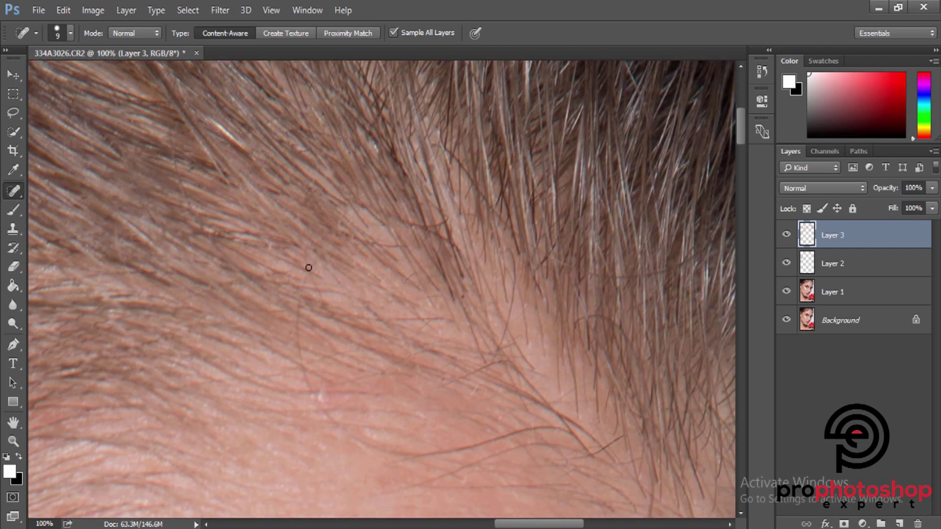
{"action": "scroll", "coordinate": [314, 291], "scroll_direction": "down", "scroll_amount": 2}
{"action": "left_click_drag", "start_coordinate": [307, 278], "coordinate": [299, 313]}
{"action": "left_click", "coordinate": [319, 365]}
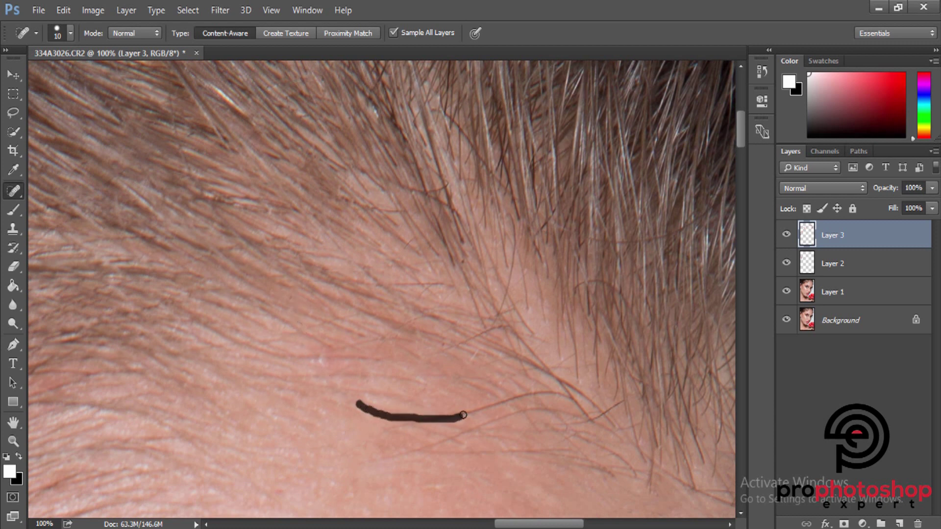
{"action": "left_click_drag", "start_coordinate": [363, 407], "coordinate": [488, 408]}
{"action": "scroll", "coordinate": [386, 395], "scroll_direction": "down", "scroll_amount": 2}
{"action": "key", "text": "bracketleft"}
{"action": "mouse_move", "coordinate": [385, 427]}
{"action": "left_mouse_down"}
{"action": "mouse_move", "coordinate": [486, 388]}
{"action": "mouse_move", "coordinate": [471, 379]}
{"action": "mouse_move", "coordinate": [568, 361]}
{"action": "left_mouse_up"}
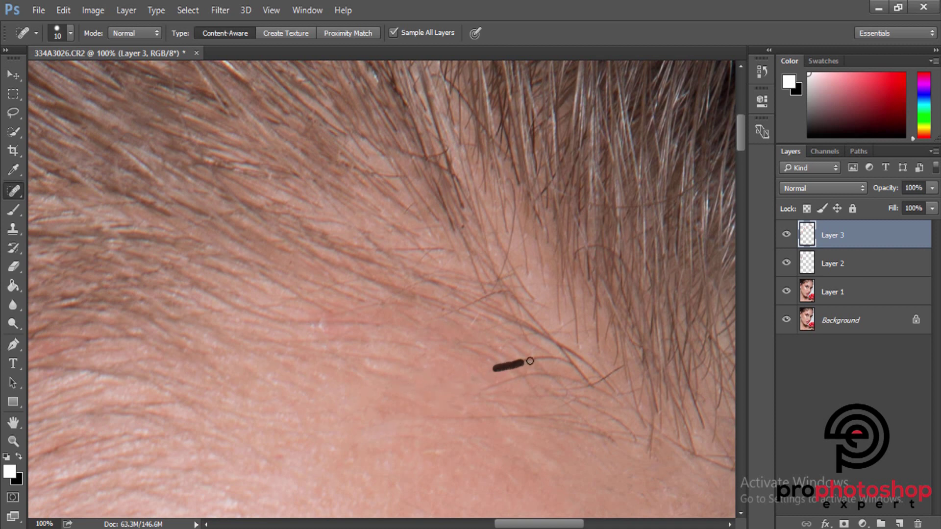
Step: Heal hairs running leftward across the forehead near the hairline
{"action": "scroll", "coordinate": [530, 365], "scroll_direction": "down", "scroll_amount": 1}
{"action": "key", "text": "bracketleft"}
{"action": "mouse_move", "coordinate": [482, 368]}
{"action": "left_mouse_down"}
{"action": "mouse_move", "coordinate": [579, 354]}
{"action": "mouse_move", "coordinate": [486, 334]}
{"action": "mouse_move", "coordinate": [500, 336]}
{"action": "mouse_move", "coordinate": [489, 321]}
{"action": "left_mouse_up"}
{"action": "key", "text": "bracketright"}
{"action": "key", "text": "bracketleft"}
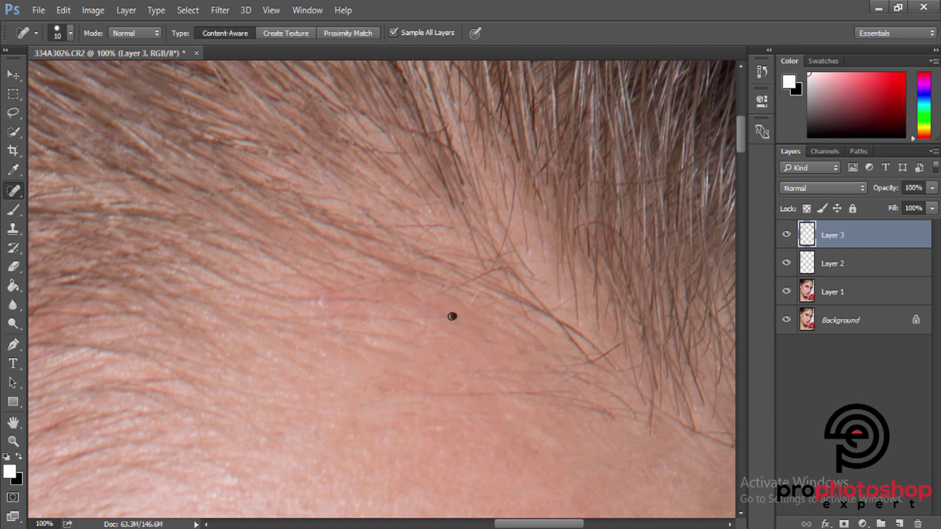
{"action": "left_click_drag", "start_coordinate": [398, 303], "coordinate": [300, 298]}
{"action": "mouse_move", "coordinate": [412, 307]}
{"action": "left_mouse_down"}
{"action": "mouse_move", "coordinate": [325, 300]}
{"action": "mouse_move", "coordinate": [318, 319]}
{"action": "left_mouse_up"}
Step: Heal more forehead hairs, small spots, and the lower-right stray hair
{"action": "left_click", "coordinate": [410, 344]}
{"action": "left_click_drag", "start_coordinate": [397, 339], "coordinate": [338, 327]}
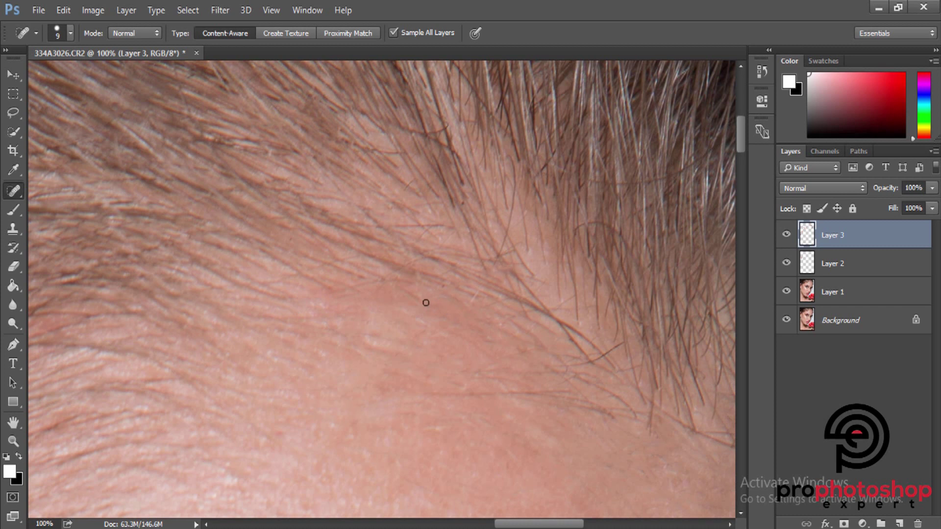
{"action": "left_click_drag", "start_coordinate": [414, 285], "coordinate": [347, 283]}
{"action": "left_click", "coordinate": [350, 296]}
{"action": "left_click_drag", "start_coordinate": [562, 366], "coordinate": [620, 345]}
{"action": "left_click", "coordinate": [562, 391]}
{"action": "mouse_move", "coordinate": [467, 394]}
{"action": "left_mouse_down"}
{"action": "mouse_move", "coordinate": [618, 404]}
{"action": "mouse_move", "coordinate": [542, 397]}
{"action": "left_mouse_up"}
Step: Heal a horizontal hair, touch up skin along the hairline, and fix the last flaw
{"action": "left_click", "coordinate": [525, 382]}
{"action": "mouse_move", "coordinate": [483, 369]}
{"action": "left_mouse_down"}
{"action": "mouse_move", "coordinate": [537, 371]}
{"action": "mouse_move", "coordinate": [481, 383]}
{"action": "mouse_move", "coordinate": [528, 360]}
{"action": "left_mouse_up"}
{"action": "left_click", "coordinate": [535, 353]}
{"action": "left_click_drag", "start_coordinate": [608, 421], "coordinate": [556, 372]}
{"action": "mouse_move", "coordinate": [512, 396]}
{"action": "left_mouse_down"}
{"action": "mouse_move", "coordinate": [571, 411]}
{"action": "mouse_move", "coordinate": [645, 409]}
{"action": "mouse_move", "coordinate": [644, 425]}
{"action": "mouse_move", "coordinate": [652, 408]}
{"action": "left_mouse_up"}
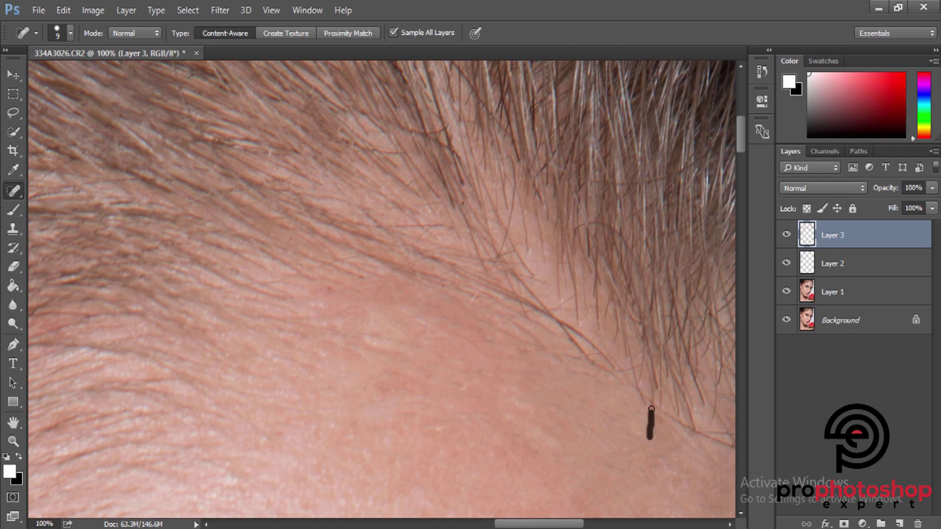
{"action": "left_click_drag", "start_coordinate": [584, 427], "coordinate": [552, 410]}
{"action": "left_click_drag", "start_coordinate": [504, 320], "coordinate": [532, 340]}
Step: Zoom in on the side hairline and heal the first stray hair strands on the skin
{"action": "key", "text": "ctrl+minus"}
{"action": "key", "text": "ctrl+minus"}
{"action": "key", "text": "ctrl+minus"}
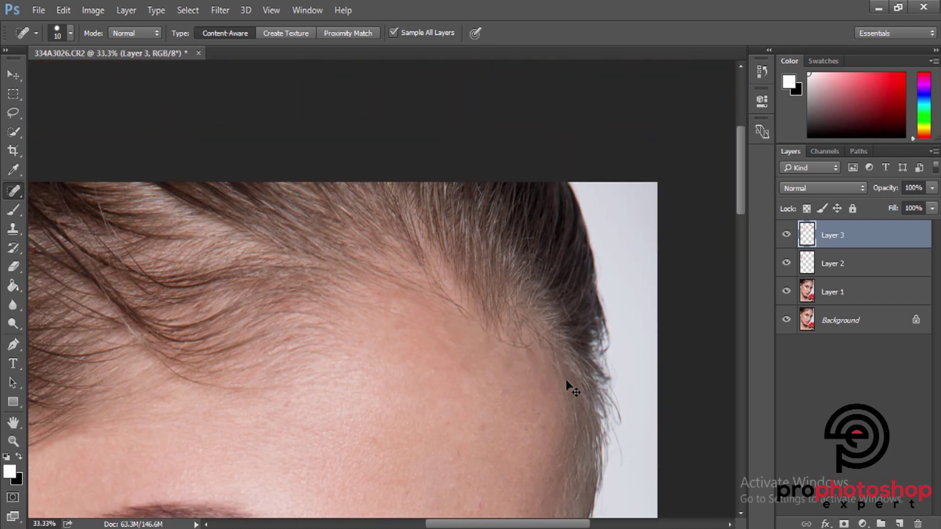
{"action": "key", "text": "ctrl+plus"}
{"action": "key", "text": "ctrl+plus"}
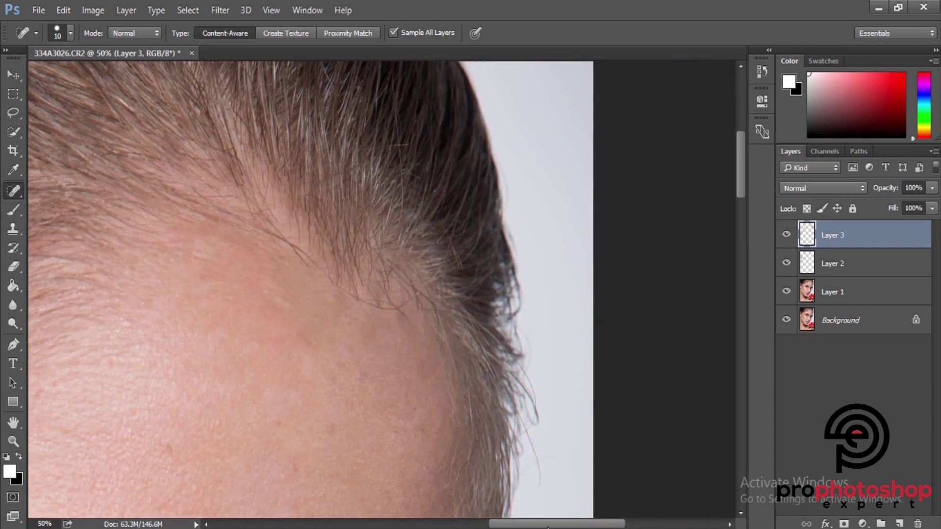
{"action": "key", "text": "ctrl+plus"}
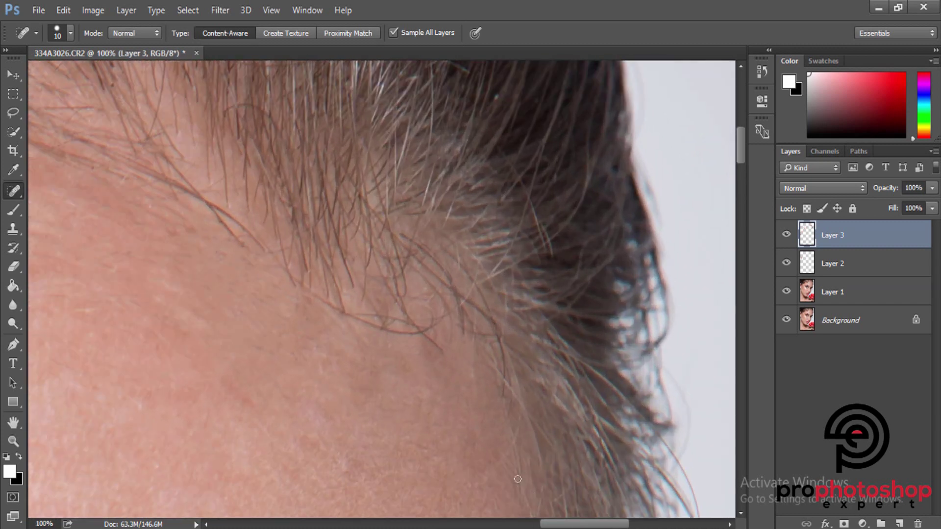
{"action": "scroll", "coordinate": [486, 437], "scroll_direction": "up", "scroll_amount": 2}
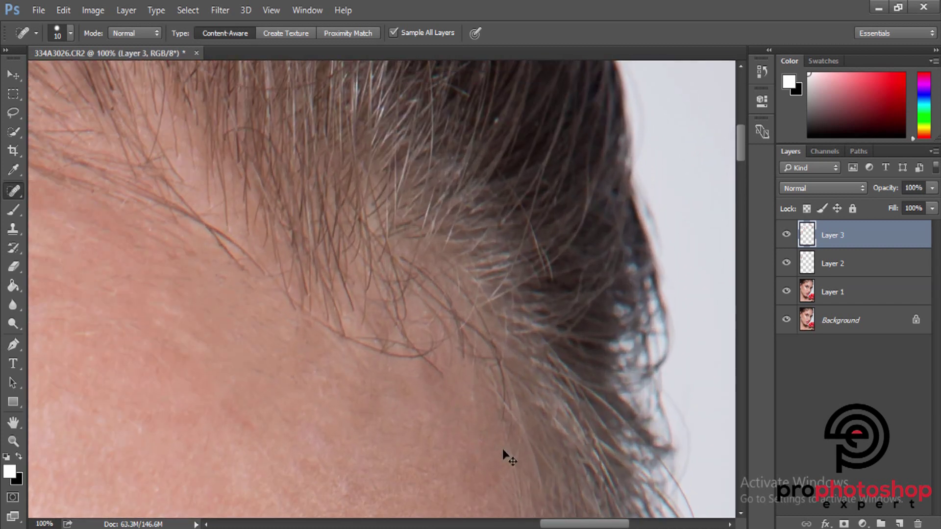
{"action": "key", "text": "ctrl+plus"}
{"action": "key", "text": "bracketleft"}
{"action": "key", "text": "bracketleft"}
{"action": "key", "text": "bracketleft"}
{"action": "key", "text": "bracketright"}
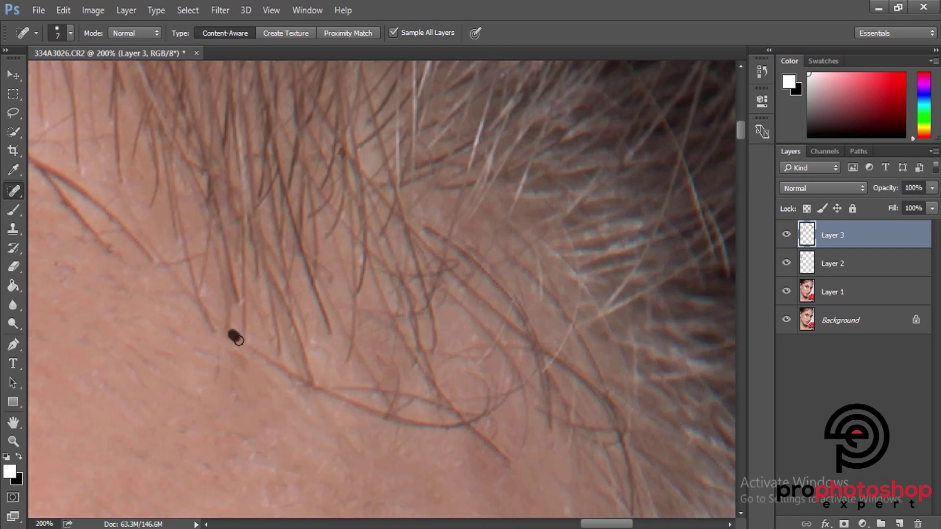
{"action": "mouse_move", "coordinate": [245, 343]}
{"action": "left_mouse_down"}
{"action": "mouse_move", "coordinate": [297, 380]}
{"action": "mouse_move", "coordinate": [385, 415]}
{"action": "left_mouse_up"}
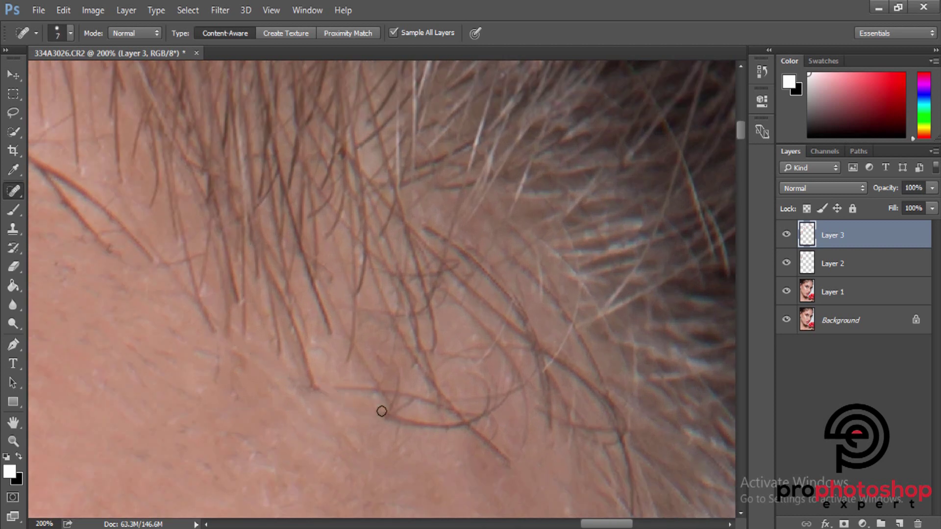
{"action": "mouse_move", "coordinate": [341, 386]}
{"action": "left_mouse_down"}
{"action": "mouse_move", "coordinate": [375, 391]}
{"action": "mouse_move", "coordinate": [357, 399]}
{"action": "mouse_move", "coordinate": [400, 375]}
{"action": "mouse_move", "coordinate": [455, 425]}
{"action": "left_mouse_up"}
Step: Heal the curled stray hair and its tail below the hairline with a slightly smaller brush
{"action": "key", "text": "bracketleft"}
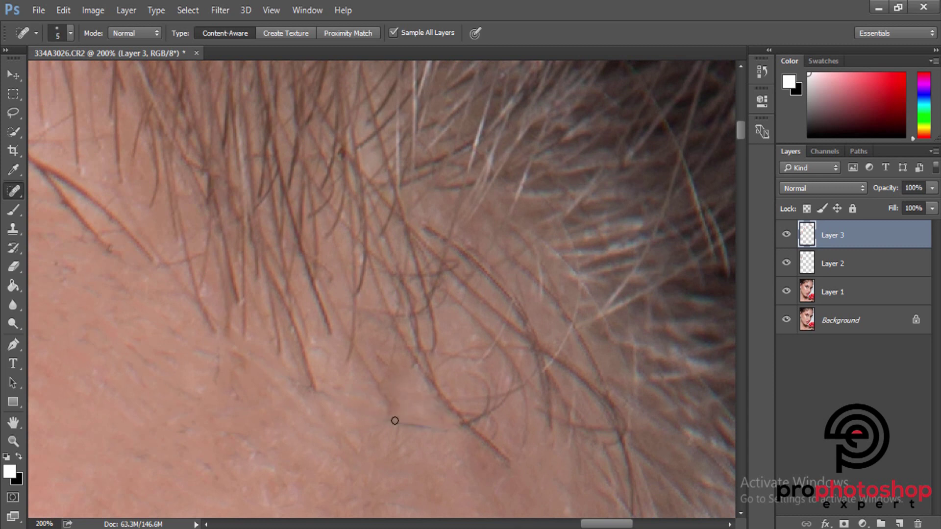
{"action": "left_click_drag", "start_coordinate": [394, 421], "coordinate": [446, 427]}
{"action": "scroll", "coordinate": [403, 389], "scroll_direction": "down", "scroll_amount": 1}
{"action": "key", "text": "bracketright"}
{"action": "key", "text": "bracketright"}
{"action": "left_click_drag", "start_coordinate": [384, 404], "coordinate": [389, 353]}
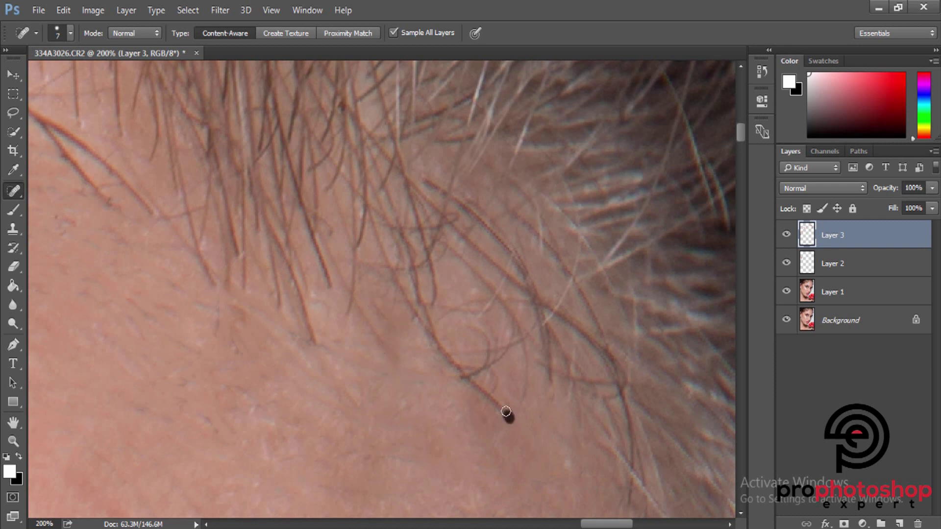
{"action": "mouse_move", "coordinate": [506, 411]}
{"action": "left_mouse_down"}
{"action": "mouse_move", "coordinate": [463, 378]}
{"action": "mouse_move", "coordinate": [488, 358]}
{"action": "mouse_move", "coordinate": [466, 332]}
{"action": "left_mouse_up"}
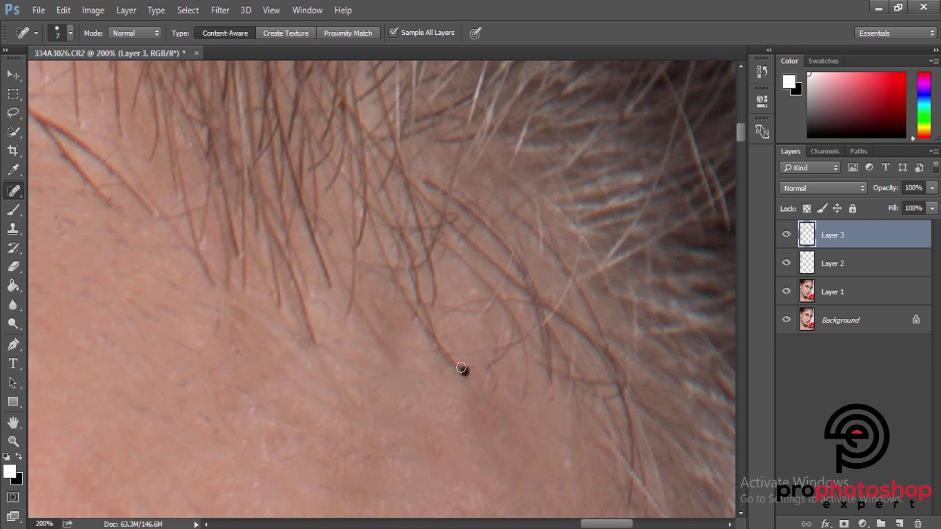
{"action": "left_click_drag", "start_coordinate": [461, 367], "coordinate": [429, 339]}
{"action": "left_click", "coordinate": [465, 373]}
{"action": "mouse_move", "coordinate": [463, 381]}
{"action": "left_mouse_down"}
{"action": "mouse_move", "coordinate": [445, 361]}
{"action": "mouse_move", "coordinate": [496, 402]}
{"action": "mouse_move", "coordinate": [478, 397]}
{"action": "left_mouse_up"}
Step: Heal the remaining short stray hair strands on the temple skin
{"action": "key", "text": "bracketleft"}
{"action": "key", "text": "bracketright"}
{"action": "left_click_drag", "start_coordinate": [460, 384], "coordinate": [460, 384]}
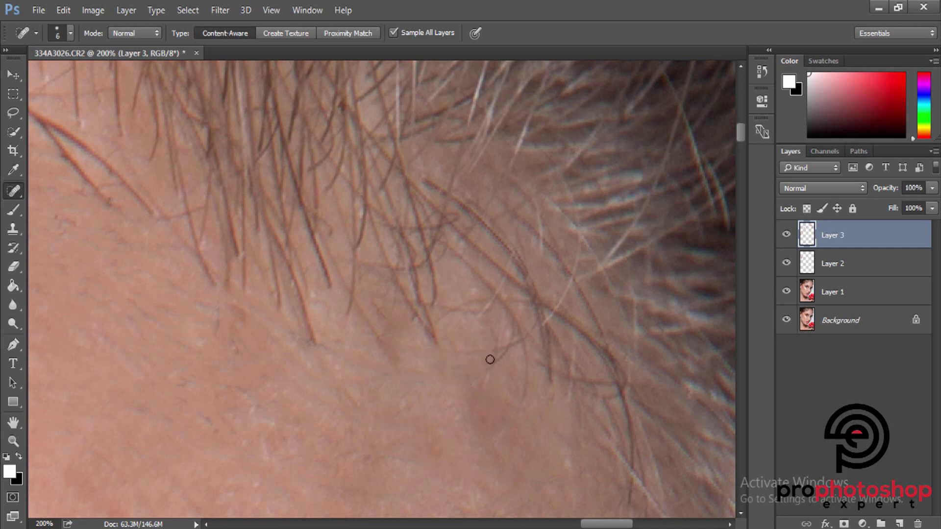
{"action": "mouse_move", "coordinate": [498, 343]}
{"action": "left_mouse_down"}
{"action": "mouse_move", "coordinate": [500, 361]}
{"action": "mouse_move", "coordinate": [514, 332]}
{"action": "left_mouse_up"}
{"action": "left_click_drag", "start_coordinate": [531, 379], "coordinate": [524, 407]}
{"action": "left_click_drag", "start_coordinate": [420, 370], "coordinate": [391, 361]}
{"action": "left_click_drag", "start_coordinate": [395, 316], "coordinate": [358, 312]}
{"action": "key", "text": "bracketleft"}
{"action": "key", "text": "bracketright"}
Step: Heal the long stray hair strand on the temple along its length
{"action": "scroll", "coordinate": [546, 378], "scroll_direction": "down", "scroll_amount": 4}
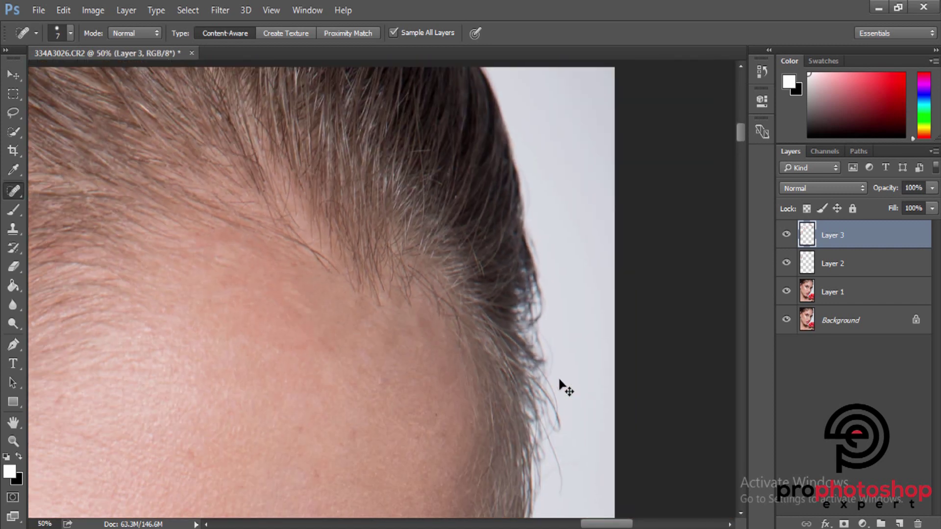
{"action": "scroll", "coordinate": [565, 387], "scroll_direction": "down", "scroll_amount": 5}
{"action": "scroll", "coordinate": [559, 387], "scroll_direction": "down", "scroll_amount": 1}
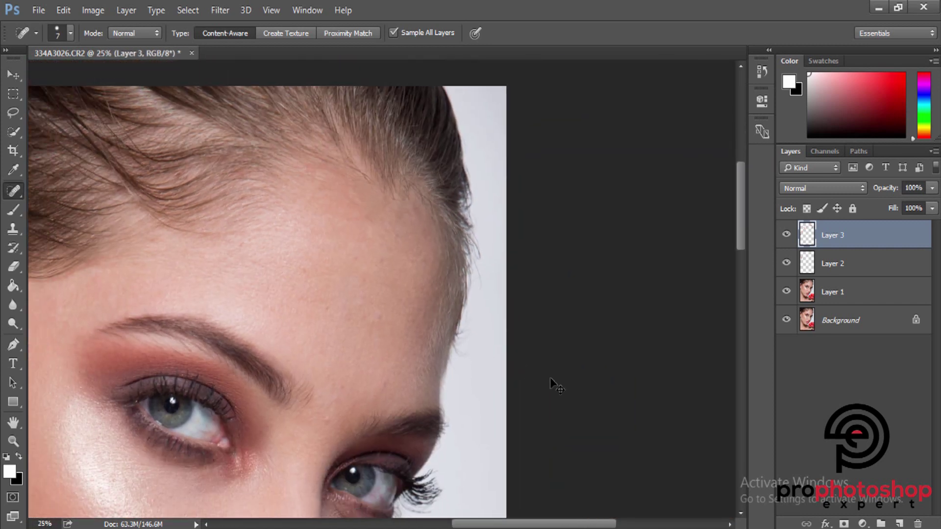
{"action": "scroll", "coordinate": [554, 388], "scroll_direction": "up", "scroll_amount": 2}
{"action": "scroll", "coordinate": [563, 412], "scroll_direction": "up", "scroll_amount": 1}
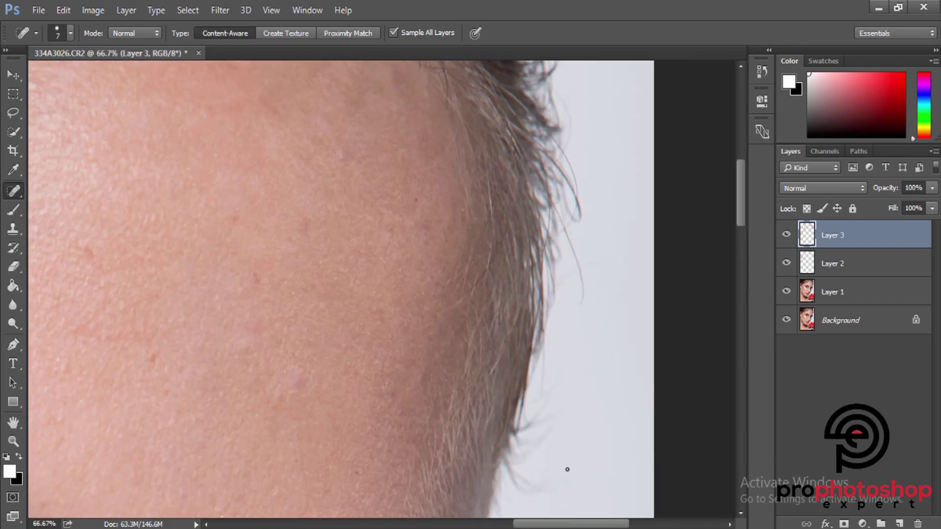
{"action": "scroll", "coordinate": [610, 393], "scroll_direction": "up", "scroll_amount": 1}
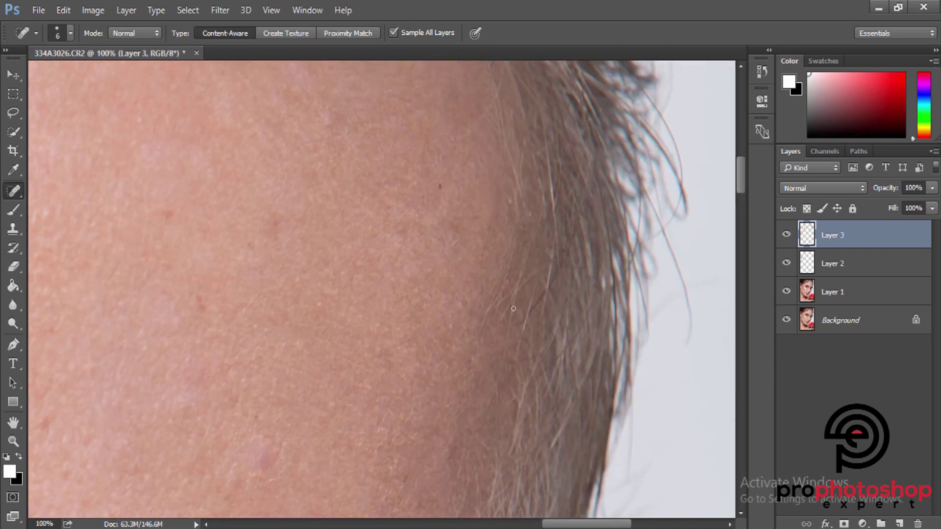
{"action": "key", "text": "]"}
{"action": "left_click_drag", "start_coordinate": [505, 337], "coordinate": [498, 293]}
{"action": "scroll", "coordinate": [492, 335], "scroll_direction": "up", "scroll_amount": 2}
{"action": "key", "text": "]"}
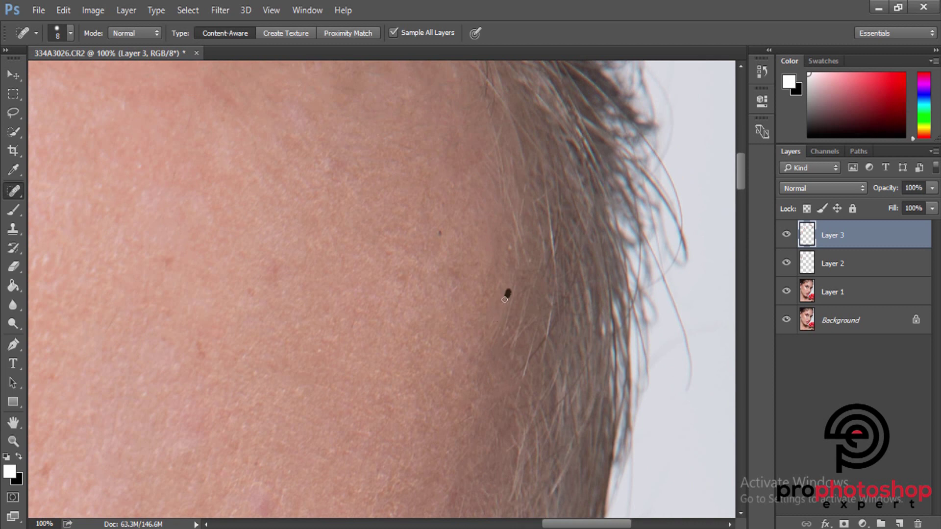
{"action": "left_click_drag", "start_coordinate": [501, 333], "coordinate": [516, 286]}
Step: Heal the short stray hairs and skin along the temple hairline
{"action": "scroll", "coordinate": [502, 369], "scroll_direction": "up", "scroll_amount": 1}
{"action": "left_click_drag", "start_coordinate": [512, 367], "coordinate": [529, 352]}
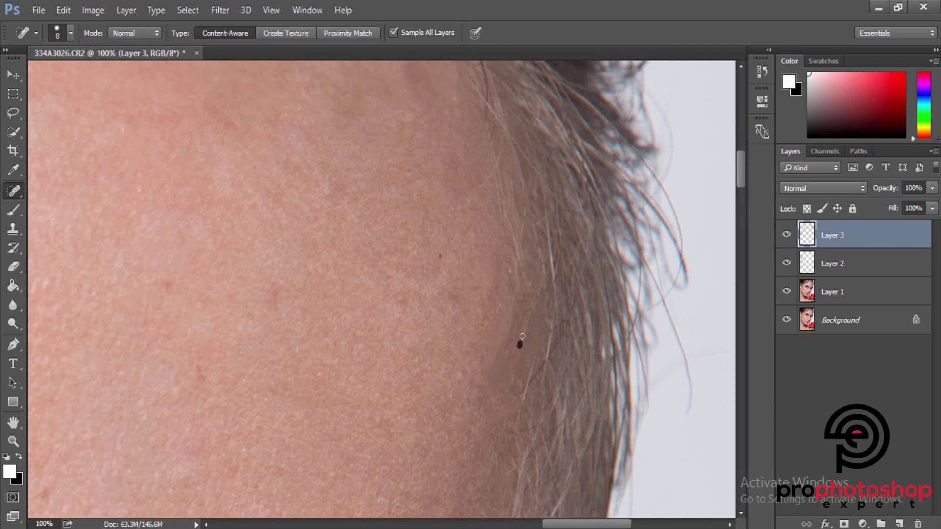
{"action": "scroll", "coordinate": [510, 384], "scroll_direction": "up", "scroll_amount": 2}
{"action": "left_click_drag", "start_coordinate": [509, 385], "coordinate": [514, 364]}
{"action": "scroll", "coordinate": [512, 365], "scroll_direction": "up", "scroll_amount": 1}
{"action": "key", "text": "]"}
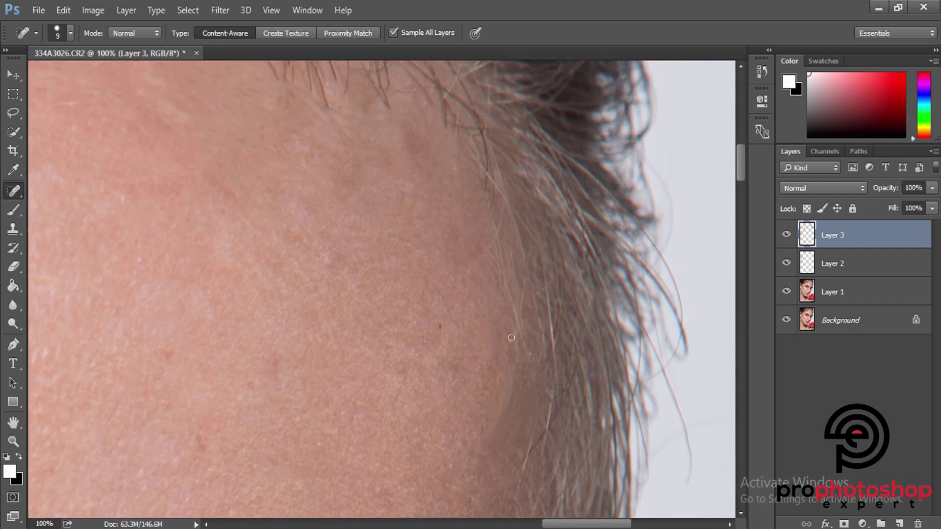
{"action": "left_click_drag", "start_coordinate": [523, 355], "coordinate": [510, 406]}
{"action": "scroll", "coordinate": [523, 353], "scroll_direction": "up", "scroll_amount": 1}
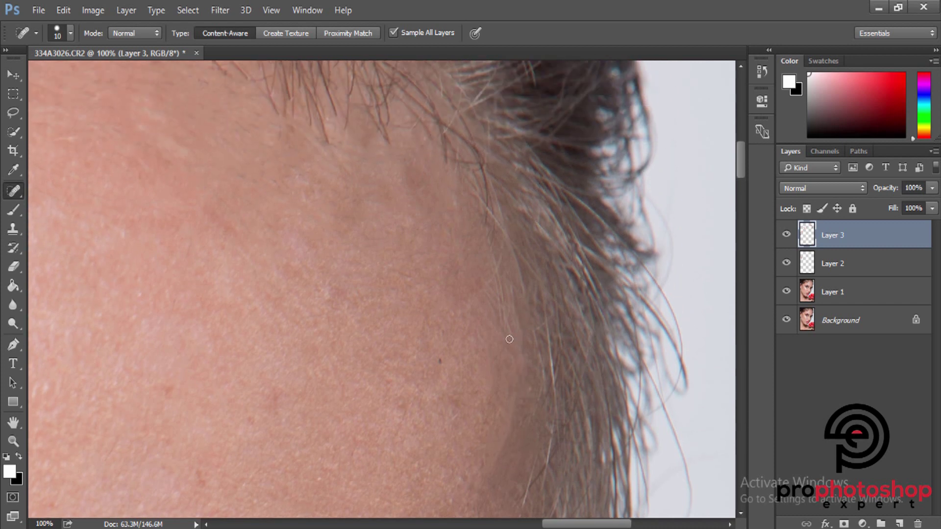
{"action": "left_click_drag", "start_coordinate": [509, 339], "coordinate": [497, 300]}
{"action": "left_click_drag", "start_coordinate": [497, 295], "coordinate": [493, 274]}
Step: Zoom out and heal the blemish above the right brow and two forehead spots
{"action": "key", "text": "ctrl+minus"}
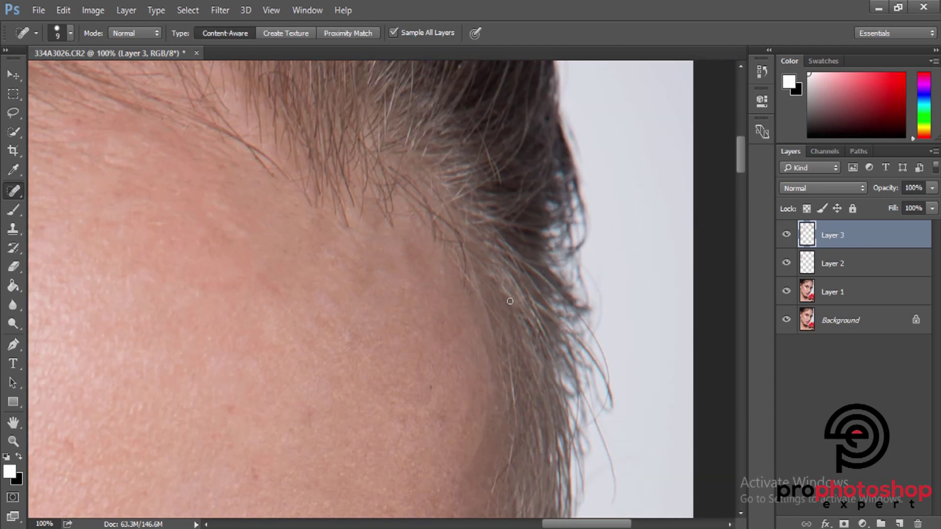
{"action": "key", "text": "ctrl+minus"}
{"action": "key", "text": "ctrl+minus"}
{"action": "key", "text": "ctrl+minus"}
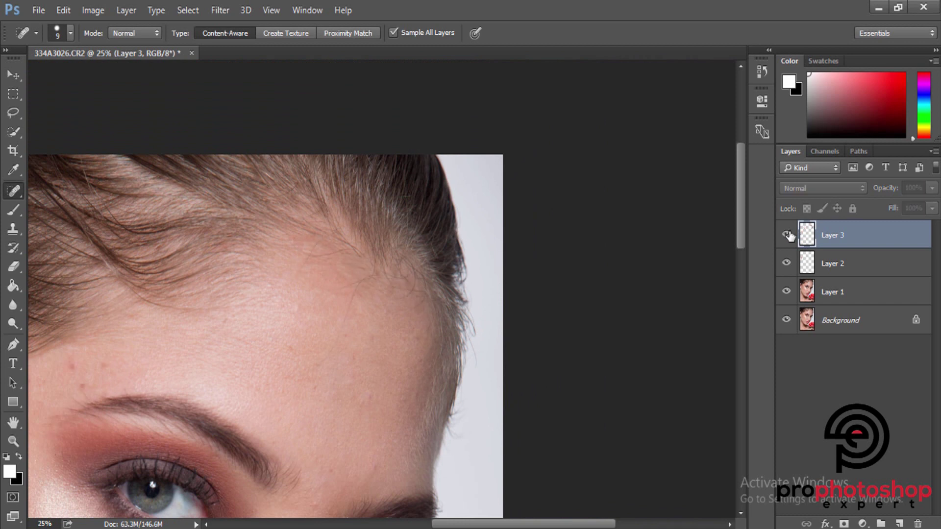
{"action": "key", "text": "ctrl+minus"}
{"action": "key", "text": "ctrl+minus"}
{"action": "key", "text": "ctrl+plus"}
{"action": "key", "text": "ctrl+plus"}
{"action": "key", "text": "ctrl+plus"}
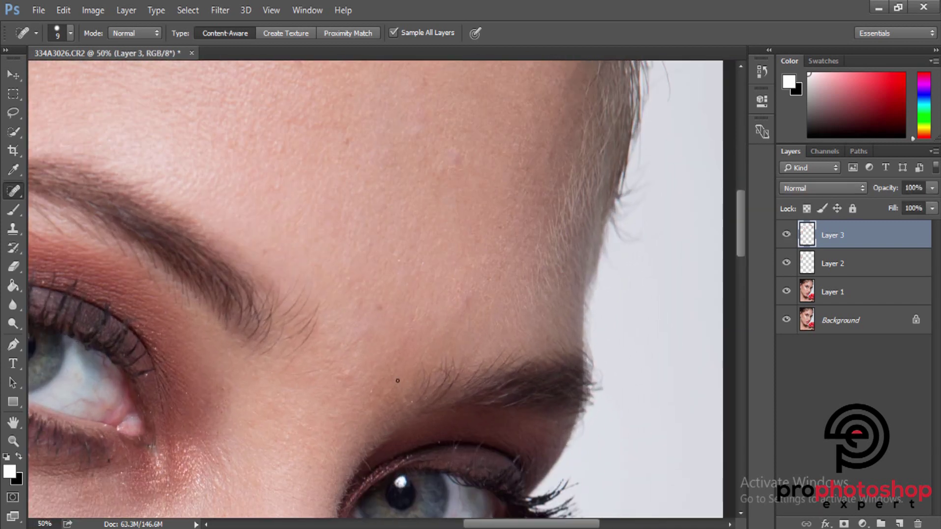
{"action": "left_click", "coordinate": [368, 387]}
{"action": "scroll", "coordinate": [466, 331], "scroll_direction": "up", "scroll_amount": 5}
{"action": "key", "text": "bracketright"}
{"action": "left_click", "coordinate": [295, 231]}
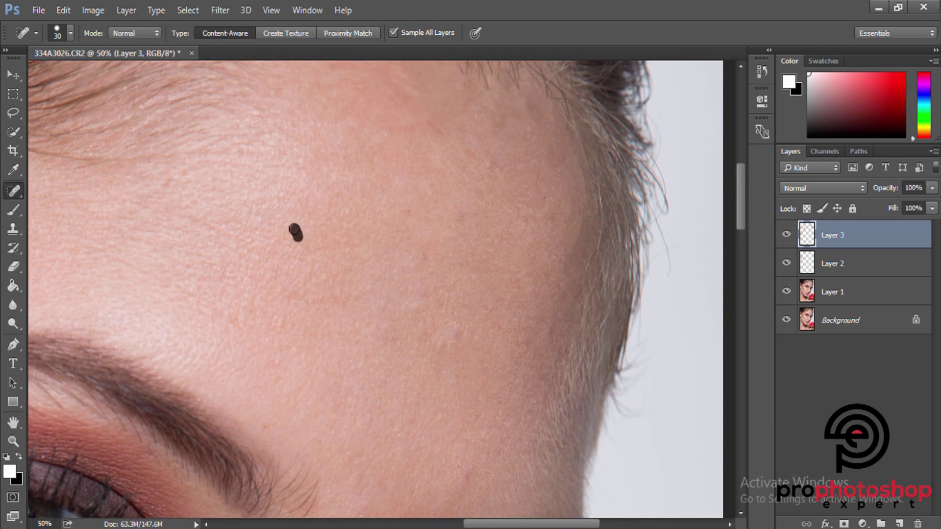
{"action": "left_click_drag", "start_coordinate": [400, 212], "coordinate": [409, 212]}
Step: Heal the stray hairs and small spots along the hair edge near the hairline
{"action": "scroll", "coordinate": [564, 363], "scroll_direction": "up", "scroll_amount": 3}
{"action": "scroll", "coordinate": [479, 428], "scroll_direction": "right", "scroll_amount": 2}
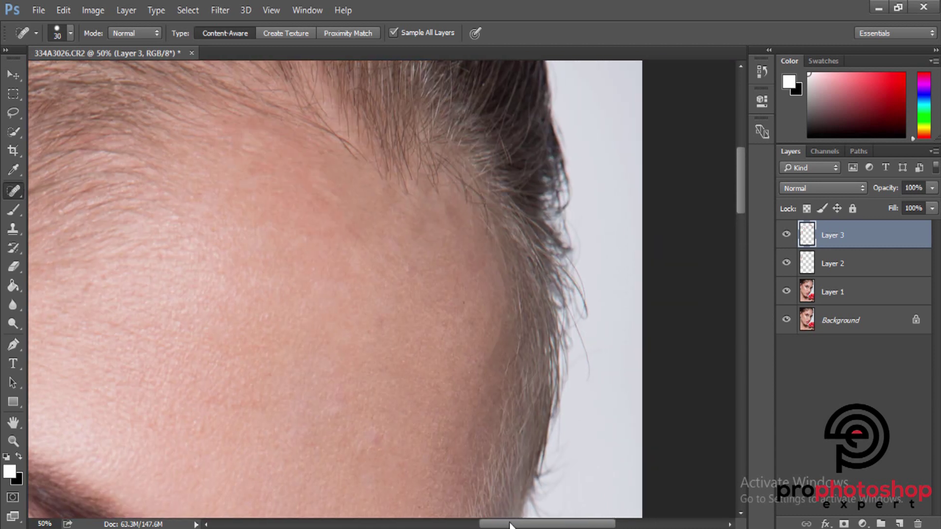
{"action": "scroll", "coordinate": [506, 439], "scroll_direction": "right", "scroll_amount": 3}
{"action": "key", "text": "bracketleft"}
{"action": "scroll", "coordinate": [510, 443], "scroll_direction": "up", "scroll_amount": 1}
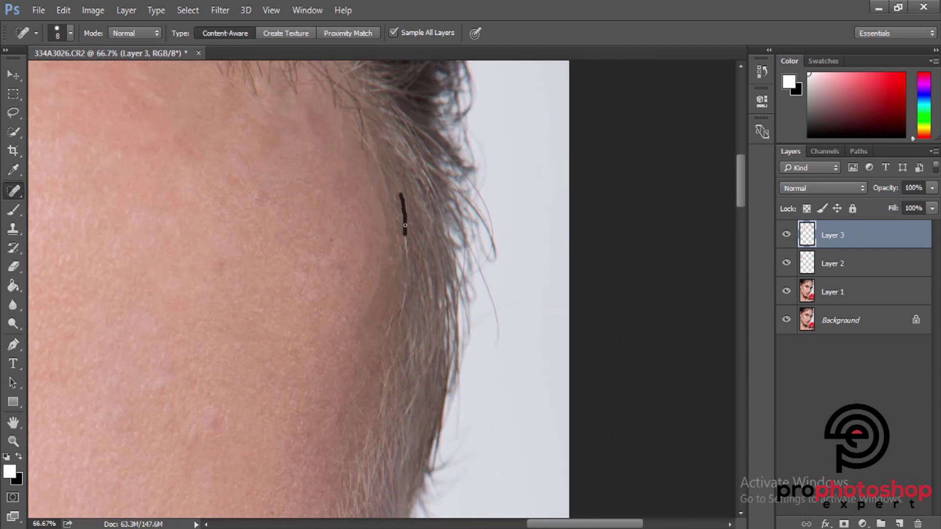
{"action": "mouse_move", "coordinate": [407, 262]}
{"action": "left_mouse_down"}
{"action": "mouse_move", "coordinate": [410, 288]}
{"action": "mouse_move", "coordinate": [385, 327]}
{"action": "mouse_move", "coordinate": [399, 308]}
{"action": "mouse_move", "coordinate": [376, 214]}
{"action": "left_mouse_up"}
{"action": "scroll", "coordinate": [416, 316], "scroll_direction": "up", "scroll_amount": 2}
{"action": "scroll", "coordinate": [416, 316], "scroll_direction": "up", "scroll_amount": 1}
{"action": "left_click", "coordinate": [397, 262]}
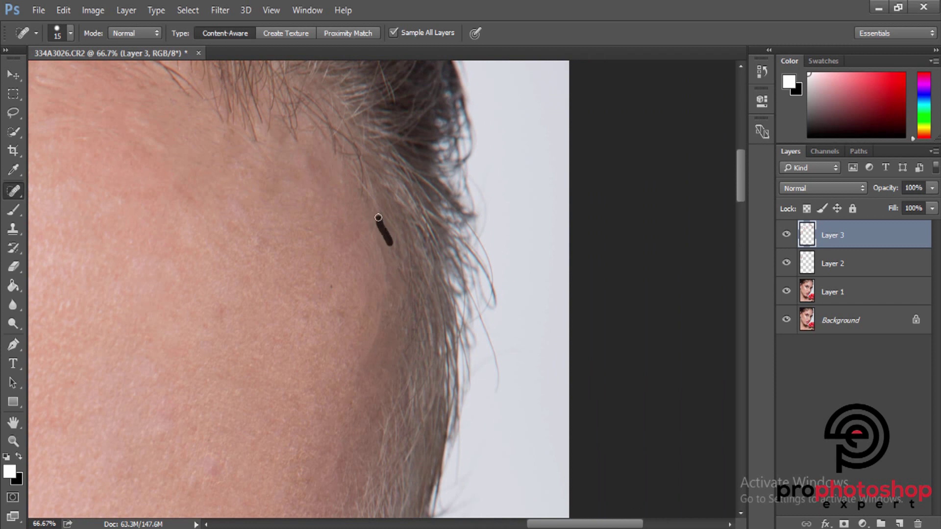
{"action": "left_click", "coordinate": [354, 169]}
{"action": "mouse_move", "coordinate": [362, 180]}
{"action": "left_mouse_down"}
{"action": "mouse_move", "coordinate": [361, 165]}
{"action": "mouse_move", "coordinate": [380, 228]}
{"action": "left_mouse_up"}
{"action": "left_click", "coordinate": [361, 191]}
Step: Heal the small spots on the temple below the hairline
{"action": "key", "text": "bracketright"}
{"action": "scroll", "coordinate": [471, 316], "scroll_direction": "down", "scroll_amount": 1}
{"action": "scroll", "coordinate": [472, 316], "scroll_direction": "down", "scroll_amount": 5}
{"action": "scroll", "coordinate": [468, 305], "scroll_direction": "down", "scroll_amount": 2}
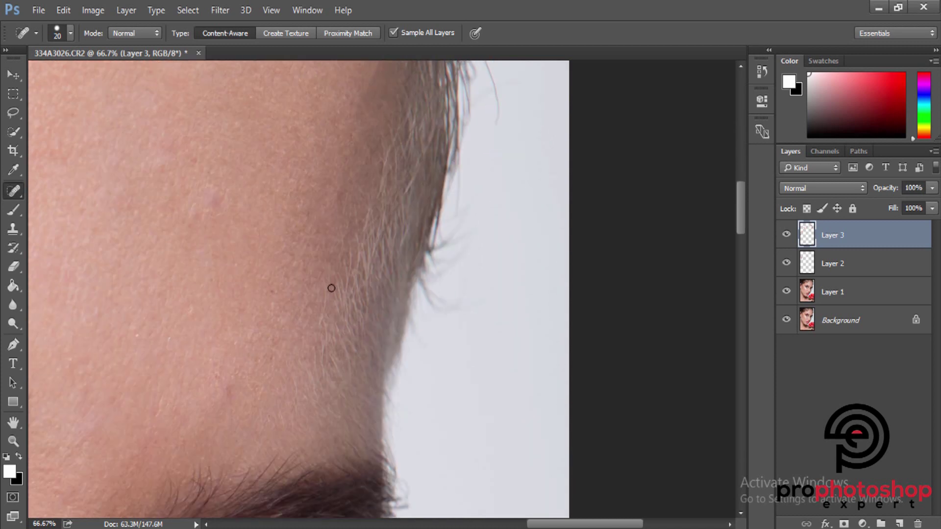
{"action": "key", "text": "bracketleft"}
{"action": "mouse_move", "coordinate": [330, 265]}
{"action": "left_mouse_down"}
{"action": "mouse_move", "coordinate": [321, 303]}
{"action": "mouse_move", "coordinate": [336, 304]}
{"action": "left_mouse_up"}
{"action": "left_click", "coordinate": [343, 302]}
Step: With a larger brush, heal the dark dot and blemishes on the temple near the hairline
{"action": "key", "text": "bracketright"}
{"action": "scroll", "coordinate": [311, 333], "scroll_direction": "down", "scroll_amount": 1}
{"action": "key", "text": "bracketright"}
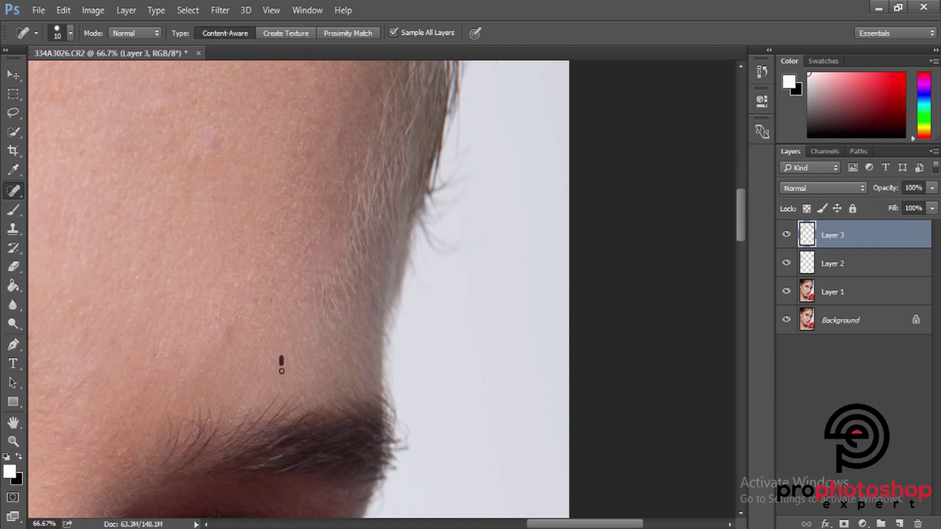
{"action": "key", "text": "bracketright"}
{"action": "key", "text": "bracketright"}
{"action": "left_click_drag", "start_coordinate": [303, 354], "coordinate": [295, 353]}
{"action": "mouse_move", "coordinate": [302, 321]}
{"action": "left_mouse_down"}
{"action": "mouse_move", "coordinate": [320, 292]}
{"action": "mouse_move", "coordinate": [319, 264]}
{"action": "left_mouse_up"}
{"action": "mouse_move", "coordinate": [325, 311]}
{"action": "left_mouse_down"}
{"action": "mouse_move", "coordinate": [325, 329]}
{"action": "mouse_move", "coordinate": [319, 323]}
{"action": "left_mouse_up"}
{"action": "key", "text": "bracketright"}
{"action": "left_click_drag", "start_coordinate": [342, 265], "coordinate": [347, 334]}
Step: Heal the last few small spots and a short blemish on the temple
{"action": "scroll", "coordinate": [356, 337], "scroll_direction": "up", "scroll_amount": 1}
{"action": "key", "text": "bracketleft"}
{"action": "left_click", "coordinate": [328, 360]}
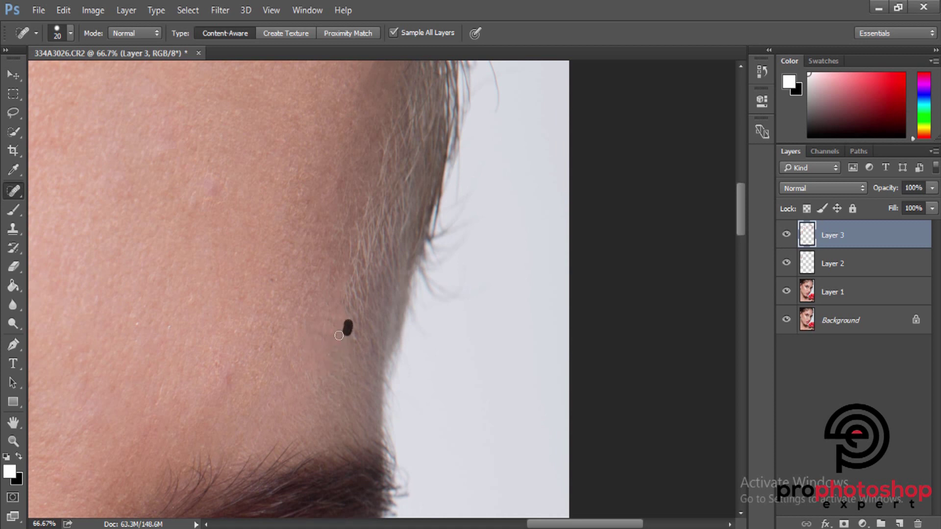
{"action": "left_click", "coordinate": [319, 335]}
{"action": "left_click_drag", "start_coordinate": [360, 287], "coordinate": [359, 307]}
{"action": "key", "text": "bracketright"}
{"action": "key", "text": "ctrl+minus"}
{"action": "key", "text": "ctrl+minus"}
{"action": "key", "text": "ctrl+minus"}
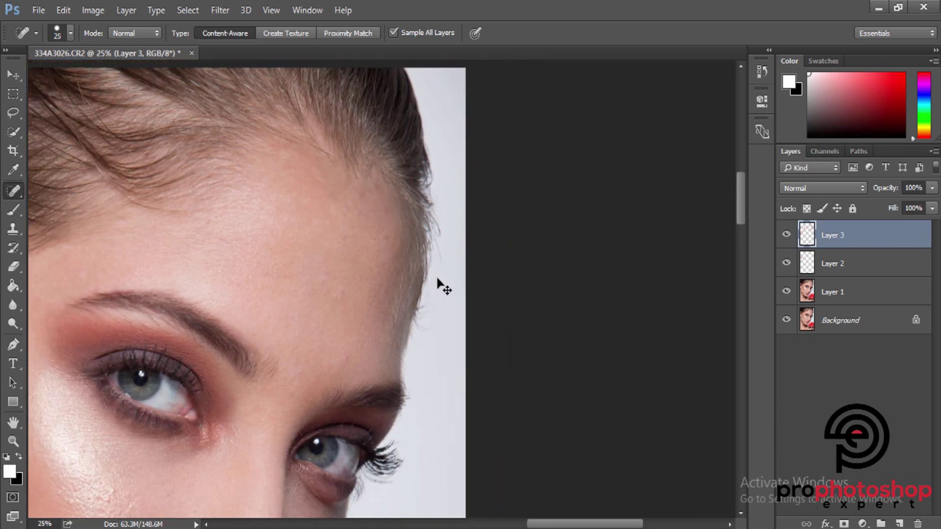
Step: Zoom in on the eye and heal a small flaw below it
{"action": "key", "text": "ctrl+minus"}
{"action": "scroll", "coordinate": [433, 278], "scroll_direction": "down", "scroll_amount": 3}
{"action": "scroll", "coordinate": [432, 277], "scroll_direction": "down", "scroll_amount": 3}
{"action": "scroll", "coordinate": [462, 363], "scroll_direction": "up", "scroll_amount": 3}
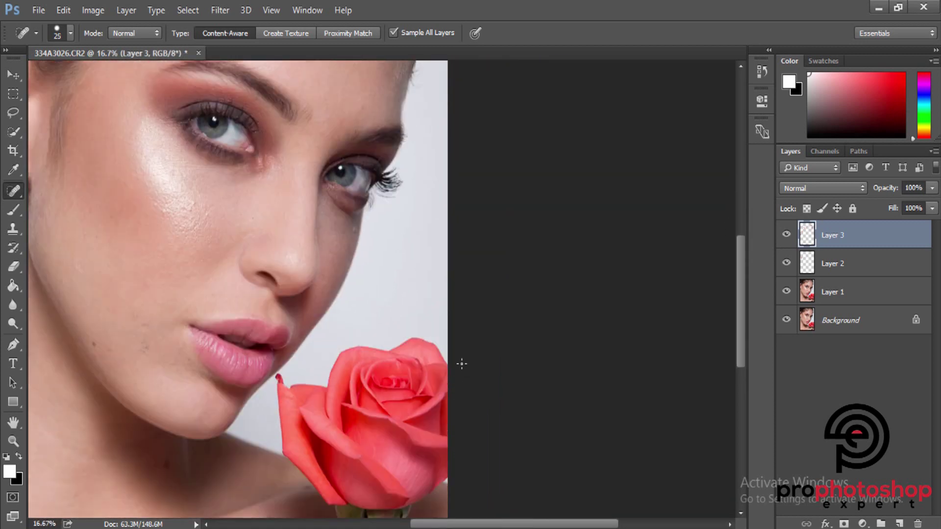
{"action": "key", "text": "ctrl+plus"}
{"action": "key", "text": "ctrl+plus"}
{"action": "key", "text": "ctrl+plus"}
{"action": "left_click_drag", "start_coordinate": [333, 307], "coordinate": [332, 285]}
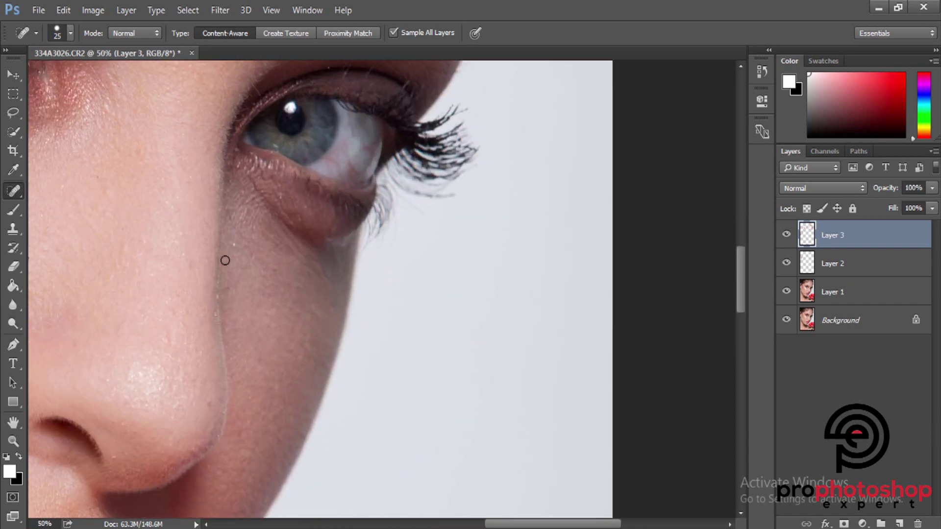
Step: Heal small flaws on the upper eyelid and remove two stray lash hairs
{"action": "scroll", "coordinate": [230, 311], "scroll_direction": "up", "scroll_amount": 3}
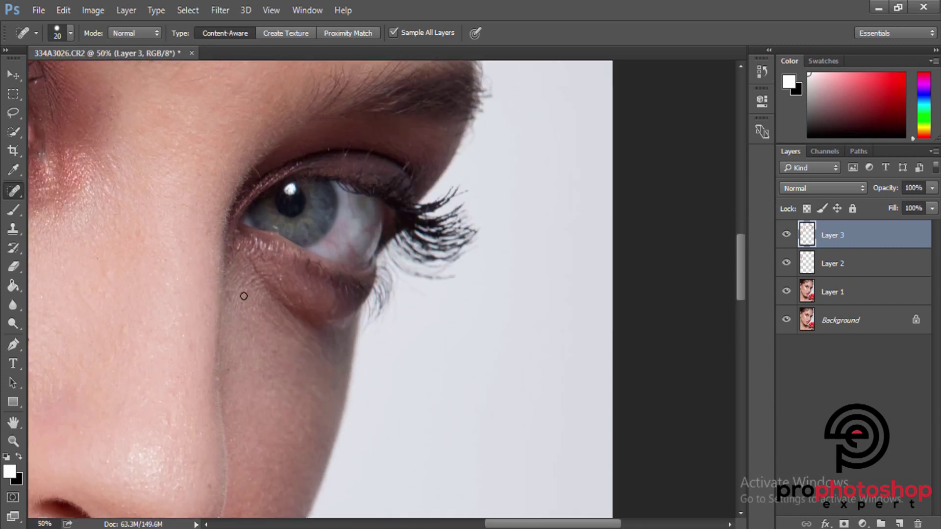
{"action": "key", "text": "ctrl+plus"}
{"action": "scroll", "coordinate": [283, 226], "scroll_direction": "up", "scroll_amount": 2}
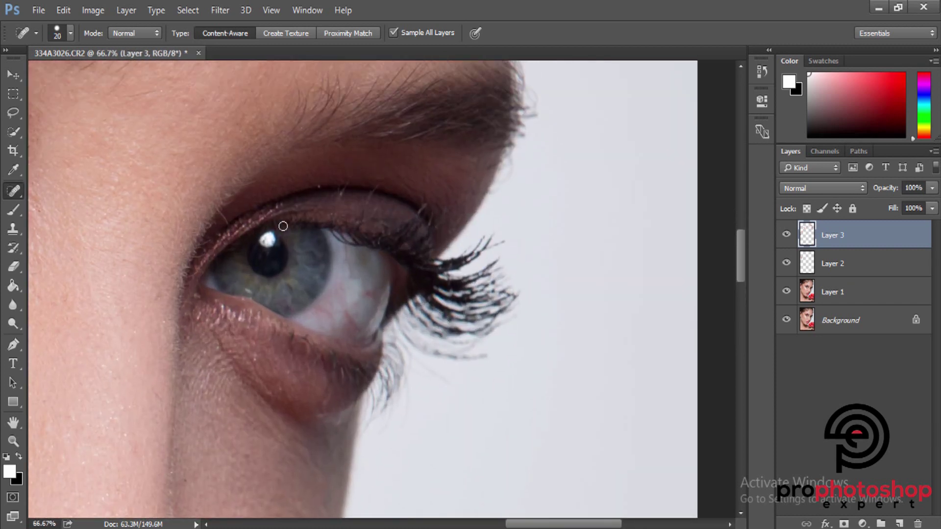
{"action": "left_click_drag", "start_coordinate": [252, 183], "coordinate": [258, 179]}
{"action": "left_click", "coordinate": [225, 203]}
{"action": "left_click_drag", "start_coordinate": [365, 201], "coordinate": [369, 197]}
{"action": "left_click_drag", "start_coordinate": [432, 201], "coordinate": [427, 205]}
Step: Zoom to both eyes and heal the small dark blemish on the skin
{"action": "scroll", "coordinate": [471, 275], "scroll_direction": "down", "scroll_amount": 2}
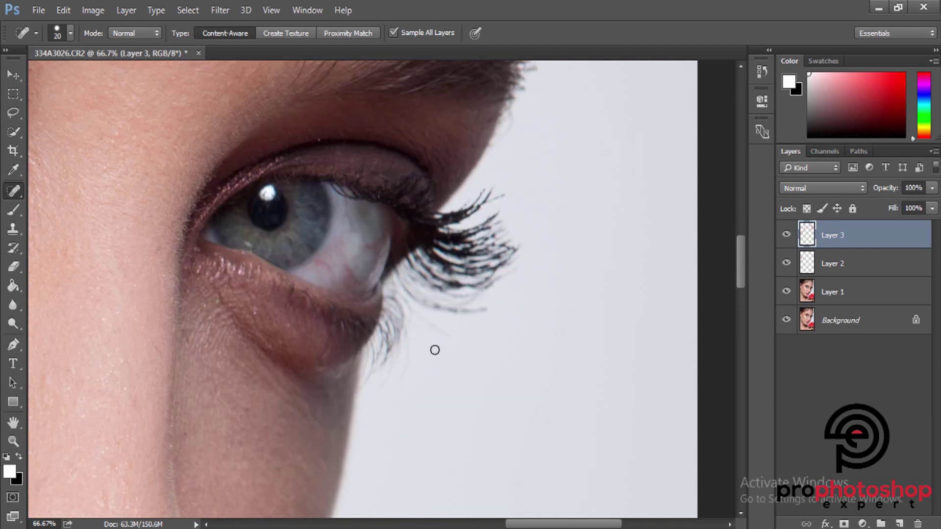
{"action": "key", "text": "ctrl+minus"}
{"action": "key", "text": "ctrl+minus"}
{"action": "key", "text": "ctrl+minus"}
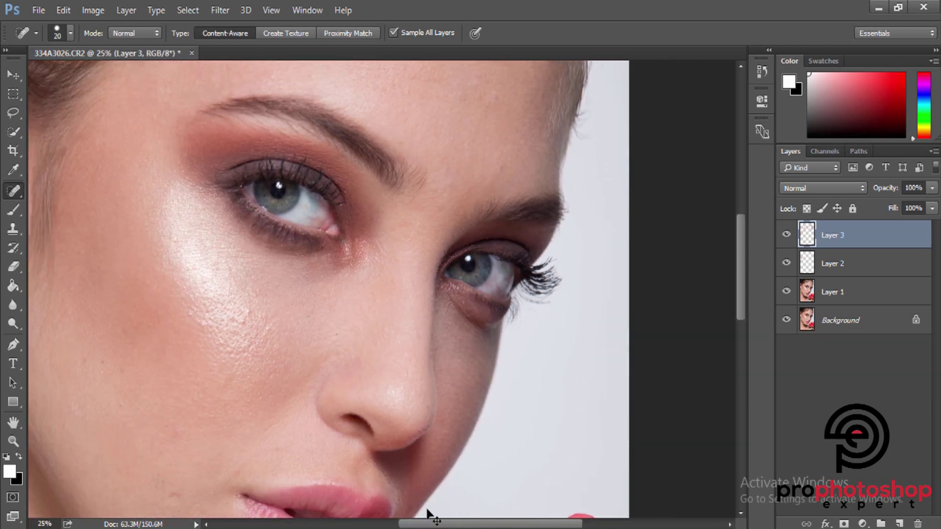
{"action": "key", "text": "ctrl+plus"}
{"action": "key", "text": "ctrl+plus"}
{"action": "scroll", "coordinate": [479, 293], "scroll_direction": "up", "scroll_amount": 2}
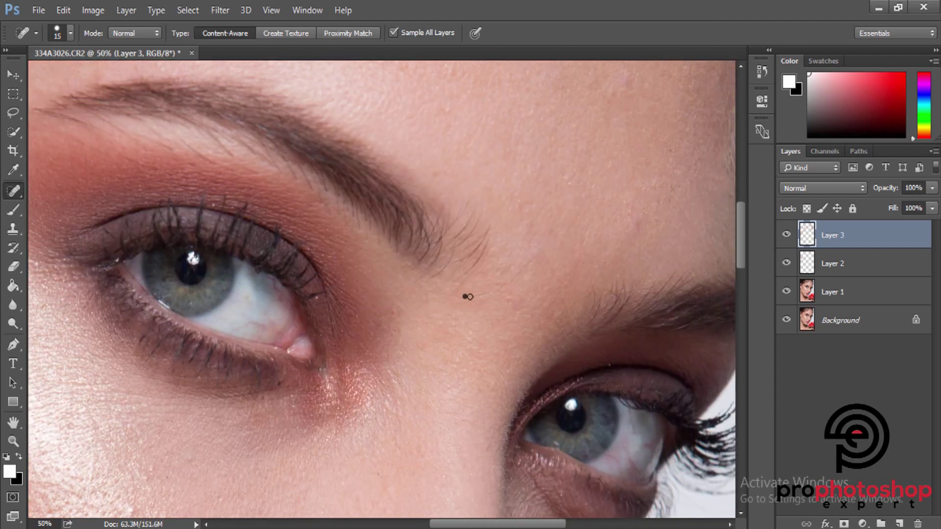
{"action": "mouse_move", "coordinate": [465, 297]}
{"action": "left_mouse_down"}
{"action": "mouse_move", "coordinate": [488, 296]}
{"action": "mouse_move", "coordinate": [484, 240]}
{"action": "mouse_move", "coordinate": [429, 278]}
{"action": "left_mouse_up"}
Step: Paint out the stray hair and its traces by the eyebrow tail
{"action": "scroll", "coordinate": [481, 258], "scroll_direction": "up", "scroll_amount": 1}
{"action": "left_click_drag", "start_coordinate": [482, 239], "coordinate": [449, 285]}
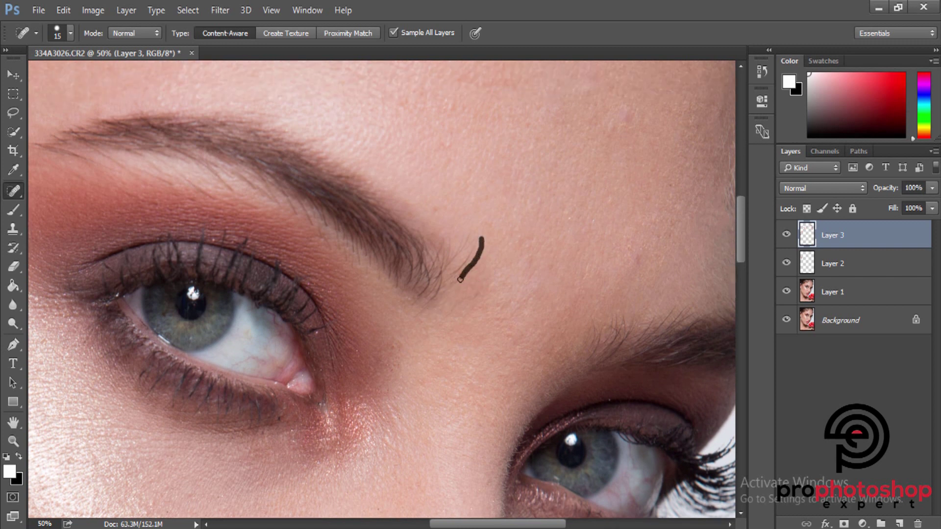
{"action": "left_click_drag", "start_coordinate": [478, 243], "coordinate": [451, 278]}
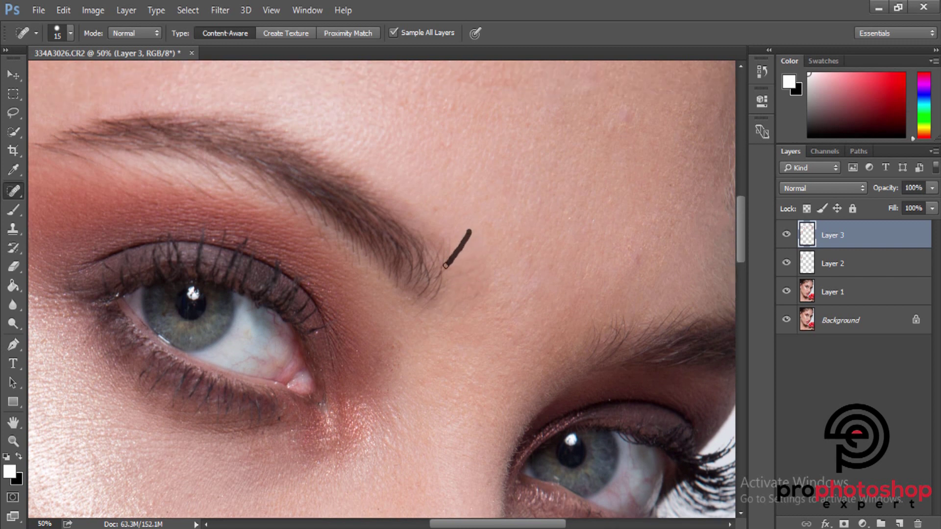
{"action": "mouse_move", "coordinate": [449, 239]}
{"action": "left_mouse_down"}
{"action": "mouse_move", "coordinate": [445, 271]}
{"action": "mouse_move", "coordinate": [434, 233]}
{"action": "left_mouse_up"}
{"action": "left_click_drag", "start_coordinate": [482, 264], "coordinate": [446, 282]}
Step: Blend away the small skin flaw between the brows
{"action": "scroll", "coordinate": [584, 296], "scroll_direction": "down", "scroll_amount": 1}
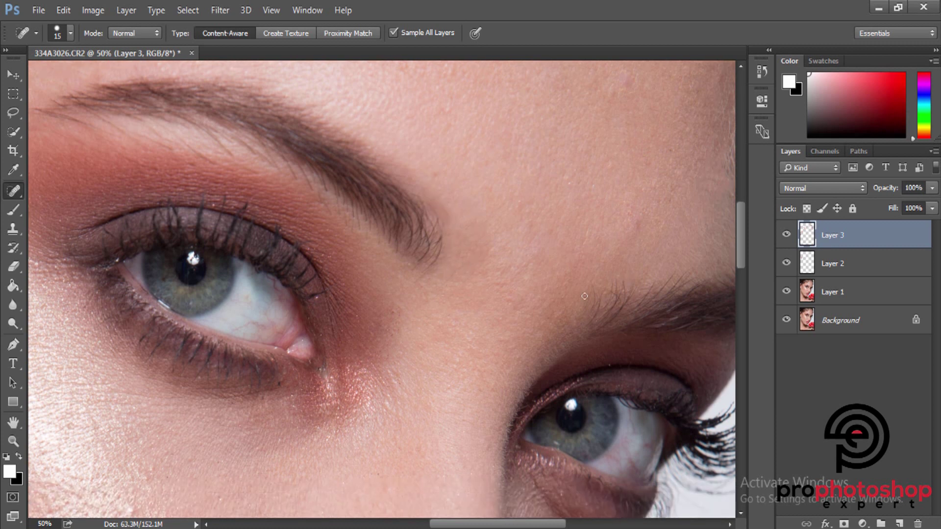
{"action": "mouse_move", "coordinate": [595, 288]}
{"action": "left_mouse_down"}
{"action": "mouse_move", "coordinate": [591, 308]}
{"action": "mouse_move", "coordinate": [616, 285]}
{"action": "left_mouse_up"}
{"action": "scroll", "coordinate": [517, 414], "scroll_direction": "up", "scroll_amount": 2}
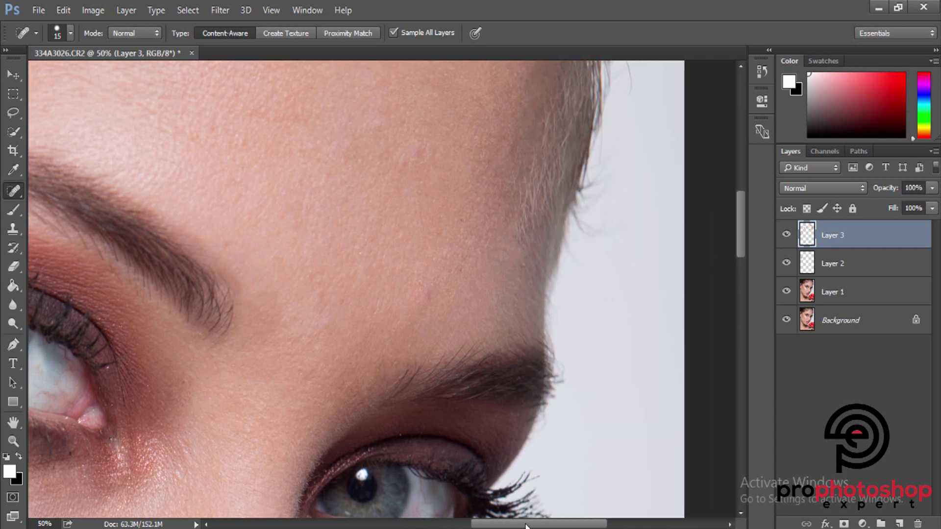
{"action": "left_click_drag", "start_coordinate": [478, 524], "coordinate": [452, 524]}
{"action": "scroll", "coordinate": [372, 297], "scroll_direction": "up", "scroll_amount": 1}
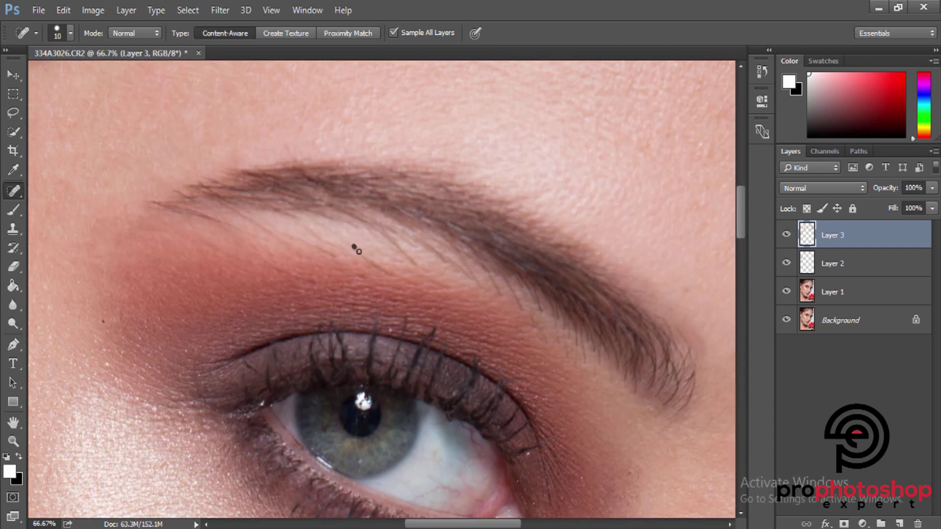
Step: Heal the small dark spots near and under the eyebrow with the Spot Healing Brush
{"action": "mouse_move", "coordinate": [354, 248]}
{"action": "left_mouse_down"}
{"action": "mouse_move", "coordinate": [376, 262]}
{"action": "mouse_move", "coordinate": [308, 227]}
{"action": "mouse_move", "coordinate": [300, 241]}
{"action": "mouse_move", "coordinate": [247, 218]}
{"action": "mouse_move", "coordinate": [225, 220]}
{"action": "left_mouse_up"}
{"action": "key", "text": "bracketright"}
{"action": "left_click_drag", "start_coordinate": [433, 285], "coordinate": [458, 288]}
{"action": "left_click_drag", "start_coordinate": [385, 235], "coordinate": [390, 241]}
{"action": "mouse_move", "coordinate": [547, 345]}
{"action": "left_mouse_down"}
{"action": "mouse_move", "coordinate": [508, 285]}
{"action": "mouse_move", "coordinate": [426, 245]}
{"action": "left_mouse_up"}
{"action": "key", "text": "bracketright"}
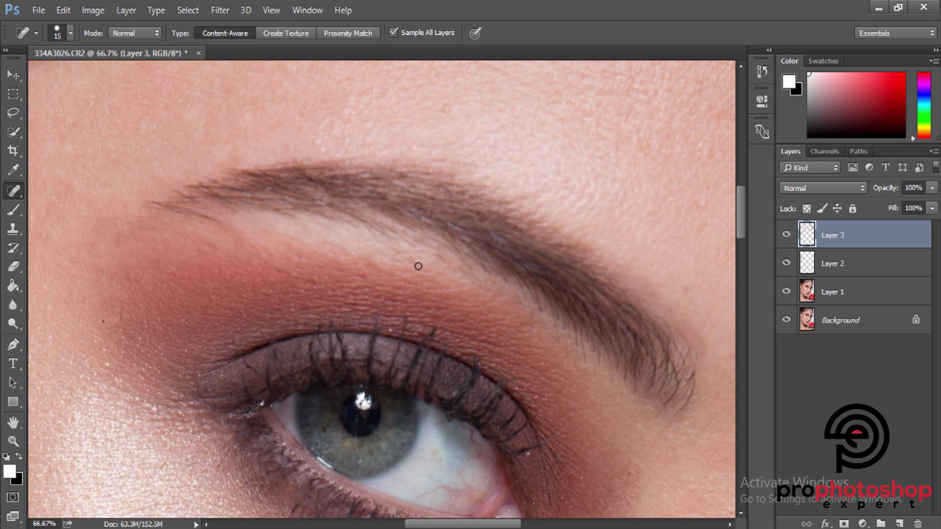
{"action": "left_click_drag", "start_coordinate": [457, 278], "coordinate": [464, 273]}
Step: Heal the small mark beside the outer eye corner, then zoom in closer on the eye
{"action": "scroll", "coordinate": [580, 363], "scroll_direction": "down", "scroll_amount": 2}
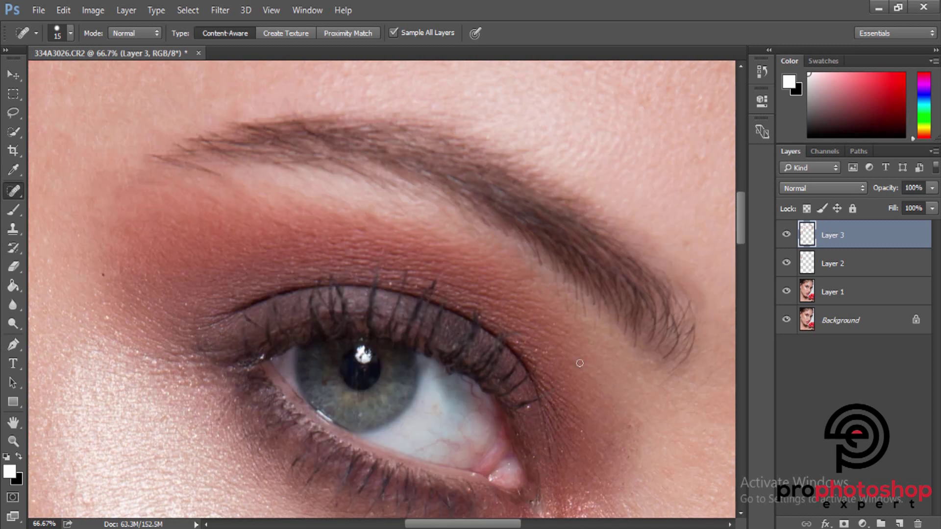
{"action": "left_click_drag", "start_coordinate": [662, 383], "coordinate": [676, 364]}
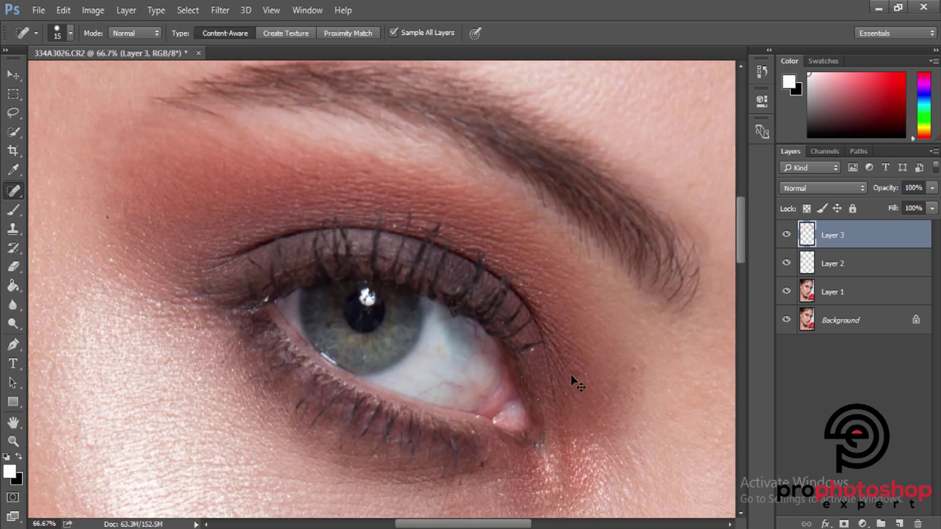
{"action": "scroll", "coordinate": [568, 375], "scroll_direction": "down", "scroll_amount": 2}
{"action": "key", "text": "ctrl+plus"}
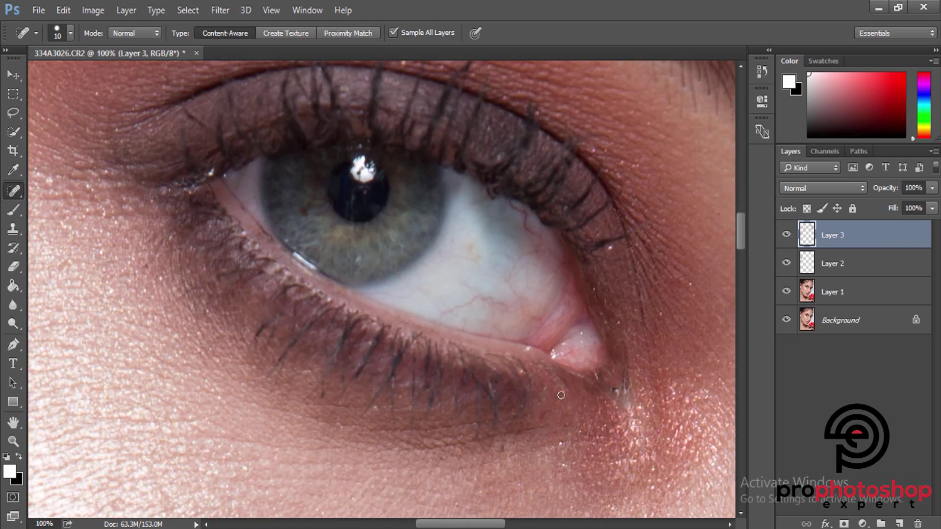
{"action": "scroll", "coordinate": [561, 327], "scroll_direction": "up", "scroll_amount": 1}
{"action": "left_click_drag", "start_coordinate": [540, 272], "coordinate": [510, 237]}
Step: Paint out the red veins on the white of the left eye with a smaller brush
{"action": "key", "text": "bracketleft"}
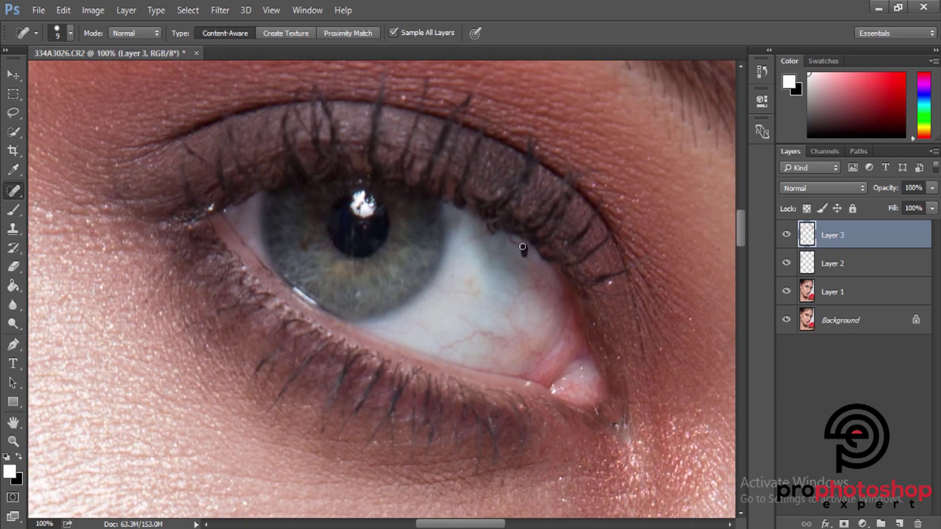
{"action": "scroll", "coordinate": [514, 313], "scroll_direction": "down", "scroll_amount": 1}
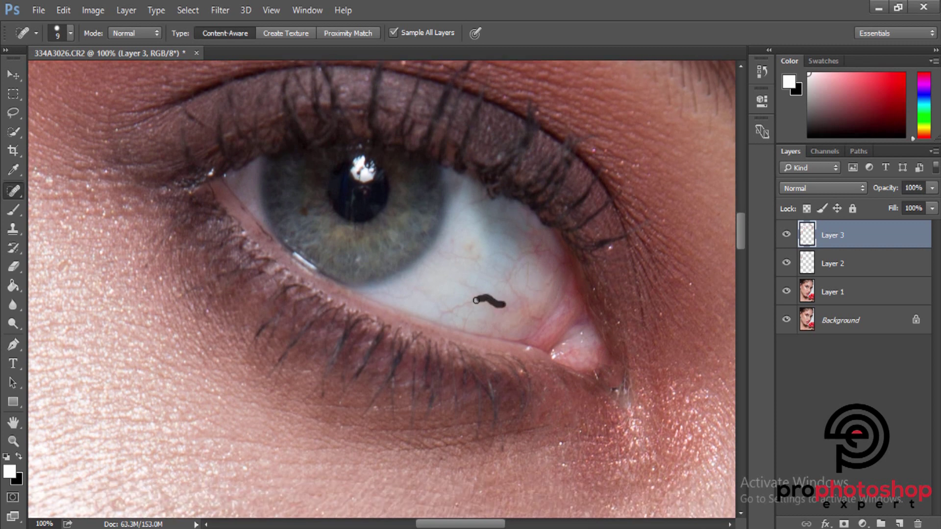
{"action": "mouse_move", "coordinate": [476, 300]}
{"action": "left_mouse_down"}
{"action": "mouse_move", "coordinate": [440, 315]}
{"action": "mouse_move", "coordinate": [505, 335]}
{"action": "mouse_move", "coordinate": [527, 292]}
{"action": "mouse_move", "coordinate": [492, 250]}
{"action": "mouse_move", "coordinate": [486, 217]}
{"action": "left_mouse_up"}
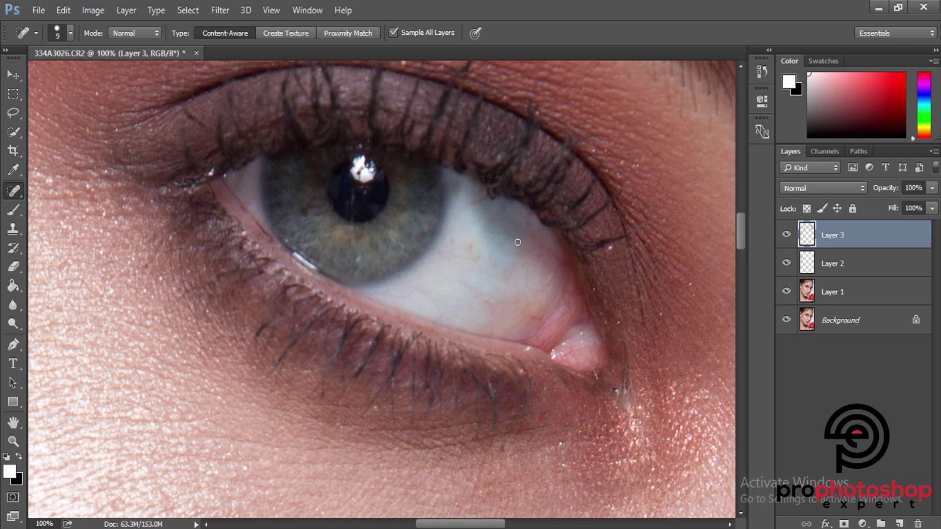
{"action": "mouse_move", "coordinate": [485, 257]}
{"action": "left_mouse_down"}
{"action": "mouse_move", "coordinate": [449, 257]}
{"action": "mouse_move", "coordinate": [387, 296]}
{"action": "left_mouse_up"}
{"action": "mouse_move", "coordinate": [461, 279]}
{"action": "left_mouse_down"}
{"action": "mouse_move", "coordinate": [492, 304]}
{"action": "mouse_move", "coordinate": [562, 269]}
{"action": "mouse_move", "coordinate": [515, 263]}
{"action": "left_mouse_up"}
{"action": "mouse_move", "coordinate": [535, 312]}
{"action": "left_mouse_down"}
{"action": "mouse_move", "coordinate": [548, 319]}
{"action": "mouse_move", "coordinate": [535, 326]}
{"action": "left_mouse_up"}
Step: Zoom and scroll around the eye to inspect the healed brow, lids and eye white
{"action": "scroll", "coordinate": [493, 247], "scroll_direction": "up", "scroll_amount": 3}
{"action": "key", "text": "ctrl+minus"}
{"action": "key", "text": "ctrl+minus"}
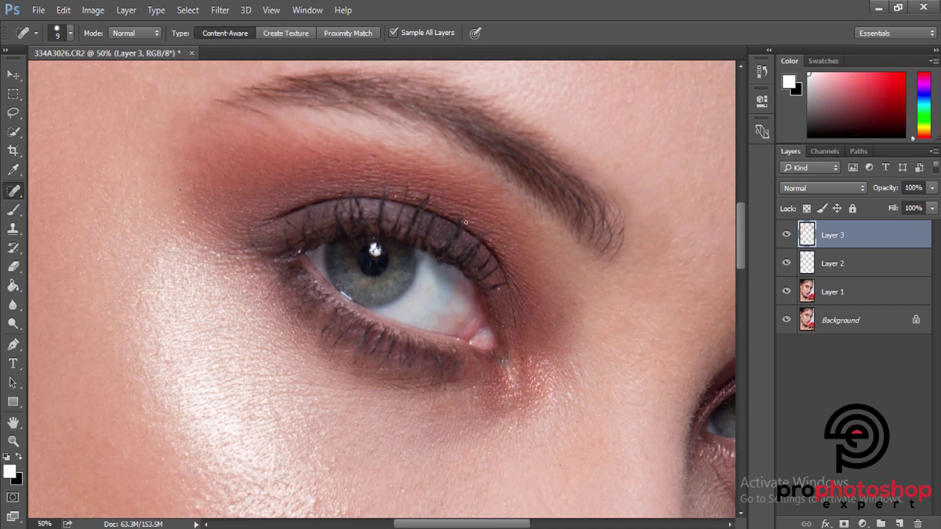
{"action": "scroll", "coordinate": [300, 363], "scroll_direction": "down", "scroll_amount": 2}
{"action": "key", "text": "ctrl+plus"}
{"action": "key", "text": "ctrl+plus"}
{"action": "scroll", "coordinate": [384, 243], "scroll_direction": "up", "scroll_amount": 2}
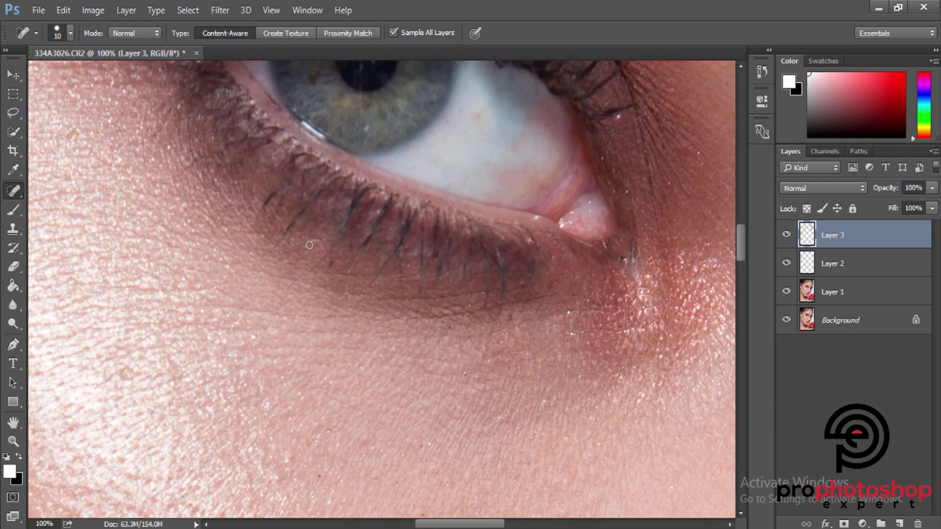
{"action": "scroll", "coordinate": [343, 242], "scroll_direction": "up", "scroll_amount": 2}
{"action": "scroll", "coordinate": [622, 201], "scroll_direction": "up", "scroll_amount": 2}
{"action": "scroll", "coordinate": [644, 280], "scroll_direction": "up", "scroll_amount": 2}
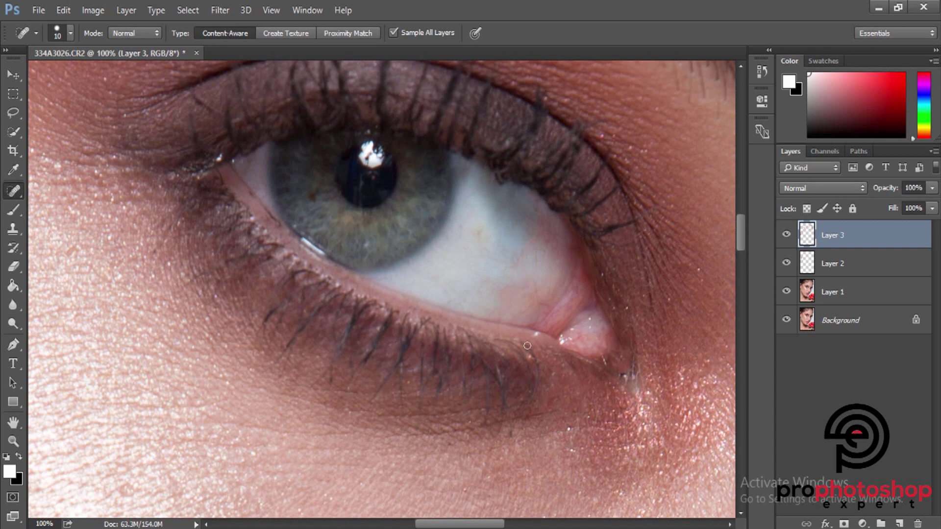
{"action": "scroll", "coordinate": [490, 333], "scroll_direction": "up", "scroll_amount": 5}
{"action": "scroll", "coordinate": [196, 294], "scroll_direction": "up", "scroll_amount": 5}
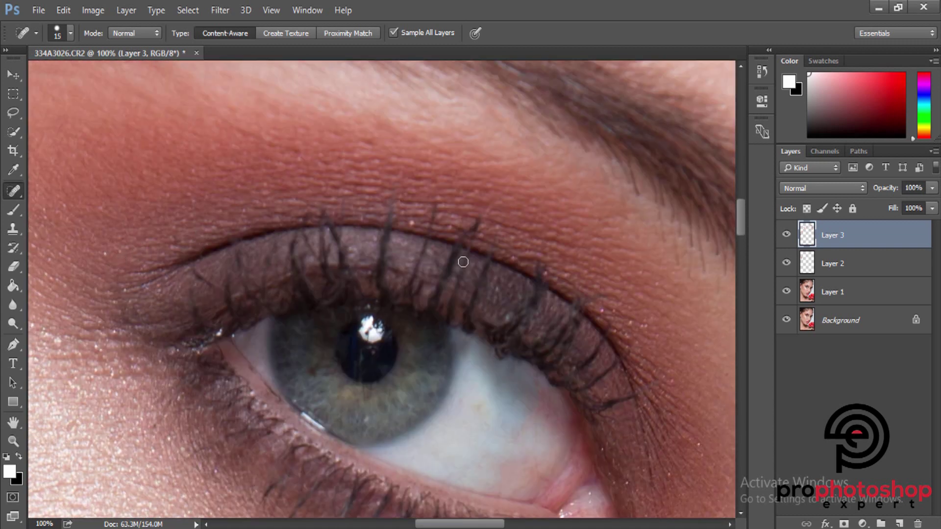
{"action": "scroll", "coordinate": [490, 294], "scroll_direction": "down", "scroll_amount": 5}
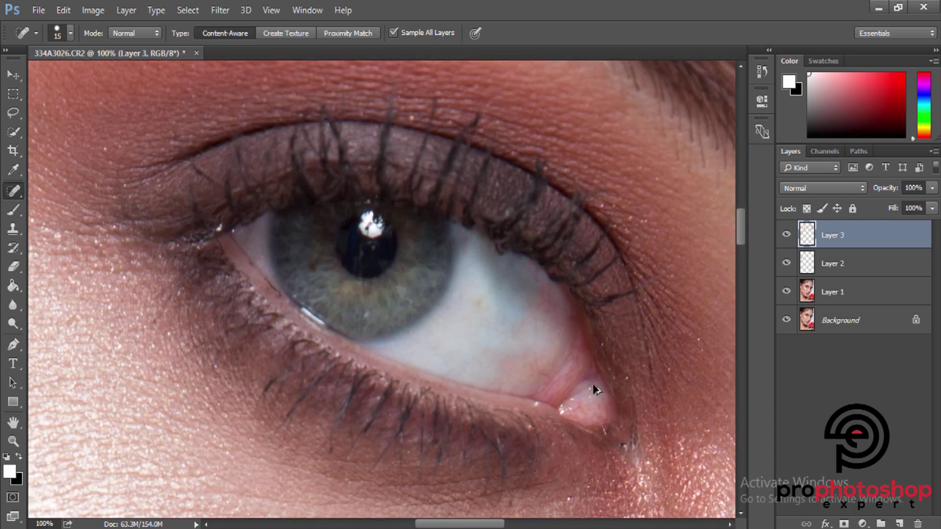
{"action": "scroll", "coordinate": [594, 389], "scroll_direction": "down", "scroll_amount": 2}
{"action": "scroll", "coordinate": [410, 351], "scroll_direction": "down", "scroll_amount": 3}
{"action": "scroll", "coordinate": [211, 289], "scroll_direction": "up", "scroll_amount": 1}
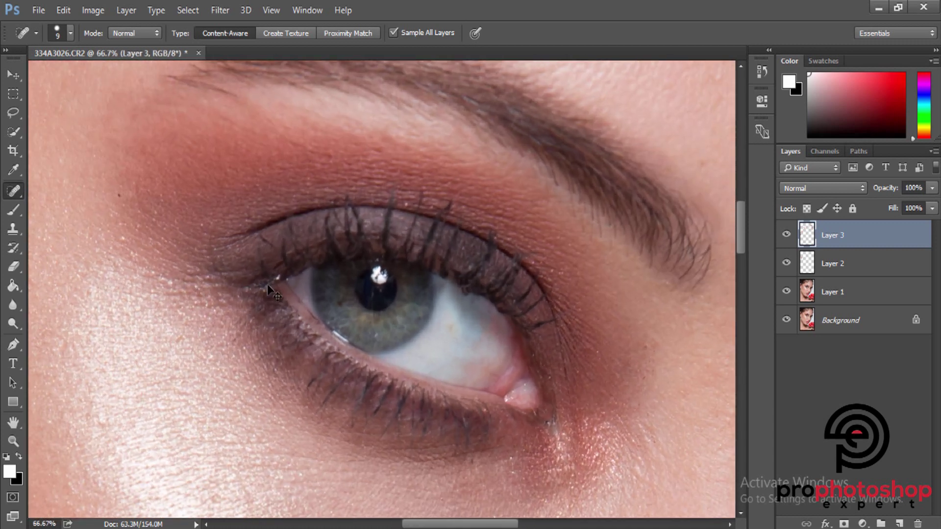
{"action": "scroll", "coordinate": [215, 289], "scroll_direction": "up", "scroll_amount": 1}
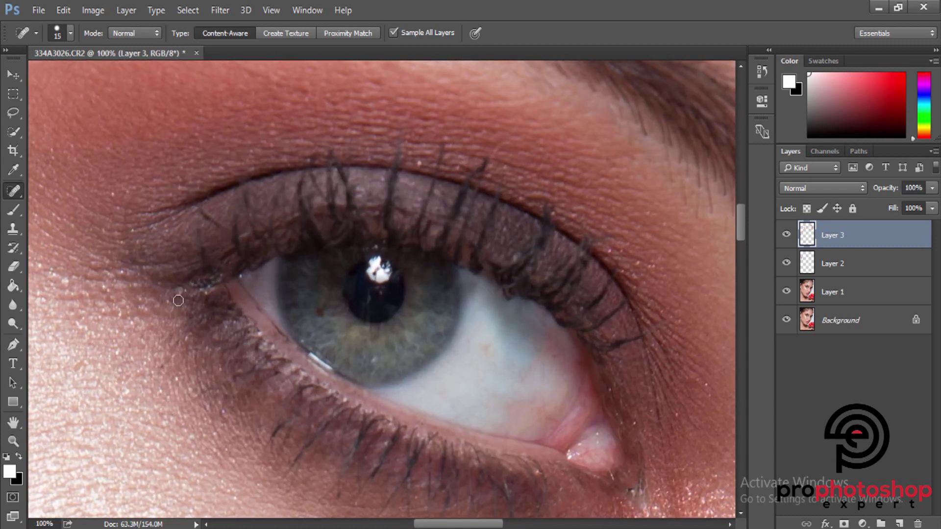
{"action": "scroll", "coordinate": [245, 321], "scroll_direction": "down", "scroll_amount": 1}
Step: Heal the cluster of small cheek blemishes beside the mouth
{"action": "scroll", "coordinate": [243, 321], "scroll_direction": "down", "scroll_amount": 2}
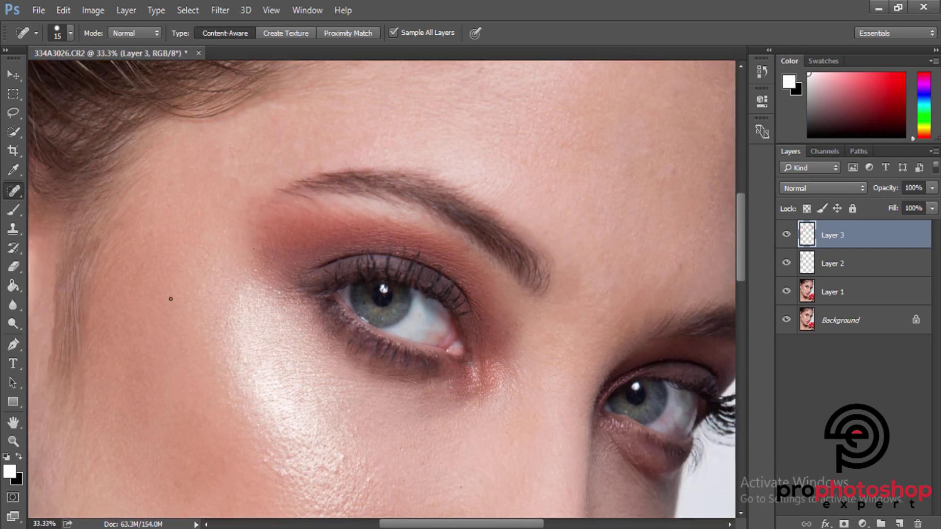
{"action": "scroll", "coordinate": [159, 287], "scroll_direction": "down", "scroll_amount": 3}
{"action": "scroll", "coordinate": [162, 285], "scroll_direction": "down", "scroll_amount": 2}
{"action": "scroll", "coordinate": [167, 283], "scroll_direction": "down", "scroll_amount": 2}
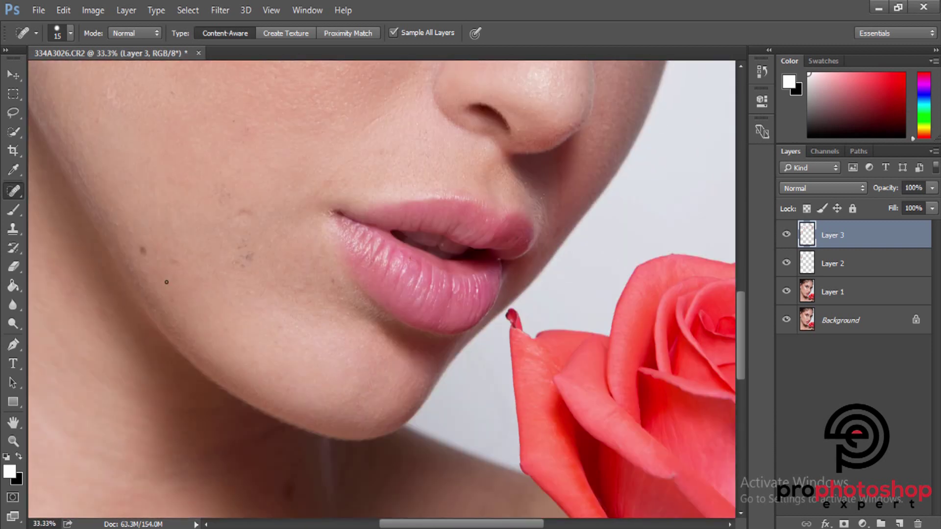
{"action": "scroll", "coordinate": [380, 180], "scroll_direction": "up", "scroll_amount": 1}
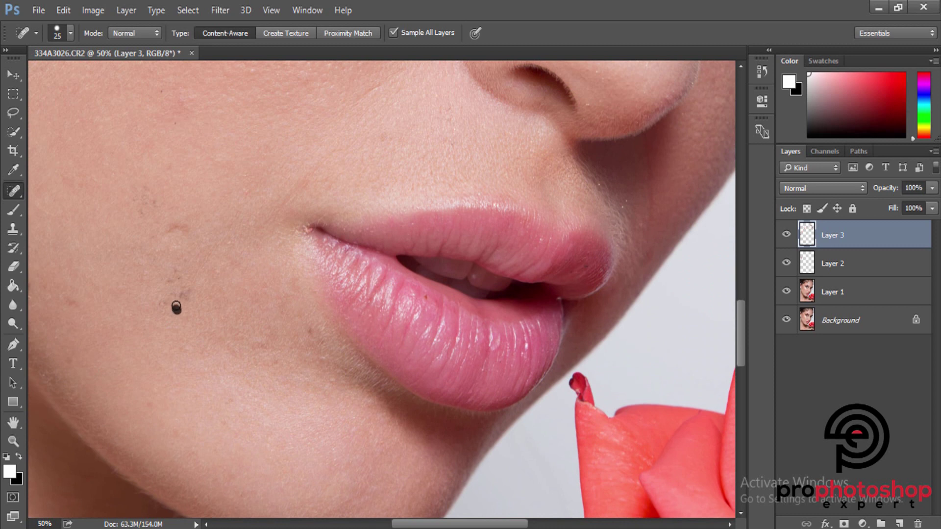
{"action": "left_click", "coordinate": [181, 290]}
{"action": "left_click", "coordinate": [179, 269]}
{"action": "left_click", "coordinate": [158, 304]}
{"action": "left_click", "coordinate": [168, 227]}
{"action": "left_click_drag", "start_coordinate": [145, 199], "coordinate": [140, 210]}
Step: Heal the cheek spots higher up and beside the lips with a larger brush
{"action": "scroll", "coordinate": [147, 260], "scroll_direction": "up", "scroll_amount": 3}
{"action": "key", "text": "bracketright"}
{"action": "left_click", "coordinate": [182, 170]}
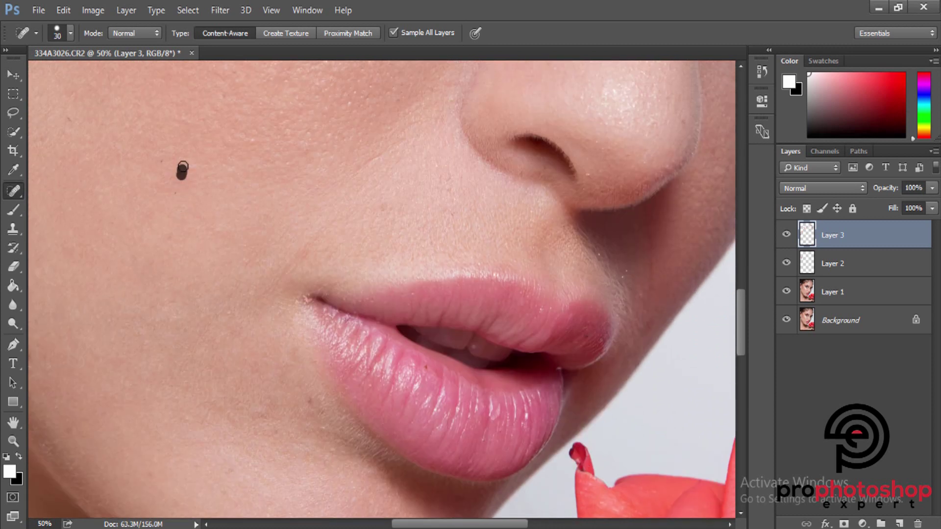
{"action": "scroll", "coordinate": [196, 220], "scroll_direction": "down", "scroll_amount": 3}
{"action": "left_click", "coordinate": [177, 241]}
{"action": "scroll", "coordinate": [220, 259], "scroll_direction": "down", "scroll_amount": 2}
{"action": "key", "text": "bracketright"}
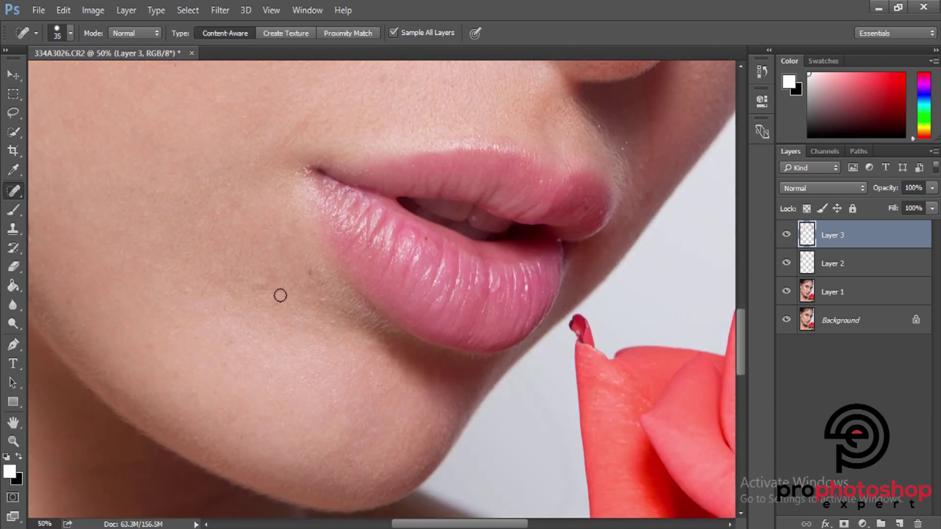
Step: Zoom in and heal the dark blemish at the mouth corner with a smaller brush
{"action": "key", "text": "ctrl+plus"}
{"action": "key", "text": "ctrl+plus"}
{"action": "key", "text": "bracketleft"}
{"action": "key", "text": "bracketleft"}
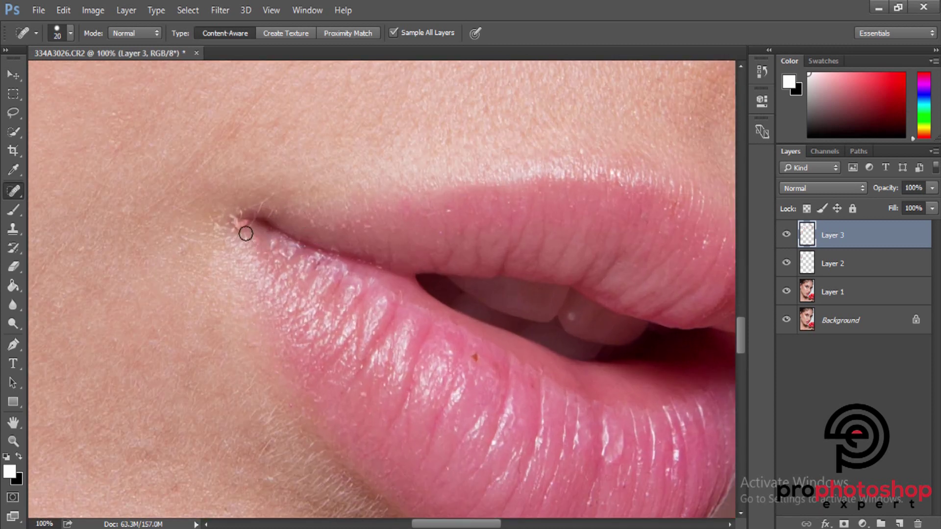
{"action": "mouse_move", "coordinate": [241, 208]}
{"action": "left_mouse_down"}
{"action": "mouse_move", "coordinate": [228, 216]}
{"action": "mouse_move", "coordinate": [287, 208]}
{"action": "mouse_move", "coordinate": [333, 227]}
{"action": "left_mouse_up"}
{"action": "left_click", "coordinate": [232, 227]}
{"action": "left_click", "coordinate": [221, 225]}
{"action": "left_click", "coordinate": [268, 197]}
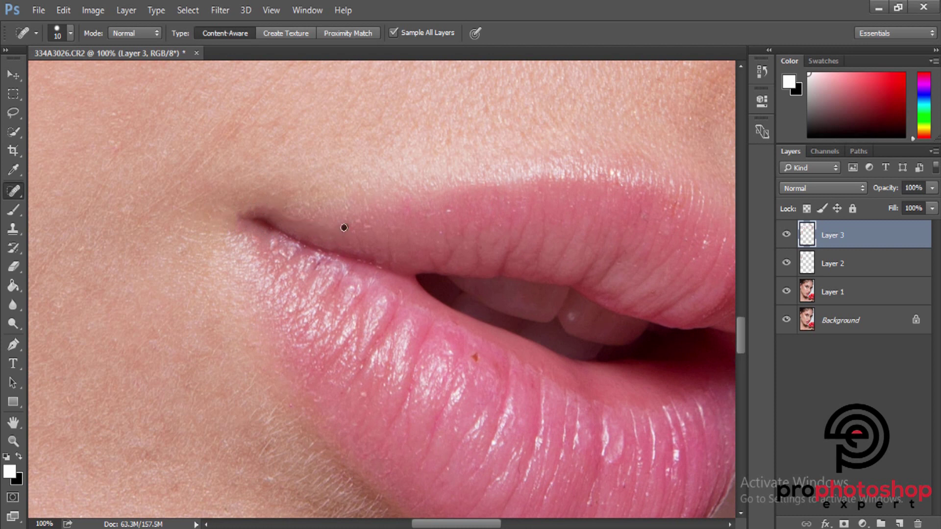
Step: Heal the small spots on the upper and lower lip
{"action": "left_click", "coordinate": [358, 233]}
{"action": "key", "text": "bracketright"}
{"action": "scroll", "coordinate": [488, 295], "scroll_direction": "down", "scroll_amount": 2}
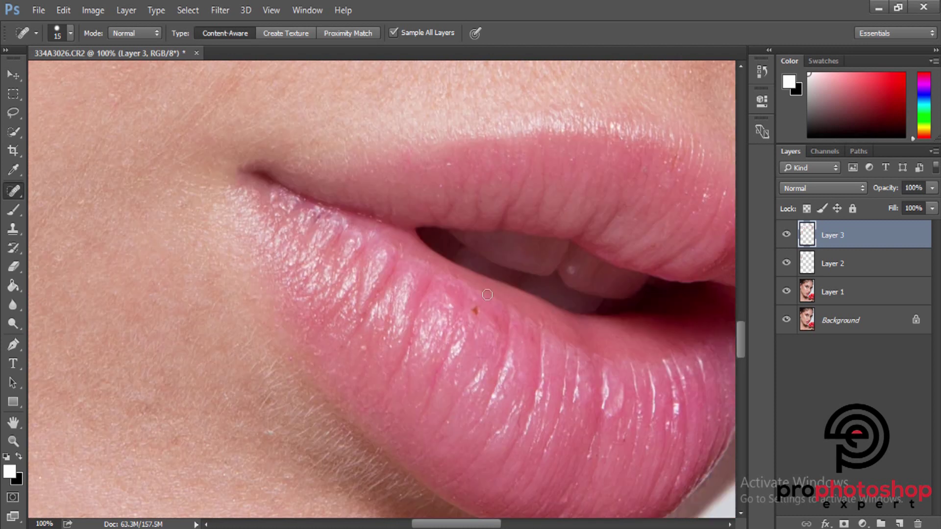
{"action": "left_click", "coordinate": [363, 349]}
{"action": "scroll", "coordinate": [459, 336], "scroll_direction": "down", "scroll_amount": 1}
{"action": "scroll", "coordinate": [458, 335], "scroll_direction": "down", "scroll_amount": 5}
{"action": "scroll", "coordinate": [458, 323], "scroll_direction": "right", "scroll_amount": 10}
Step: Heal the dark spot above the lip corner and the mole near the nose-lip crease
{"action": "scroll", "coordinate": [457, 307], "scroll_direction": "up", "scroll_amount": 4}
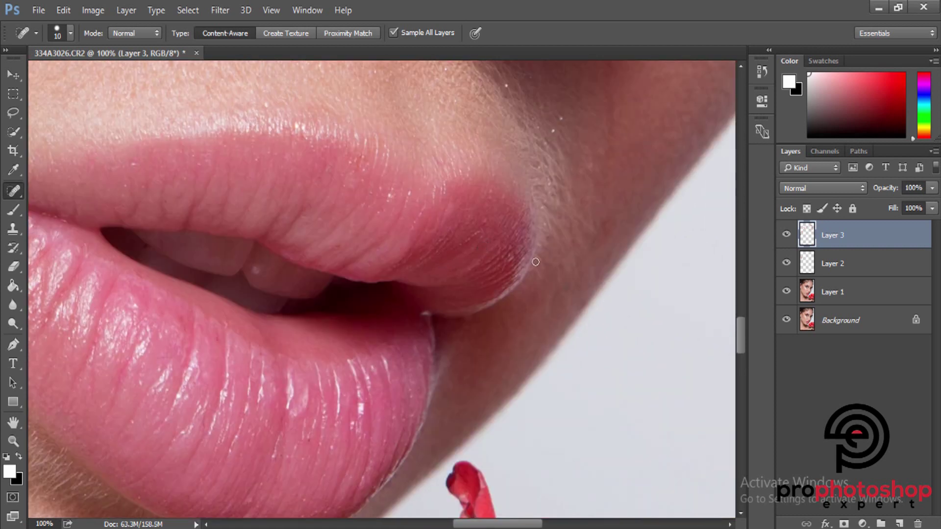
Step: Heal the dark spot above the lip corner and the mole near the nose-lip crease
{"action": "scroll", "coordinate": [534, 260], "scroll_direction": "up", "scroll_amount": 3}
{"action": "scroll", "coordinate": [556, 191], "scroll_direction": "up", "scroll_amount": 3}
{"action": "left_click", "coordinate": [554, 254]}
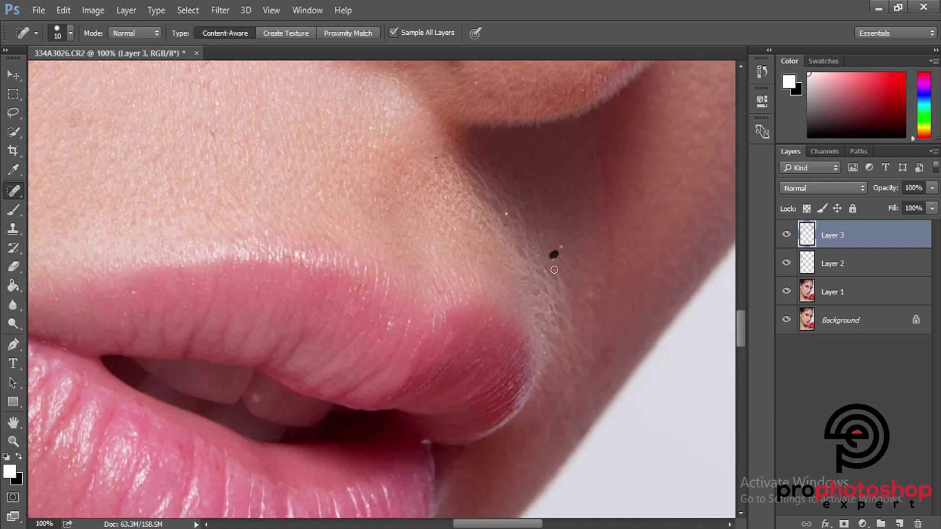
{"action": "scroll", "coordinate": [521, 235], "scroll_direction": "up", "scroll_amount": 2}
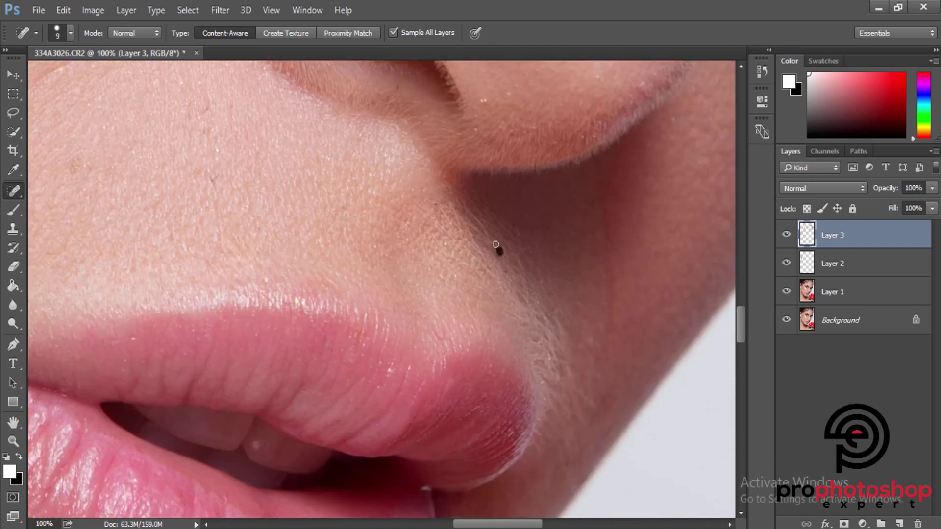
{"action": "left_click", "coordinate": [470, 213]}
{"action": "mouse_move", "coordinate": [460, 216]}
{"action": "left_mouse_down"}
{"action": "mouse_move", "coordinate": [436, 203]}
{"action": "mouse_move", "coordinate": [449, 230]}
{"action": "left_mouse_up"}
Step: With a slightly smaller healing brush, heal more marks along the upper nose-lip crease
{"action": "scroll", "coordinate": [496, 190], "scroll_direction": "up", "scroll_amount": 3}
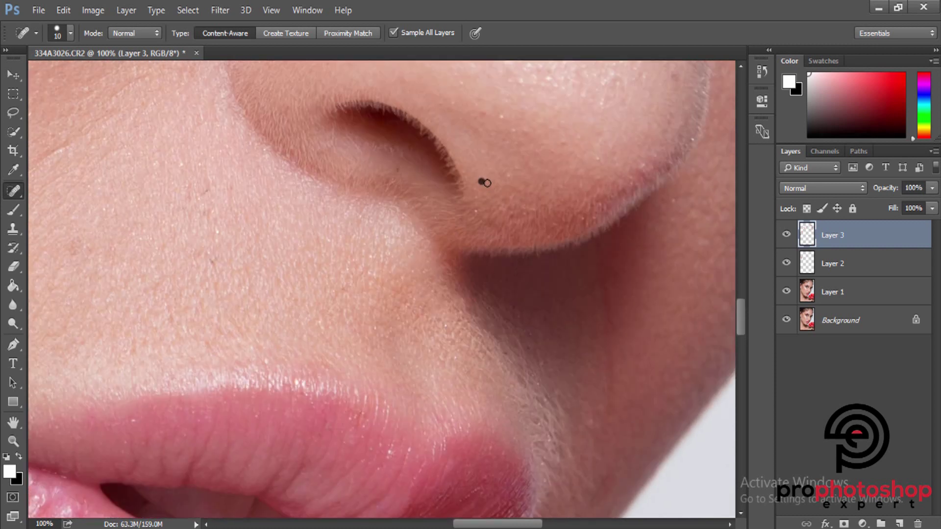
{"action": "scroll", "coordinate": [477, 257], "scroll_direction": "up", "scroll_amount": 2}
{"action": "scroll", "coordinate": [519, 262], "scroll_direction": "down", "scroll_amount": 2}
{"action": "key", "text": "bracketleft"}
{"action": "left_click_drag", "start_coordinate": [425, 185], "coordinate": [453, 181]}
{"action": "scroll", "coordinate": [388, 185], "scroll_direction": "up", "scroll_amount": 2}
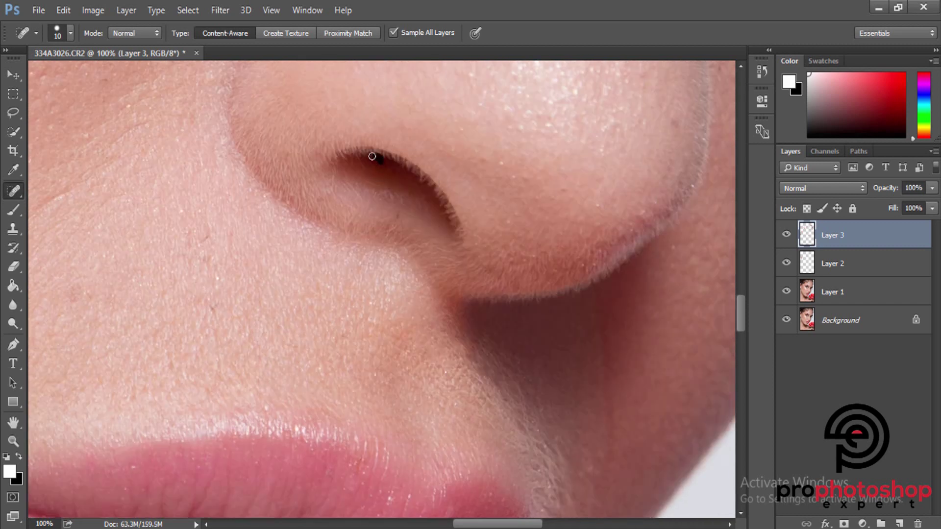
{"action": "scroll", "coordinate": [561, 387], "scroll_direction": "down", "scroll_amount": 4}
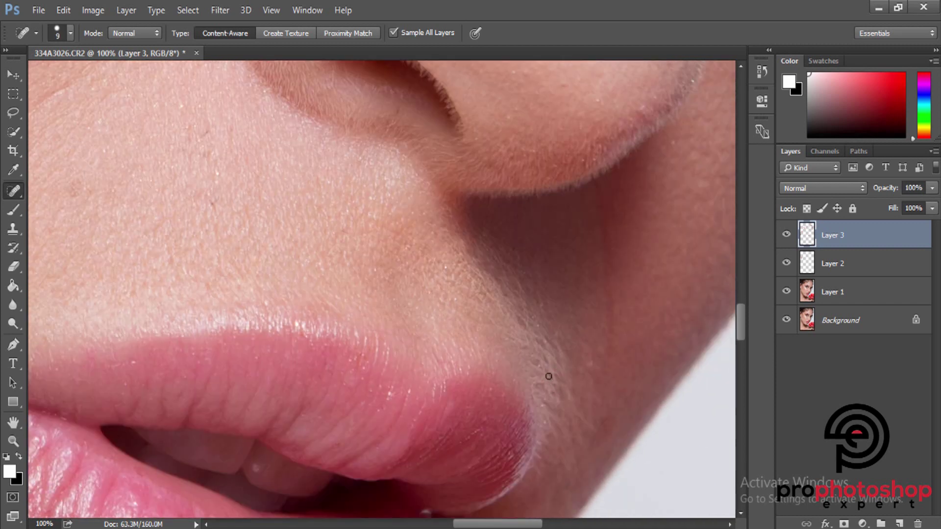
{"action": "key", "text": "bracketright"}
Step: Heal the blemishes beside the lip corner and the patches and dark spots along the crease
{"action": "left_click_drag", "start_coordinate": [590, 370], "coordinate": [592, 359]}
{"action": "key", "text": "bracketleft"}
{"action": "left_click", "coordinate": [593, 435]}
{"action": "scroll", "coordinate": [568, 341], "scroll_direction": "down", "scroll_amount": 2}
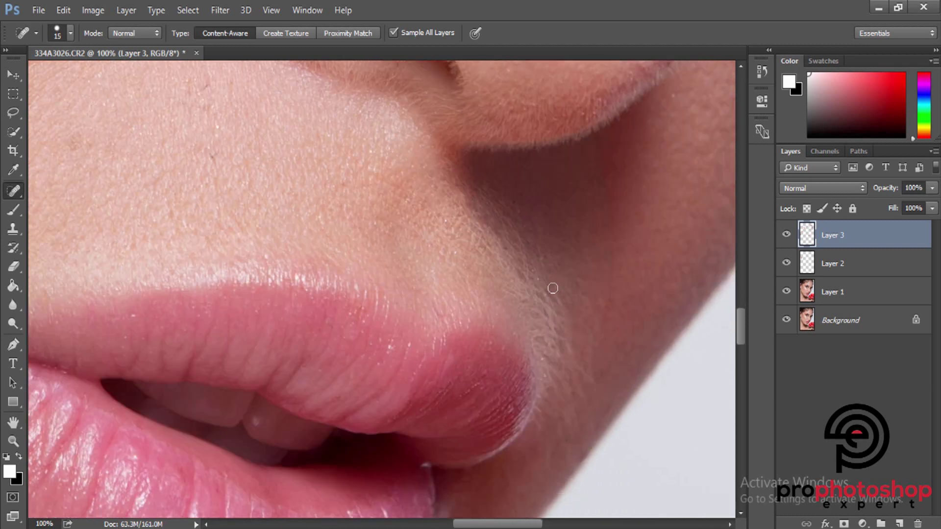
{"action": "key", "text": "bracketleft"}
{"action": "key", "text": "bracketleft"}
{"action": "left_click_drag", "start_coordinate": [552, 304], "coordinate": [537, 285]}
{"action": "left_click_drag", "start_coordinate": [516, 233], "coordinate": [516, 234]}
{"action": "left_click_drag", "start_coordinate": [475, 185], "coordinate": [526, 271]}
{"action": "left_click_drag", "start_coordinate": [444, 217], "coordinate": [463, 230]}
Step: Heal the last marks between the nose crease and lip corner, adjusting the brush size
{"action": "scroll", "coordinate": [465, 196], "scroll_direction": "up", "scroll_amount": 2}
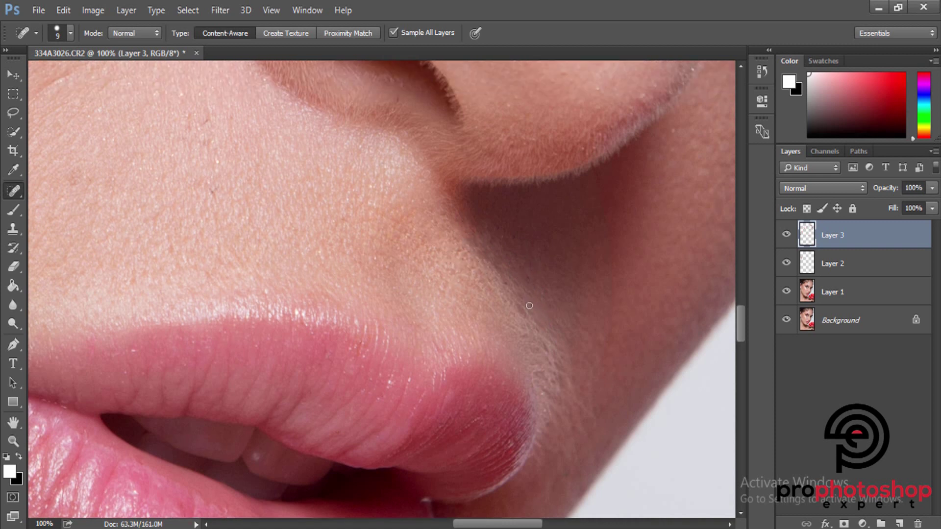
{"action": "key", "text": "bracketright"}
{"action": "left_click_drag", "start_coordinate": [507, 275], "coordinate": [515, 290]}
{"action": "mouse_move", "coordinate": [568, 389]}
{"action": "left_mouse_down"}
{"action": "mouse_move", "coordinate": [529, 317]}
{"action": "mouse_move", "coordinate": [541, 307]}
{"action": "left_mouse_up"}
{"action": "key", "text": "bracketright"}
{"action": "scroll", "coordinate": [564, 351], "scroll_direction": "down", "scroll_amount": 3}
{"action": "key", "text": "bracketright"}
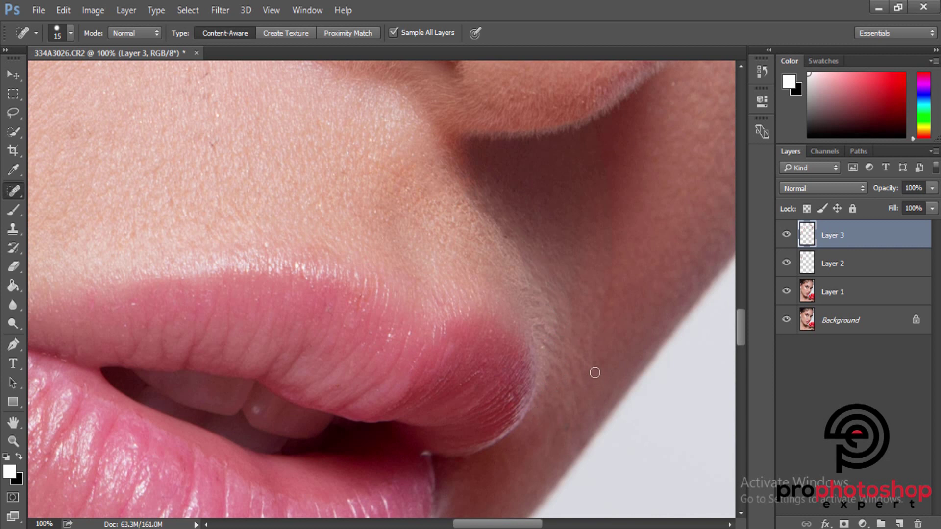
{"action": "scroll", "coordinate": [570, 335], "scroll_direction": "down", "scroll_amount": 3}
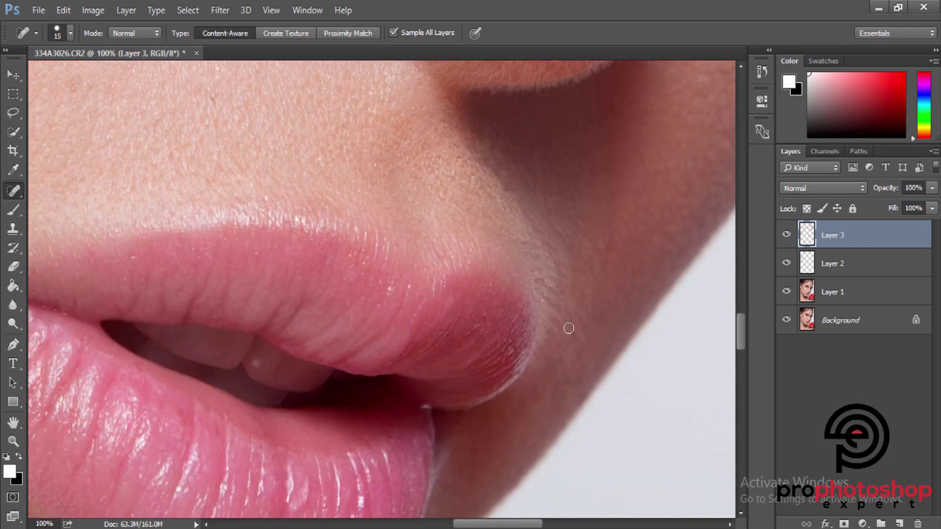
{"action": "scroll", "coordinate": [568, 328], "scroll_direction": "up", "scroll_amount": 2}
{"action": "key", "text": "bracketleft"}
{"action": "key", "text": "bracketleft"}
{"action": "key", "text": "bracketleft"}
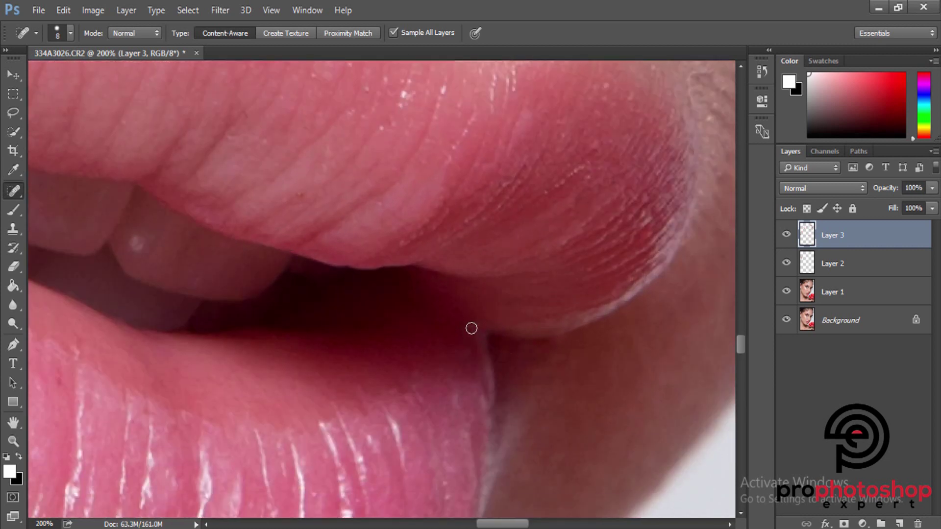
Step: Zoom in to 200% and heal a blemish on the upper lip with a smaller brush
{"action": "scroll", "coordinate": [464, 332], "scroll_direction": "up", "scroll_amount": 2}
{"action": "key", "text": "bracketleft"}
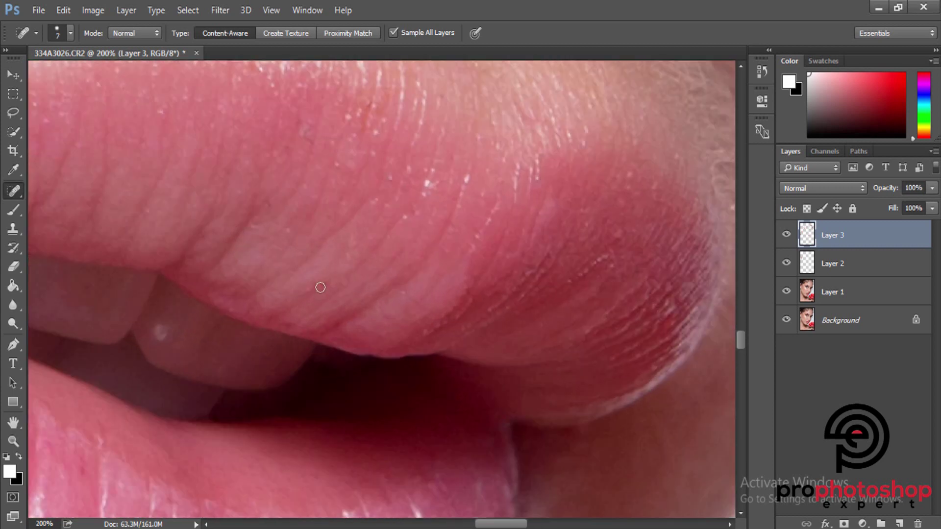
{"action": "scroll", "coordinate": [294, 225], "scroll_direction": "up", "scroll_amount": 1}
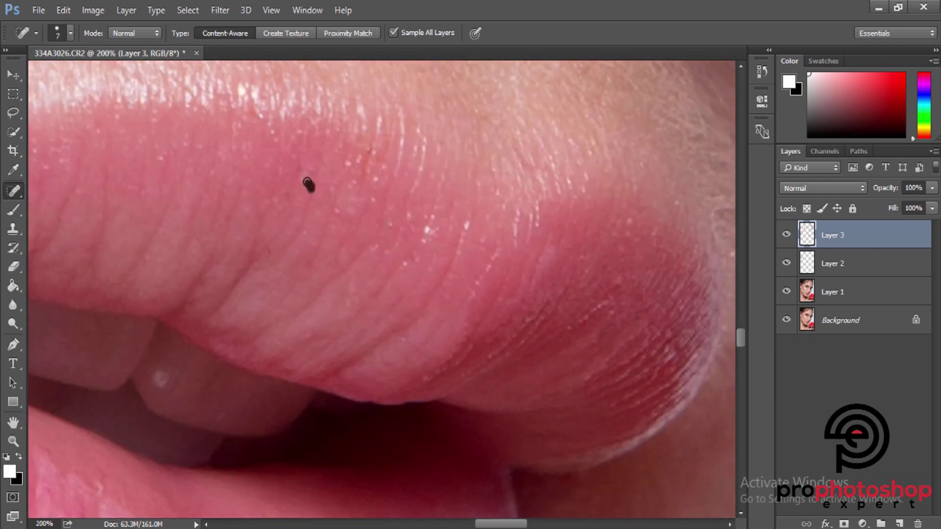
{"action": "key", "text": "bracketleft"}
{"action": "scroll", "coordinate": [388, 223], "scroll_direction": "down", "scroll_amount": 1}
{"action": "scroll", "coordinate": [442, 236], "scroll_direction": "down", "scroll_amount": 1}
{"action": "scroll", "coordinate": [443, 235], "scroll_direction": "down", "scroll_amount": 2, "text": "alt"}
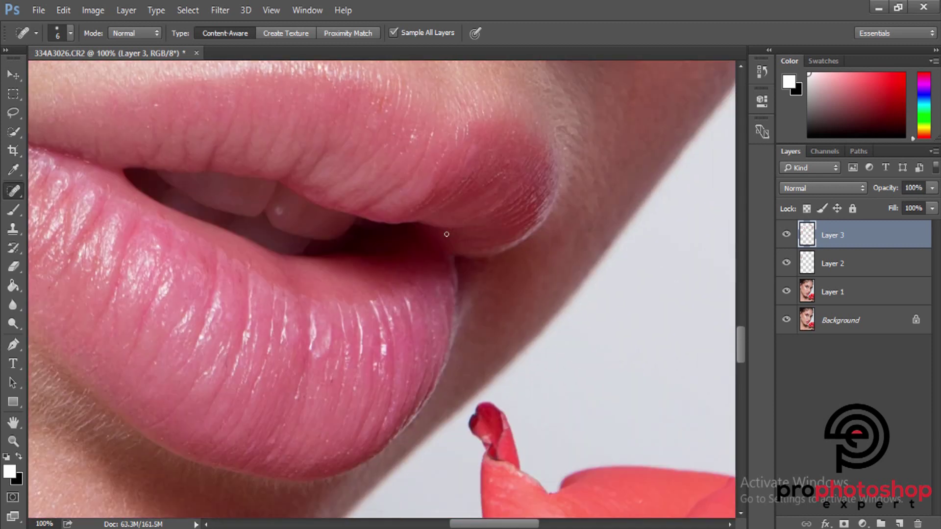
{"action": "scroll", "coordinate": [447, 234], "scroll_direction": "up", "scroll_amount": 1}
{"action": "scroll", "coordinate": [446, 234], "scroll_direction": "up", "scroll_amount": 3}
{"action": "scroll", "coordinate": [447, 234], "scroll_direction": "up", "scroll_amount": 5}
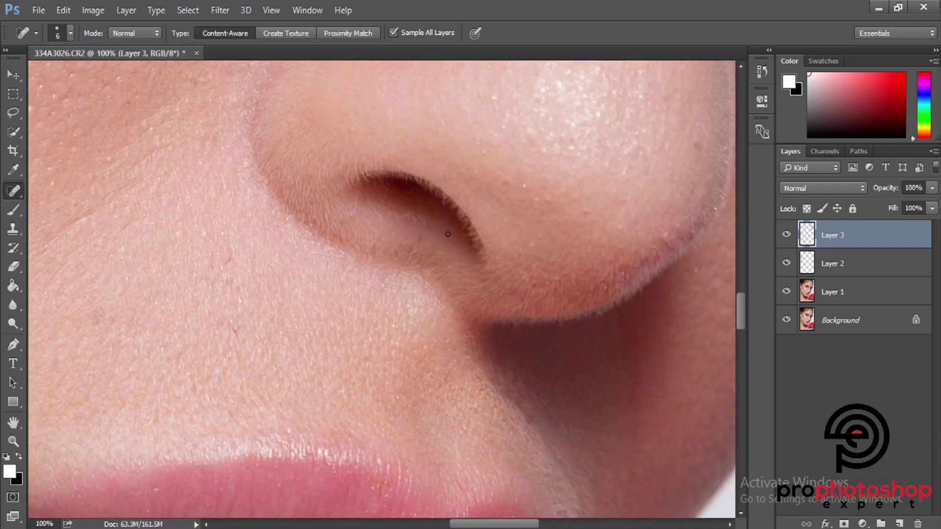
{"action": "left_click_drag", "start_coordinate": [467, 524], "coordinate": [496, 523]}
Step: Smooth the skin inside the nostril and clean up its upper-left edge
{"action": "scroll", "coordinate": [519, 351], "scroll_direction": "up", "scroll_amount": 1}
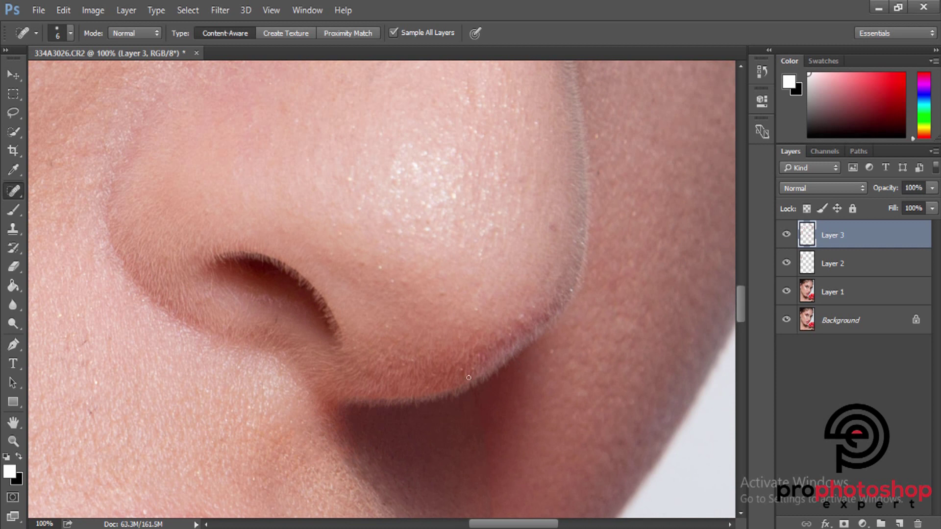
{"action": "scroll", "coordinate": [468, 378], "scroll_direction": "down", "scroll_amount": 1}
{"action": "scroll", "coordinate": [469, 378], "scroll_direction": "up", "scroll_amount": 1, "text": "alt"}
{"action": "scroll", "coordinate": [393, 319], "scroll_direction": "up", "scroll_amount": 2}
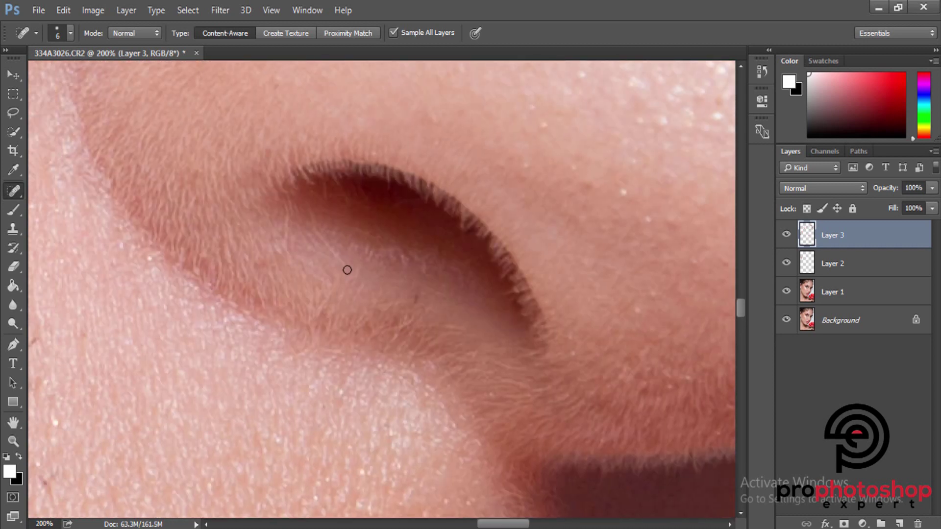
{"action": "left_click_drag", "start_coordinate": [347, 271], "coordinate": [316, 222]}
{"action": "key", "text": "bracketright"}
{"action": "mouse_move", "coordinate": [399, 261]}
{"action": "left_mouse_down"}
{"action": "mouse_move", "coordinate": [378, 232]}
{"action": "mouse_move", "coordinate": [375, 256]}
{"action": "mouse_move", "coordinate": [468, 262]}
{"action": "left_mouse_up"}
{"action": "left_click_drag", "start_coordinate": [303, 228], "coordinate": [321, 240]}
{"action": "left_click", "coordinate": [312, 241]}
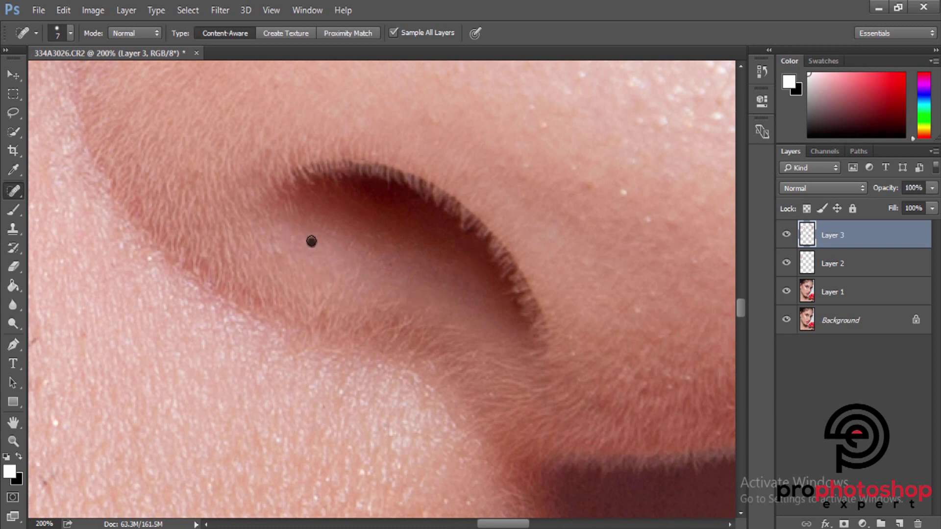
{"action": "left_click_drag", "start_coordinate": [313, 191], "coordinate": [300, 172]}
{"action": "left_click_drag", "start_coordinate": [300, 208], "coordinate": [293, 182]}
Step: Heal the small dark specks on the nostril rim and zoom back out
{"action": "scroll", "coordinate": [466, 254], "scroll_direction": "down", "scroll_amount": 2}
{"action": "key", "text": "bracketleft"}
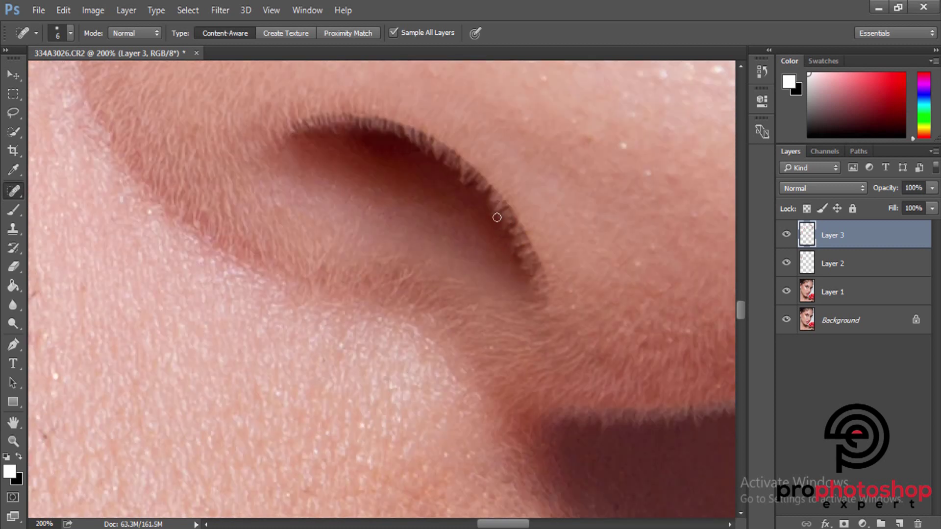
{"action": "left_click_drag", "start_coordinate": [413, 248], "coordinate": [386, 255]}
{"action": "key", "text": "bracketright"}
{"action": "left_click", "coordinate": [431, 273]}
{"action": "key", "text": "ctrl+minus"}
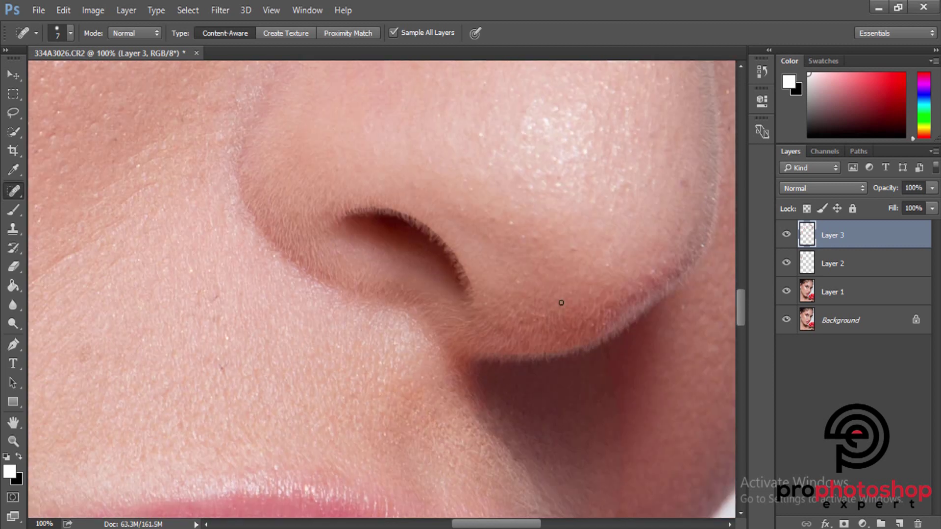
Step: Add a new Layer 4 and set the Clone Stamp to sample All Layers
{"action": "key", "text": "ctrl+plus"}
{"action": "scroll", "coordinate": [112, 263], "scroll_direction": "up", "scroll_amount": 2}
{"action": "left_click", "coordinate": [13, 228]}
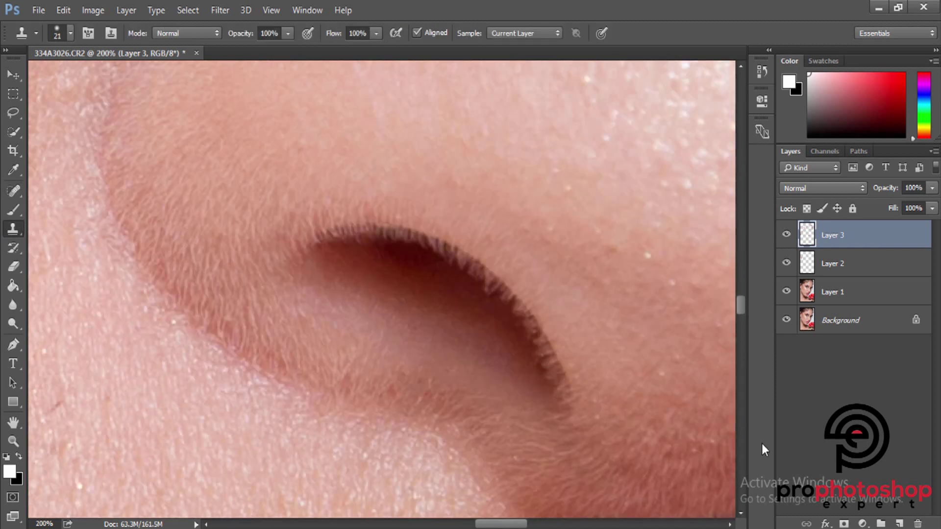
{"action": "left_click", "coordinate": [900, 524]}
{"action": "key", "text": "bracketleft"}
{"action": "key", "text": "bracketleft"}
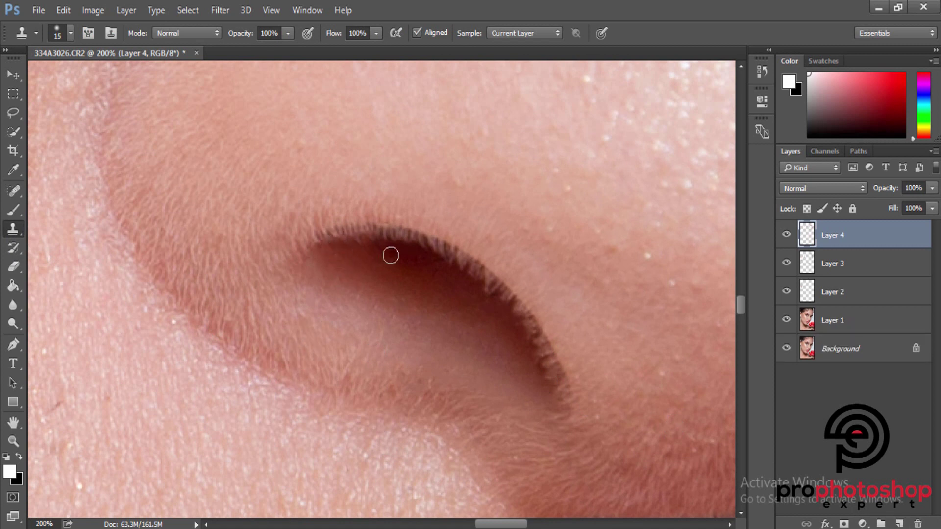
{"action": "left_click", "coordinate": [522, 33]}
{"action": "left_click", "coordinate": [508, 64]}
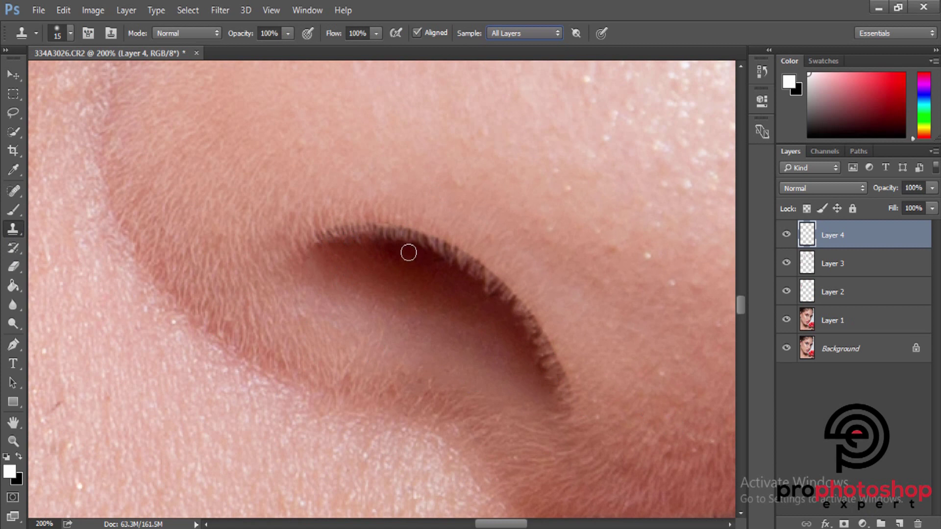
Step: Clone clean skin over the nostril rim to smooth its jagged inner and lower edges
{"action": "mouse_move", "coordinate": [394, 236]}
{"action": "left_mouse_down"}
{"action": "mouse_move", "coordinate": [458, 267]}
{"action": "mouse_move", "coordinate": [361, 237]}
{"action": "mouse_move", "coordinate": [330, 241]}
{"action": "mouse_move", "coordinate": [391, 235]}
{"action": "mouse_move", "coordinate": [330, 251]}
{"action": "left_mouse_up"}
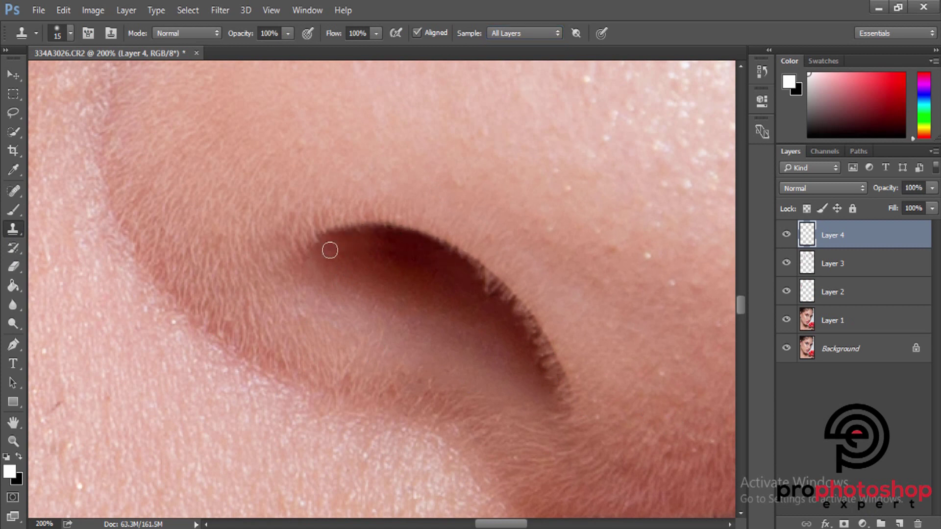
{"action": "key", "text": "bracketright"}
{"action": "key", "text": "bracketright"}
{"action": "mouse_move", "coordinate": [399, 237]}
{"action": "left_mouse_down"}
{"action": "mouse_move", "coordinate": [435, 248]}
{"action": "mouse_move", "coordinate": [527, 330]}
{"action": "mouse_move", "coordinate": [512, 306]}
{"action": "mouse_move", "coordinate": [548, 377]}
{"action": "left_mouse_up"}
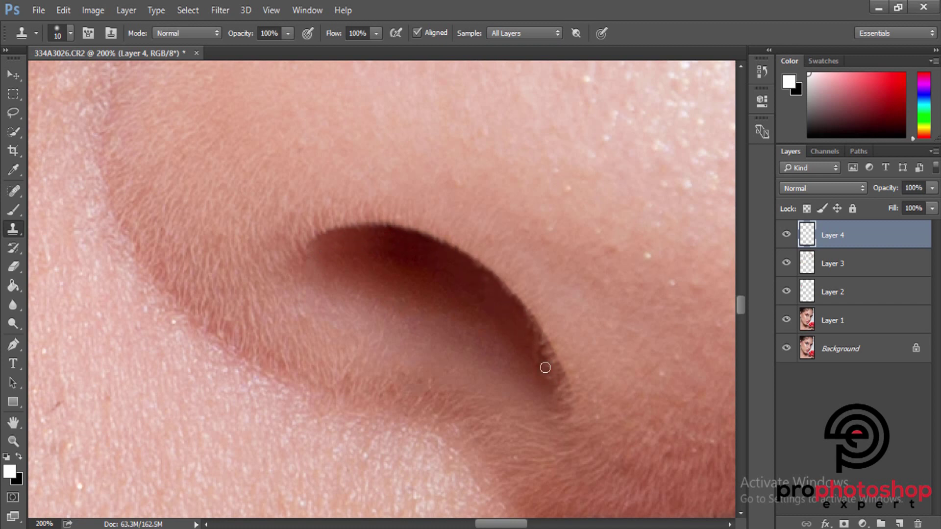
{"action": "key", "text": "bracketright"}
{"action": "key", "text": "bracketright"}
{"action": "key", "text": "bracketleft"}
{"action": "mouse_move", "coordinate": [552, 382]}
{"action": "left_mouse_down"}
{"action": "mouse_move", "coordinate": [540, 339]}
{"action": "mouse_move", "coordinate": [556, 383]}
{"action": "left_mouse_up"}
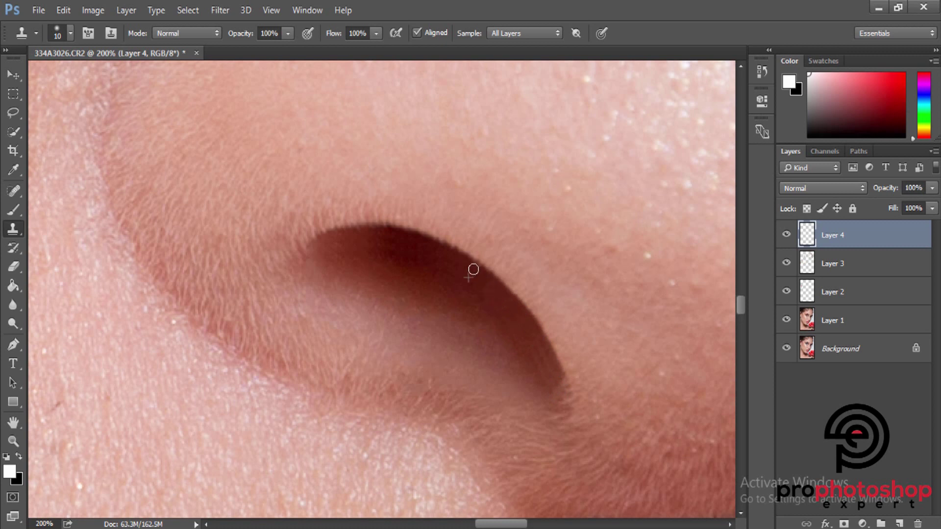
{"action": "key", "text": "bracketright"}
{"action": "key", "text": "bracketright"}
Step: Zoom in and out to inspect the smoothed nostril and the cheek beside the nose
{"action": "scroll", "coordinate": [514, 336], "scroll_direction": "down", "scroll_amount": 1}
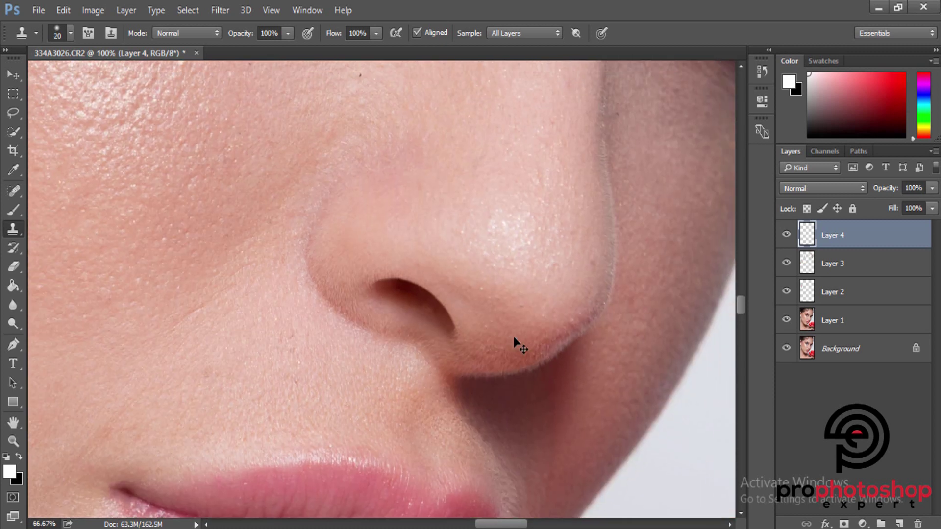
{"action": "scroll", "coordinate": [513, 338], "scroll_direction": "down", "scroll_amount": 2}
{"action": "scroll", "coordinate": [510, 343], "scroll_direction": "up", "scroll_amount": 1}
{"action": "scroll", "coordinate": [502, 341], "scroll_direction": "up", "scroll_amount": 1}
{"action": "scroll", "coordinate": [468, 358], "scroll_direction": "up", "scroll_amount": 1}
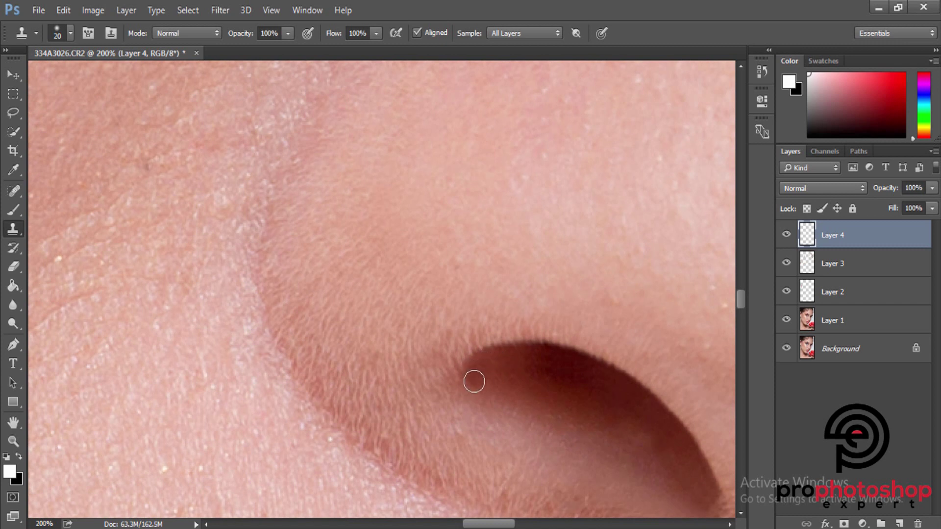
{"action": "scroll", "coordinate": [538, 358], "scroll_direction": "down", "scroll_amount": 1}
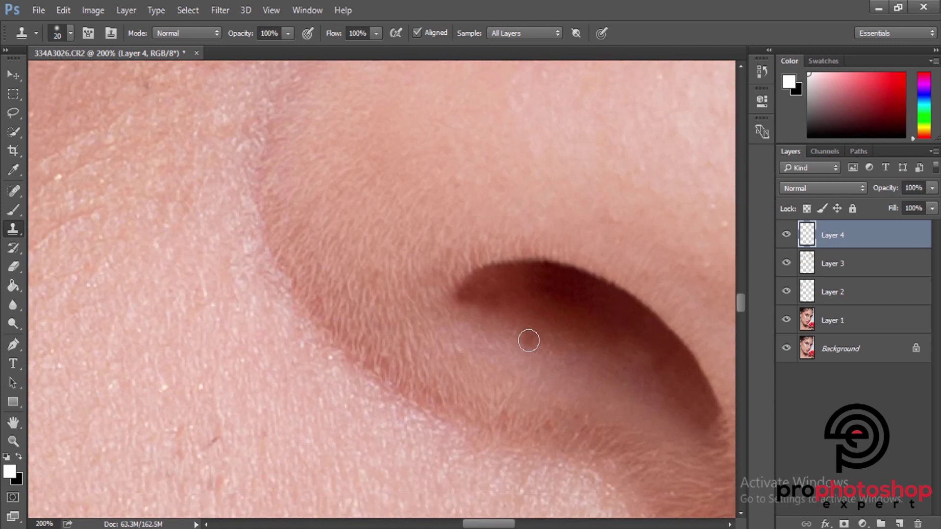
{"action": "scroll", "coordinate": [528, 337], "scroll_direction": "down", "scroll_amount": 1}
{"action": "scroll", "coordinate": [529, 340], "scroll_direction": "down", "scroll_amount": 1}
{"action": "scroll", "coordinate": [495, 375], "scroll_direction": "down", "scroll_amount": 1}
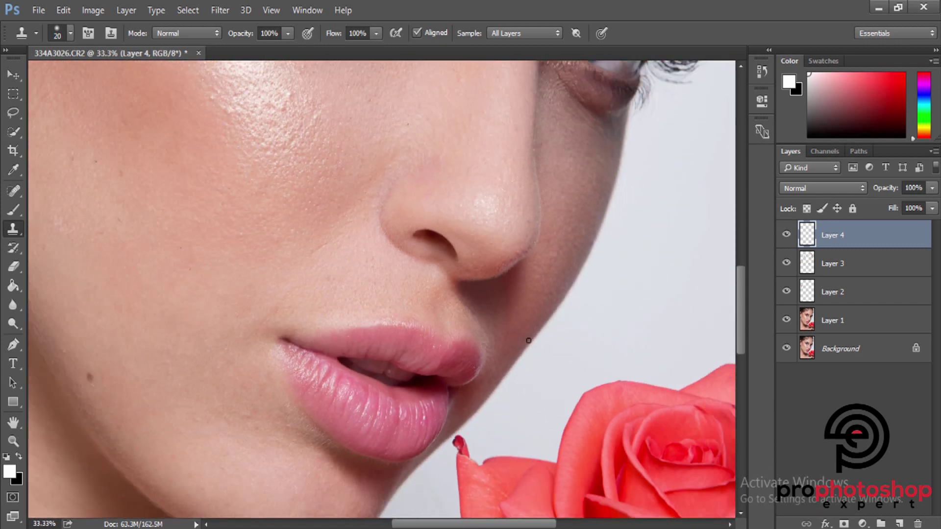
{"action": "scroll", "coordinate": [463, 408], "scroll_direction": "down", "scroll_amount": 1}
{"action": "scroll", "coordinate": [430, 346], "scroll_direction": "up", "scroll_amount": 1}
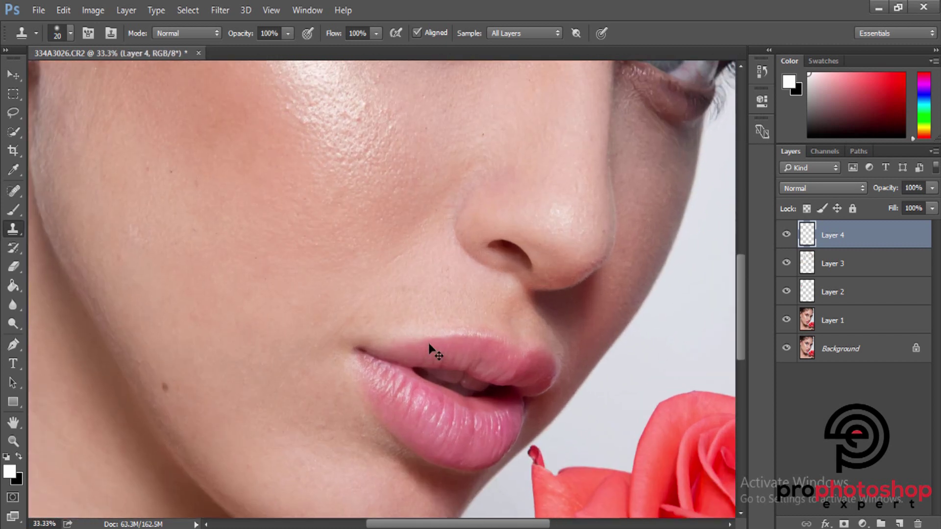
{"action": "scroll", "coordinate": [175, 244], "scroll_direction": "up", "scroll_amount": 1}
Step: Use the Spot Healing Brush to heal small dark spots on the cheek and near the jaw
{"action": "left_click", "coordinate": [14, 190]}
{"action": "scroll", "coordinate": [394, 342], "scroll_direction": "up", "scroll_amount": 1}
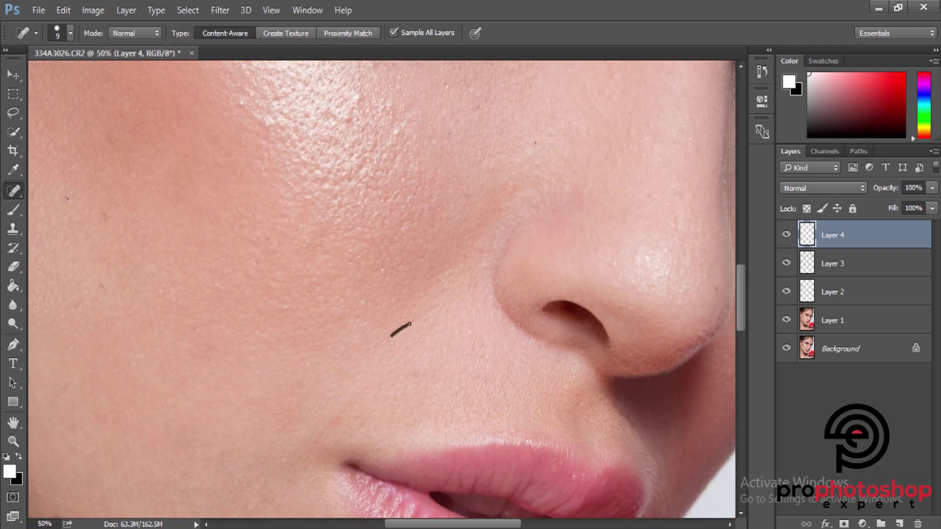
{"action": "left_click_drag", "start_coordinate": [433, 308], "coordinate": [437, 305]}
{"action": "scroll", "coordinate": [369, 342], "scroll_direction": "down", "scroll_amount": 1}
{"action": "scroll", "coordinate": [341, 238], "scroll_direction": "up", "scroll_amount": 4}
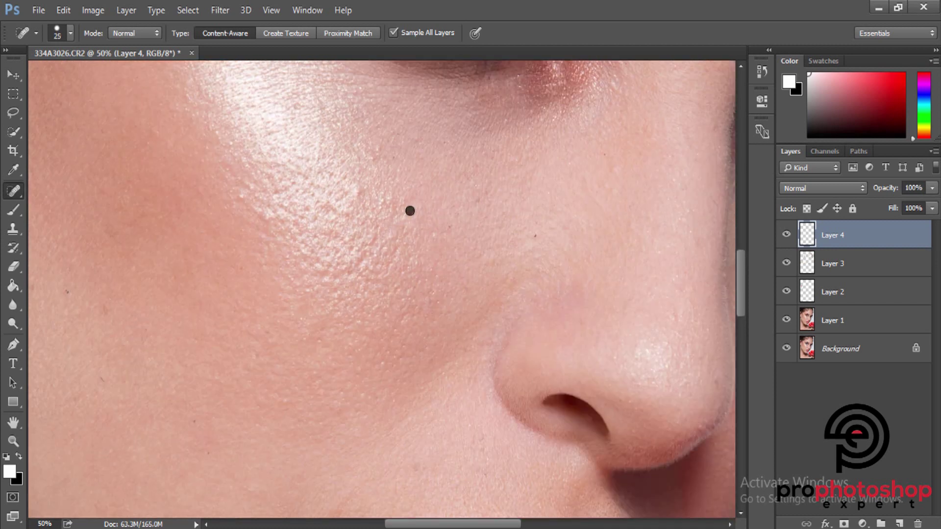
{"action": "scroll", "coordinate": [347, 256], "scroll_direction": "down", "scroll_amount": 1}
{"action": "scroll", "coordinate": [348, 254], "scroll_direction": "up", "scroll_amount": 1}
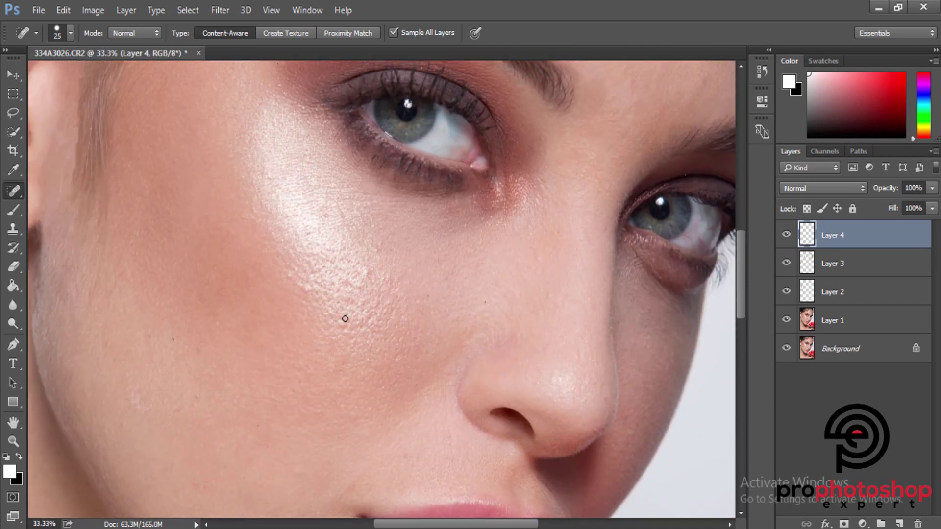
{"action": "left_click", "coordinate": [299, 282]}
{"action": "scroll", "coordinate": [391, 254], "scroll_direction": "up", "scroll_amount": 1}
{"action": "scroll", "coordinate": [440, 361], "scroll_direction": "down", "scroll_amount": 1}
{"action": "scroll", "coordinate": [411, 407], "scroll_direction": "left", "scroll_amount": 1}
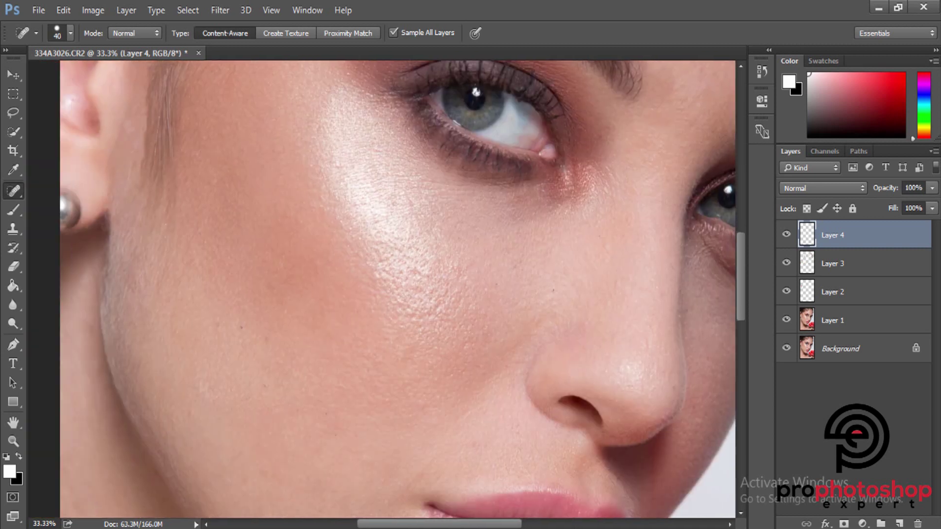
{"action": "scroll", "coordinate": [380, 455], "scroll_direction": "left", "scroll_amount": 3}
{"action": "scroll", "coordinate": [380, 455], "scroll_direction": "down", "scroll_amount": 2}
{"action": "scroll", "coordinate": [342, 398], "scroll_direction": "up", "scroll_amount": 1}
{"action": "scroll", "coordinate": [342, 399], "scroll_direction": "down", "scroll_amount": 2}
{"action": "left_click", "coordinate": [293, 358]}
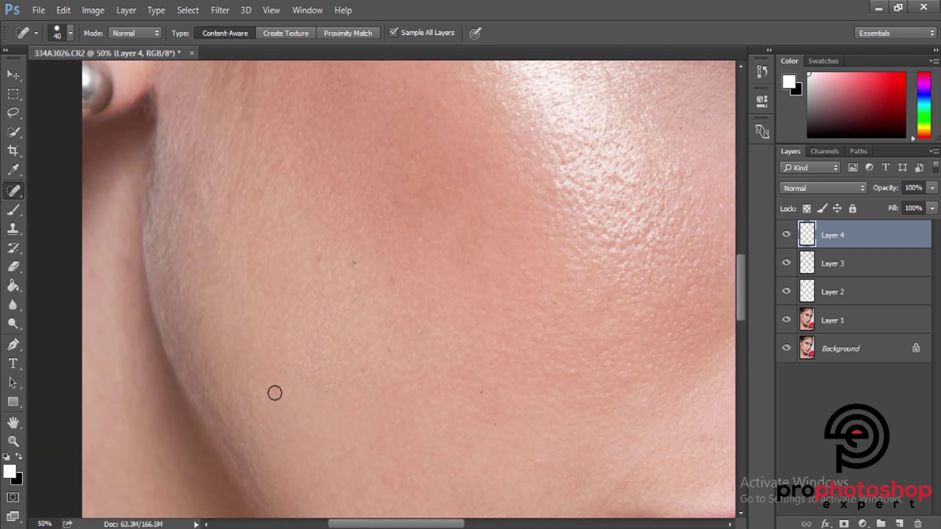
{"action": "scroll", "coordinate": [273, 393], "scroll_direction": "down", "scroll_amount": 2}
{"action": "scroll", "coordinate": [265, 385], "scroll_direction": "up", "scroll_amount": 1}
{"action": "scroll", "coordinate": [265, 385], "scroll_direction": "up", "scroll_amount": 1}
Step: Resize the brush and heal blemishes on the lower cheek, along the jawline and near the ear
{"action": "key", "text": "bracketleft"}
{"action": "key", "text": "bracketleft"}
{"action": "key", "text": "bracketleft"}
{"action": "mouse_move", "coordinate": [169, 316]}
{"action": "left_mouse_down"}
{"action": "mouse_move", "coordinate": [182, 339]}
{"action": "mouse_move", "coordinate": [215, 348]}
{"action": "left_mouse_up"}
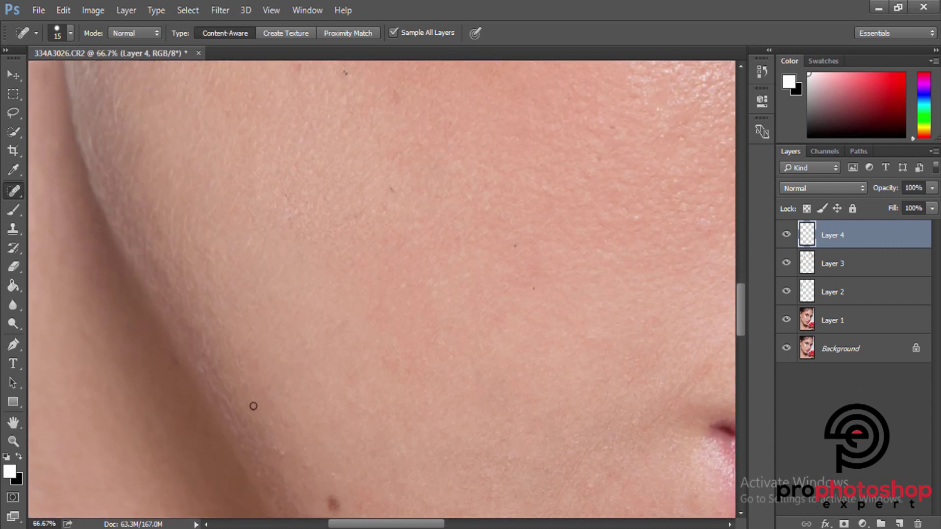
{"action": "scroll", "coordinate": [282, 396], "scroll_direction": "down", "scroll_amount": 2}
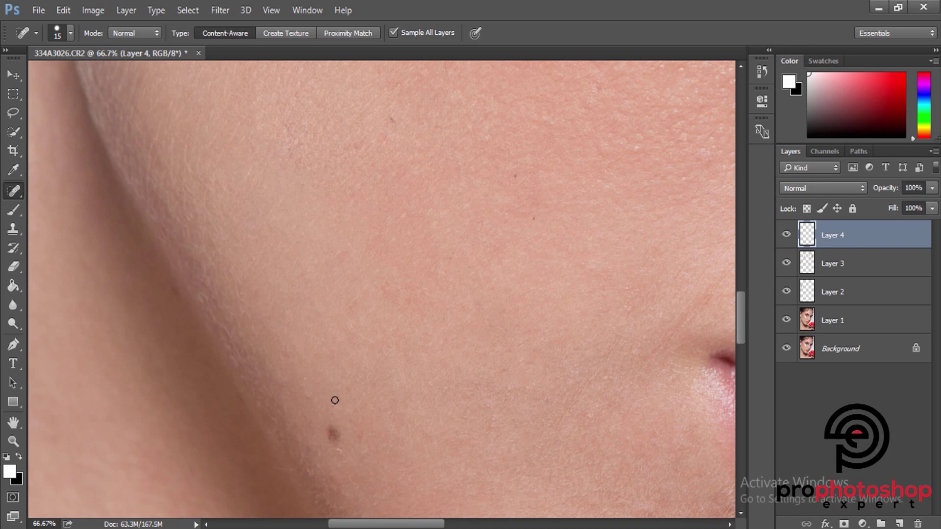
{"action": "left_click", "coordinate": [331, 435]}
{"action": "scroll", "coordinate": [312, 382], "scroll_direction": "down", "scroll_amount": 2}
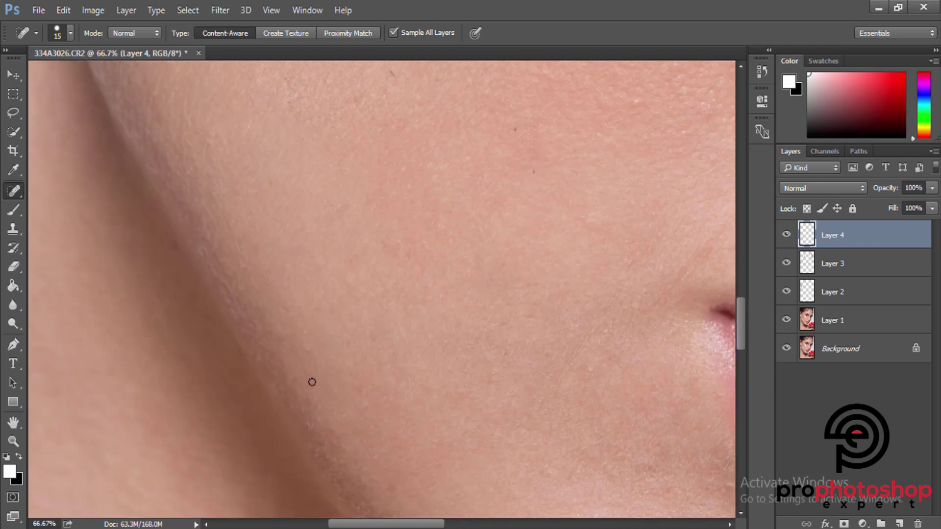
{"action": "key", "text": "bracketleft"}
{"action": "left_click_drag", "start_coordinate": [219, 268], "coordinate": [229, 299]}
{"action": "key", "text": "bracketright"}
{"action": "scroll", "coordinate": [374, 402], "scroll_direction": "down", "scroll_amount": 4}
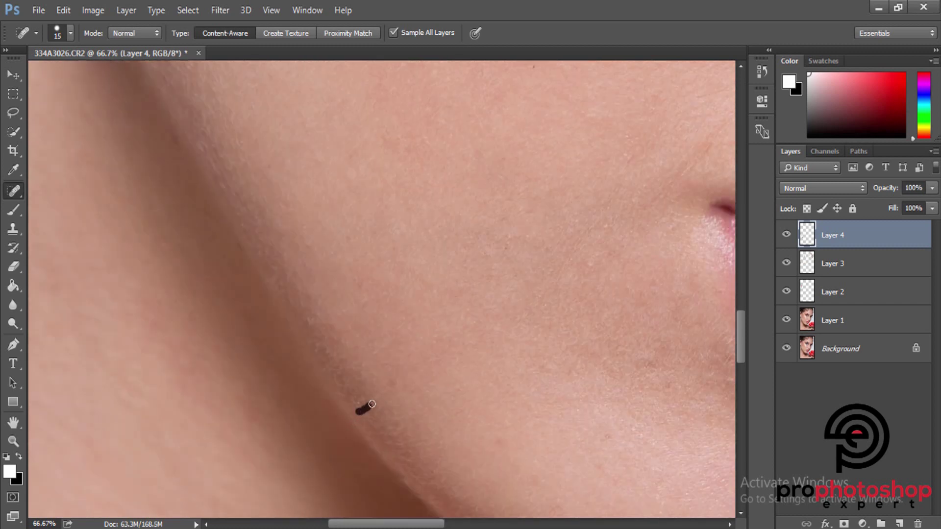
{"action": "key", "text": "ctrl+minus"}
{"action": "scroll", "coordinate": [326, 319], "scroll_direction": "up", "scroll_amount": 3}
{"action": "key", "text": "bracketright"}
{"action": "key", "text": "bracketright"}
{"action": "left_click_drag", "start_coordinate": [320, 265], "coordinate": [321, 250]}
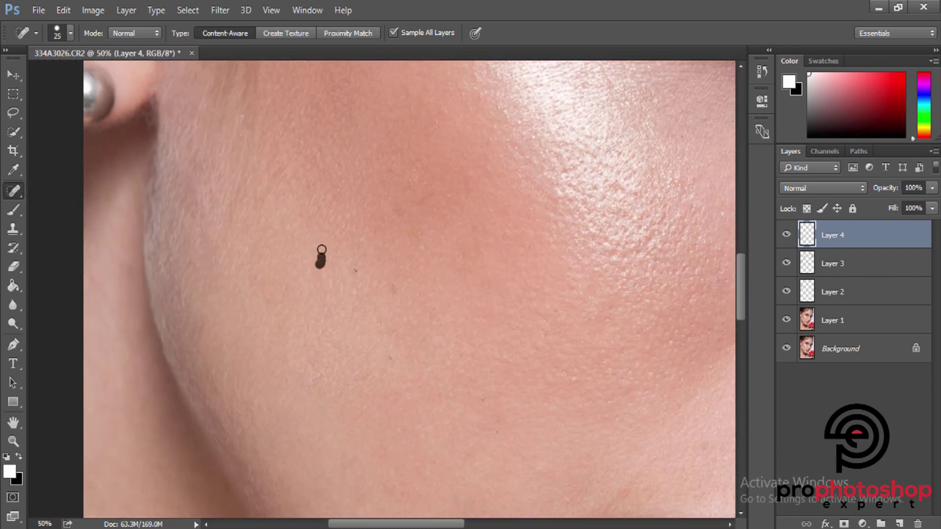
{"action": "left_click_drag", "start_coordinate": [230, 221], "coordinate": [236, 177]}
Step: Remove the stray hair strand near the ear and heal spots along the ear crease
{"action": "scroll", "coordinate": [218, 256], "scroll_direction": "up", "scroll_amount": 2}
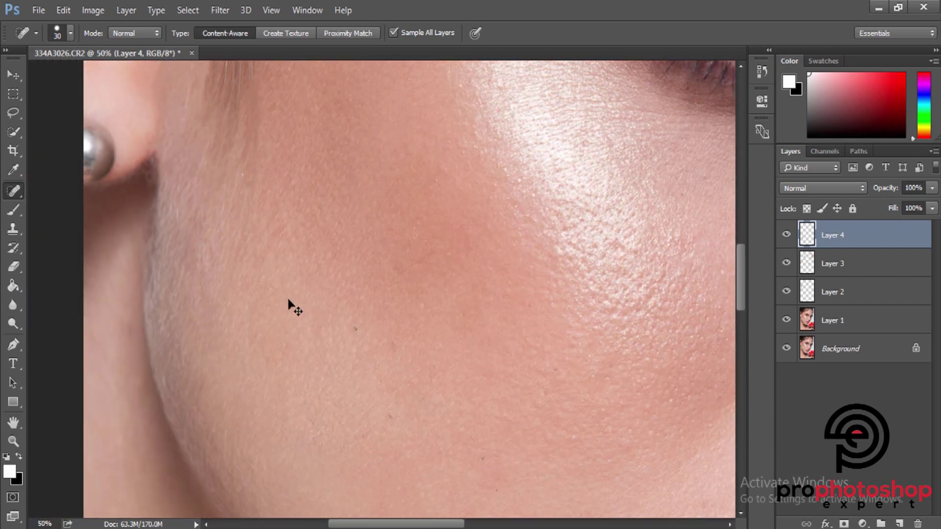
{"action": "scroll", "coordinate": [288, 300], "scroll_direction": "down", "scroll_amount": 1}
{"action": "scroll", "coordinate": [319, 300], "scroll_direction": "down", "scroll_amount": 1}
{"action": "scroll", "coordinate": [333, 314], "scroll_direction": "up", "scroll_amount": 1}
{"action": "scroll", "coordinate": [439, 320], "scroll_direction": "up", "scroll_amount": 1}
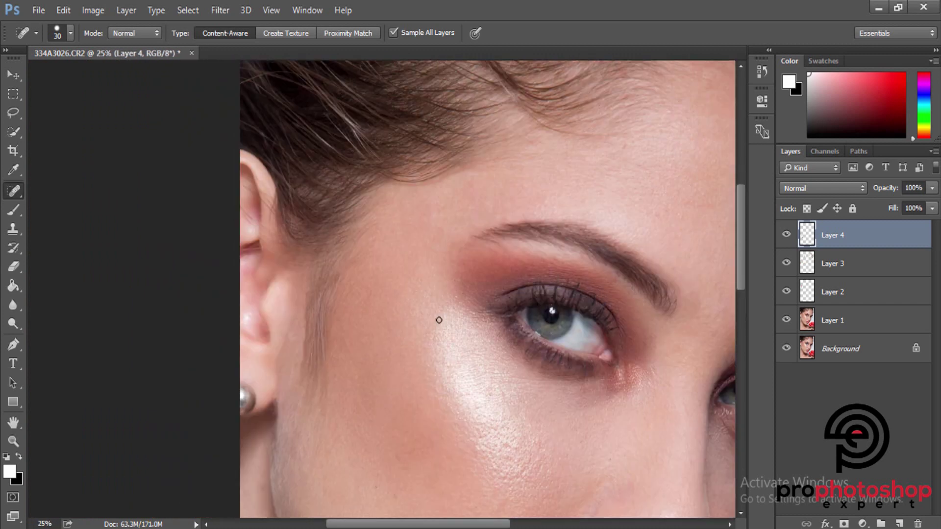
{"action": "scroll", "coordinate": [439, 320], "scroll_direction": "up", "scroll_amount": 1}
{"action": "scroll", "coordinate": [427, 392], "scroll_direction": "left", "scroll_amount": 2}
{"action": "scroll", "coordinate": [405, 441], "scroll_direction": "up", "scroll_amount": 2}
{"action": "scroll", "coordinate": [363, 373], "scroll_direction": "up", "scroll_amount": 1}
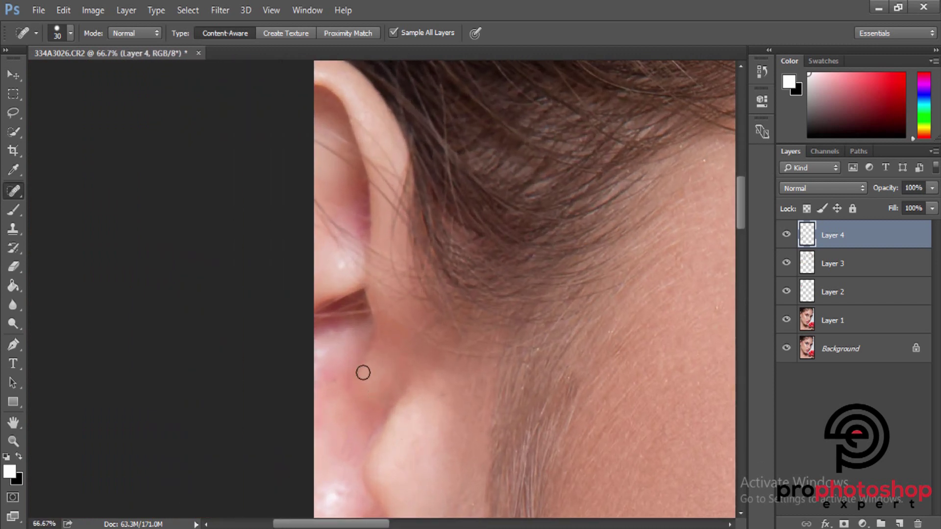
{"action": "scroll", "coordinate": [362, 373], "scroll_direction": "up", "scroll_amount": 1}
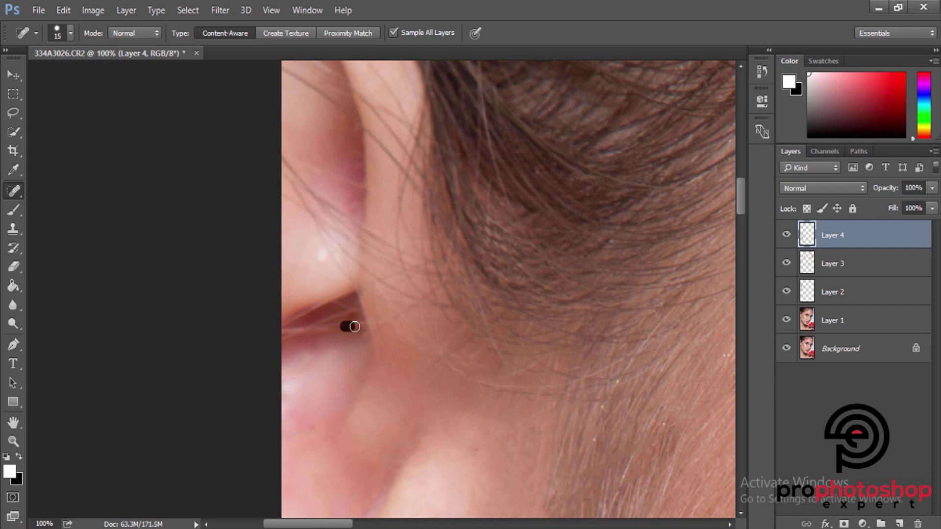
{"action": "left_click_drag", "start_coordinate": [354, 327], "coordinate": [363, 327]}
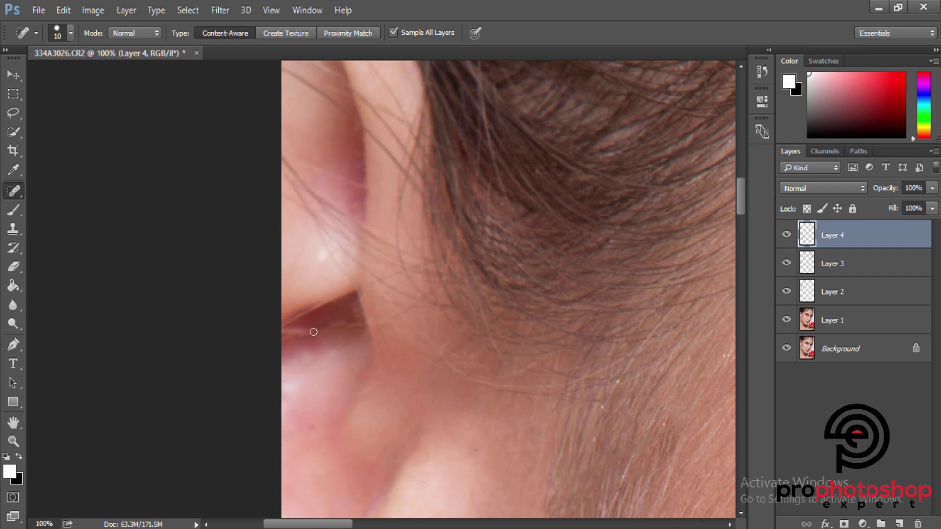
{"action": "left_click_drag", "start_coordinate": [313, 325], "coordinate": [262, 357]}
{"action": "mouse_move", "coordinate": [286, 327]}
{"action": "left_mouse_down"}
{"action": "mouse_move", "coordinate": [358, 325]}
{"action": "mouse_move", "coordinate": [354, 312]}
{"action": "mouse_move", "coordinate": [279, 325]}
{"action": "mouse_move", "coordinate": [346, 295]}
{"action": "mouse_move", "coordinate": [296, 317]}
{"action": "left_mouse_up"}
Step: Heal the remaining dark dots around the ear crease, adjusting brush size between strokes
{"action": "key", "text": "bracketleft"}
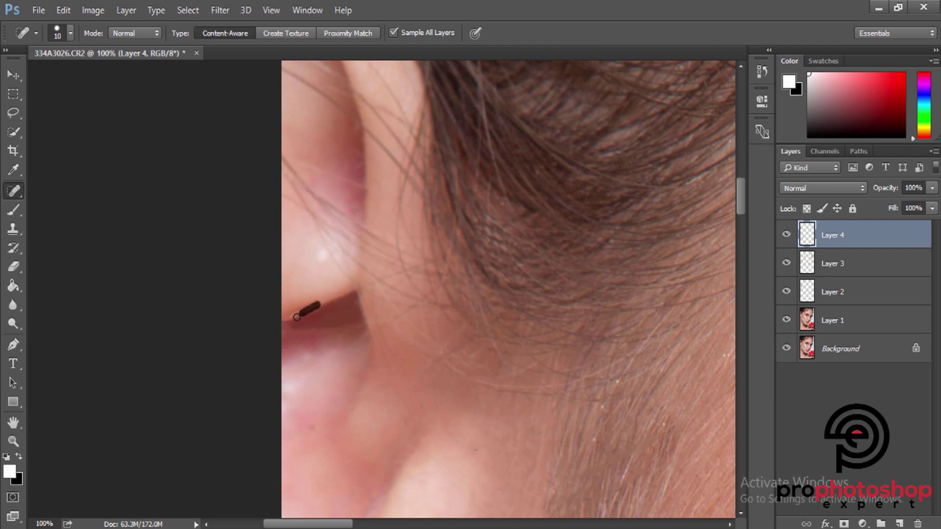
{"action": "key", "text": "bracketright"}
{"action": "scroll", "coordinate": [417, 361], "scroll_direction": "up", "scroll_amount": 1}
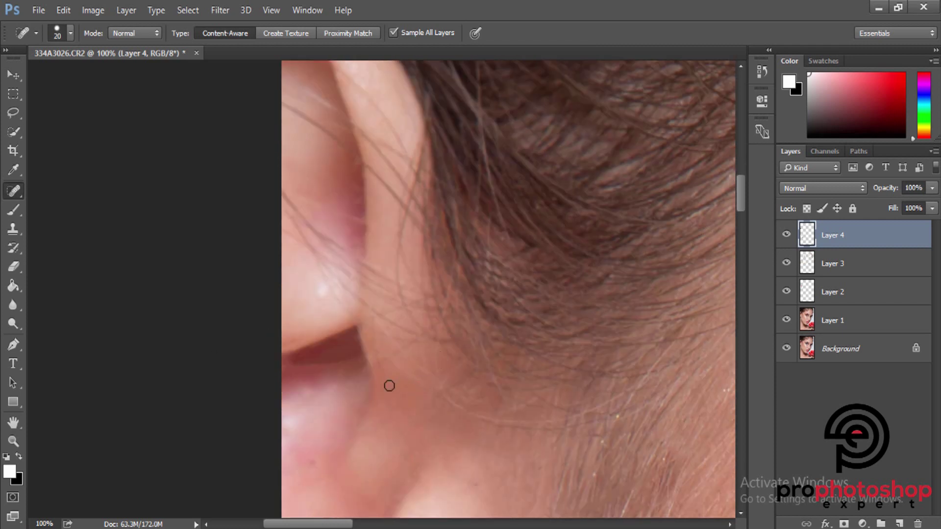
{"action": "mouse_move", "coordinate": [380, 364]}
{"action": "left_mouse_down"}
{"action": "mouse_move", "coordinate": [398, 349]}
{"action": "mouse_move", "coordinate": [423, 367]}
{"action": "mouse_move", "coordinate": [423, 337]}
{"action": "left_mouse_up"}
{"action": "mouse_move", "coordinate": [420, 369]}
{"action": "left_mouse_down"}
{"action": "mouse_move", "coordinate": [425, 353]}
{"action": "mouse_move", "coordinate": [412, 340]}
{"action": "mouse_move", "coordinate": [430, 387]}
{"action": "left_mouse_up"}
{"action": "key", "text": "bracketright"}
{"action": "mouse_move", "coordinate": [361, 353]}
{"action": "left_mouse_down"}
{"action": "mouse_move", "coordinate": [356, 323]}
{"action": "mouse_move", "coordinate": [374, 370]}
{"action": "mouse_move", "coordinate": [347, 357]}
{"action": "left_mouse_up"}
{"action": "key", "text": "bracketright"}
{"action": "scroll", "coordinate": [360, 373], "scroll_direction": "up", "scroll_amount": 1}
{"action": "key", "text": "bracketleft"}
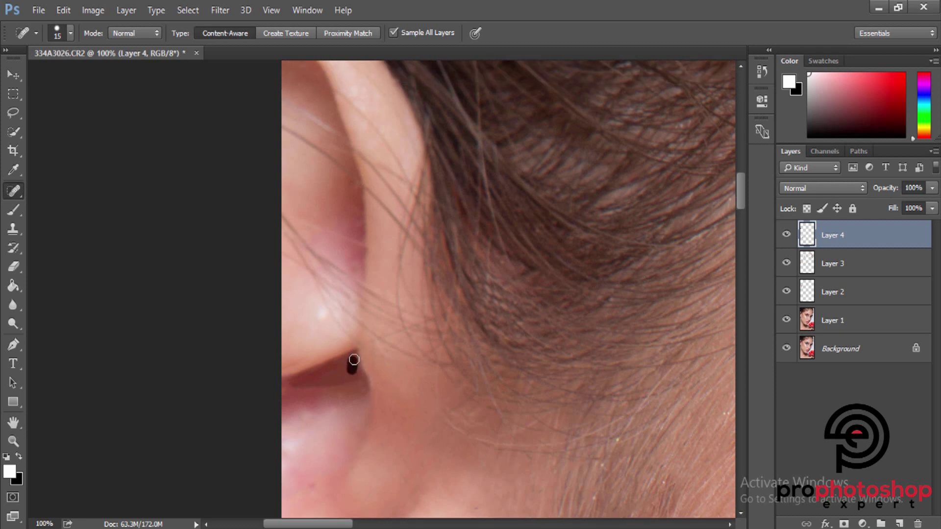
Step: Add a new empty layer above Layer 4 and heal a small spot on the ear
{"action": "left_click", "coordinate": [900, 524]}
{"action": "scroll", "coordinate": [341, 367], "scroll_direction": "up", "scroll_amount": 2}
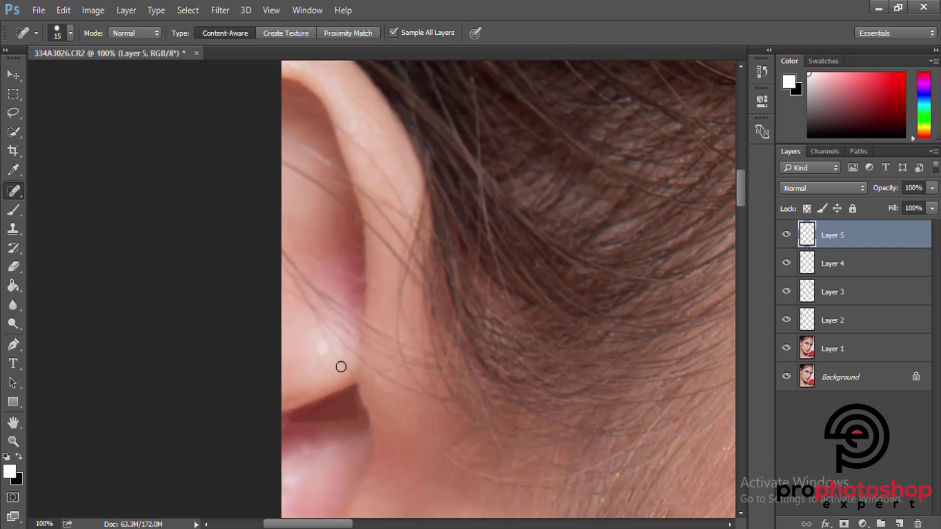
{"action": "left_click_drag", "start_coordinate": [333, 349], "coordinate": [349, 372]}
{"action": "scroll", "coordinate": [495, 367], "scroll_direction": "down", "scroll_amount": 2}
{"action": "scroll", "coordinate": [495, 368], "scroll_direction": "down", "scroll_amount": 1}
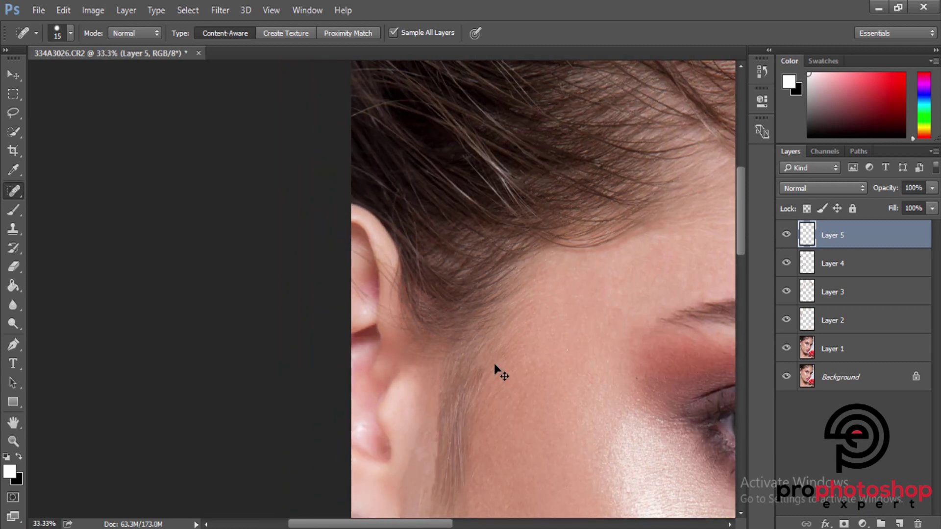
{"action": "scroll", "coordinate": [495, 367], "scroll_direction": "down", "scroll_amount": 1}
{"action": "scroll", "coordinate": [495, 367], "scroll_direction": "up", "scroll_amount": 1}
{"action": "scroll", "coordinate": [495, 368], "scroll_direction": "up", "scroll_amount": 1}
{"action": "scroll", "coordinate": [495, 368], "scroll_direction": "up", "scroll_amount": 2}
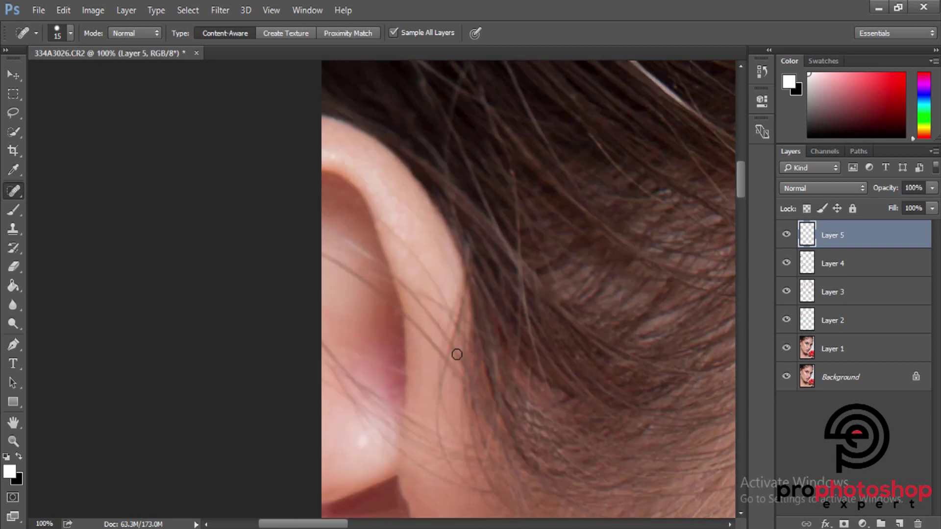
Step: Switch to the Clone Stamp and sample clean ear skin as the clone source
{"action": "left_click", "coordinate": [16, 234]}
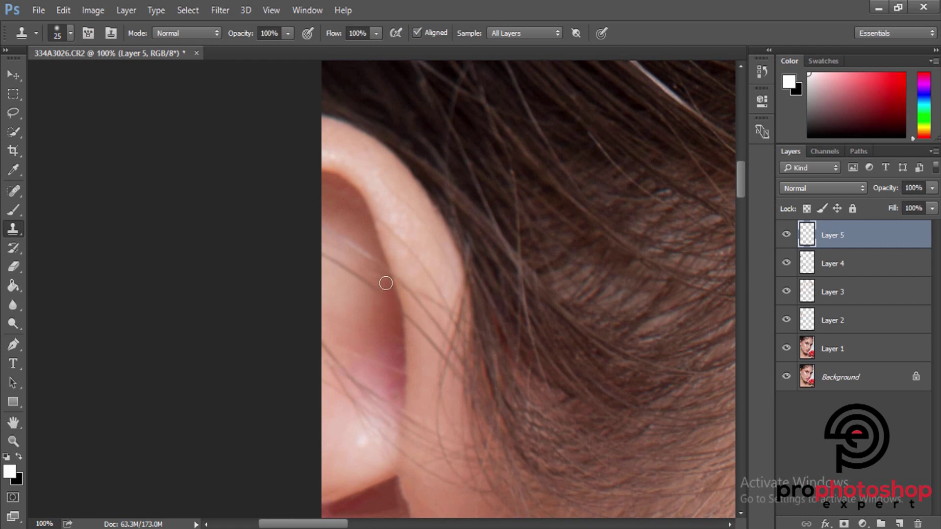
{"action": "left_click", "coordinate": [375, 299], "text": "alt"}
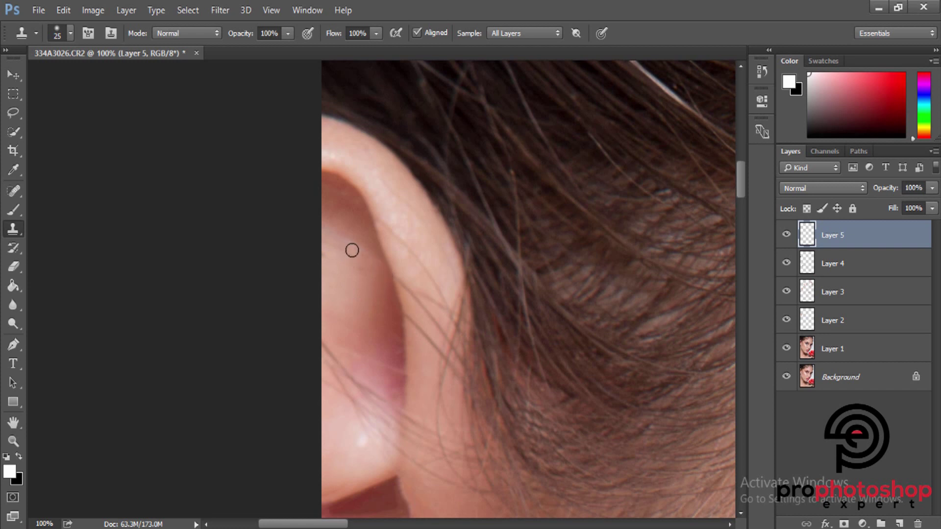
{"action": "scroll", "coordinate": [392, 314], "scroll_direction": "down", "scroll_amount": 1}
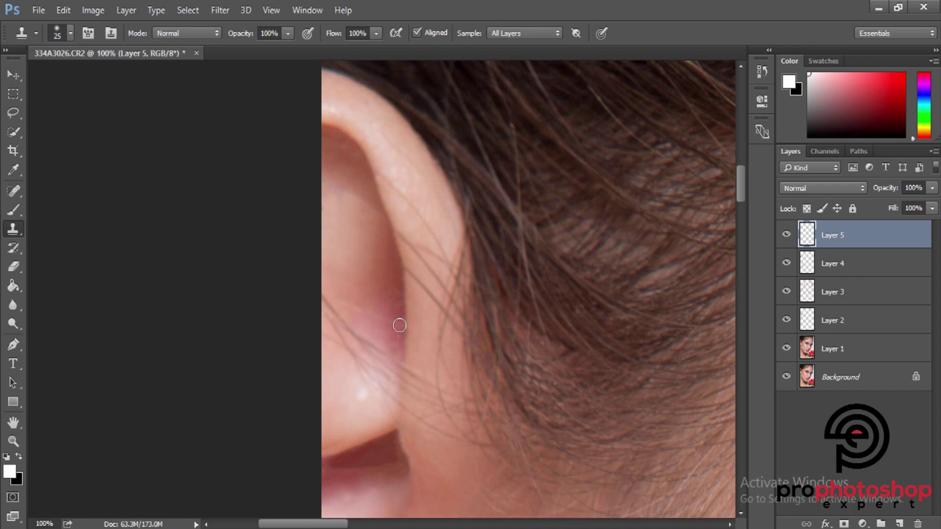
{"action": "scroll", "coordinate": [383, 319], "scroll_direction": "down", "scroll_amount": 1}
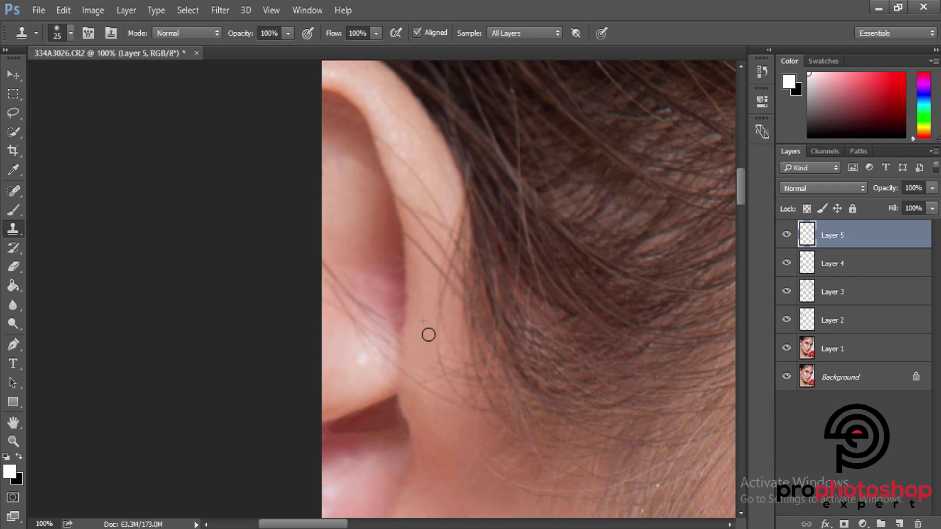
{"action": "left_click", "coordinate": [388, 362], "text": "alt"}
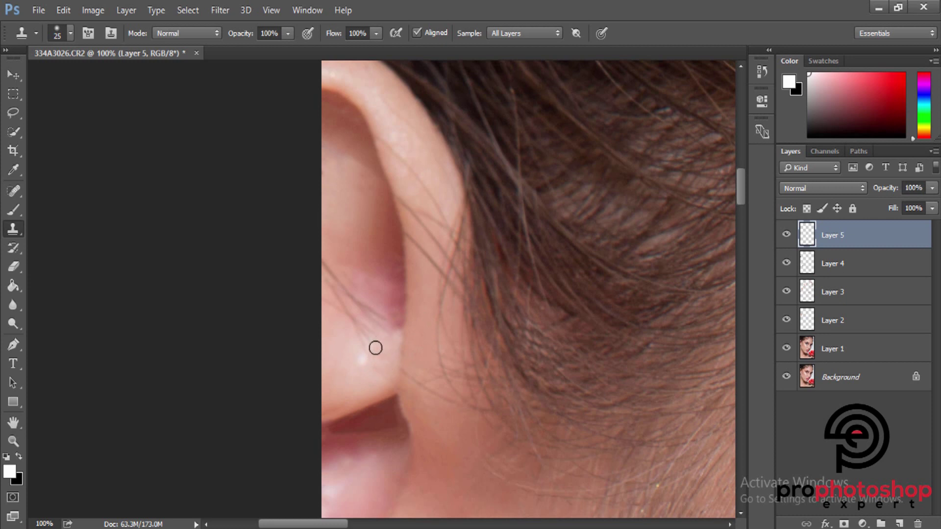
{"action": "scroll", "coordinate": [375, 348], "scroll_direction": "up", "scroll_amount": 1}
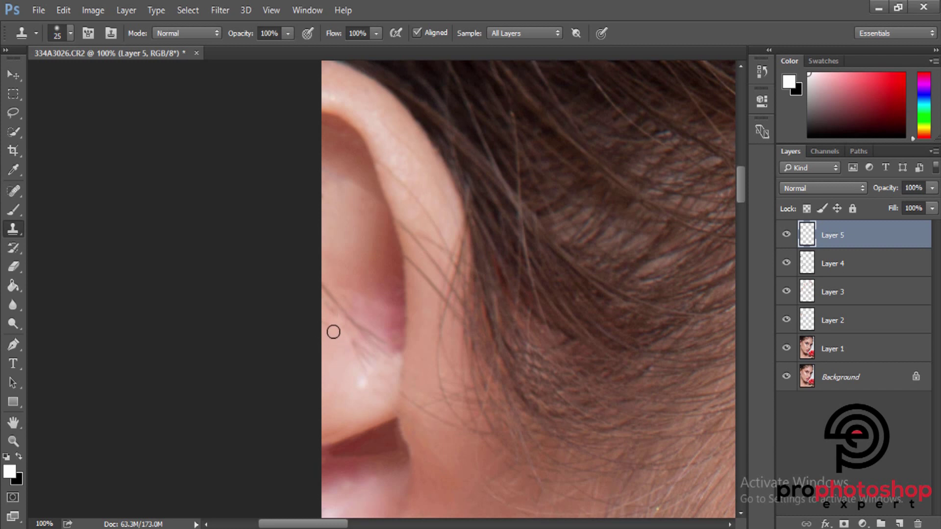
Step: Clone clean skin over the ear edge, the dark crease and crossing hair strands
{"action": "mouse_move", "coordinate": [324, 294]}
{"action": "left_mouse_down"}
{"action": "mouse_move", "coordinate": [341, 331]}
{"action": "mouse_move", "coordinate": [332, 294]}
{"action": "left_mouse_up"}
{"action": "left_click", "coordinate": [340, 330], "text": "alt"}
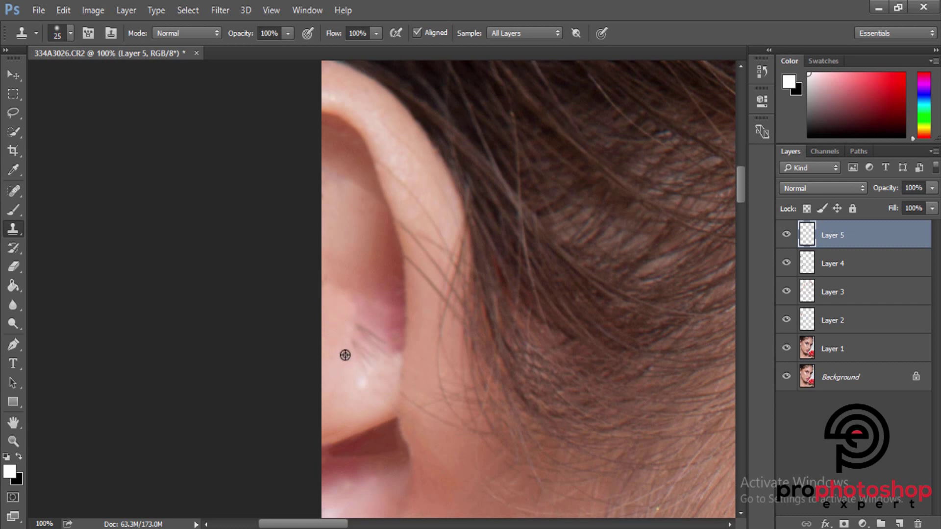
{"action": "mouse_move", "coordinate": [355, 349]}
{"action": "left_mouse_down"}
{"action": "mouse_move", "coordinate": [356, 336]}
{"action": "mouse_move", "coordinate": [361, 355]}
{"action": "mouse_move", "coordinate": [372, 344]}
{"action": "mouse_move", "coordinate": [368, 365]}
{"action": "mouse_move", "coordinate": [380, 345]}
{"action": "left_mouse_up"}
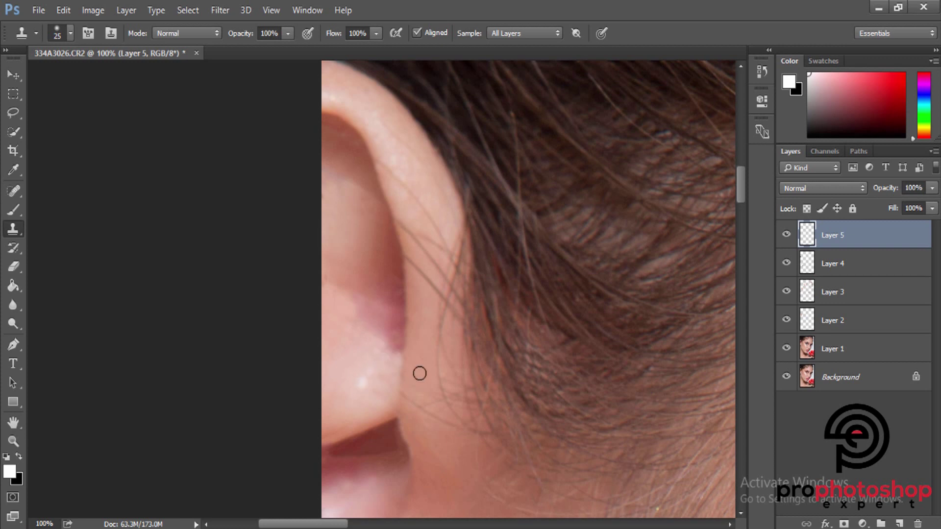
{"action": "scroll", "coordinate": [420, 370], "scroll_direction": "up", "scroll_amount": 2}
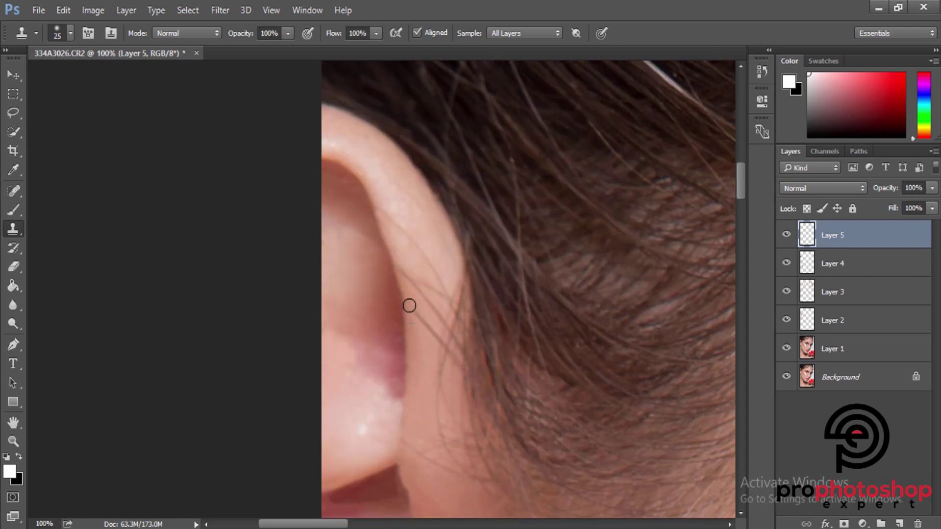
{"action": "mouse_move", "coordinate": [409, 306]}
{"action": "left_mouse_down"}
{"action": "mouse_move", "coordinate": [420, 311]}
{"action": "mouse_move", "coordinate": [424, 362]}
{"action": "left_mouse_up"}
Step: Resample skin beside the ear and clone up the ear edge and just below the ear
{"action": "left_click", "coordinate": [403, 255], "text": "alt"}
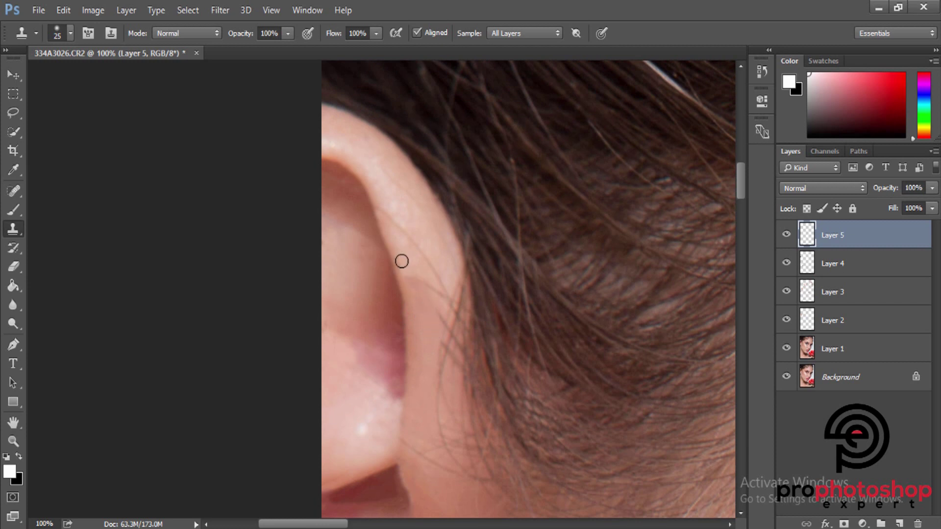
{"action": "left_click", "coordinate": [414, 292], "text": "alt"}
{"action": "left_click", "coordinate": [404, 275]}
{"action": "left_click_drag", "start_coordinate": [437, 321], "coordinate": [440, 294]}
{"action": "scroll", "coordinate": [420, 290], "scroll_direction": "down", "scroll_amount": 5}
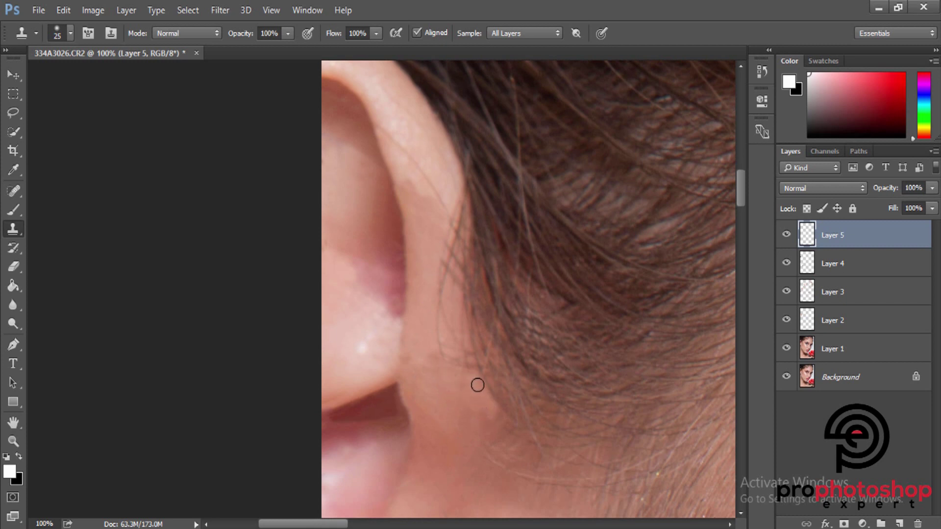
{"action": "left_click_drag", "start_coordinate": [448, 374], "coordinate": [445, 365]}
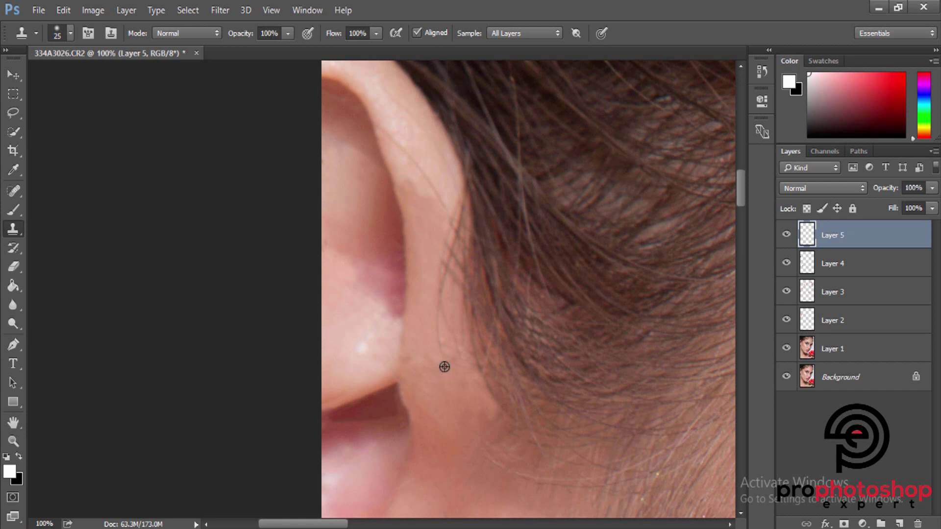
{"action": "left_click", "coordinate": [444, 367], "text": "alt"}
{"action": "scroll", "coordinate": [441, 364], "scroll_direction": "up", "scroll_amount": 1}
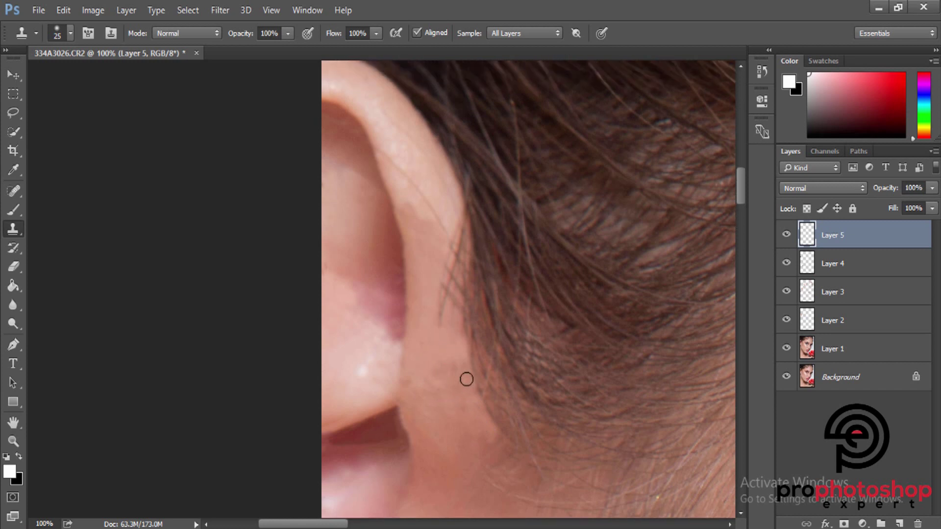
{"action": "scroll", "coordinate": [460, 388], "scroll_direction": "up", "scroll_amount": 1}
{"action": "scroll", "coordinate": [444, 385], "scroll_direction": "up", "scroll_amount": 1}
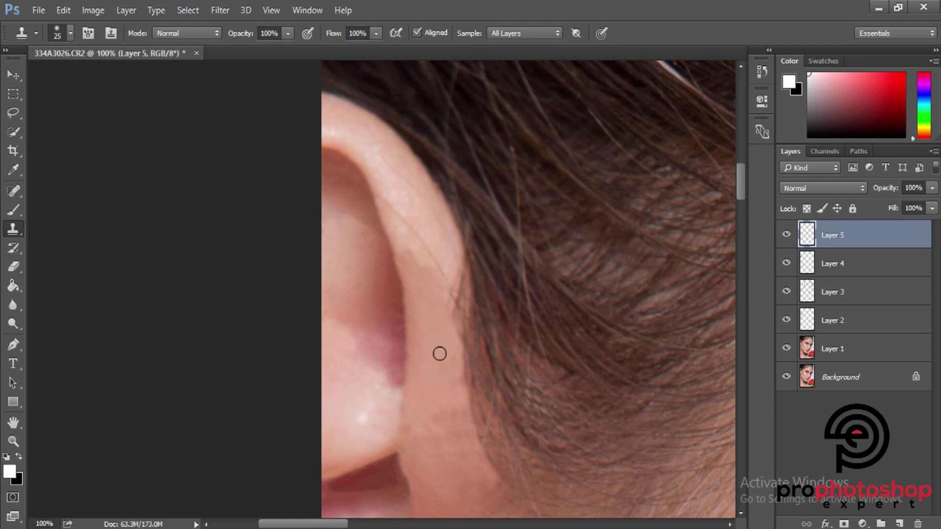
{"action": "scroll", "coordinate": [451, 375], "scroll_direction": "up", "scroll_amount": 1}
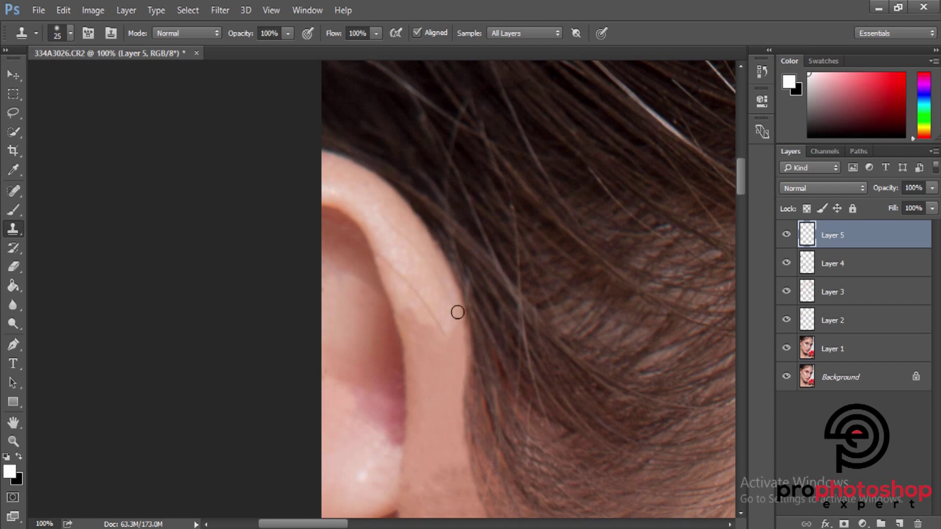
{"action": "scroll", "coordinate": [450, 355], "scroll_direction": "up", "scroll_amount": 1}
{"action": "scroll", "coordinate": [498, 314], "scroll_direction": "down", "scroll_amount": 1}
{"action": "scroll", "coordinate": [496, 314], "scroll_direction": "down", "scroll_amount": 1}
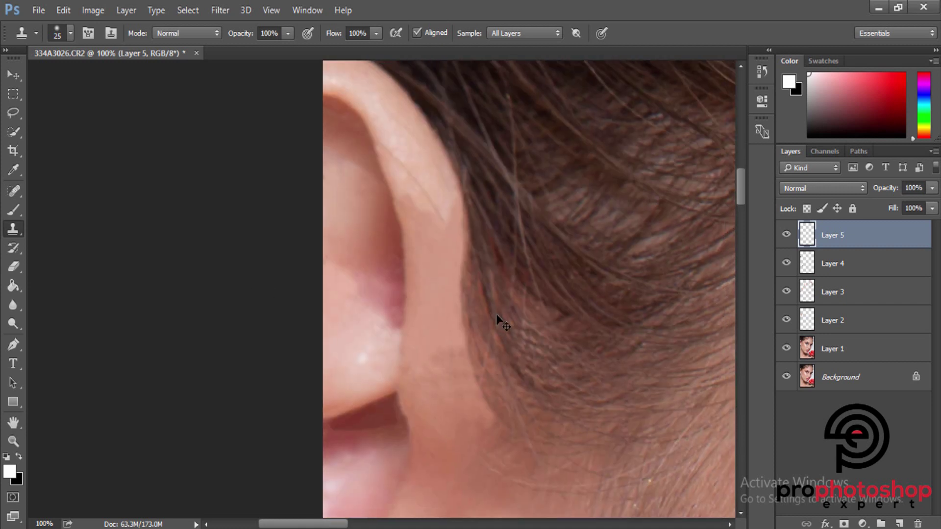
{"action": "scroll", "coordinate": [497, 314], "scroll_direction": "down", "scroll_amount": 1}
{"action": "scroll", "coordinate": [546, 370], "scroll_direction": "down", "scroll_amount": 1}
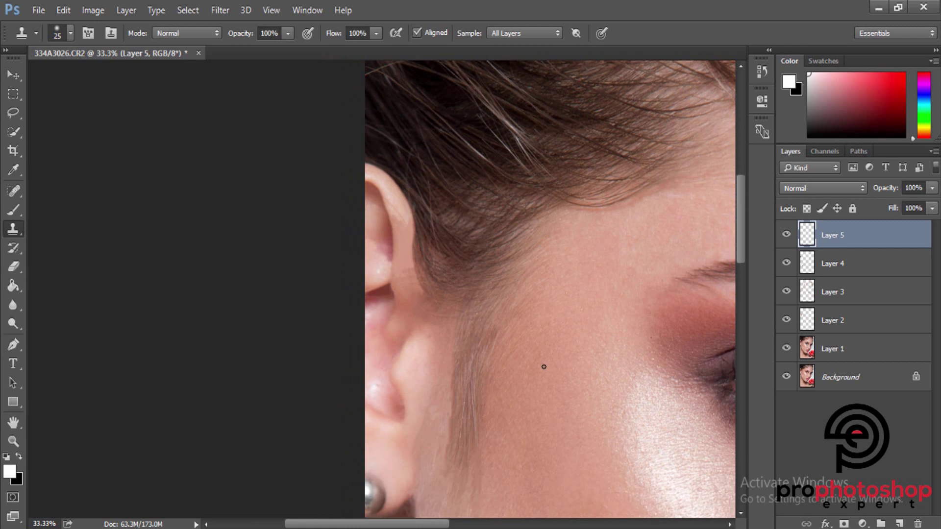
Step: Merge Layers 1 through 5 into a single layer
{"action": "left_click", "coordinate": [841, 349], "text": "shift"}
{"action": "right_click", "coordinate": [842, 349]}
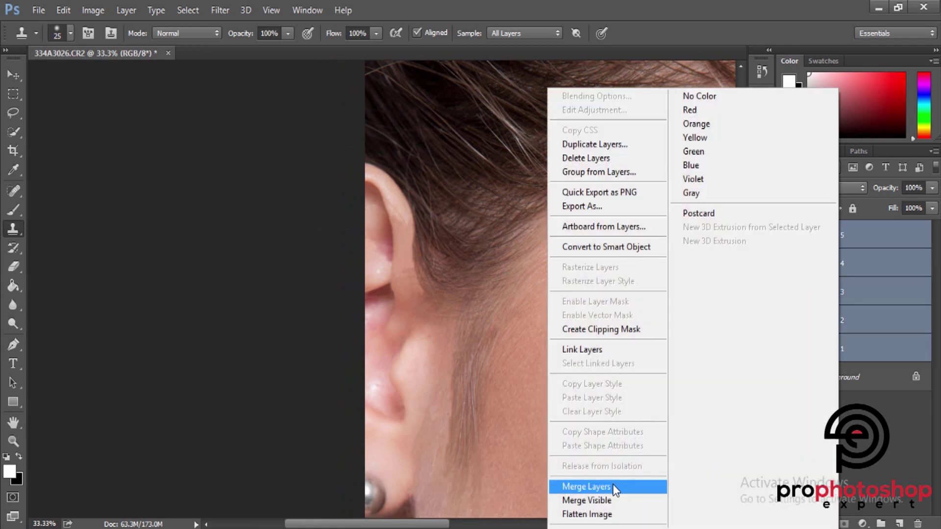
{"action": "left_click", "coordinate": [612, 485]}
{"action": "scroll", "coordinate": [693, 307], "scroll_direction": "up", "scroll_amount": 1}
{"action": "scroll", "coordinate": [424, 361], "scroll_direction": "up", "scroll_amount": 1}
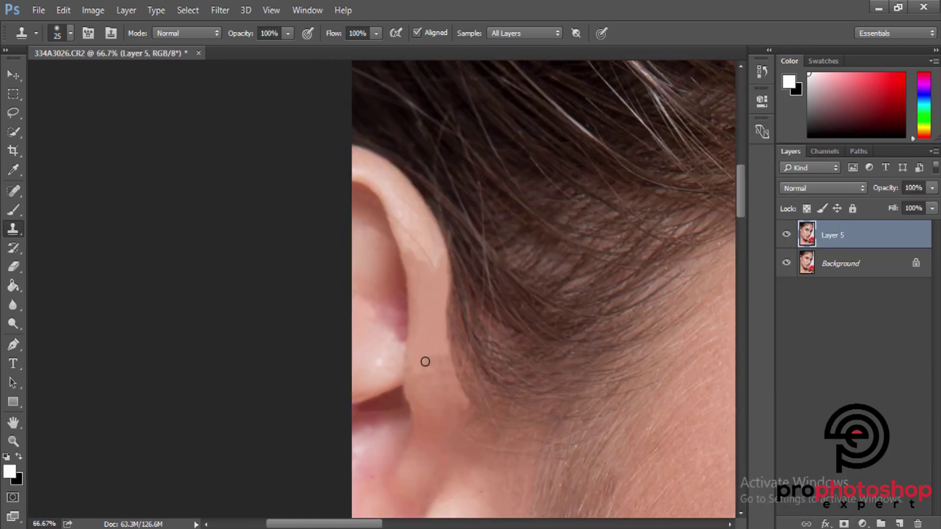
{"action": "scroll", "coordinate": [424, 361], "scroll_direction": "up", "scroll_amount": 1}
Step: Heal the blemishes along the ear rim with a smaller Spot Healing Brush
{"action": "left_click", "coordinate": [13, 190]}
{"action": "scroll", "coordinate": [611, 280], "scroll_direction": "up", "scroll_amount": 1}
{"action": "key", "text": "bracketleft"}
{"action": "key", "text": "bracketleft"}
{"action": "left_click_drag", "start_coordinate": [559, 357], "coordinate": [433, 200]}
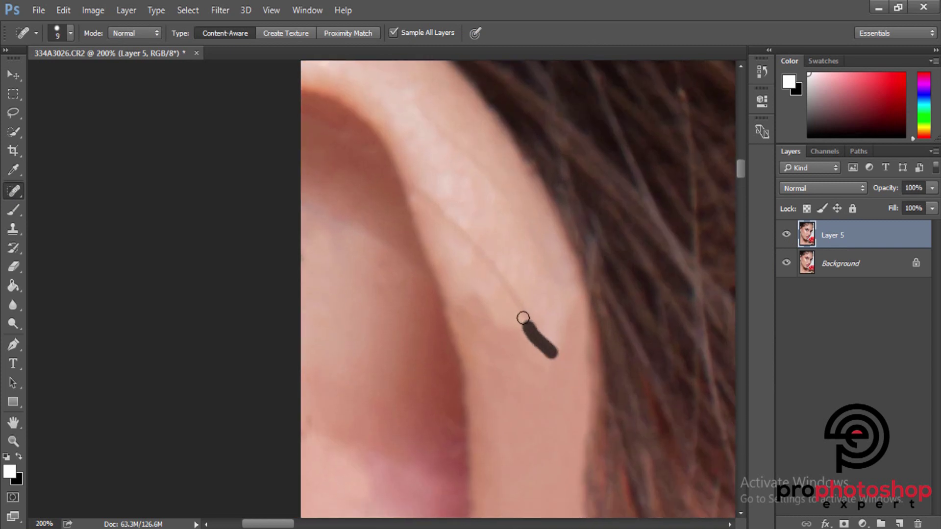
{"action": "left_click_drag", "start_coordinate": [423, 120], "coordinate": [451, 142]}
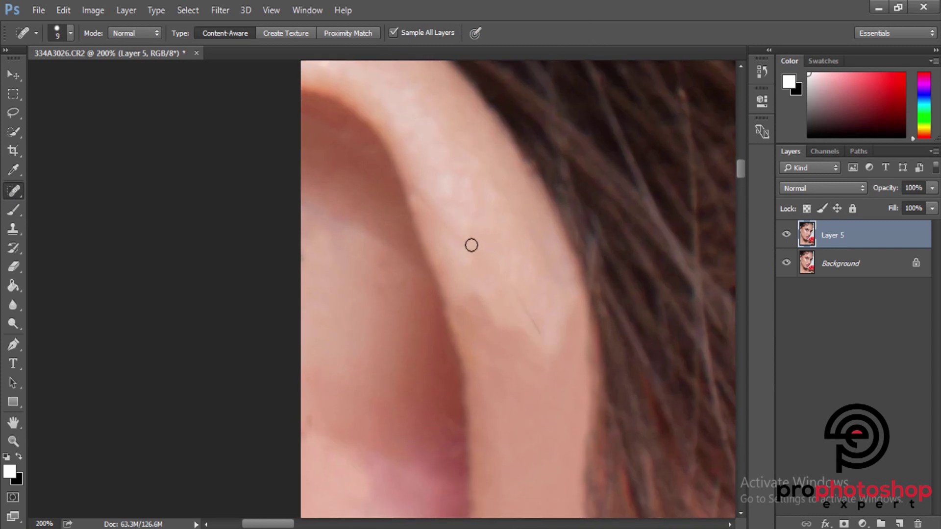
{"action": "left_click_drag", "start_coordinate": [471, 244], "coordinate": [423, 194]}
{"action": "left_click_drag", "start_coordinate": [524, 302], "coordinate": [553, 348]}
{"action": "scroll", "coordinate": [558, 359], "scroll_direction": "down", "scroll_amount": 3}
{"action": "scroll", "coordinate": [558, 360], "scroll_direction": "down", "scroll_amount": 3}
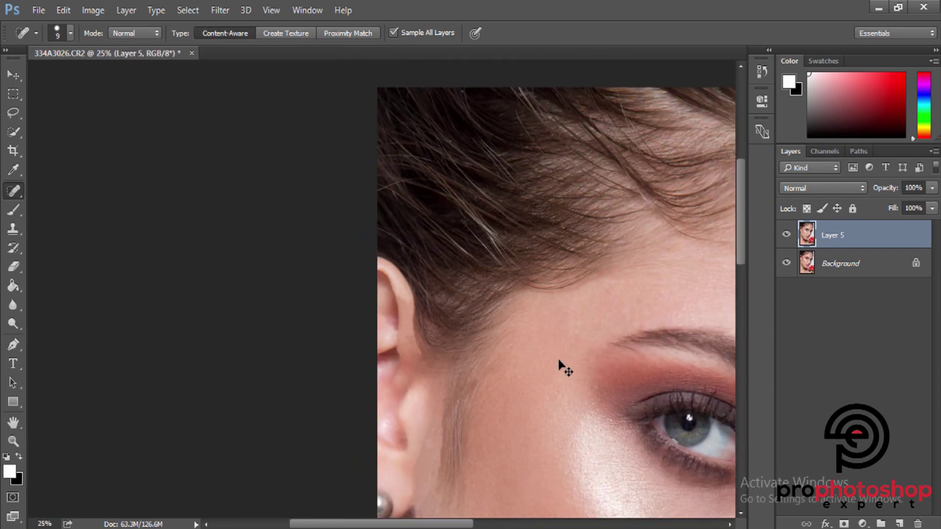
{"action": "scroll", "coordinate": [558, 360], "scroll_direction": "down", "scroll_amount": 2}
{"action": "scroll", "coordinate": [558, 360], "scroll_direction": "down", "scroll_amount": 1}
Step: Zoom in on the neck and heal away the collarbone mole and the small neck mole
{"action": "left_click", "coordinate": [13, 441]}
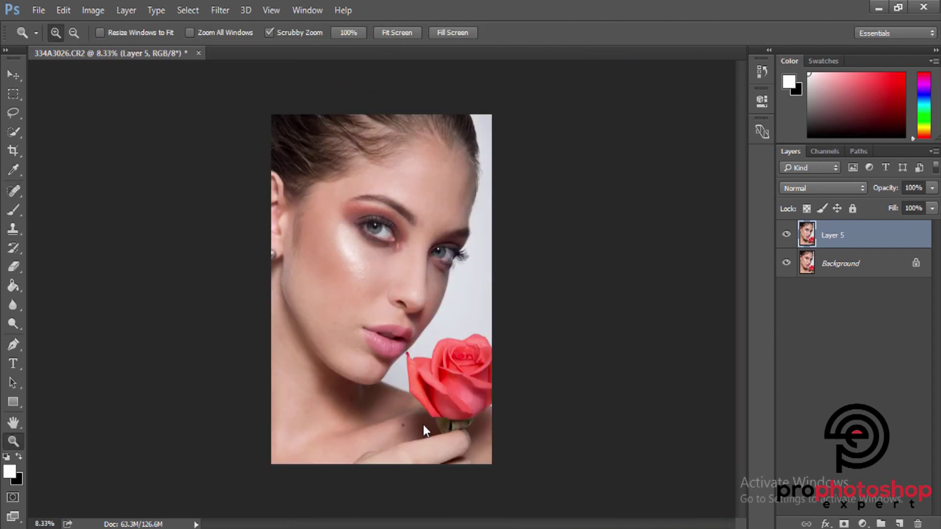
{"action": "left_click", "coordinate": [427, 431]}
{"action": "left_click", "coordinate": [277, 420]}
{"action": "left_click", "coordinate": [13, 190]}
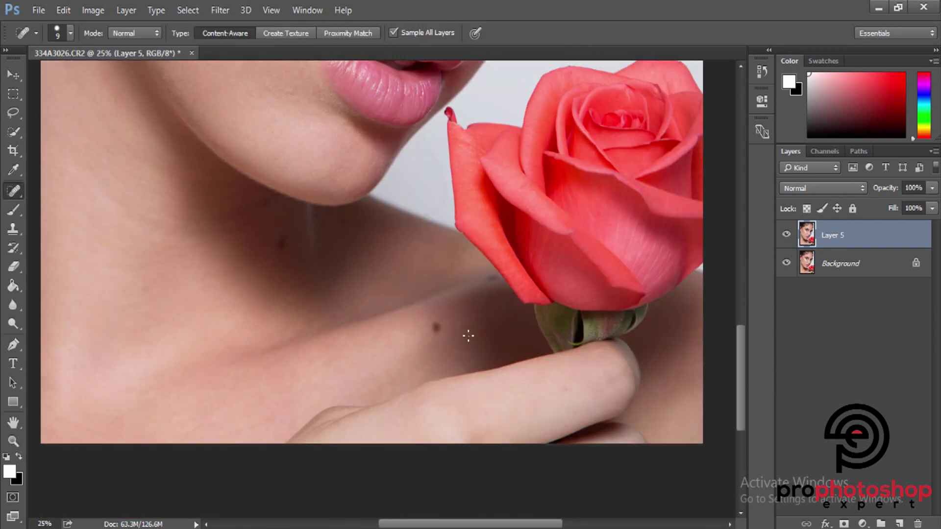
{"action": "key", "text": "bracketright"}
{"action": "key", "text": "bracketright"}
{"action": "left_click_drag", "start_coordinate": [434, 326], "coordinate": [449, 314]}
{"action": "key", "text": "bracketright"}
{"action": "left_click", "coordinate": [281, 244]}
Step: Zoom out to check the neck, then zoom and pan toward the eyes
{"action": "key", "text": "ctrl+minus"}
{"action": "key", "text": "ctrl+plus"}
{"action": "scroll", "coordinate": [248, 305], "scroll_direction": "down", "scroll_amount": 2}
{"action": "key", "text": "ctrl+minus"}
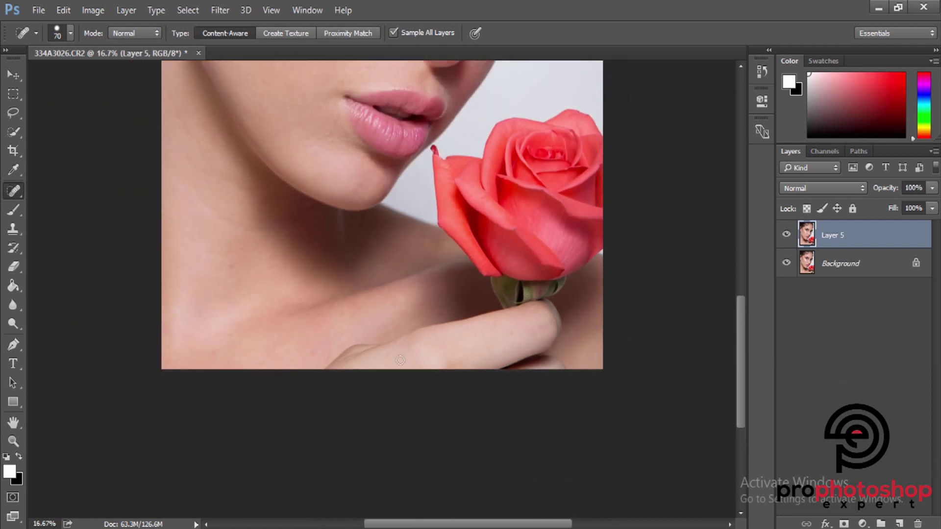
{"action": "scroll", "coordinate": [400, 360], "scroll_direction": "up", "scroll_amount": 3}
{"action": "key", "text": "ctrl+plus"}
{"action": "scroll", "coordinate": [530, 327], "scroll_direction": "up", "scroll_amount": 2}
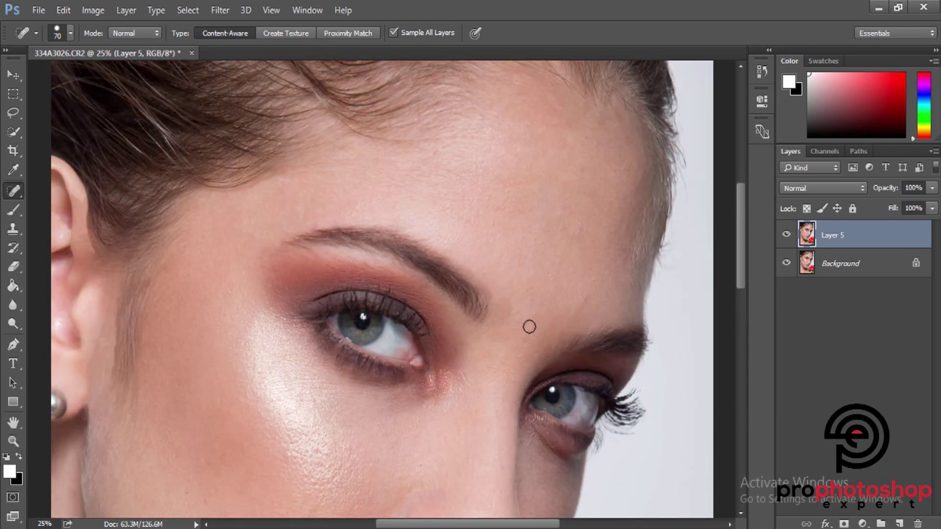
{"action": "scroll", "coordinate": [530, 327], "scroll_direction": "up", "scroll_amount": 1}
{"action": "scroll", "coordinate": [530, 327], "scroll_direction": "right", "scroll_amount": 4}
{"action": "scroll", "coordinate": [530, 327], "scroll_direction": "right", "scroll_amount": 1}
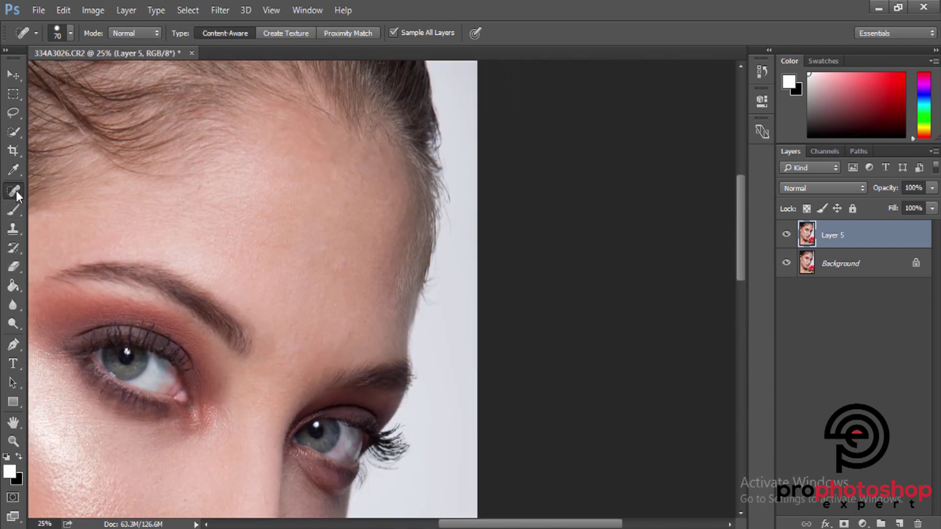
Step: Add a new layer for cloning from sampled pixels and size the brush at the temple hairline
{"action": "left_click", "coordinate": [15, 235]}
{"action": "key", "text": "ctrl+plus"}
{"action": "left_click", "coordinate": [900, 524]}
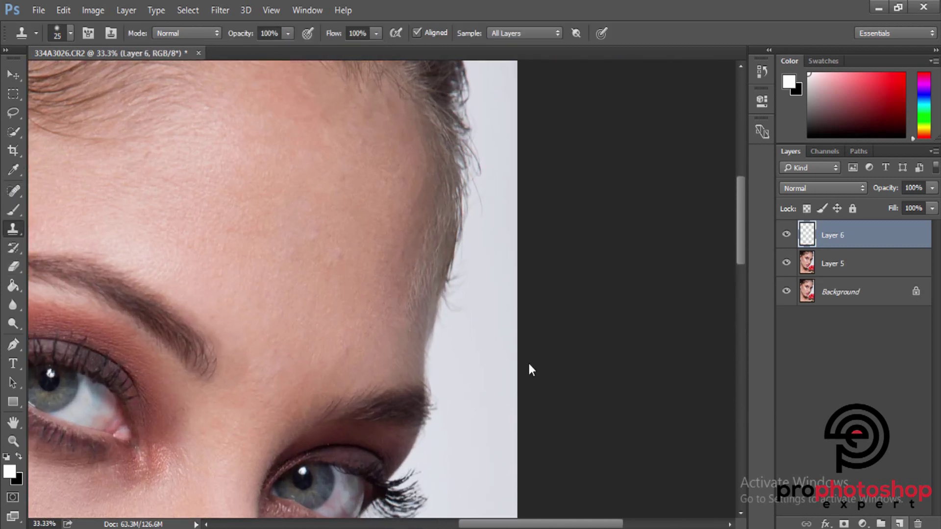
{"action": "key", "text": "bracketright"}
{"action": "scroll", "coordinate": [490, 353], "scroll_direction": "down", "scroll_amount": 3}
{"action": "key", "text": "ctrl+plus"}
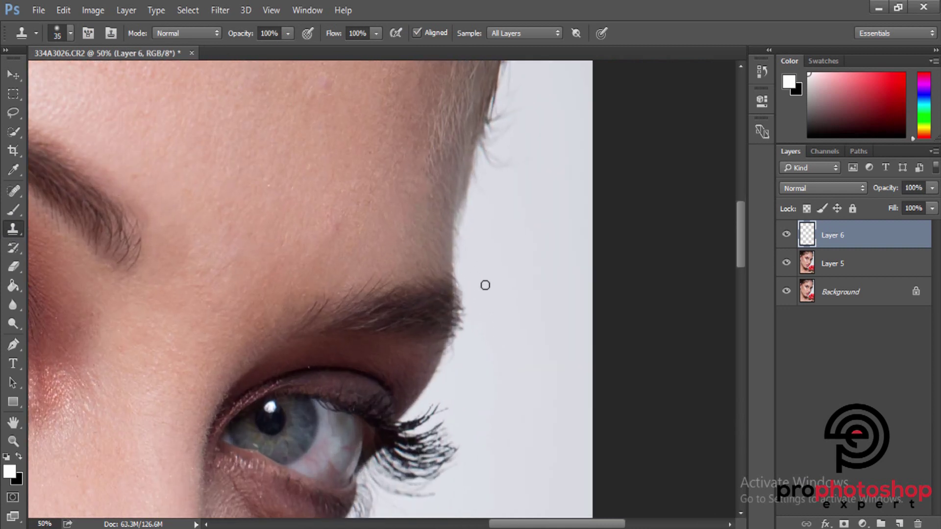
{"action": "scroll", "coordinate": [485, 286], "scroll_direction": "up", "scroll_amount": 2}
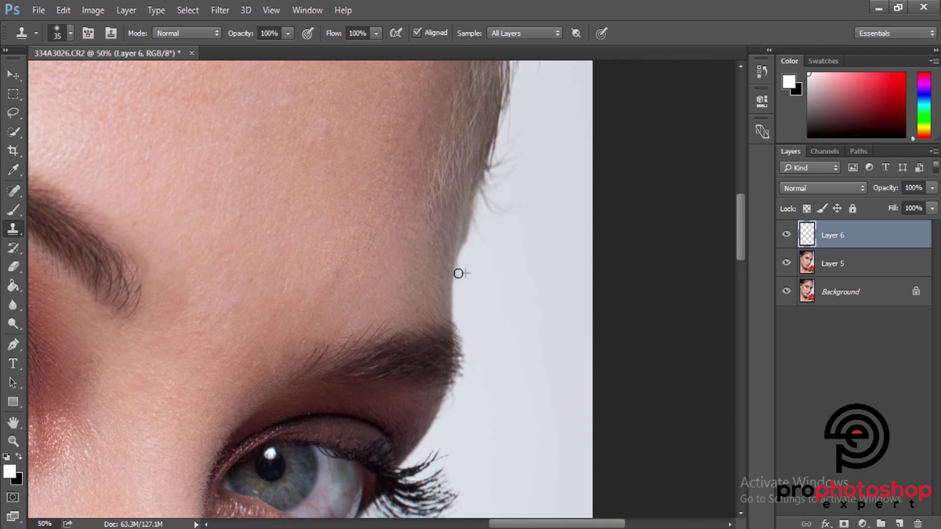
{"action": "scroll", "coordinate": [513, 300], "scroll_direction": "up", "scroll_amount": 4}
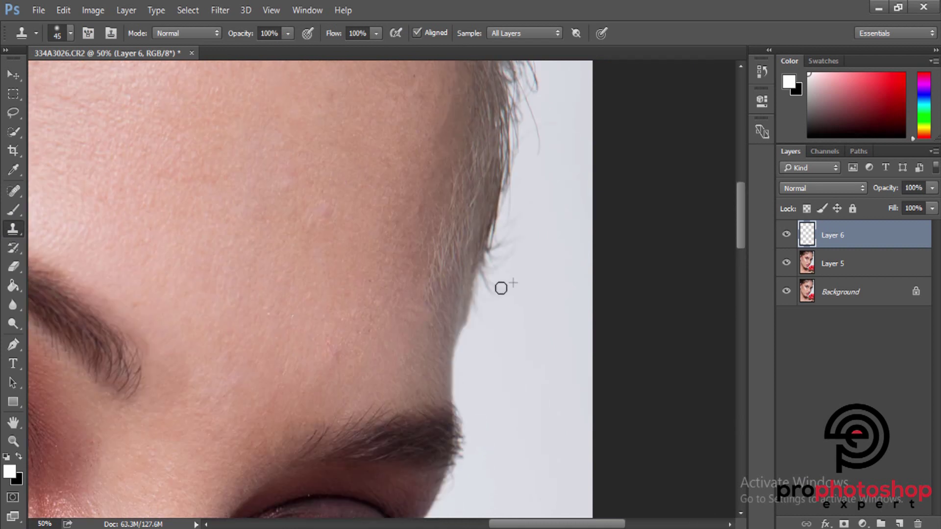
{"action": "key", "text": "bracketright"}
{"action": "key", "text": "bracketright"}
{"action": "key", "text": "bracketright"}
{"action": "key", "text": "bracketleft"}
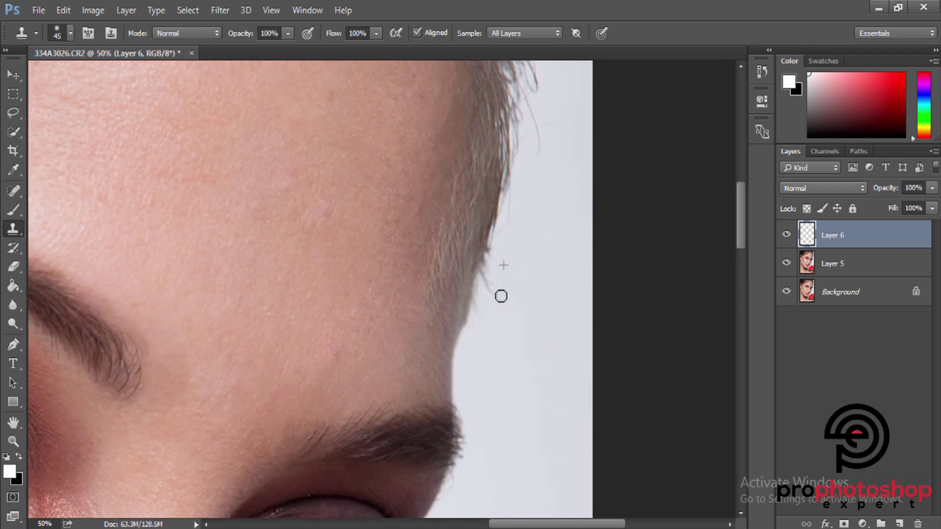
Step: Clone background over the stray hairs along the temple hairline, then zoom out to the whole portrait
{"action": "mouse_move", "coordinate": [492, 273]}
{"action": "left_mouse_down"}
{"action": "mouse_move", "coordinate": [491, 250]}
{"action": "mouse_move", "coordinate": [477, 317]}
{"action": "mouse_move", "coordinate": [468, 327]}
{"action": "mouse_move", "coordinate": [485, 273]}
{"action": "mouse_move", "coordinate": [460, 339]}
{"action": "mouse_move", "coordinate": [475, 301]}
{"action": "left_mouse_up"}
{"action": "scroll", "coordinate": [524, 274], "scroll_direction": "up", "scroll_amount": 2}
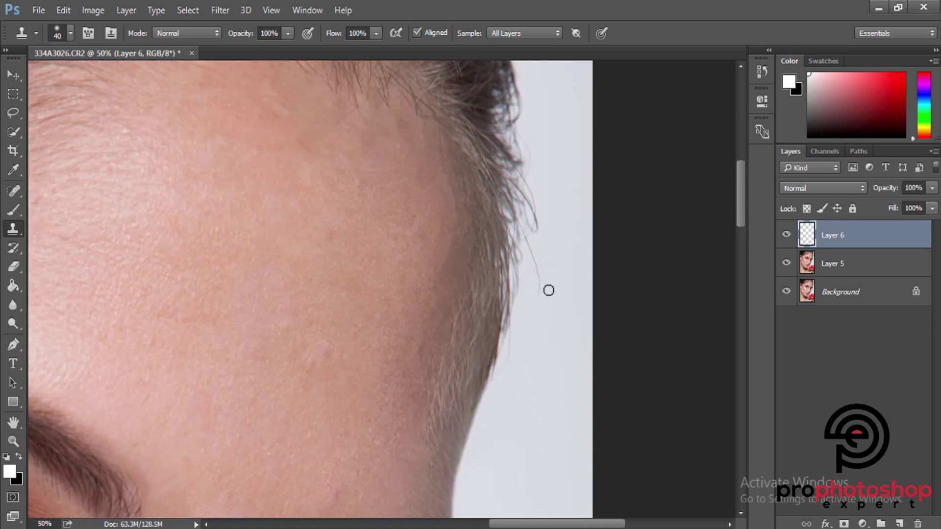
{"action": "scroll", "coordinate": [534, 343], "scroll_direction": "down", "scroll_amount": 2}
{"action": "scroll", "coordinate": [533, 338], "scroll_direction": "up", "scroll_amount": 1}
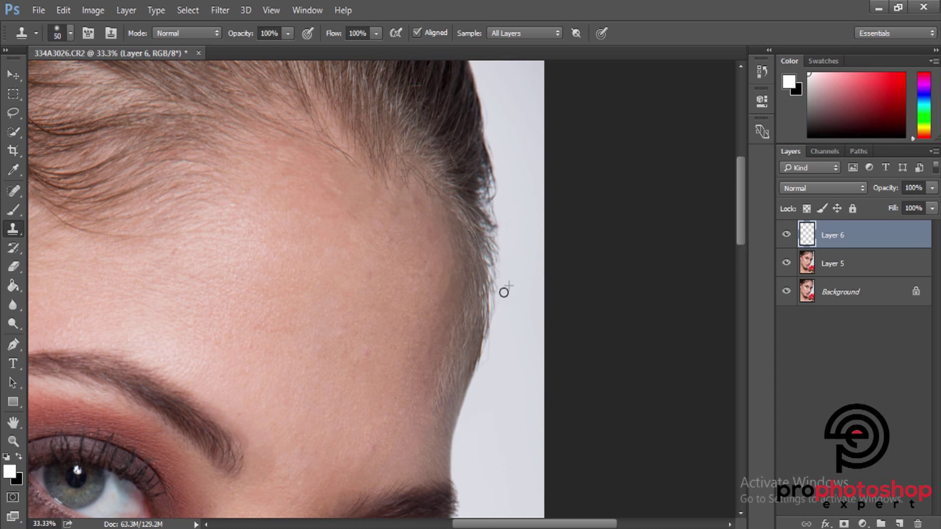
{"action": "left_click_drag", "start_coordinate": [499, 297], "coordinate": [492, 354]}
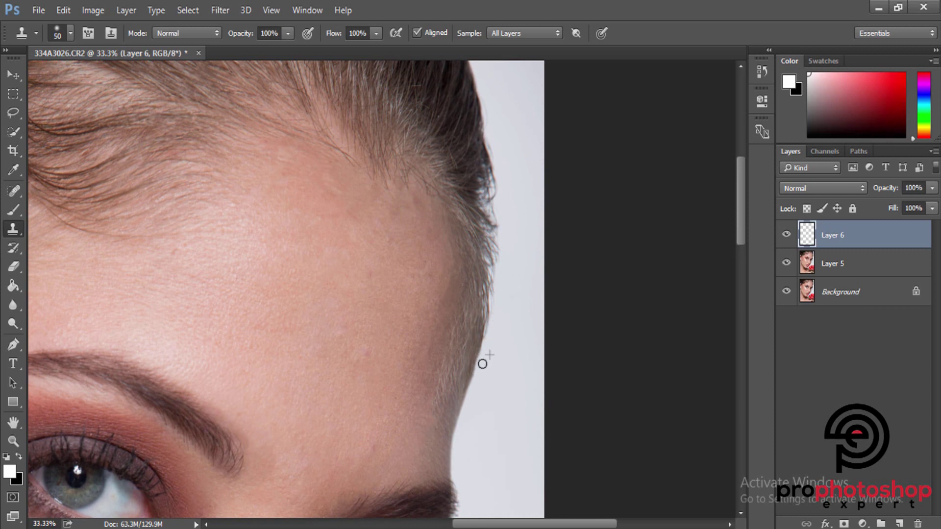
{"action": "left_click_drag", "start_coordinate": [482, 360], "coordinate": [470, 395]}
{"action": "scroll", "coordinate": [501, 326], "scroll_direction": "up", "scroll_amount": 5}
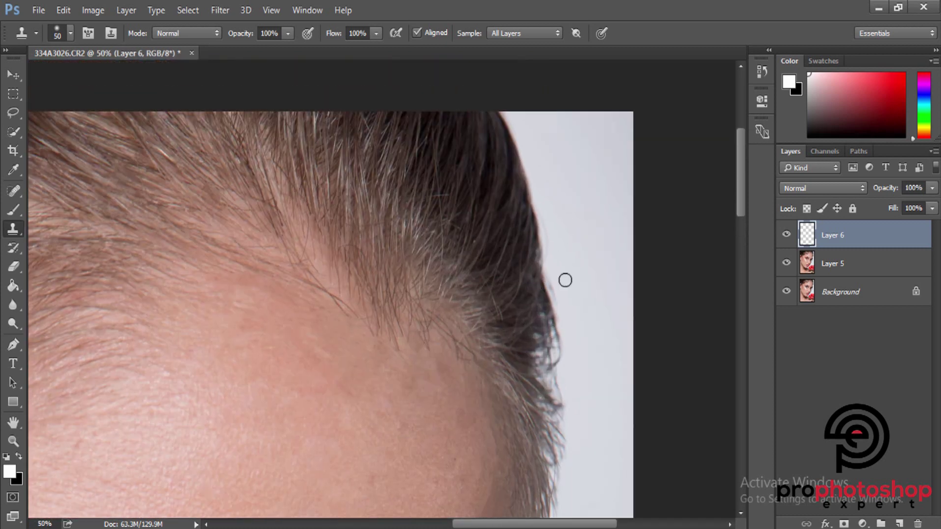
{"action": "key", "text": "ctrl+minus"}
{"action": "key", "text": "ctrl+minus"}
{"action": "key", "text": "ctrl+minus"}
{"action": "key", "text": "ctrl+minus"}
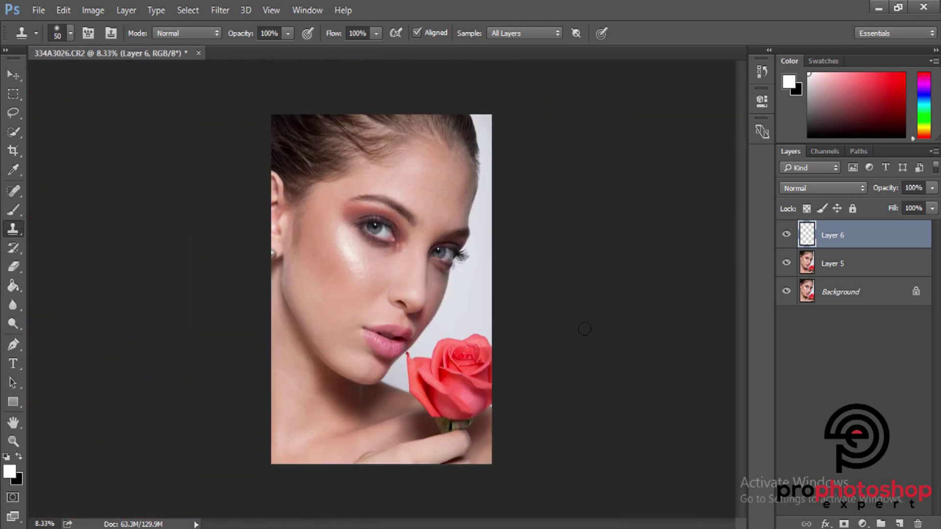
Step: Select Layer 5 with Layer 6, use Merge Layers to combine them, and duplicate the result as Layer 6 copy
{"action": "key", "text": "ctrl+plus"}
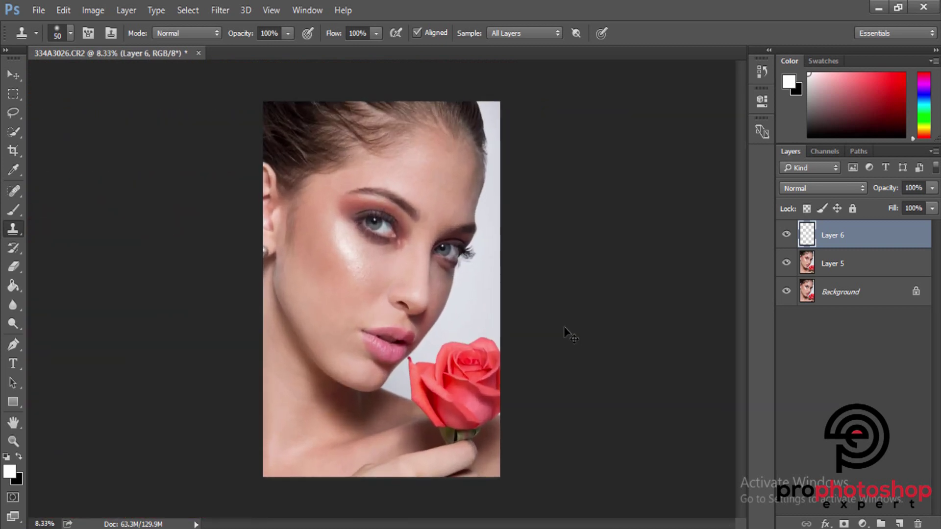
{"action": "key", "text": "ctrl+plus"}
{"action": "scroll", "coordinate": [559, 323], "scroll_direction": "up", "scroll_amount": 3}
{"action": "left_click", "coordinate": [833, 263], "text": "shift"}
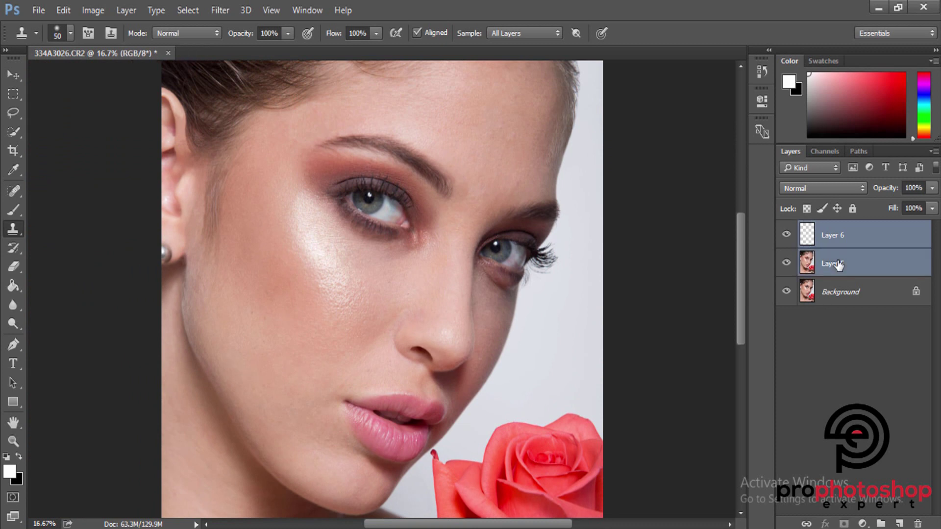
{"action": "right_click", "coordinate": [833, 263]}
{"action": "left_click", "coordinate": [588, 486]}
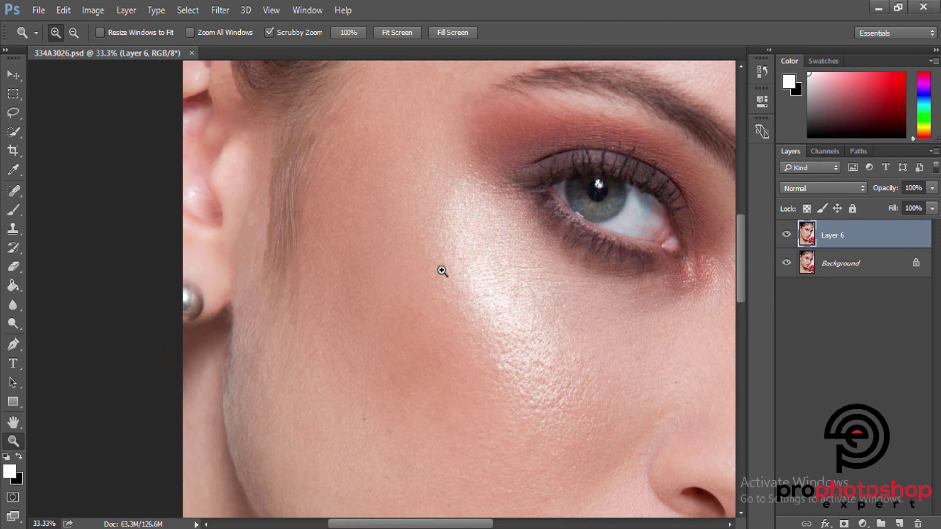
{"action": "key", "text": "m"}
{"action": "key", "text": "ctrl+j"}
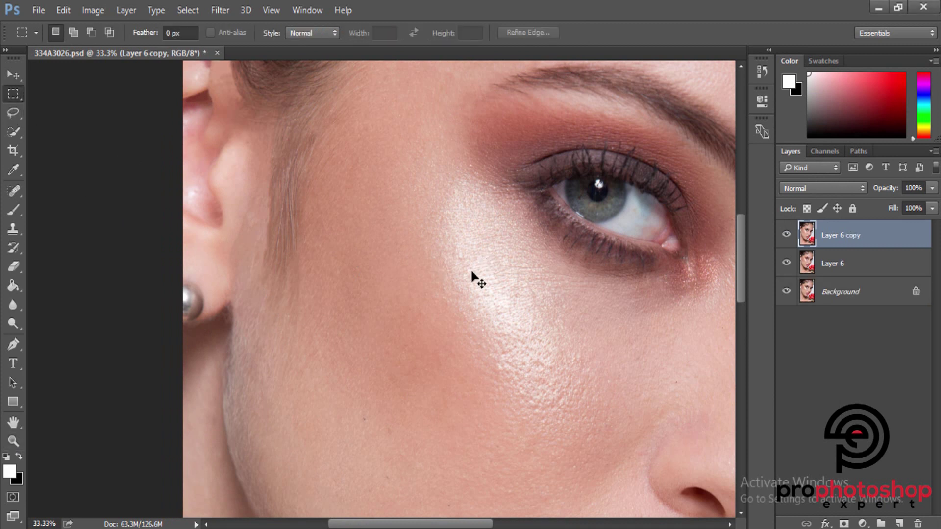
Step: Patch the uneven cheek area beside the ear with clean skin from the right
{"action": "left_click_drag", "start_coordinate": [13, 191], "coordinate": [74, 219]}
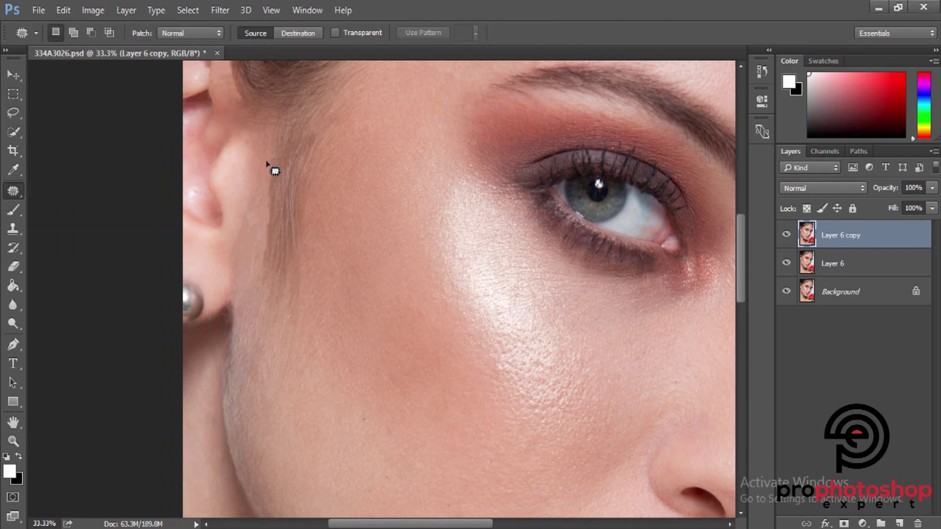
{"action": "left_click_drag", "start_coordinate": [263, 133], "coordinate": [248, 326]}
{"action": "left_click_drag", "start_coordinate": [308, 347], "coordinate": [414, 311]}
{"action": "key", "text": "ctrl+d"}
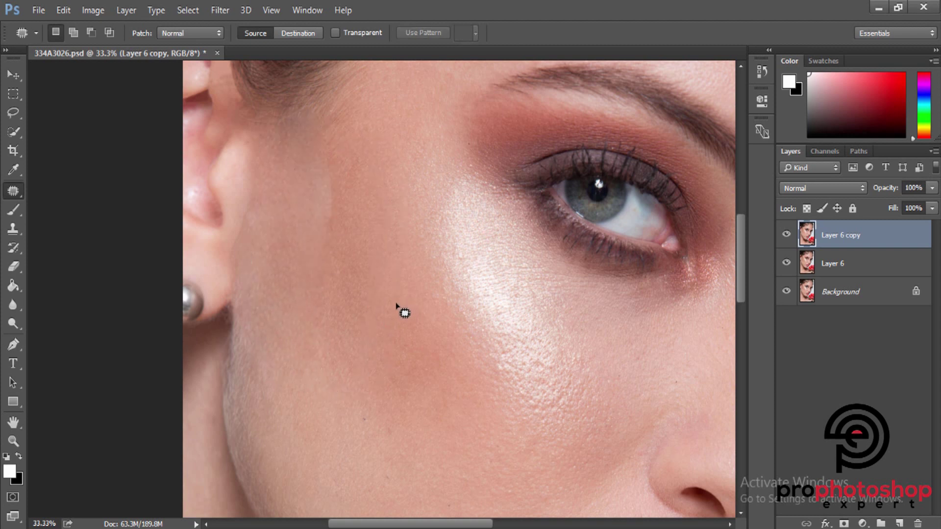
{"action": "scroll", "coordinate": [401, 311], "scroll_direction": "up", "scroll_amount": 3}
{"action": "mouse_move", "coordinate": [318, 196]}
{"action": "left_mouse_down"}
{"action": "mouse_move", "coordinate": [339, 361]}
{"action": "mouse_move", "coordinate": [378, 375]}
{"action": "left_mouse_up"}
{"action": "key", "text": "ctrl+d"}
{"action": "scroll", "coordinate": [382, 351], "scroll_direction": "down", "scroll_amount": 3}
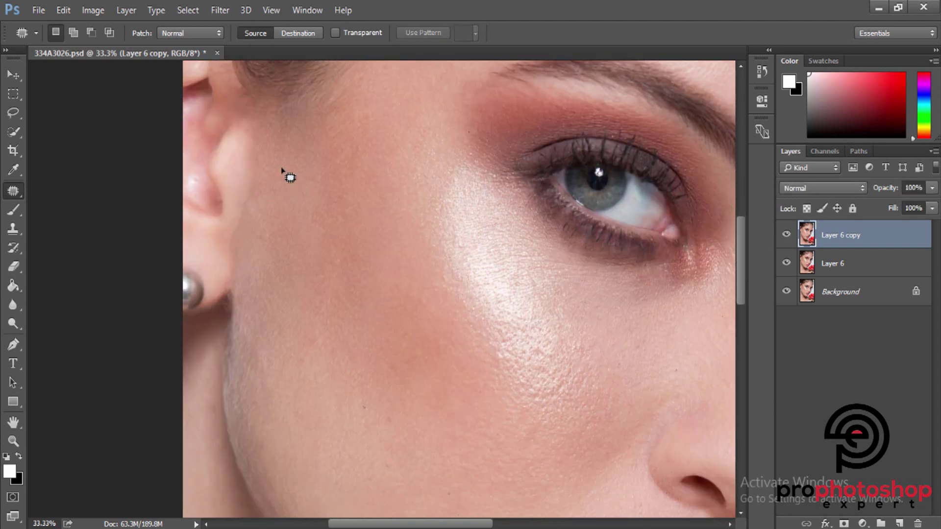
Step: Patch another uneven cheek area and the skin near the jaw, toggling Layer 6 copy to compare
{"action": "mouse_move", "coordinate": [288, 147]}
{"action": "left_mouse_down"}
{"action": "mouse_move", "coordinate": [329, 300]}
{"action": "mouse_move", "coordinate": [301, 351]}
{"action": "mouse_move", "coordinate": [393, 330]}
{"action": "left_mouse_up"}
{"action": "key", "text": "ctrl+d"}
{"action": "scroll", "coordinate": [318, 350], "scroll_direction": "down", "scroll_amount": 2}
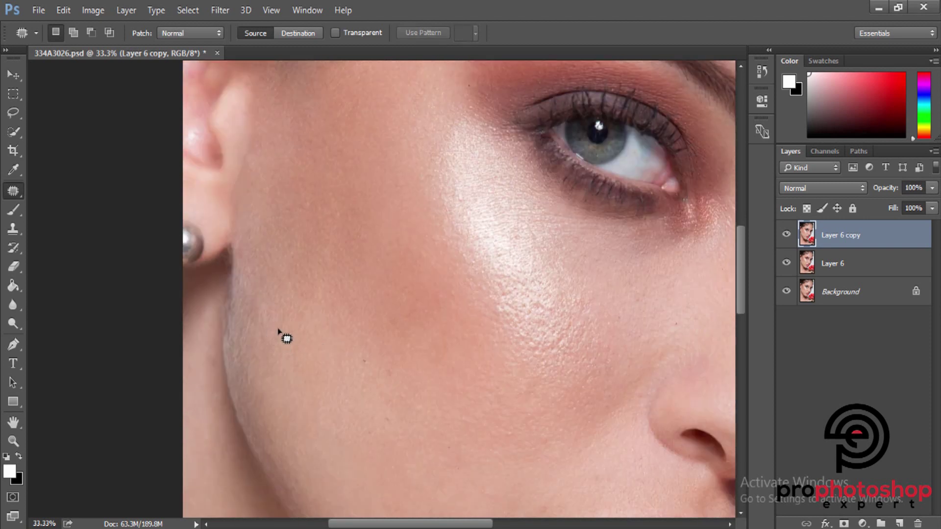
{"action": "left_click", "coordinate": [786, 234]}
{"action": "mouse_move", "coordinate": [226, 313]}
{"action": "left_mouse_down"}
{"action": "mouse_move", "coordinate": [231, 346]}
{"action": "mouse_move", "coordinate": [269, 381]}
{"action": "left_mouse_up"}
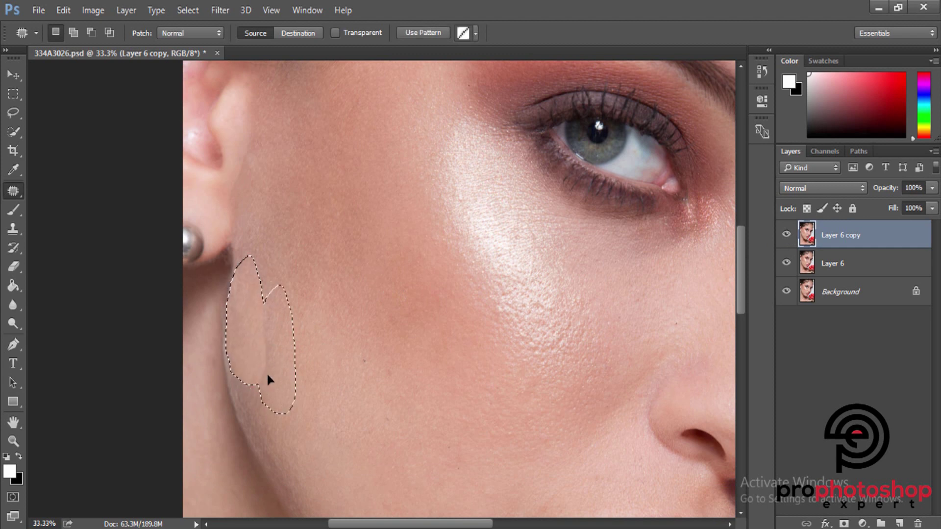
{"action": "key", "text": "ctrl+d"}
{"action": "scroll", "coordinate": [315, 368], "scroll_direction": "down", "scroll_amount": 3}
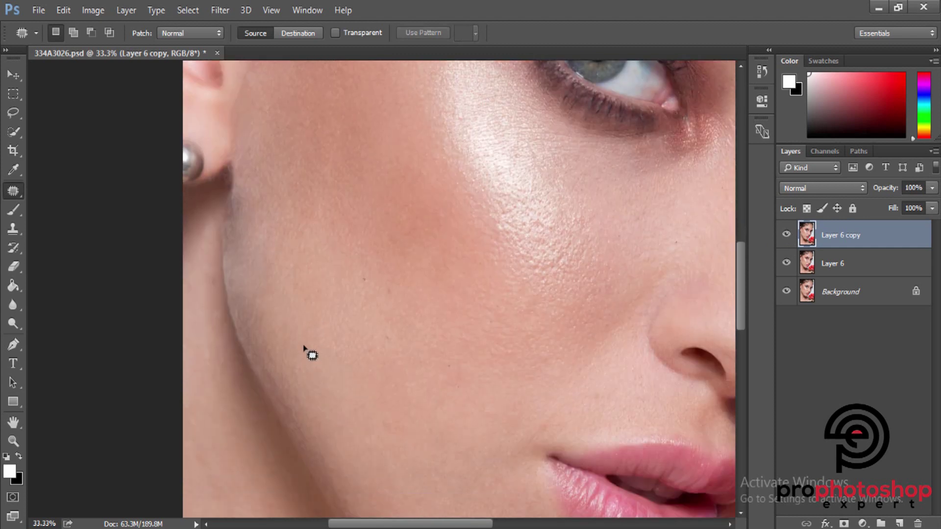
Step: Redo a cheek patch, replacing the area with skin from above
{"action": "key", "text": "ctrl+z"}
{"action": "left_click", "coordinate": [307, 352]}
{"action": "mouse_move", "coordinate": [239, 176]}
{"action": "left_mouse_down"}
{"action": "mouse_move", "coordinate": [274, 298]}
{"action": "mouse_move", "coordinate": [239, 267]}
{"action": "left_mouse_up"}
{"action": "left_click_drag", "start_coordinate": [252, 225], "coordinate": [259, 154]}
{"action": "key", "text": "ctrl+d"}
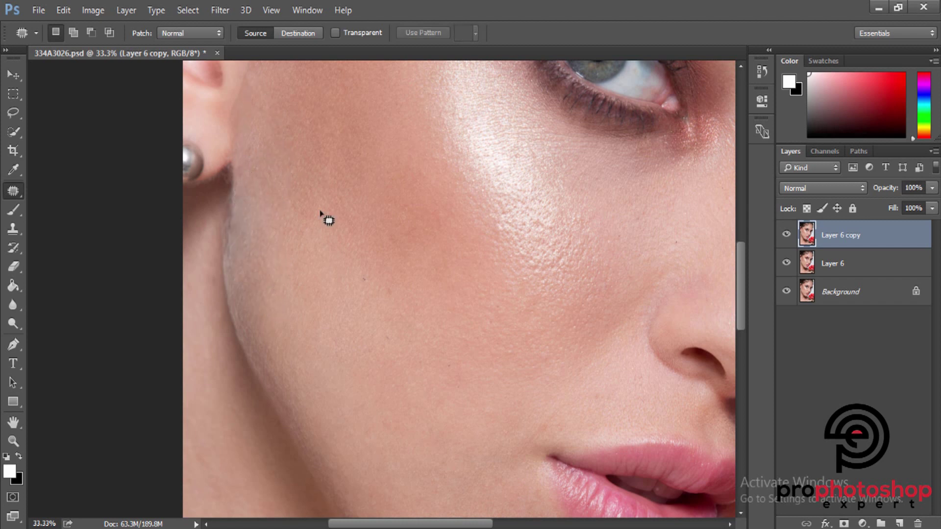
{"action": "scroll", "coordinate": [321, 216], "scroll_direction": "down", "scroll_amount": 2}
{"action": "scroll", "coordinate": [322, 233], "scroll_direction": "up", "scroll_amount": 2}
{"action": "scroll", "coordinate": [248, 258], "scroll_direction": "up", "scroll_amount": 2}
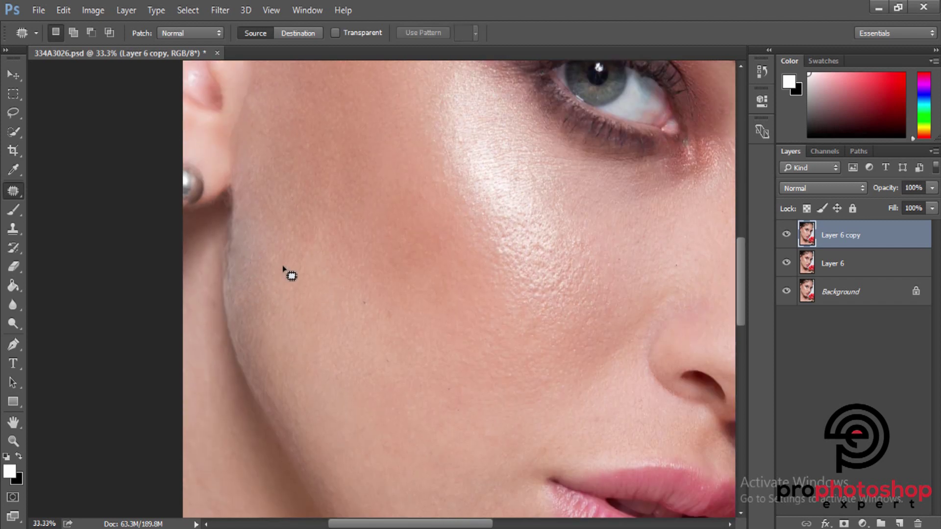
{"action": "key", "text": "ctrl+z"}
{"action": "key", "text": "ctrl+z"}
{"action": "left_click_drag", "start_coordinate": [429, 523], "coordinate": [427, 524]}
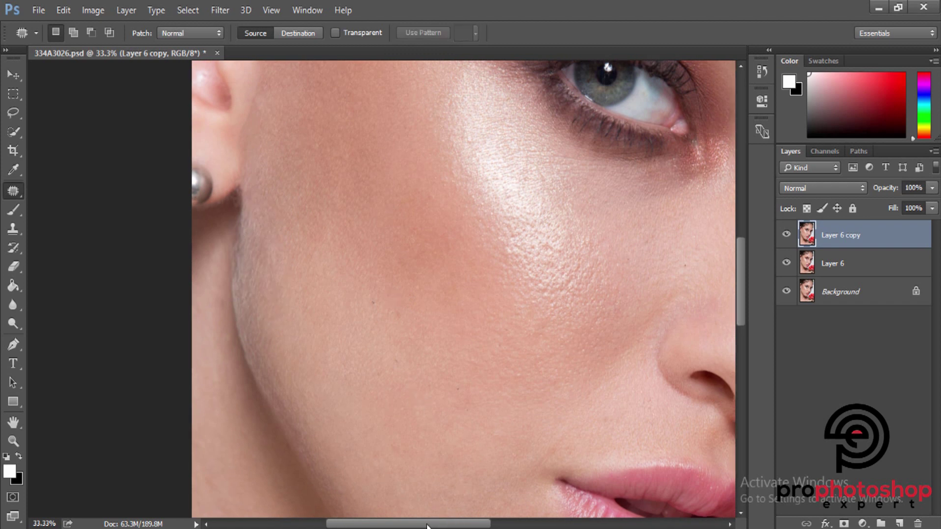
{"action": "scroll", "coordinate": [354, 431], "scroll_direction": "up", "scroll_amount": 2}
{"action": "scroll", "coordinate": [255, 348], "scroll_direction": "up", "scroll_amount": 1}
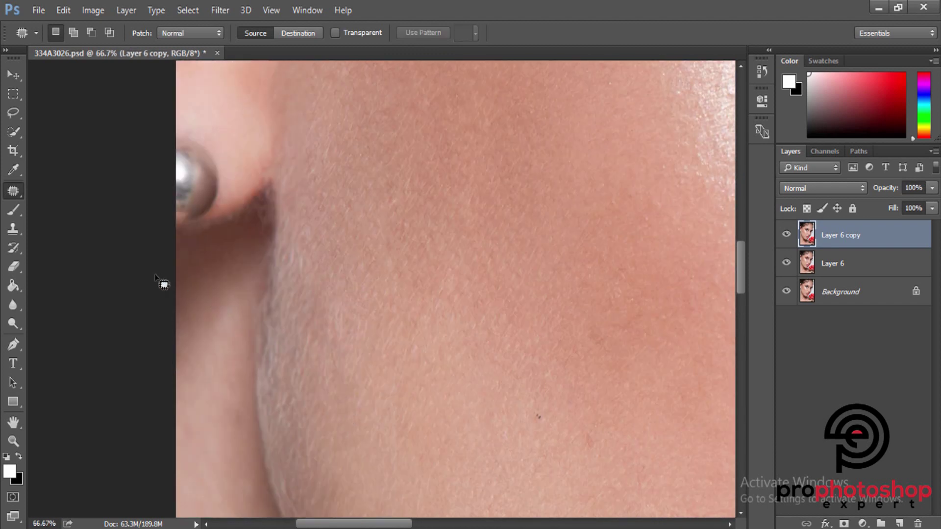
Step: Clone shadow tone into the skin behind the earring with the Clone Stamp
{"action": "left_click", "coordinate": [13, 229]}
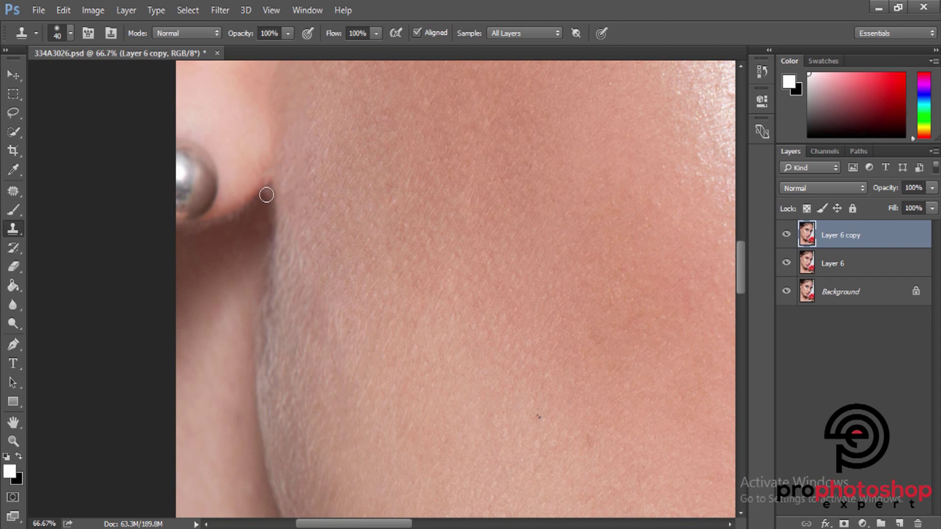
{"action": "left_click_drag", "start_coordinate": [266, 194], "coordinate": [250, 240]}
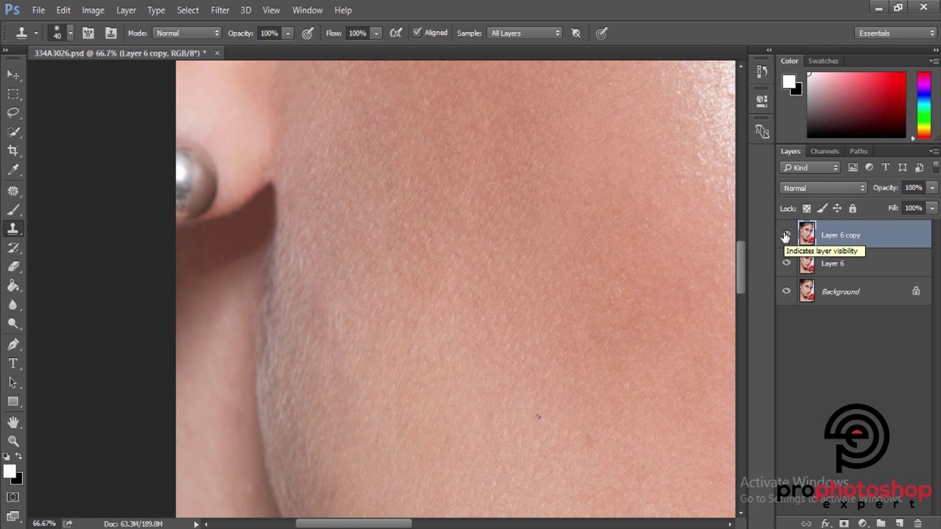
{"action": "left_click_drag", "start_coordinate": [808, 237], "coordinate": [861, 246]}
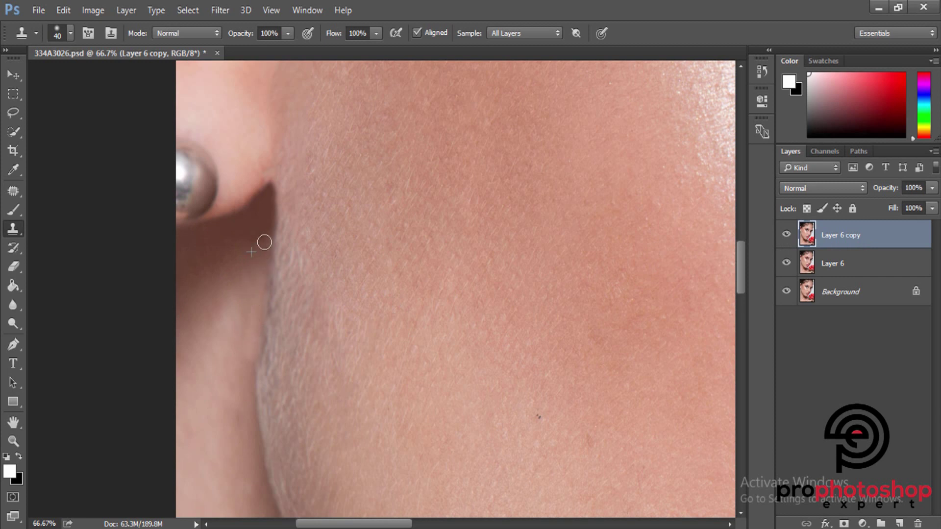
{"action": "scroll", "coordinate": [245, 295], "scroll_direction": "down", "scroll_amount": 2}
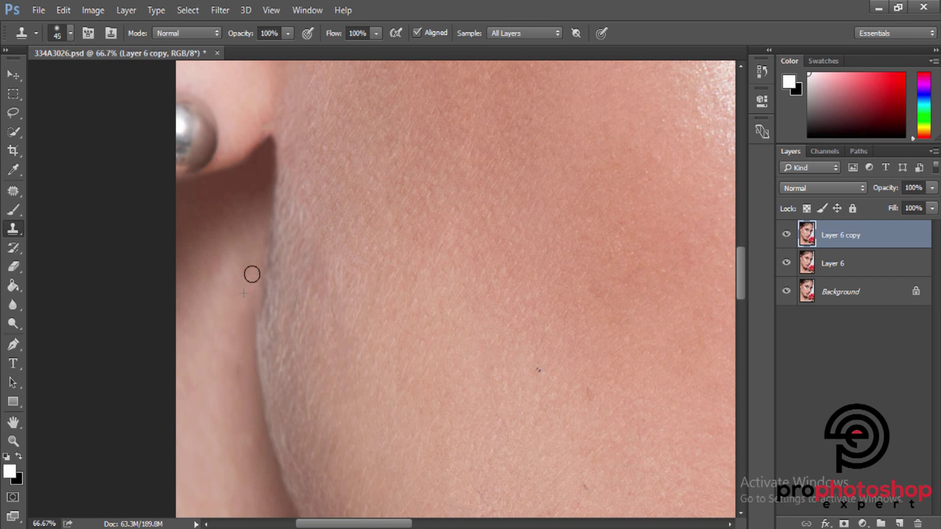
Step: Smooth the jaw edge below the ear with cloned skin, using a larger brush and a new nearby source
{"action": "left_click_drag", "start_coordinate": [246, 319], "coordinate": [256, 267]}
{"action": "key", "text": "bracketright"}
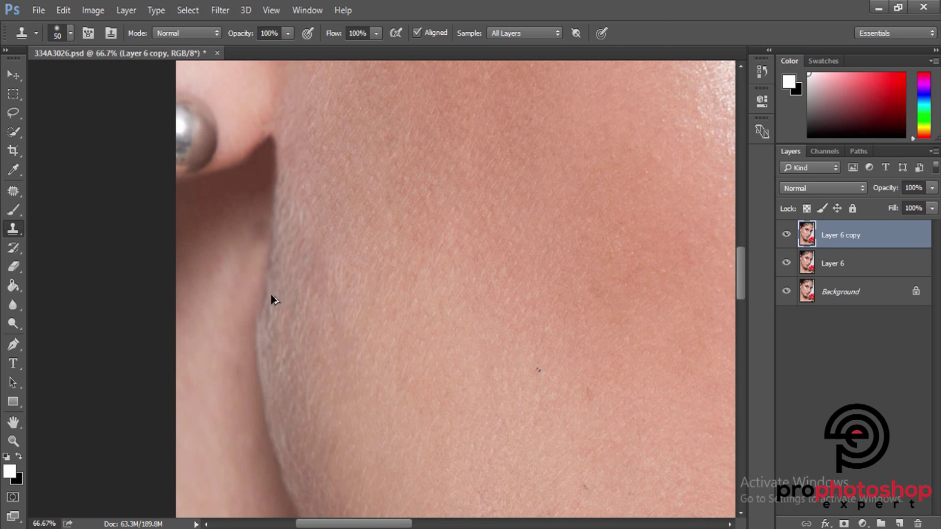
{"action": "scroll", "coordinate": [304, 303], "scroll_direction": "down", "scroll_amount": 2}
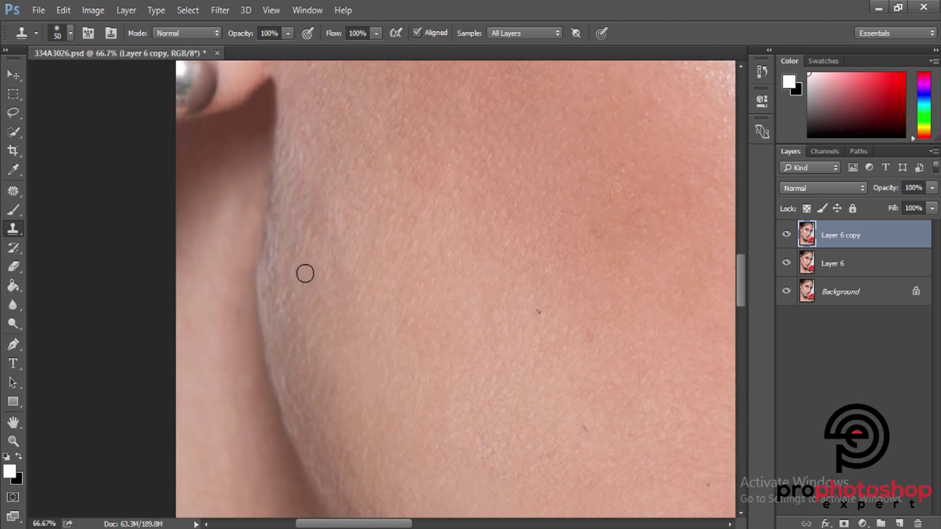
{"action": "left_click", "coordinate": [271, 269], "text": "alt"}
{"action": "mouse_move", "coordinate": [270, 247]}
{"action": "left_mouse_down"}
{"action": "mouse_move", "coordinate": [275, 193]}
{"action": "mouse_move", "coordinate": [266, 256]}
{"action": "left_mouse_up"}
{"action": "scroll", "coordinate": [378, 257], "scroll_direction": "up", "scroll_amount": 1}
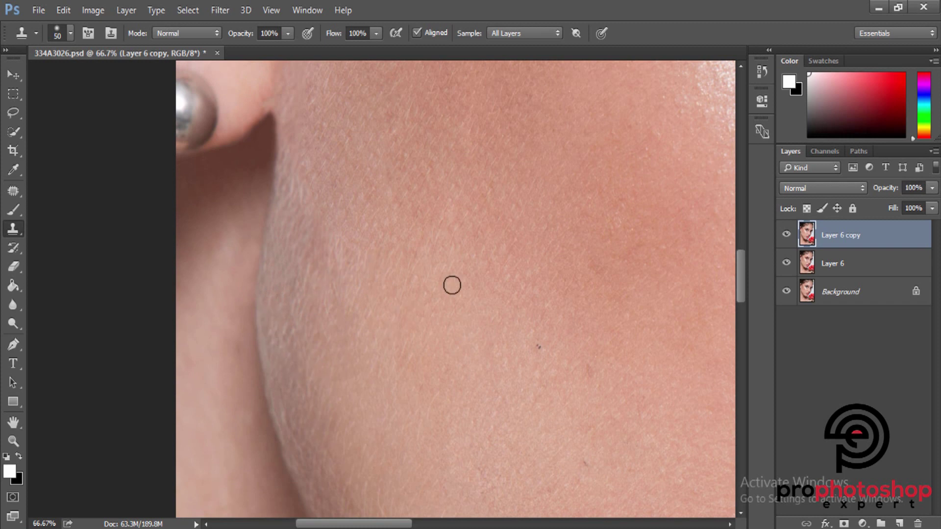
{"action": "key", "text": "ctrl+minus"}
{"action": "key", "text": "ctrl+minus"}
{"action": "key", "text": "ctrl+minus"}
{"action": "key", "text": "ctrl+minus"}
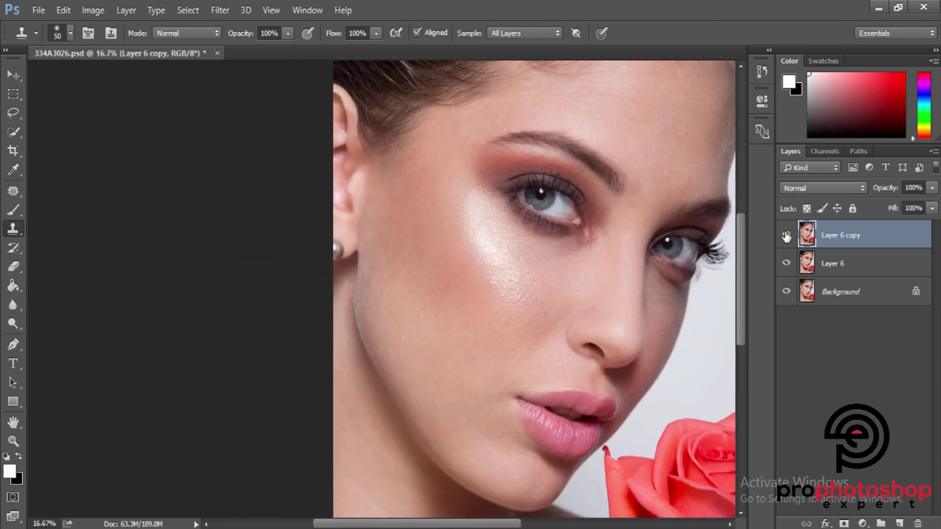
{"action": "key", "text": "ctrl+plus"}
{"action": "key", "text": "ctrl+plus"}
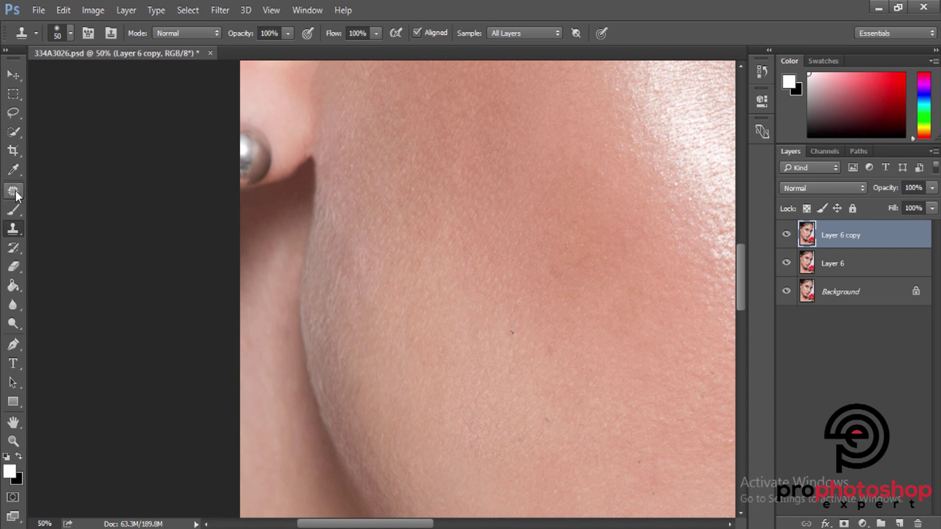
Step: Patch two spots along the jaw edge and beside the ear with smoother nearby skin
{"action": "left_click", "coordinate": [13, 191]}
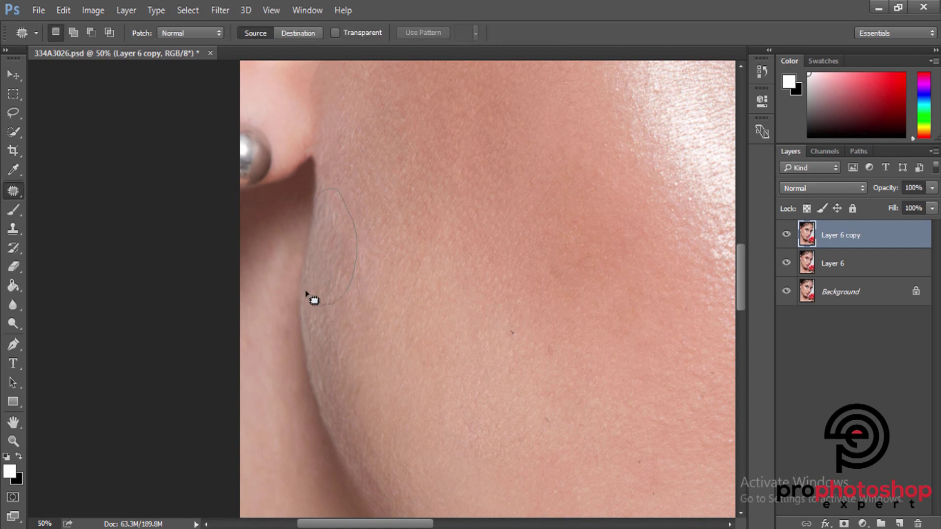
{"action": "left_click_drag", "start_coordinate": [313, 300], "coordinate": [330, 345]}
{"action": "key", "text": "ctrl+d"}
{"action": "scroll", "coordinate": [425, 308], "scroll_direction": "up", "scroll_amount": 2}
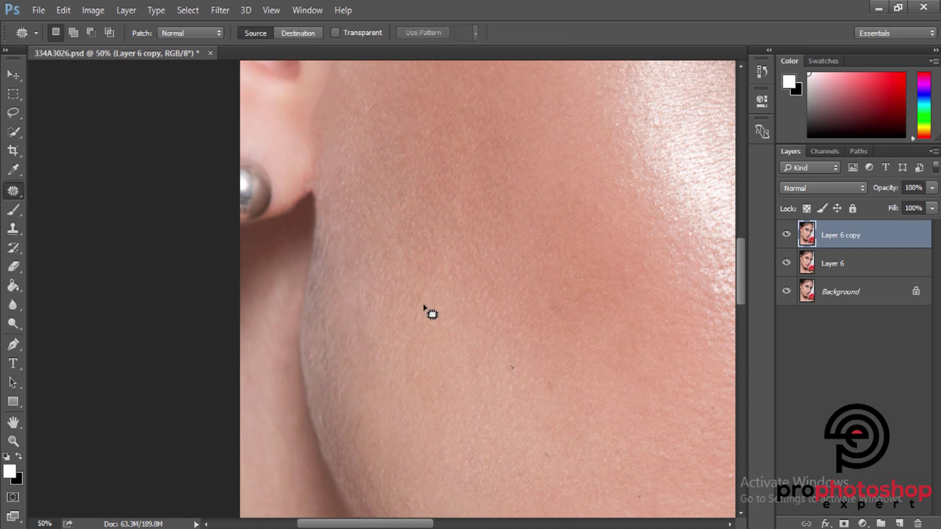
{"action": "left_click_drag", "start_coordinate": [334, 225], "coordinate": [331, 227]}
{"action": "left_click_drag", "start_coordinate": [329, 291], "coordinate": [347, 172]}
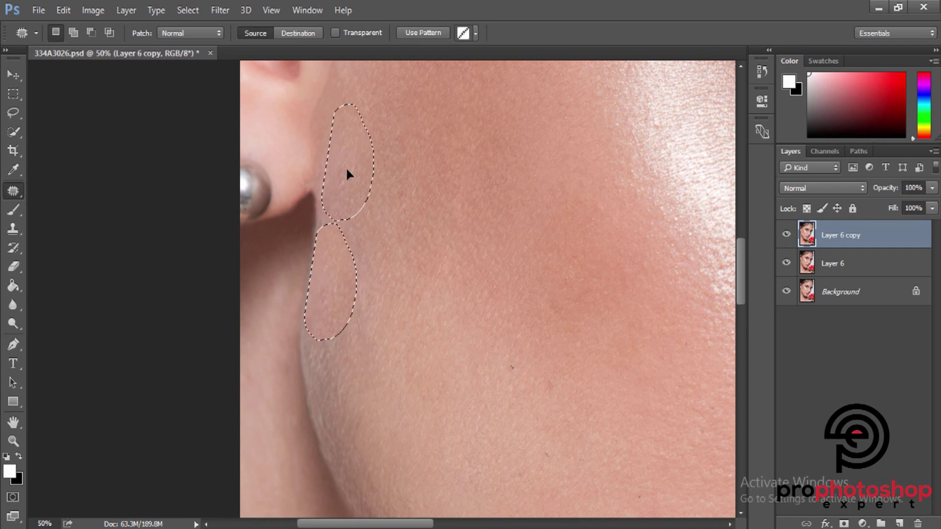
{"action": "scroll", "coordinate": [431, 255], "scroll_direction": "down", "scroll_amount": 2}
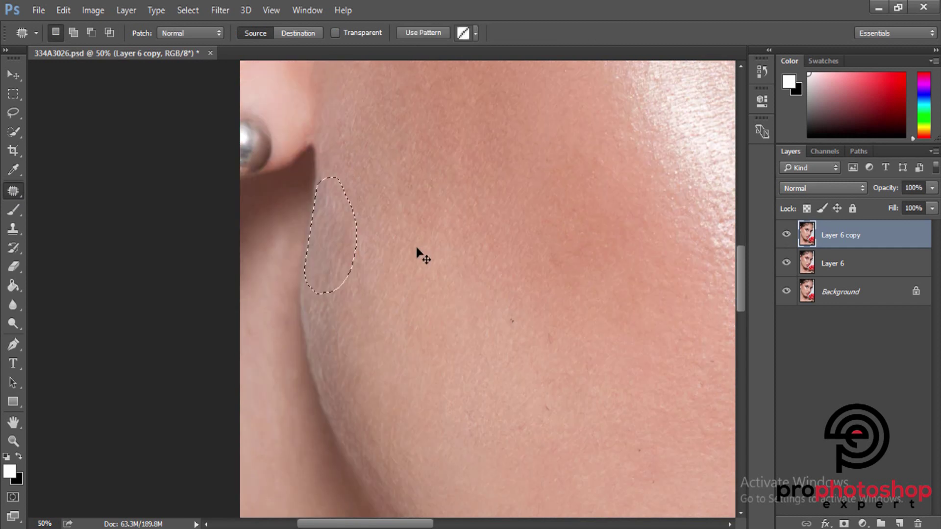
{"action": "key", "text": "ctrl+d"}
{"action": "left_click", "coordinate": [12, 227]}
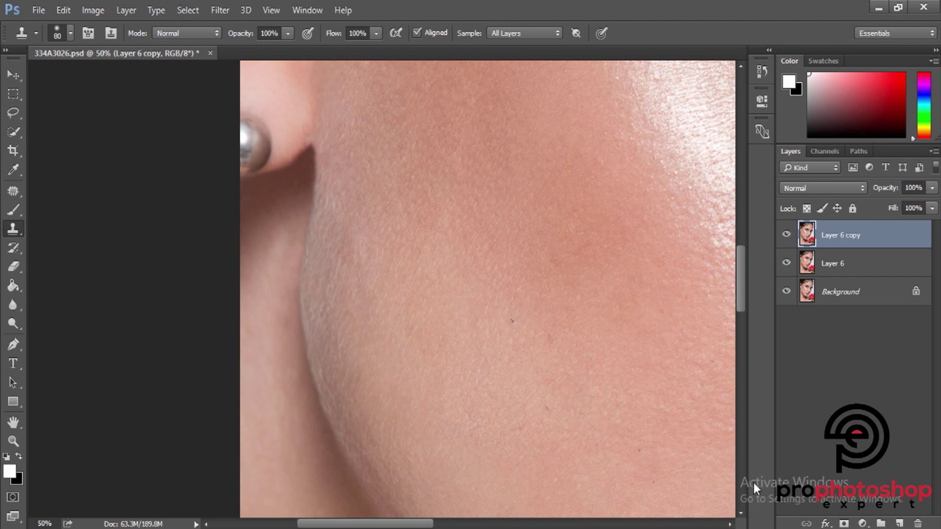
Step: On a new layer, clone clean skin up the jaw edge and patch a blotchy cheek area
{"action": "left_click", "coordinate": [900, 524]}
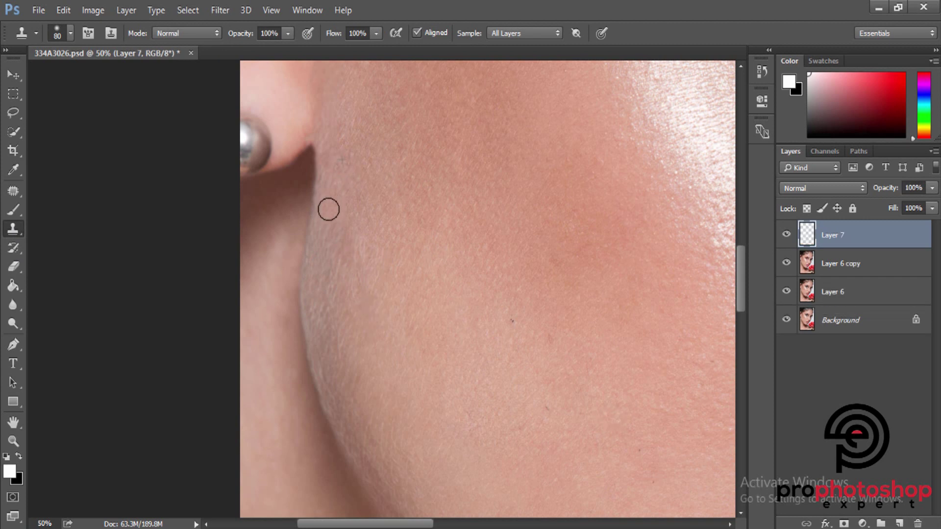
{"action": "mouse_move", "coordinate": [330, 201]}
{"action": "left_mouse_down"}
{"action": "mouse_move", "coordinate": [321, 279]}
{"action": "mouse_move", "coordinate": [327, 202]}
{"action": "left_mouse_up"}
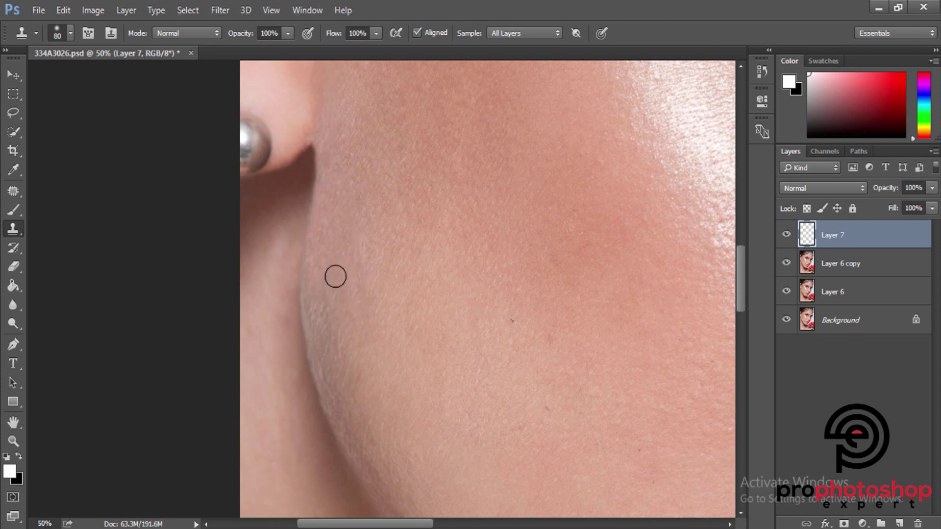
{"action": "left_click_drag", "start_coordinate": [350, 326], "coordinate": [330, 288]}
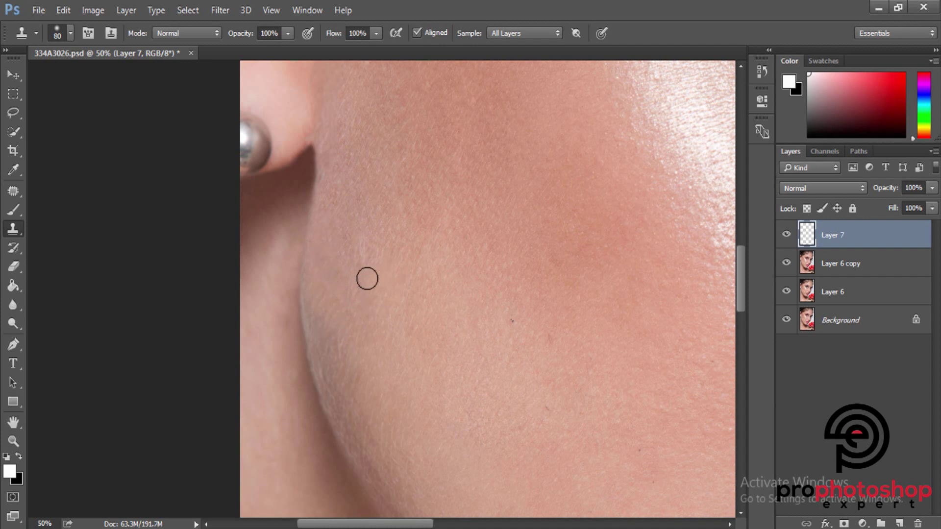
{"action": "left_click_drag", "start_coordinate": [367, 279], "coordinate": [359, 248]}
{"action": "scroll", "coordinate": [458, 284], "scroll_direction": "up", "scroll_amount": 2}
{"action": "scroll", "coordinate": [463, 287], "scroll_direction": "down", "scroll_amount": 1, "text": "alt"}
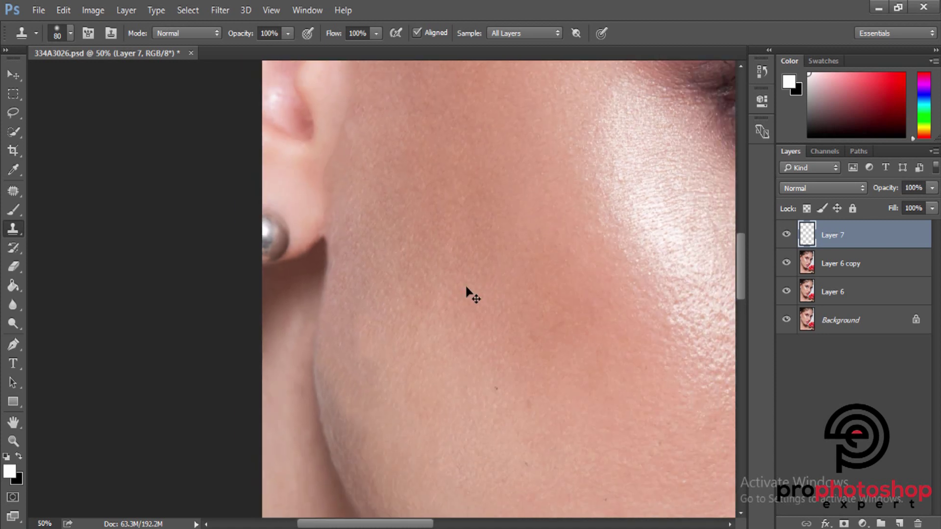
{"action": "key", "text": "j"}
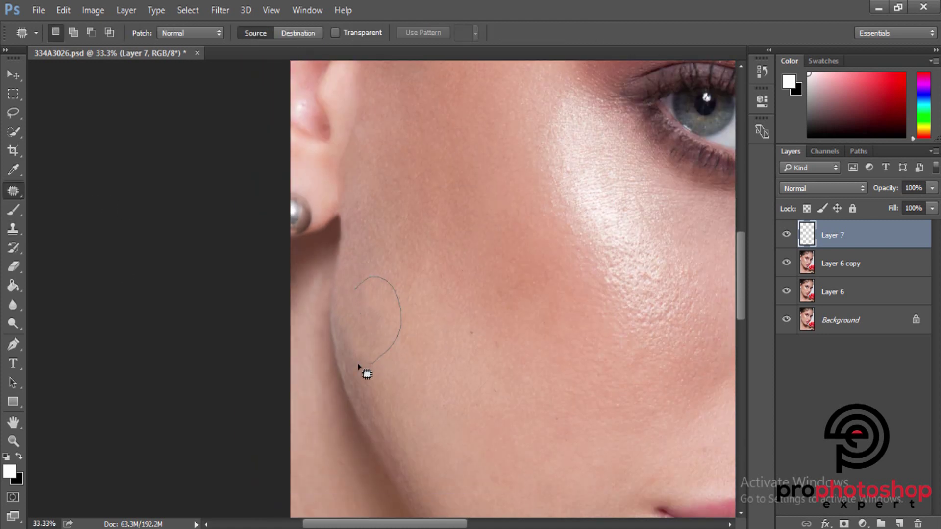
{"action": "left_click_drag", "start_coordinate": [357, 366], "coordinate": [338, 331]}
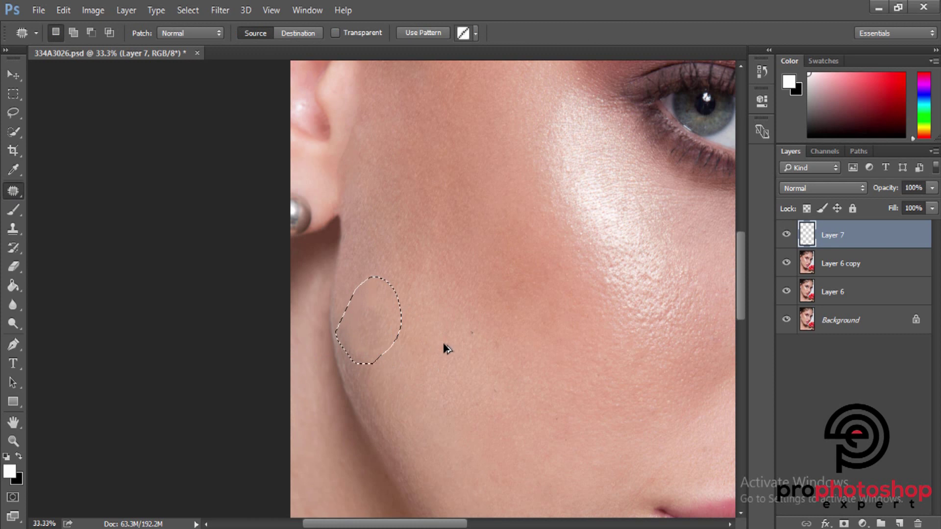
{"action": "key", "text": "ctrl+d"}
Step: Merge Layer 7 with Layer 6 copy
{"action": "left_click", "coordinate": [839, 264], "text": "ctrl"}
{"action": "right_click", "coordinate": [839, 267]}
{"action": "left_click", "coordinate": [586, 487]}
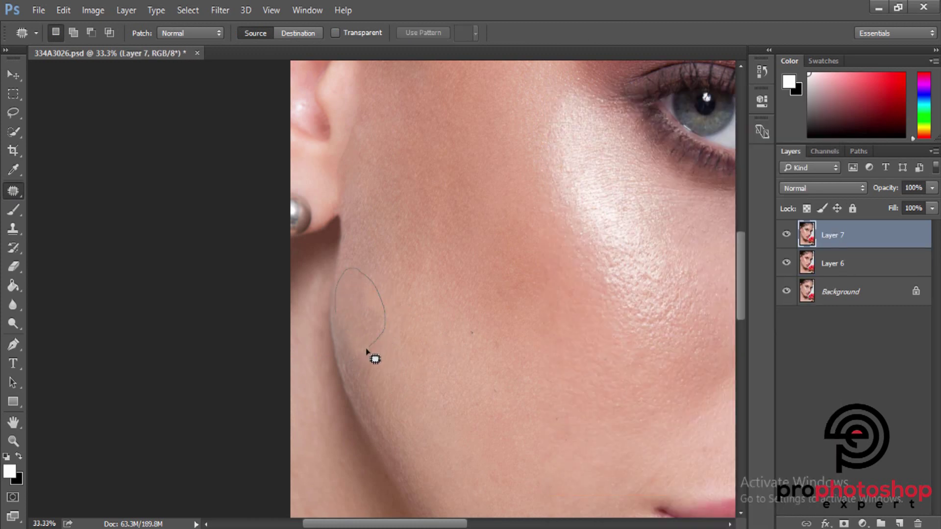
Step: Patch two more uneven areas of cheek below the ear
{"action": "mouse_move", "coordinate": [366, 351]}
{"action": "left_mouse_down"}
{"action": "mouse_move", "coordinate": [361, 336]}
{"action": "mouse_move", "coordinate": [412, 351]}
{"action": "left_mouse_up"}
{"action": "key", "text": "ctrl+d"}
{"action": "scroll", "coordinate": [496, 368], "scroll_direction": "up", "scroll_amount": 2}
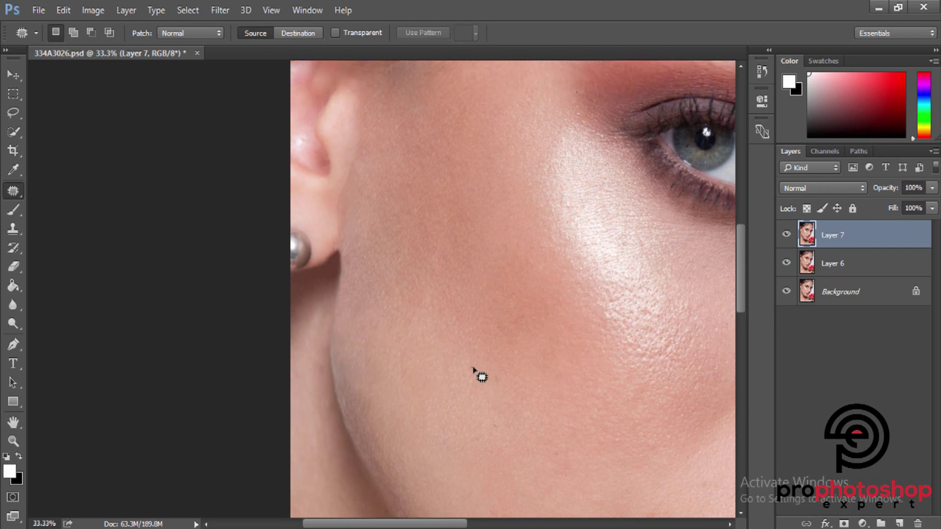
{"action": "mouse_move", "coordinate": [333, 347]}
{"action": "left_mouse_down"}
{"action": "mouse_move", "coordinate": [338, 365]}
{"action": "mouse_move", "coordinate": [448, 441]}
{"action": "left_mouse_up"}
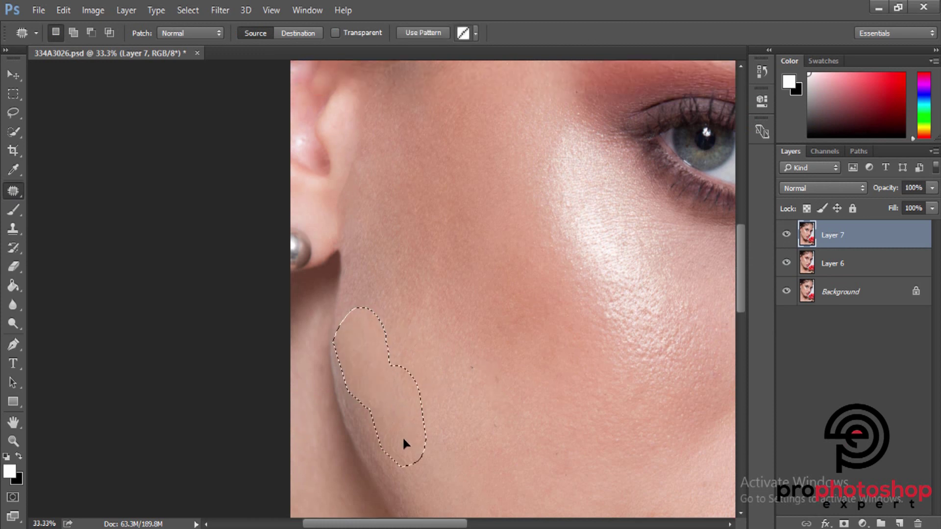
{"action": "key", "text": "ctrl+d"}
Step: Hide and re-show Layer 7 to compare before and after, then zoom in on the hairline
{"action": "key", "text": "ctrl+minus"}
{"action": "key", "text": "ctrl+minus"}
{"action": "key", "text": "ctrl+minus"}
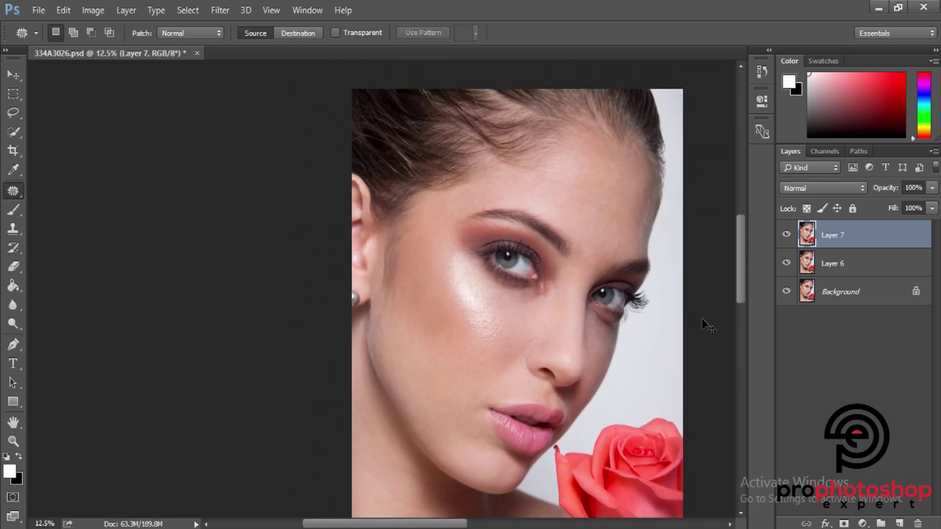
{"action": "left_click", "coordinate": [787, 235]}
{"action": "key", "text": "ctrl+plus"}
{"action": "key", "text": "ctrl+plus"}
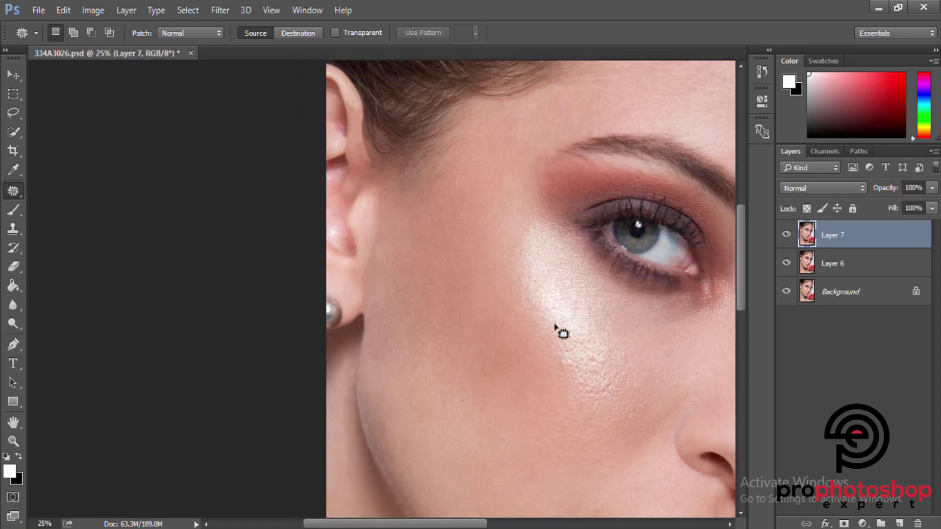
{"action": "scroll", "coordinate": [562, 323], "scroll_direction": "up", "scroll_amount": 2}
{"action": "left_click", "coordinate": [786, 237]}
{"action": "key", "text": "ctrl+plus"}
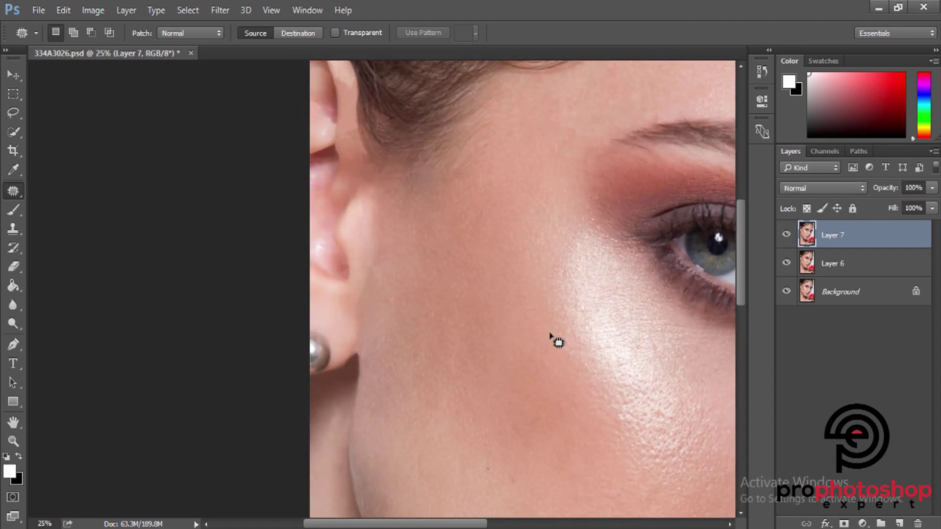
{"action": "scroll", "coordinate": [552, 333], "scroll_direction": "up", "scroll_amount": 1}
{"action": "key", "text": "ctrl+plus"}
{"action": "key", "text": "s"}
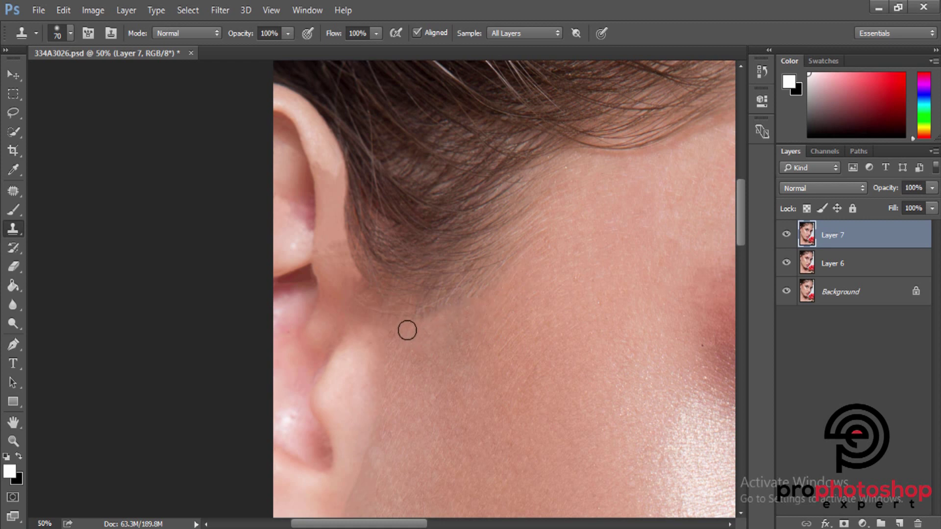
Step: Clone lighter skin just below the hairline in front of the ear
{"action": "left_click_drag", "start_coordinate": [406, 331], "coordinate": [454, 317]}
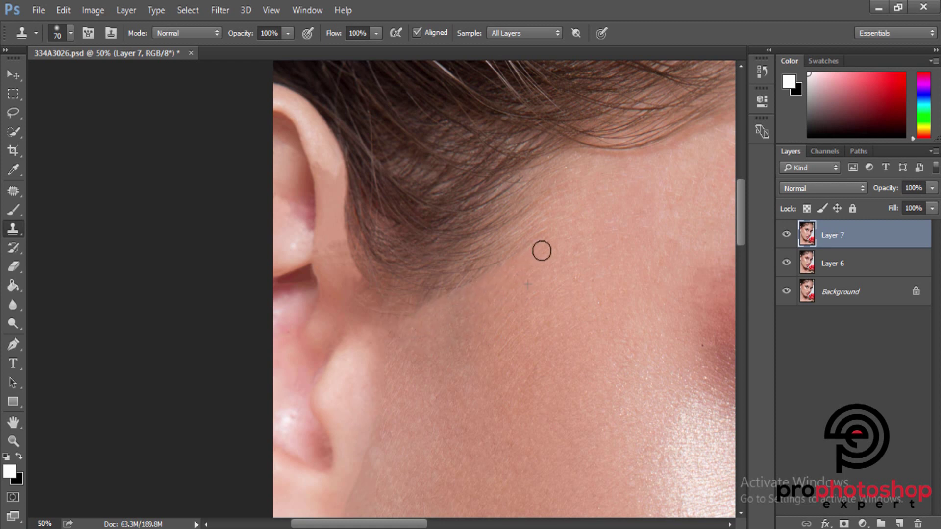
{"action": "left_click_drag", "start_coordinate": [397, 327], "coordinate": [423, 321]}
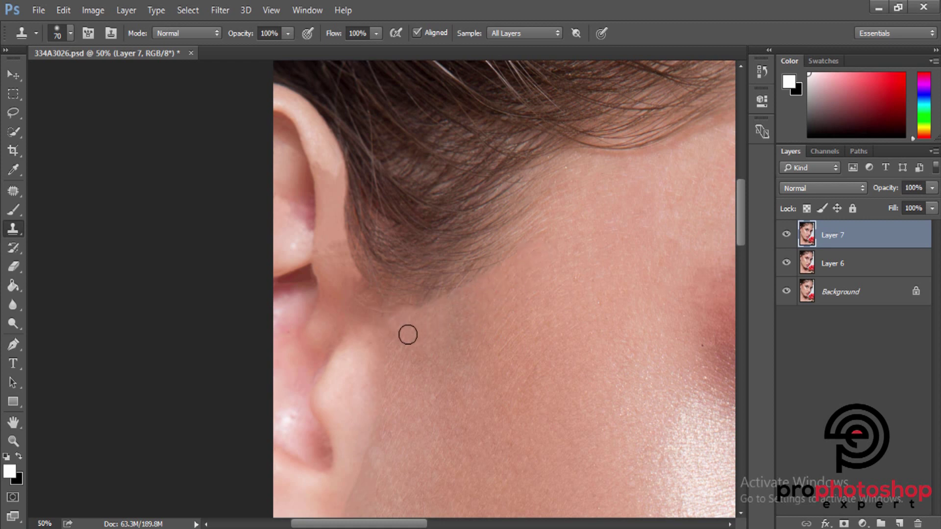
{"action": "scroll", "coordinate": [544, 351], "scroll_direction": "down", "scroll_amount": 3}
{"action": "scroll", "coordinate": [504, 336], "scroll_direction": "up", "scroll_amount": 1}
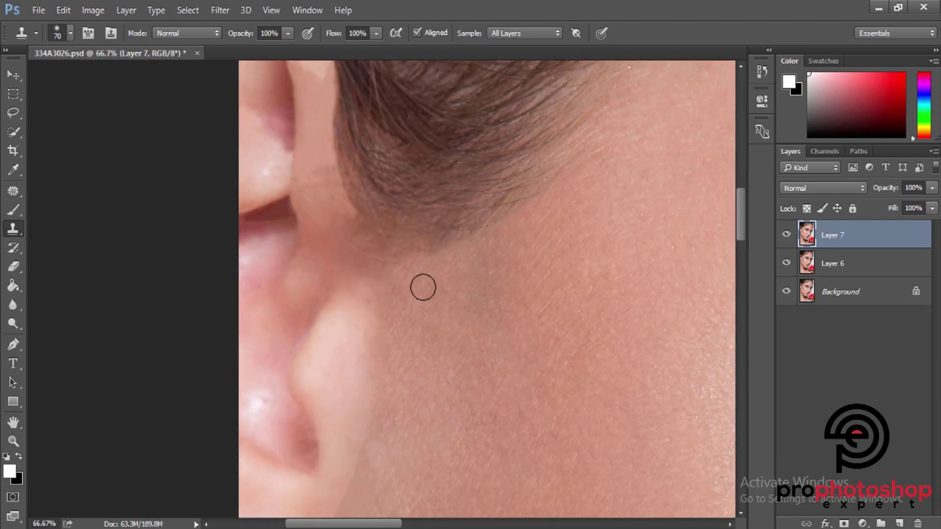
{"action": "key", "text": "bracketright"}
Step: Patch the dark area under the hairline with the Patch tool, then return to the Clone Stamp
{"action": "key", "text": "j"}
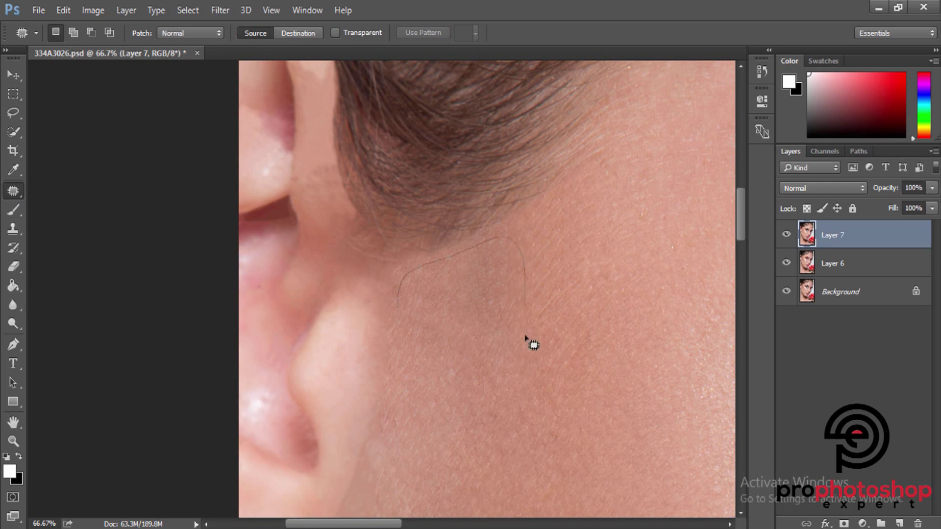
{"action": "mouse_move", "coordinate": [525, 337]}
{"action": "left_mouse_down"}
{"action": "mouse_move", "coordinate": [473, 353]}
{"action": "mouse_move", "coordinate": [505, 484]}
{"action": "left_mouse_up"}
{"action": "key", "text": "ctrl+d"}
{"action": "scroll", "coordinate": [584, 451], "scroll_direction": "down", "scroll_amount": 1}
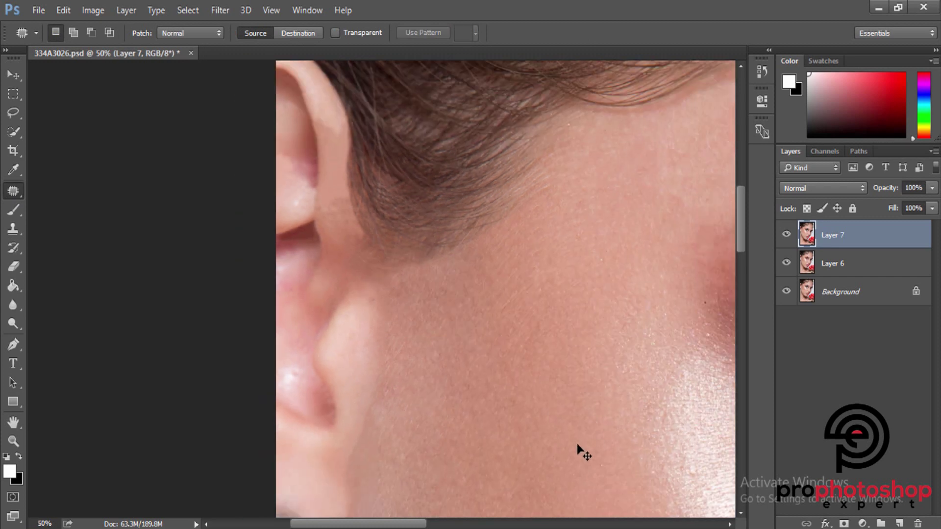
{"action": "scroll", "coordinate": [578, 446], "scroll_direction": "down", "scroll_amount": 2}
{"action": "scroll", "coordinate": [578, 446], "scroll_direction": "down", "scroll_amount": 2}
{"action": "scroll", "coordinate": [542, 441], "scroll_direction": "up", "scroll_amount": 4}
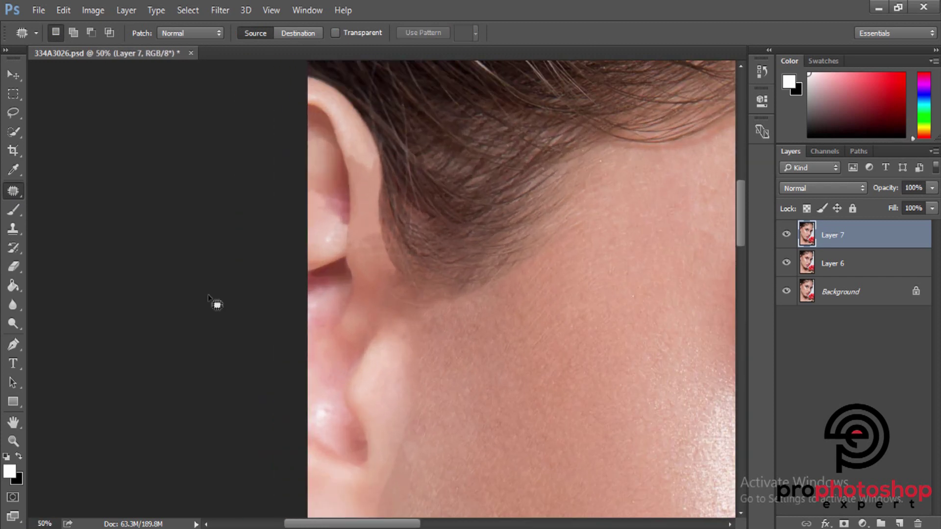
{"action": "left_click", "coordinate": [14, 229]}
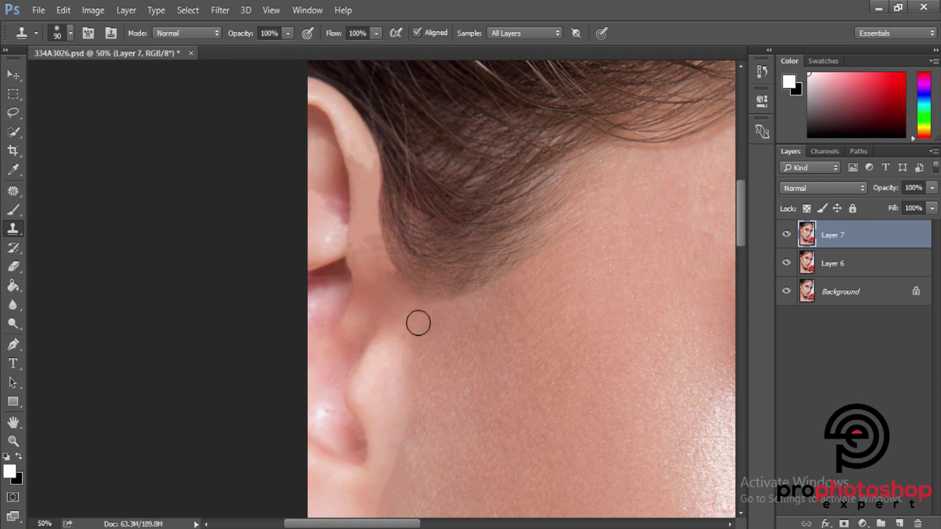
{"action": "scroll", "coordinate": [674, 292], "scroll_direction": "up", "scroll_amount": 1}
{"action": "scroll", "coordinate": [674, 292], "scroll_direction": "up", "scroll_amount": 1}
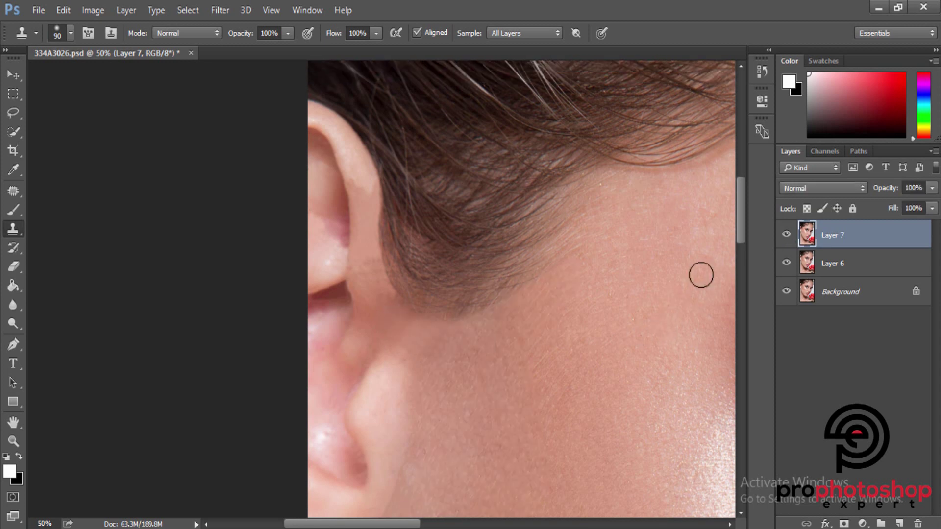
{"action": "scroll", "coordinate": [617, 313], "scroll_direction": "down", "scroll_amount": 2}
{"action": "scroll", "coordinate": [618, 313], "scroll_direction": "down", "scroll_amount": 2}
{"action": "scroll", "coordinate": [617, 312], "scroll_direction": "down", "scroll_amount": 1}
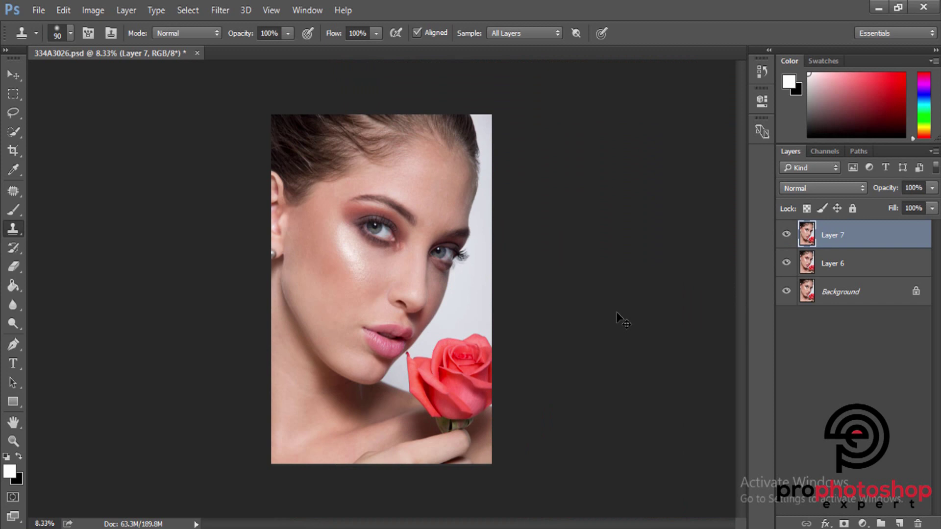
Step: Zoom in on the eye area and lasso the temple beside the ear
{"action": "key", "text": "z"}
{"action": "left_click", "coordinate": [304, 210]}
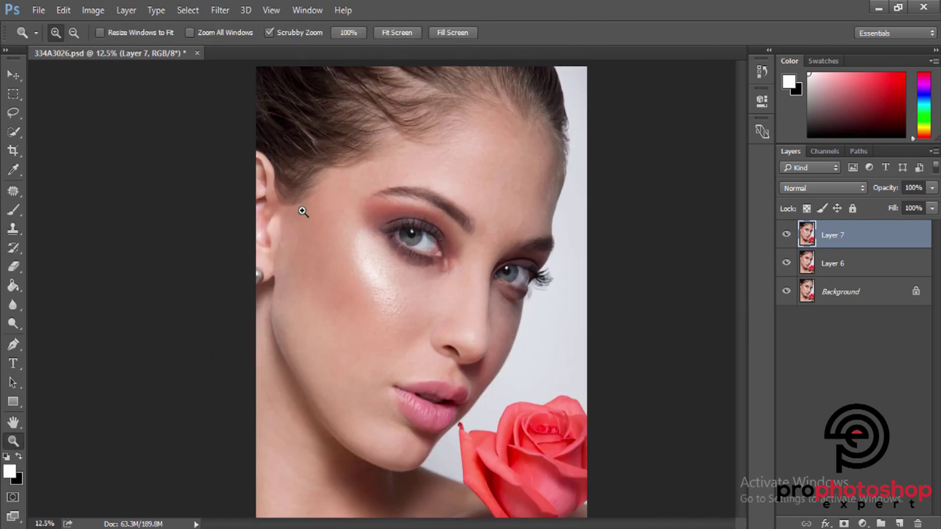
{"action": "left_click", "coordinate": [360, 219]}
{"action": "left_click", "coordinate": [319, 255]}
{"action": "left_click", "coordinate": [280, 295]}
{"action": "scroll", "coordinate": [280, 295], "scroll_direction": "up", "scroll_amount": 1}
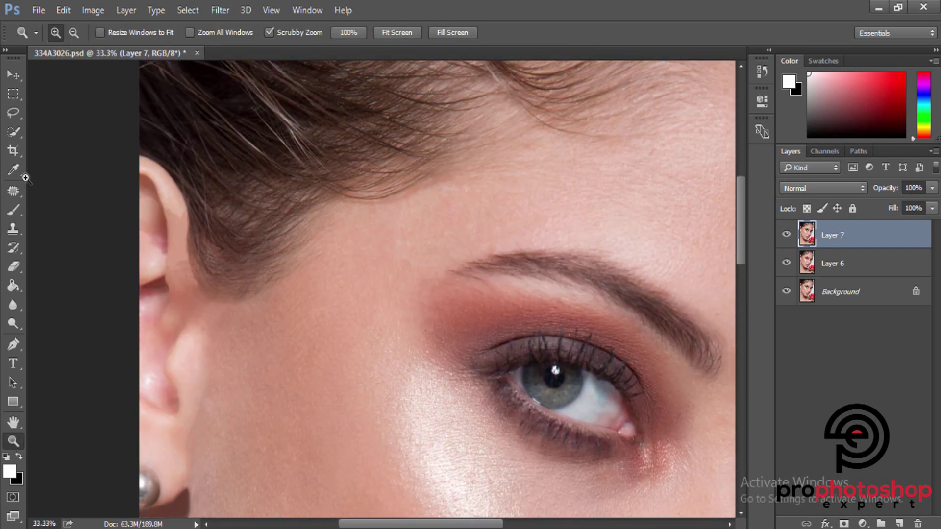
{"action": "key", "text": "l"}
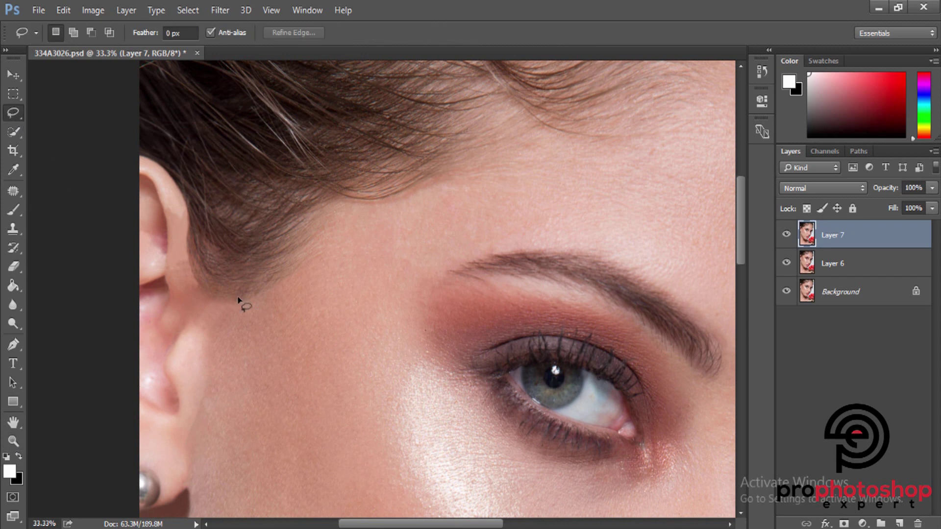
{"action": "left_click_drag", "start_coordinate": [237, 245], "coordinate": [305, 358]}
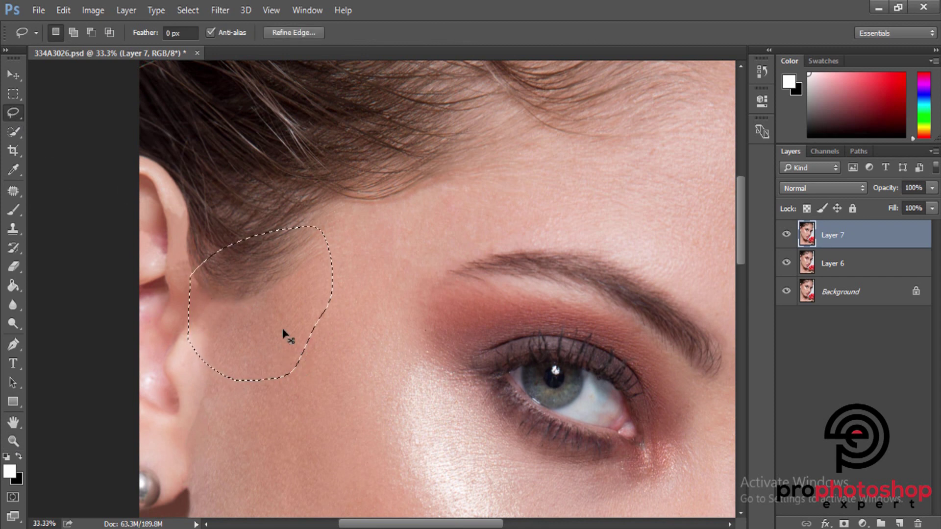
Step: Copy the temple selection to a new layer and slightly darken its midtones with Levels
{"action": "key", "text": "ctrl+j"}
{"action": "left_click", "coordinate": [93, 10]}
{"action": "left_click", "coordinate": [268, 62]}
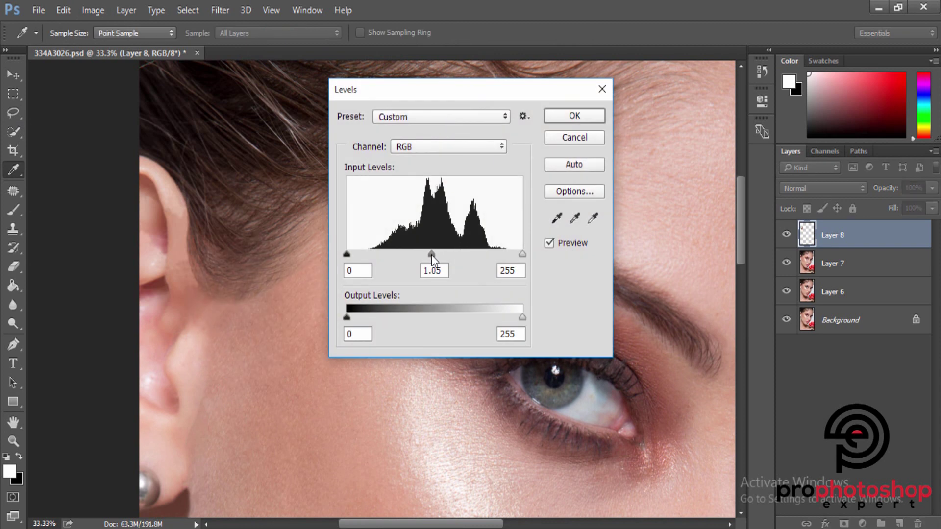
{"action": "left_click_drag", "start_coordinate": [432, 255], "coordinate": [439, 255]}
{"action": "left_click", "coordinate": [586, 117]}
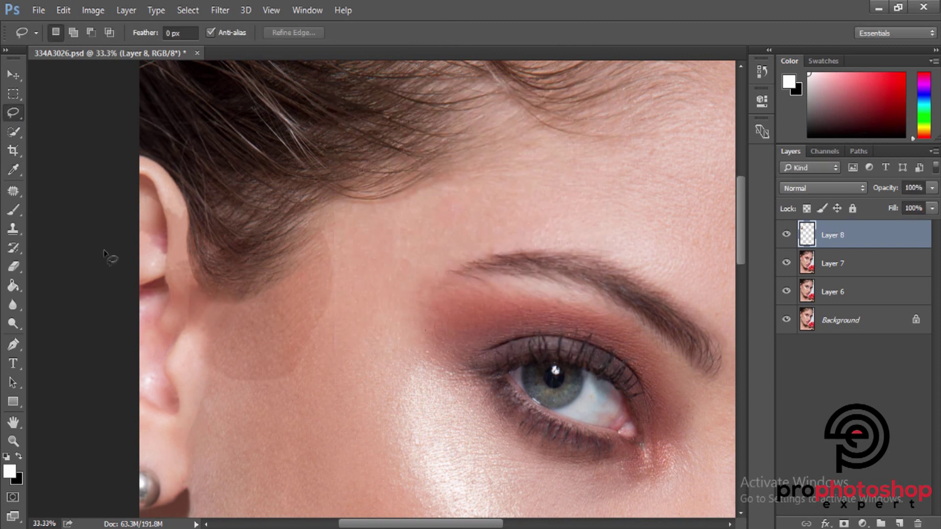
Step: Erase the patch's dark hard edge beside the ear with a resized Eraser
{"action": "key", "text": "e"}
{"action": "key", "text": "bracketright"}
{"action": "key", "text": "bracketright"}
{"action": "key", "text": "bracketright"}
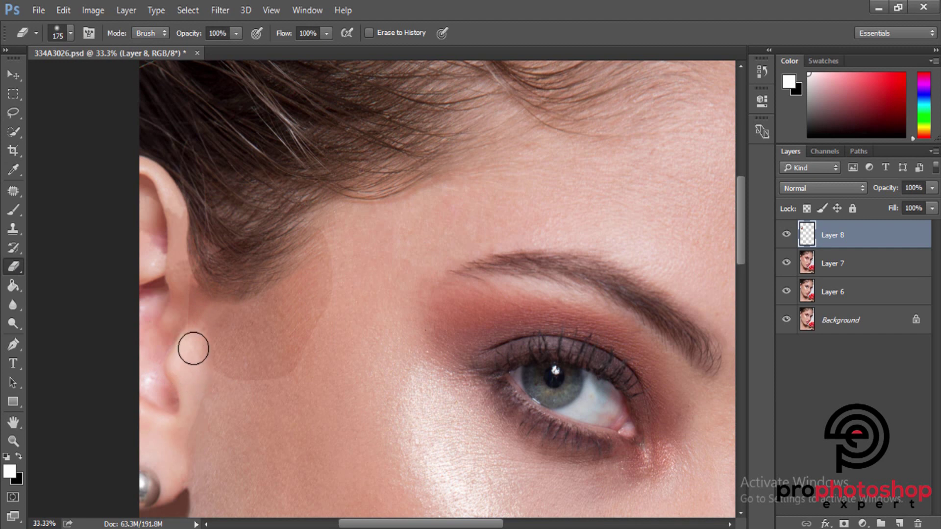
{"action": "mouse_move", "coordinate": [193, 347]}
{"action": "left_mouse_down"}
{"action": "mouse_move", "coordinate": [322, 319]}
{"action": "mouse_move", "coordinate": [210, 244]}
{"action": "left_mouse_up"}
{"action": "key", "text": "bracketleft"}
{"action": "key", "text": "bracketright"}
{"action": "key", "text": "bracketright"}
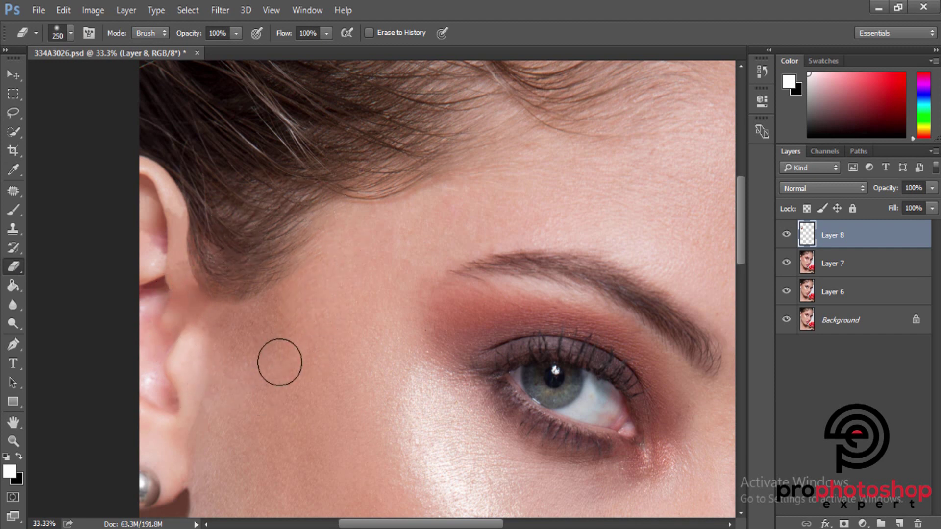
Step: Toggle Layer 8 on and off at several zooms to compare, then add Layer 7 to the selection
{"action": "left_click", "coordinate": [786, 234]}
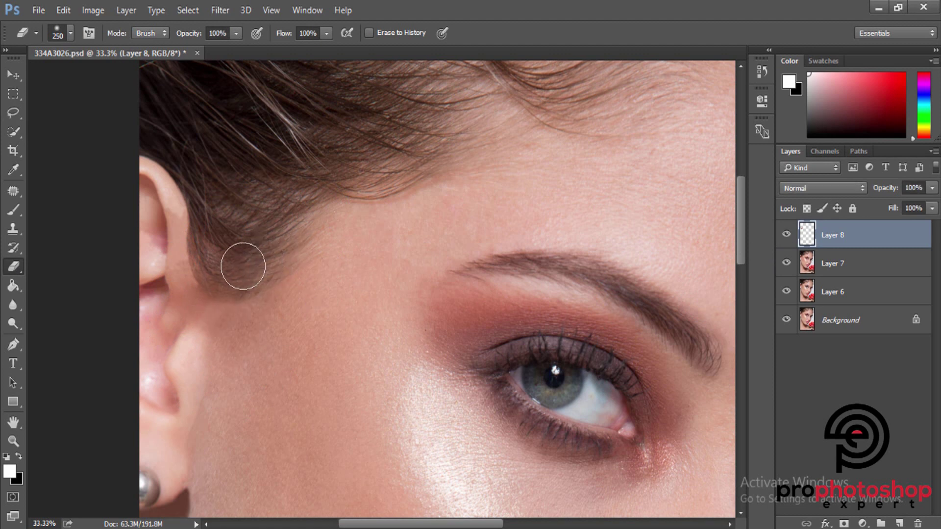
{"action": "left_click", "coordinate": [786, 235]}
{"action": "left_click", "coordinate": [786, 235]}
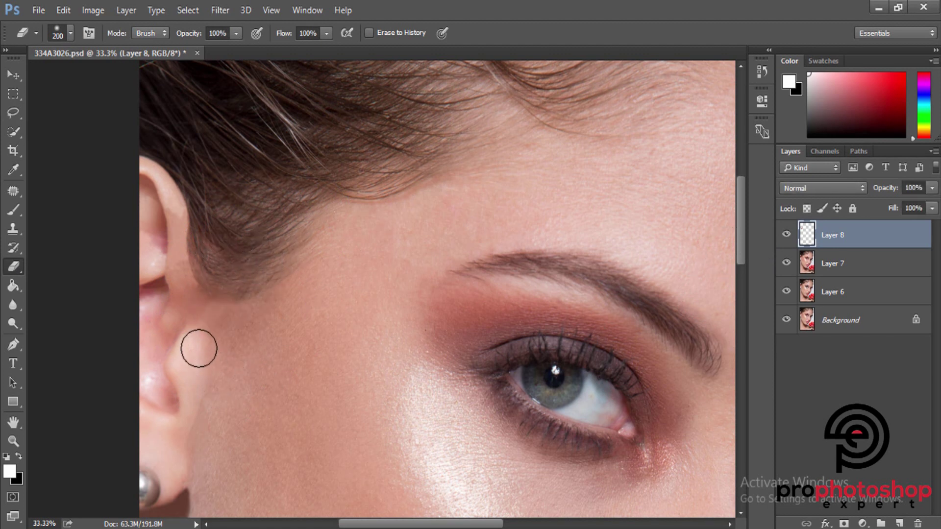
{"action": "key", "text": "ctrl+minus"}
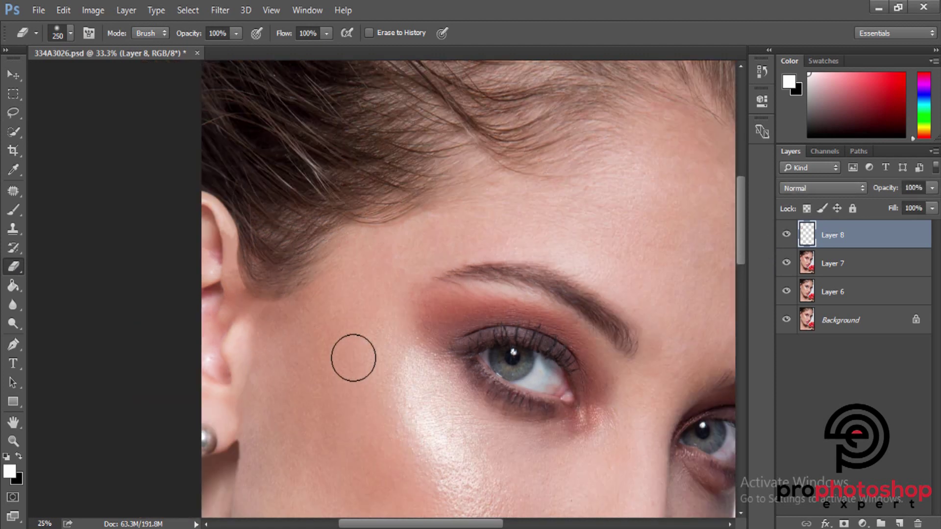
{"action": "key", "text": "ctrl+minus"}
{"action": "key", "text": "ctrl+minus"}
{"action": "left_click", "coordinate": [786, 235]}
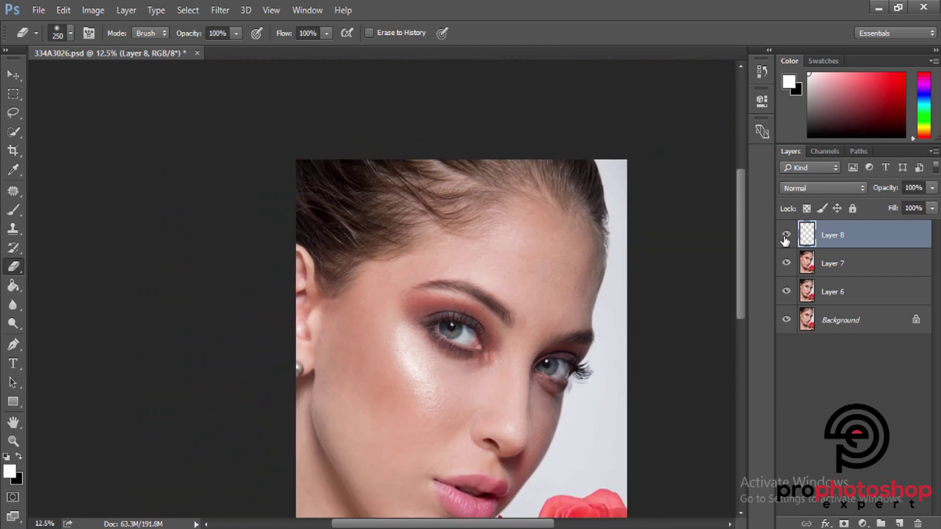
{"action": "key", "text": "ctrl+plus"}
{"action": "left_click", "coordinate": [786, 236]}
{"action": "left_click", "coordinate": [785, 236]}
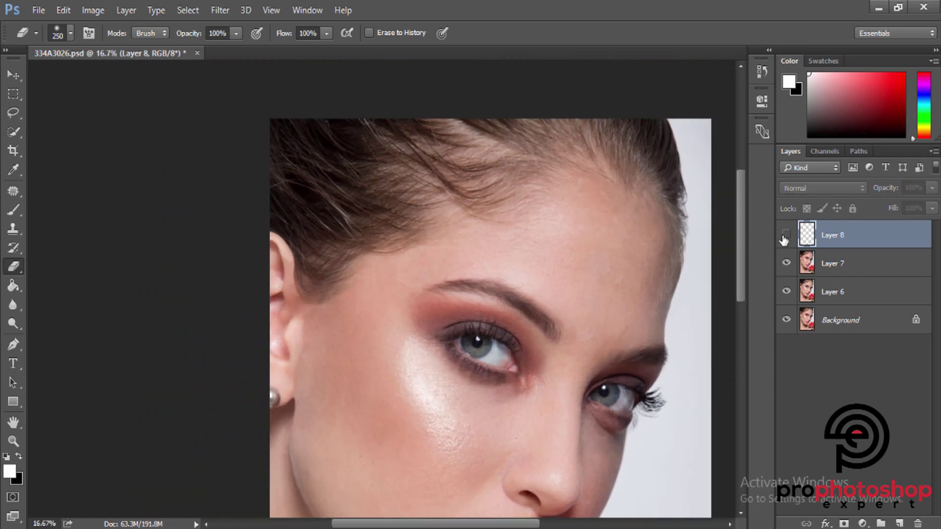
{"action": "key", "text": "ctrl+minus"}
{"action": "key", "text": "ctrl+minus"}
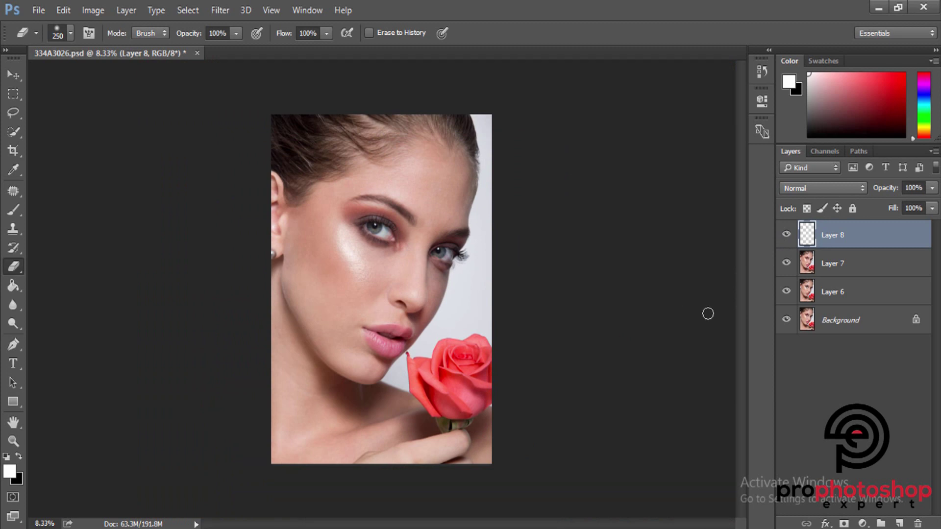
{"action": "left_click", "coordinate": [845, 264], "text": "ctrl"}
Step: Merge Layer 7 into Layer 8 and zoom in on the forehead hairline
{"action": "right_click", "coordinate": [846, 265]}
{"action": "left_click", "coordinate": [584, 487]}
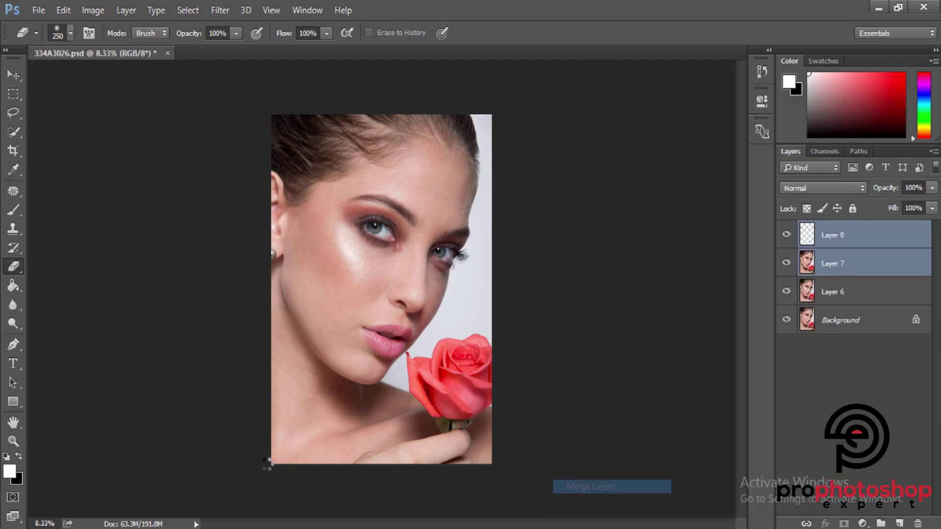
{"action": "left_click", "coordinate": [12, 442]}
{"action": "left_click", "coordinate": [379, 163]}
{"action": "left_click", "coordinate": [387, 179]}
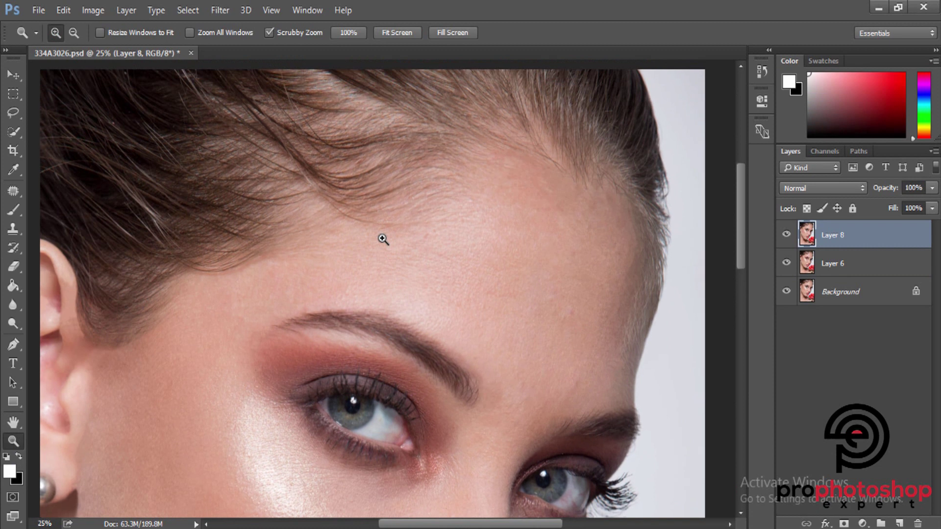
{"action": "left_click", "coordinate": [383, 239]}
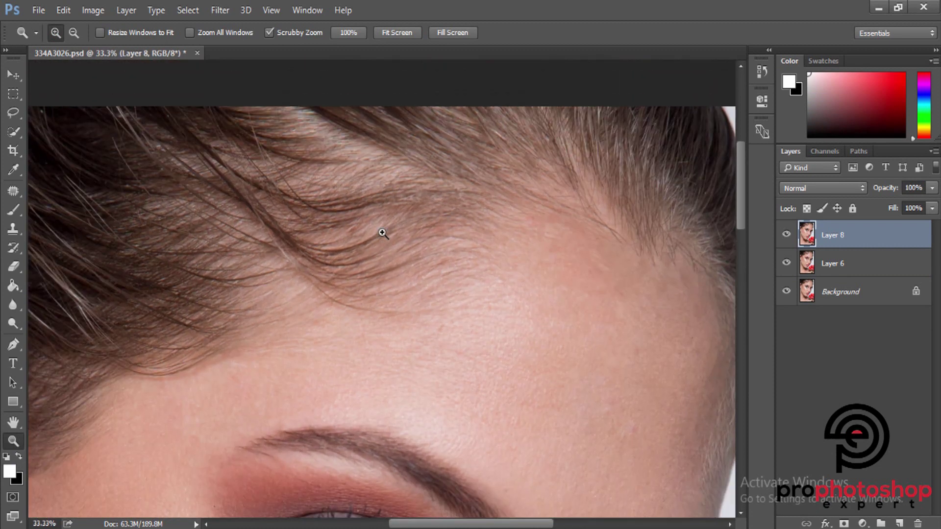
{"action": "key", "text": "ctrl+minus"}
Step: Copy a lassoed section of hair above the ear onto a new layer and move it over the hairline
{"action": "key", "text": "l"}
{"action": "key", "text": "ctrl+minus"}
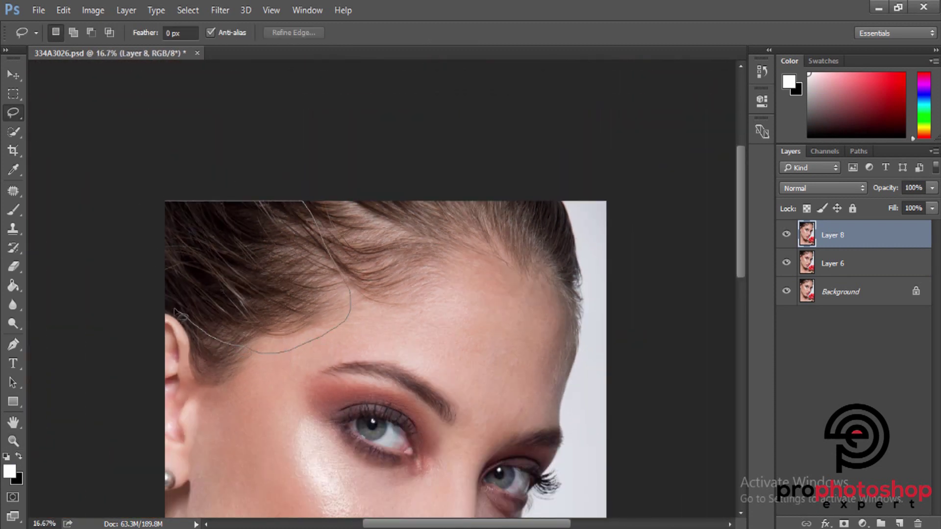
{"action": "left_click_drag", "start_coordinate": [181, 316], "coordinate": [162, 198]}
{"action": "key", "text": "ctrl+j"}
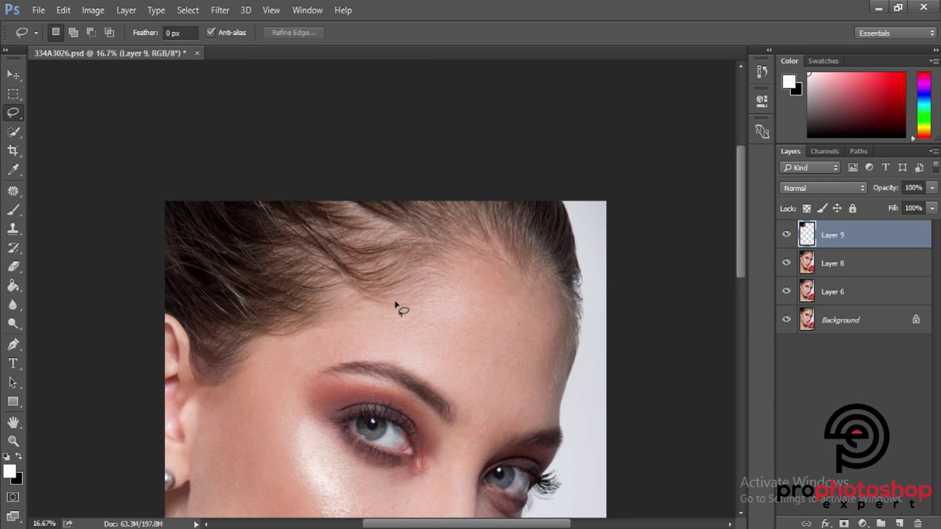
{"action": "key", "text": "ctrl+t"}
{"action": "mouse_move", "coordinate": [286, 279]}
{"action": "left_mouse_down"}
{"action": "mouse_move", "coordinate": [363, 263]}
{"action": "mouse_move", "coordinate": [368, 248]}
{"action": "mouse_move", "coordinate": [349, 255]}
{"action": "left_mouse_up"}
{"action": "key", "text": "Return"}
Step: Erase the vertical seam and hard hairline edge of the Layer 9 hair patch with a smaller Eraser
{"action": "scroll", "coordinate": [349, 255], "scroll_direction": "up", "scroll_amount": 1}
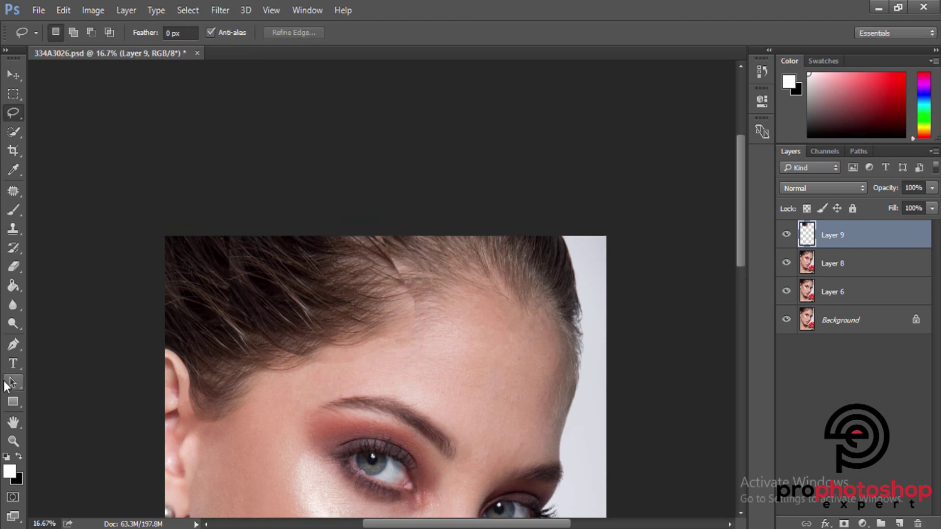
{"action": "left_click", "coordinate": [11, 439]}
{"action": "left_click", "coordinate": [193, 316]}
{"action": "left_click", "coordinate": [20, 269]}
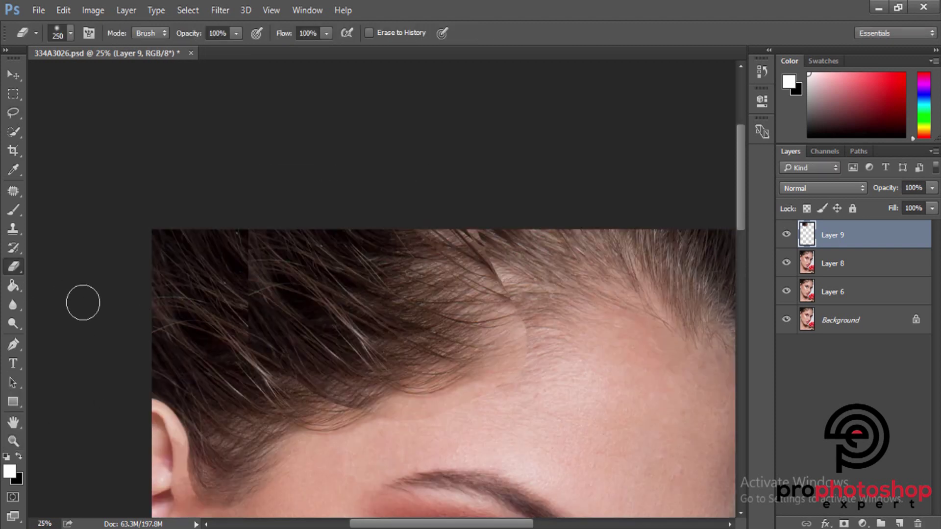
{"action": "key", "text": "bracketleft"}
{"action": "key", "text": "bracketleft"}
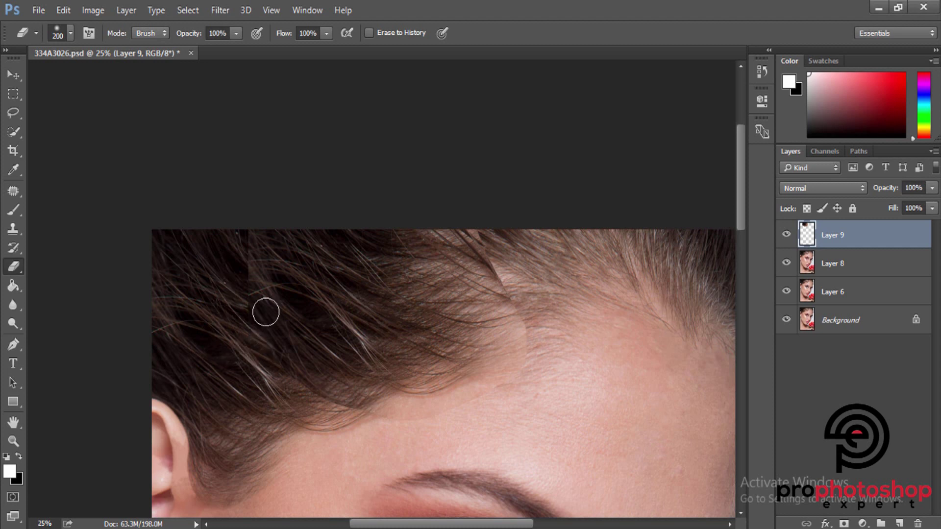
{"action": "left_click_drag", "start_coordinate": [265, 311], "coordinate": [275, 237]}
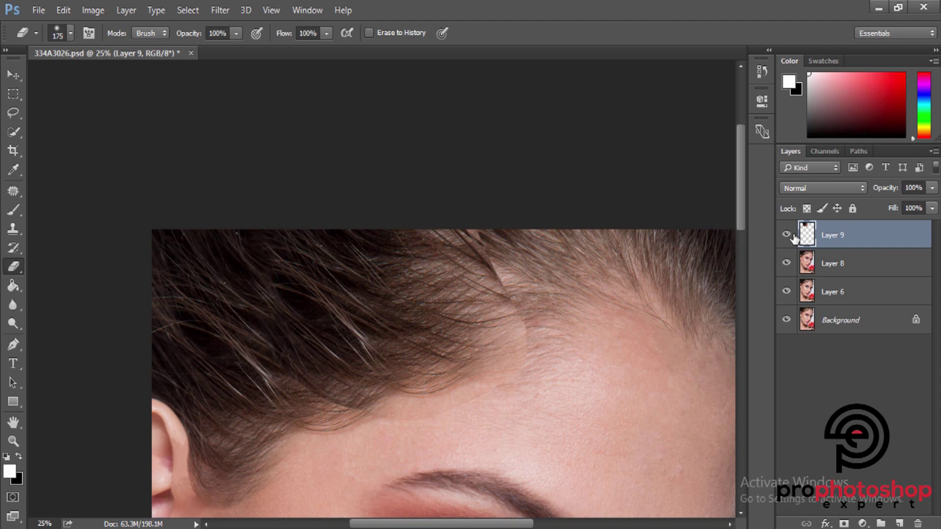
{"action": "key", "text": "bracketleft"}
{"action": "key", "text": "bracketleft"}
{"action": "key", "text": "bracketleft"}
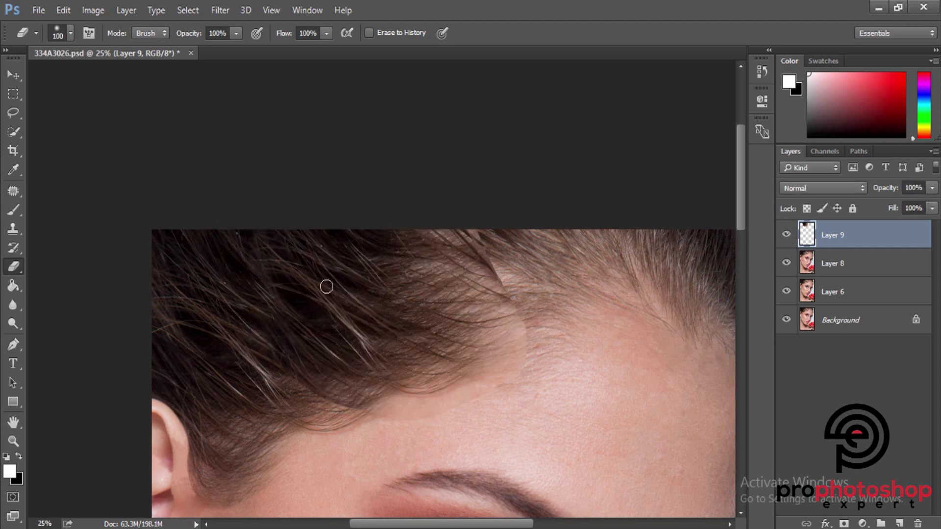
{"action": "scroll", "coordinate": [327, 287], "scroll_direction": "down", "scroll_amount": 2}
{"action": "left_click", "coordinate": [786, 235]}
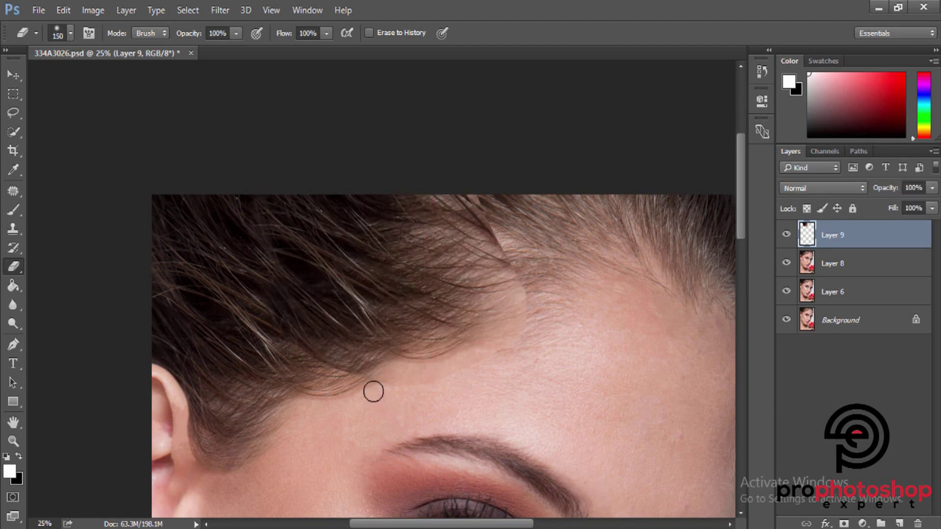
{"action": "mouse_move", "coordinate": [374, 392]}
{"action": "left_mouse_down"}
{"action": "mouse_move", "coordinate": [444, 381]}
{"action": "mouse_move", "coordinate": [519, 342]}
{"action": "mouse_move", "coordinate": [535, 289]}
{"action": "mouse_move", "coordinate": [487, 196]}
{"action": "left_mouse_up"}
Step: Zoom out and toggle Layer 9 repeatedly to compare the hairline patch with the original
{"action": "key", "text": "bracketright"}
{"action": "key", "text": "bracketright"}
{"action": "key", "text": "bracketright"}
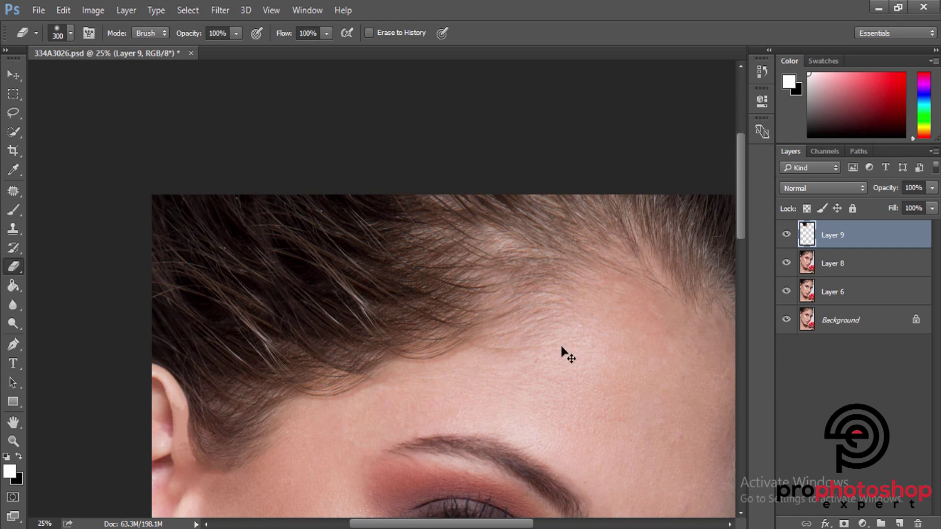
{"action": "key", "text": "ctrl+minus"}
{"action": "key", "text": "ctrl+minus"}
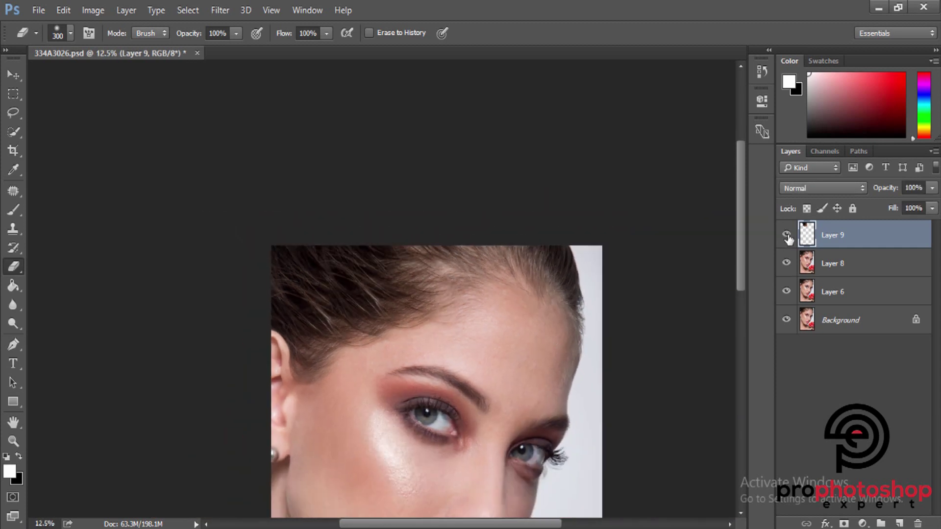
{"action": "left_click", "coordinate": [786, 236]}
{"action": "left_click", "coordinate": [787, 235]}
{"action": "left_click", "coordinate": [787, 236]}
{"action": "left_click", "coordinate": [786, 237]}
{"action": "left_click", "coordinate": [788, 235]}
{"action": "left_click", "coordinate": [787, 235]}
{"action": "left_click", "coordinate": [787, 236]}
{"action": "left_click", "coordinate": [787, 236]}
Step: Zoom into the forehead hairline, recheck Layer 9, and select the Spot Healing Brush
{"action": "left_click", "coordinate": [13, 444]}
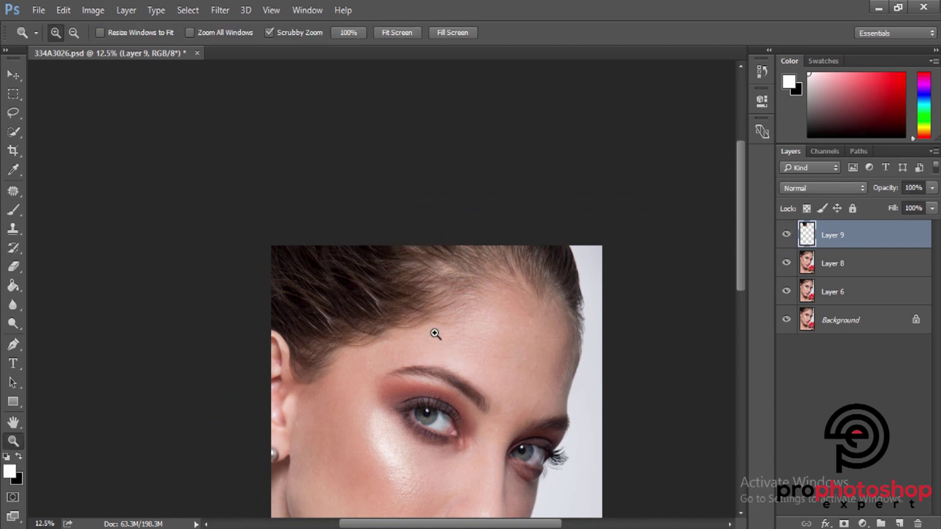
{"action": "left_click", "coordinate": [435, 332]}
{"action": "left_click", "coordinate": [381, 357]}
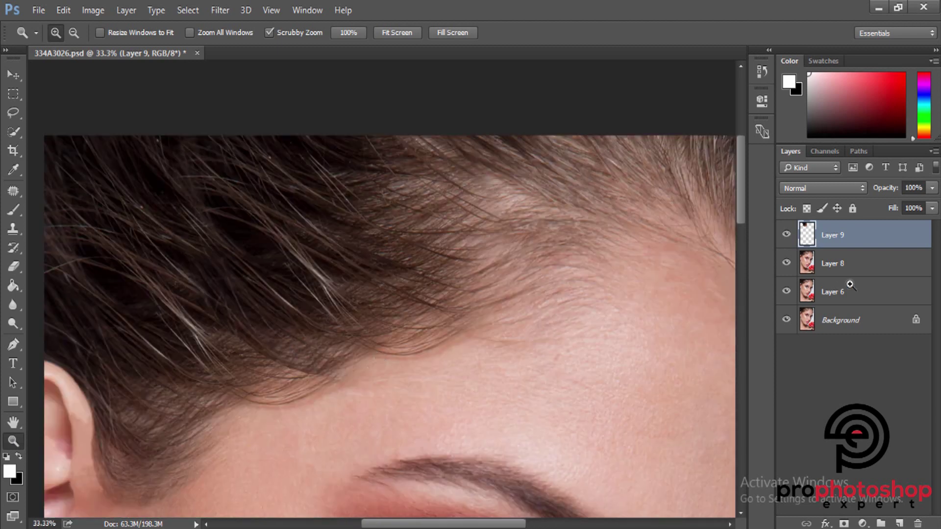
{"action": "left_click", "coordinate": [788, 236]}
{"action": "left_click", "coordinate": [13, 191]}
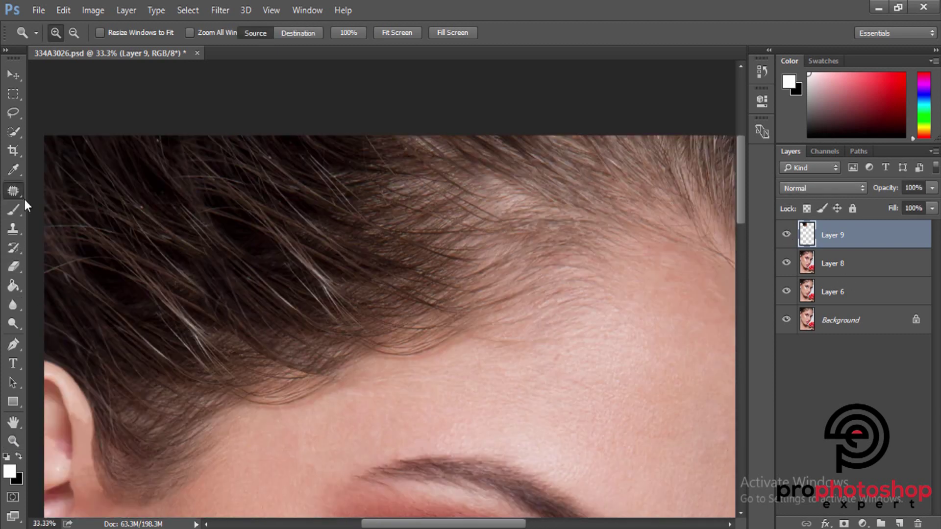
Step: Spot-heal hairline blemishes on a new empty Layer 10, then duplicate it as Layer 10 copy
{"action": "left_click", "coordinate": [901, 524]}
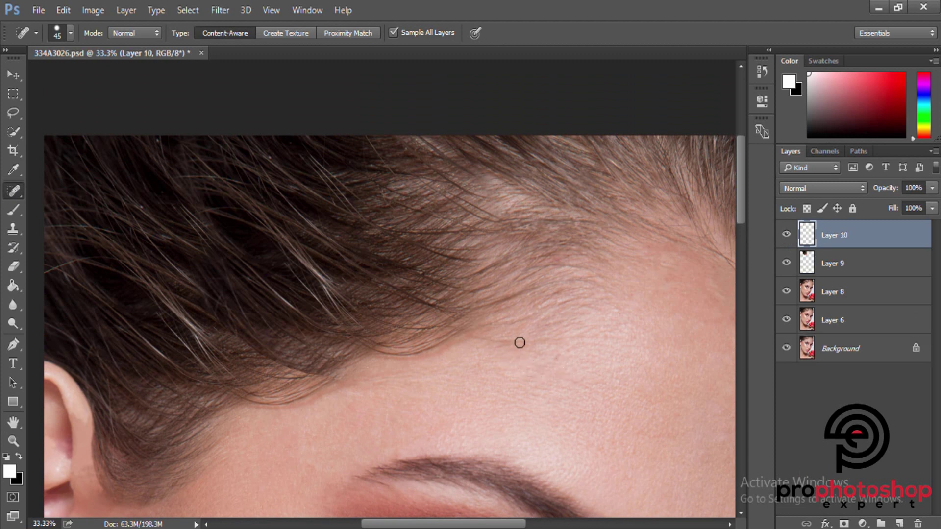
{"action": "left_click_drag", "start_coordinate": [495, 343], "coordinate": [563, 334]}
{"action": "key", "text": "bracketleft"}
{"action": "left_click_drag", "start_coordinate": [481, 340], "coordinate": [480, 340]}
{"action": "key", "text": "ctrl+minus"}
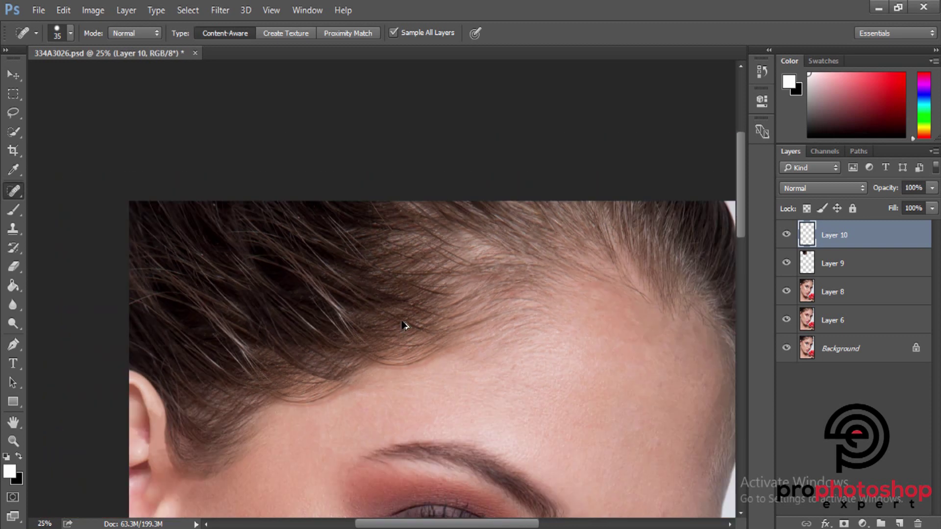
{"action": "key", "text": "ctrl+j"}
{"action": "key", "text": "e"}
{"action": "key", "text": "ctrl+minus"}
{"action": "key", "text": "ctrl+minus"}
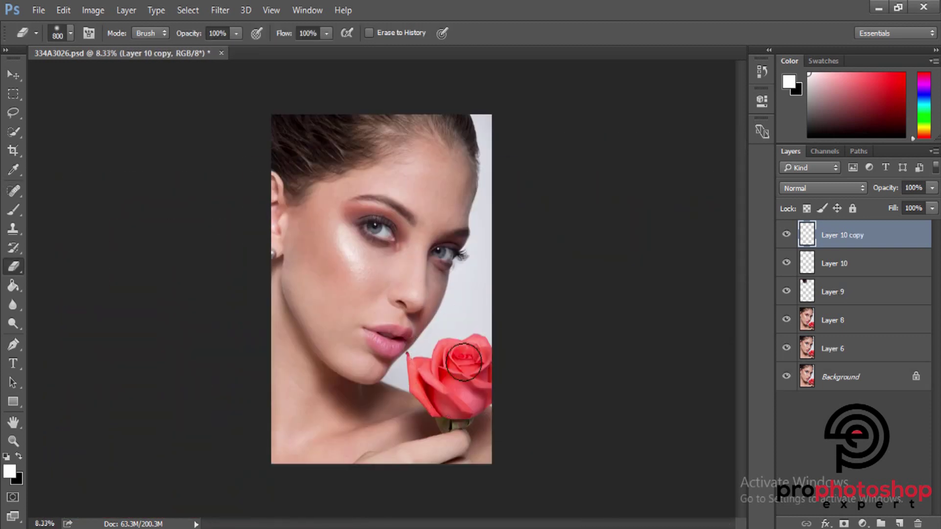
Step: Merge Layer 8 through Layer 10 copy, zoom to the hairline, and set the Eraser to 150
{"action": "left_click", "coordinate": [836, 321], "text": "shift"}
{"action": "right_click", "coordinate": [836, 321]}
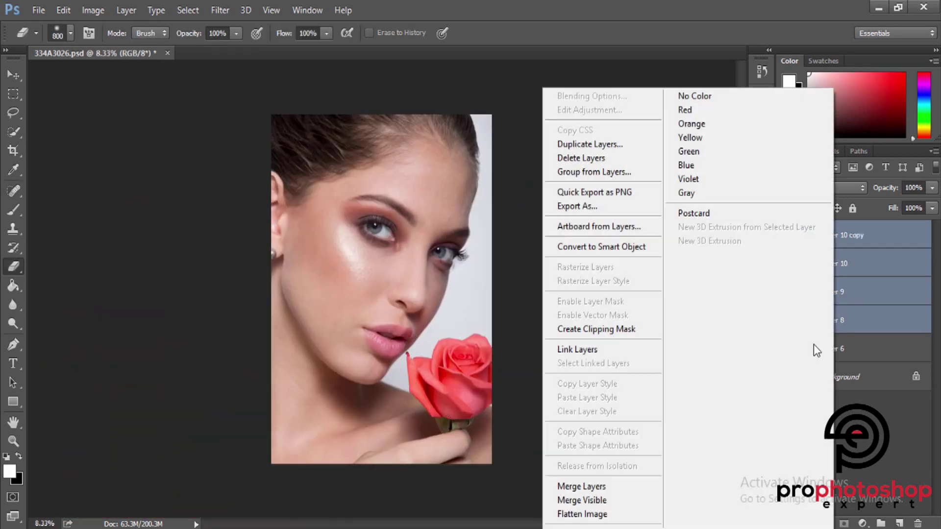
{"action": "left_click", "coordinate": [603, 485]}
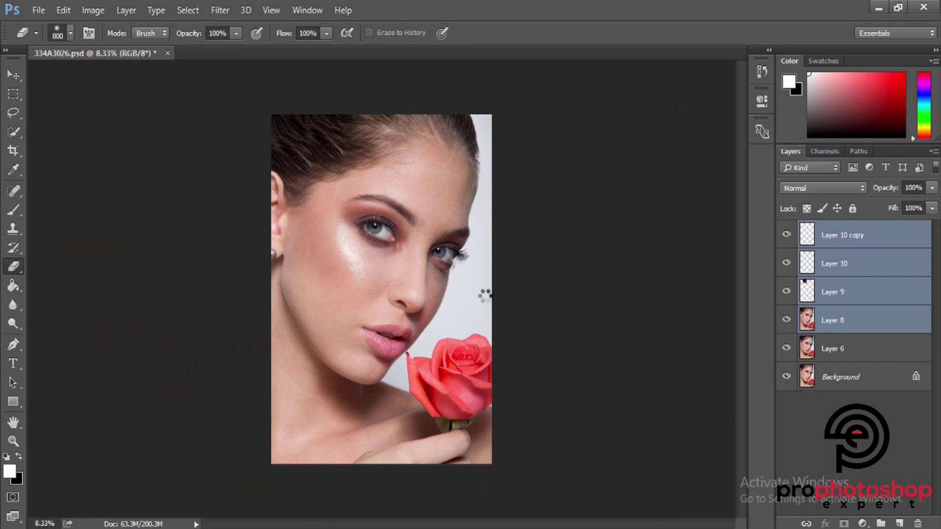
{"action": "key", "text": "ctrl+plus"}
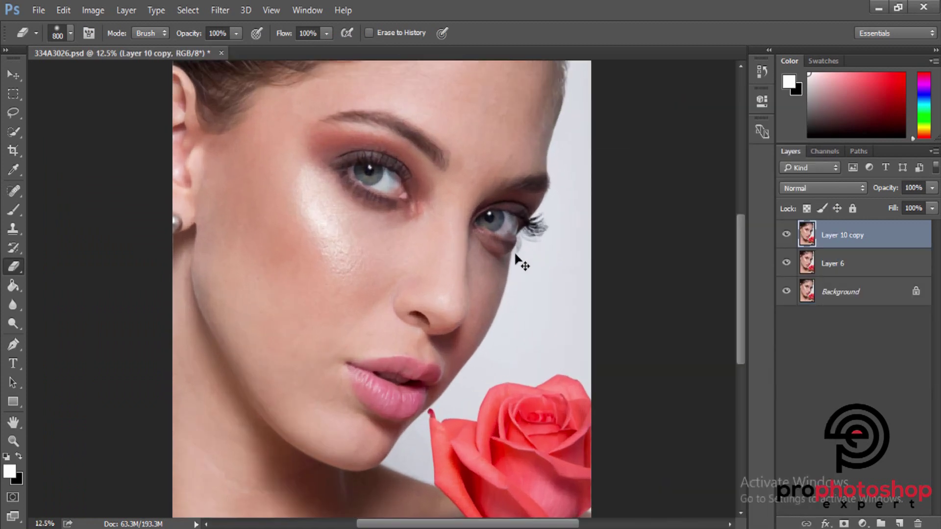
{"action": "key", "text": "ctrl+plus"}
{"action": "scroll", "coordinate": [740, 281], "scroll_direction": "up", "scroll_amount": 3}
{"action": "key", "text": "ctrl+plus"}
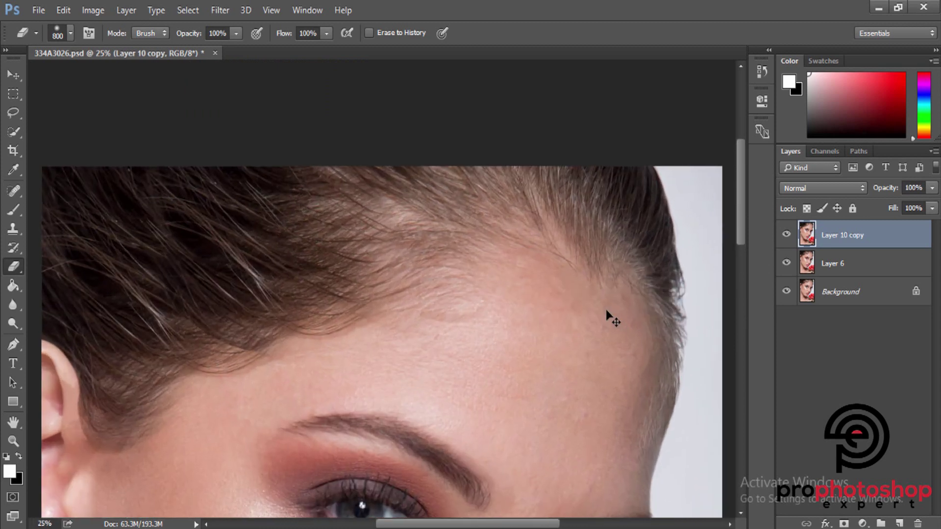
{"action": "key", "text": "ctrl+plus"}
{"action": "key", "text": "bracketleft"}
{"action": "key", "text": "bracketleft"}
{"action": "key", "text": "bracketleft"}
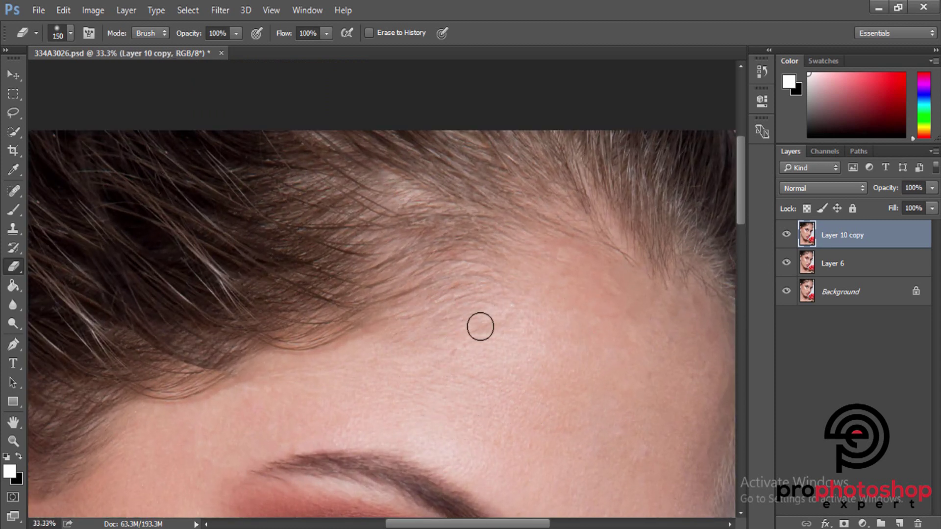
{"action": "key", "text": "ctrl+minus"}
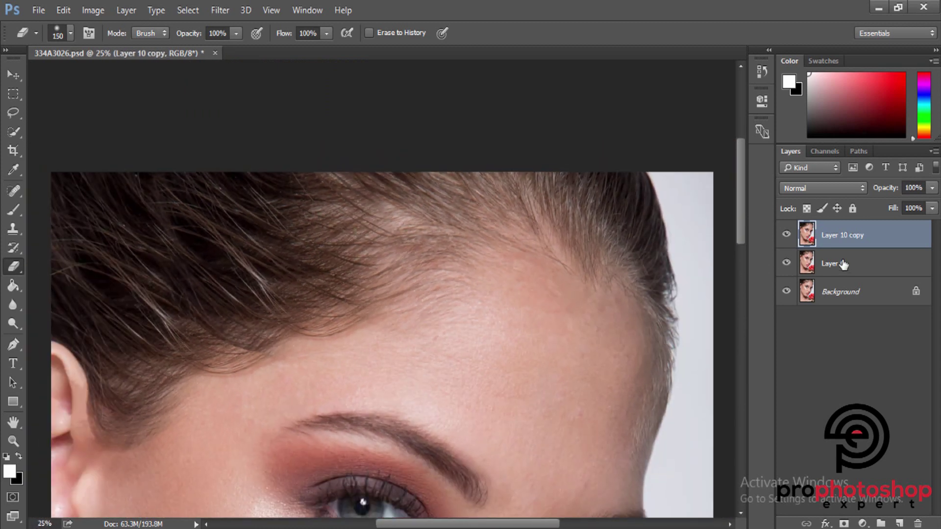
Step: Add Layer 6 and merge it into a single Layer 10 copy above Background
{"action": "left_click", "coordinate": [843, 265], "text": "shift"}
{"action": "right_click", "coordinate": [843, 265]}
{"action": "left_click", "coordinate": [598, 485]}
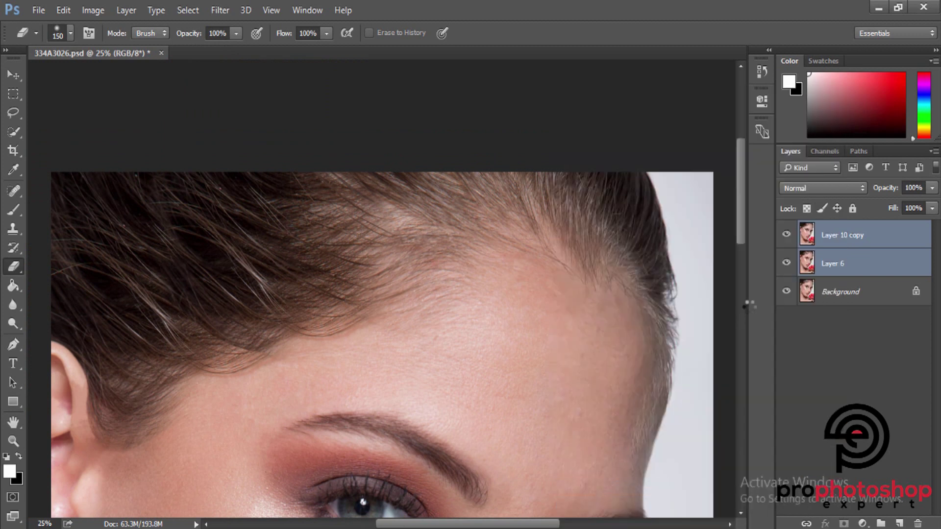
{"action": "key", "text": "ctrl+minus"}
{"action": "key", "text": "ctrl+plus"}
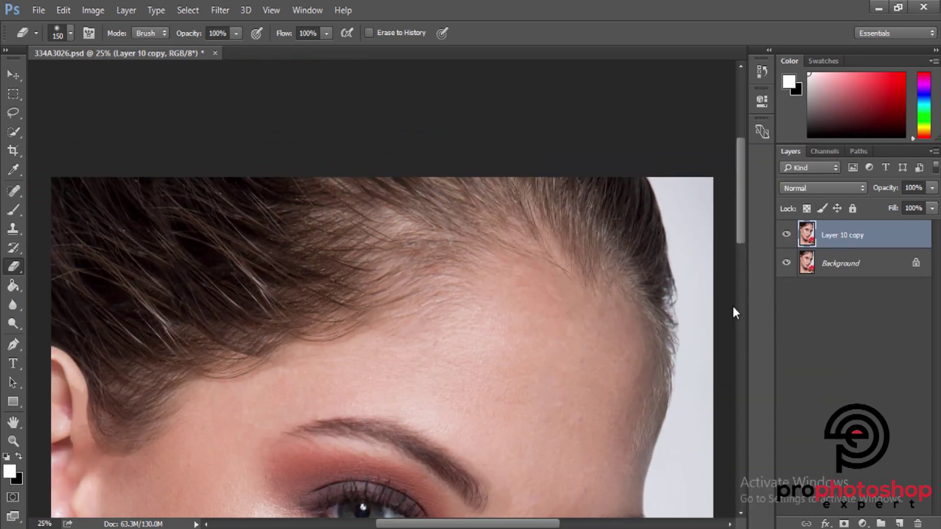
{"action": "scroll", "coordinate": [510, 339], "scroll_direction": "up", "scroll_amount": 2}
{"action": "key", "text": "ctrl+plus"}
Step: Copy a lassoed strip of top-edge hair onto new Layer 1, rotating and shifting it slightly
{"action": "left_click", "coordinate": [13, 112]}
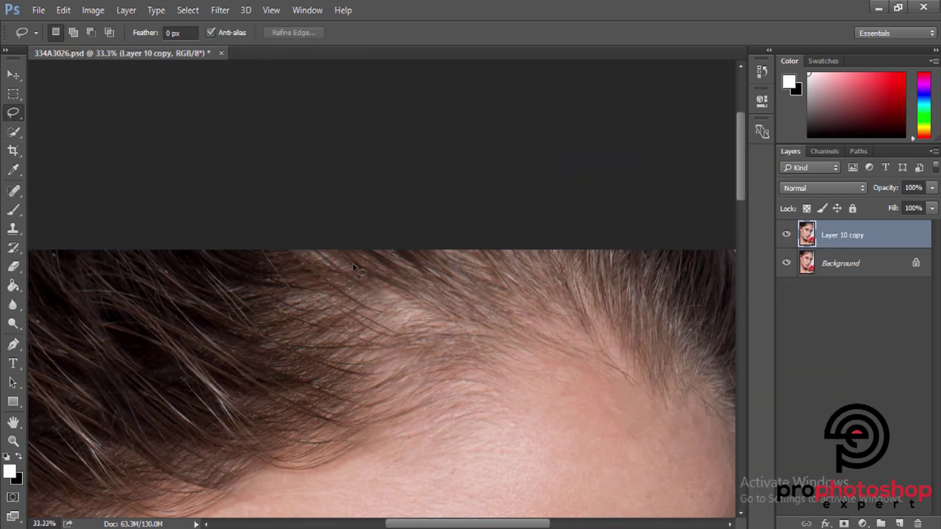
{"action": "left_click_drag", "start_coordinate": [336, 254], "coordinate": [489, 256]}
{"action": "mouse_move", "coordinate": [343, 270]}
{"action": "left_mouse_down"}
{"action": "mouse_move", "coordinate": [477, 303]}
{"action": "mouse_move", "coordinate": [435, 287]}
{"action": "left_mouse_up"}
{"action": "key", "text": "ctrl+j"}
{"action": "key", "text": "ctrl+t"}
{"action": "left_click_drag", "start_coordinate": [537, 332], "coordinate": [525, 339]}
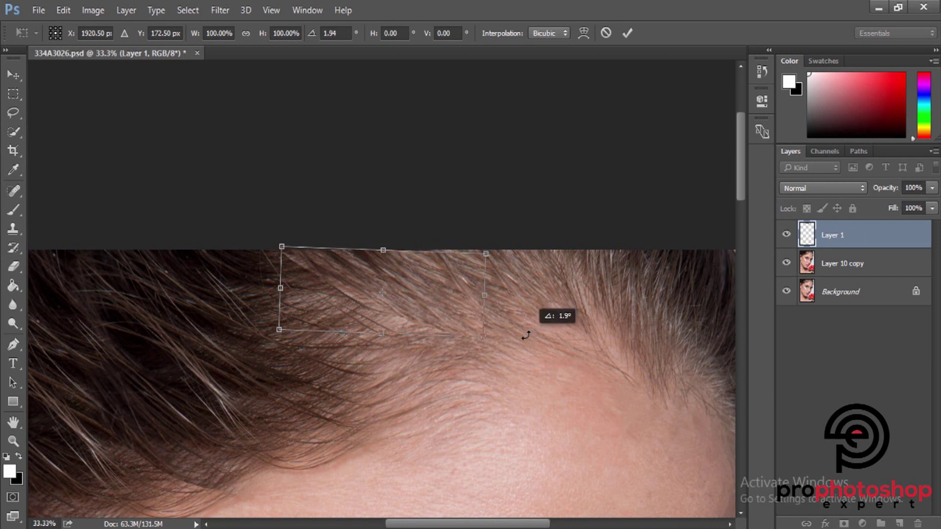
{"action": "left_click_drag", "start_coordinate": [421, 293], "coordinate": [414, 298]}
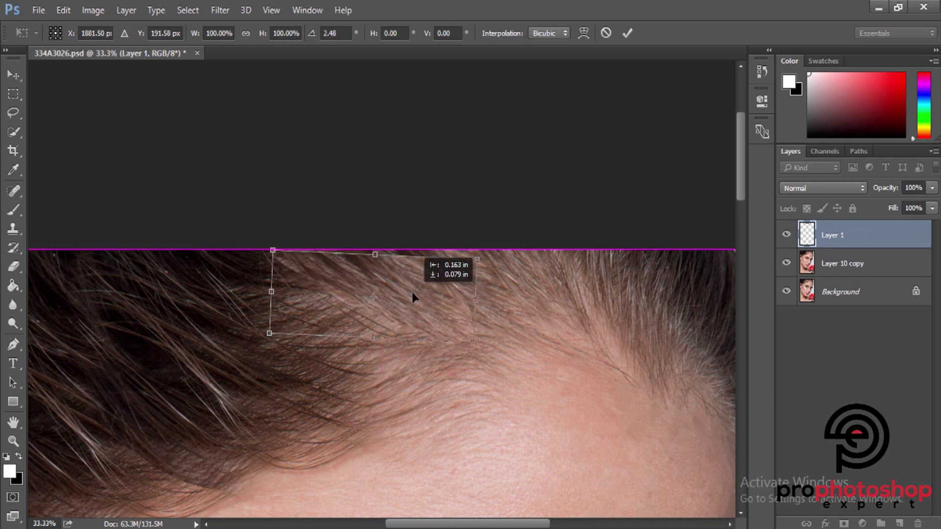
{"action": "key", "text": "Return"}
Step: Nudge the Layer 1 hair patch up and enlarge it to about 109%
{"action": "key", "text": "l"}
{"action": "key", "text": "ctrl+t"}
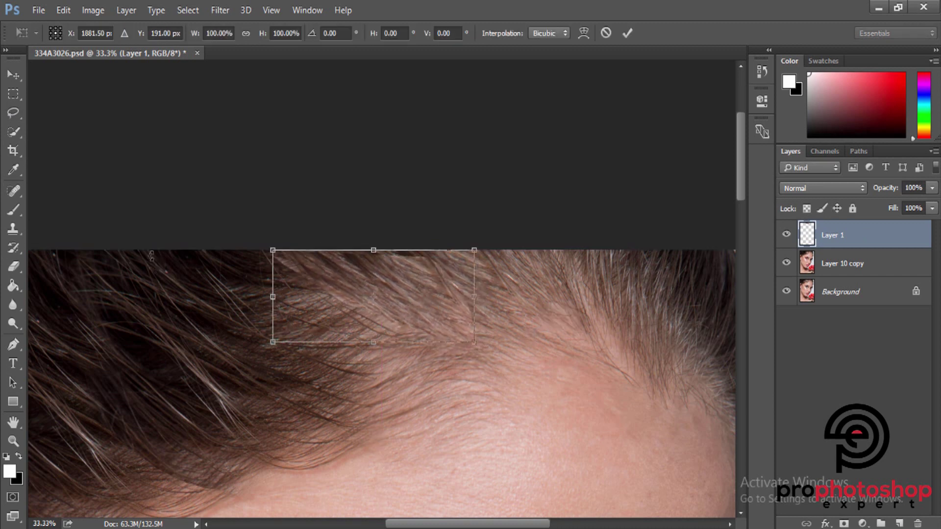
{"action": "key", "text": "Up"}
{"action": "key", "text": "Up"}
{"action": "key", "text": "Up"}
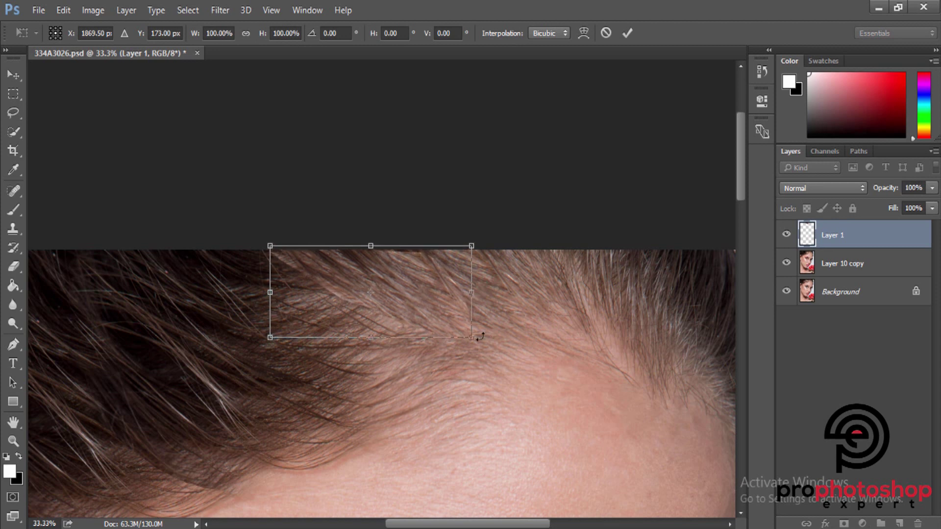
{"action": "left_click_drag", "start_coordinate": [473, 338], "coordinate": [481, 344]}
Step: Apply the enlarged patch, erase its edges, toggle Layer 1 to compare, and set the brush to 100
{"action": "key", "text": "Return"}
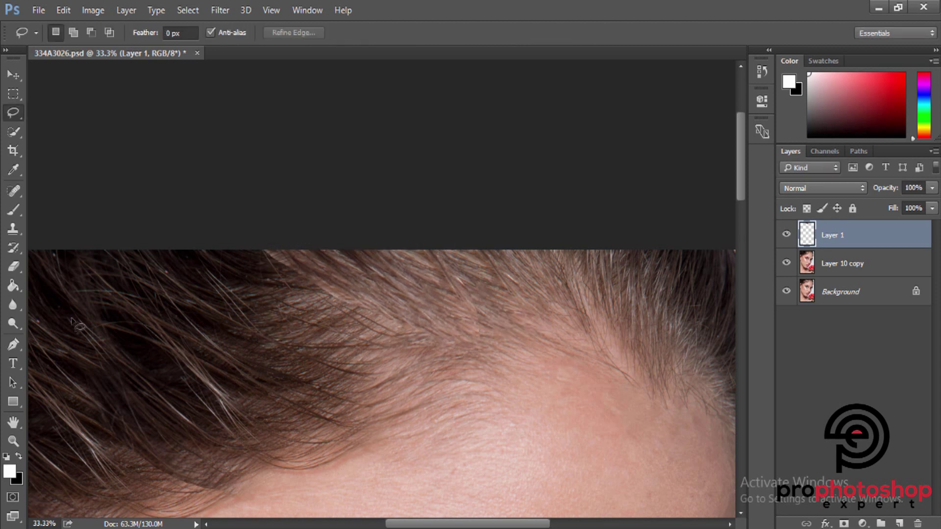
{"action": "left_click", "coordinate": [14, 267]}
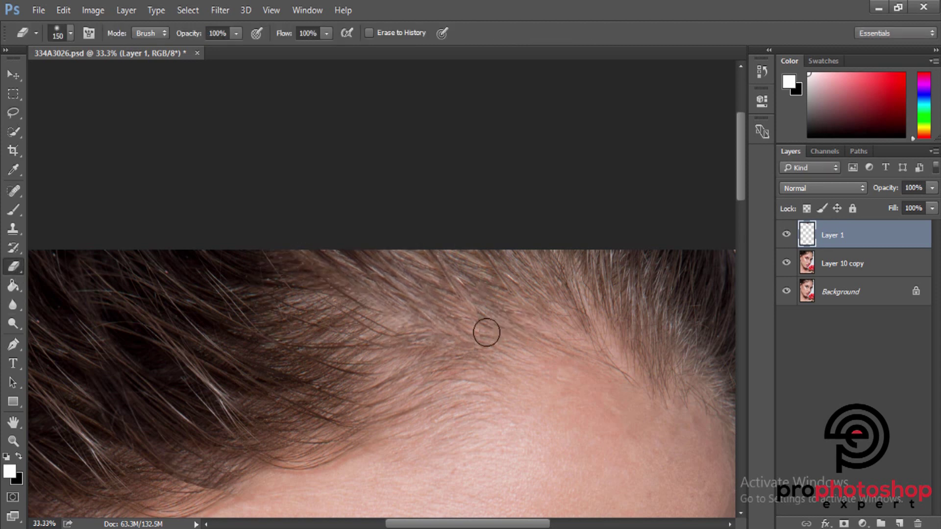
{"action": "left_click", "coordinate": [787, 236]}
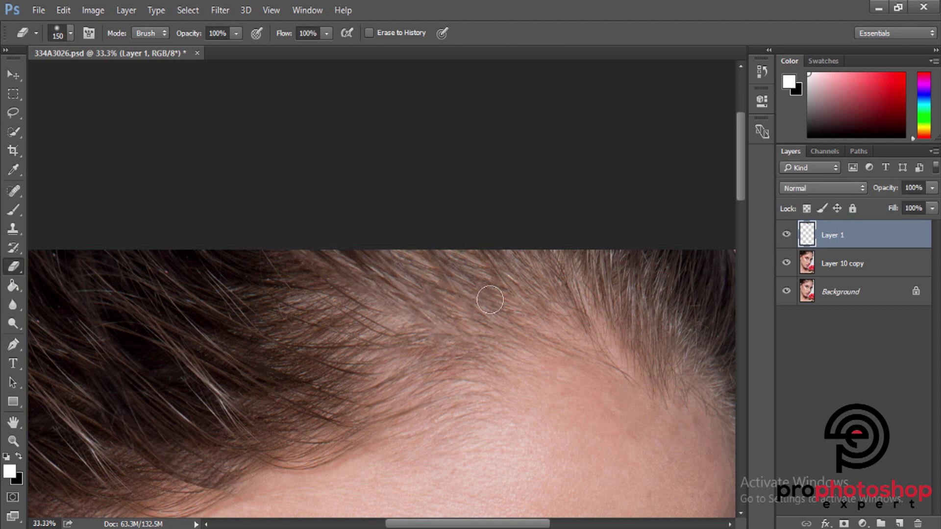
{"action": "left_click", "coordinate": [787, 236]}
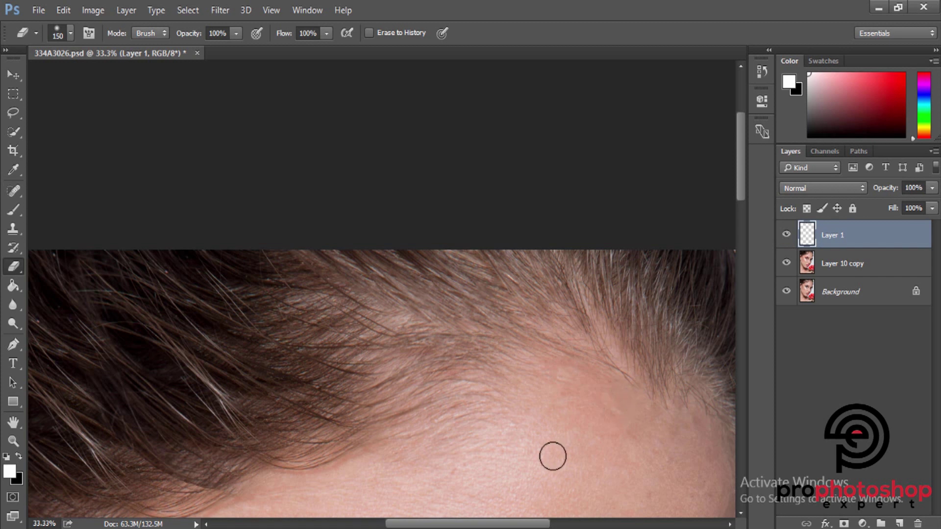
{"action": "left_click", "coordinate": [785, 236]}
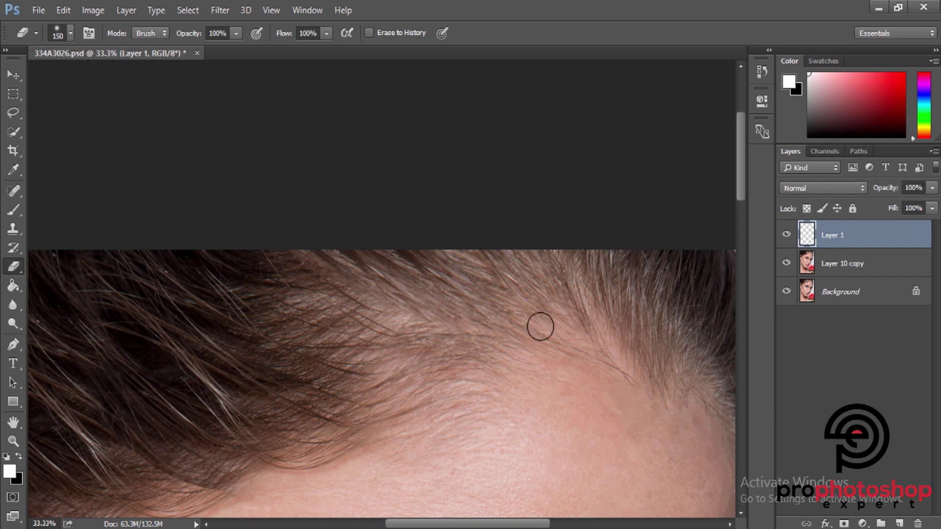
{"action": "key", "text": "bracketleft"}
{"action": "key", "text": "bracketleft"}
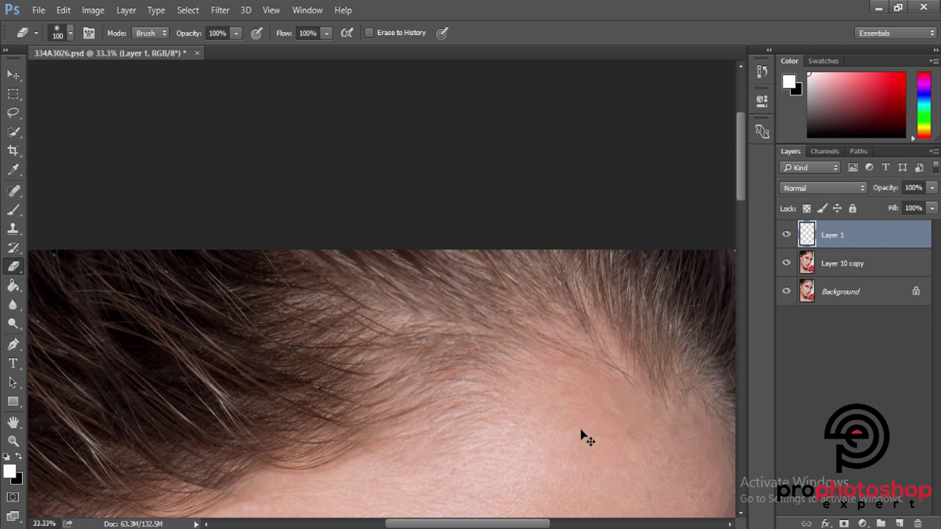
{"action": "key", "text": "ctrl+minus"}
Step: Merge Layer 10 copy into Layer 1, navigate to the right eye, and add empty Layer 2
{"action": "right_click", "coordinate": [830, 266]}
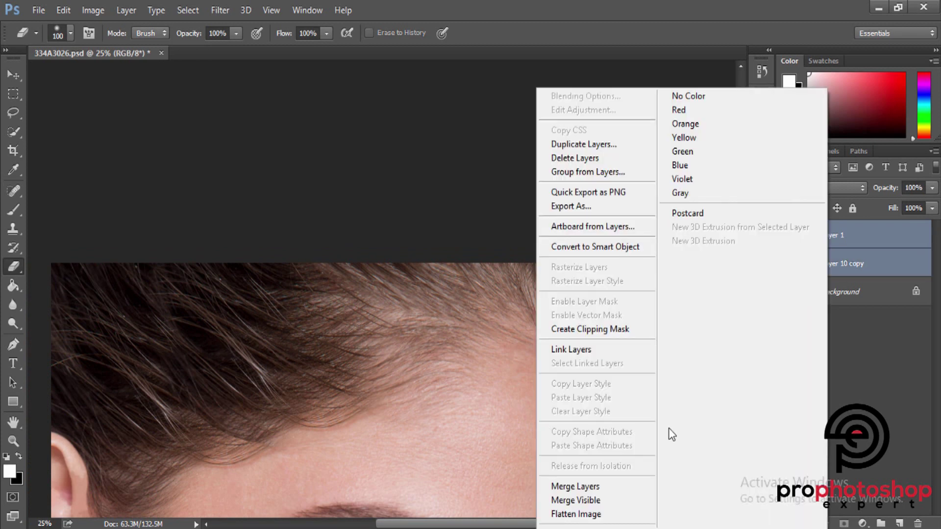
{"action": "left_click", "coordinate": [576, 485]}
{"action": "scroll", "coordinate": [518, 467], "scroll_direction": "down", "scroll_amount": 2}
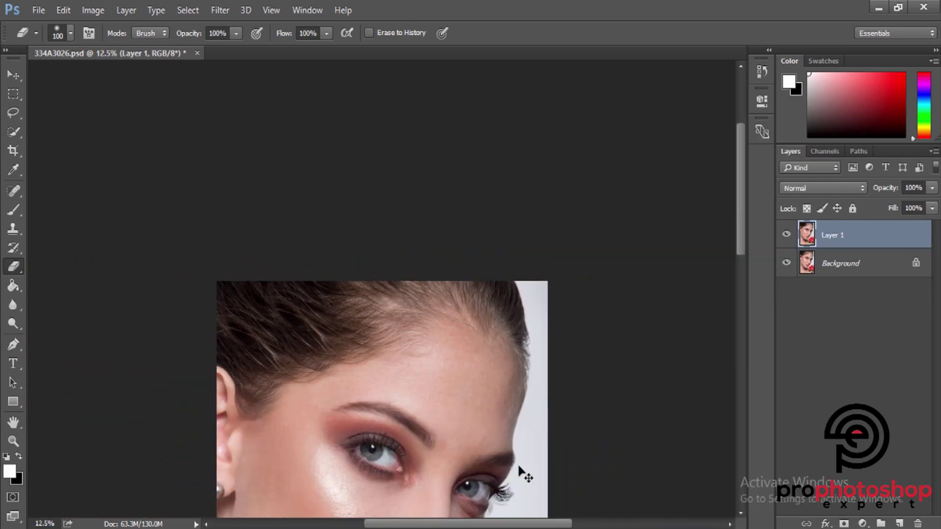
{"action": "scroll", "coordinate": [517, 466], "scroll_direction": "down", "scroll_amount": 2}
{"action": "scroll", "coordinate": [500, 451], "scroll_direction": "up", "scroll_amount": 2}
{"action": "scroll", "coordinate": [478, 428], "scroll_direction": "up", "scroll_amount": 1}
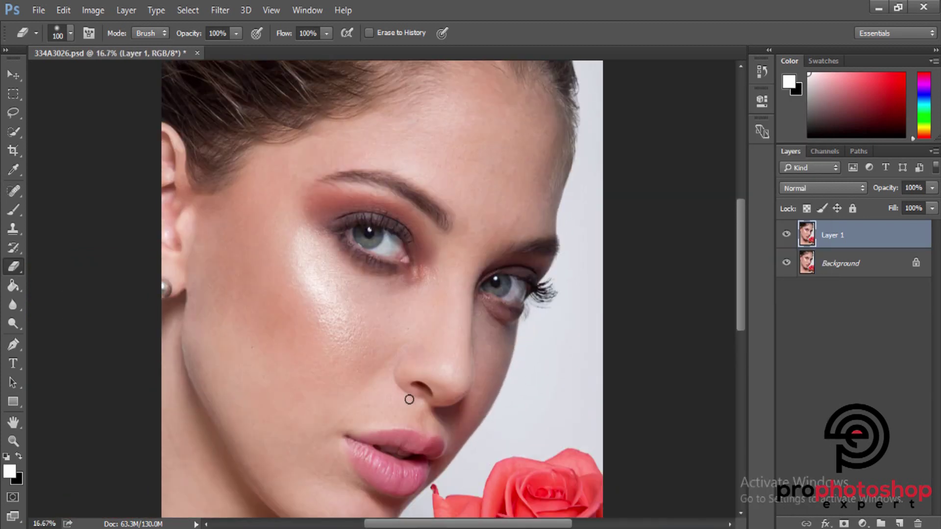
{"action": "scroll", "coordinate": [410, 400], "scroll_direction": "up", "scroll_amount": 1}
{"action": "scroll", "coordinate": [475, 393], "scroll_direction": "up", "scroll_amount": 1}
{"action": "scroll", "coordinate": [521, 458], "scroll_direction": "right", "scroll_amount": 3}
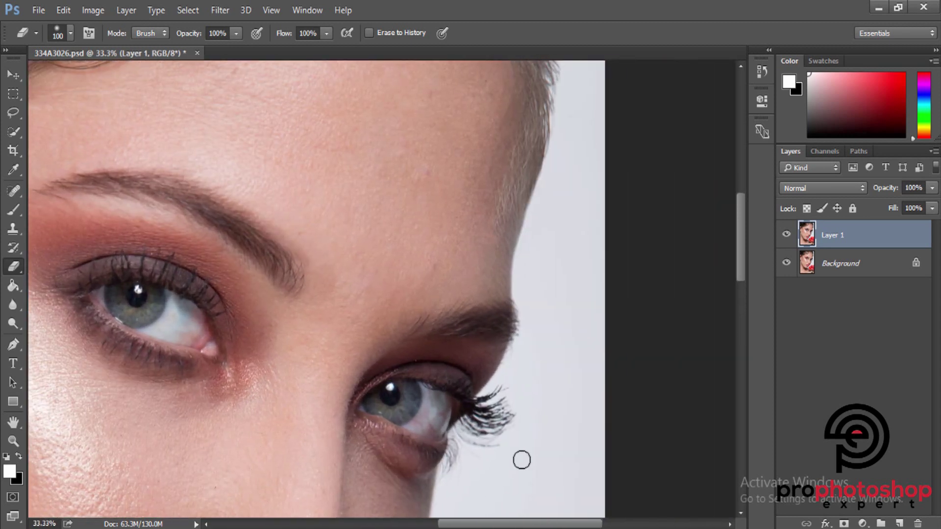
{"action": "scroll", "coordinate": [505, 430], "scroll_direction": "down", "scroll_amount": 1}
{"action": "scroll", "coordinate": [504, 431], "scroll_direction": "up", "scroll_amount": 1}
{"action": "left_click", "coordinate": [899, 523]}
Step: Spot-heal the red veins on the right eye white, enlarging the brush to 30
{"action": "scroll", "coordinate": [365, 459], "scroll_direction": "up", "scroll_amount": 1}
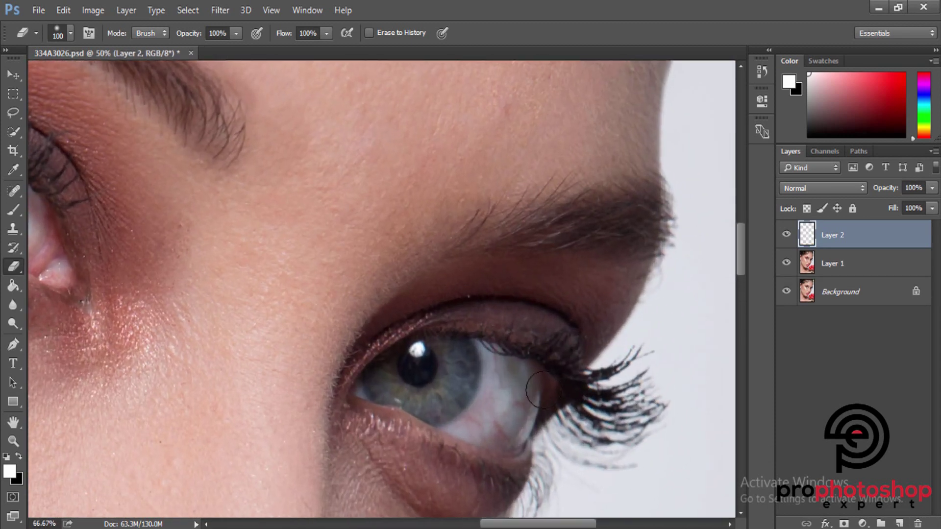
{"action": "key", "text": "bracketleft"}
{"action": "key", "text": "bracketleft"}
{"action": "key", "text": "bracketleft"}
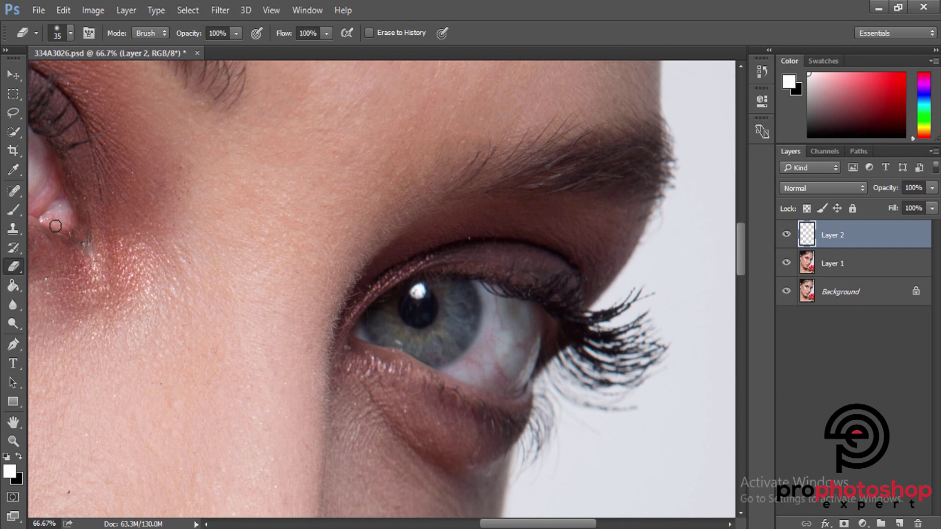
{"action": "key", "text": "j"}
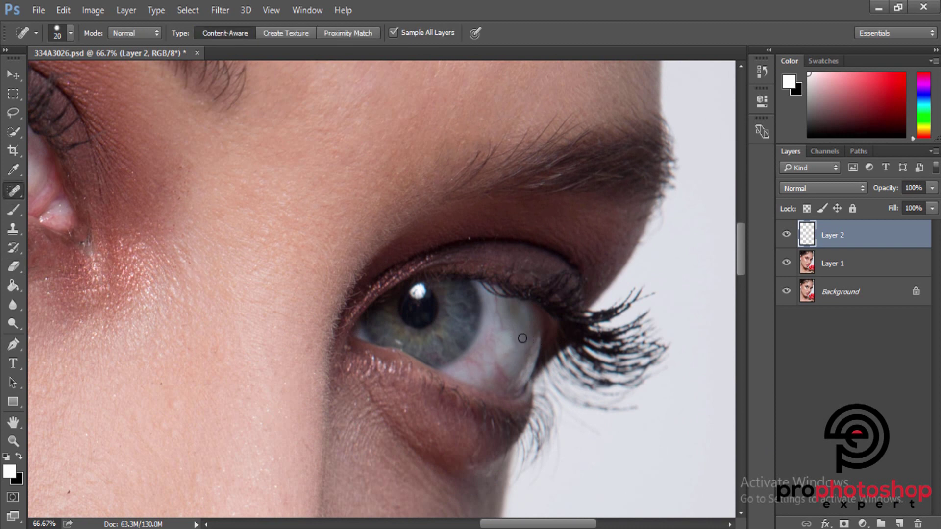
{"action": "left_click_drag", "start_coordinate": [495, 303], "coordinate": [495, 303]}
{"action": "left_click_drag", "start_coordinate": [471, 362], "coordinate": [497, 329]}
{"action": "left_click_drag", "start_coordinate": [515, 347], "coordinate": [511, 312]}
{"action": "key", "text": "bracketright"}
{"action": "left_click_drag", "start_coordinate": [518, 330], "coordinate": [517, 327]}
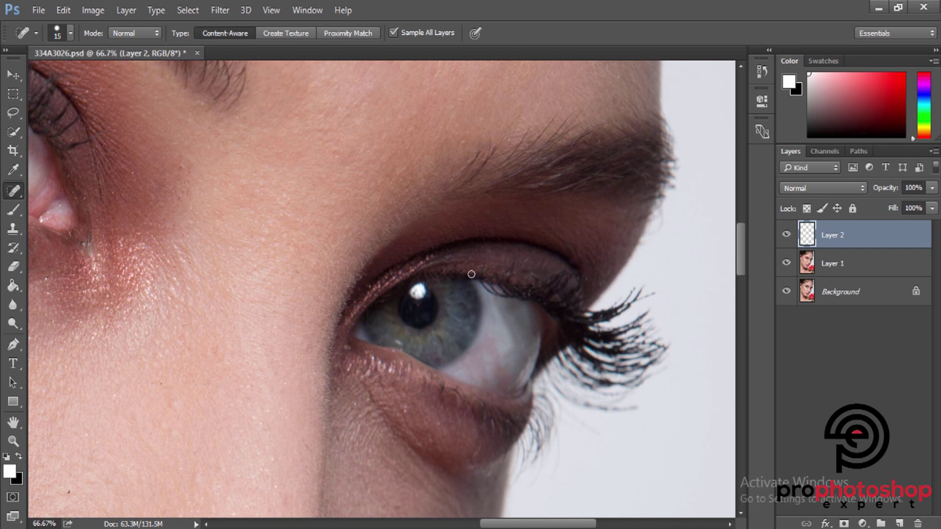
Step: Heal a stray spot above the right eyebrow, then shrink the healing brush to 10
{"action": "scroll", "coordinate": [495, 208], "scroll_direction": "up", "scroll_amount": 2}
{"action": "left_click_drag", "start_coordinate": [528, 161], "coordinate": [523, 173]}
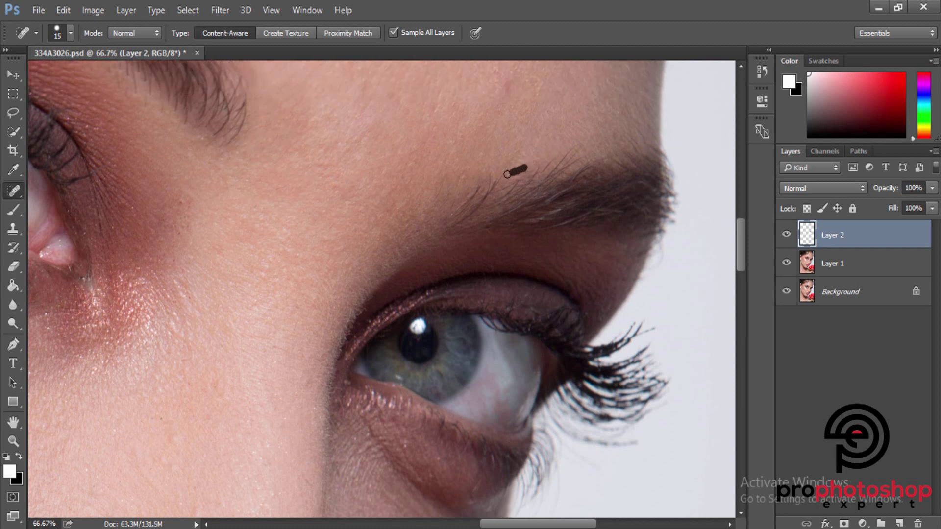
{"action": "key", "text": "bracketleft"}
{"action": "scroll", "coordinate": [559, 177], "scroll_direction": "up", "scroll_amount": 2}
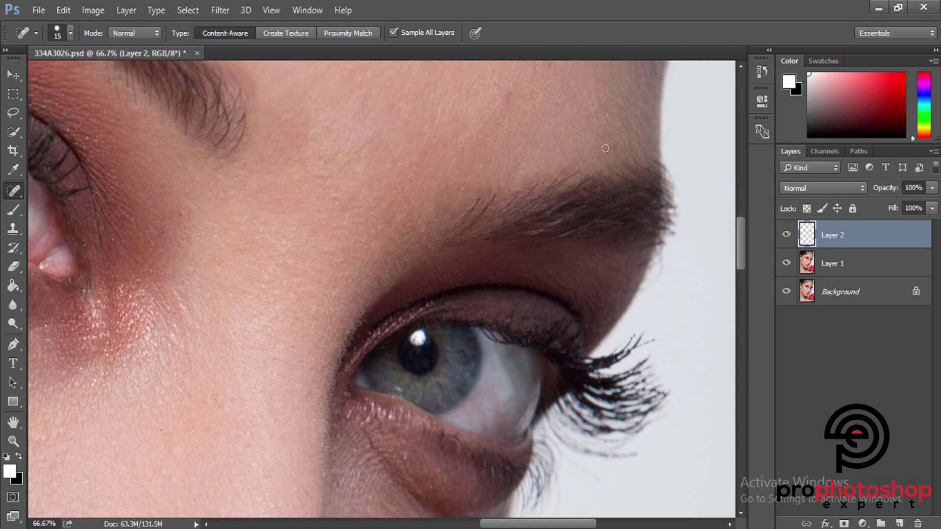
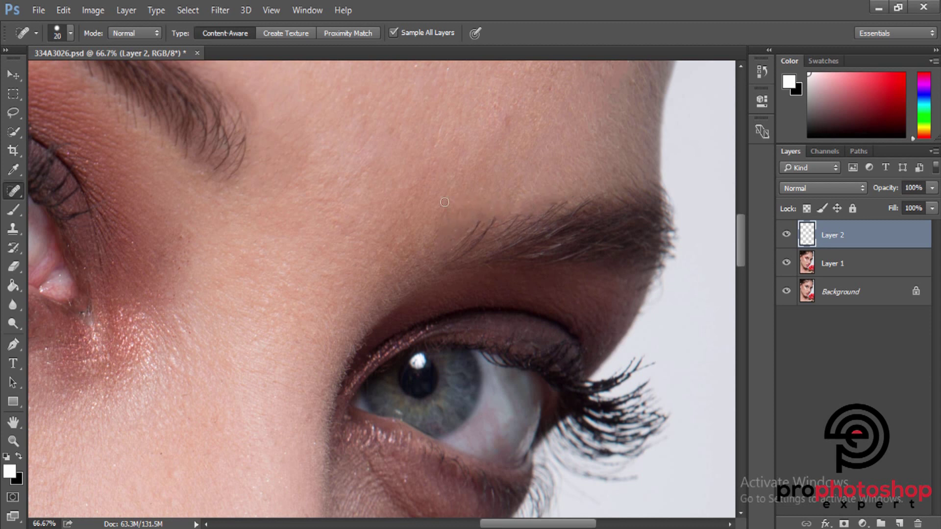
Step: Clone-stamp skin around the eyebrow's outer edge on Layer 2 with a slightly smaller brush
{"action": "left_click_drag", "start_coordinate": [500, 236], "coordinate": [655, 352]}
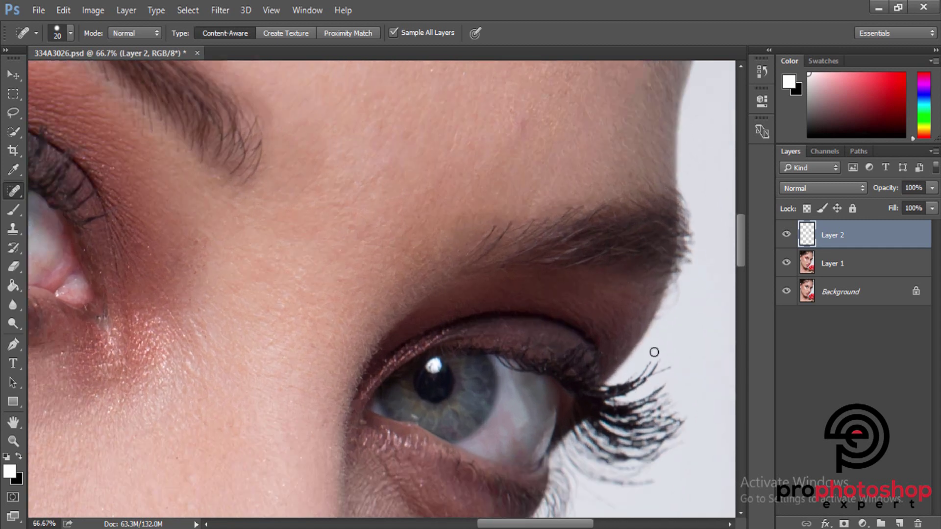
{"action": "left_click_drag", "start_coordinate": [541, 506], "coordinate": [363, 505]}
{"action": "key", "text": "s"}
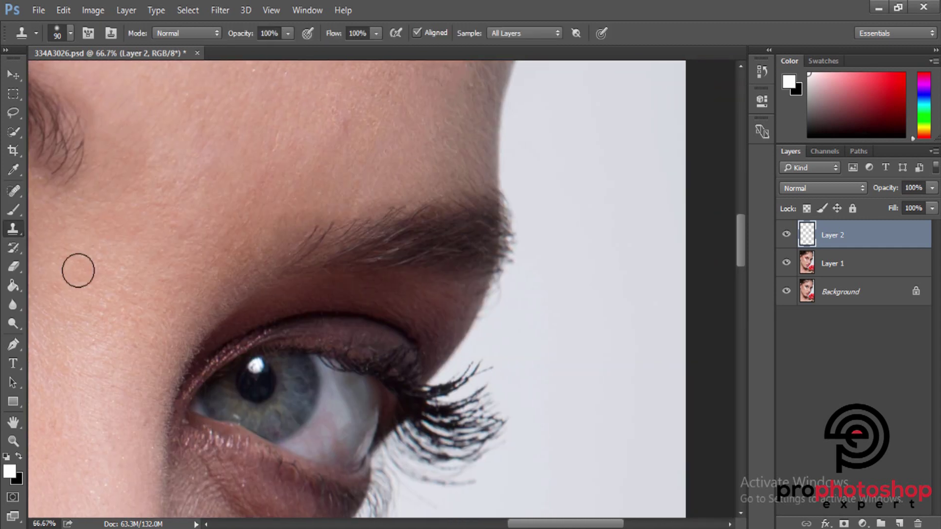
{"action": "key", "text": "bracketleft"}
{"action": "key", "text": "bracketleft"}
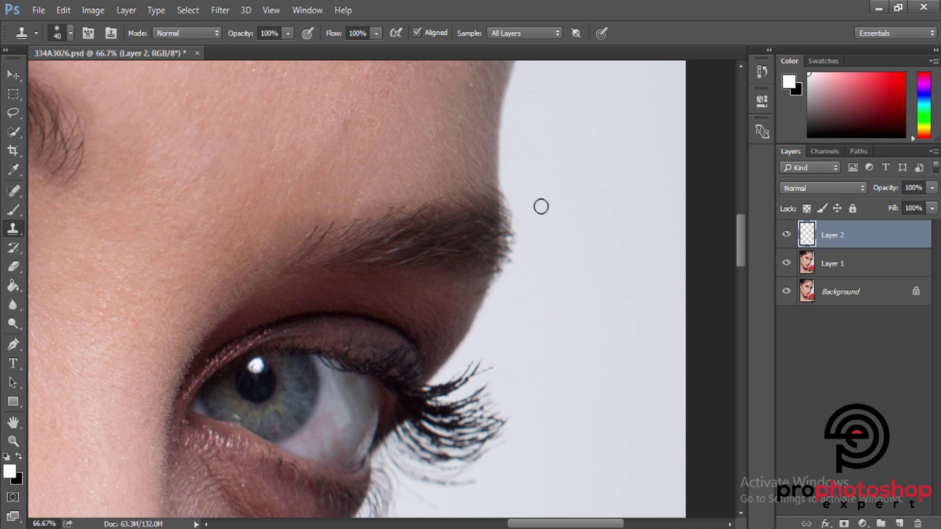
{"action": "scroll", "coordinate": [545, 208], "scroll_direction": "up", "scroll_amount": 2}
{"action": "scroll", "coordinate": [551, 218], "scroll_direction": "down", "scroll_amount": 1}
{"action": "scroll", "coordinate": [554, 206], "scroll_direction": "up", "scroll_amount": 2}
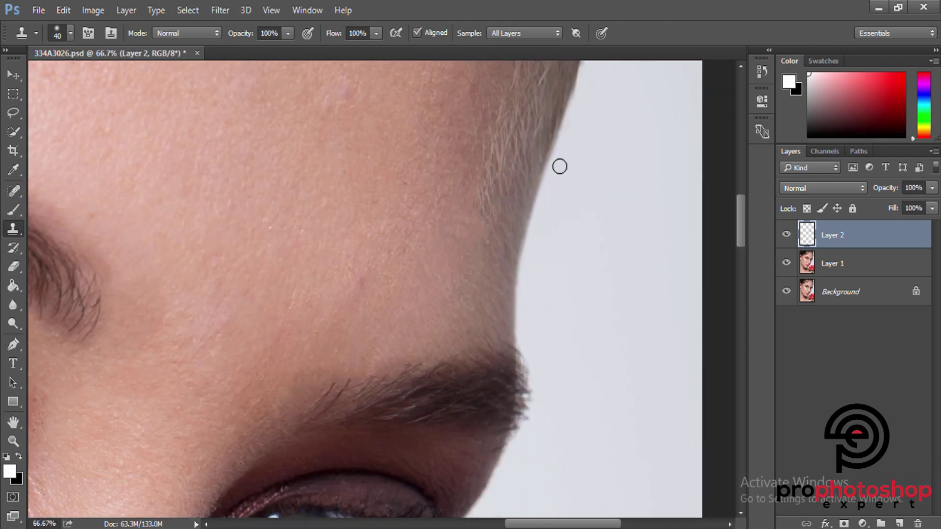
{"action": "scroll", "coordinate": [559, 257], "scroll_direction": "up", "scroll_amount": 1}
{"action": "scroll", "coordinate": [561, 252], "scroll_direction": "down", "scroll_amount": 1}
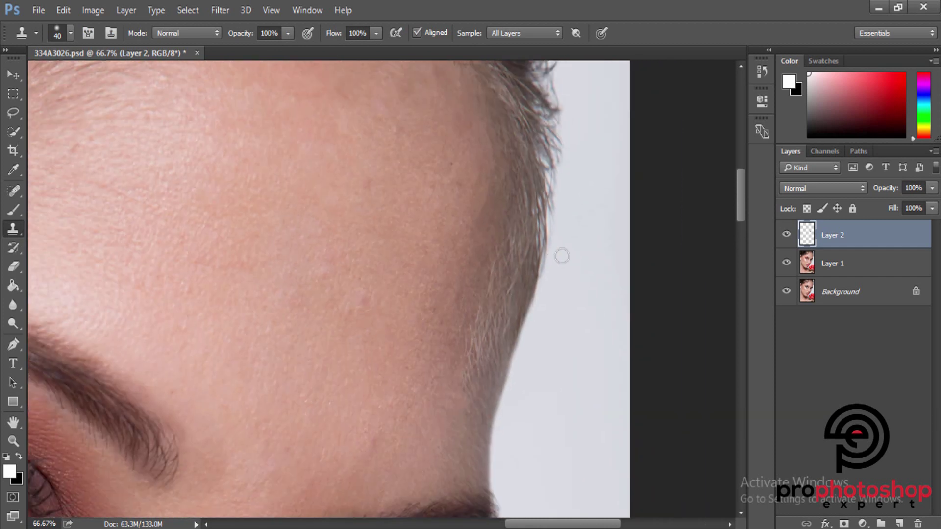
{"action": "scroll", "coordinate": [529, 265], "scroll_direction": "up", "scroll_amount": 1}
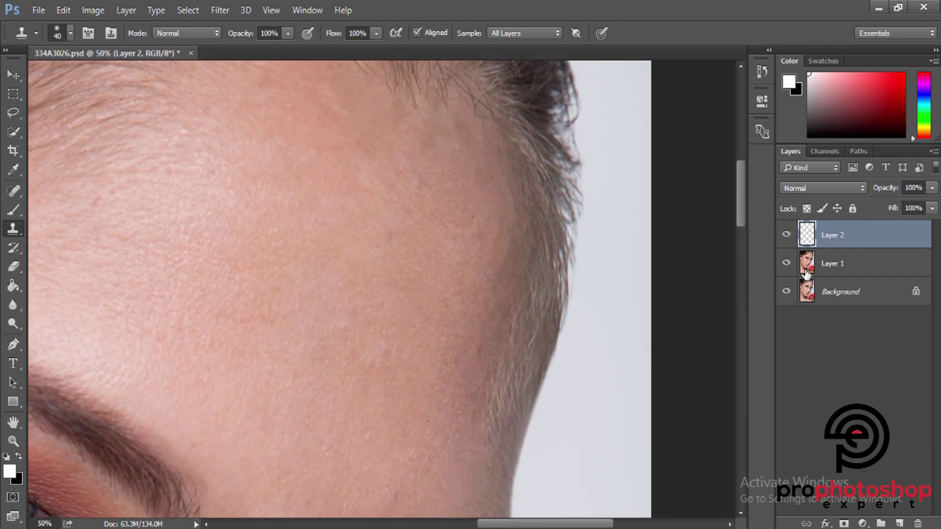
Step: Merge Layer 2 and Layer 1 into a single layer
{"action": "left_click", "coordinate": [833, 263], "text": "ctrl"}
{"action": "right_click", "coordinate": [833, 263]}
{"action": "left_click", "coordinate": [598, 487]}
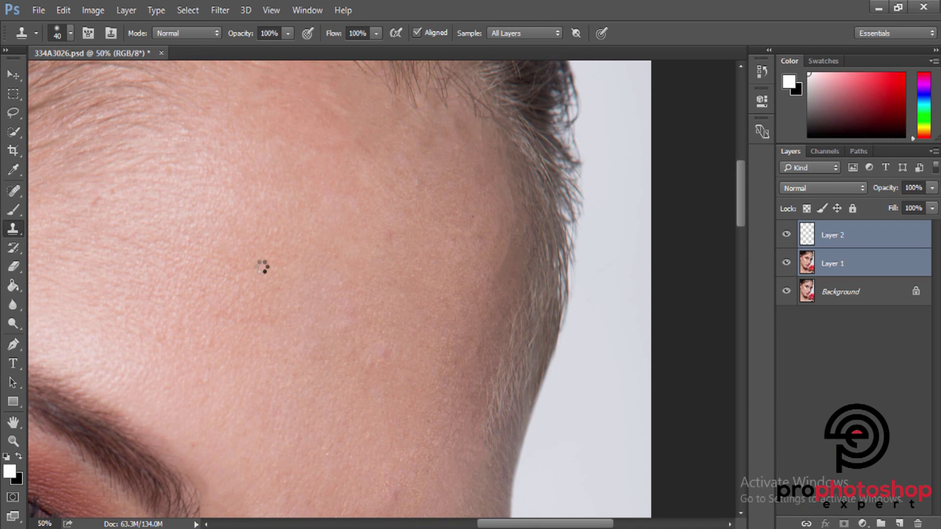
Step: Patch the first small blemishes on the forehead with the Patch Tool
{"action": "left_click", "coordinate": [13, 190]}
{"action": "right_click", "coordinate": [14, 190]}
{"action": "left_click", "coordinate": [48, 219]}
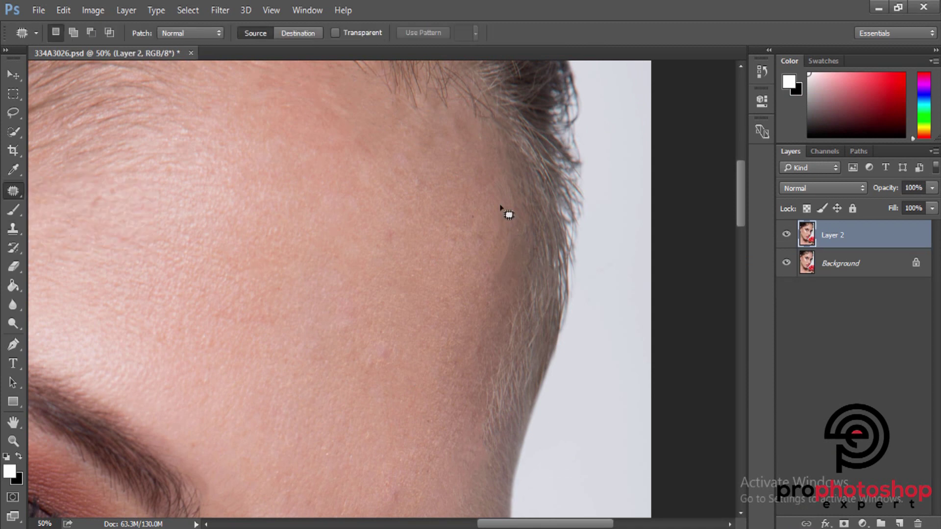
{"action": "left_click_drag", "start_coordinate": [470, 132], "coordinate": [465, 145]}
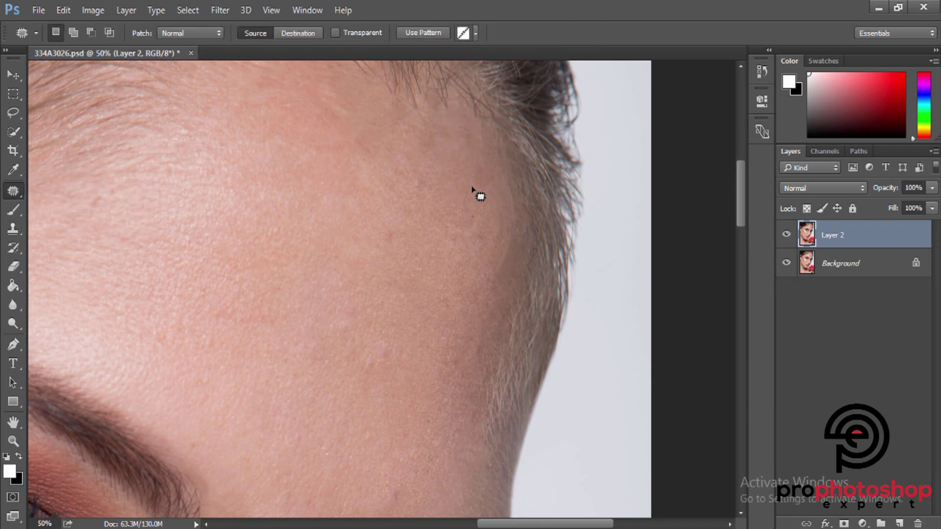
{"action": "mouse_move", "coordinate": [398, 162]}
{"action": "left_mouse_down"}
{"action": "mouse_move", "coordinate": [346, 206]}
{"action": "mouse_move", "coordinate": [420, 232]}
{"action": "left_mouse_up"}
{"action": "key", "text": "ctrl+d"}
Step: Patch several uneven spots along the hairline with nearby clean forehead skin
{"action": "key", "text": "ctrl+d"}
{"action": "scroll", "coordinate": [501, 186], "scroll_direction": "down", "scroll_amount": 1}
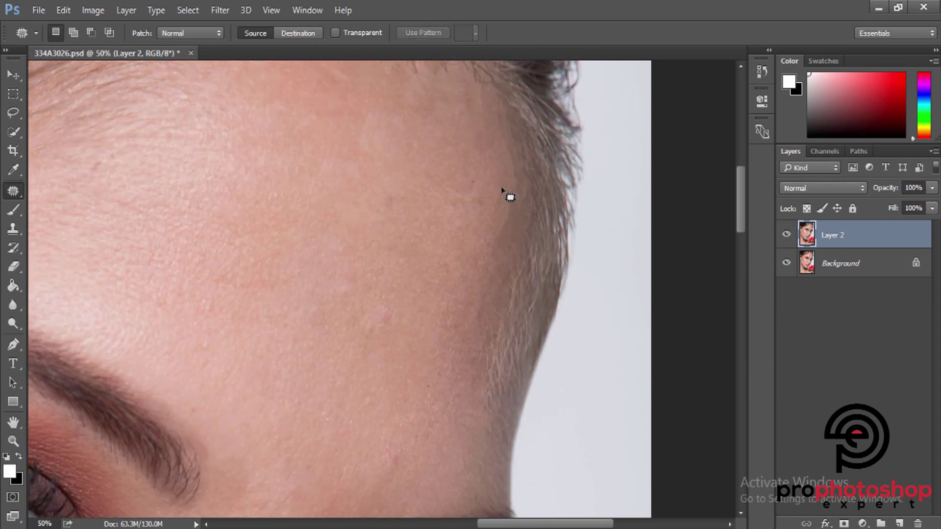
{"action": "left_click_drag", "start_coordinate": [513, 250], "coordinate": [490, 267]}
{"action": "key", "text": "ctrl+d"}
{"action": "left_click_drag", "start_coordinate": [479, 343], "coordinate": [486, 344]}
{"action": "left_click_drag", "start_coordinate": [448, 314], "coordinate": [469, 349]}
{"action": "key", "text": "ctrl+d"}
{"action": "mouse_move", "coordinate": [401, 327]}
{"action": "left_mouse_down"}
{"action": "mouse_move", "coordinate": [398, 314]}
{"action": "mouse_move", "coordinate": [442, 308]}
{"action": "left_mouse_up"}
{"action": "key", "text": "ctrl+d"}
{"action": "mouse_move", "coordinate": [340, 293]}
{"action": "left_mouse_down"}
{"action": "mouse_move", "coordinate": [347, 315]}
{"action": "mouse_move", "coordinate": [389, 349]}
{"action": "left_mouse_up"}
Step: Patch a spot near the brow with clean skin, then review the forehead
{"action": "key", "text": "ctrl+d"}
{"action": "scroll", "coordinate": [467, 329], "scroll_direction": "down", "scroll_amount": 2}
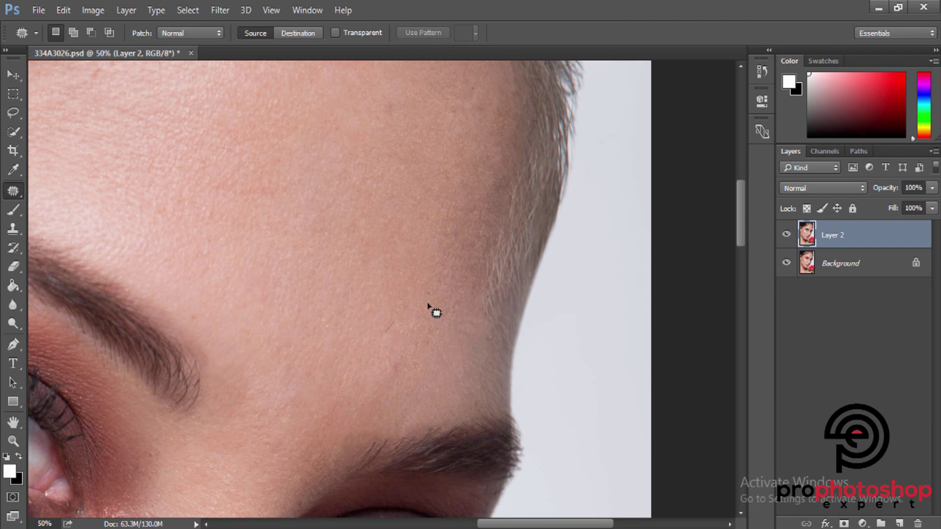
{"action": "mouse_move", "coordinate": [376, 396]}
{"action": "left_mouse_down"}
{"action": "mouse_move", "coordinate": [365, 358]}
{"action": "mouse_move", "coordinate": [407, 319]}
{"action": "left_mouse_up"}
{"action": "key", "text": "ctrl+d"}
{"action": "scroll", "coordinate": [498, 294], "scroll_direction": "down", "scroll_amount": 2}
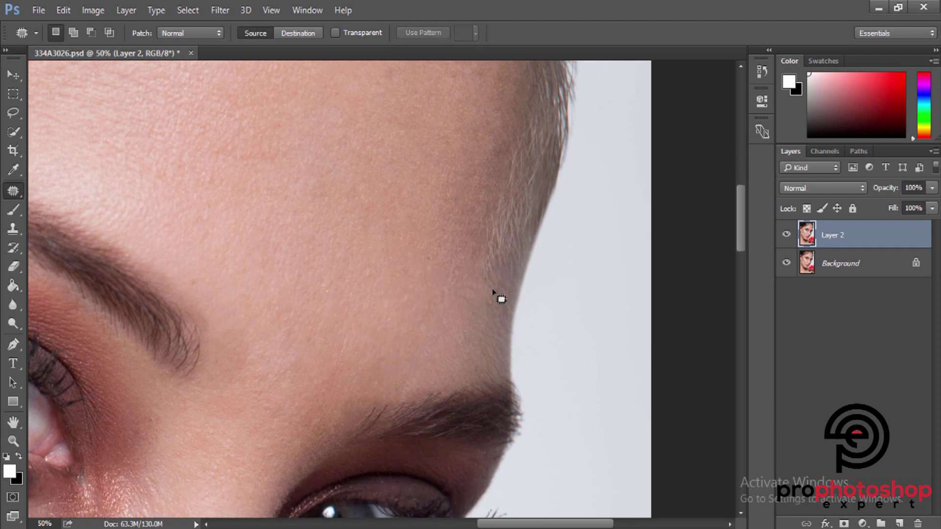
{"action": "scroll", "coordinate": [495, 293], "scroll_direction": "down", "scroll_amount": 1, "text": "alt"}
{"action": "scroll", "coordinate": [495, 294], "scroll_direction": "down", "scroll_amount": 2, "text": "alt"}
{"action": "scroll", "coordinate": [500, 298], "scroll_direction": "down", "scroll_amount": 2, "text": "alt"}
{"action": "scroll", "coordinate": [500, 298], "scroll_direction": "up", "scroll_amount": 2, "text": "alt"}
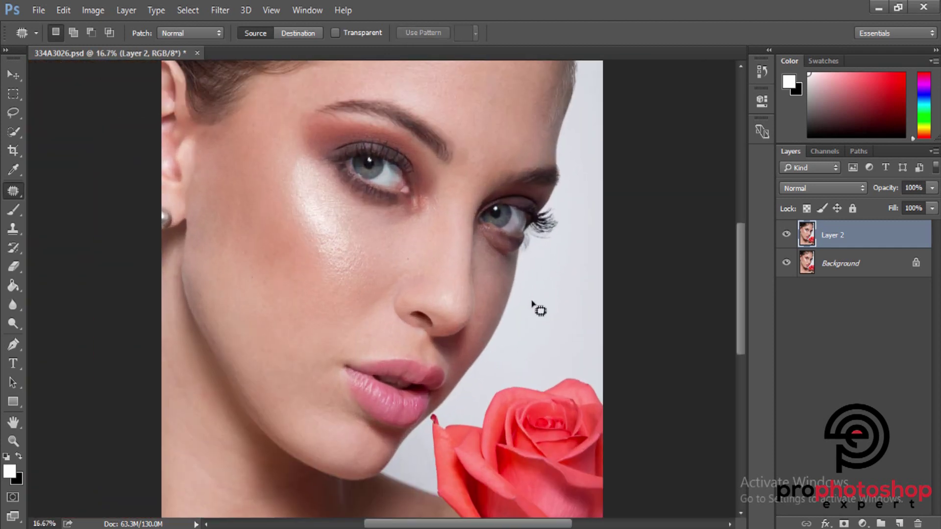
{"action": "scroll", "coordinate": [536, 311], "scroll_direction": "up", "scroll_amount": 2}
{"action": "scroll", "coordinate": [534, 392], "scroll_direction": "down", "scroll_amount": 1}
{"action": "scroll", "coordinate": [515, 403], "scroll_direction": "up", "scroll_amount": 2, "text": "alt"}
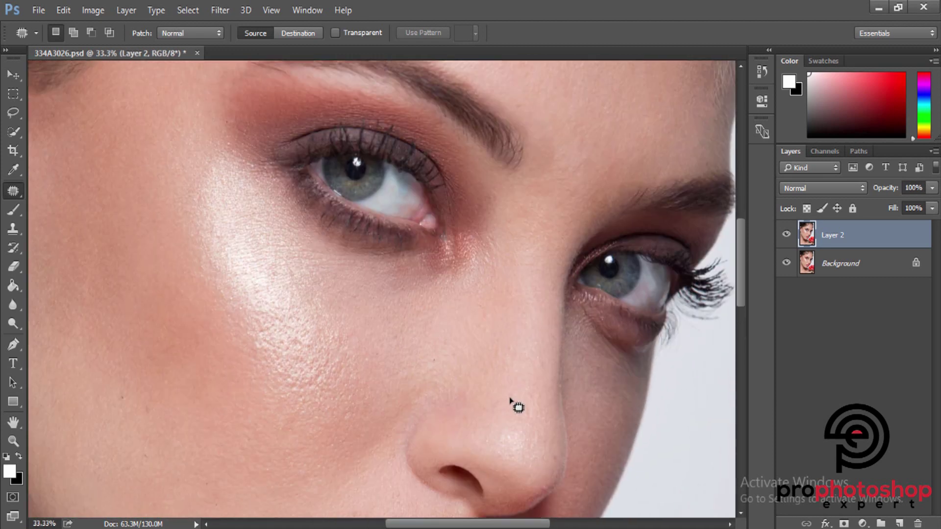
{"action": "scroll", "coordinate": [510, 397], "scroll_direction": "up", "scroll_amount": 1}
{"action": "scroll", "coordinate": [468, 463], "scroll_direction": "right", "scroll_amount": 3}
Step: Add a new layer above Layer 2 and sample the eye white's pale grey for the brush
{"action": "scroll", "coordinate": [468, 463], "scroll_direction": "right", "scroll_amount": 1}
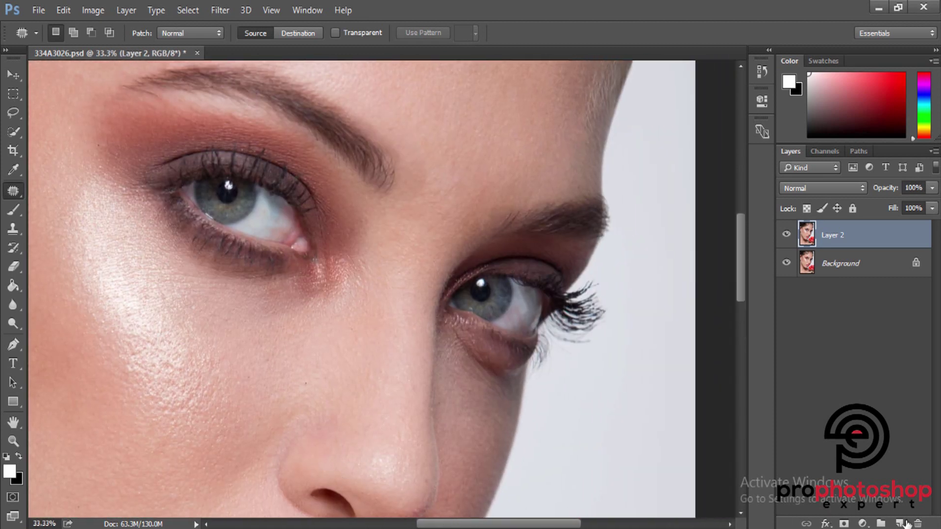
{"action": "left_click", "coordinate": [900, 523]}
{"action": "scroll", "coordinate": [192, 267], "scroll_direction": "up", "scroll_amount": 1, "text": "alt"}
{"action": "key", "text": "b"}
{"action": "scroll", "coordinate": [192, 266], "scroll_direction": "up", "scroll_amount": 1, "text": "alt"}
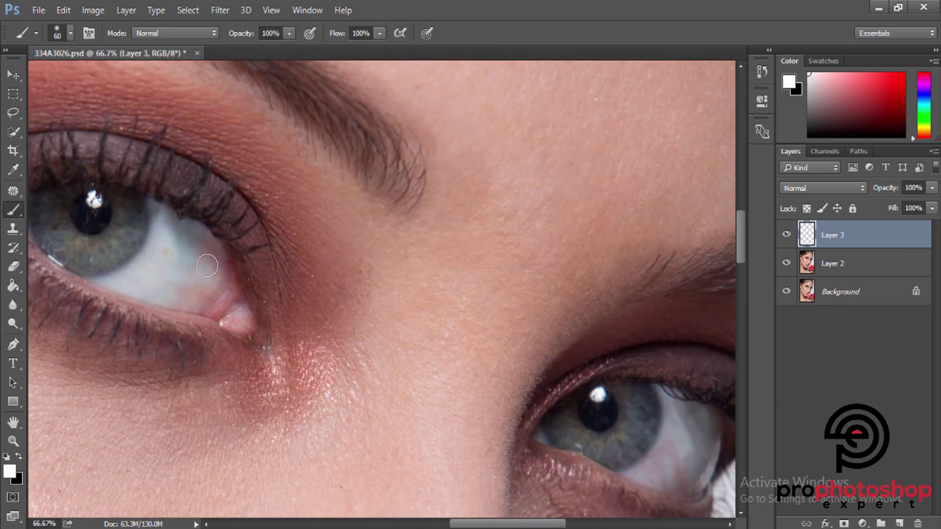
{"action": "left_click", "coordinate": [167, 240], "text": "alt"}
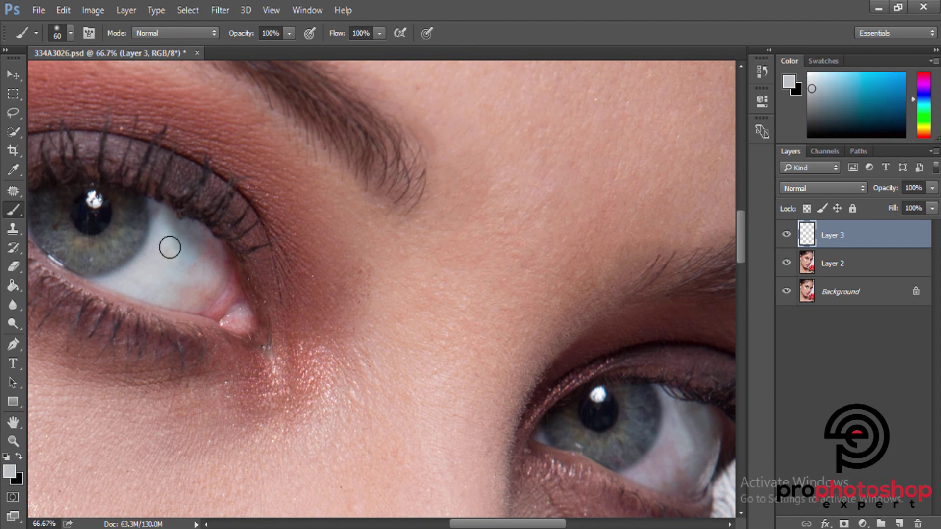
{"action": "key", "text": "bracketright"}
Step: Paint pale grey over the left eye white, covering its lower and upper parts
{"action": "mouse_move", "coordinate": [184, 245]}
{"action": "left_mouse_down"}
{"action": "mouse_move", "coordinate": [199, 258]}
{"action": "mouse_move", "coordinate": [161, 220]}
{"action": "left_mouse_up"}
{"action": "key", "text": "bracketleft"}
{"action": "key", "text": "bracketleft"}
{"action": "key", "text": "bracketleft"}
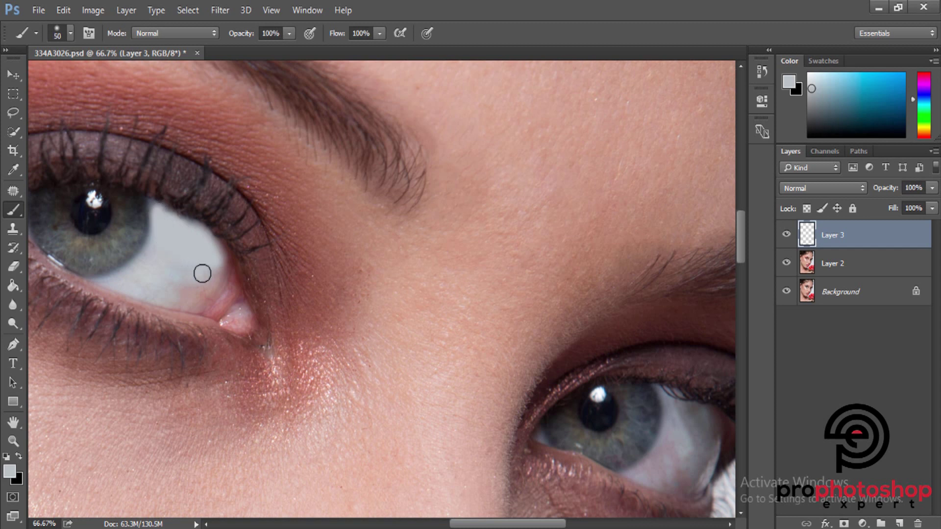
{"action": "mouse_move", "coordinate": [203, 273]}
{"action": "left_mouse_down"}
{"action": "mouse_move", "coordinate": [202, 242]}
{"action": "mouse_move", "coordinate": [199, 295]}
{"action": "mouse_move", "coordinate": [187, 301]}
{"action": "mouse_move", "coordinate": [215, 269]}
{"action": "mouse_move", "coordinate": [200, 238]}
{"action": "left_mouse_up"}
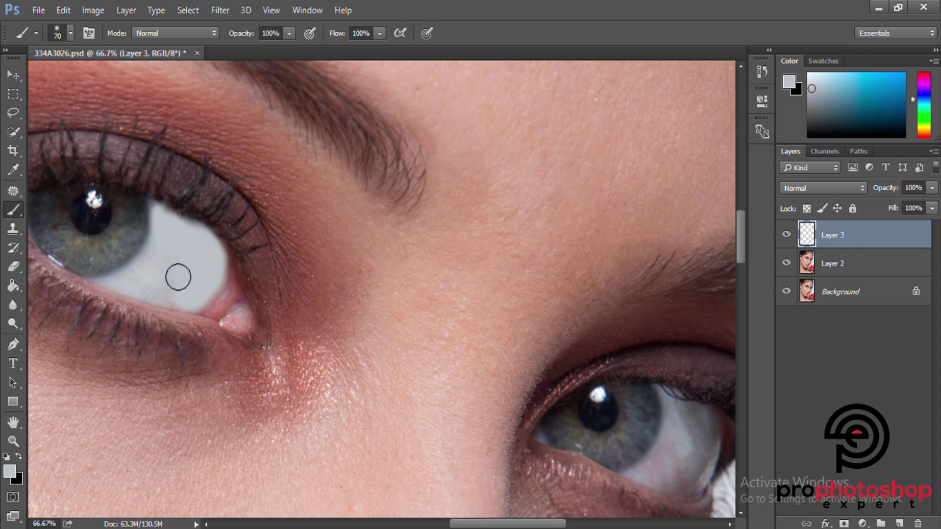
{"action": "left_click_drag", "start_coordinate": [177, 278], "coordinate": [155, 286]}
{"action": "left_click_drag", "start_coordinate": [478, 524], "coordinate": [472, 525]}
{"action": "key", "text": "bracketleft"}
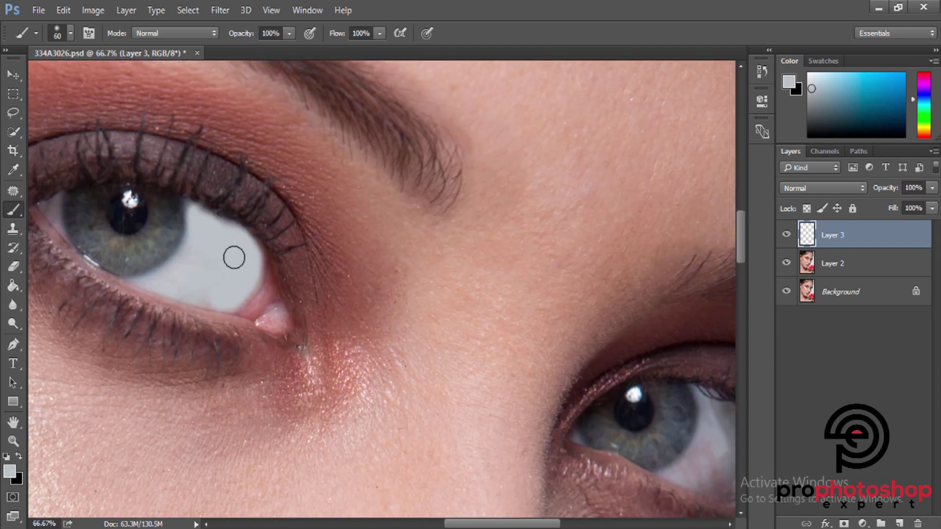
{"action": "left_click_drag", "start_coordinate": [197, 216], "coordinate": [251, 253]}
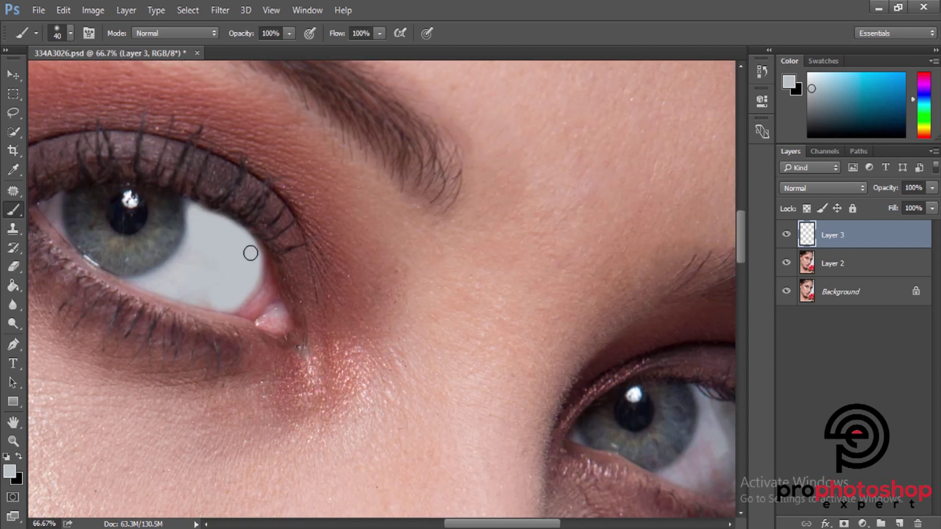
Step: Sample a slightly darker grey and paint over the other eye white
{"action": "left_click_drag", "start_coordinate": [496, 525], "coordinate": [537, 526]}
{"action": "scroll", "coordinate": [504, 464], "scroll_direction": "down", "scroll_amount": 2}
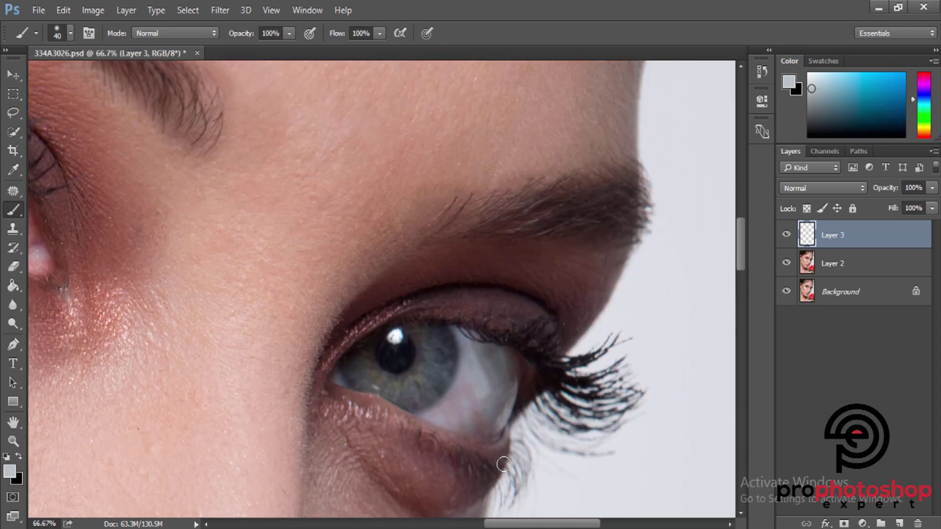
{"action": "left_click", "coordinate": [482, 382], "text": "alt"}
{"action": "key", "text": "bracketright"}
{"action": "mouse_move", "coordinate": [487, 377]}
{"action": "left_mouse_down"}
{"action": "mouse_move", "coordinate": [475, 355]}
{"action": "mouse_move", "coordinate": [496, 366]}
{"action": "mouse_move", "coordinate": [482, 405]}
{"action": "mouse_move", "coordinate": [496, 408]}
{"action": "mouse_move", "coordinate": [498, 363]}
{"action": "mouse_move", "coordinate": [491, 413]}
{"action": "mouse_move", "coordinate": [472, 393]}
{"action": "mouse_move", "coordinate": [450, 408]}
{"action": "mouse_move", "coordinate": [472, 425]}
{"action": "mouse_move", "coordinate": [496, 416]}
{"action": "mouse_move", "coordinate": [505, 378]}
{"action": "mouse_move", "coordinate": [495, 378]}
{"action": "left_mouse_up"}
Step: Lower the eye-white layer to partial opacity while comparing both eyes
{"action": "key", "text": "ctrl+minus"}
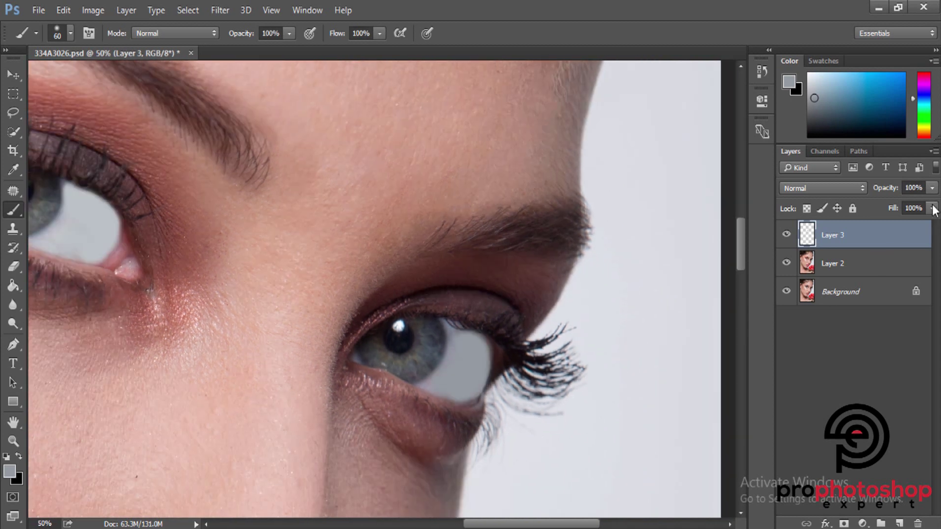
{"action": "left_click", "coordinate": [933, 188]}
{"action": "left_click", "coordinate": [907, 202]}
{"action": "key", "text": "ctrl+minus"}
{"action": "key", "text": "ctrl+minus"}
{"action": "key", "text": "ctrl+minus"}
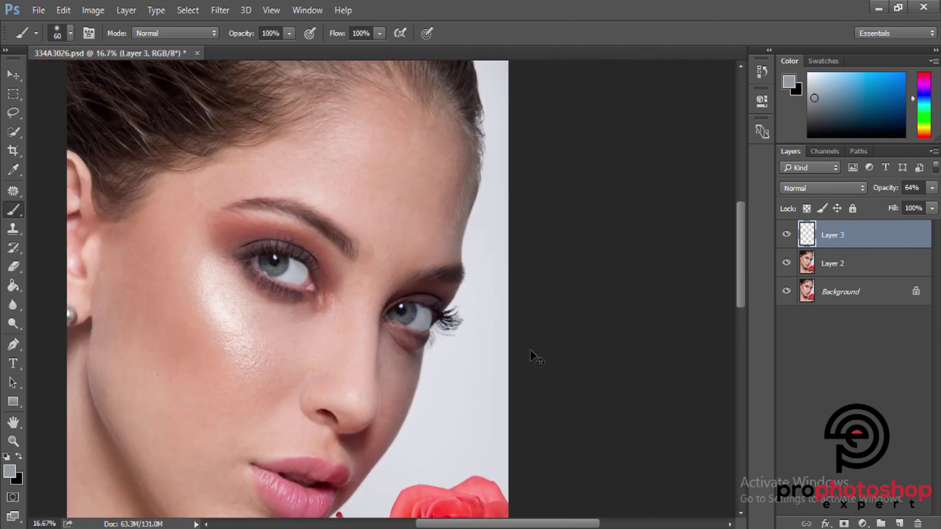
{"action": "key", "text": "ctrl+plus"}
{"action": "left_click", "coordinate": [932, 187]}
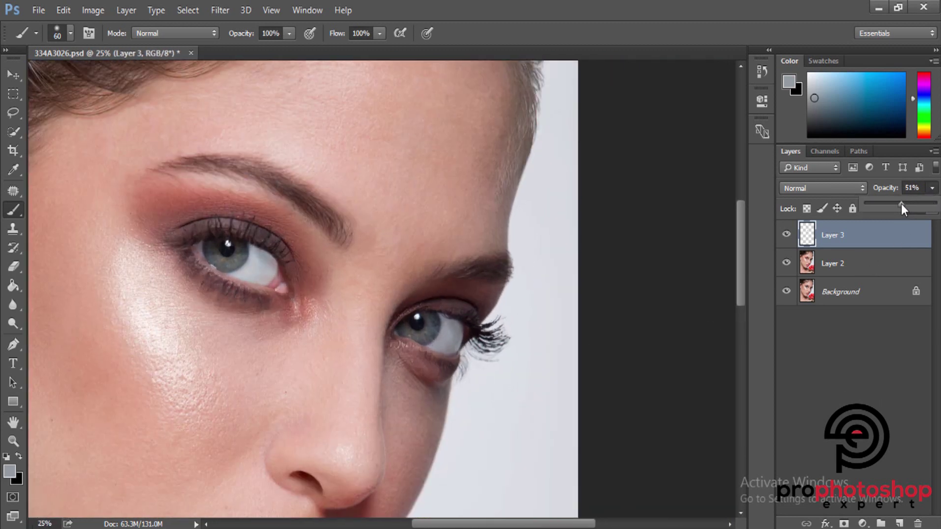
{"action": "left_click_drag", "start_coordinate": [864, 203], "coordinate": [889, 202]}
{"action": "key", "text": "ctrl+plus"}
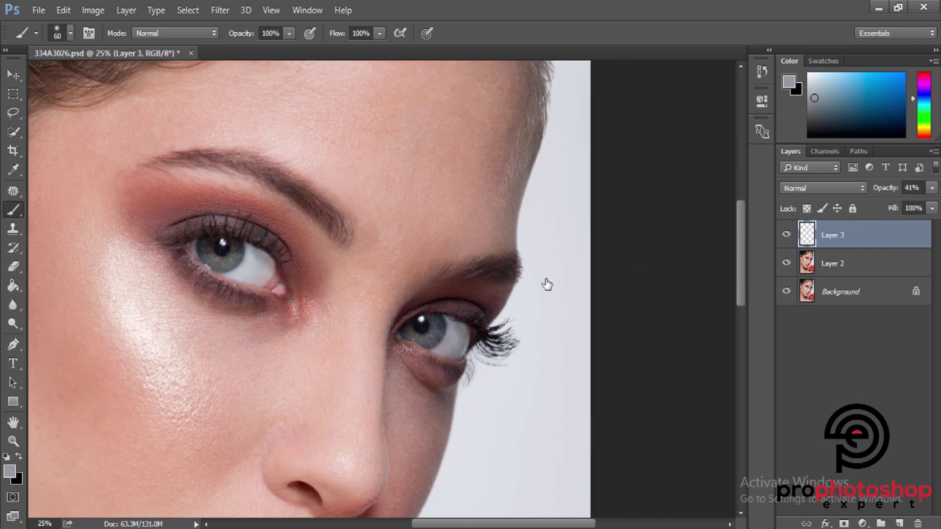
{"action": "key", "text": "ctrl+plus"}
Step: Set up a larger eraser, toggle Layer 3 to compare, and select Layer 2 alongside it
{"action": "key", "text": "e"}
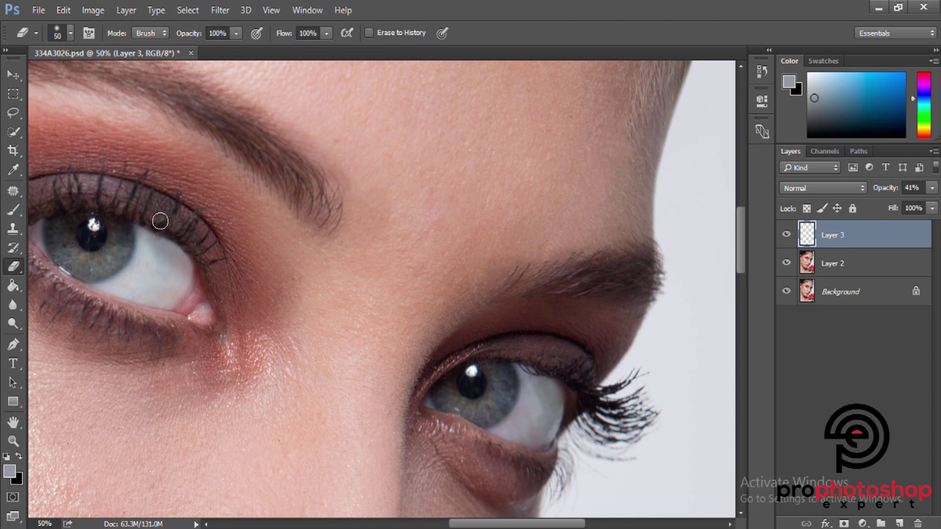
{"action": "key", "text": "bracketright"}
{"action": "key", "text": "bracketright"}
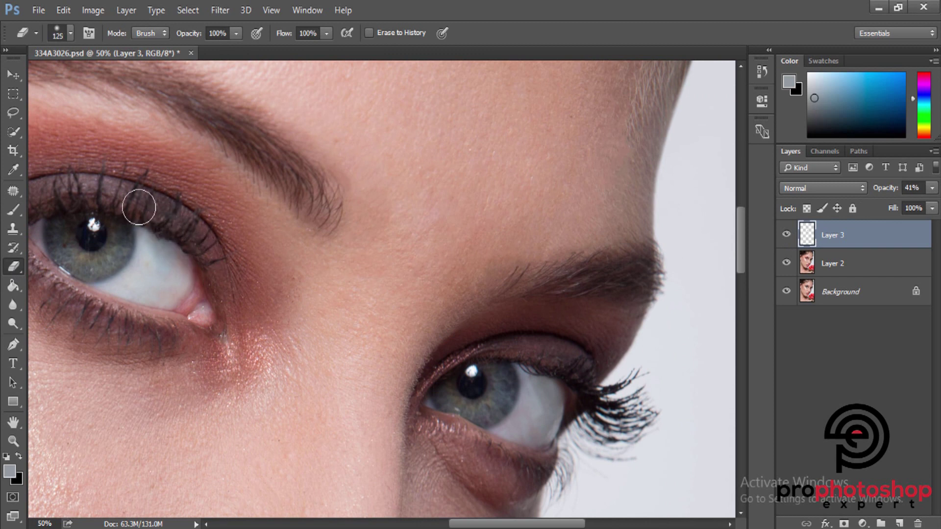
{"action": "key", "text": "bracketright"}
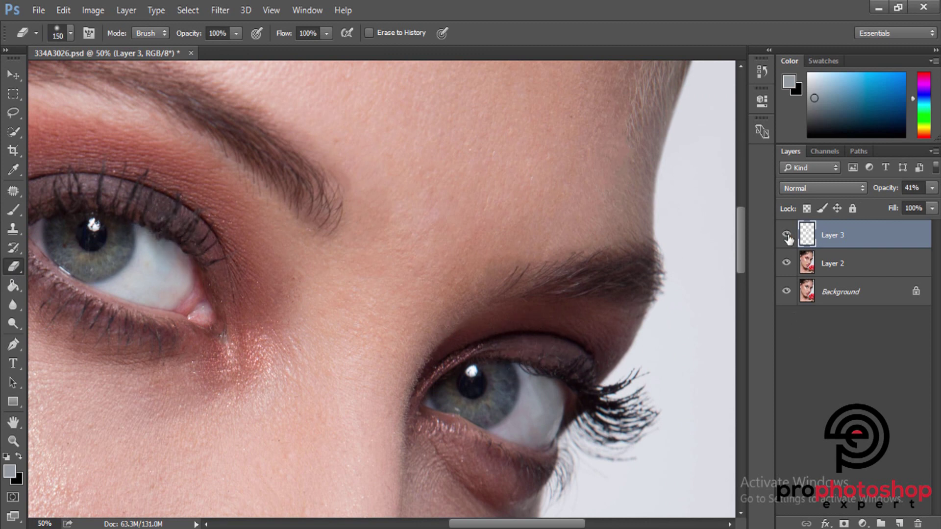
{"action": "left_click", "coordinate": [787, 235]}
{"action": "left_click", "coordinate": [787, 235]}
{"action": "scroll", "coordinate": [603, 368], "scroll_direction": "down", "scroll_amount": 1}
{"action": "scroll", "coordinate": [594, 357], "scroll_direction": "down", "scroll_amount": 2}
{"action": "scroll", "coordinate": [641, 363], "scroll_direction": "up", "scroll_amount": 1}
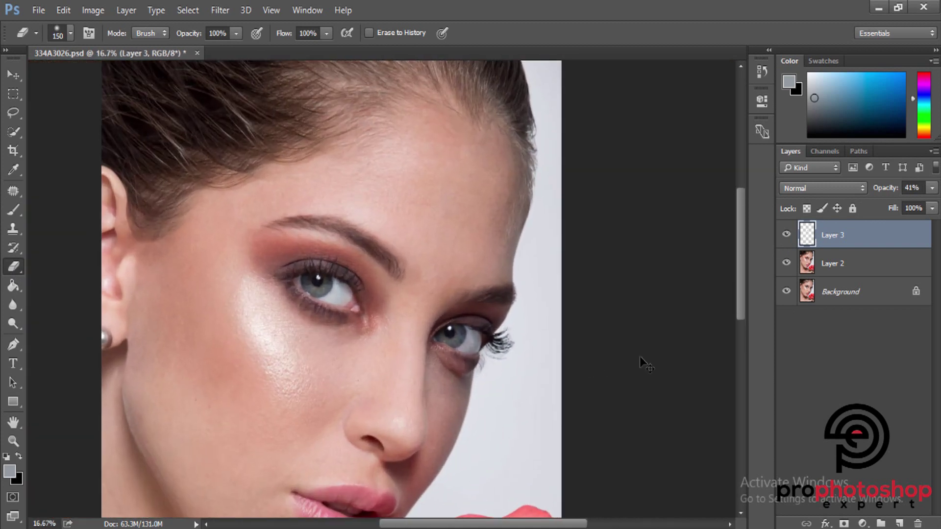
{"action": "scroll", "coordinate": [640, 363], "scroll_direction": "up", "scroll_amount": 1}
{"action": "left_click", "coordinate": [862, 272], "text": "ctrl"}
{"action": "right_click", "coordinate": [843, 265]}
Step: Merge Layer 3 with Layer 2 and switch to the Mixer Brush
{"action": "left_click", "coordinate": [604, 496]}
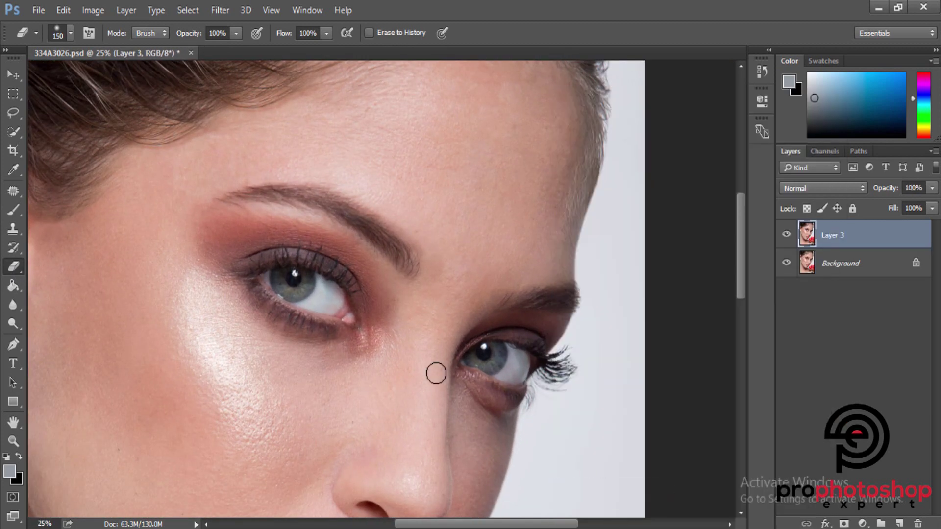
{"action": "scroll", "coordinate": [250, 307], "scroll_direction": "up", "scroll_amount": 1}
{"action": "right_click", "coordinate": [8, 208]}
{"action": "left_click", "coordinate": [43, 252]}
{"action": "scroll", "coordinate": [307, 316], "scroll_direction": "up", "scroll_amount": 1}
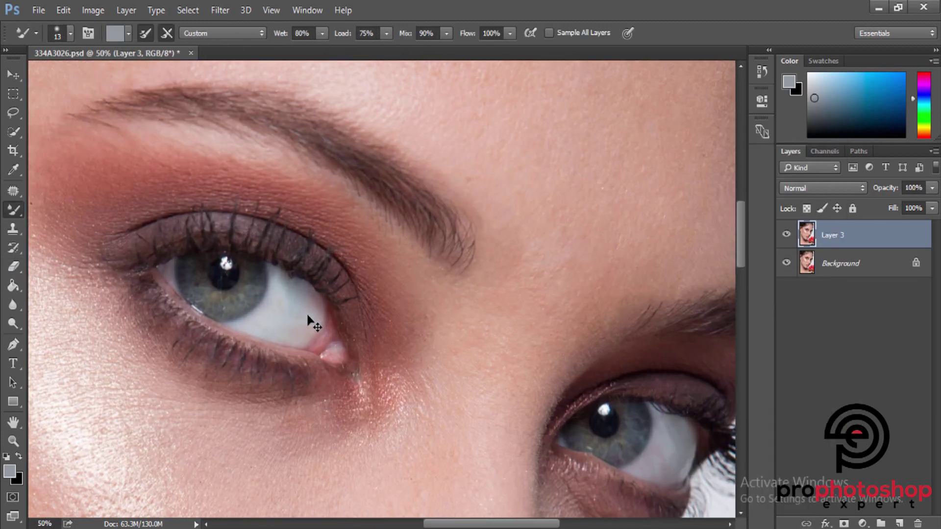
{"action": "scroll", "coordinate": [280, 316], "scroll_direction": "up", "scroll_amount": 1}
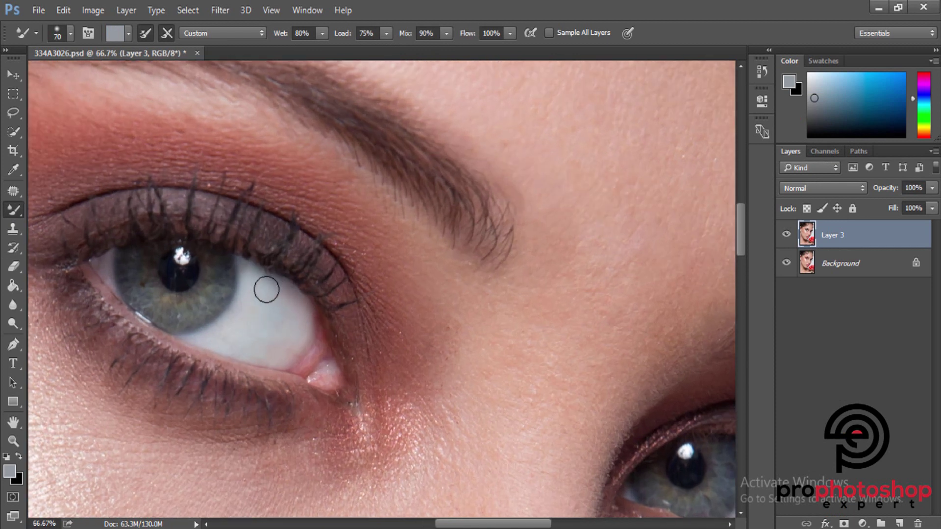
Step: Enlarge the Mixer Brush over the left eye and toggle Layer 3 to compare with the original
{"action": "key", "text": "bracketright"}
{"action": "key", "text": "bracketright"}
{"action": "scroll", "coordinate": [368, 362], "scroll_direction": "down", "scroll_amount": 3}
{"action": "scroll", "coordinate": [373, 361], "scroll_direction": "down", "scroll_amount": 1}
{"action": "scroll", "coordinate": [373, 362], "scroll_direction": "down", "scroll_amount": 1}
{"action": "scroll", "coordinate": [490, 371], "scroll_direction": "up", "scroll_amount": 2}
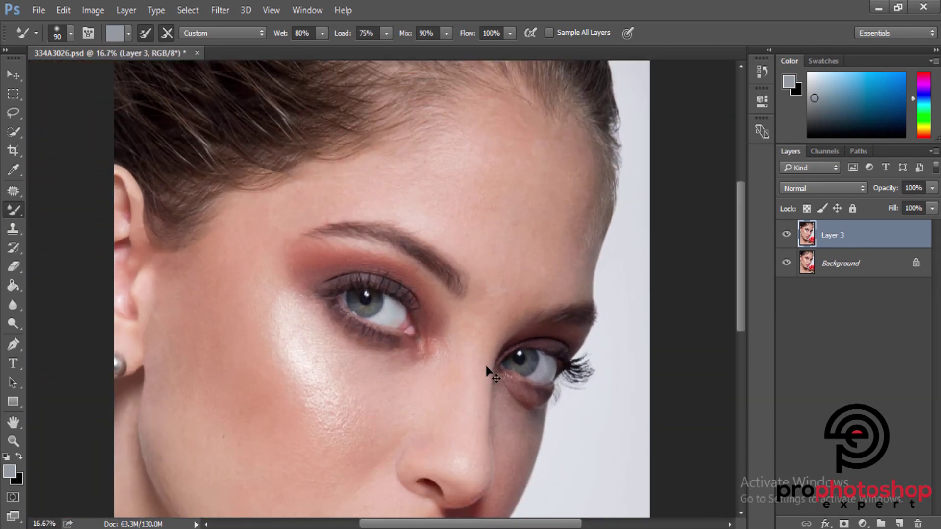
{"action": "scroll", "coordinate": [491, 368], "scroll_direction": "up", "scroll_amount": 2}
{"action": "left_click", "coordinate": [786, 236]}
{"action": "left_click", "coordinate": [787, 236]}
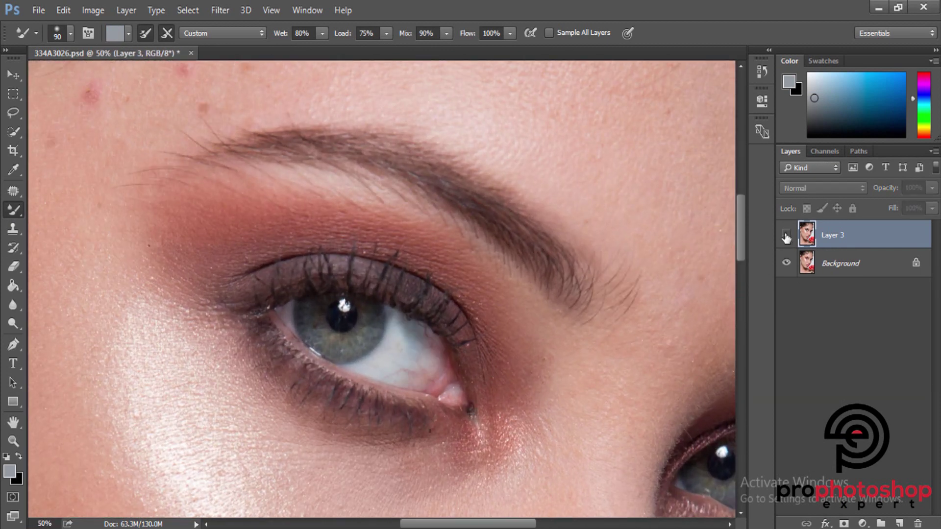
{"action": "left_click", "coordinate": [787, 236]}
Step: Fine-tune the Mixer Brush size and review the whole portrait zoomed out
{"action": "key", "text": "ctrl+minus"}
{"action": "key", "text": "ctrl+minus"}
{"action": "key", "text": "ctrl+minus"}
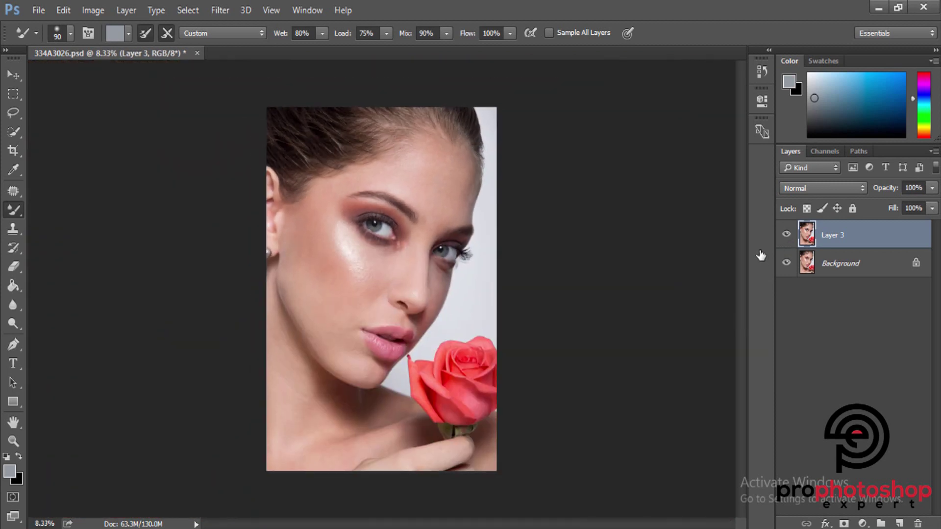
{"action": "scroll", "coordinate": [535, 329], "scroll_direction": "up", "scroll_amount": 2}
{"action": "scroll", "coordinate": [534, 329], "scroll_direction": "up", "scroll_amount": 1}
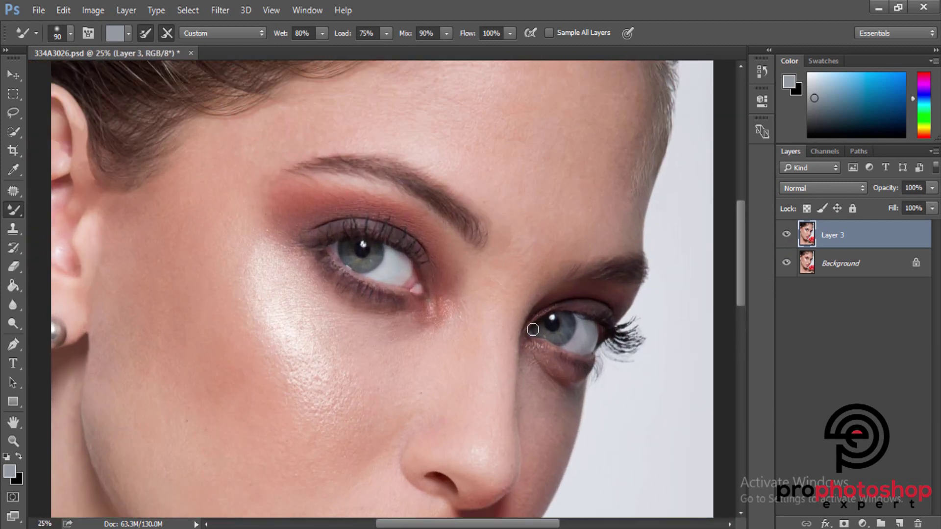
{"action": "scroll", "coordinate": [533, 330], "scroll_direction": "up", "scroll_amount": 1}
{"action": "scroll", "coordinate": [532, 328], "scroll_direction": "up", "scroll_amount": 2}
{"action": "scroll", "coordinate": [529, 325], "scroll_direction": "up", "scroll_amount": 1}
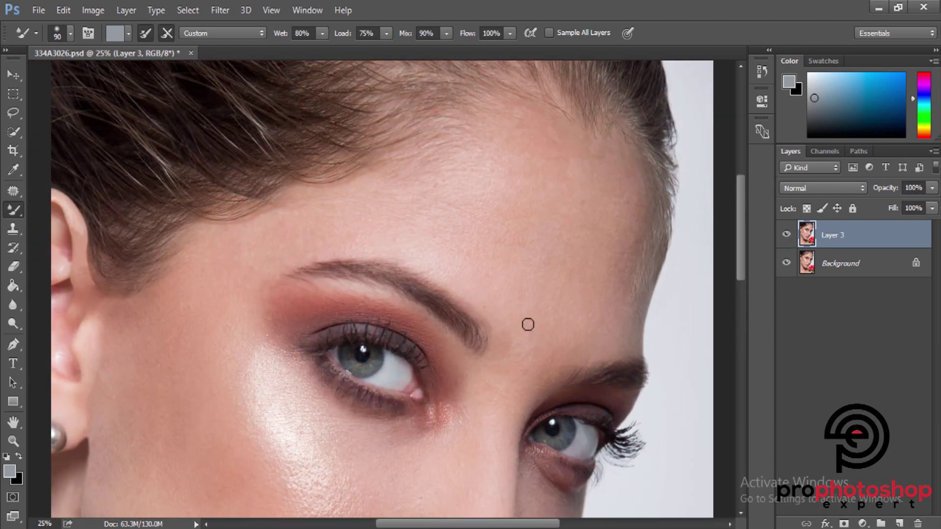
{"action": "scroll", "coordinate": [456, 372], "scroll_direction": "down", "scroll_amount": 1}
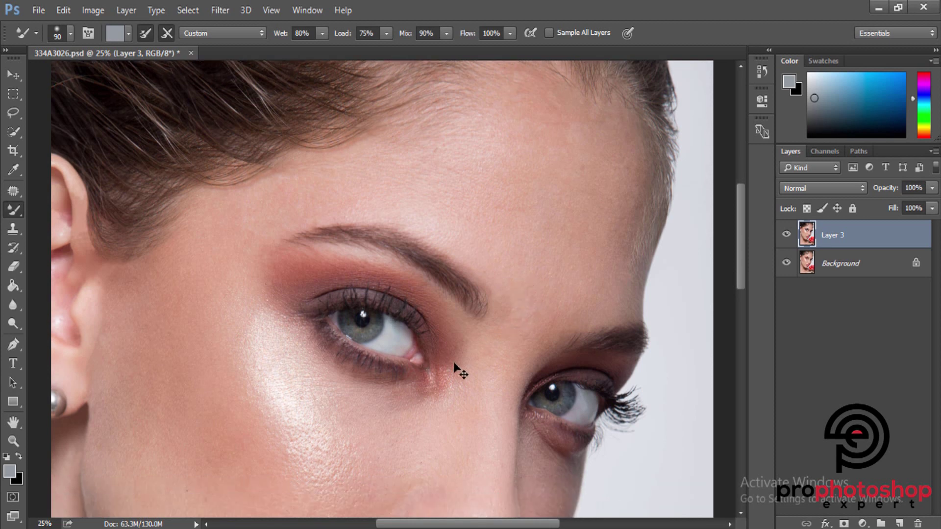
{"action": "scroll", "coordinate": [455, 369], "scroll_direction": "up", "scroll_amount": 1}
{"action": "scroll", "coordinate": [455, 369], "scroll_direction": "up", "scroll_amount": 1}
{"action": "key", "text": "bracketleft"}
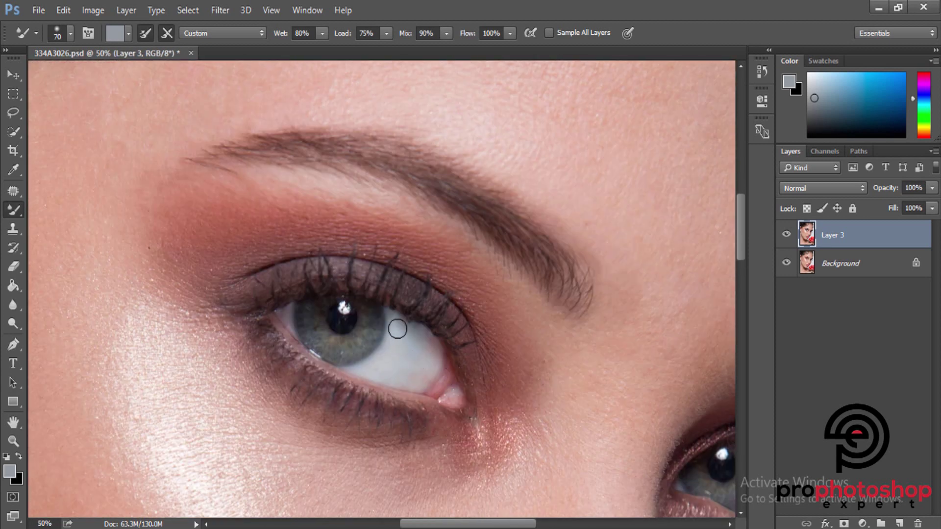
{"action": "key", "text": "bracketright"}
{"action": "key", "text": "bracketright"}
{"action": "key", "text": "ctrl+minus"}
{"action": "key", "text": "ctrl+minus"}
{"action": "key", "text": "ctrl+minus"}
{"action": "key", "text": "ctrl+minus"}
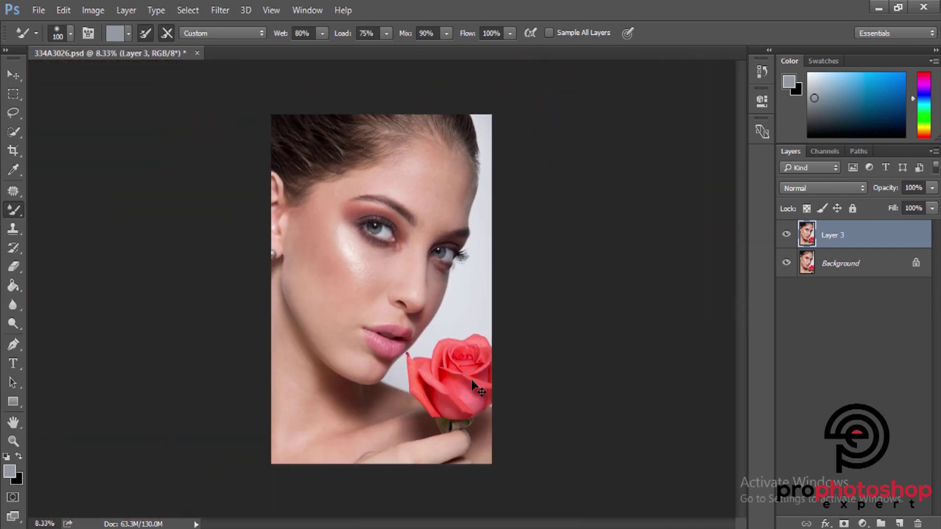
{"action": "left_click", "coordinate": [13, 441]}
Step: Lasso the left eye's inner corner on the Background and copy it to Layer 4
{"action": "left_click_drag", "start_coordinate": [402, 219], "coordinate": [578, 273]}
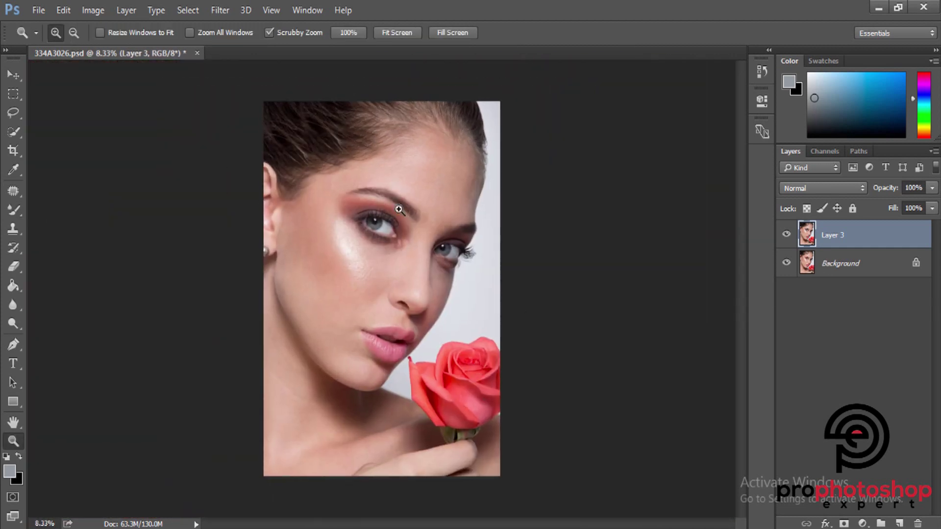
{"action": "left_click", "coordinate": [839, 267]}
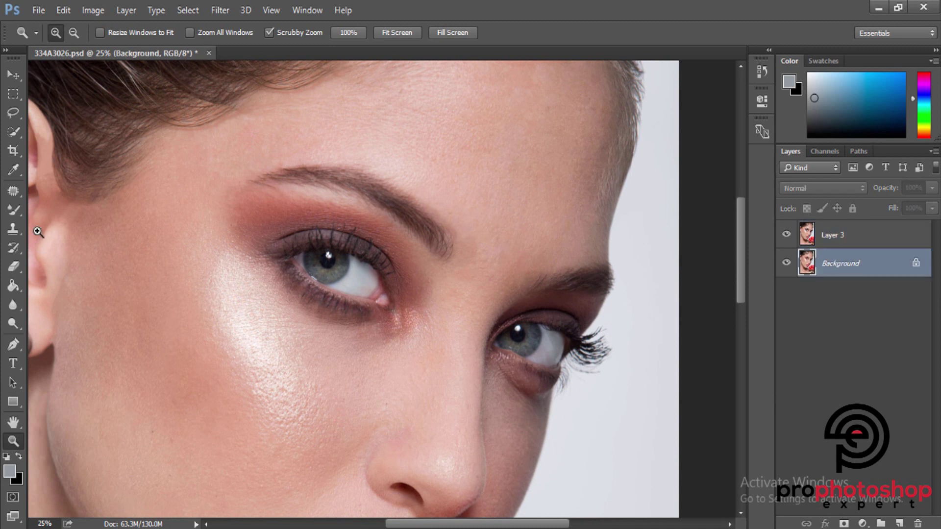
{"action": "left_click", "coordinate": [13, 113]}
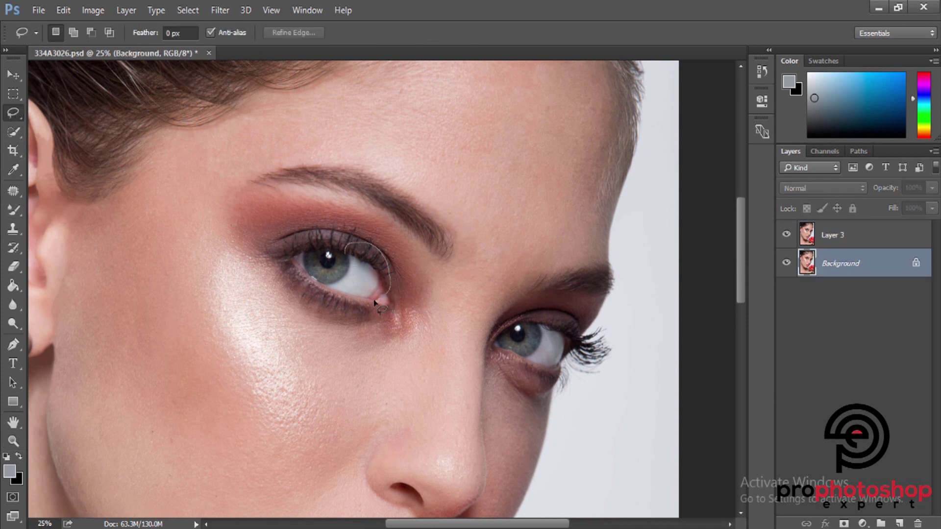
{"action": "left_click_drag", "start_coordinate": [375, 304], "coordinate": [345, 300]}
{"action": "key", "text": "ctrl+j"}
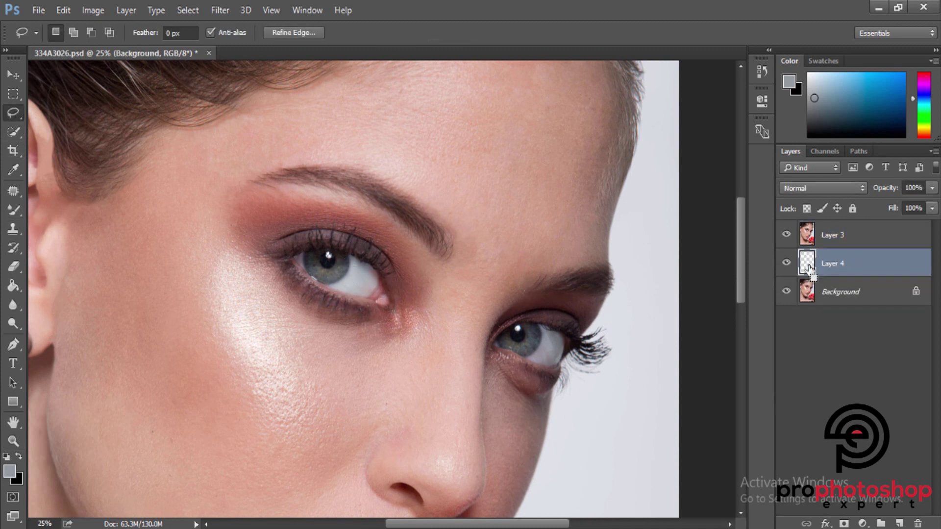
Step: Move Layer 4 above Layer 3 and set its opacity to 54%
{"action": "left_click_drag", "start_coordinate": [809, 269], "coordinate": [814, 229]}
{"action": "left_click", "coordinate": [932, 187]}
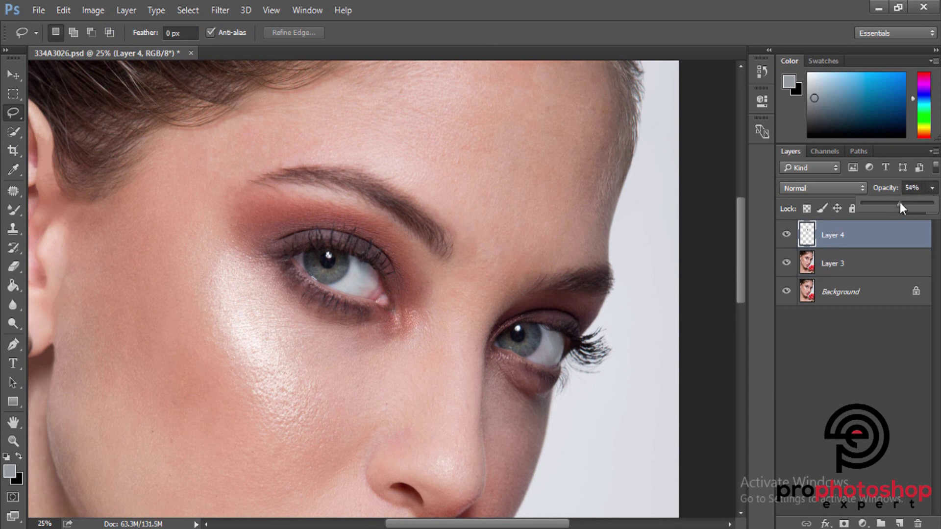
{"action": "left_click", "coordinate": [787, 237]}
{"action": "key", "text": "ctrl+minus"}
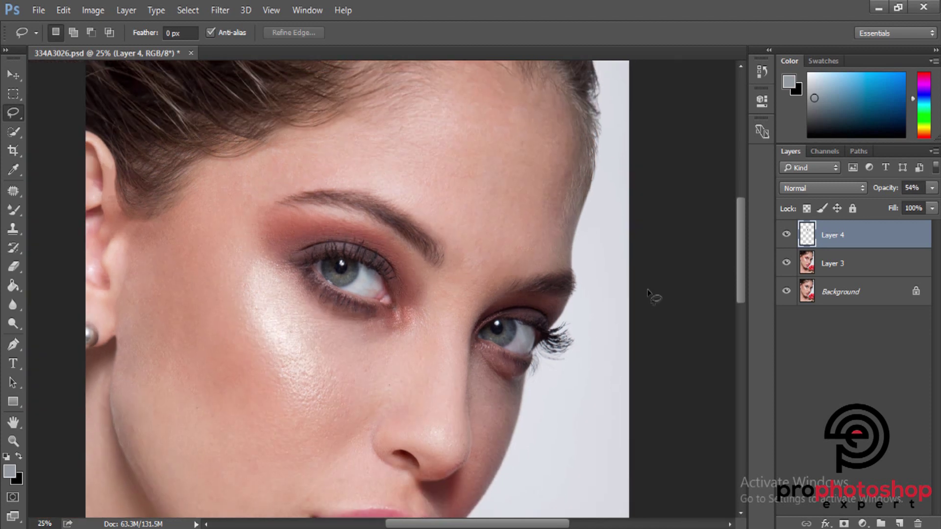
{"action": "key", "text": "ctrl+minus"}
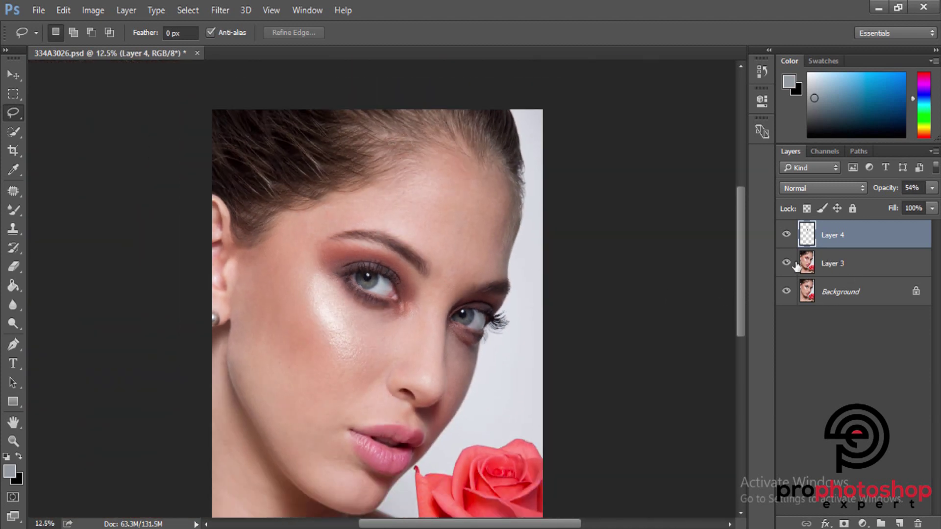
Step: Compare with Layer 3 toggled off and on, then merge Layer 3 and Layer 4
{"action": "left_click", "coordinate": [787, 263]}
{"action": "left_click", "coordinate": [787, 263]}
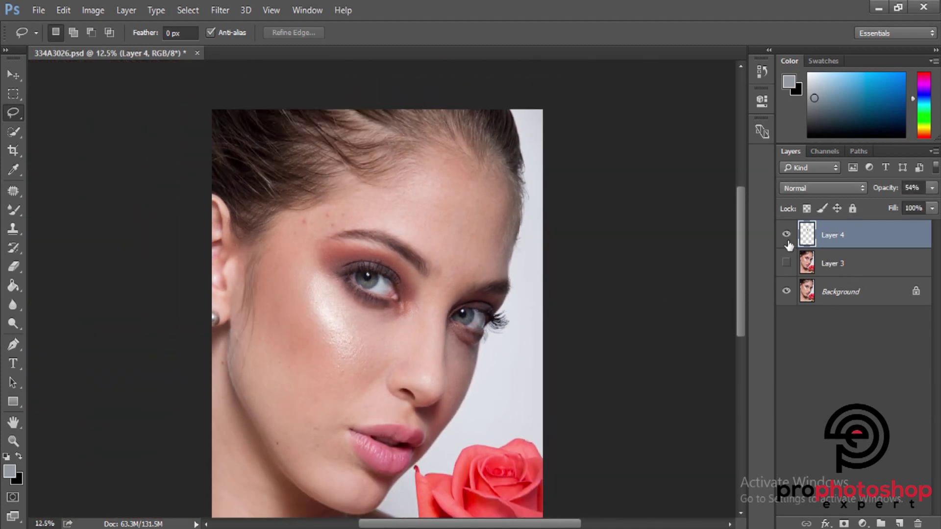
{"action": "left_click", "coordinate": [787, 263]}
{"action": "left_click", "coordinate": [833, 263], "text": "shift"}
{"action": "right_click", "coordinate": [834, 263]}
{"action": "left_click", "coordinate": [625, 485]}
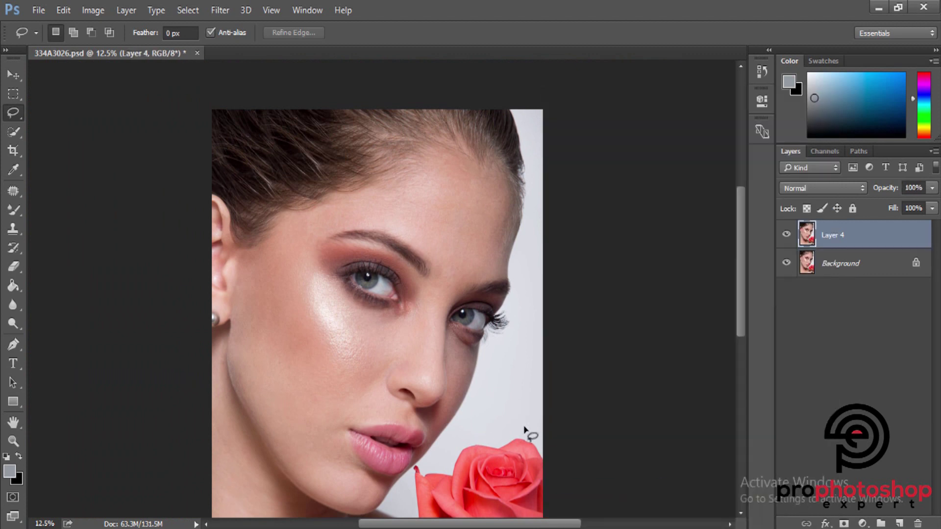
{"action": "left_click", "coordinate": [339, 316]}
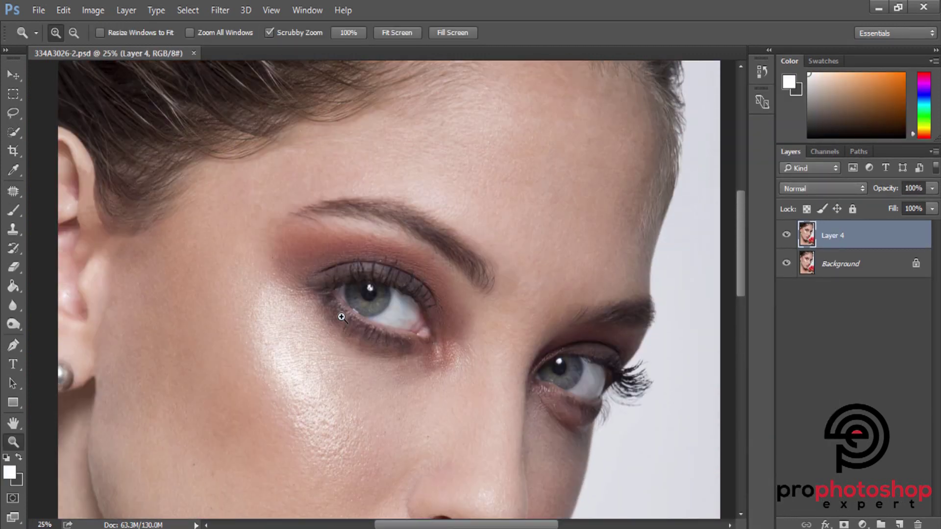
Step: Duplicate Layer 4 twice so there are two stacked copies
{"action": "left_click", "coordinate": [342, 317], "text": "alt"}
{"action": "left_click", "coordinate": [342, 319], "text": "alt"}
{"action": "left_click", "coordinate": [396, 240]}
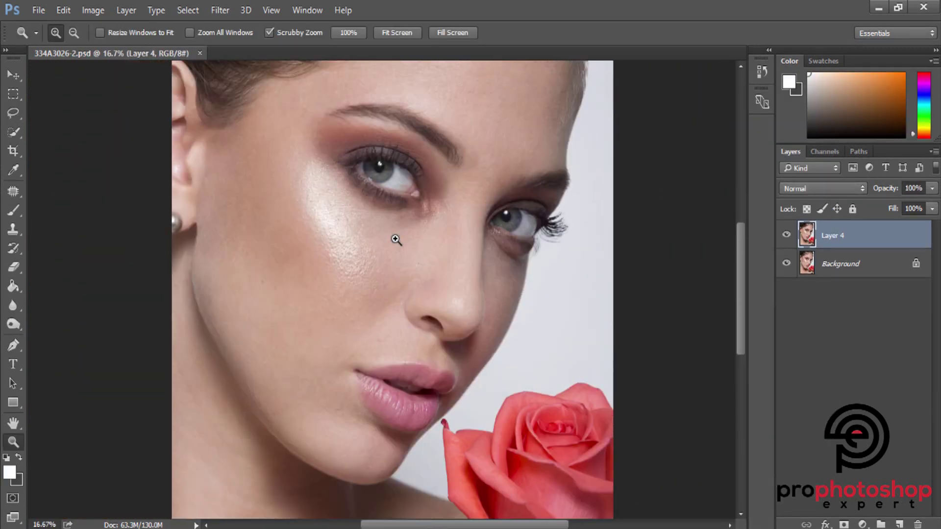
{"action": "left_click_drag", "start_coordinate": [395, 240], "coordinate": [547, 282]}
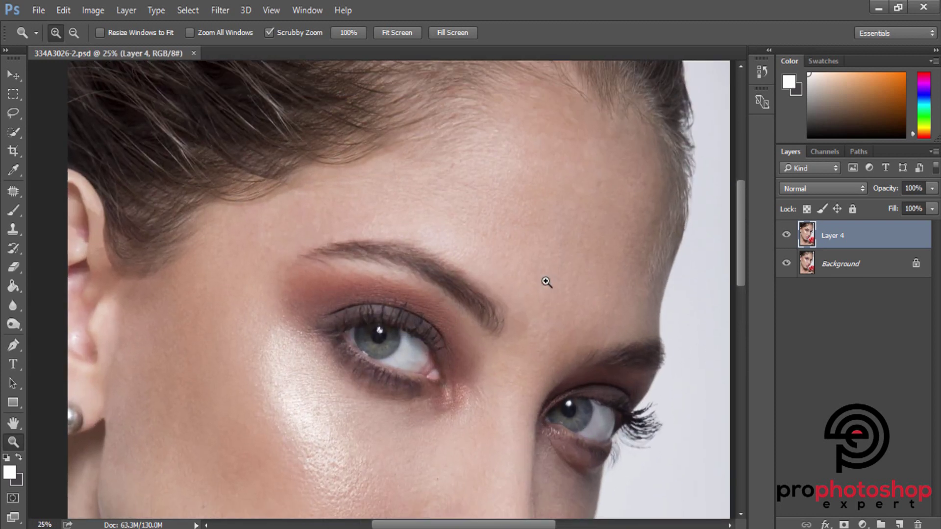
{"action": "key", "text": "ctrl+minus"}
{"action": "key", "text": "ctrl+minus"}
{"action": "key", "text": "ctrl+j"}
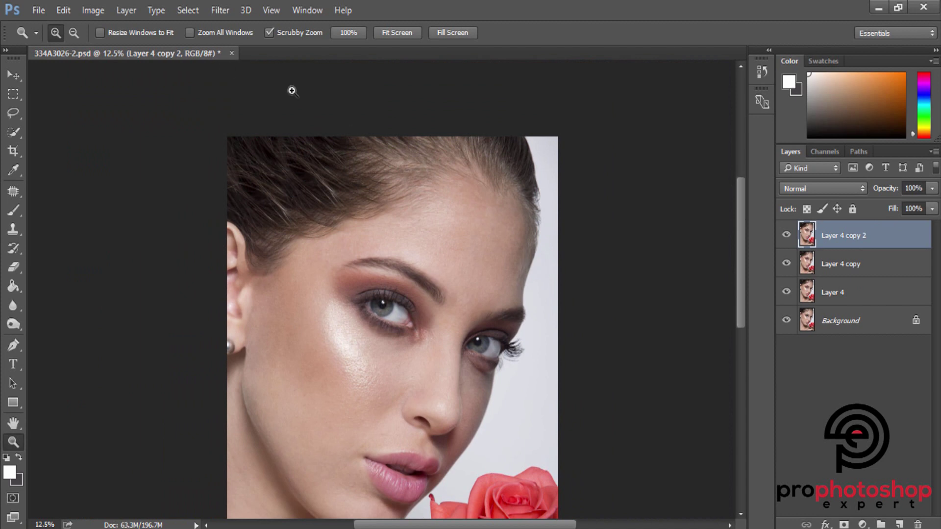
Step: Apply a High Pass filter with a radius of about 8.4 pixels to the top copy
{"action": "left_click", "coordinate": [220, 9]}
{"action": "mouse_move", "coordinate": [231, 295]}
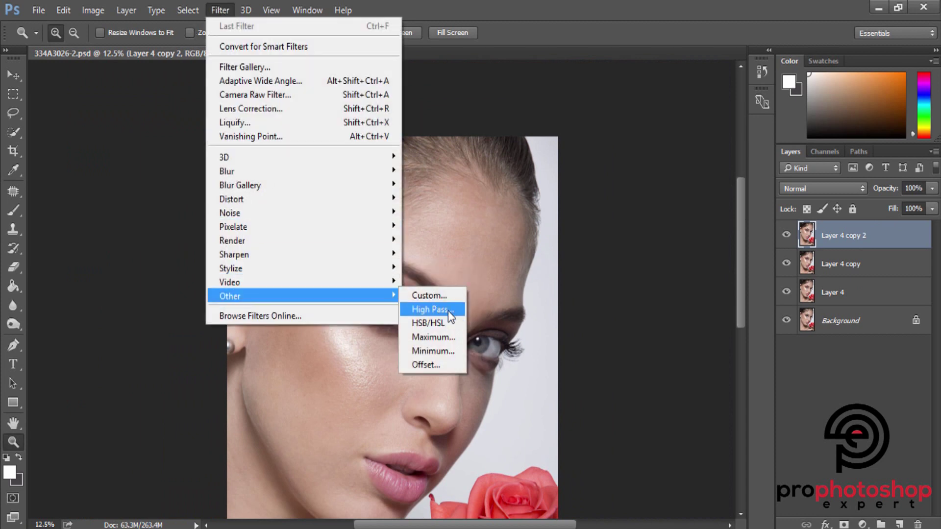
{"action": "left_click", "coordinate": [447, 309]}
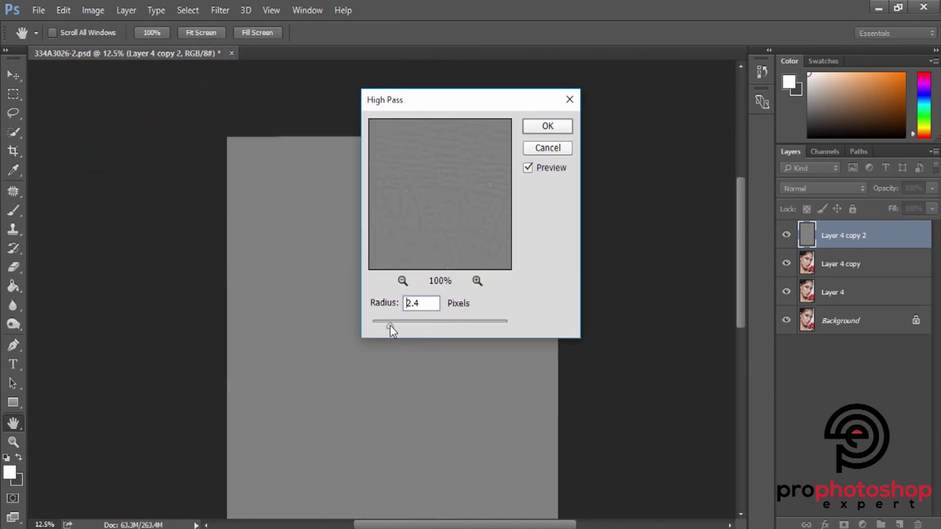
{"action": "key", "text": "ctrl+minus"}
{"action": "left_click_drag", "start_coordinate": [390, 326], "coordinate": [404, 322]}
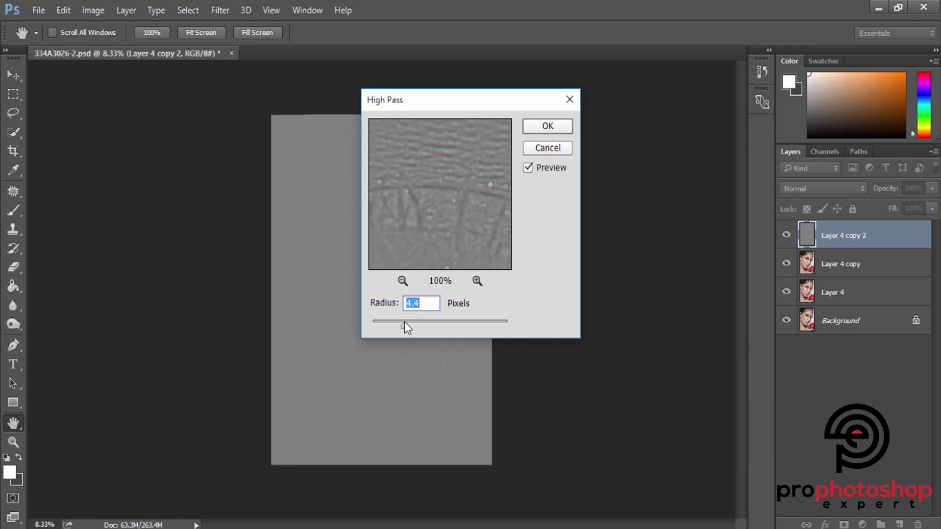
{"action": "left_click_drag", "start_coordinate": [493, 105], "coordinate": [665, 94]}
{"action": "left_click_drag", "start_coordinate": [578, 319], "coordinate": [593, 316]}
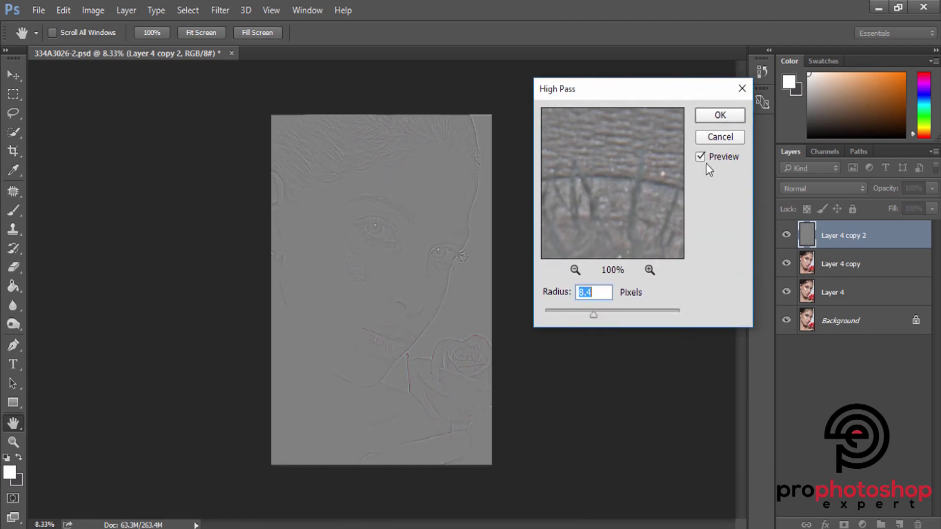
{"action": "left_click", "coordinate": [720, 115]}
{"action": "key", "text": "z"}
Step: Set the high-pass copy's blend mode to Overlay and select the Layer 4 copy below it
{"action": "left_click", "coordinate": [811, 189]}
{"action": "left_click", "coordinate": [798, 203]}
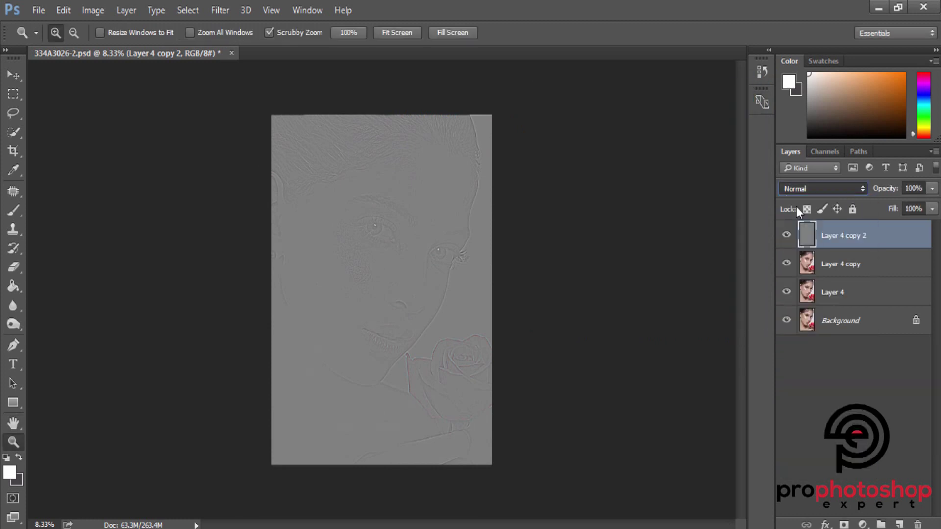
{"action": "key", "text": "shift+plus"}
{"action": "key", "text": "shift+plus"}
{"action": "key", "text": "shift+plus"}
{"action": "key", "text": "shift+plus"}
{"action": "key", "text": "shift+plus"}
{"action": "key", "text": "shift+plus"}
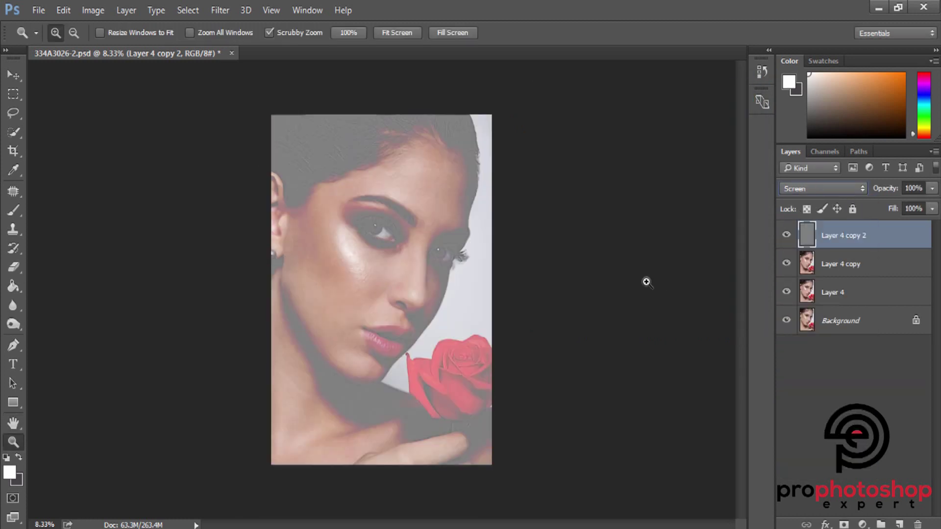
{"action": "key", "text": "shift+plus"}
{"action": "key", "text": "shift+plus"}
{"action": "key", "text": "shift+plus"}
{"action": "key", "text": "shift+plus"}
{"action": "key", "text": "shift+plus"}
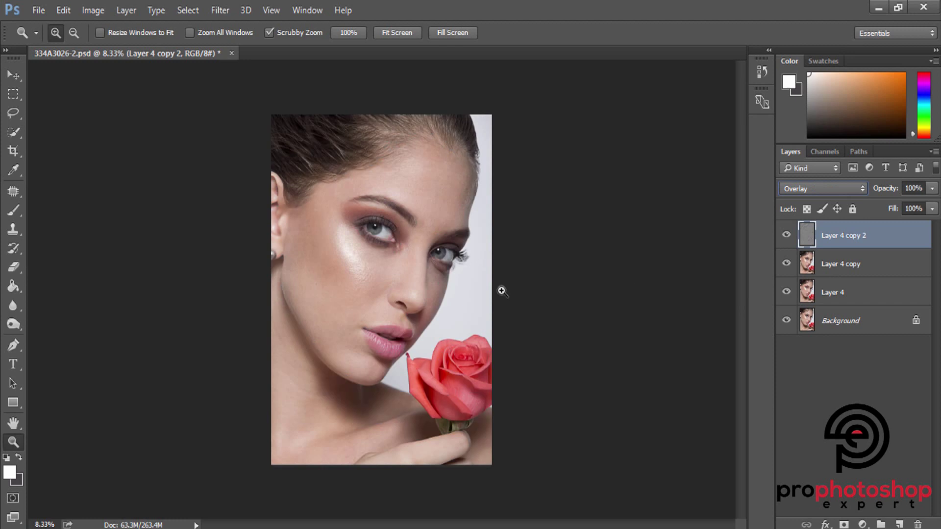
{"action": "left_click", "coordinate": [398, 280]}
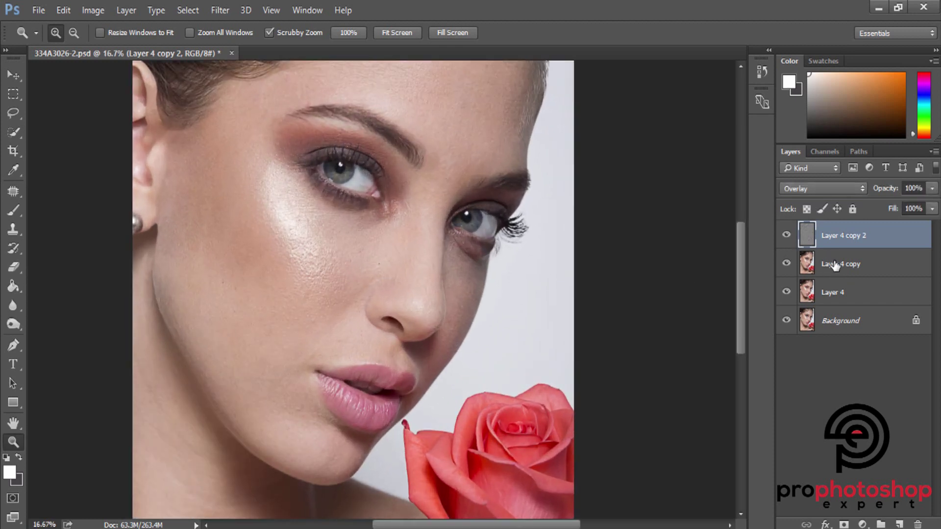
{"action": "left_click", "coordinate": [833, 265]}
Step: Smooth the forehead and brow skin with the Mixer Brush, resizing it as needed
{"action": "left_click", "coordinate": [257, 176]}
{"action": "left_click_drag", "start_coordinate": [10, 210], "coordinate": [47, 251]}
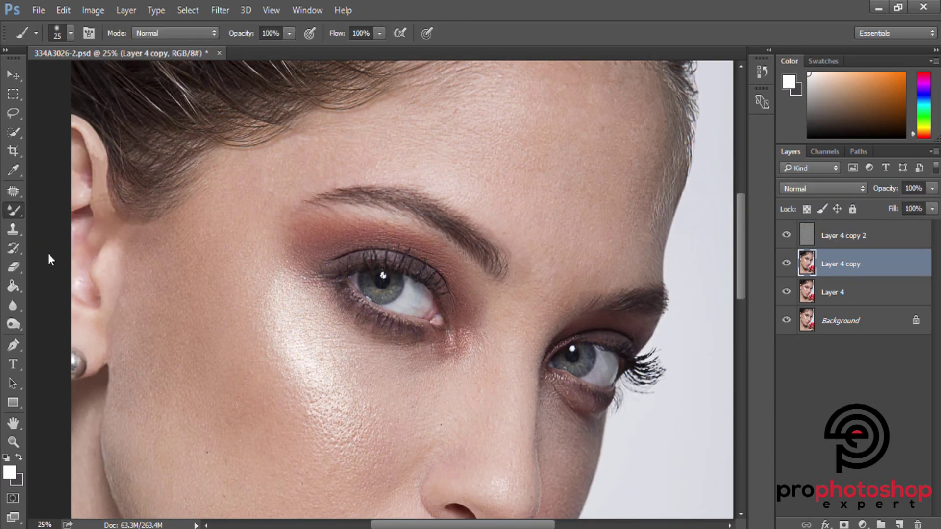
{"action": "scroll", "coordinate": [508, 239], "scroll_direction": "up", "scroll_amount": 2}
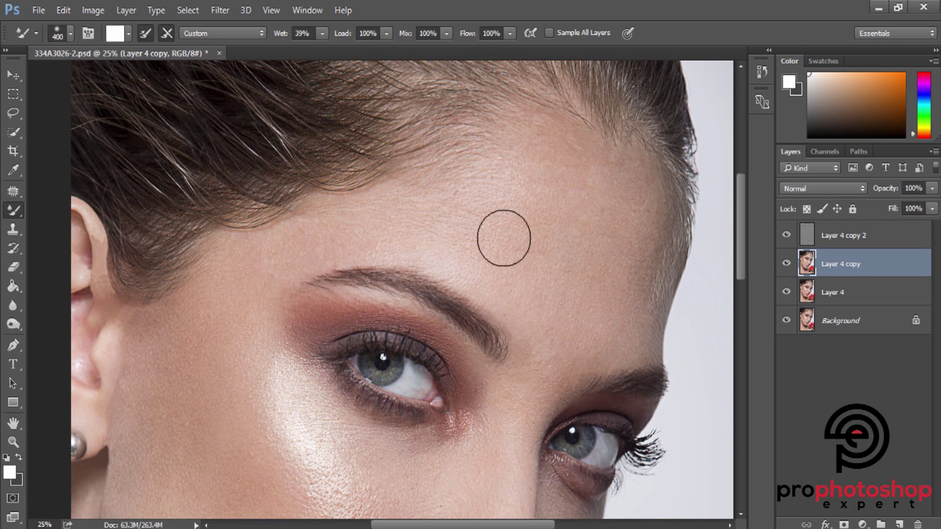
{"action": "mouse_move", "coordinate": [504, 238]}
{"action": "left_mouse_down"}
{"action": "mouse_move", "coordinate": [516, 169]}
{"action": "mouse_move", "coordinate": [613, 227]}
{"action": "left_mouse_up"}
{"action": "key", "text": "bracketright"}
{"action": "key", "text": "bracketright"}
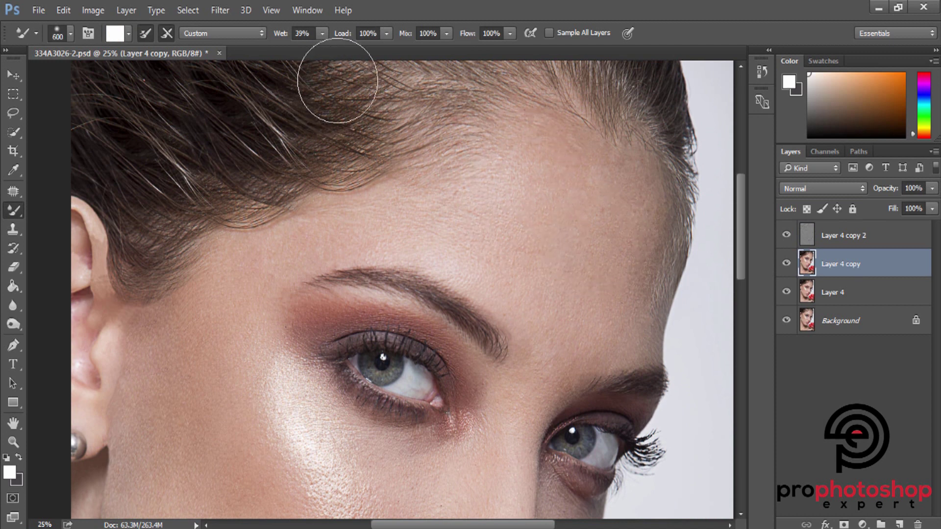
{"action": "key", "text": "bracketleft"}
{"action": "key", "text": "bracketleft"}
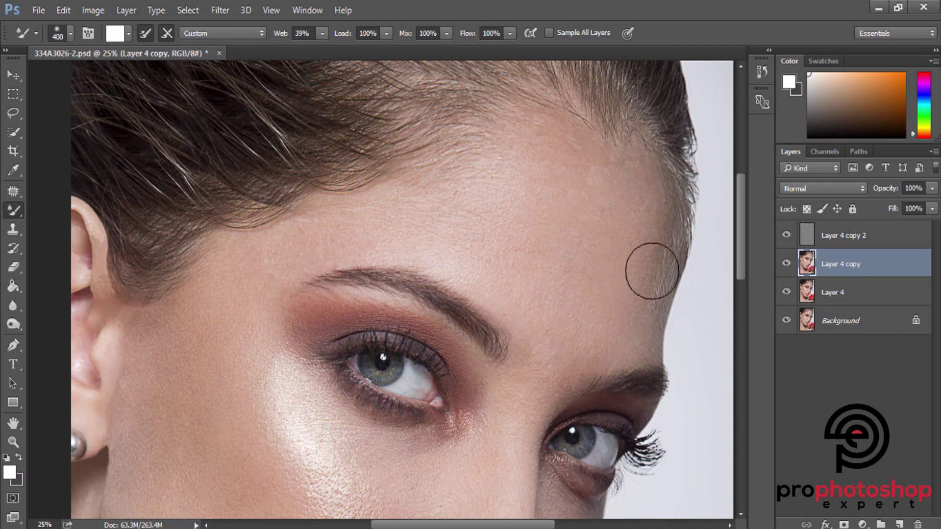
{"action": "key", "text": "bracketleft"}
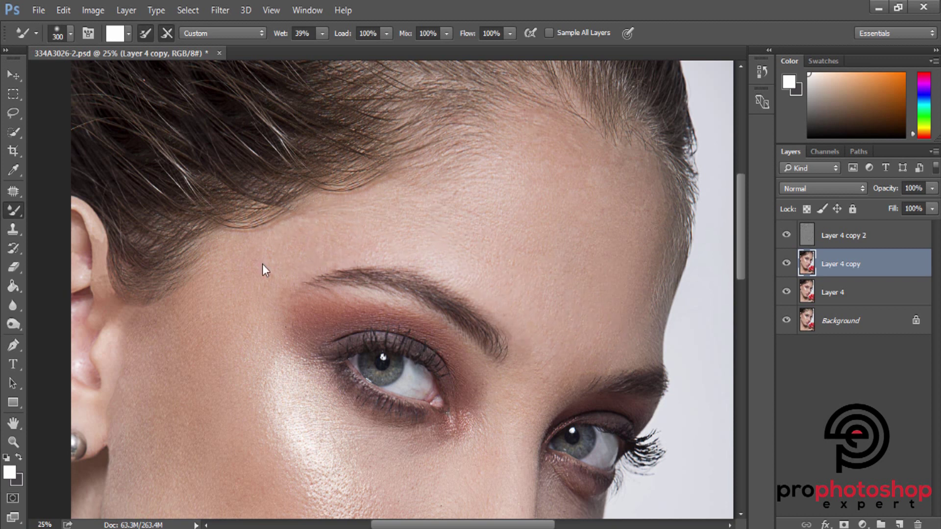
{"action": "key", "text": "bracketleft"}
{"action": "key", "text": "bracketright"}
{"action": "key", "text": "bracketright"}
{"action": "key", "text": "bracketright"}
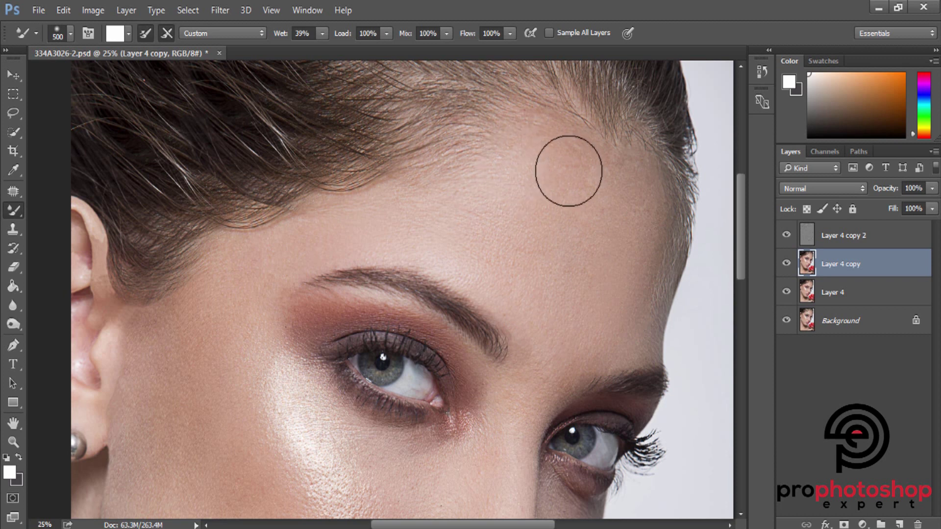
{"action": "key", "text": "bracketleft"}
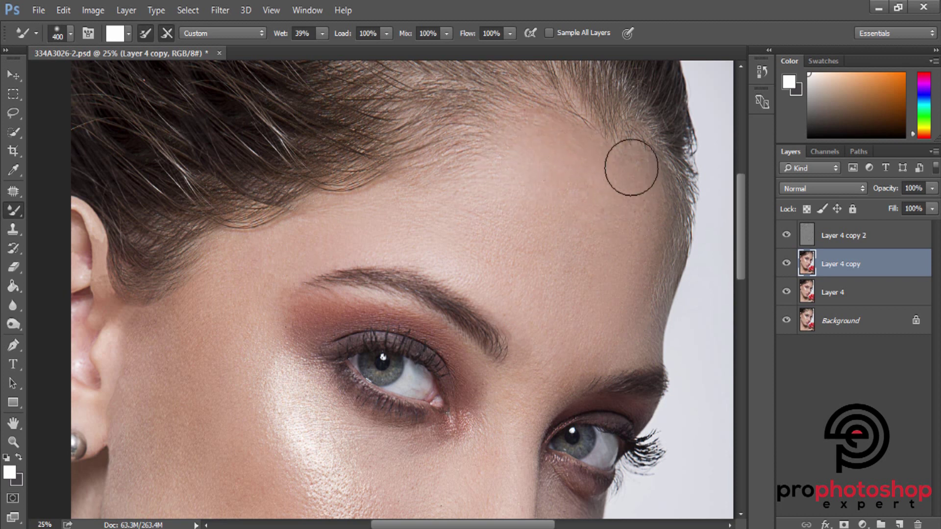
{"action": "scroll", "coordinate": [632, 168], "scroll_direction": "down", "scroll_amount": 2}
{"action": "key", "text": "bracketright"}
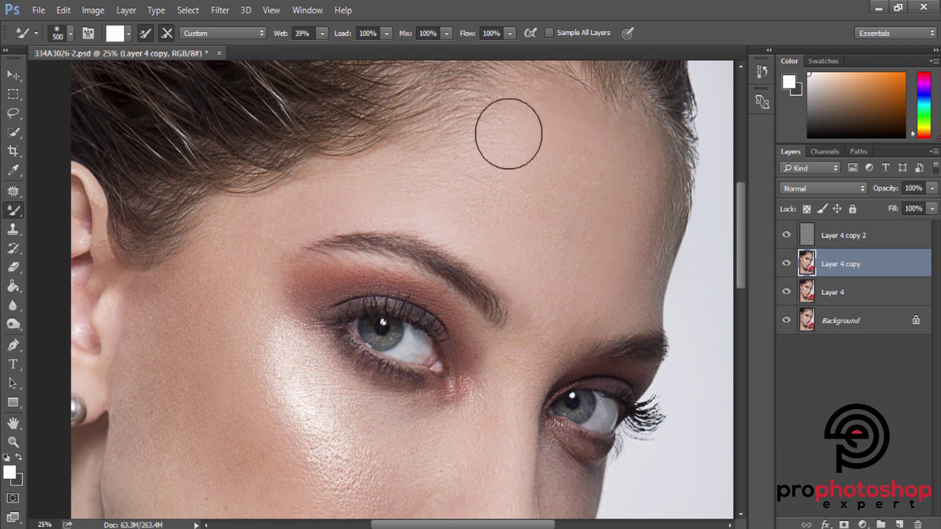
{"action": "key", "text": "bracketleft"}
{"action": "key", "text": "bracketleft"}
{"action": "key", "text": "bracketleft"}
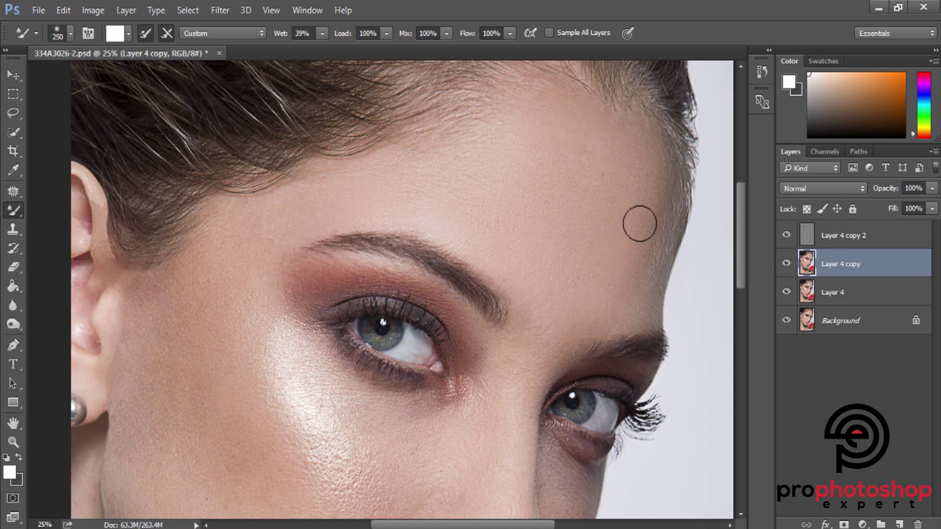
{"action": "key", "text": "bracketright"}
{"action": "key", "text": "bracketright"}
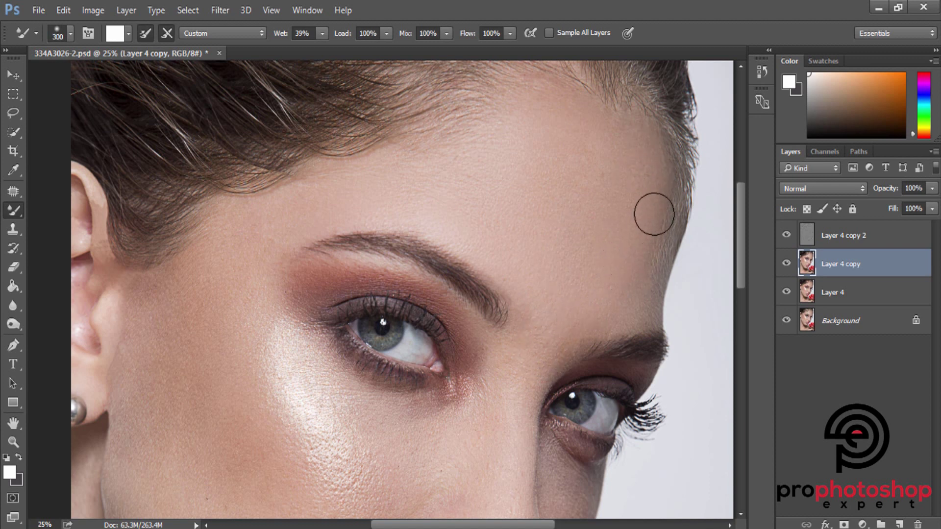
{"action": "key", "text": "bracketleft"}
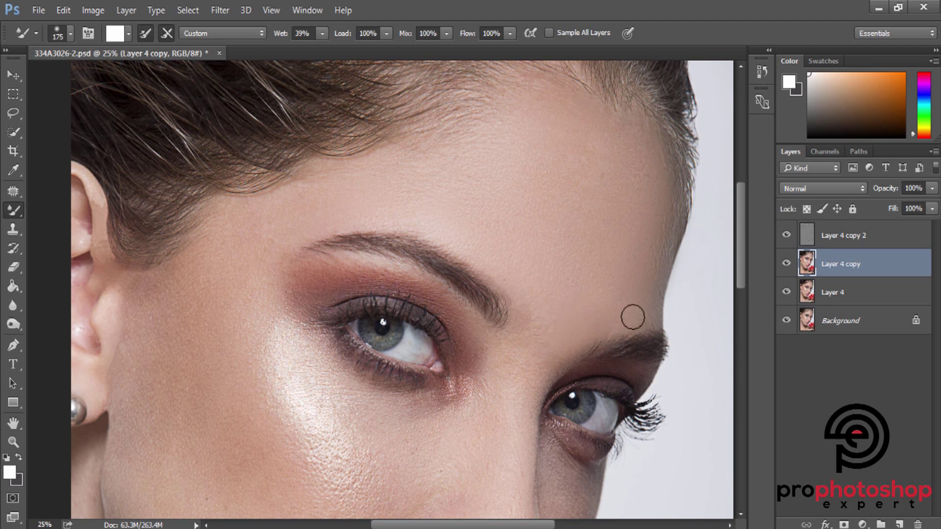
{"action": "key", "text": "bracketright"}
{"action": "key", "text": "bracketright"}
{"action": "key", "text": "bracketright"}
{"action": "key", "text": "bracketright"}
{"action": "key", "text": "bracketright"}
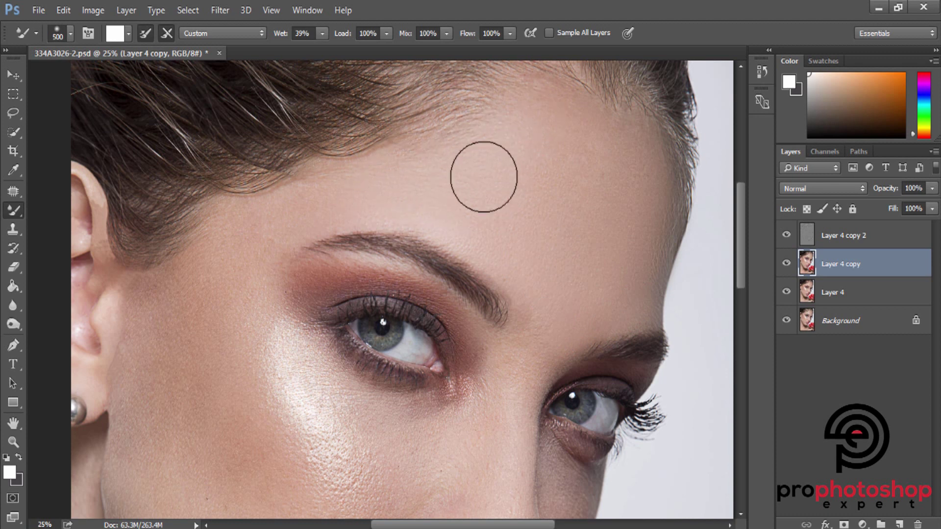
{"action": "key", "text": "bracketright"}
{"action": "key", "text": "bracketleft"}
{"action": "key", "text": "bracketleft"}
{"action": "key", "text": "bracketleft"}
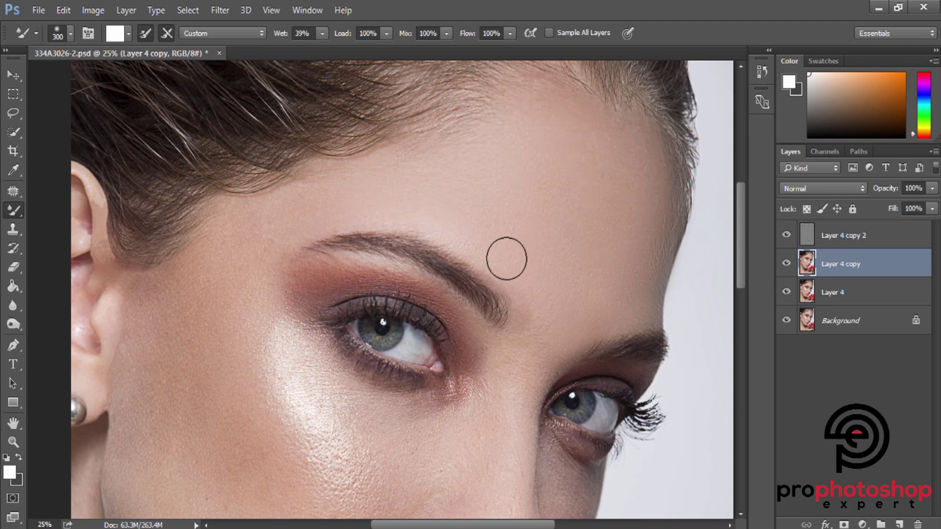
{"action": "key", "text": "bracketright"}
{"action": "key", "text": "bracketright"}
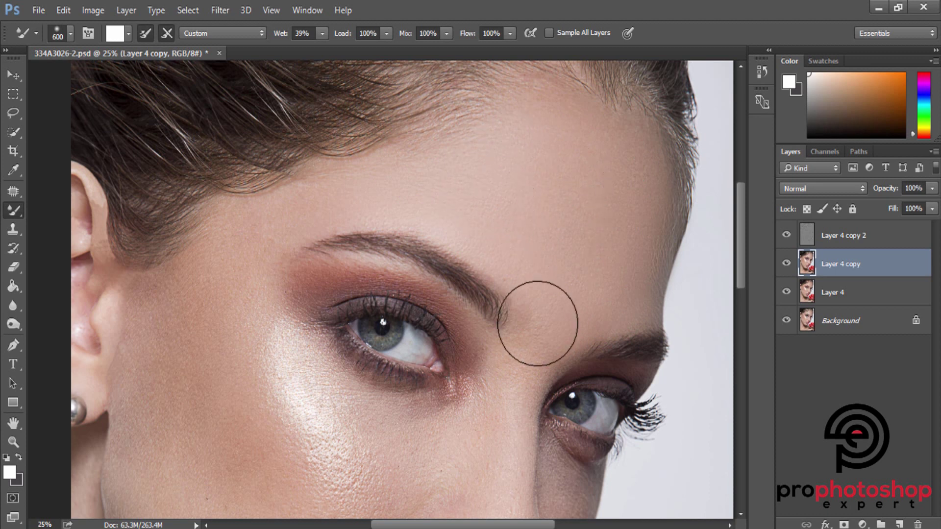
{"action": "key", "text": "bracketleft"}
{"action": "key", "text": "bracketleft"}
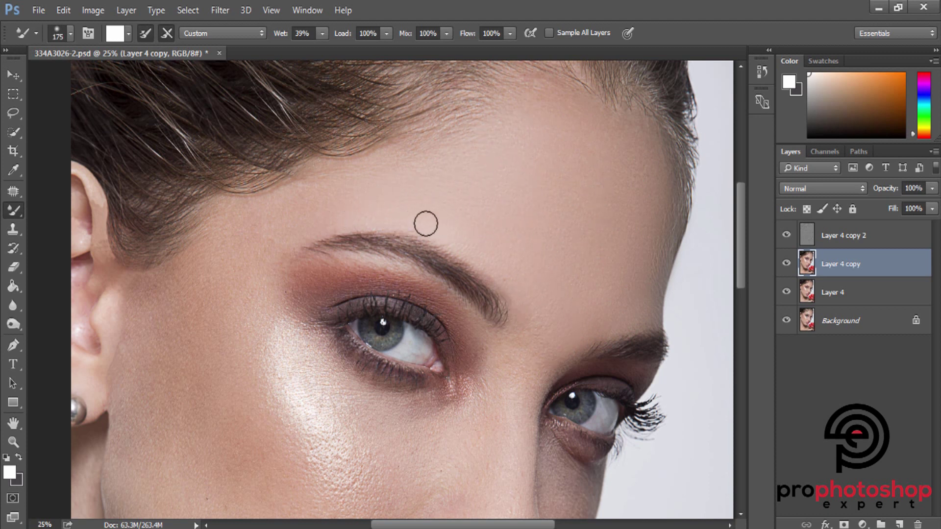
Step: Smooth the side of the face in front of the ear with a smaller brush
{"action": "scroll", "coordinate": [324, 207], "scroll_direction": "down", "scroll_amount": 1}
{"action": "scroll", "coordinate": [324, 208], "scroll_direction": "down", "scroll_amount": 2}
{"action": "key", "text": "bracketright"}
{"action": "key", "text": "bracketright"}
{"action": "key", "text": "bracketright"}
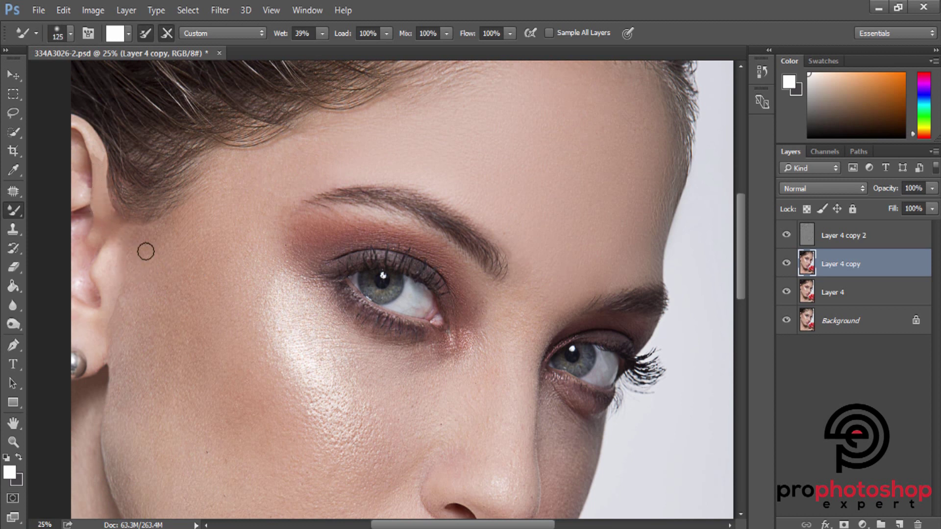
{"action": "scroll", "coordinate": [487, 517], "scroll_direction": "left", "scroll_amount": 3}
{"action": "scroll", "coordinate": [309, 294], "scroll_direction": "up", "scroll_amount": 2}
{"action": "scroll", "coordinate": [258, 278], "scroll_direction": "up", "scroll_amount": 1}
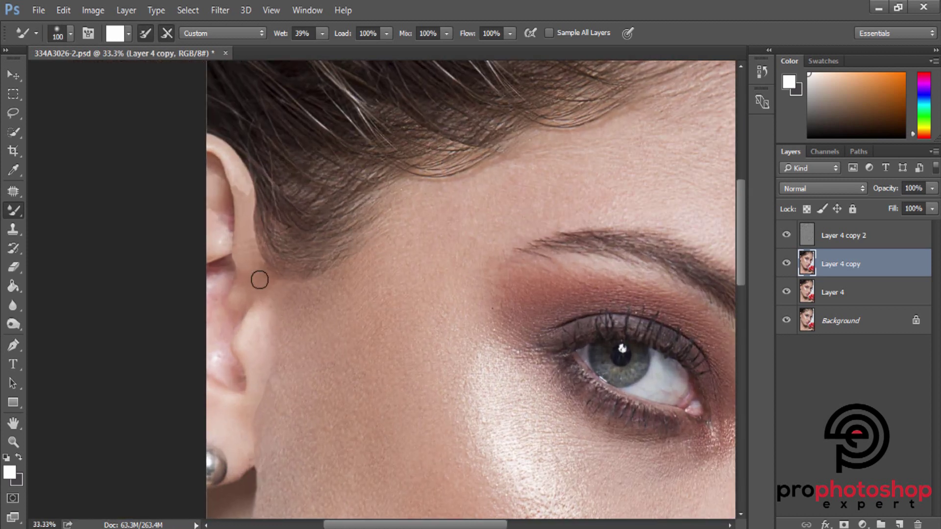
{"action": "key", "text": "bracketleft"}
{"action": "key", "text": "bracketleft"}
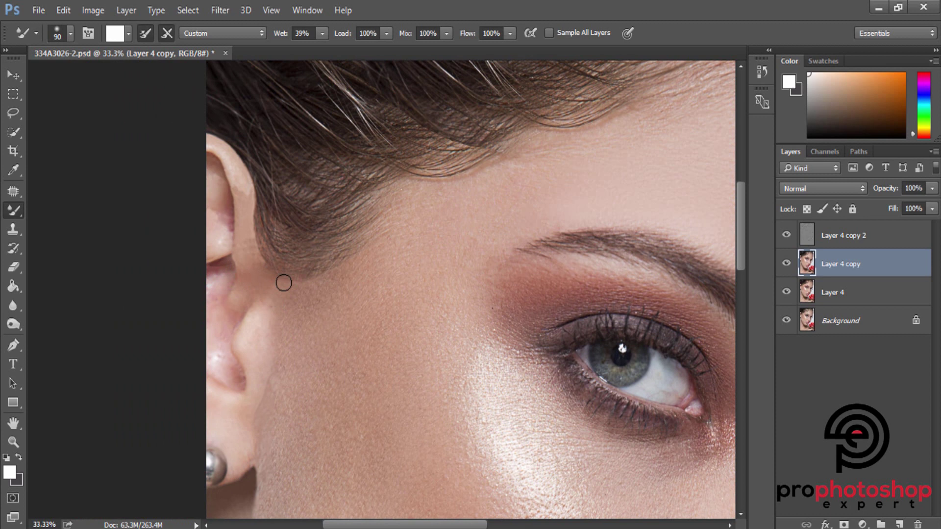
{"action": "key", "text": "bracketleft"}
{"action": "scroll", "coordinate": [256, 240], "scroll_direction": "down", "scroll_amount": 2}
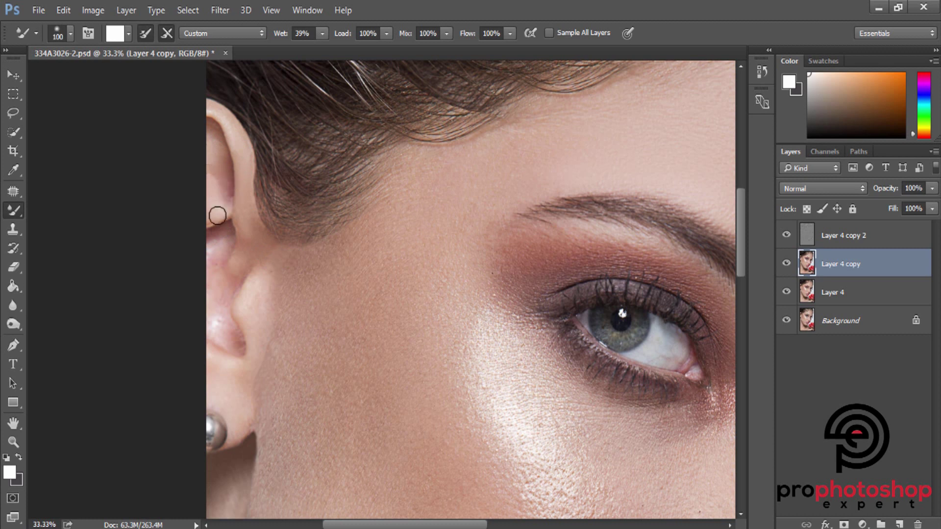
{"action": "key", "text": "bracketright"}
{"action": "scroll", "coordinate": [227, 220], "scroll_direction": "down", "scroll_amount": 2}
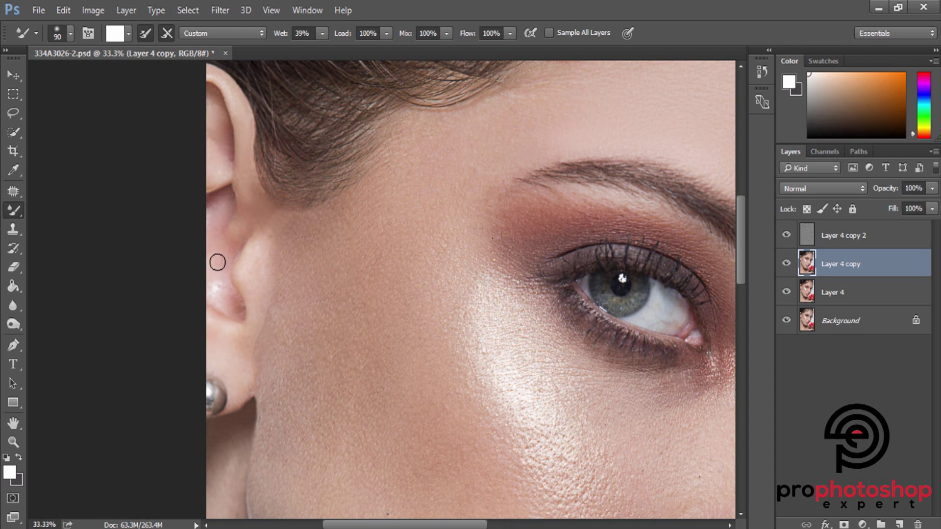
{"action": "scroll", "coordinate": [217, 263], "scroll_direction": "down", "scroll_amount": 2}
{"action": "key", "text": "bracketleft"}
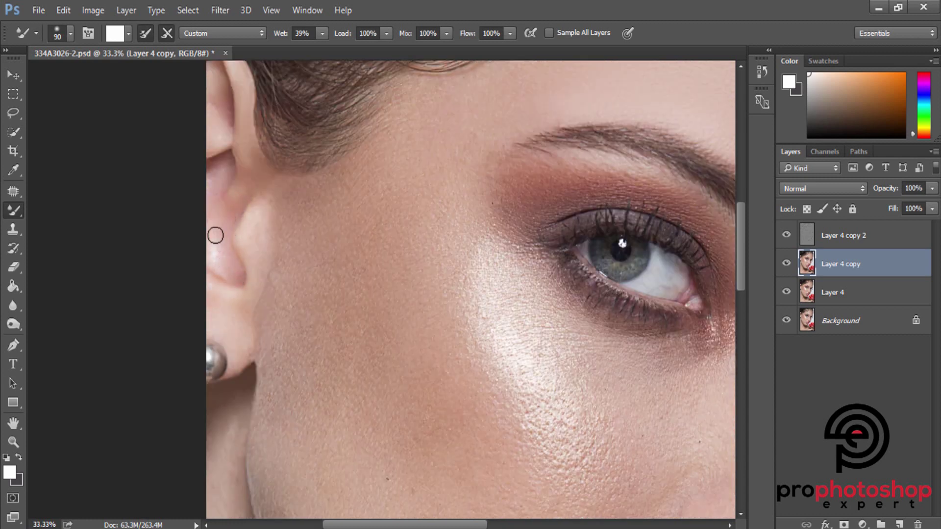
{"action": "key", "text": "bracketright"}
{"action": "scroll", "coordinate": [240, 280], "scroll_direction": "down", "scroll_amount": 3}
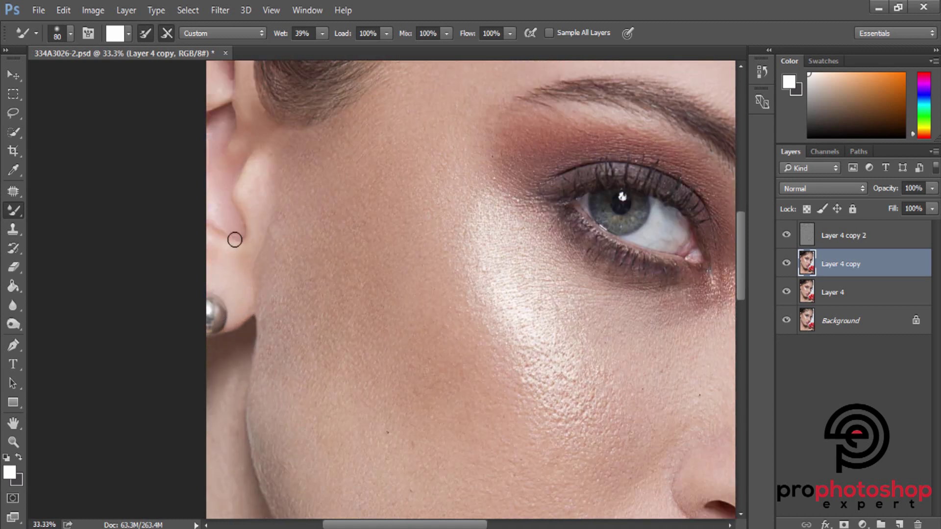
{"action": "scroll", "coordinate": [298, 234], "scroll_direction": "up", "scroll_amount": 3}
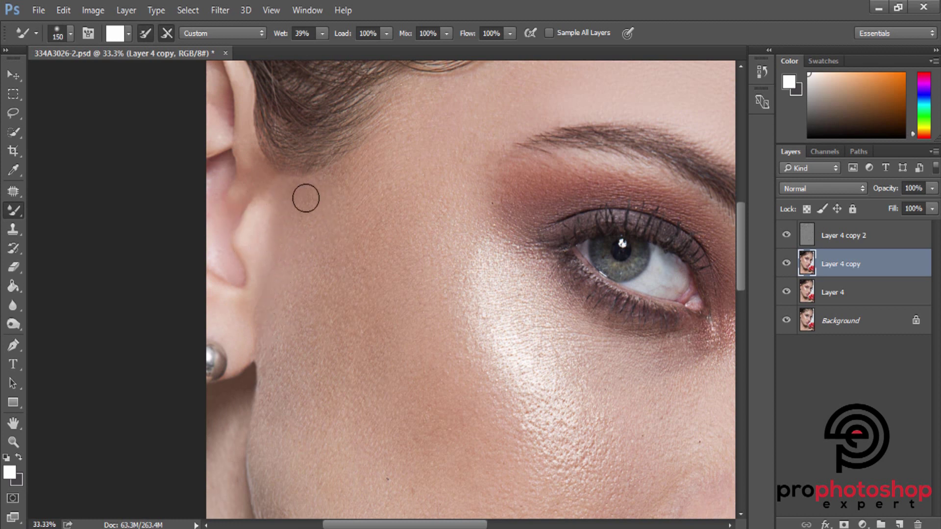
Step: Smooth the temple skin with an enlarged Mixer Brush
{"action": "key", "text": "bracketright"}
{"action": "key", "text": "bracketright"}
{"action": "key", "text": "bracketright"}
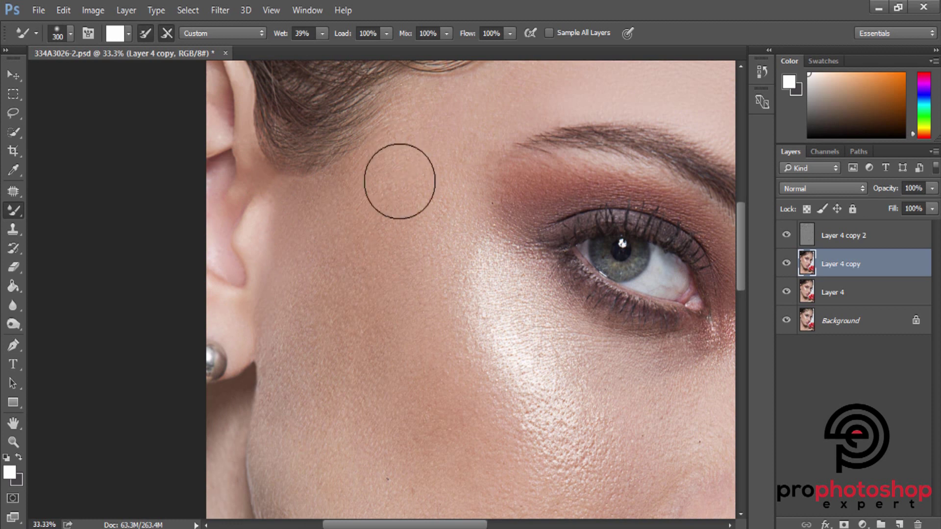
{"action": "key", "text": "bracketleft"}
{"action": "key", "text": "bracketleft"}
{"action": "key", "text": "bracketleft"}
{"action": "scroll", "coordinate": [353, 184], "scroll_direction": "up", "scroll_amount": 2}
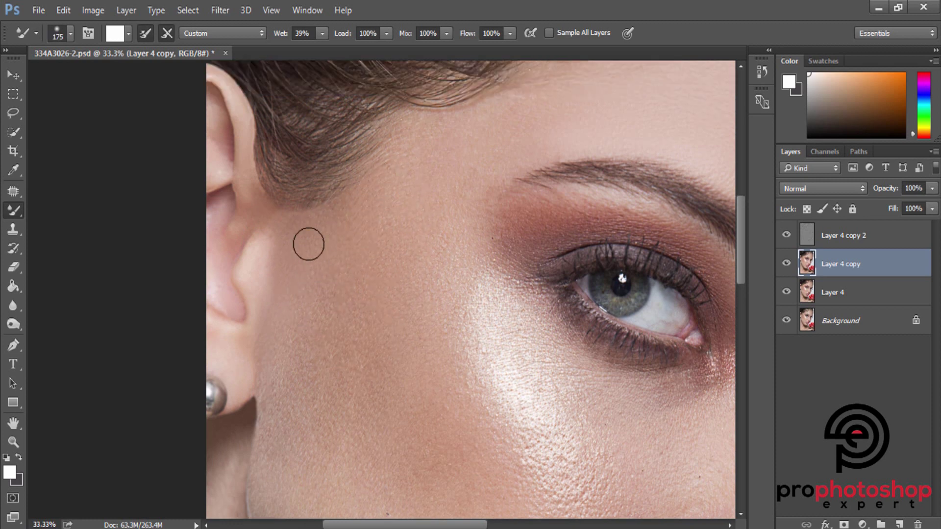
{"action": "key", "text": "bracketright"}
{"action": "key", "text": "bracketright"}
{"action": "key", "text": "bracketright"}
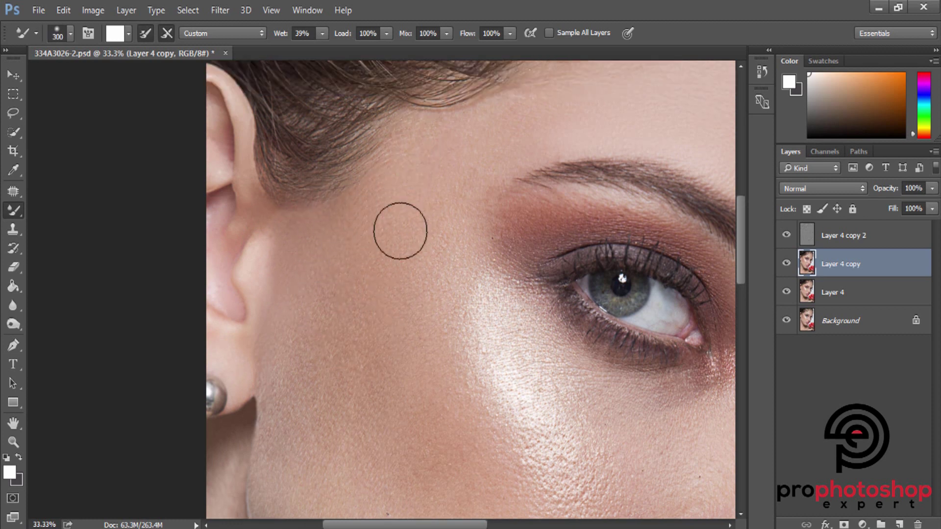
{"action": "key", "text": "bracketright"}
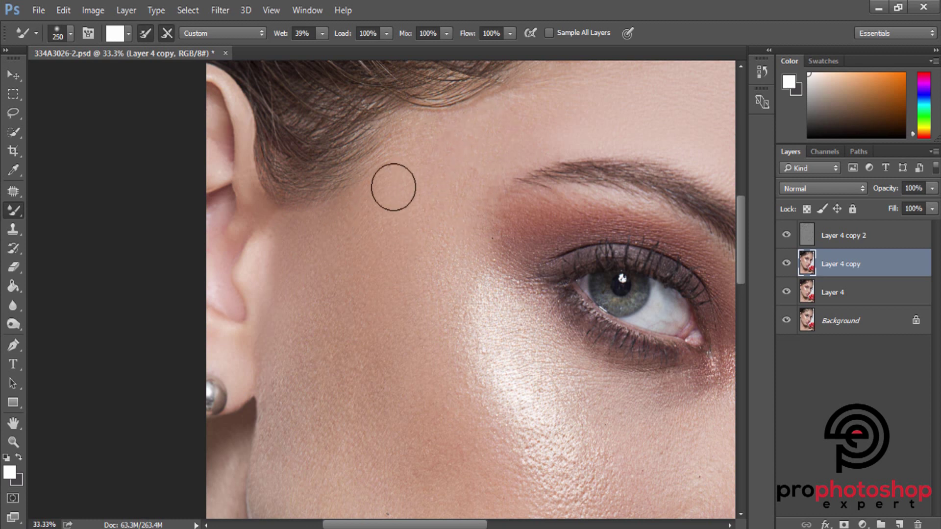
{"action": "scroll", "coordinate": [392, 216], "scroll_direction": "down", "scroll_amount": 3}
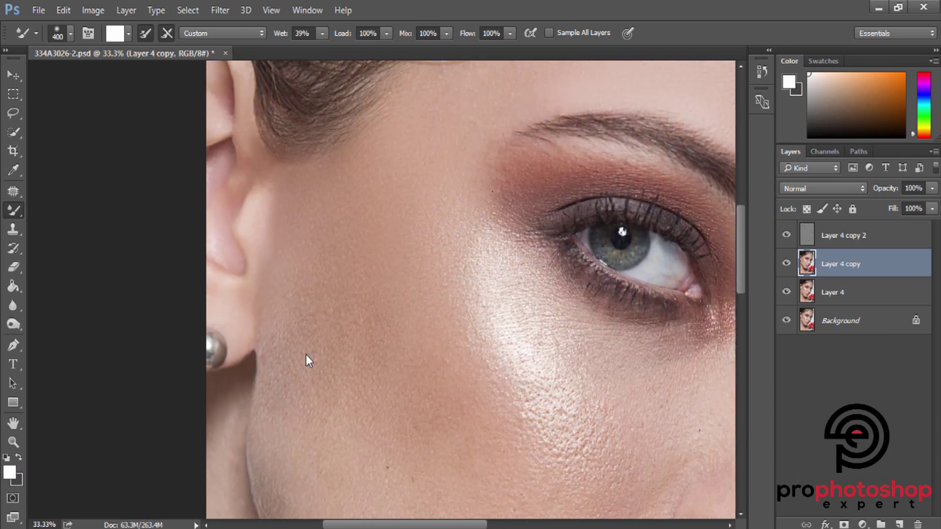
{"action": "scroll", "coordinate": [304, 319], "scroll_direction": "down", "scroll_amount": 3}
{"action": "key", "text": "bracketleft"}
{"action": "key", "text": "bracketleft"}
{"action": "key", "text": "bracketleft"}
{"action": "key", "text": "bracketleft"}
{"action": "key", "text": "bracketleft"}
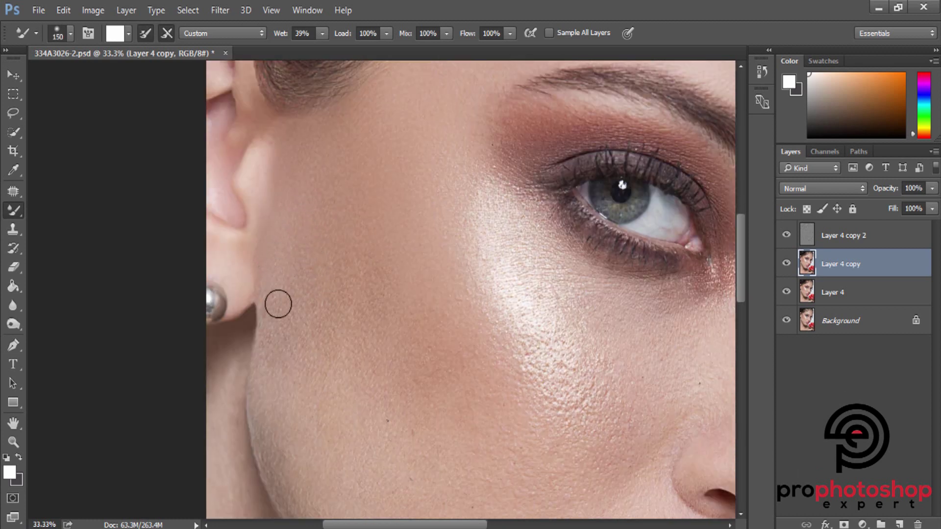
{"action": "key", "text": "bracketright"}
{"action": "key", "text": "bracketright"}
{"action": "key", "text": "bracketright"}
{"action": "key", "text": "ctrl+minus"}
Step: Smooth the broad cheek area and its edge beside the ear
{"action": "scroll", "coordinate": [335, 404], "scroll_direction": "down", "scroll_amount": 3}
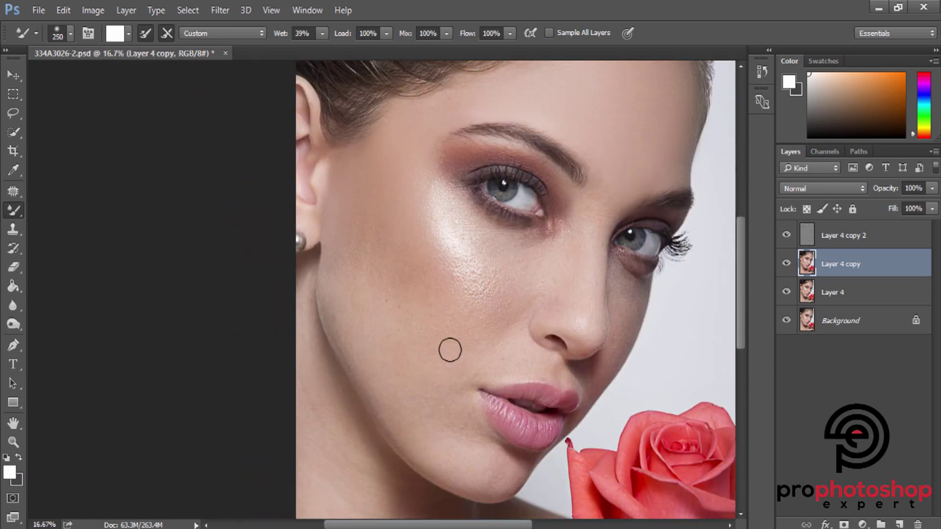
{"action": "key", "text": "ctrl+plus"}
{"action": "key", "text": "bracketright"}
{"action": "key", "text": "bracketright"}
{"action": "key", "text": "bracketright"}
{"action": "key", "text": "bracketleft"}
{"action": "key", "text": "bracketleft"}
{"action": "key", "text": "bracketleft"}
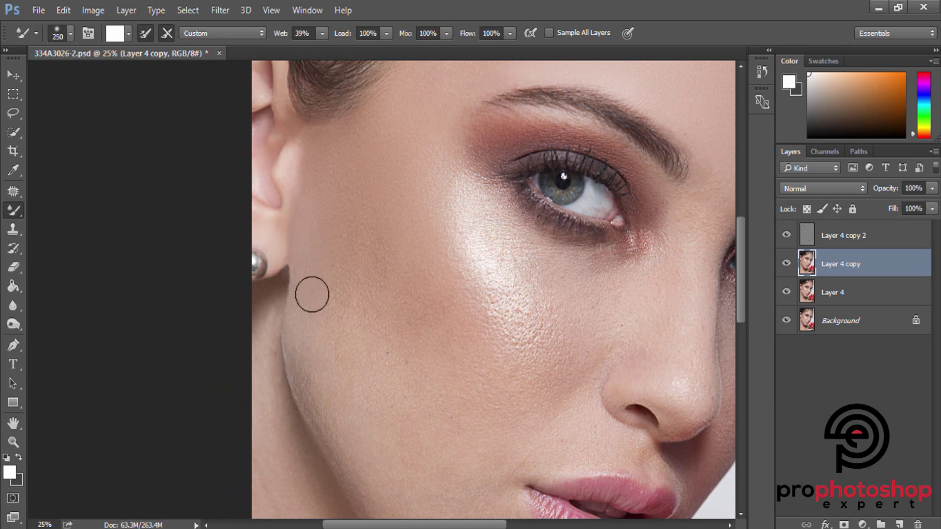
{"action": "scroll", "coordinate": [314, 334], "scroll_direction": "down", "scroll_amount": 1}
{"action": "scroll", "coordinate": [314, 362], "scroll_direction": "down", "scroll_amount": 1}
{"action": "key", "text": "bracketright"}
{"action": "key", "text": "bracketright"}
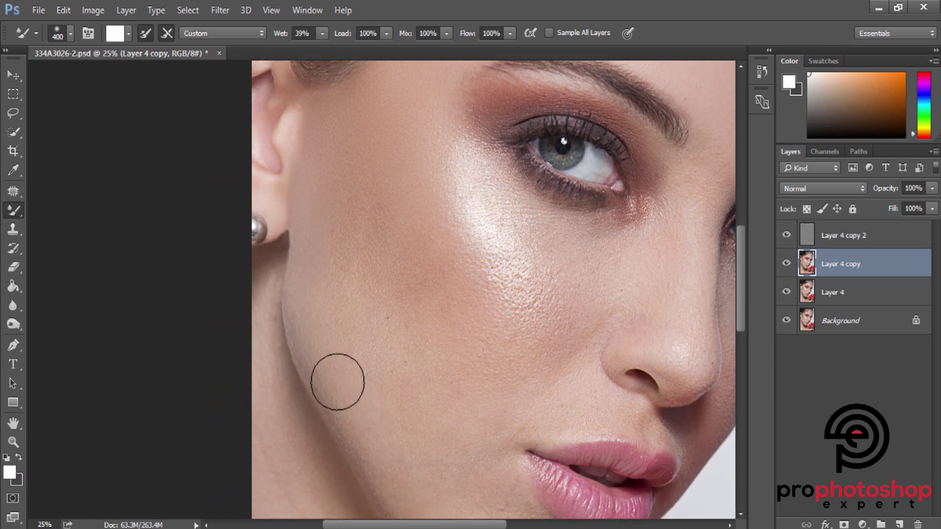
{"action": "scroll", "coordinate": [337, 343], "scroll_direction": "up", "scroll_amount": 1}
{"action": "key", "text": "bracketright"}
{"action": "key", "text": "bracketright"}
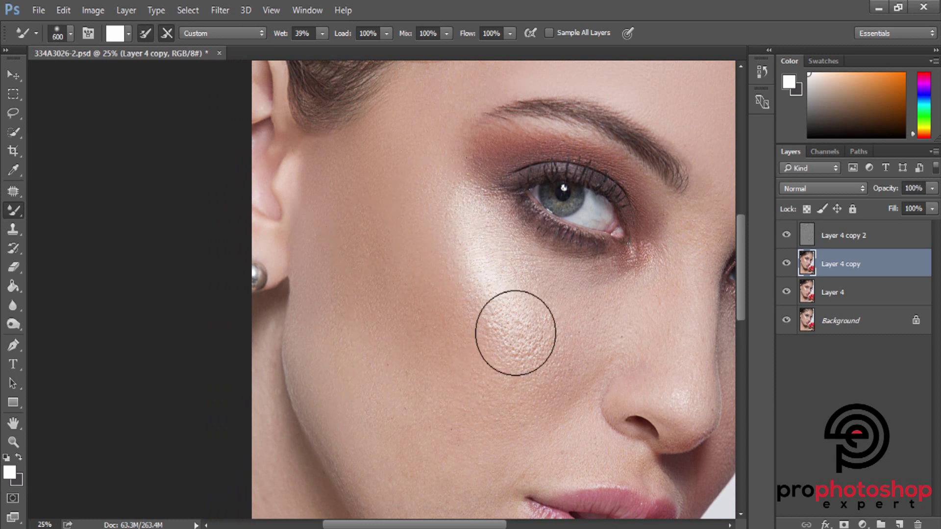
{"action": "key", "text": "bracketleft"}
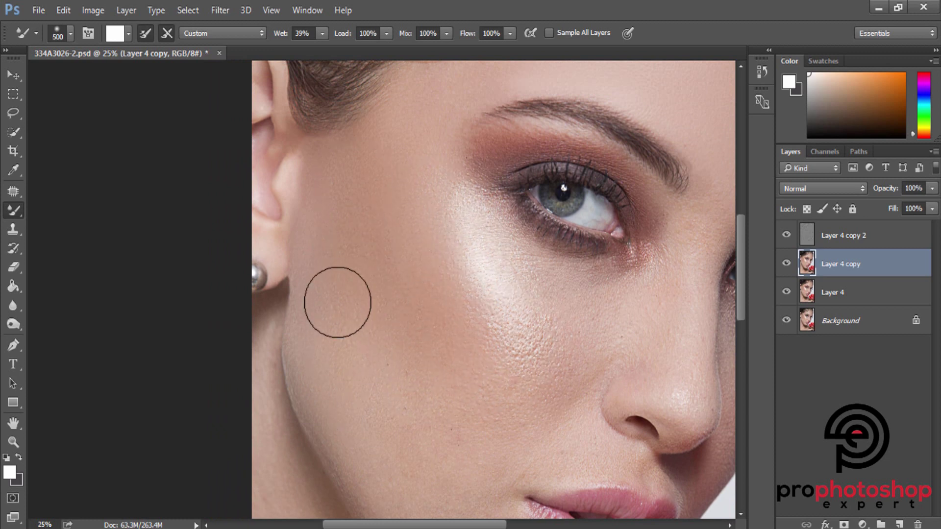
{"action": "key", "text": "bracketleft"}
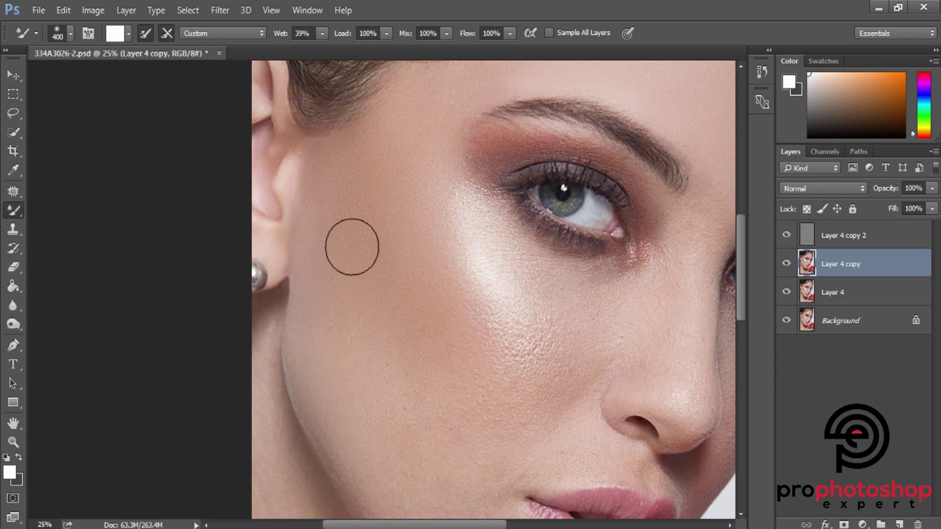
{"action": "scroll", "coordinate": [520, 274], "scroll_direction": "down", "scroll_amount": 2}
{"action": "key", "text": "bracketright"}
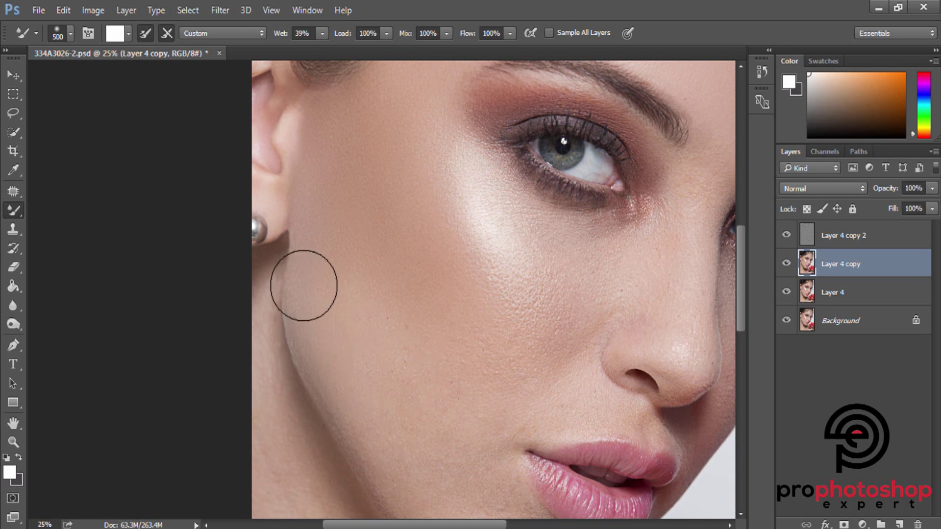
{"action": "key", "text": "bracketleft"}
{"action": "key", "text": "bracketleft"}
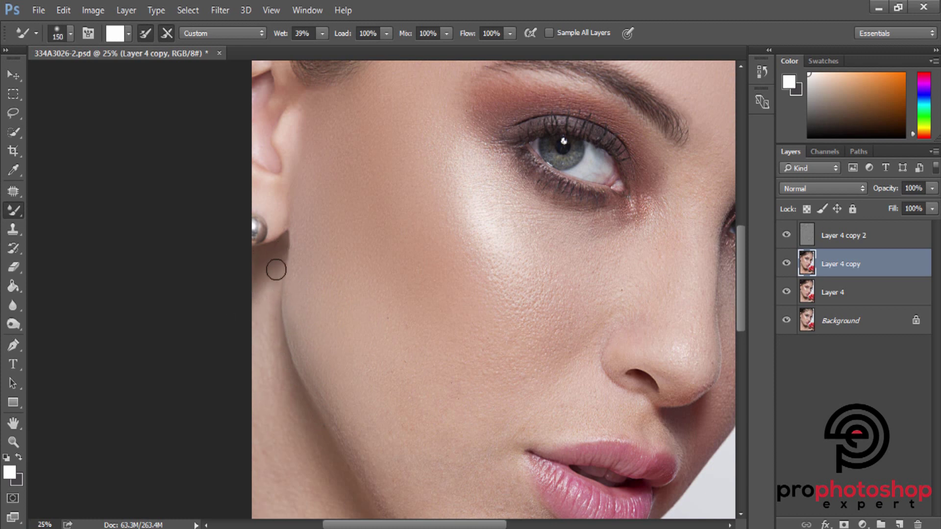
{"action": "scroll", "coordinate": [261, 298], "scroll_direction": "down", "scroll_amount": 2}
{"action": "key", "text": "bracketright"}
{"action": "key", "text": "bracketright"}
{"action": "key", "text": "bracketright"}
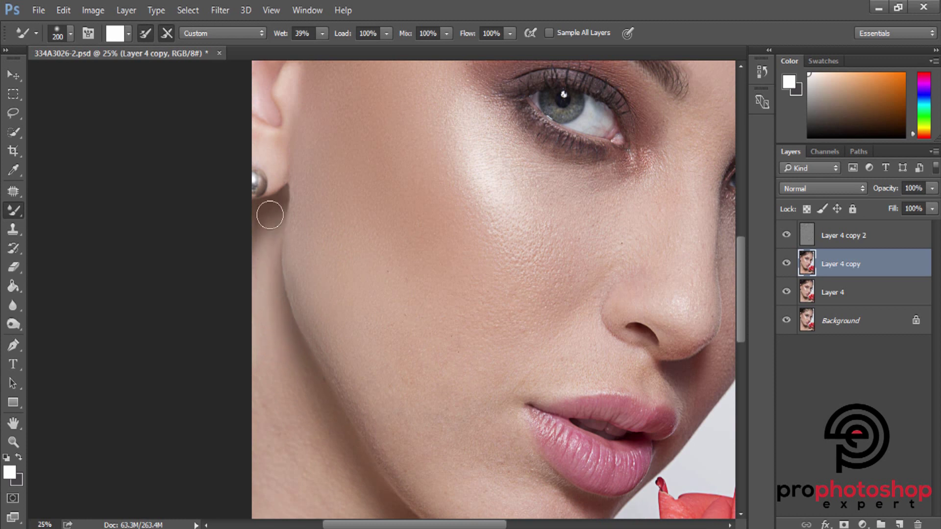
{"action": "key", "text": "bracketright"}
{"action": "key", "text": "bracketright"}
{"action": "key", "text": "bracketright"}
{"action": "key", "text": "bracketright"}
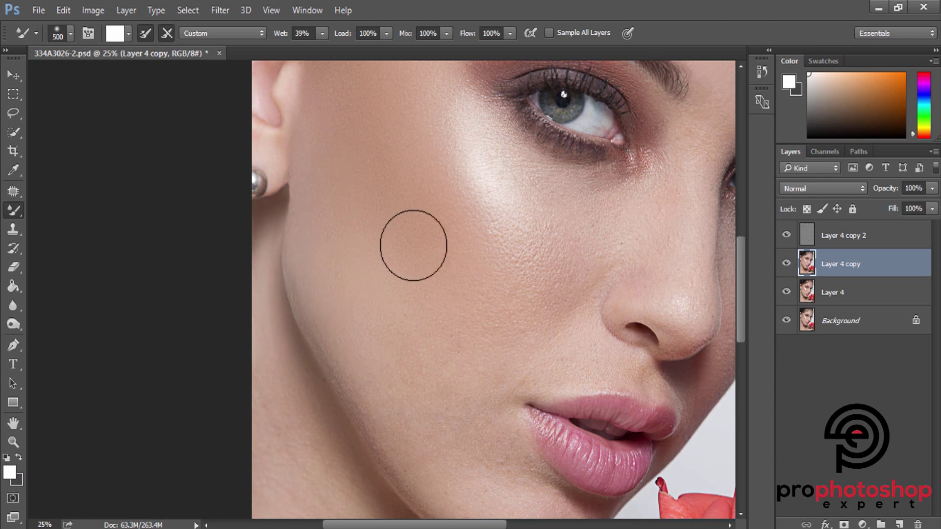
{"action": "scroll", "coordinate": [441, 255], "scroll_direction": "up", "scroll_amount": 2}
{"action": "key", "text": "bracketright"}
Step: Smooth the cheekbone and the skin beside and under the eye with a smaller brush
{"action": "key", "text": "bracketleft"}
{"action": "key", "text": "bracketleft"}
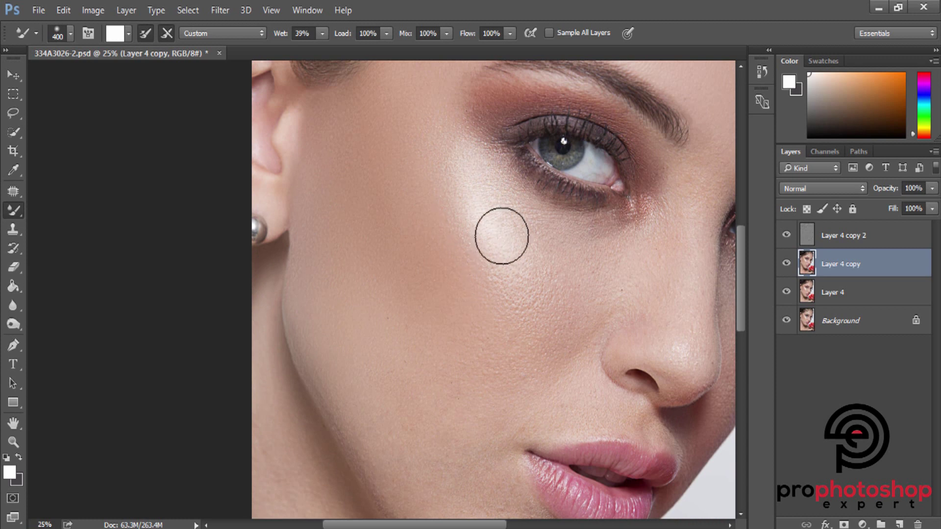
{"action": "key", "text": "bracketleft"}
{"action": "key", "text": "bracketleft"}
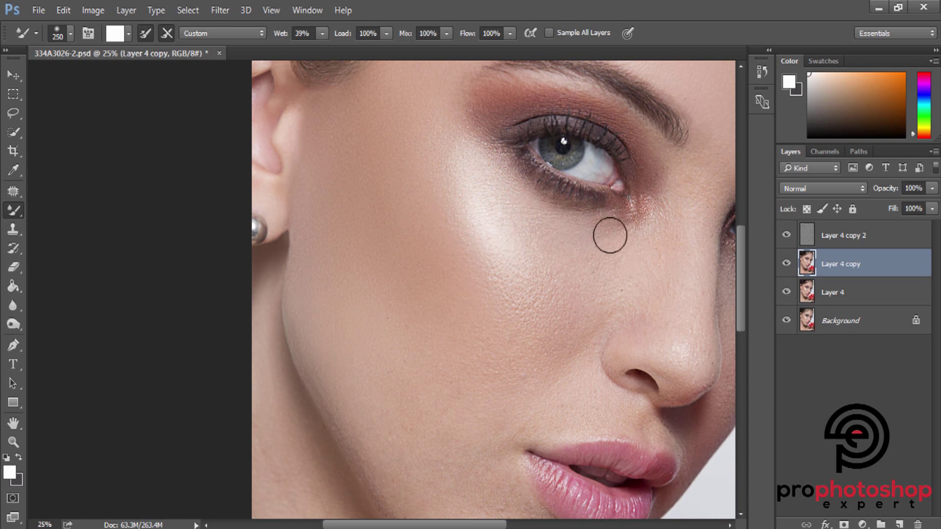
{"action": "scroll", "coordinate": [610, 236], "scroll_direction": "up", "scroll_amount": 1}
{"action": "key", "text": "bracketright"}
{"action": "key", "text": "bracketright"}
{"action": "key", "text": "bracketright"}
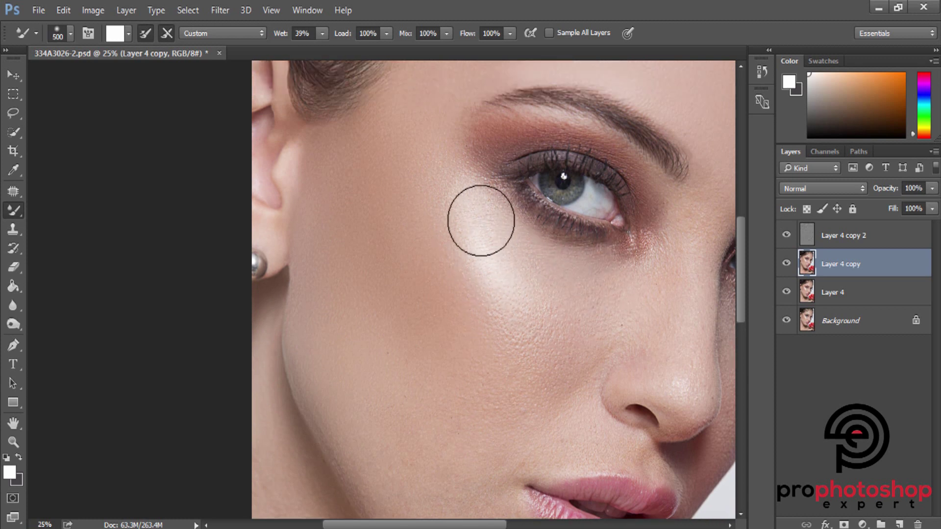
{"action": "key", "text": "bracketright"}
{"action": "scroll", "coordinate": [508, 328], "scroll_direction": "down", "scroll_amount": 1}
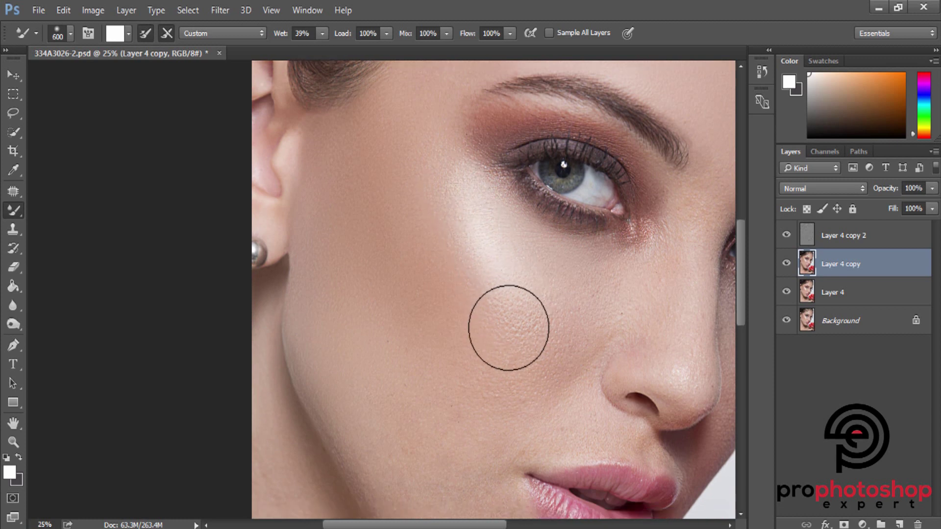
{"action": "scroll", "coordinate": [508, 328], "scroll_direction": "down", "scroll_amount": 2}
{"action": "key", "text": "bracketleft"}
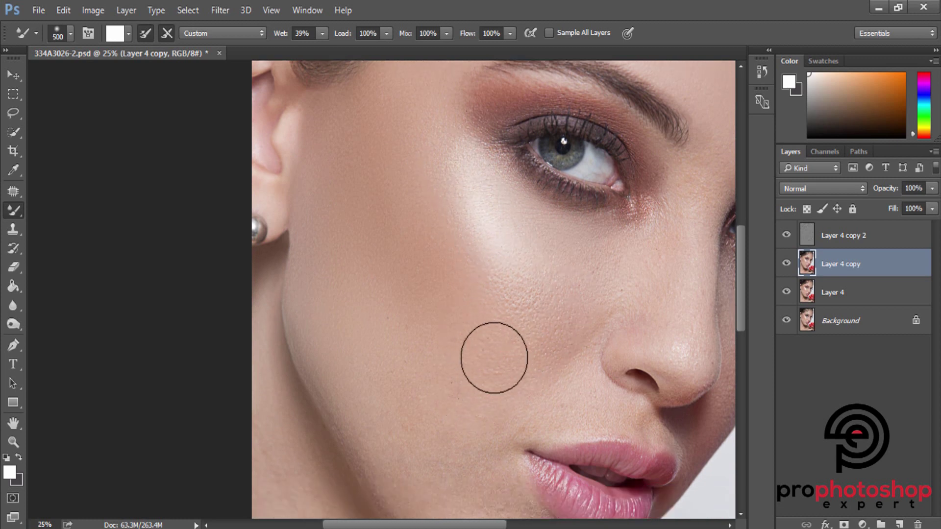
{"action": "scroll", "coordinate": [506, 294], "scroll_direction": "up", "scroll_amount": 2}
{"action": "key", "text": "bracketleft"}
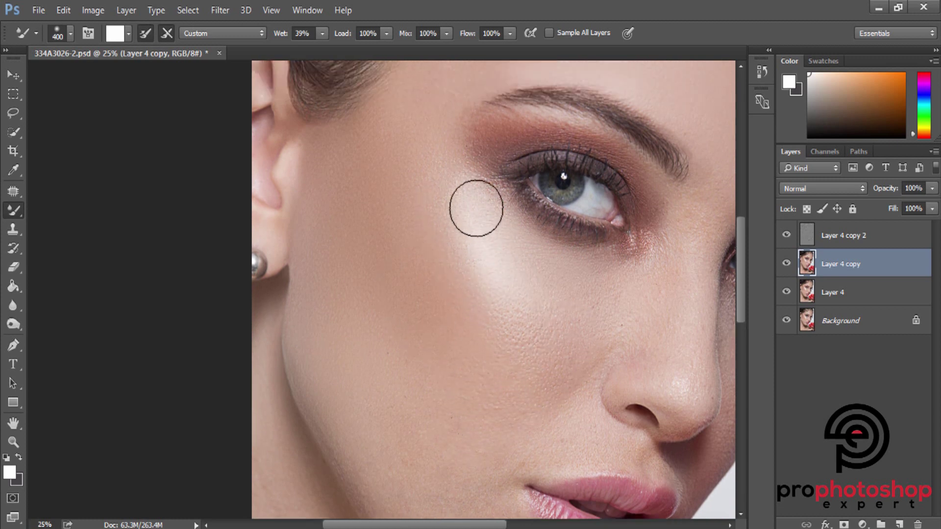
{"action": "scroll", "coordinate": [476, 209], "scroll_direction": "up", "scroll_amount": 2}
{"action": "key", "text": "bracketleft"}
{"action": "key", "text": "bracketleft"}
{"action": "key", "text": "bracketleft"}
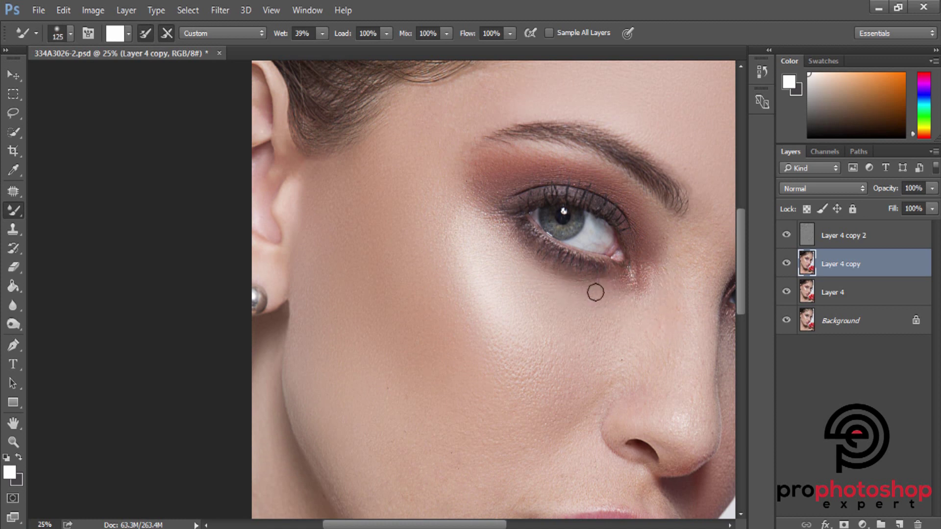
Step: Smooth the remaining mid-cheek, temple and skin beside the nose and eye
{"action": "key", "text": "bracketright"}
{"action": "key", "text": "bracketright"}
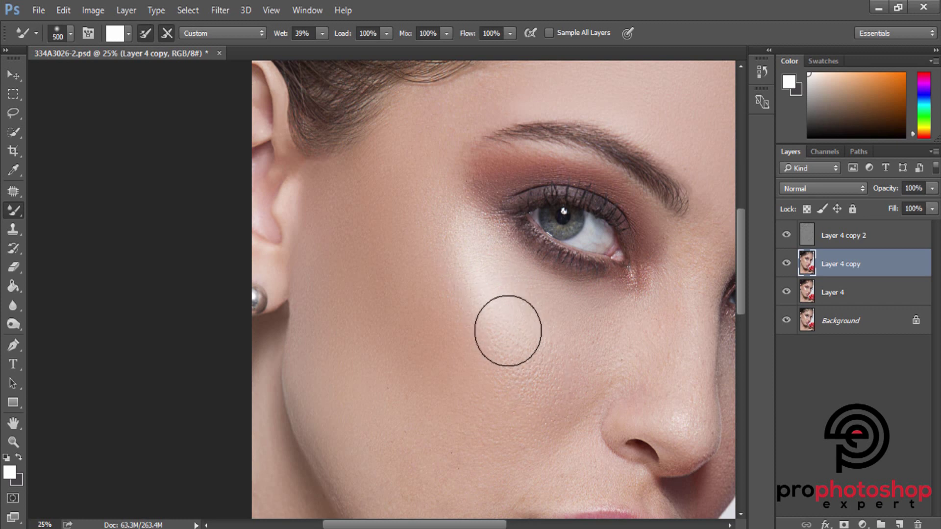
{"action": "scroll", "coordinate": [558, 318], "scroll_direction": "down", "scroll_amount": 2}
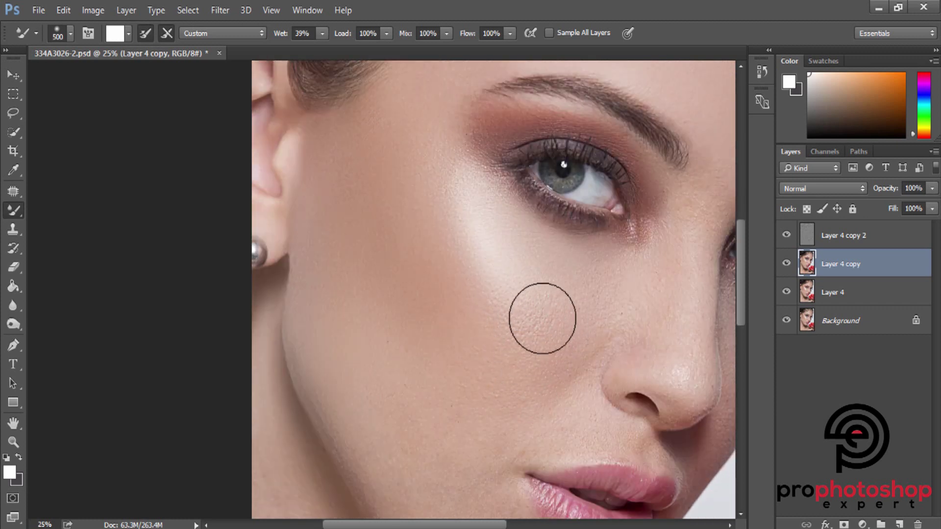
{"action": "key", "text": "bracketright"}
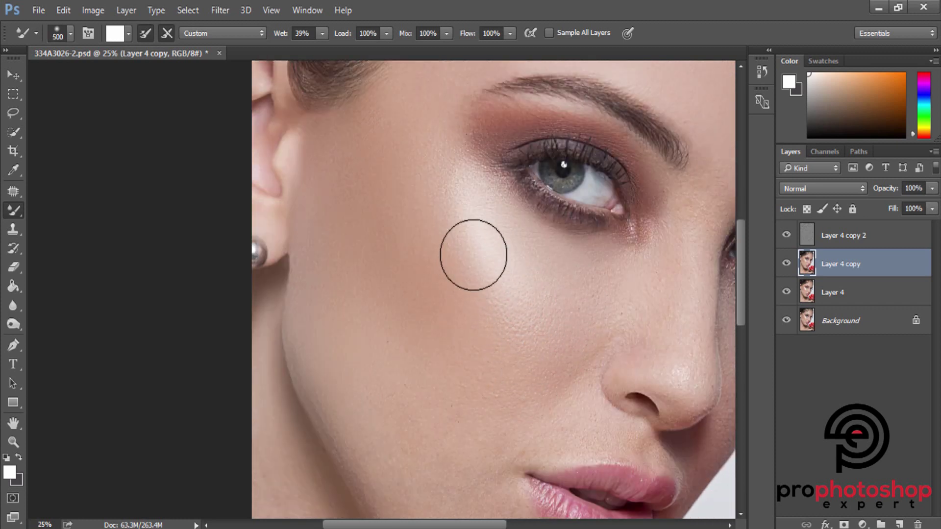
{"action": "key", "text": "bracketleft"}
{"action": "key", "text": "bracketleft"}
{"action": "key", "text": "bracketleft"}
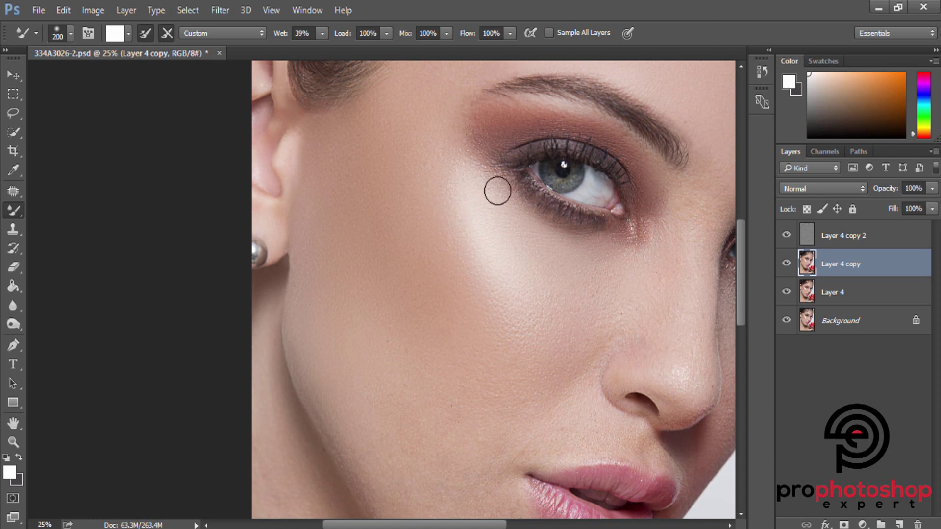
{"action": "key", "text": "bracketright"}
{"action": "key", "text": "bracketright"}
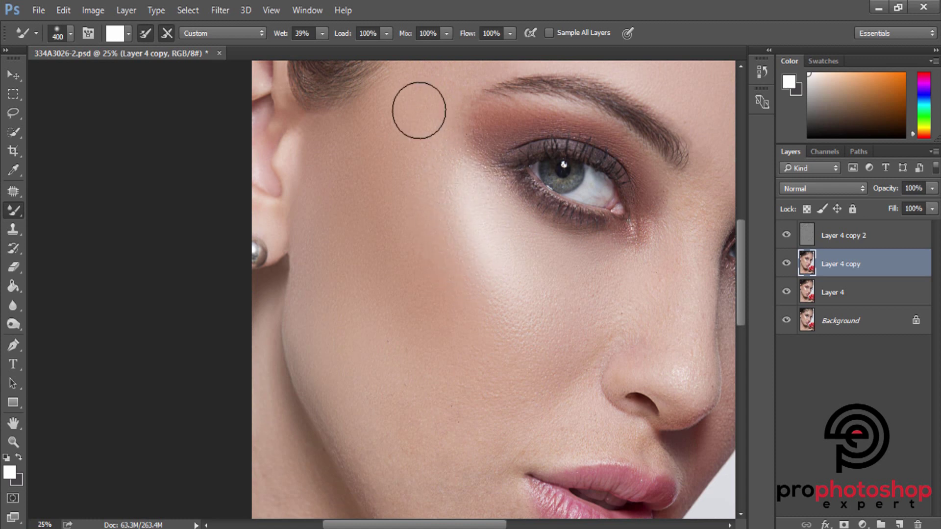
{"action": "key", "text": "bracketright"}
{"action": "key", "text": "bracketleft"}
{"action": "key", "text": "bracketleft"}
{"action": "scroll", "coordinate": [496, 203], "scroll_direction": "down", "scroll_amount": 2}
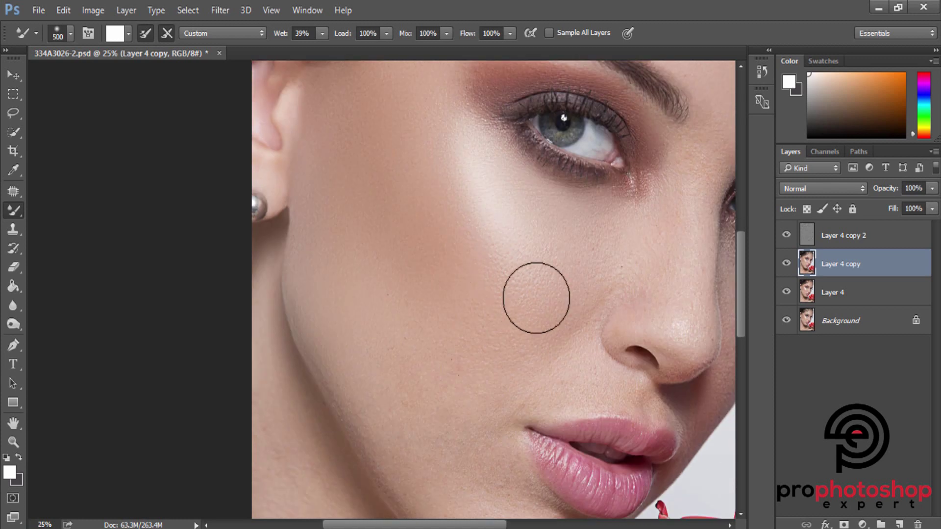
{"action": "key", "text": "bracketright"}
{"action": "key", "text": "bracketright"}
{"action": "key", "text": "bracketleft"}
{"action": "key", "text": "bracketleft"}
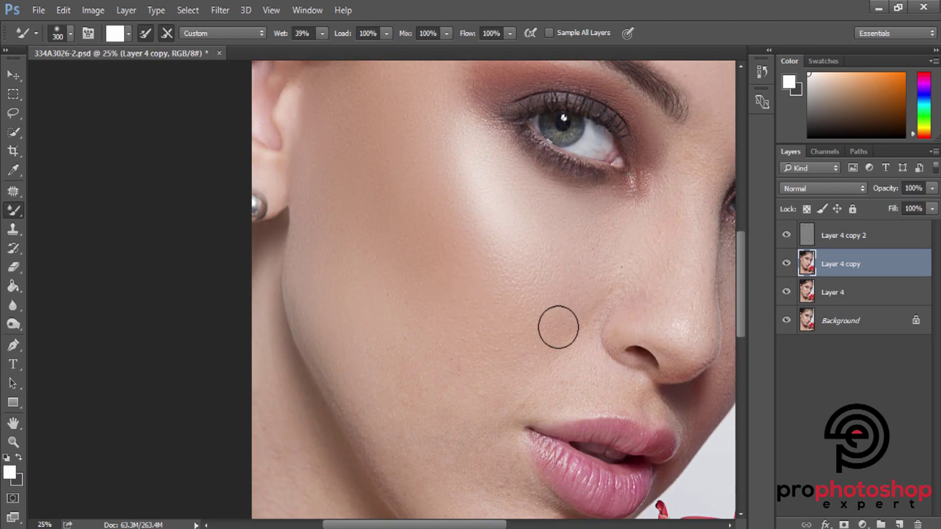
Step: Carry the smoothing down over the cheek beside the lips, the jaw and the chin
{"action": "scroll", "coordinate": [590, 296], "scroll_direction": "down", "scroll_amount": 1}
{"action": "key", "text": "bracketright"}
{"action": "key", "text": "bracketright"}
{"action": "key", "text": "bracketright"}
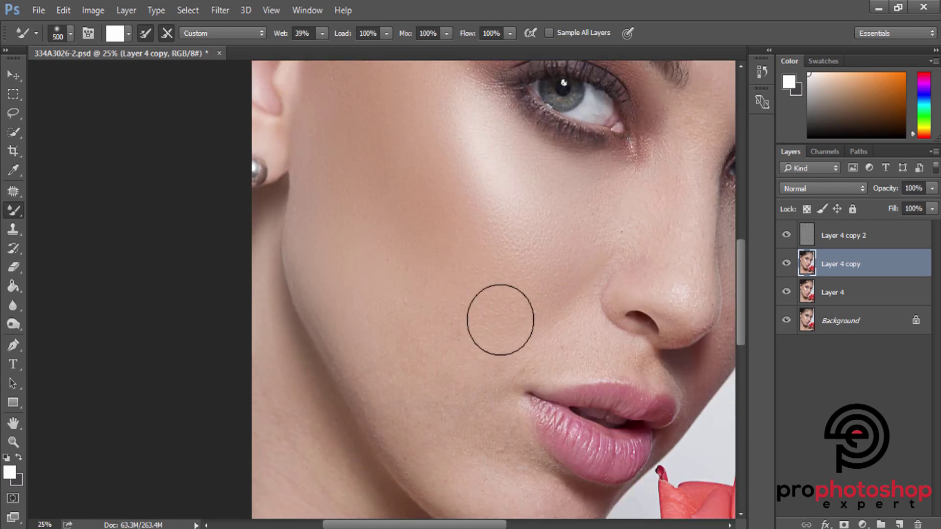
{"action": "scroll", "coordinate": [417, 304], "scroll_direction": "down", "scroll_amount": 2}
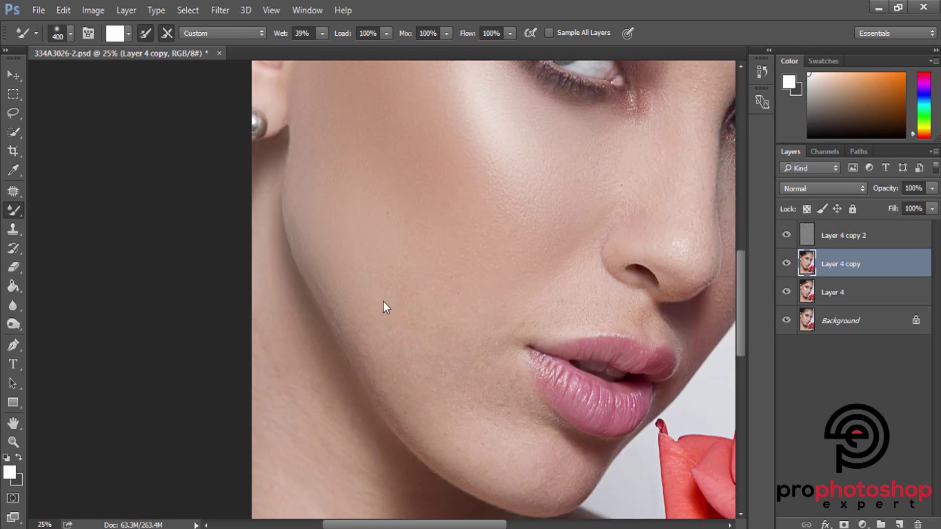
{"action": "key", "text": "bracketleft"}
{"action": "key", "text": "bracketleft"}
{"action": "key", "text": "bracketleft"}
{"action": "key", "text": "bracketright"}
{"action": "scroll", "coordinate": [315, 210], "scroll_direction": "down", "scroll_amount": 1}
{"action": "key", "text": "bracketright"}
{"action": "key", "text": "bracketright"}
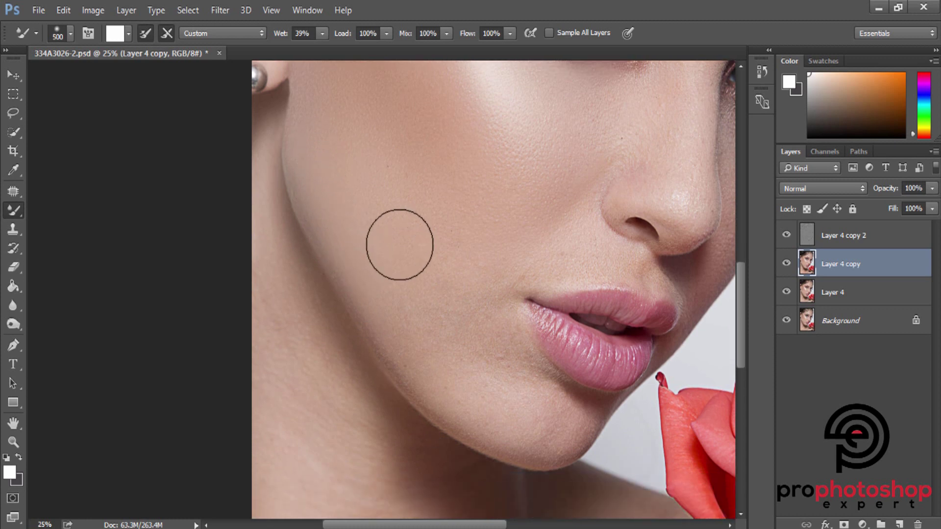
{"action": "scroll", "coordinate": [512, 266], "scroll_direction": "down", "scroll_amount": 1}
{"action": "key", "text": "bracketleft"}
{"action": "key", "text": "bracketleft"}
{"action": "key", "text": "bracketleft"}
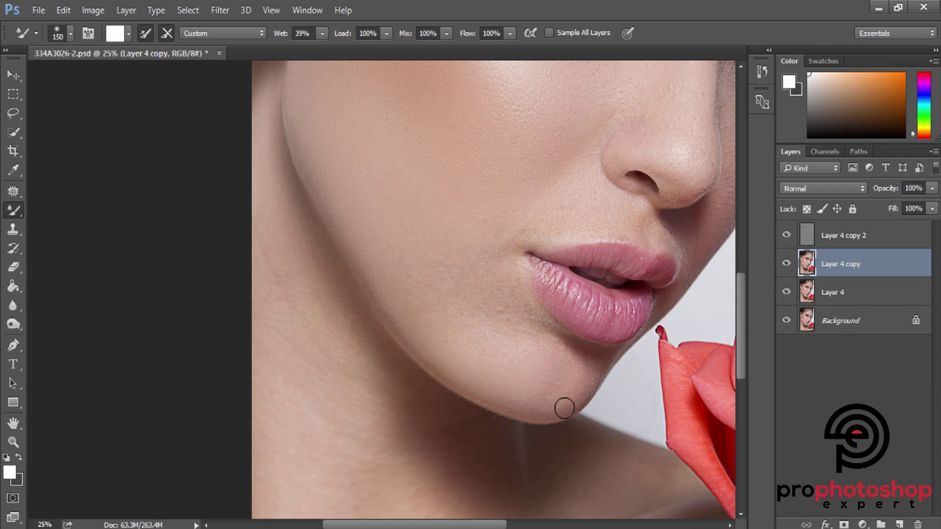
{"action": "key", "text": "bracketright"}
{"action": "key", "text": "bracketright"}
Step: Magnify the lips and chin, then smooth the cheek beside the lips and the jawline
{"action": "key", "text": "bracketleft"}
{"action": "key", "text": "ctrl+plus"}
{"action": "key", "text": "ctrl+plus"}
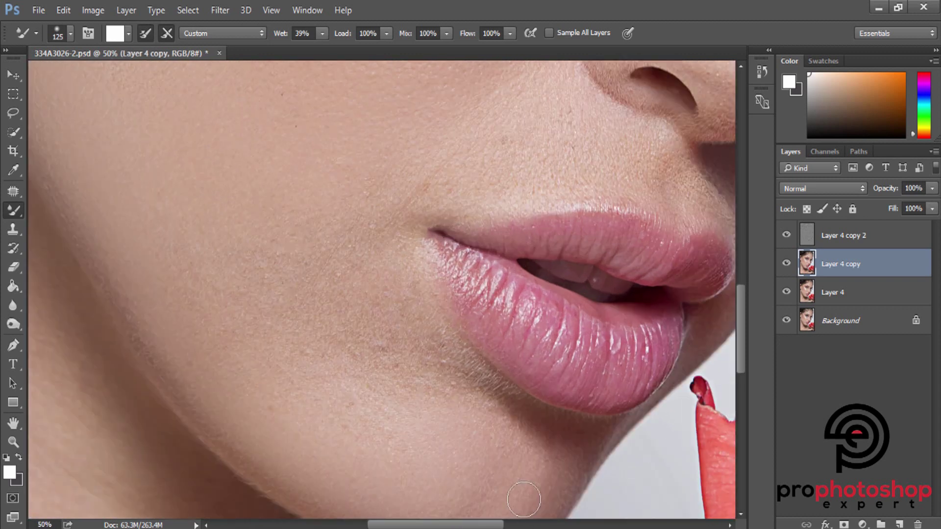
{"action": "scroll", "coordinate": [524, 500], "scroll_direction": "down", "scroll_amount": 2}
{"action": "key", "text": "bracketright"}
{"action": "key", "text": "bracketright"}
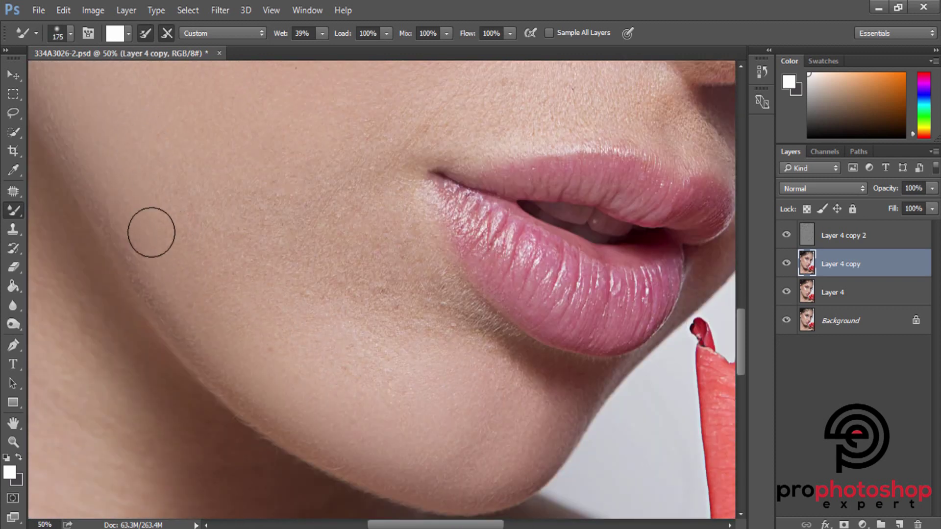
{"action": "key", "text": "bracketleft"}
{"action": "key", "text": "bracketleft"}
{"action": "key", "text": "bracketleft"}
{"action": "scroll", "coordinate": [246, 371], "scroll_direction": "down", "scroll_amount": 2}
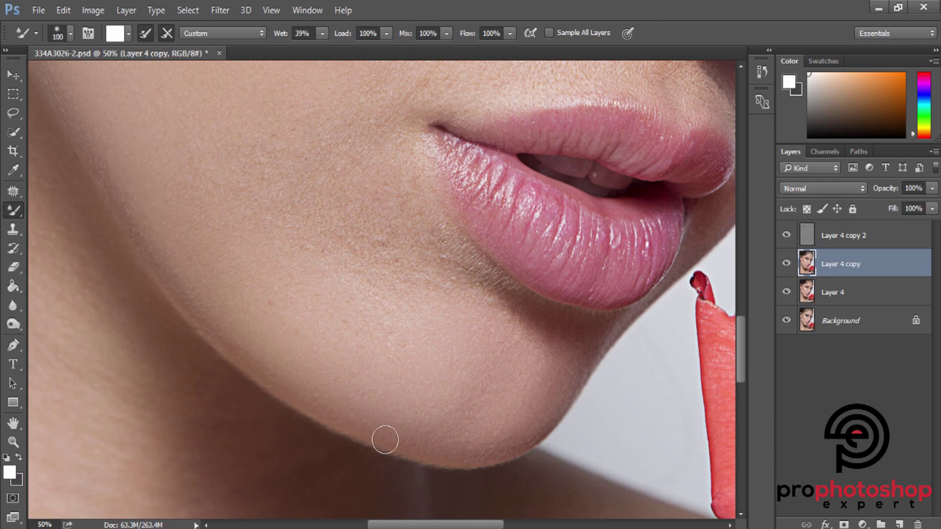
Step: Blend the chin and its contour below the lower lip, varying the brush size
{"action": "key", "text": "bracketright"}
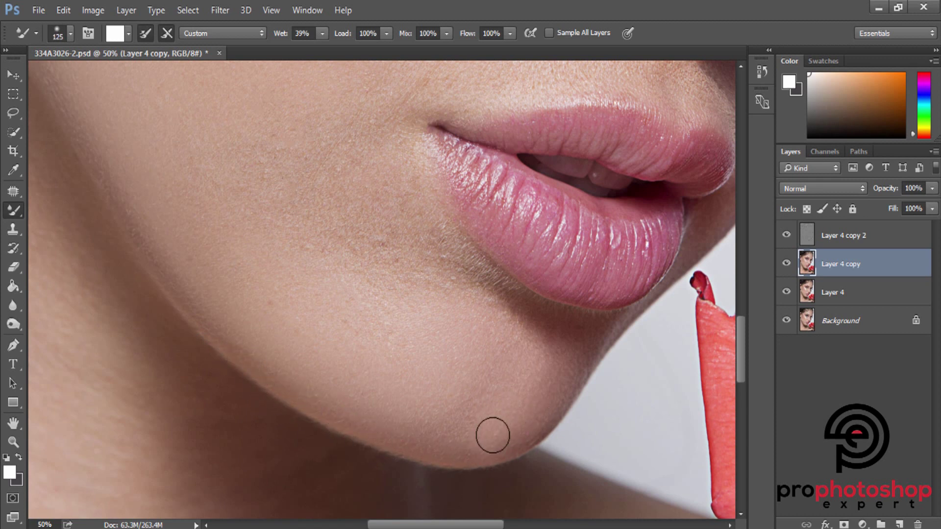
{"action": "key", "text": "bracketright"}
{"action": "key", "text": "bracketleft"}
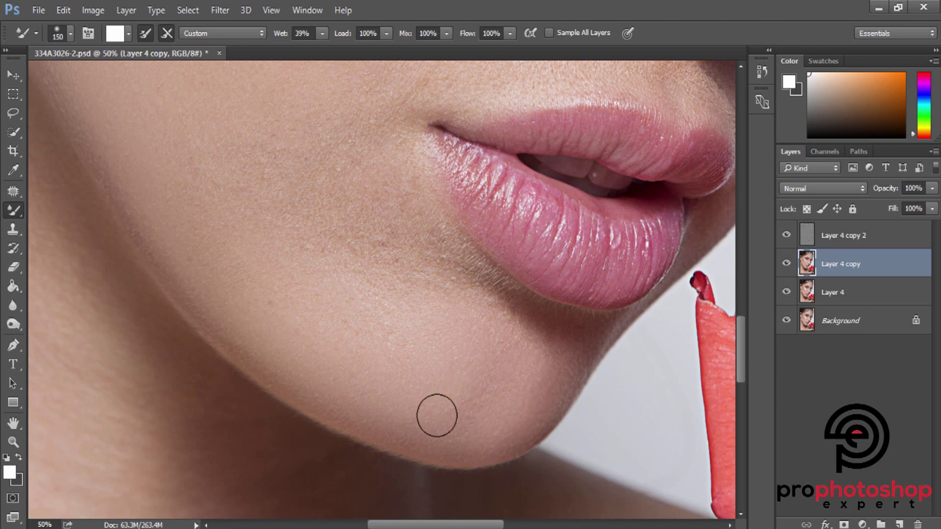
{"action": "key", "text": "bracketright"}
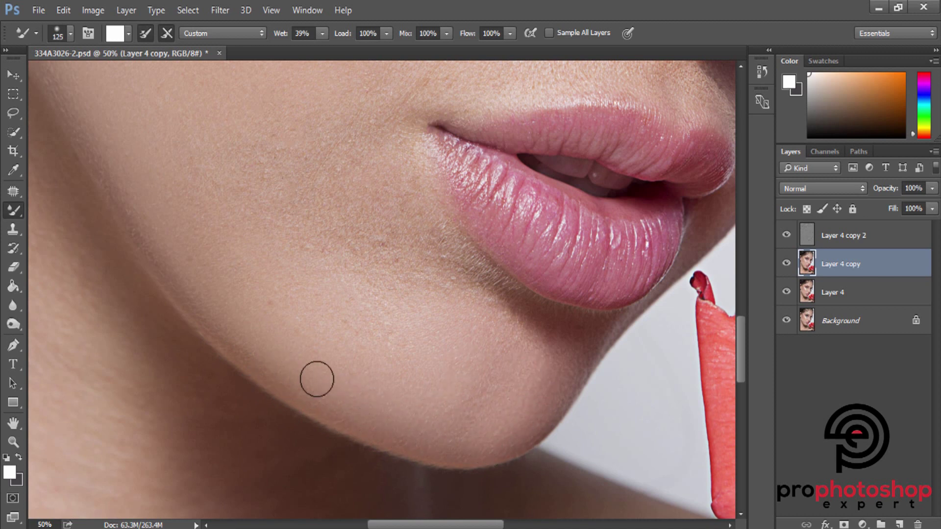
{"action": "scroll", "coordinate": [395, 368], "scroll_direction": "up", "scroll_amount": 2}
{"action": "key", "text": "bracketleft"}
{"action": "key", "text": "bracketleft"}
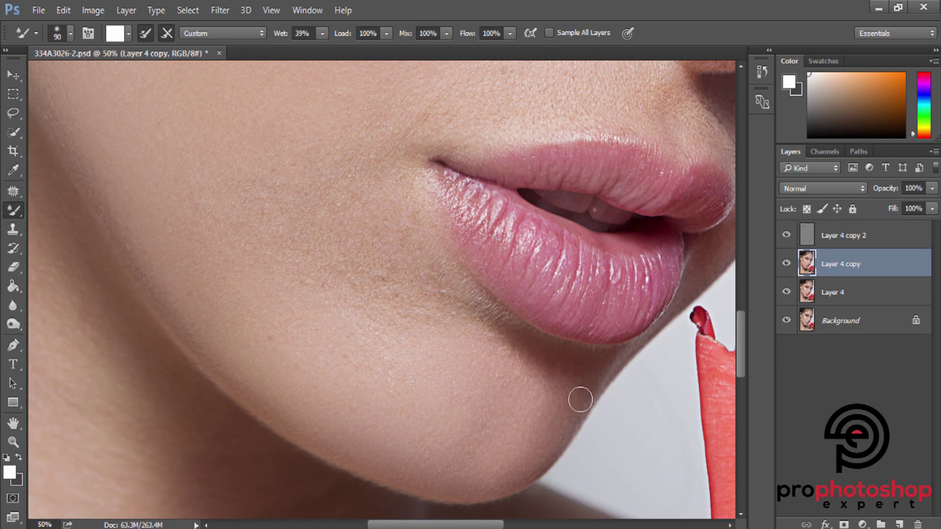
{"action": "key", "text": "bracketright"}
{"action": "key", "text": "bracketright"}
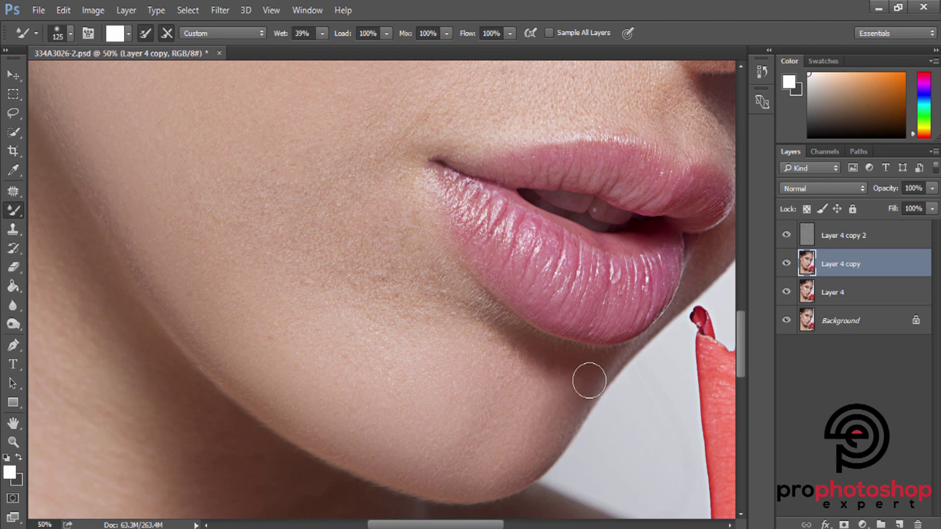
{"action": "key", "text": "bracketleft"}
{"action": "key", "text": "bracketright"}
Step: Smooth the lower chin and lip corner with broad and fine Mixer Brush strokes
{"action": "key", "text": "bracketright"}
{"action": "key", "text": "bracketright"}
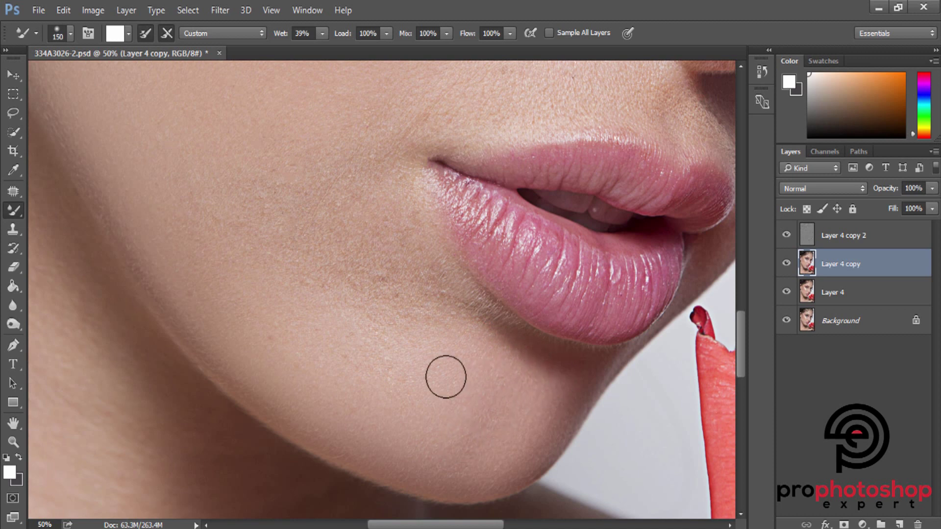
{"action": "scroll", "coordinate": [443, 377], "scroll_direction": "up", "scroll_amount": 2}
{"action": "key", "text": "bracketright"}
{"action": "key", "text": "bracketleft"}
{"action": "key", "text": "bracketleft"}
{"action": "key", "text": "bracketleft"}
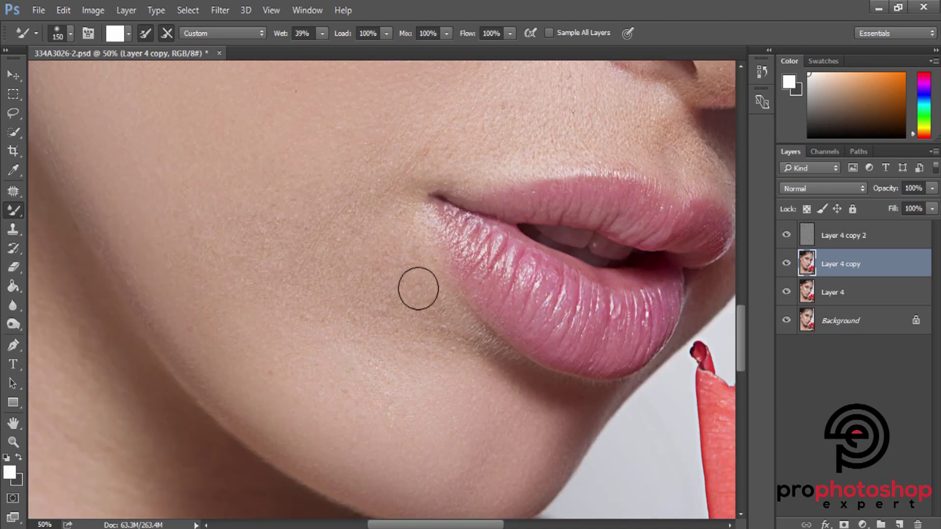
{"action": "key", "text": "bracketleft"}
{"action": "key", "text": "bracketleft"}
{"action": "scroll", "coordinate": [538, 392], "scroll_direction": "up", "scroll_amount": 1}
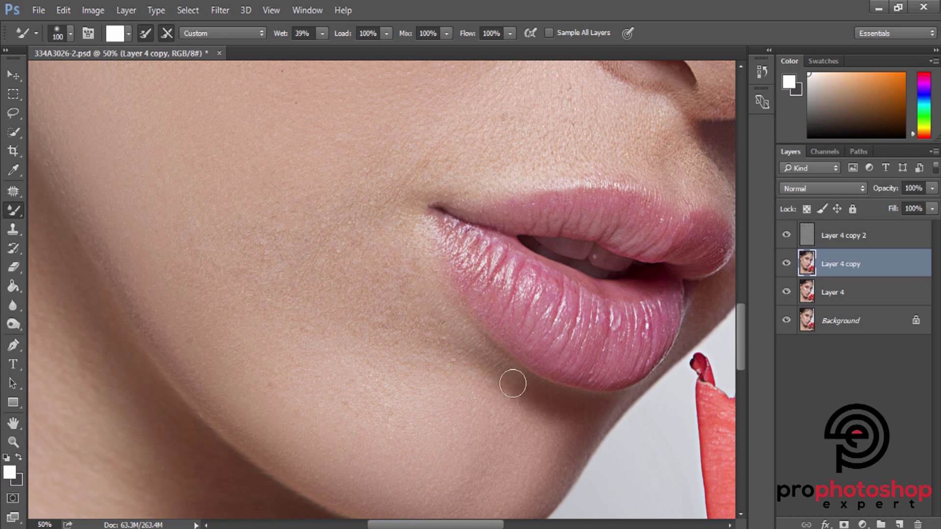
{"action": "key", "text": "bracketright"}
{"action": "key", "text": "bracketright"}
{"action": "key", "text": "bracketleft"}
{"action": "key", "text": "bracketleft"}
{"action": "key", "text": "bracketright"}
{"action": "key", "text": "bracketright"}
{"action": "key", "text": "bracketright"}
{"action": "key", "text": "bracketright"}
{"action": "key", "text": "bracketright"}
{"action": "key", "text": "bracketright"}
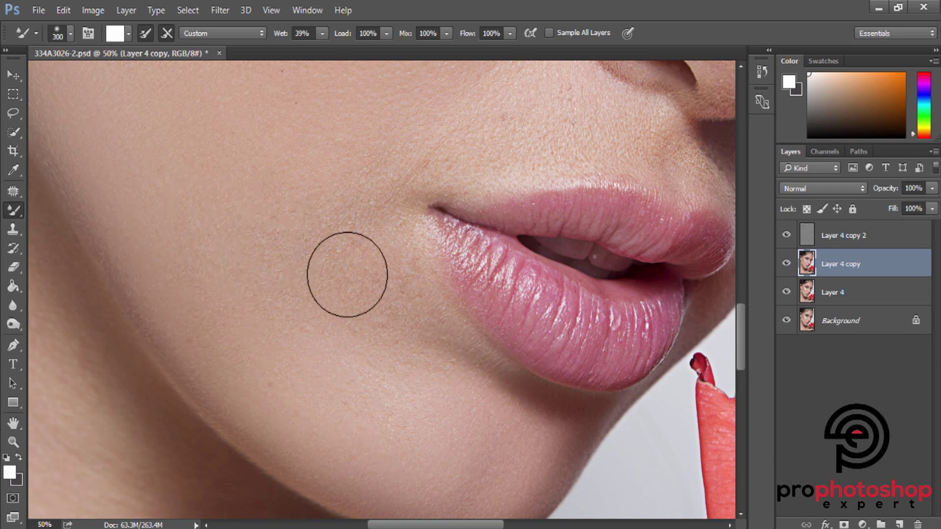
{"action": "key", "text": "bracketleft"}
{"action": "key", "text": "bracketleft"}
{"action": "key", "text": "bracketleft"}
{"action": "key", "text": "bracketleft"}
{"action": "key", "text": "bracketleft"}
{"action": "key", "text": "bracketleft"}
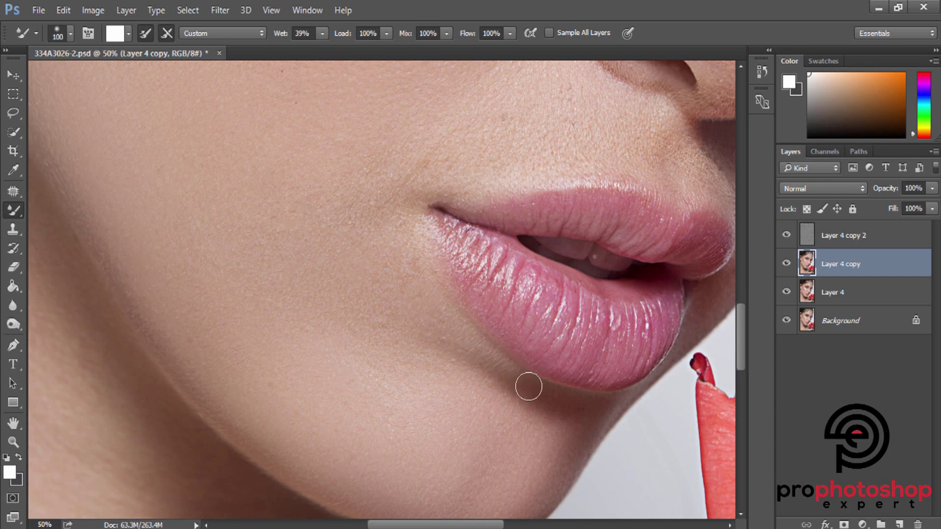
{"action": "key", "text": "bracketright"}
{"action": "key", "text": "bracketright"}
{"action": "key", "text": "bracketright"}
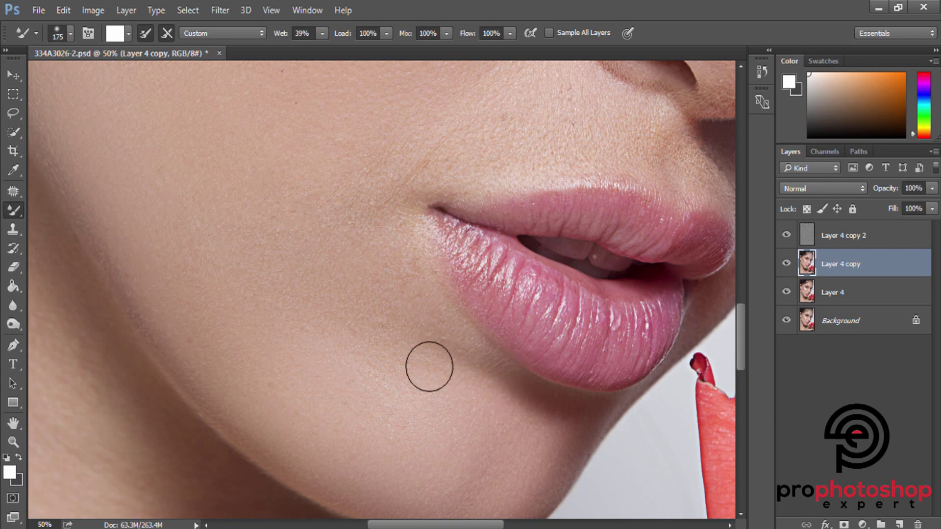
{"action": "key", "text": "bracketright"}
{"action": "key", "text": "bracketright"}
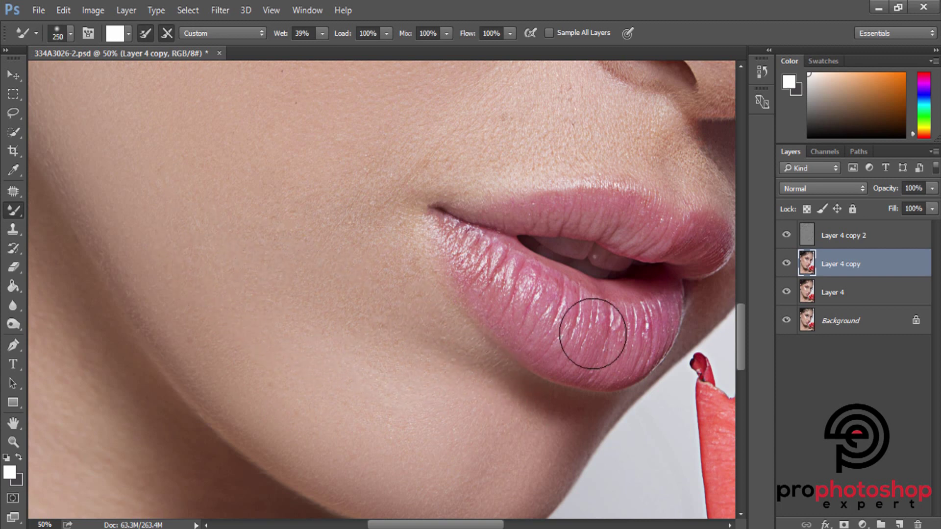
Step: Toggle Layer 4 copy's visibility to compare the retouch with the original, zooming out and back
{"action": "left_click", "coordinate": [787, 264]}
{"action": "scroll", "coordinate": [657, 323], "scroll_direction": "down", "scroll_amount": 3}
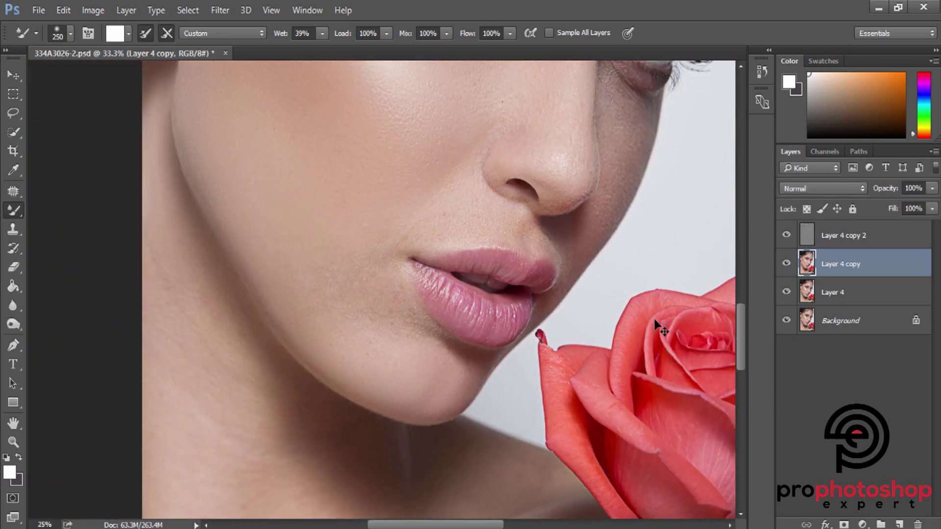
{"action": "scroll", "coordinate": [654, 319], "scroll_direction": "up", "scroll_amount": 1}
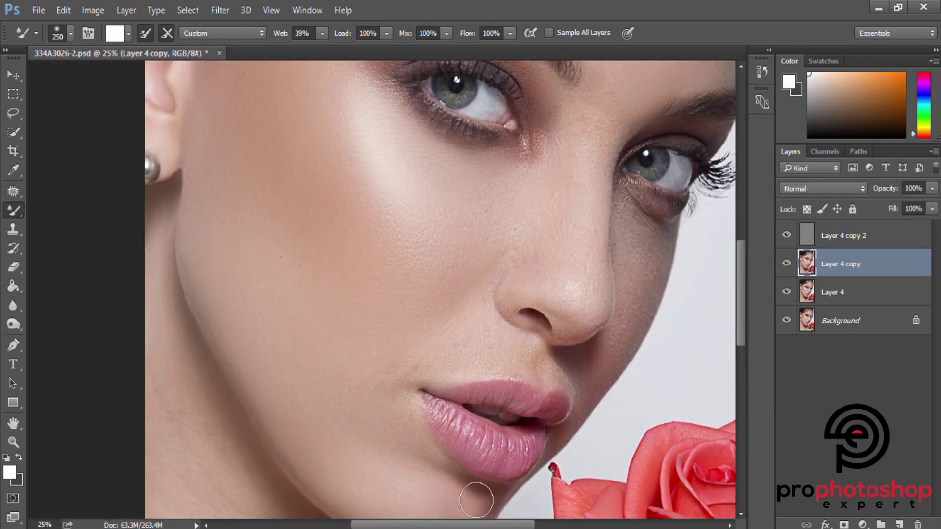
{"action": "scroll", "coordinate": [502, 507], "scroll_direction": "down", "scroll_amount": 1}
{"action": "scroll", "coordinate": [462, 431], "scroll_direction": "up", "scroll_amount": 1}
{"action": "scroll", "coordinate": [395, 384], "scroll_direction": "up", "scroll_amount": 1}
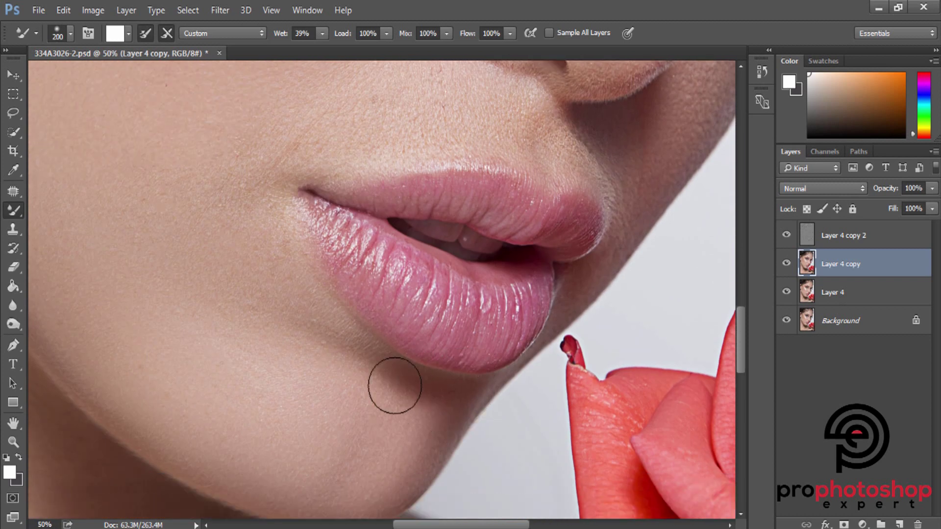
Step: Further smooth the chin beneath the lower lip's left corner
{"action": "key", "text": "bracketleft"}
{"action": "key", "text": "bracketleft"}
{"action": "key", "text": "bracketleft"}
{"action": "key", "text": "bracketleft"}
{"action": "key", "text": "bracketleft"}
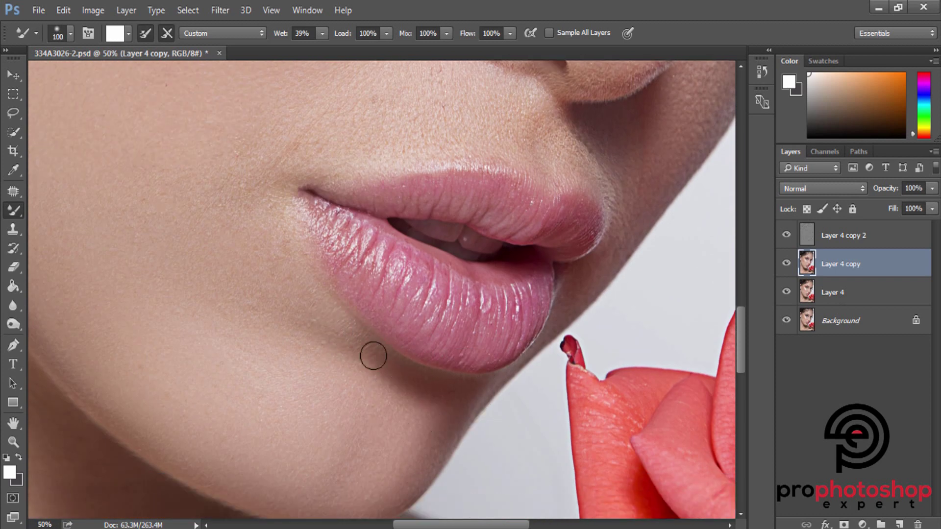
{"action": "key", "text": "bracketright"}
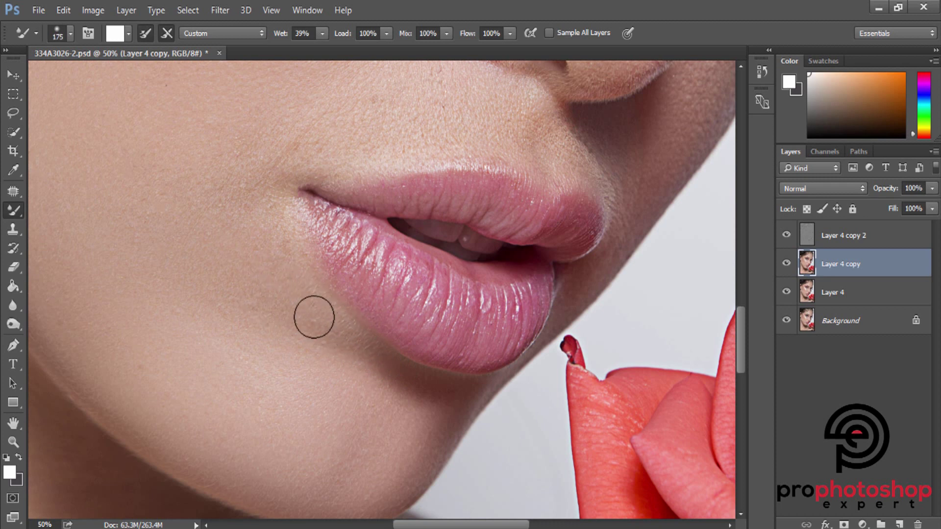
{"action": "key", "text": "bracketleft"}
{"action": "key", "text": "bracketleft"}
{"action": "key", "text": "bracketleft"}
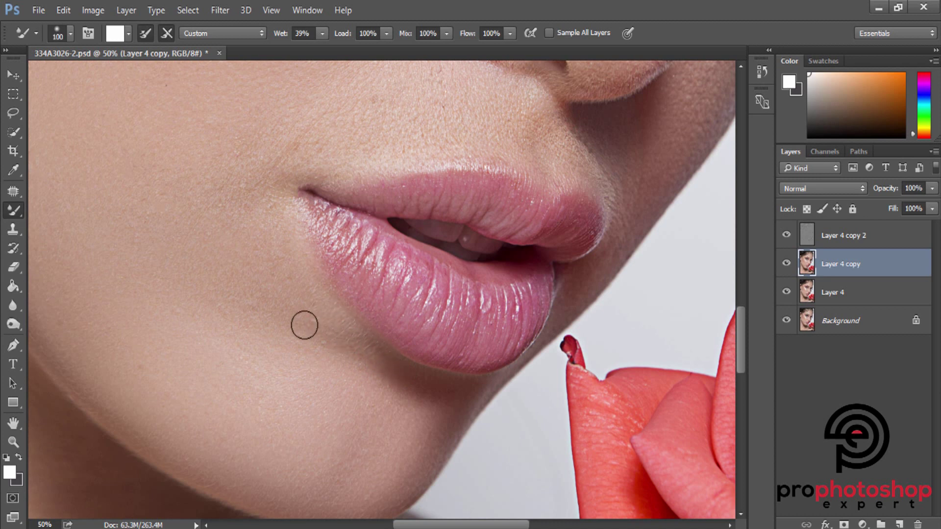
{"action": "key", "text": "bracketright"}
{"action": "key", "text": "bracketright"}
{"action": "key", "text": "bracketright"}
{"action": "scroll", "coordinate": [295, 334], "scroll_direction": "up", "scroll_amount": 3}
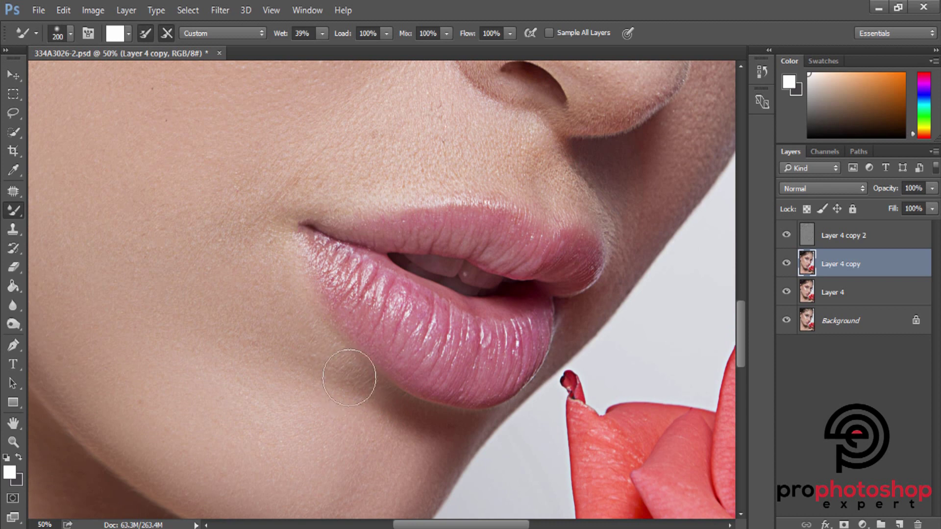
Step: Blend the cheek beside the mouth corner with wider and finer brush sizes
{"action": "key", "text": "bracketright"}
{"action": "scroll", "coordinate": [243, 233], "scroll_direction": "up", "scroll_amount": 3}
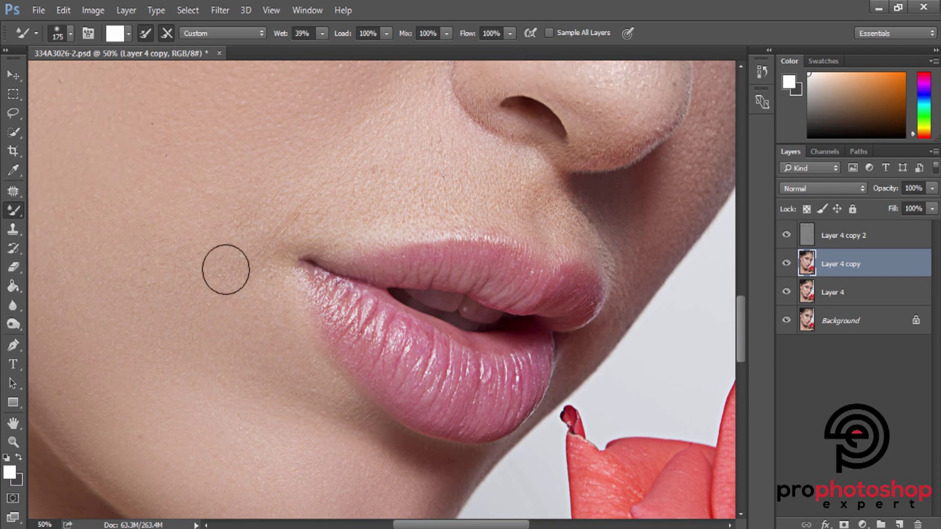
{"action": "key", "text": "bracketleft"}
{"action": "key", "text": "bracketleft"}
{"action": "key", "text": "bracketleft"}
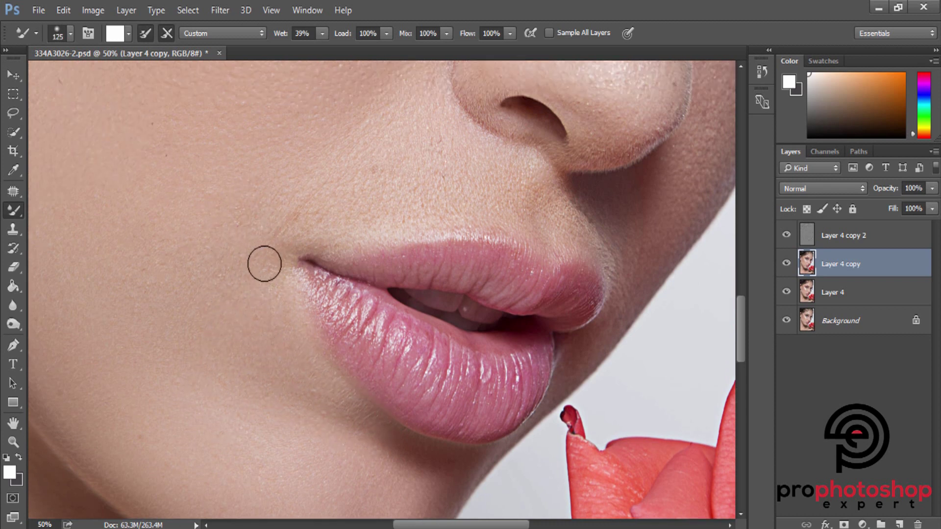
{"action": "key", "text": "bracketright"}
{"action": "key", "text": "bracketright"}
{"action": "key", "text": "bracketright"}
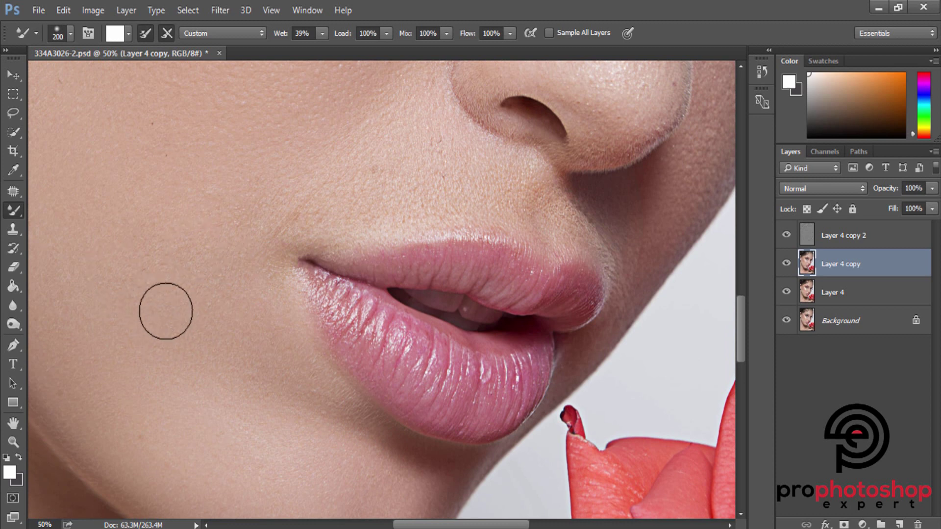
{"action": "key", "text": "bracketleft"}
{"action": "key", "text": "bracketleft"}
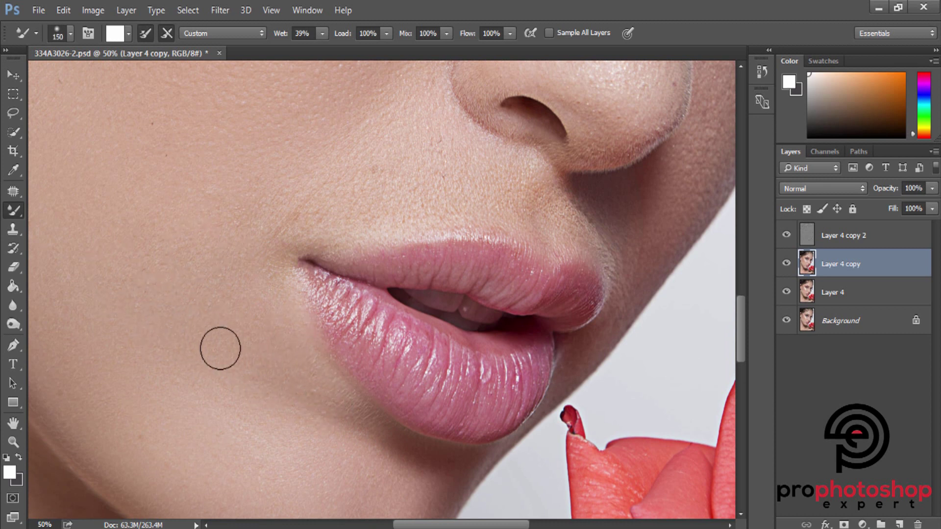
{"action": "scroll", "coordinate": [218, 347], "scroll_direction": "up", "scroll_amount": 2}
Step: Soften the mouth corner and the skin above the upper lip
{"action": "key", "text": "bracketright"}
{"action": "key", "text": "bracketright"}
{"action": "key", "text": "bracketright"}
{"action": "key", "text": "bracketright"}
{"action": "key", "text": "bracketleft"}
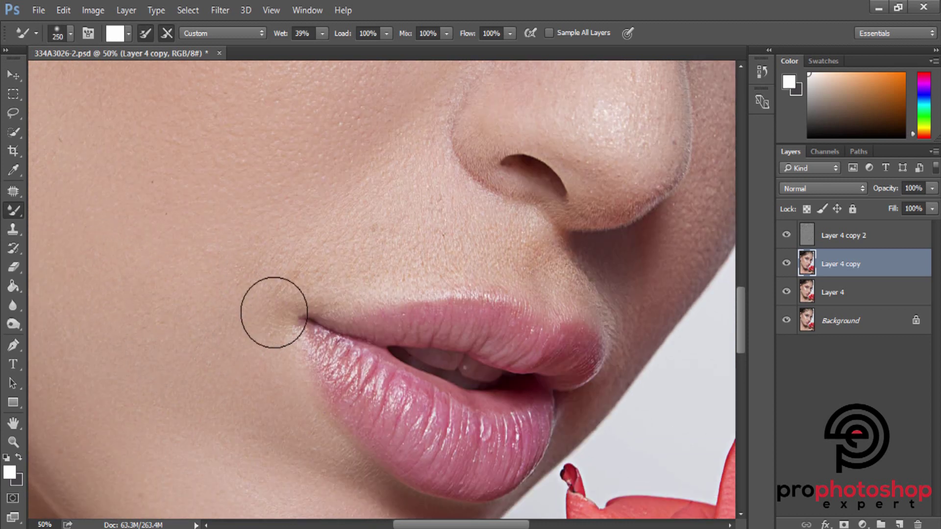
{"action": "key", "text": "bracketleft"}
{"action": "key", "text": "bracketleft"}
{"action": "key", "text": "bracketleft"}
{"action": "key", "text": "bracketleft"}
{"action": "key", "text": "bracketleft"}
{"action": "key", "text": "bracketright"}
{"action": "key", "text": "bracketright"}
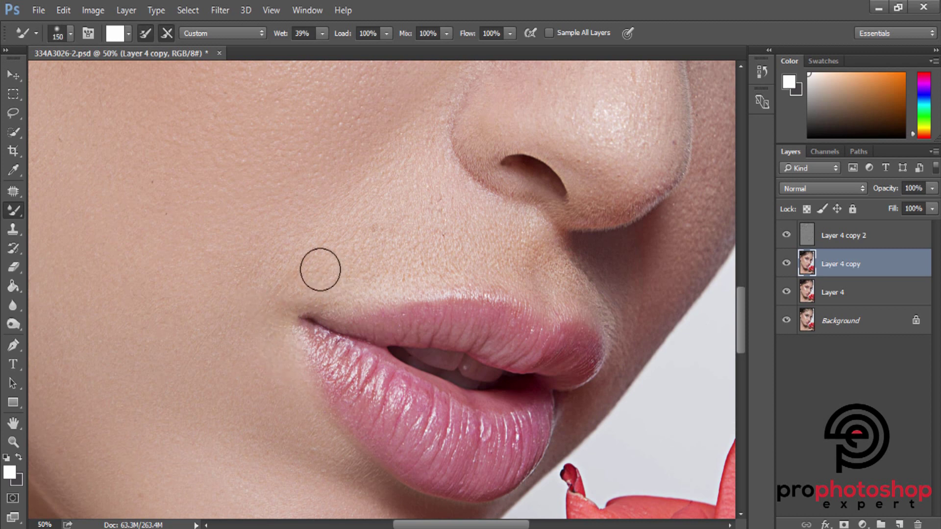
{"action": "key", "text": "bracketright"}
{"action": "scroll", "coordinate": [274, 333], "scroll_direction": "up", "scroll_amount": 1}
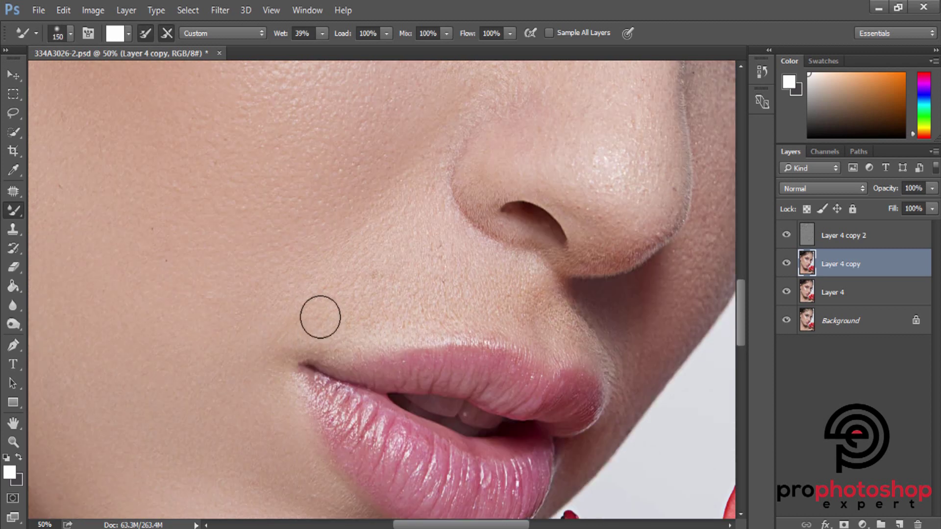
{"action": "key", "text": "bracketleft"}
{"action": "key", "text": "bracketleft"}
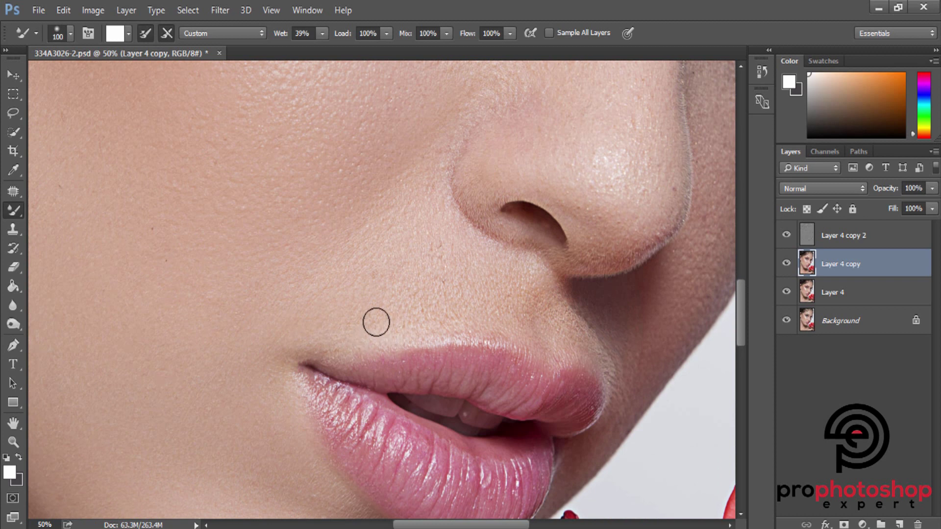
Step: Blend the skin above the upper lip up toward the nostril
{"action": "scroll", "coordinate": [343, 323], "scroll_direction": "up", "scroll_amount": 1}
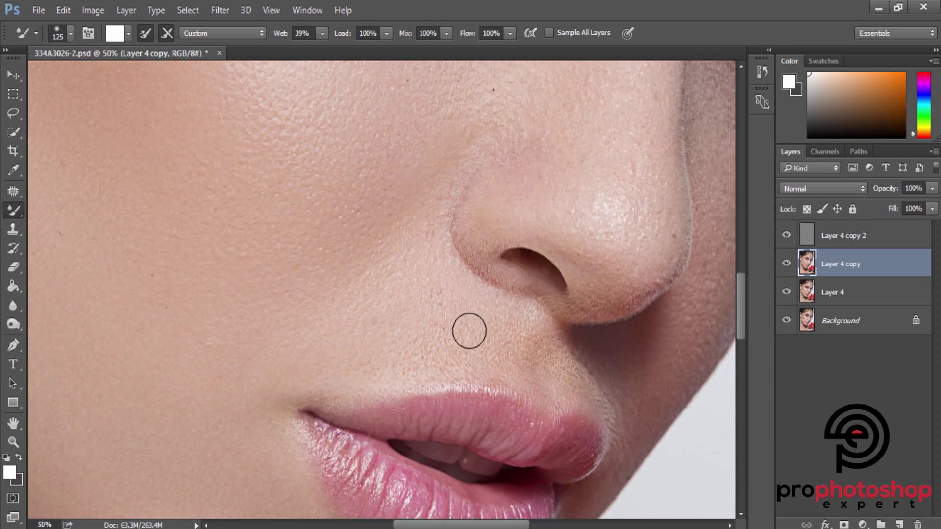
{"action": "key", "text": "bracketleft"}
{"action": "key", "text": "bracketleft"}
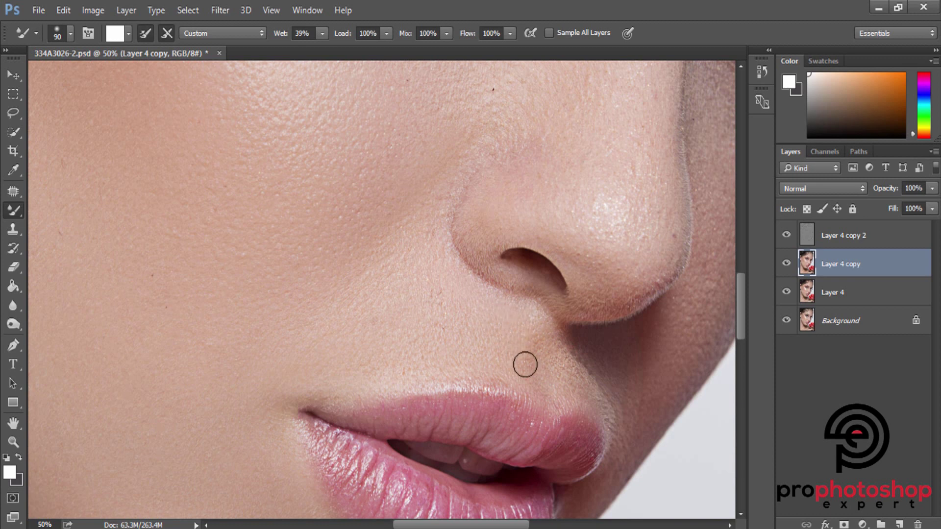
{"action": "key", "text": "bracketright"}
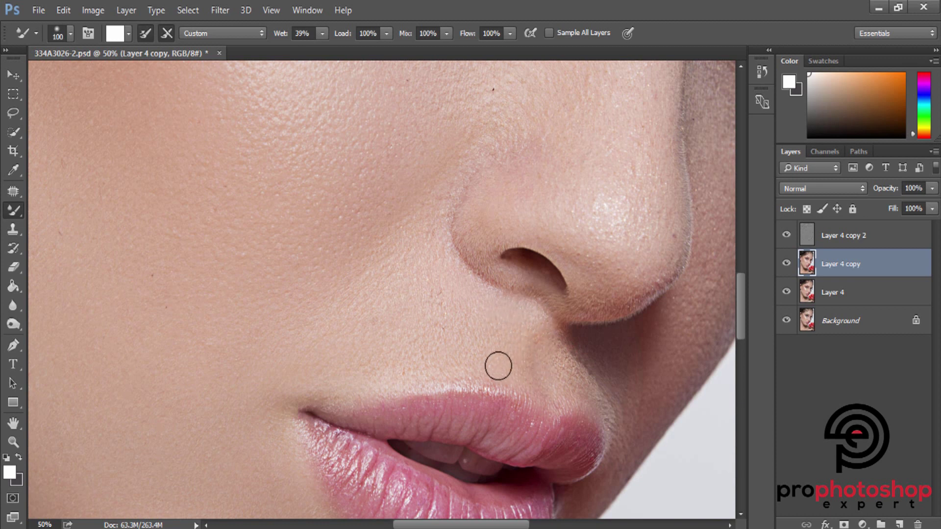
{"action": "key", "text": "bracketright"}
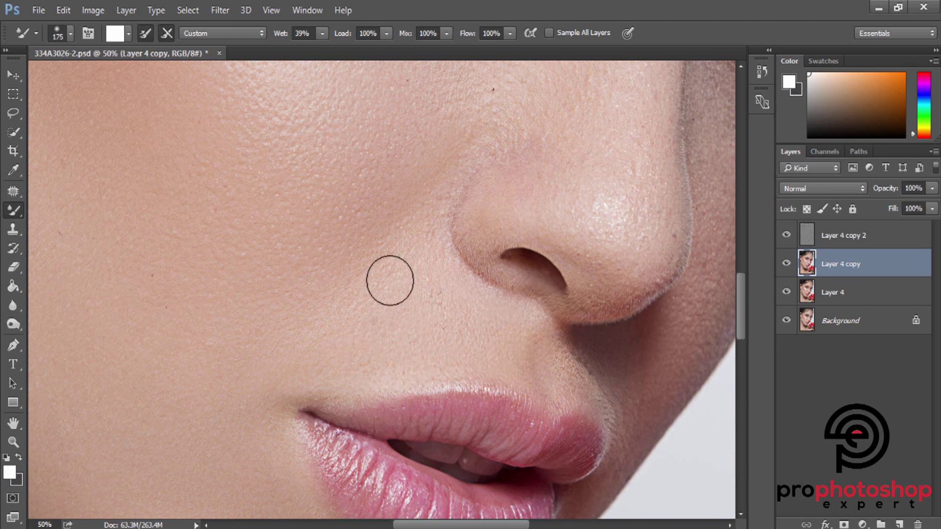
{"action": "key", "text": "bracketleft"}
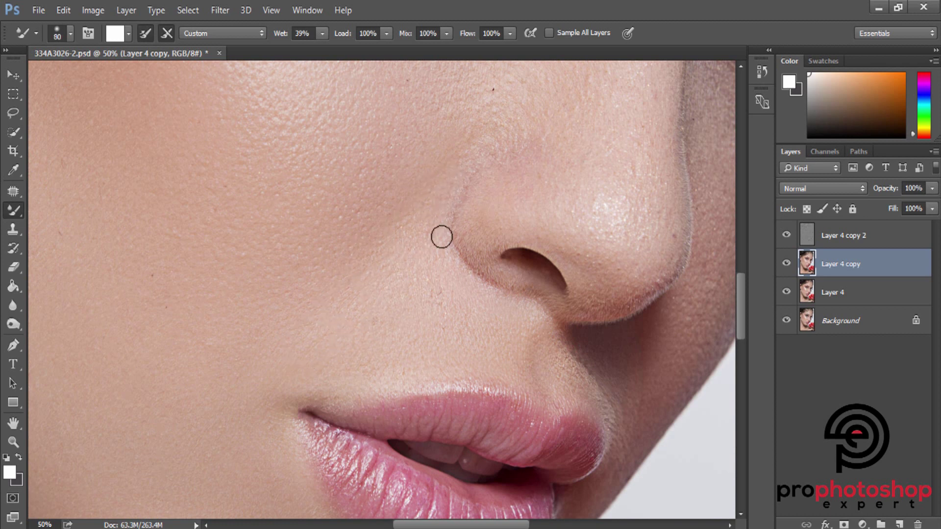
{"action": "key", "text": "bracketright"}
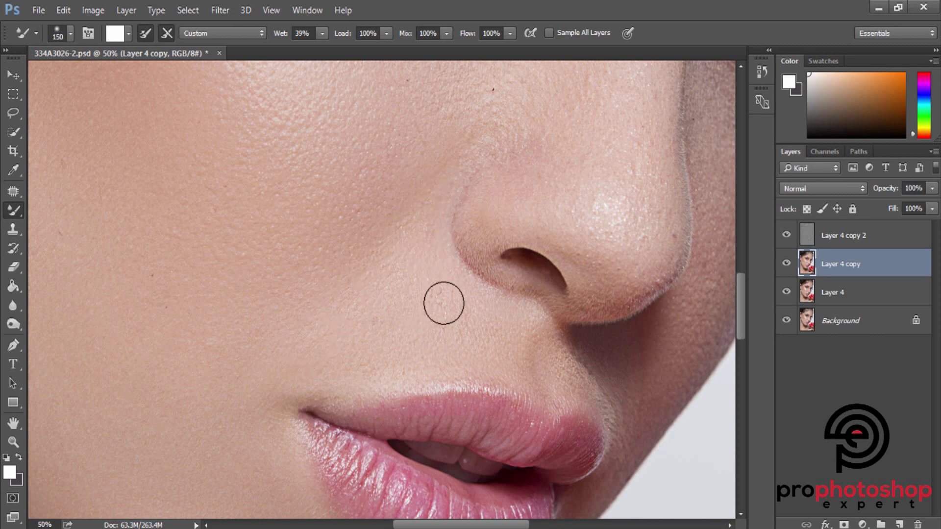
{"action": "key", "text": "bracketright"}
{"action": "key", "text": "bracketright"}
{"action": "key", "text": "bracketright"}
{"action": "key", "text": "bracketleft"}
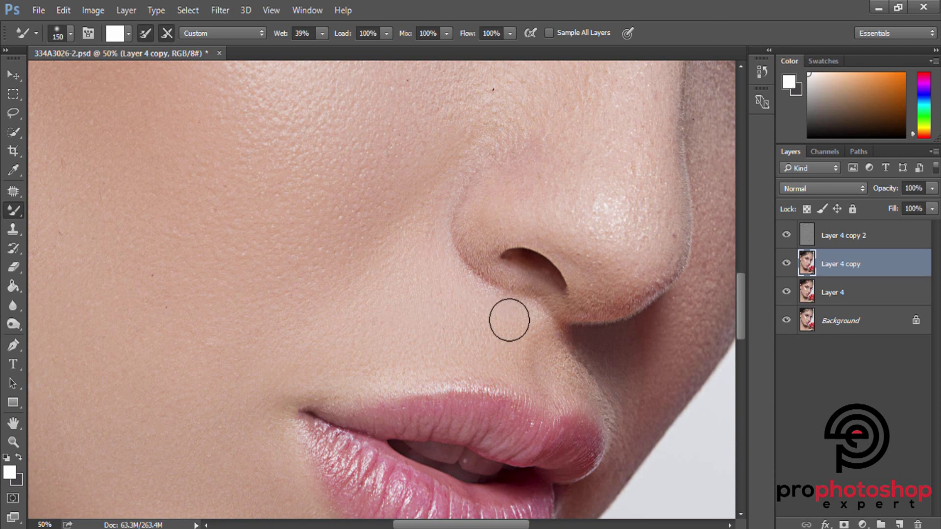
{"action": "key", "text": "bracketleft"}
{"action": "key", "text": "bracketleft"}
{"action": "key", "text": "bracketleft"}
{"action": "key", "text": "bracketleft"}
{"action": "key", "text": "bracketleft"}
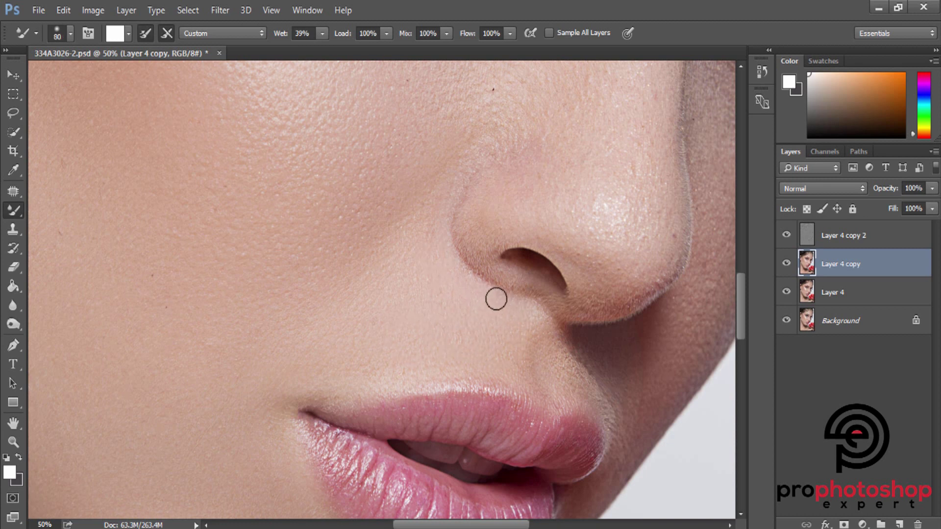
{"action": "key", "text": "bracketleft"}
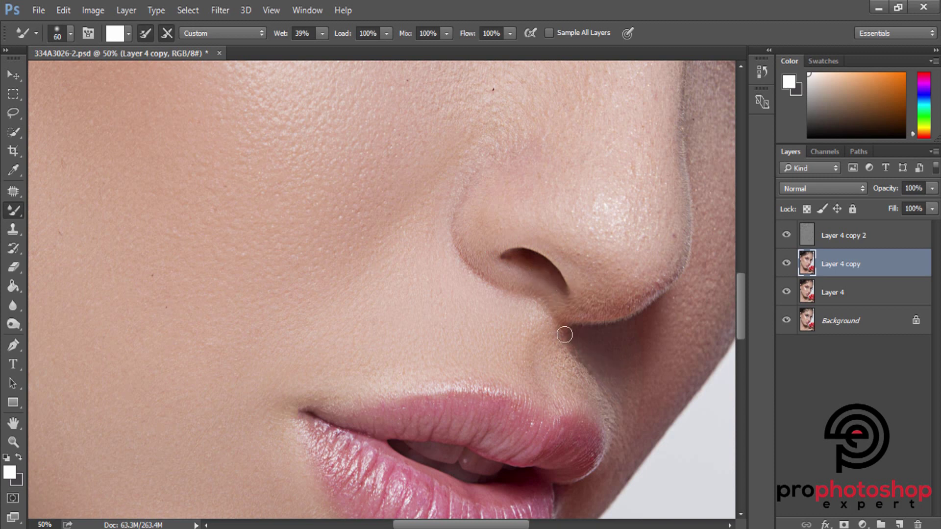
Step: Refine the smoothing along the nostril edge and the upper lip's corner
{"action": "scroll", "coordinate": [604, 374], "scroll_direction": "down", "scroll_amount": 2}
{"action": "key", "text": "bracketleft"}
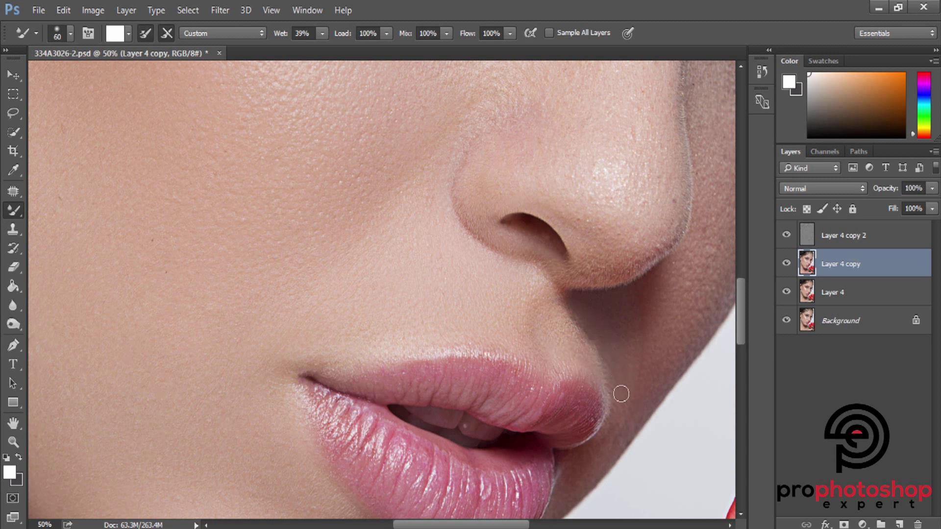
{"action": "scroll", "coordinate": [621, 394], "scroll_direction": "down", "scroll_amount": 2}
{"action": "key", "text": "bracketright"}
{"action": "key", "text": "bracketright"}
{"action": "scroll", "coordinate": [637, 331], "scroll_direction": "up", "scroll_amount": 2}
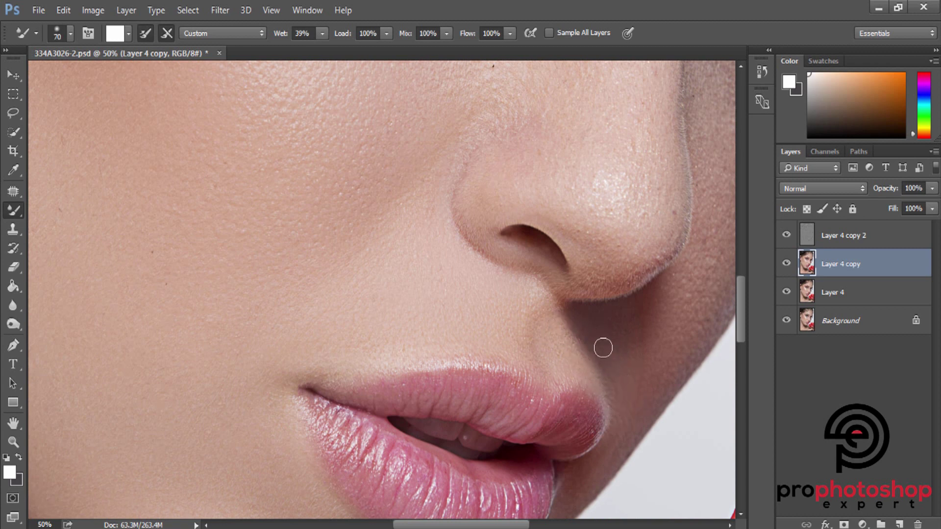
{"action": "scroll", "coordinate": [608, 392], "scroll_direction": "down", "scroll_amount": 2}
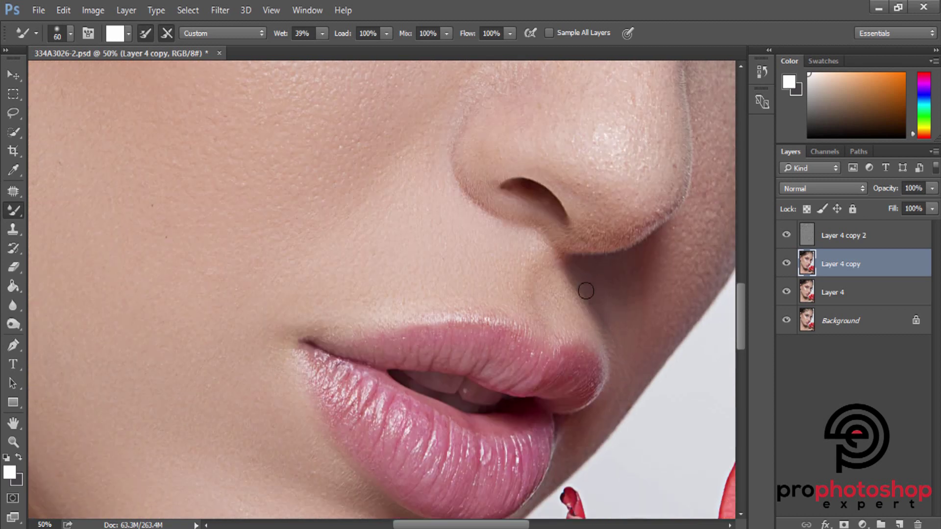
{"action": "key", "text": "bracketright"}
{"action": "scroll", "coordinate": [643, 336], "scroll_direction": "up", "scroll_amount": 2}
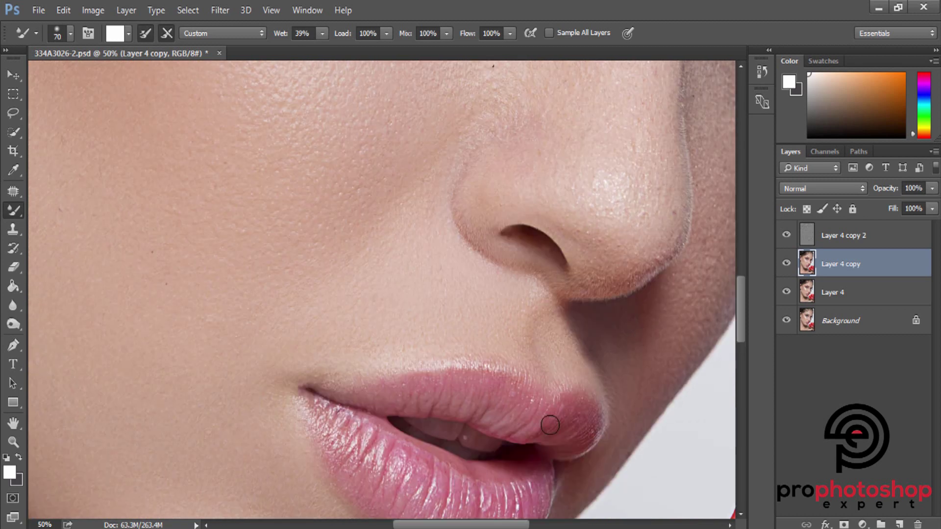
{"action": "scroll", "coordinate": [725, 323], "scroll_direction": "right", "scroll_amount": 2}
{"action": "scroll", "coordinate": [724, 323], "scroll_direction": "right", "scroll_amount": 5}
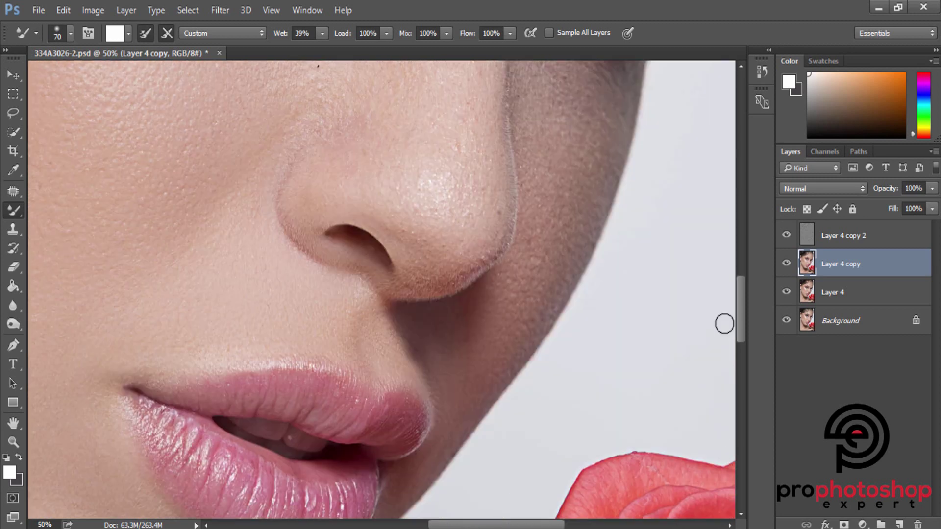
Step: Hide and show Layer 4 copy to compare the retouched skin with the original
{"action": "left_click", "coordinate": [786, 263]}
{"action": "left_click", "coordinate": [786, 264]}
{"action": "left_click", "coordinate": [786, 264]}
{"action": "scroll", "coordinate": [565, 378], "scroll_direction": "up", "scroll_amount": 2}
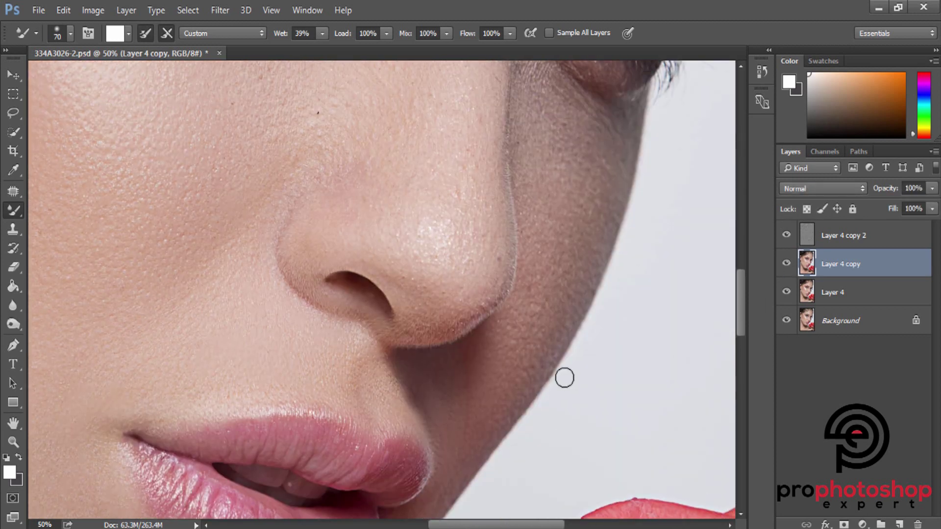
{"action": "scroll", "coordinate": [441, 359], "scroll_direction": "down", "scroll_amount": 1}
Step: Smooth the bright rim along the lower edge of the nose
{"action": "key", "text": "bracketright"}
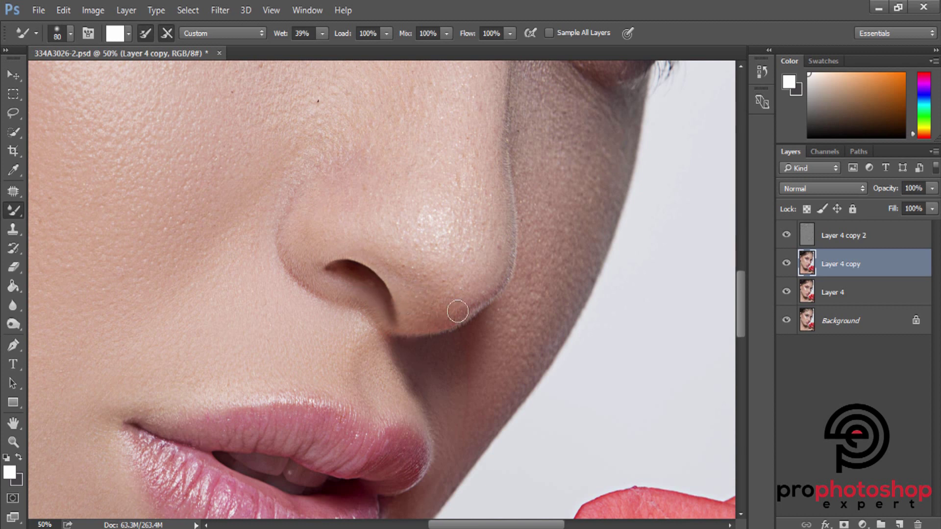
{"action": "left_click_drag", "start_coordinate": [457, 312], "coordinate": [431, 321]}
{"action": "scroll", "coordinate": [468, 305], "scroll_direction": "up", "scroll_amount": 2}
{"action": "key", "text": "bracketright"}
{"action": "key", "text": "bracketright"}
{"action": "key", "text": "bracketright"}
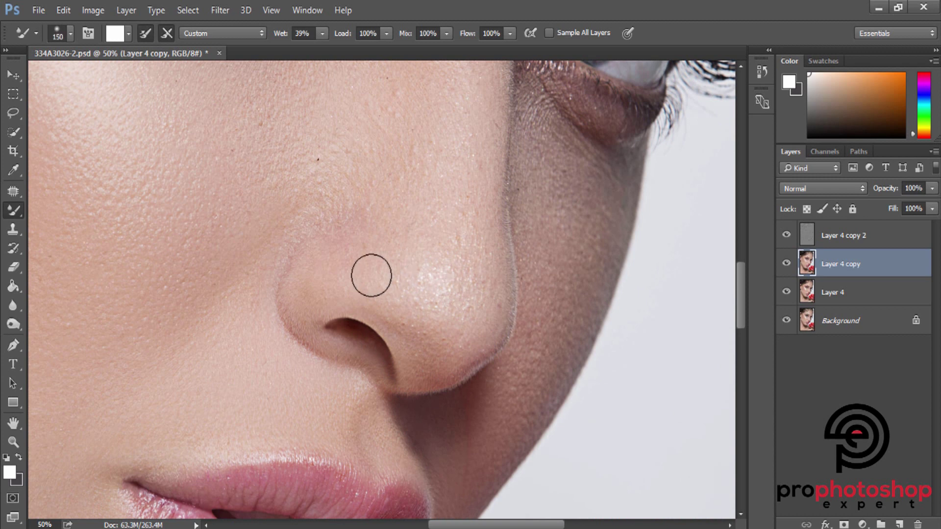
{"action": "key", "text": "bracketleft"}
{"action": "key", "text": "bracketleft"}
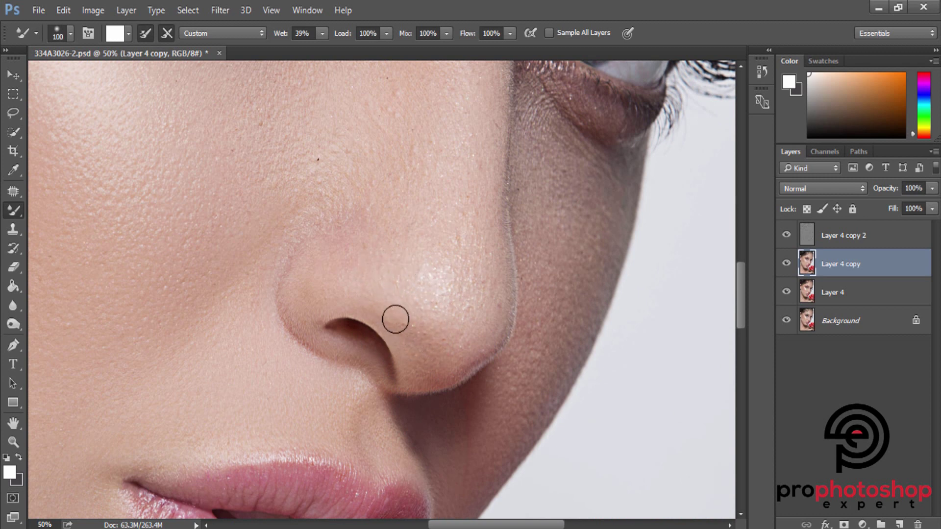
{"action": "key", "text": "bracketleft"}
Step: Blend the nose bridge and sides, alternating broad and fine brush sizes
{"action": "scroll", "coordinate": [470, 328], "scroll_direction": "up", "scroll_amount": 2}
{"action": "key", "text": "bracketright"}
{"action": "key", "text": "bracketright"}
{"action": "key", "text": "bracketright"}
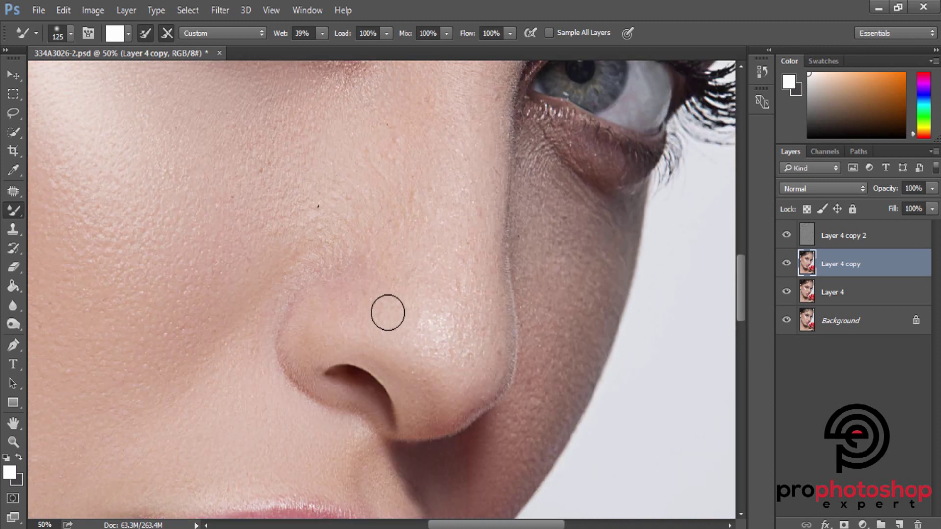
{"action": "key", "text": "bracketleft"}
{"action": "key", "text": "bracketleft"}
{"action": "key", "text": "bracketleft"}
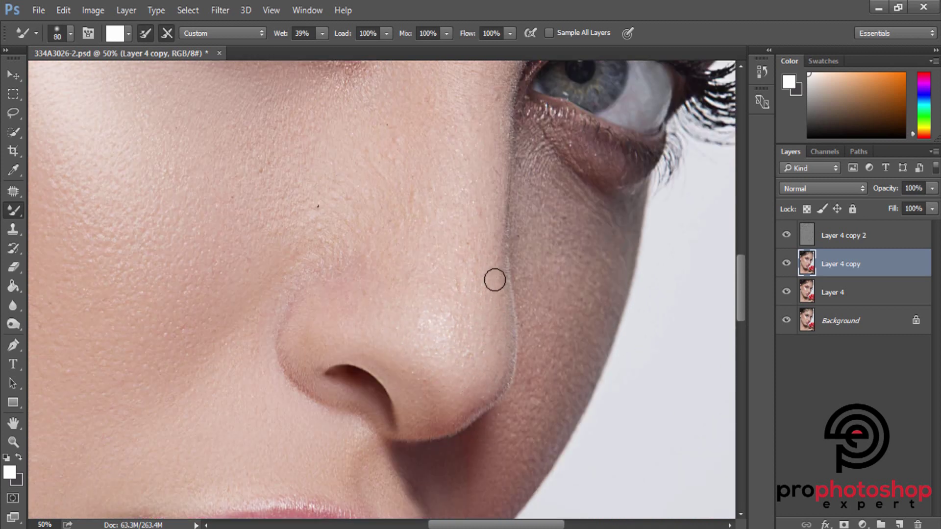
{"action": "key", "text": "bracketleft"}
{"action": "key", "text": "bracketright"}
{"action": "key", "text": "bracketright"}
{"action": "key", "text": "bracketright"}
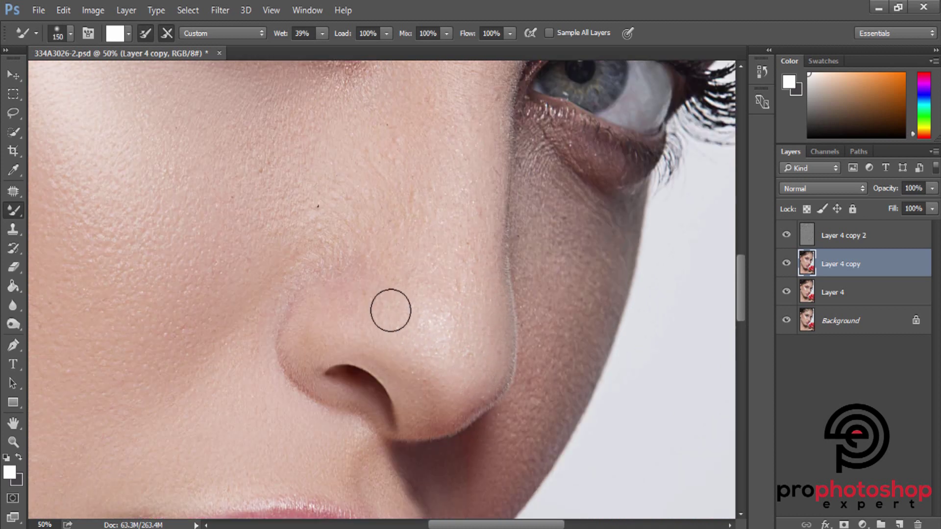
{"action": "scroll", "coordinate": [314, 343], "scroll_direction": "up", "scroll_amount": 2}
{"action": "scroll", "coordinate": [308, 357], "scroll_direction": "down", "scroll_amount": 2}
{"action": "key", "text": "bracketleft"}
{"action": "key", "text": "bracketleft"}
{"action": "key", "text": "bracketleft"}
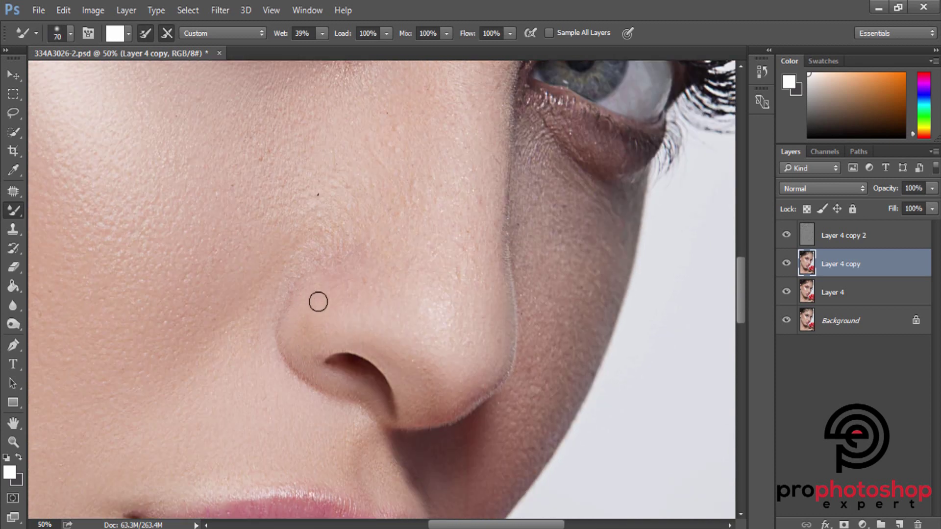
{"action": "key", "text": "bracketright"}
{"action": "key", "text": "bracketright"}
{"action": "key", "text": "bracketright"}
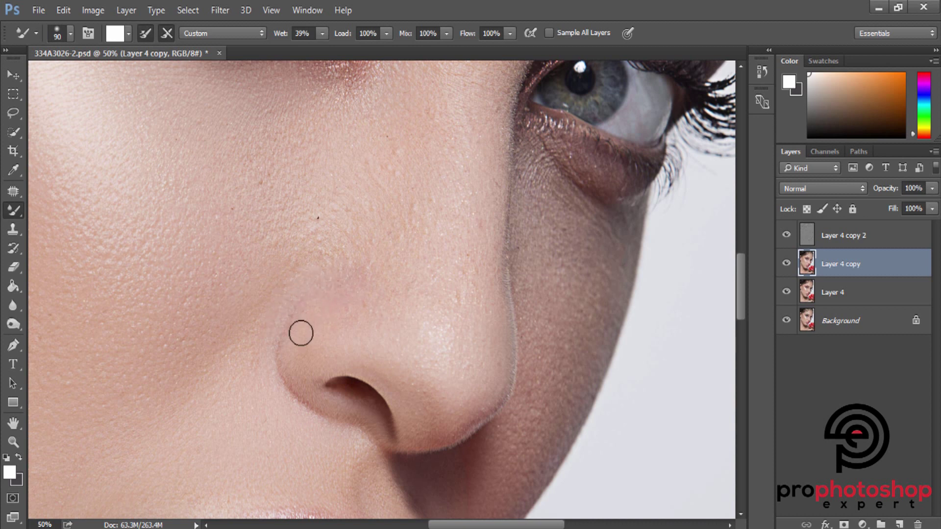
{"action": "scroll", "coordinate": [361, 322], "scroll_direction": "up", "scroll_amount": 2}
{"action": "key", "text": "bracketright"}
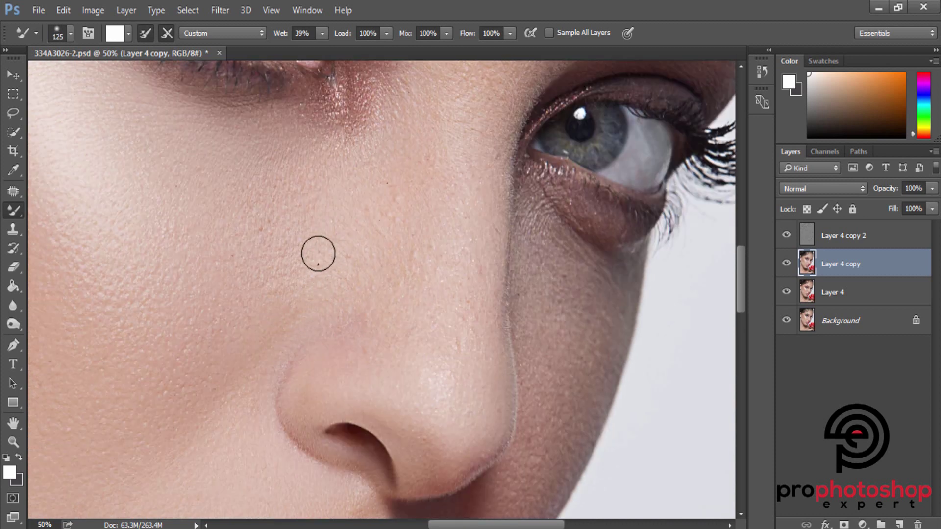
Step: Smooth the nose bridge and the skin beside and beneath the inner eye corner
{"action": "scroll", "coordinate": [406, 192], "scroll_direction": "up", "scroll_amount": 2}
{"action": "key", "text": "bracketright"}
{"action": "key", "text": "bracketright"}
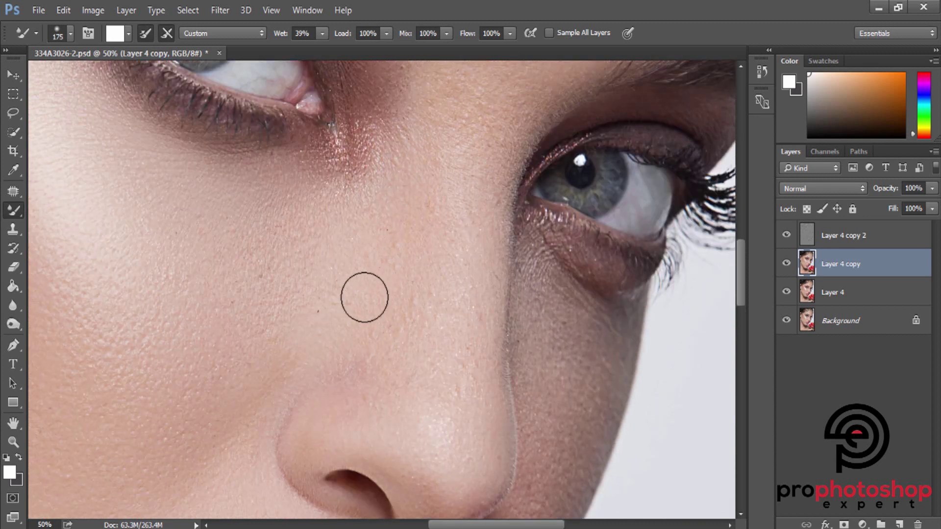
{"action": "key", "text": "bracketleft"}
{"action": "key", "text": "bracketleft"}
{"action": "key", "text": "bracketright"}
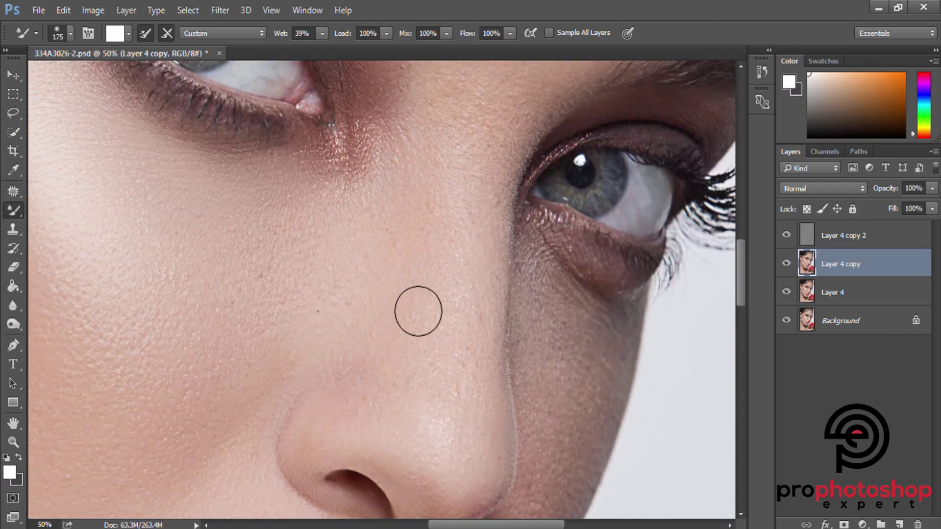
{"action": "scroll", "coordinate": [418, 309], "scroll_direction": "up", "scroll_amount": 2}
{"action": "scroll", "coordinate": [427, 263], "scroll_direction": "up", "scroll_amount": 1}
{"action": "scroll", "coordinate": [418, 290], "scroll_direction": "up", "scroll_amount": 1}
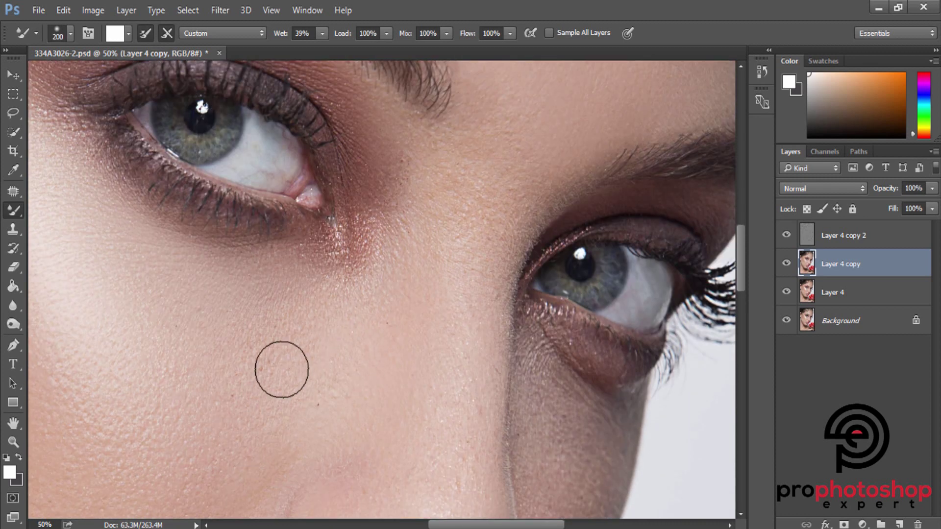
{"action": "key", "text": "bracketleft"}
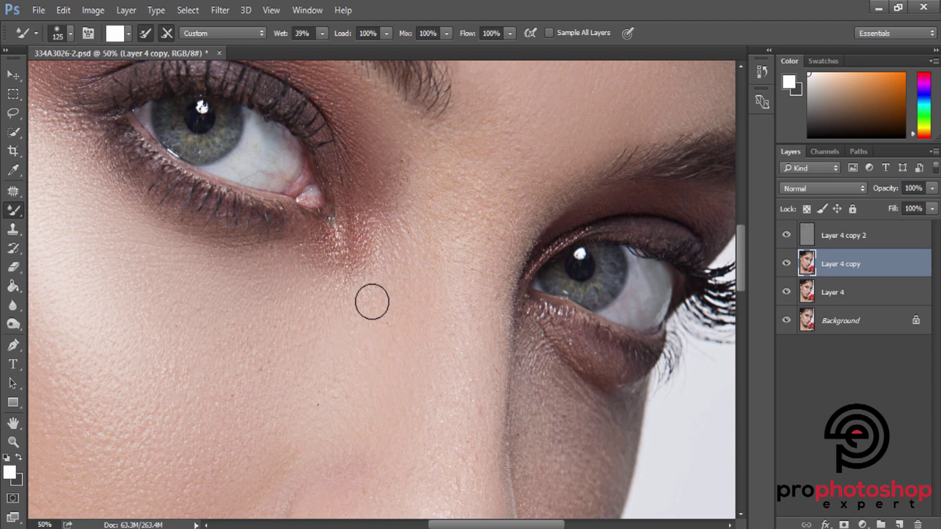
{"action": "scroll", "coordinate": [387, 196], "scroll_direction": "up", "scroll_amount": 1}
{"action": "key", "text": "bracketleft"}
{"action": "key", "text": "bracketleft"}
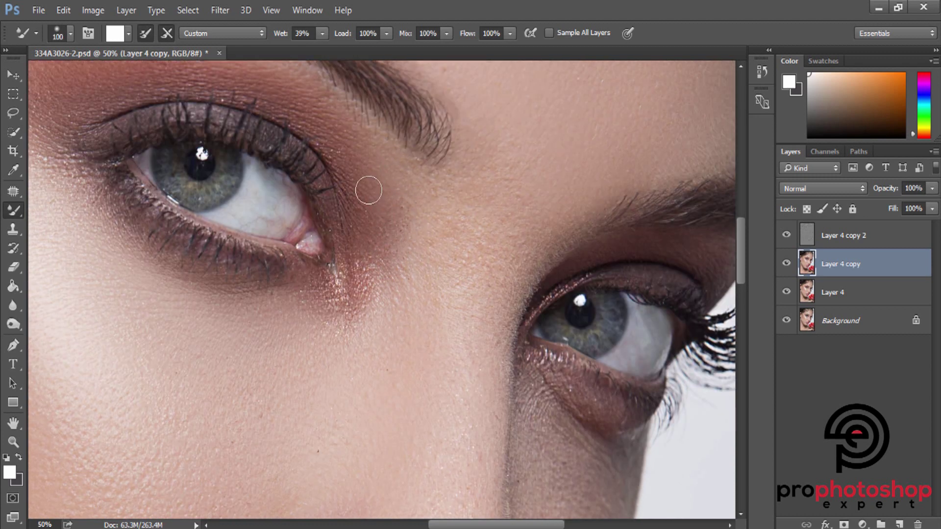
{"action": "key", "text": "bracketright"}
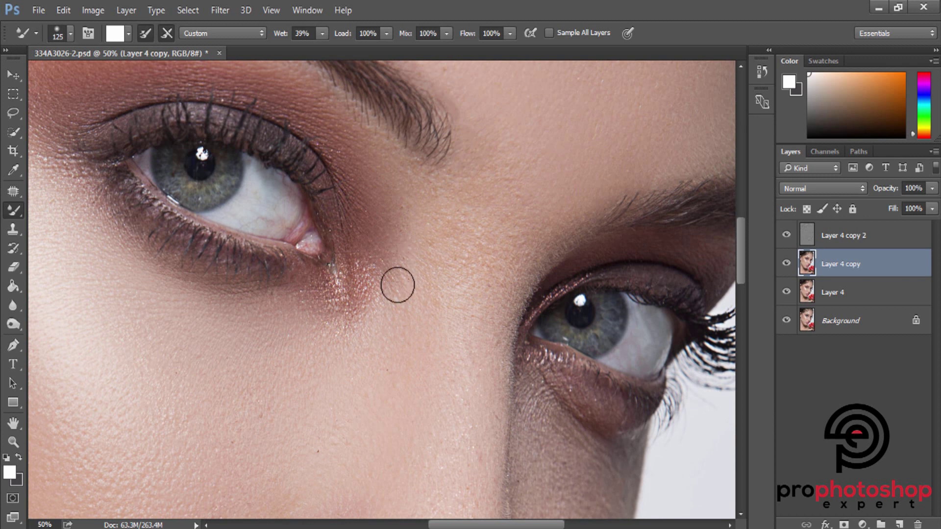
{"action": "key", "text": "bracketright"}
Step: Blend the skin near the right eye up toward the brow, then zoom out
{"action": "scroll", "coordinate": [404, 255], "scroll_direction": "up", "scroll_amount": 1}
{"action": "scroll", "coordinate": [446, 333], "scroll_direction": "down", "scroll_amount": 1}
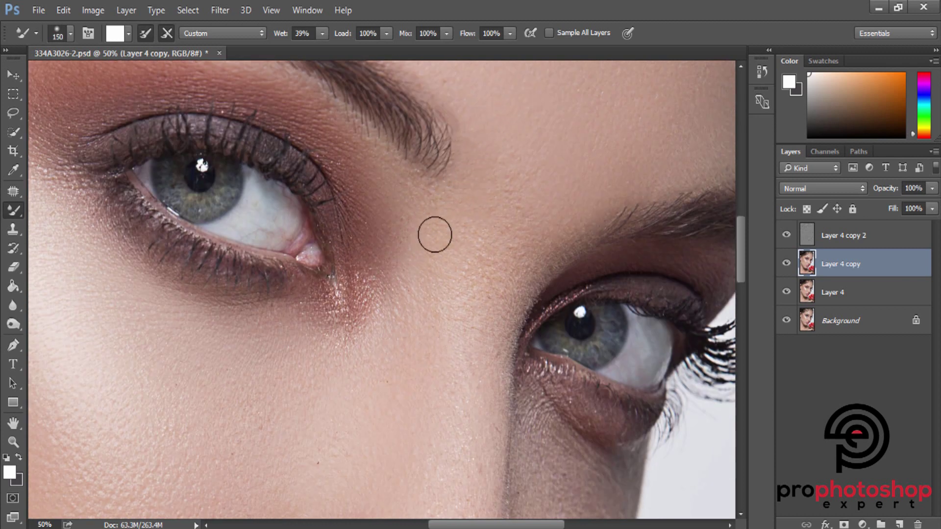
{"action": "scroll", "coordinate": [481, 191], "scroll_direction": "down", "scroll_amount": 1}
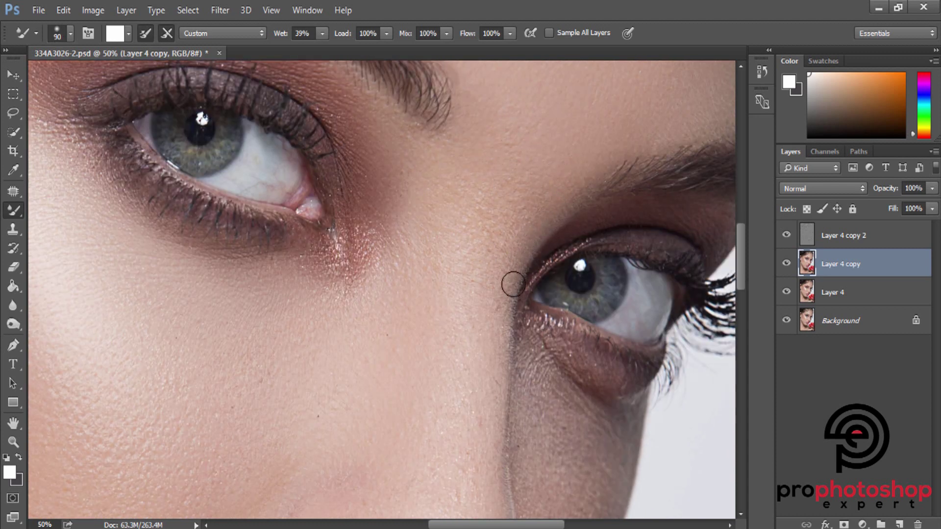
{"action": "key", "text": "bracketright"}
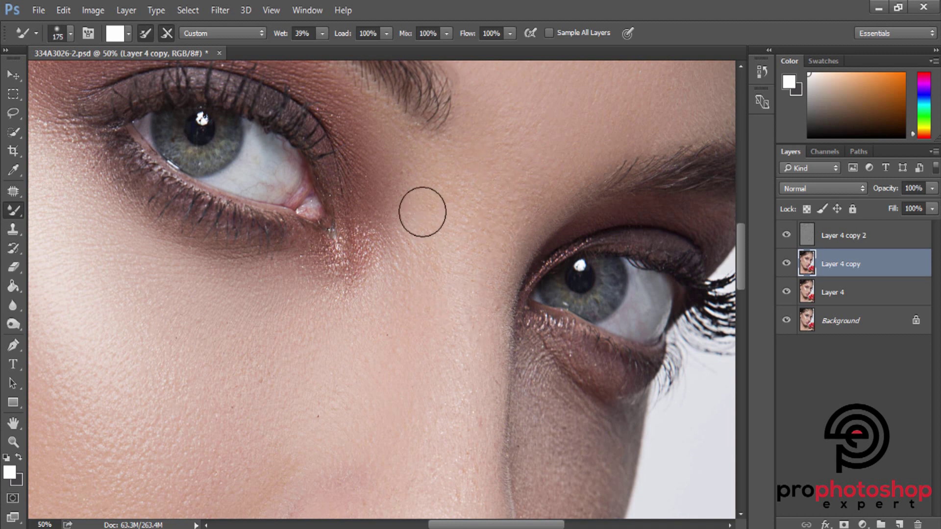
{"action": "key", "text": "bracketleft"}
{"action": "key", "text": "bracketleft"}
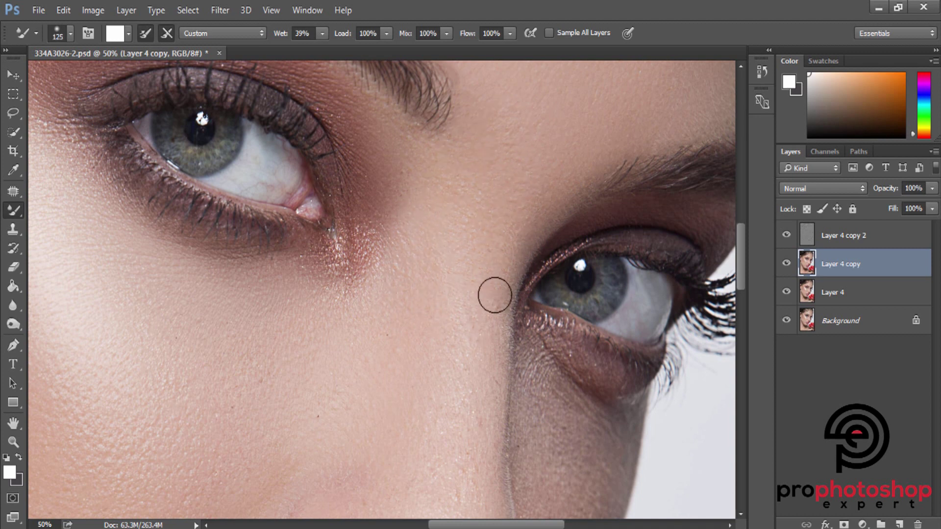
{"action": "key", "text": "bracketleft"}
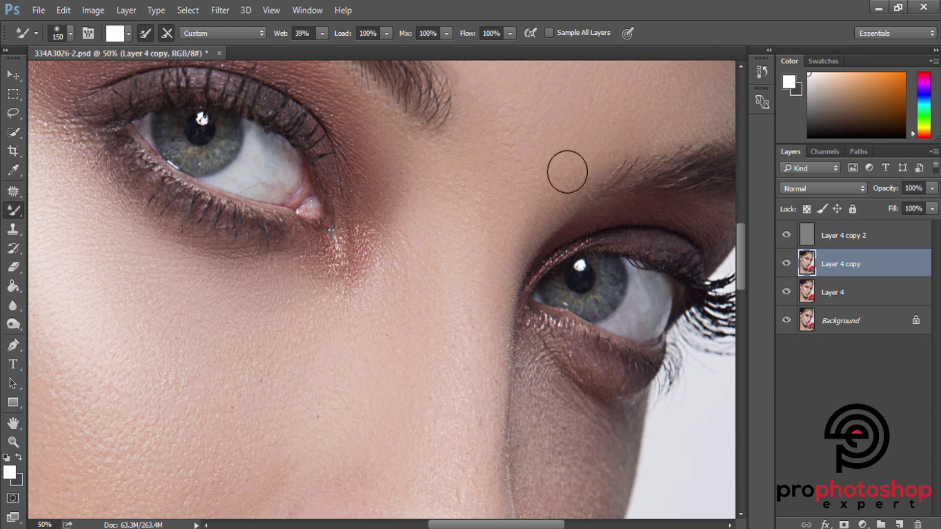
{"action": "key", "text": "bracketright"}
{"action": "key", "text": "bracketright"}
{"action": "key", "text": "bracketleft"}
{"action": "key", "text": "bracketleft"}
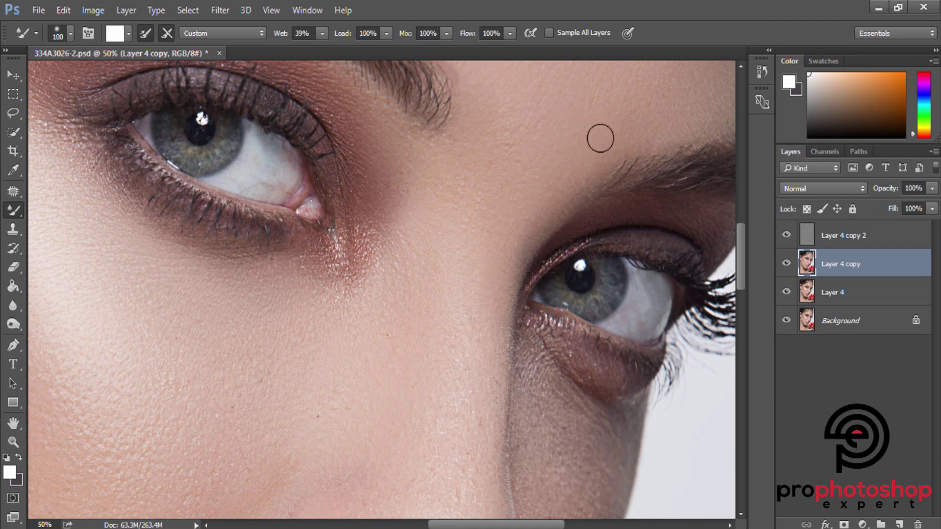
{"action": "scroll", "coordinate": [526, 241], "scroll_direction": "down", "scroll_amount": 2}
{"action": "scroll", "coordinate": [490, 296], "scroll_direction": "down", "scroll_amount": 1}
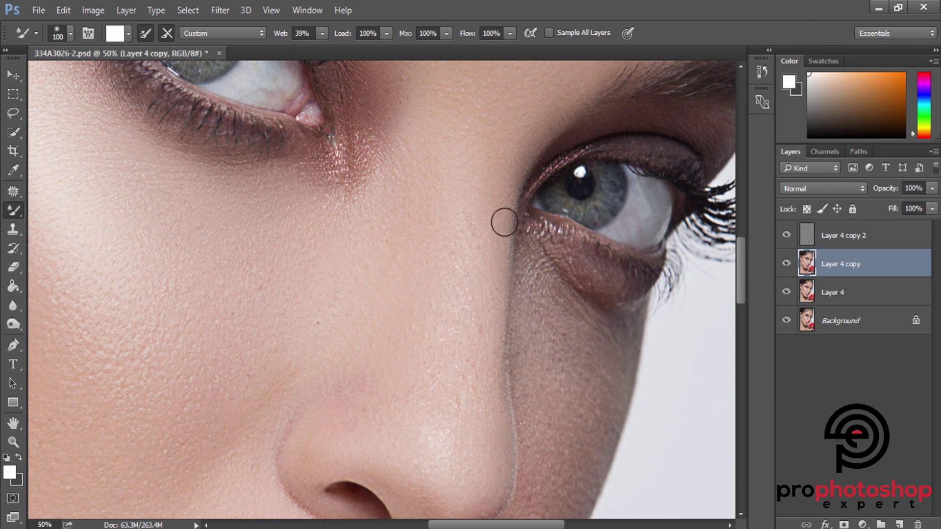
{"action": "scroll", "coordinate": [480, 343], "scroll_direction": "down", "scroll_amount": 1}
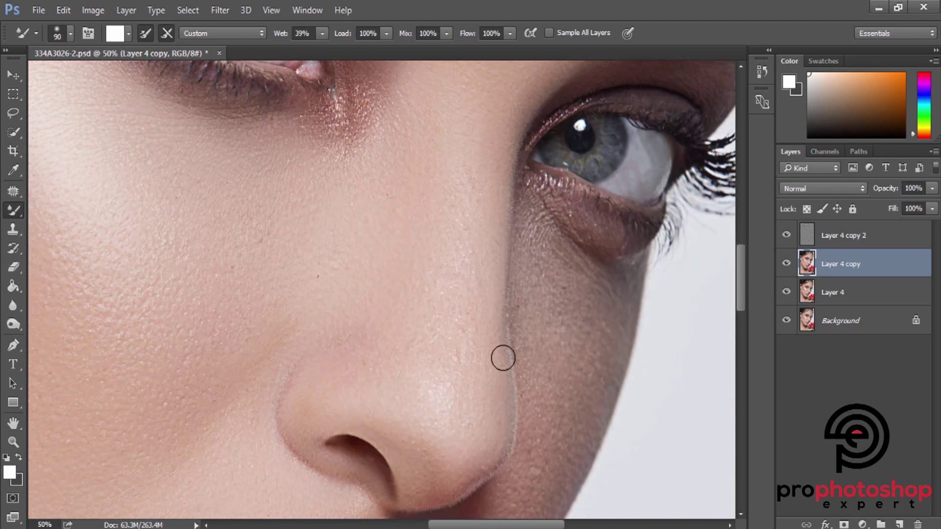
{"action": "key", "text": "ctrl+minus"}
{"action": "key", "text": "ctrl+minus"}
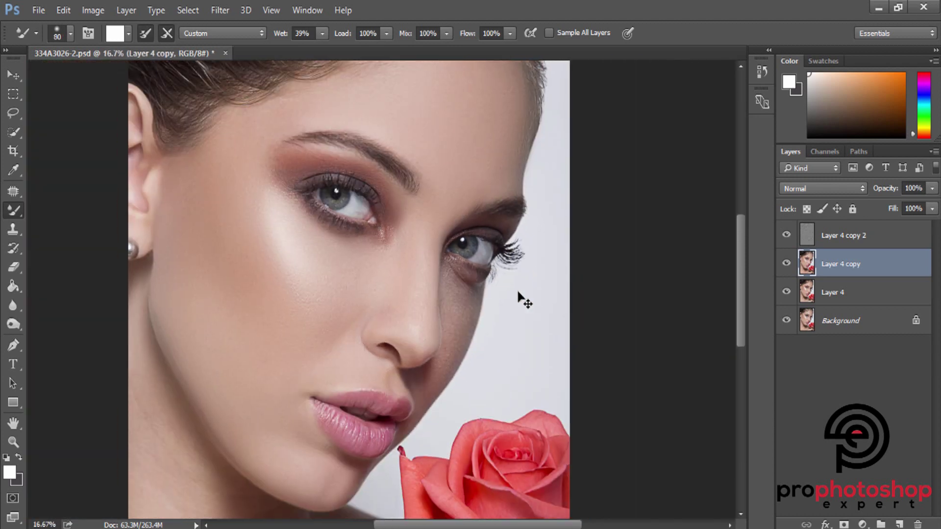
{"action": "key", "text": "ctrl+minus"}
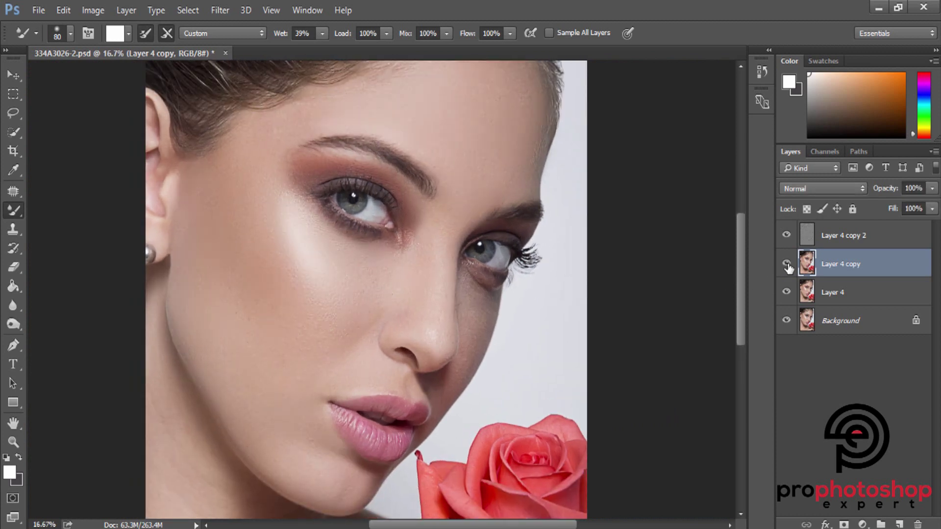
{"action": "key", "text": "ctrl+plus"}
{"action": "scroll", "coordinate": [578, 318], "scroll_direction": "down", "scroll_amount": 1}
{"action": "key", "text": "ctrl+plus"}
{"action": "scroll", "coordinate": [575, 310], "scroll_direction": "up", "scroll_amount": 1}
{"action": "key", "text": "bracketright"}
{"action": "key", "text": "bracketright"}
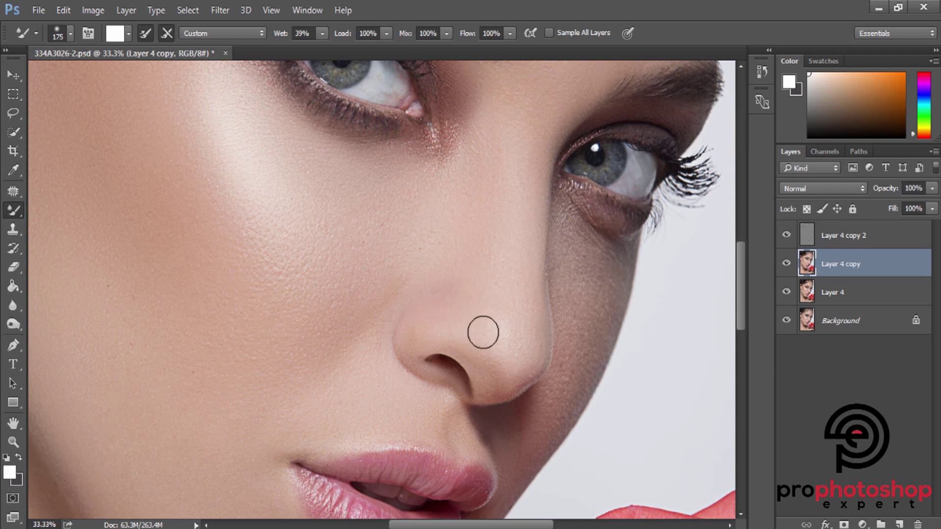
Step: Smooth the shadowed far cheek beside the nose, from under the eye toward the jawline
{"action": "key", "text": "bracketleft"}
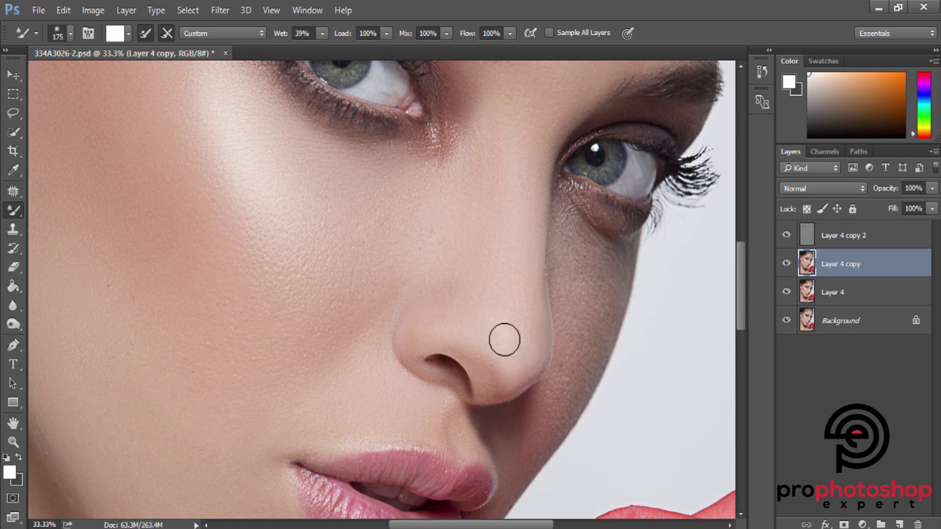
{"action": "key", "text": "bracketright"}
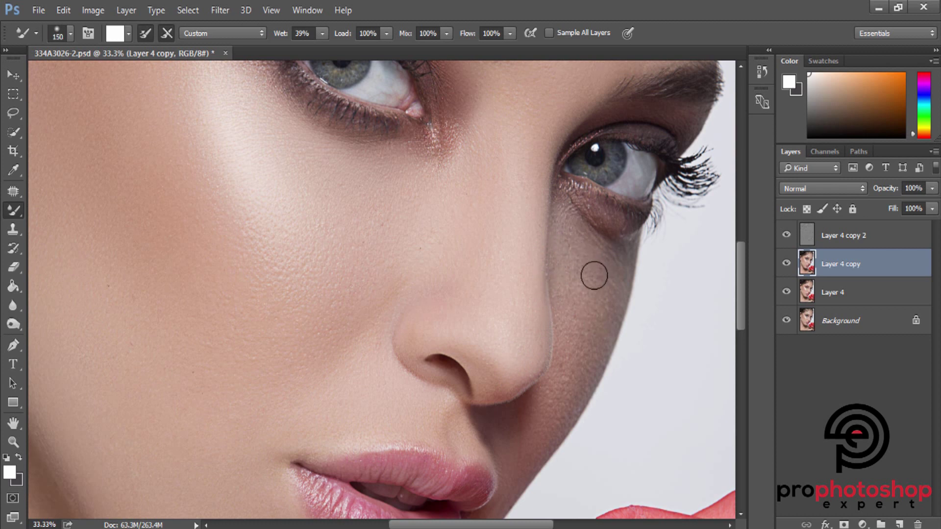
{"action": "scroll", "coordinate": [569, 253], "scroll_direction": "down", "scroll_amount": 2}
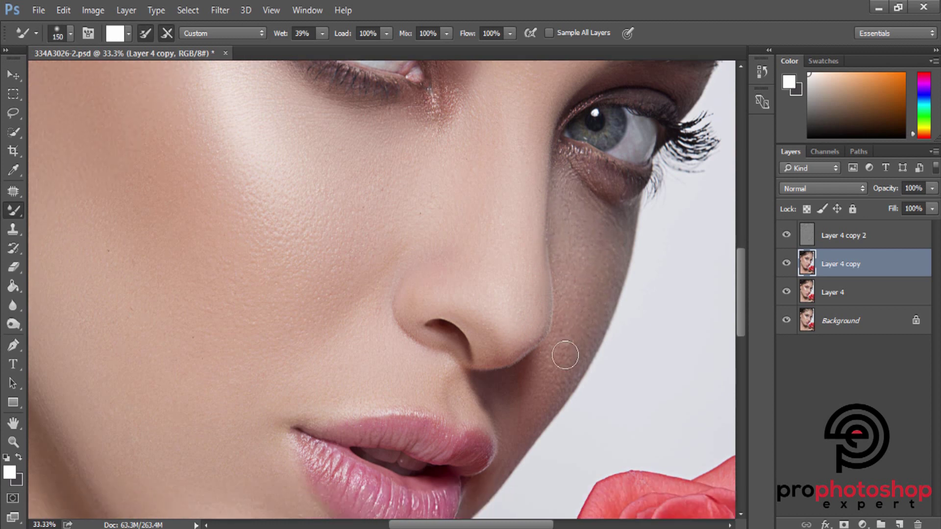
{"action": "scroll", "coordinate": [564, 324], "scroll_direction": "down", "scroll_amount": 3}
{"action": "key", "text": "bracketleft"}
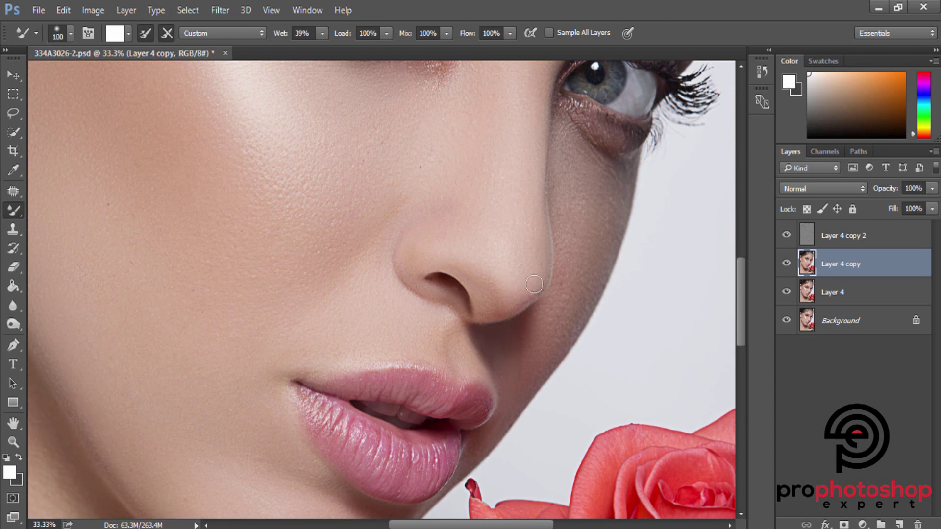
{"action": "key", "text": "bracketright"}
{"action": "scroll", "coordinate": [576, 291], "scroll_direction": "up", "scroll_amount": 1}
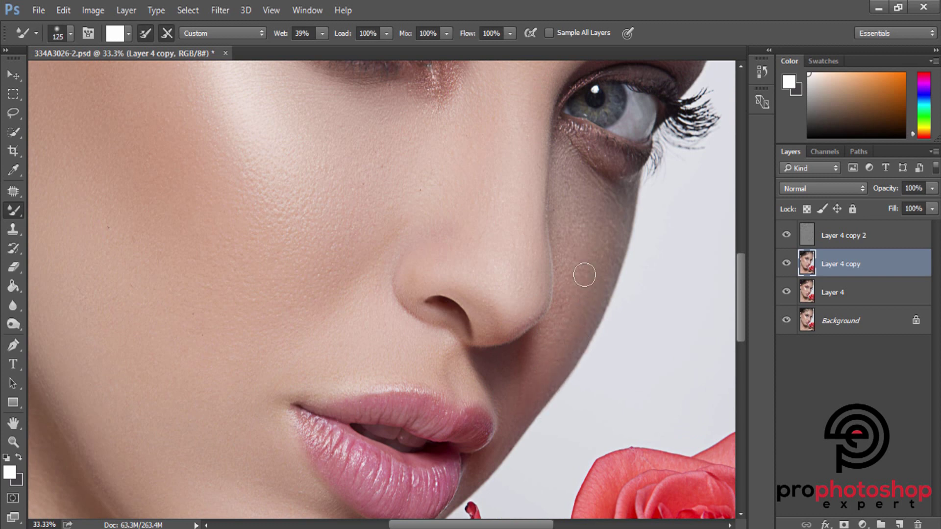
{"action": "key", "text": "bracketright"}
{"action": "scroll", "coordinate": [580, 314], "scroll_direction": "up", "scroll_amount": 2}
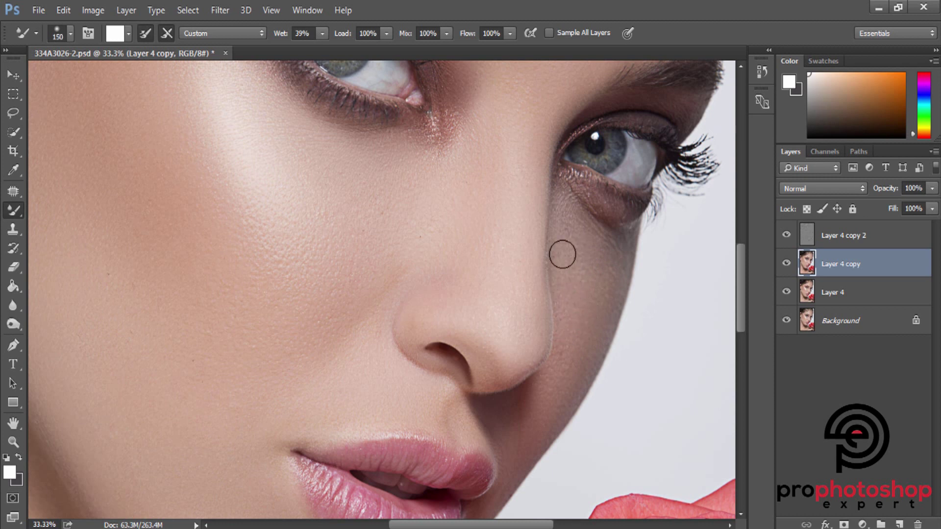
{"action": "key", "text": "bracketright"}
{"action": "key", "text": "bracketright"}
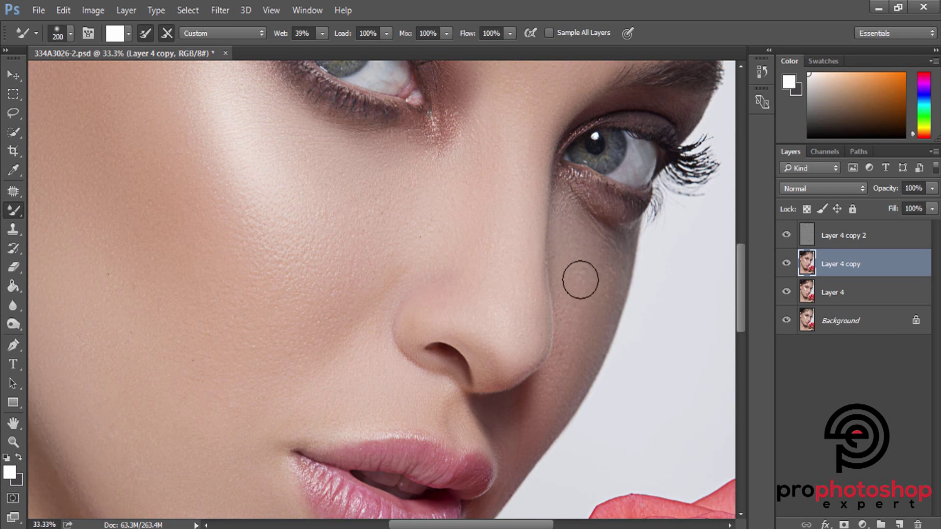
{"action": "scroll", "coordinate": [597, 311], "scroll_direction": "down", "scroll_amount": 2}
{"action": "key", "text": "bracketleft"}
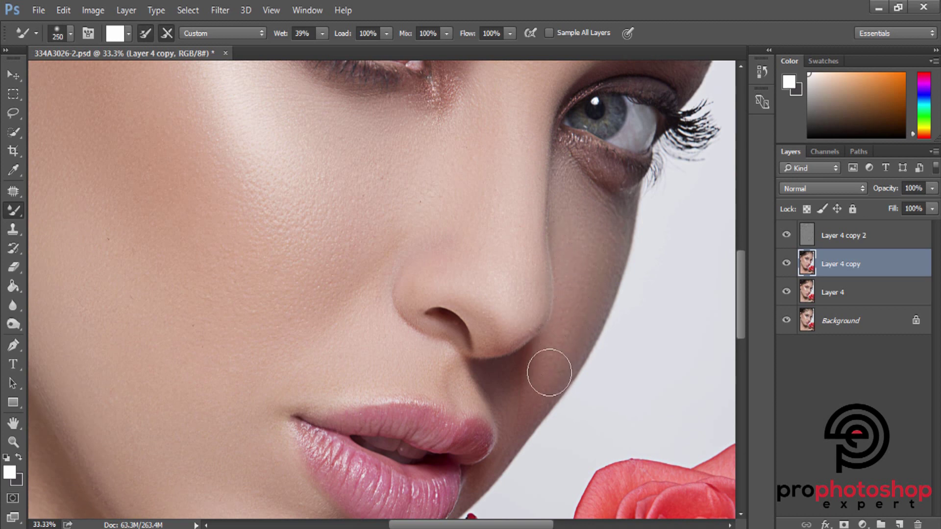
Step: Frame the lips, neck and rose, and size the Mixer Brush for the neck
{"action": "key", "text": "ctrl+minus"}
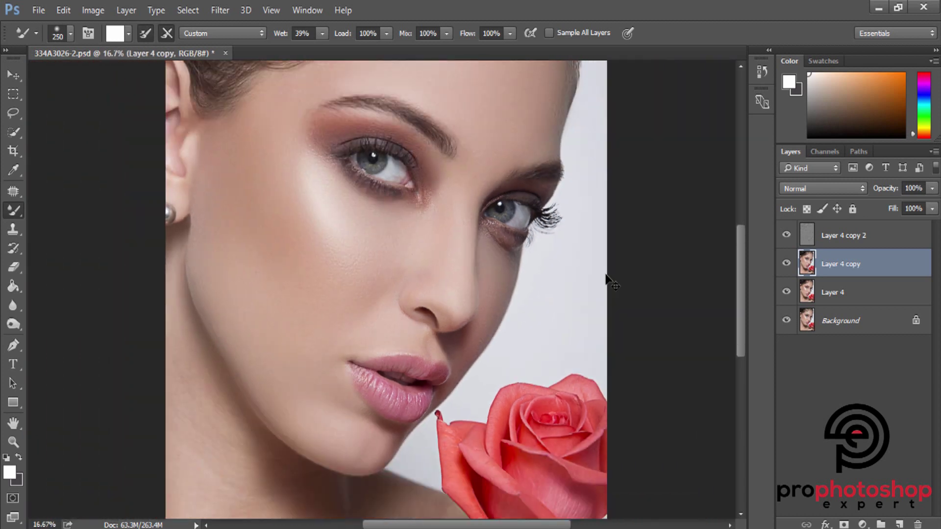
{"action": "scroll", "coordinate": [506, 322], "scroll_direction": "up", "scroll_amount": 1}
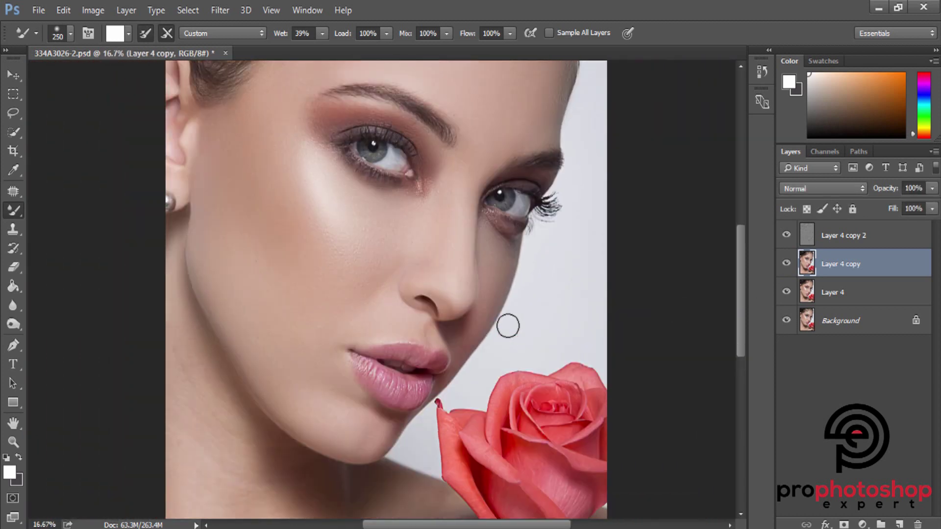
{"action": "scroll", "coordinate": [506, 314], "scroll_direction": "up", "scroll_amount": 1, "text": "alt"}
{"action": "scroll", "coordinate": [505, 312], "scroll_direction": "up", "scroll_amount": 1}
{"action": "scroll", "coordinate": [504, 307], "scroll_direction": "down", "scroll_amount": 2, "text": "alt"}
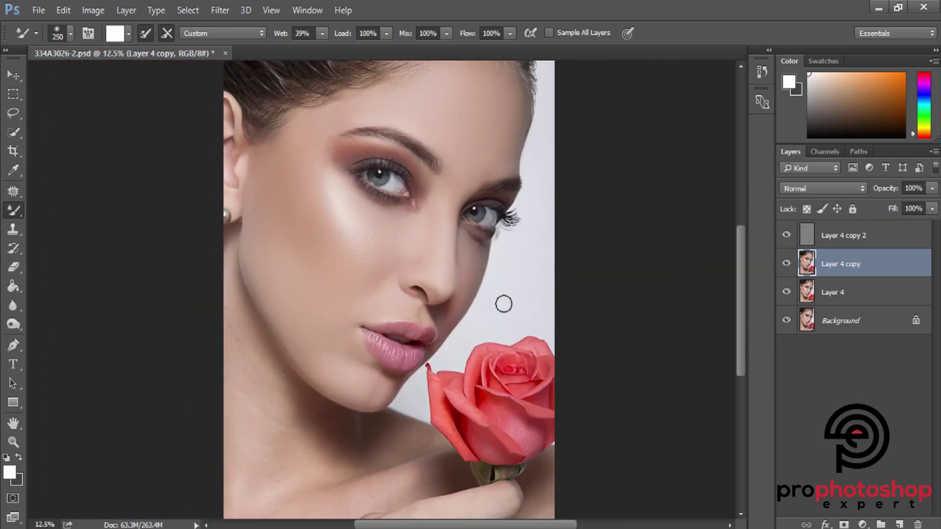
{"action": "scroll", "coordinate": [504, 303], "scroll_direction": "down", "scroll_amount": 3}
{"action": "key", "text": "ctrl+plus"}
{"action": "key", "text": "ctrl+plus"}
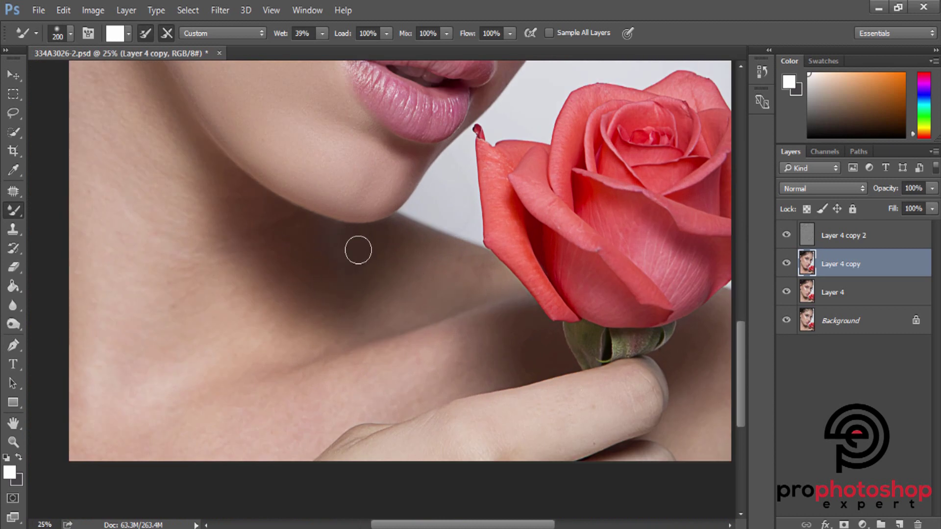
{"action": "key", "text": "bracketright"}
{"action": "key", "text": "bracketright"}
{"action": "key", "text": "bracketleft"}
{"action": "scroll", "coordinate": [426, 308], "scroll_direction": "down", "scroll_amount": 3}
Step: Smooth the skin on the lower-left neck with a resized Mixer Brush
{"action": "key", "text": "bracketright"}
{"action": "key", "text": "bracketright"}
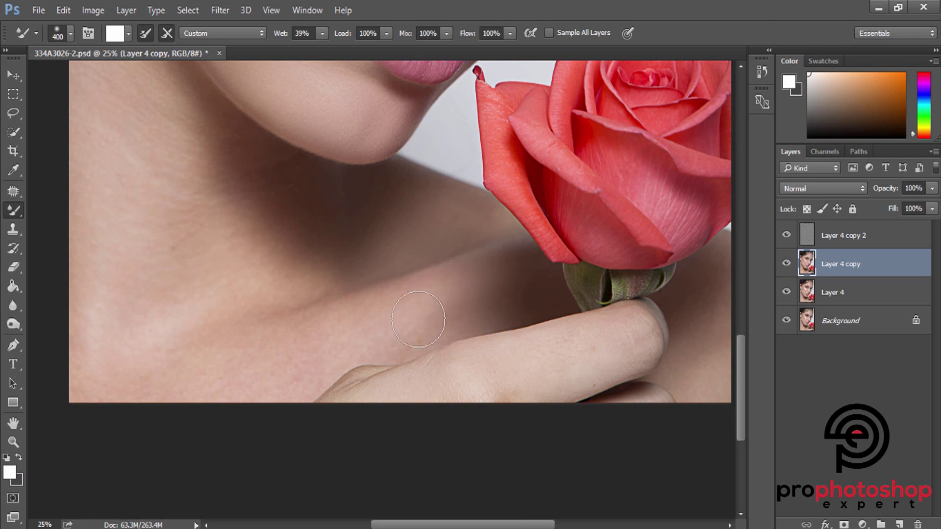
{"action": "key", "text": "bracketleft"}
{"action": "key", "text": "bracketleft"}
{"action": "key", "text": "bracketright"}
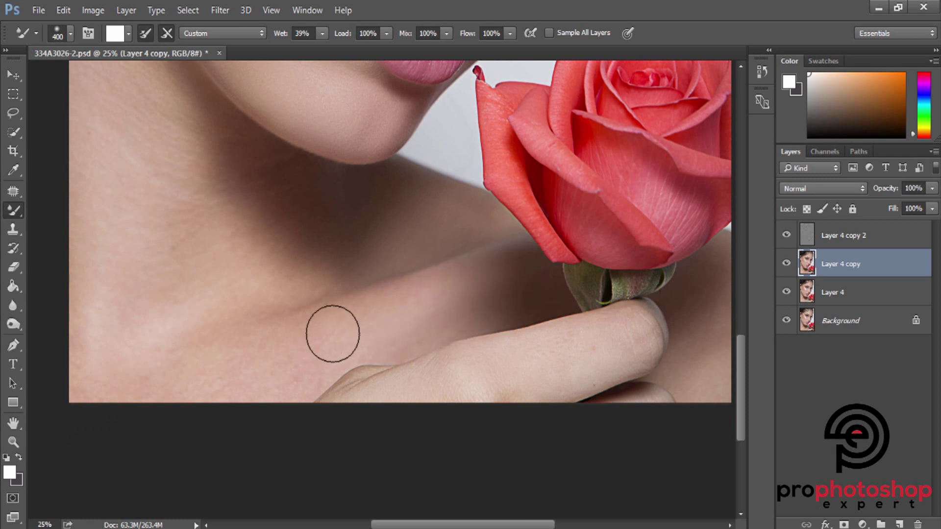
{"action": "key", "text": "bracketleft"}
{"action": "key", "text": "bracketleft"}
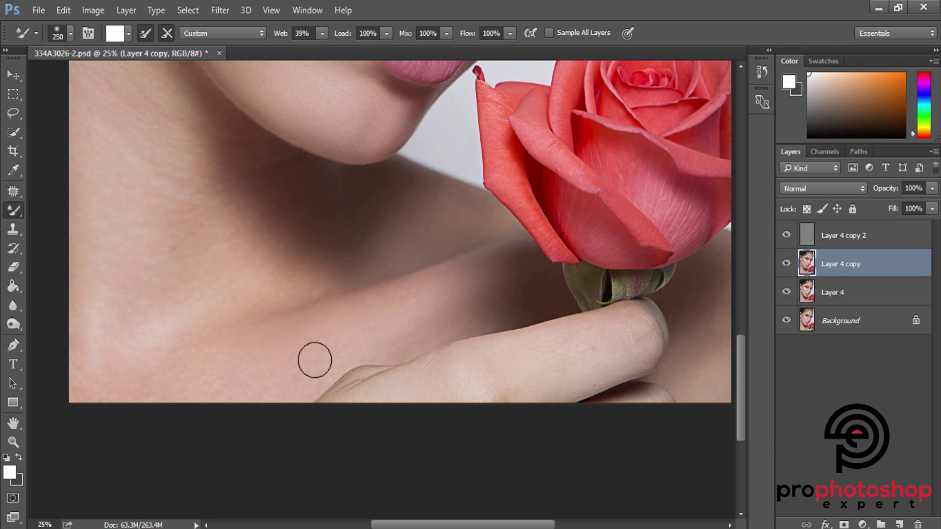
{"action": "key", "text": "bracketright"}
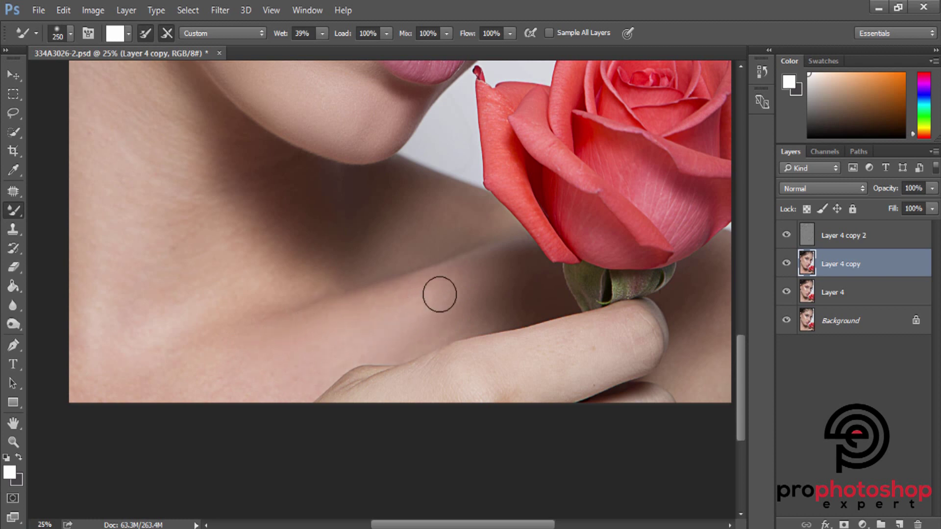
{"action": "key", "text": "bracketright"}
{"action": "key", "text": "bracketright"}
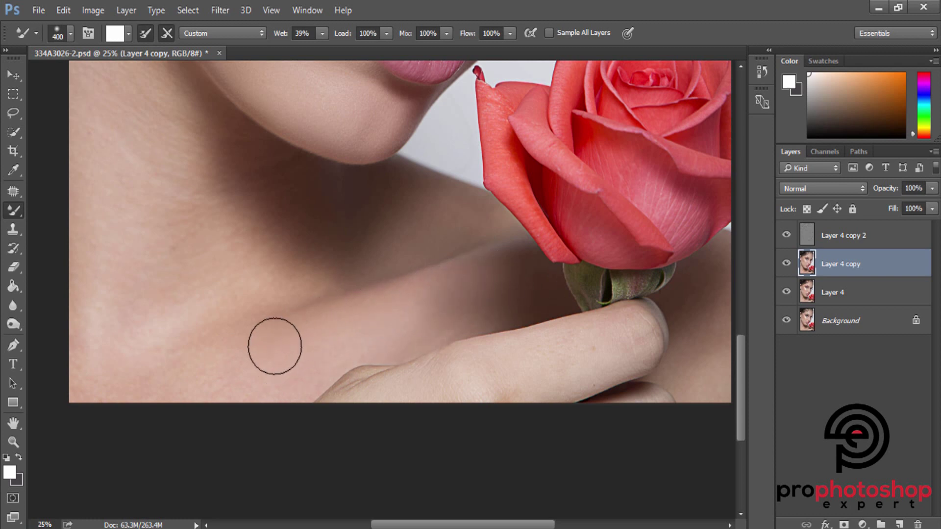
{"action": "key", "text": "bracketleft"}
{"action": "key", "text": "bracketleft"}
{"action": "scroll", "coordinate": [284, 339], "scroll_direction": "up", "scroll_amount": 2}
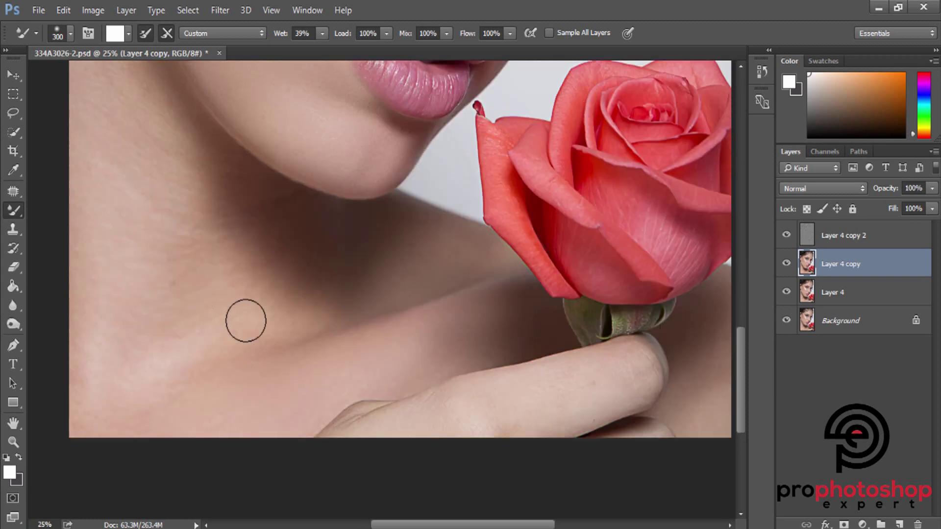
{"action": "key", "text": "bracketright"}
{"action": "key", "text": "bracketright"}
{"action": "key", "text": "bracketright"}
{"action": "key", "text": "bracketleft"}
{"action": "key", "text": "bracketleft"}
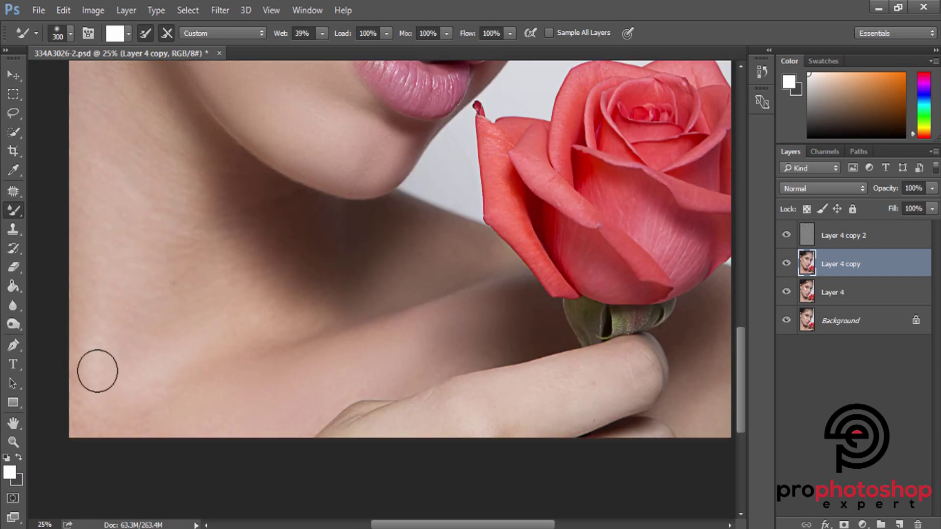
{"action": "mouse_move", "coordinate": [67, 429]}
{"action": "left_mouse_down"}
{"action": "mouse_move", "coordinate": [109, 424]}
{"action": "mouse_move", "coordinate": [196, 381]}
{"action": "mouse_move", "coordinate": [154, 395]}
{"action": "mouse_move", "coordinate": [93, 387]}
{"action": "left_mouse_up"}
Step: Continue smoothing the neck and shoulder skin, resizing the brush as needed
{"action": "scroll", "coordinate": [147, 358], "scroll_direction": "up", "scroll_amount": 2}
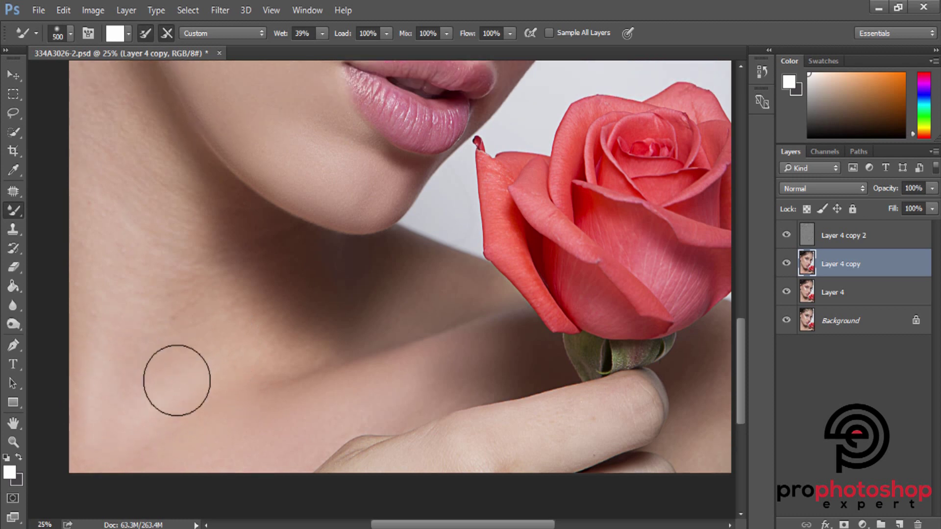
{"action": "key", "text": "bracketleft"}
{"action": "key", "text": "bracketright"}
{"action": "key", "text": "bracketright"}
{"action": "key", "text": "bracketright"}
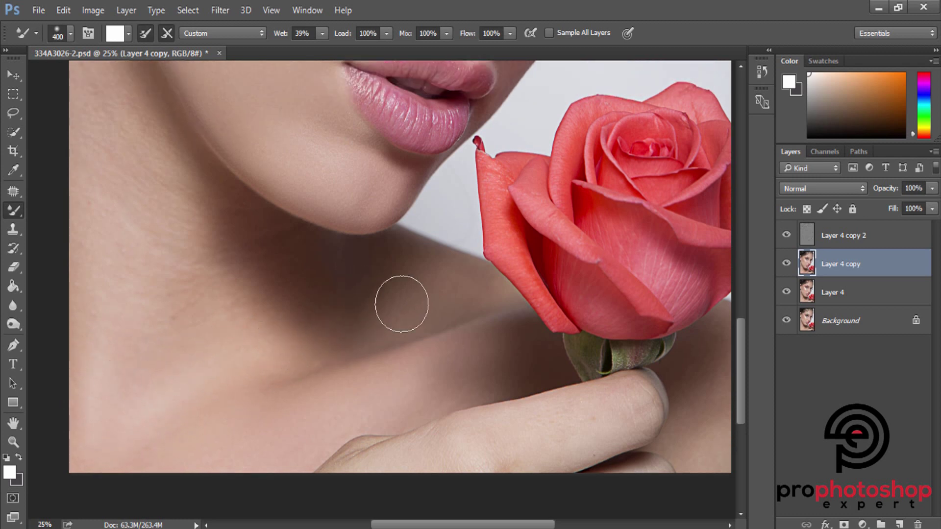
{"action": "scroll", "coordinate": [343, 314], "scroll_direction": "up", "scroll_amount": 2}
{"action": "key", "text": "bracketleft"}
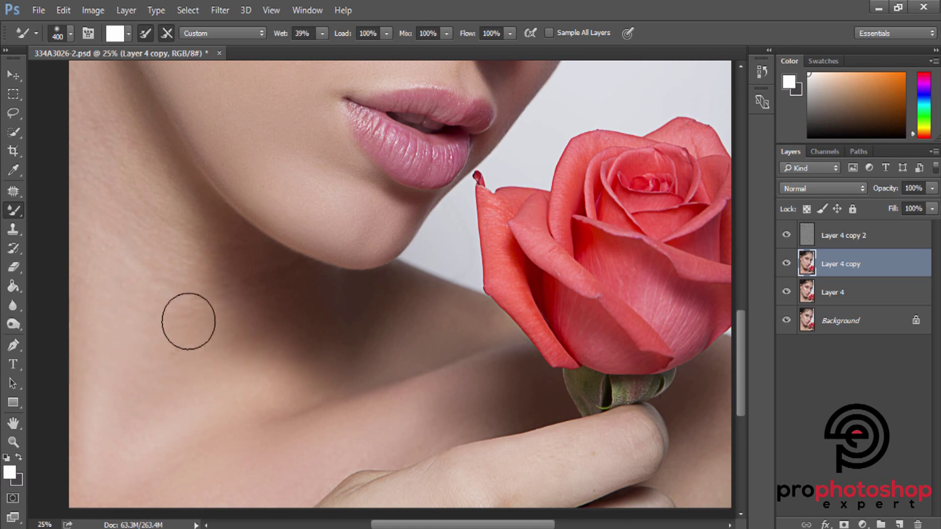
{"action": "scroll", "coordinate": [190, 319], "scroll_direction": "up", "scroll_amount": 3}
{"action": "key", "text": "bracketright"}
{"action": "key", "text": "bracketleft"}
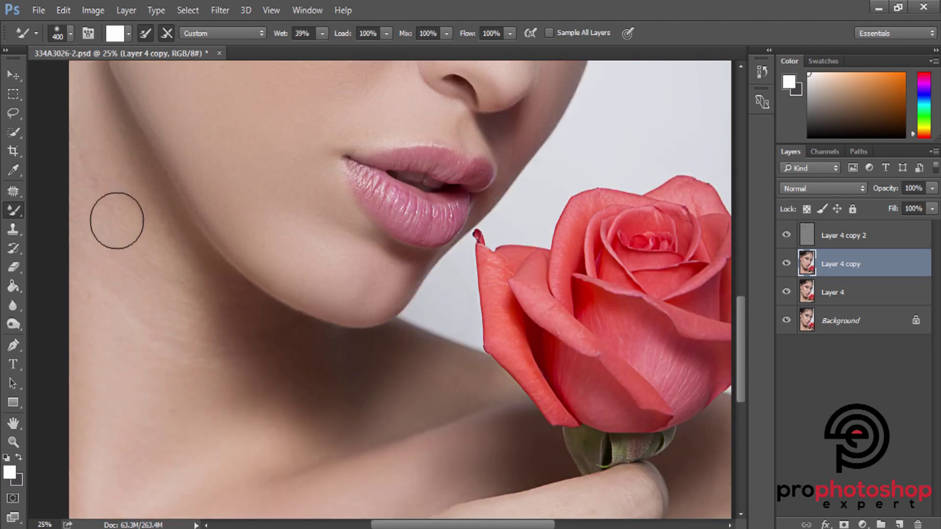
{"action": "key", "text": "bracketleft"}
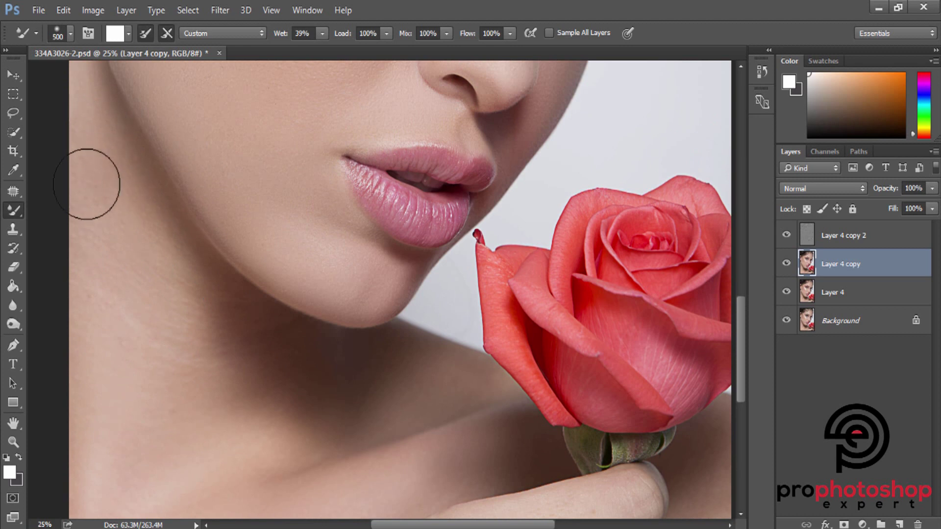
{"action": "key", "text": "bracketright"}
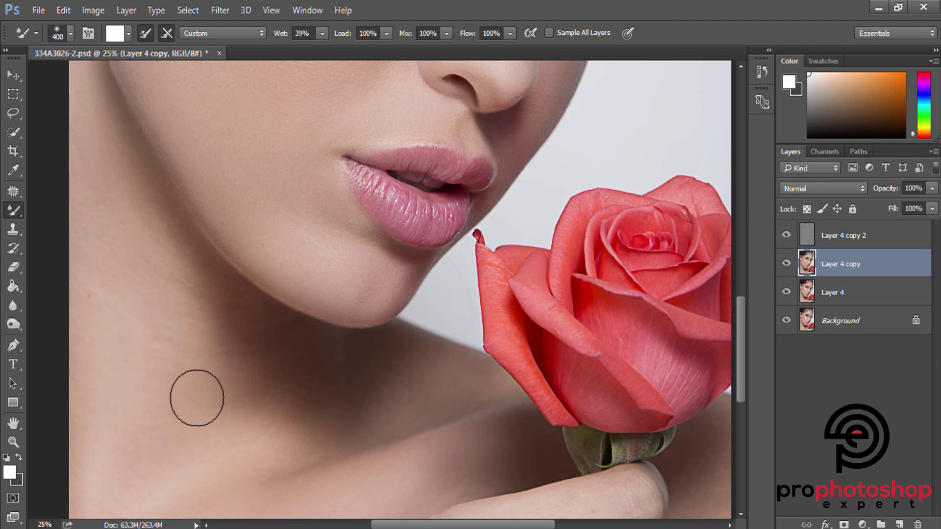
{"action": "key", "text": "bracketleft"}
{"action": "key", "text": "bracketleft"}
Step: Blend the jawline and under-chin skin, then view the full portrait
{"action": "key", "text": "bracketright"}
{"action": "key", "text": "bracketright"}
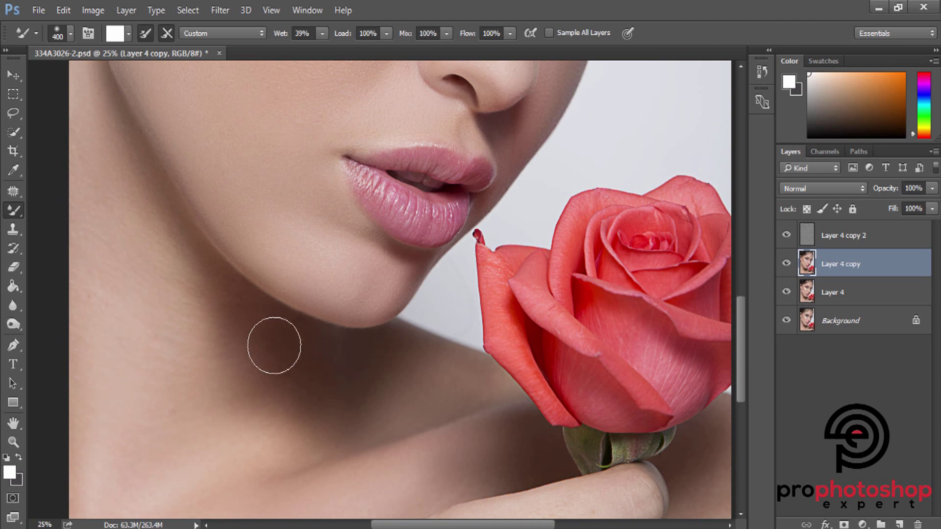
{"action": "key", "text": "bracketright"}
{"action": "scroll", "coordinate": [125, 237], "scroll_direction": "up", "scroll_amount": 1}
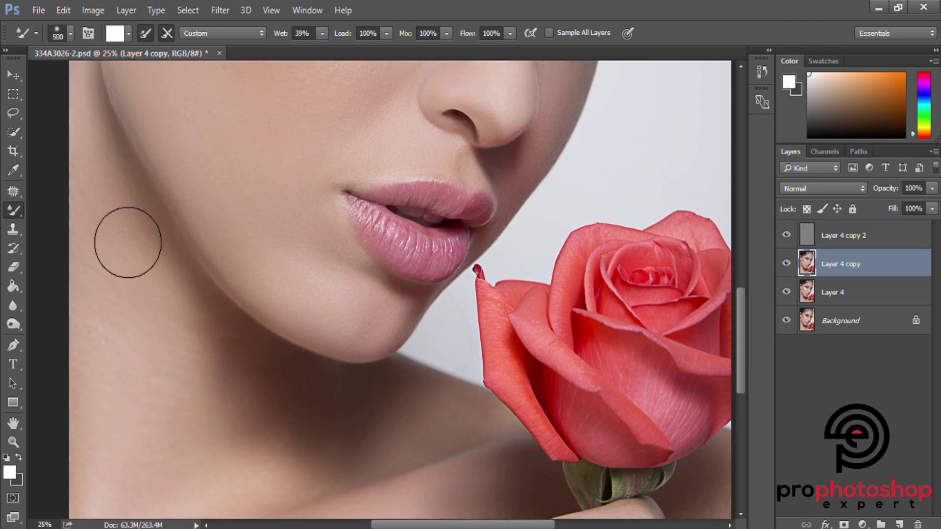
{"action": "scroll", "coordinate": [101, 295], "scroll_direction": "down", "scroll_amount": 1}
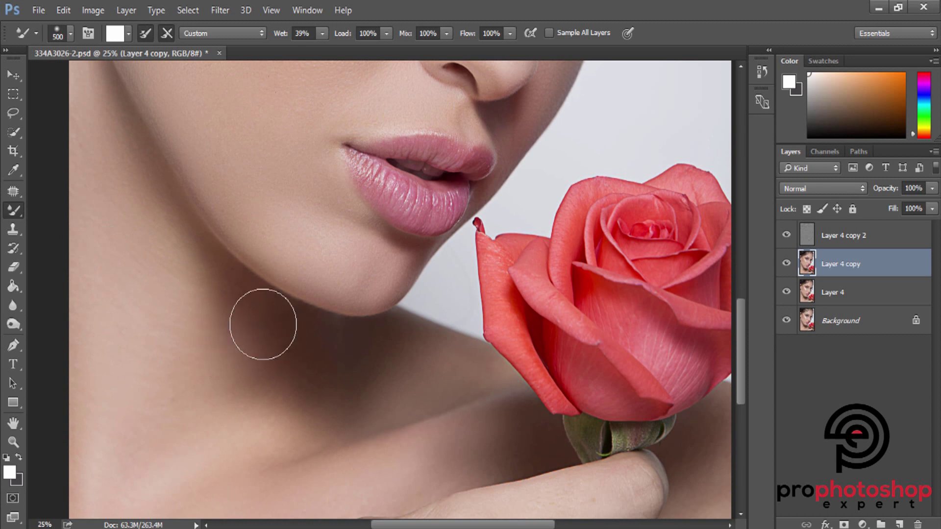
{"action": "scroll", "coordinate": [147, 289], "scroll_direction": "up", "scroll_amount": 3}
{"action": "key", "text": "bracketleft"}
{"action": "key", "text": "bracketleft"}
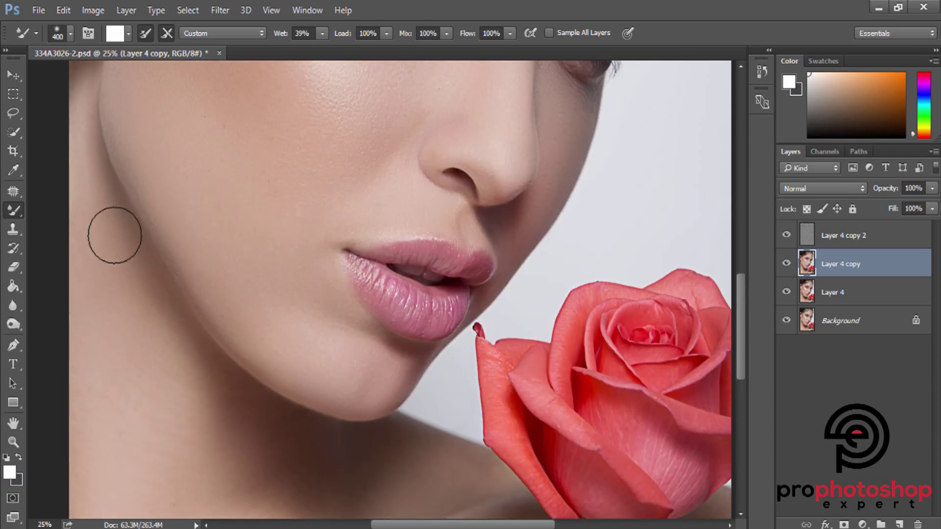
{"action": "key", "text": "bracketright"}
{"action": "scroll", "coordinate": [176, 357], "scroll_direction": "down", "scroll_amount": 1}
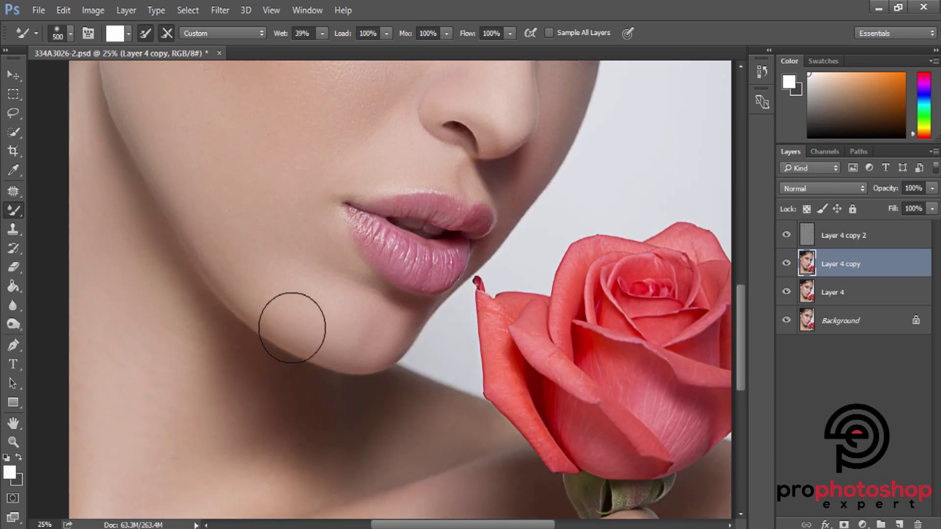
{"action": "key", "text": "ctrl+minus"}
{"action": "key", "text": "ctrl+minus"}
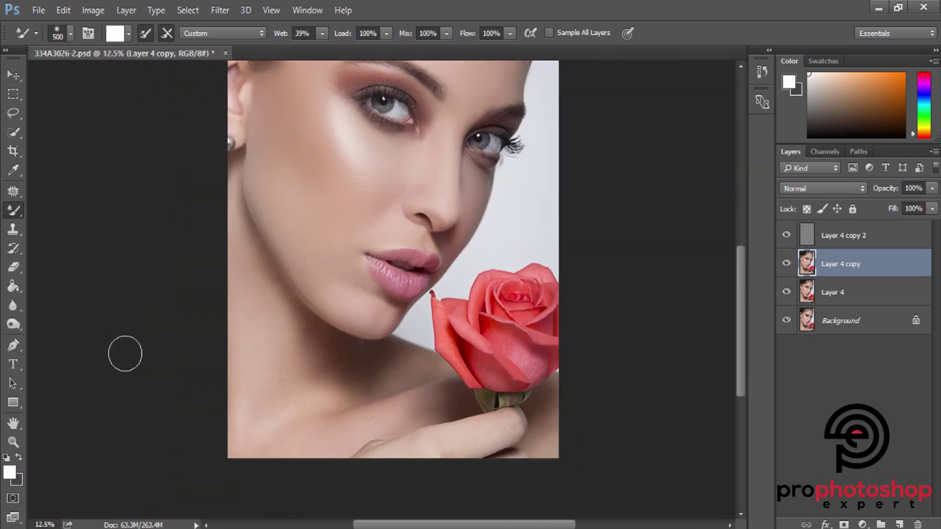
Step: Smooth the finger and shoulder skin around the rose stem, then view the whole portrait
{"action": "scroll", "coordinate": [489, 428], "scroll_direction": "down", "scroll_amount": 3}
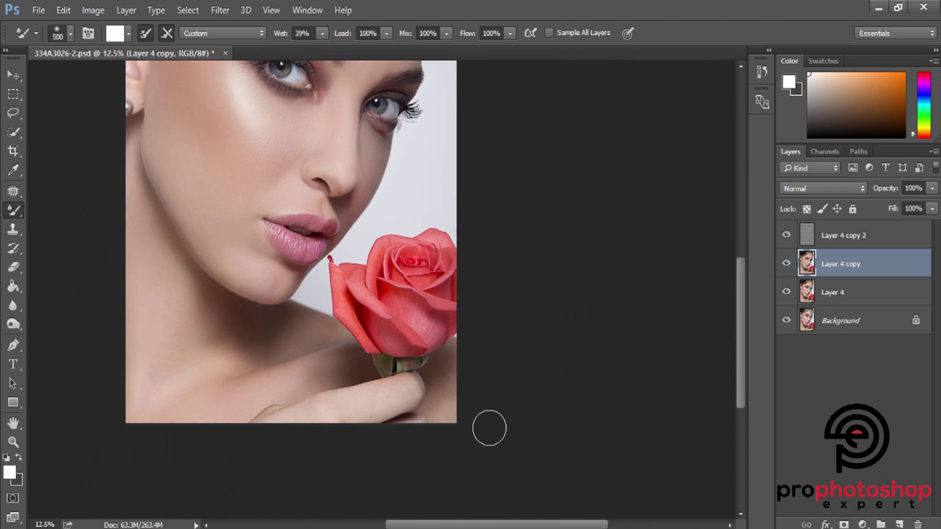
{"action": "key", "text": "ctrl+plus"}
{"action": "key", "text": "ctrl+plus"}
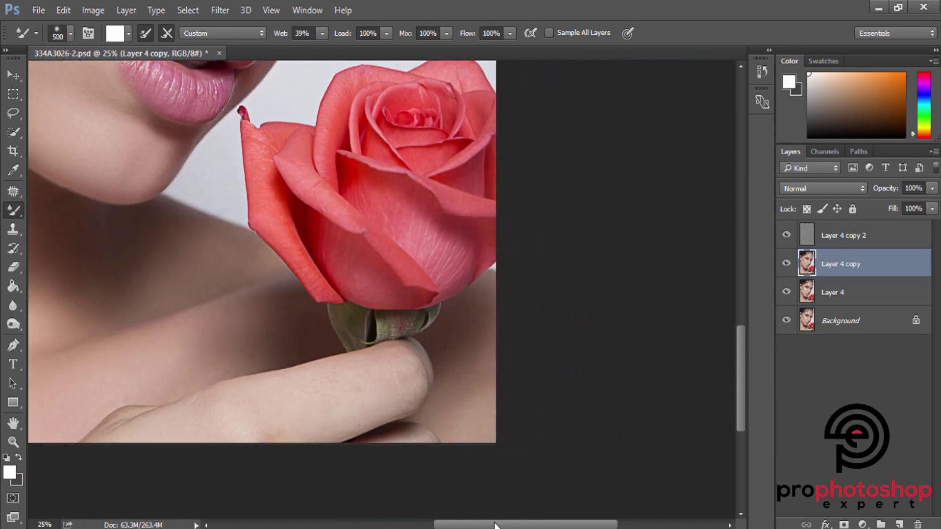
{"action": "key", "text": "ctrl+plus"}
{"action": "key", "text": "bracketleft"}
{"action": "key", "text": "bracketleft"}
{"action": "key", "text": "bracketleft"}
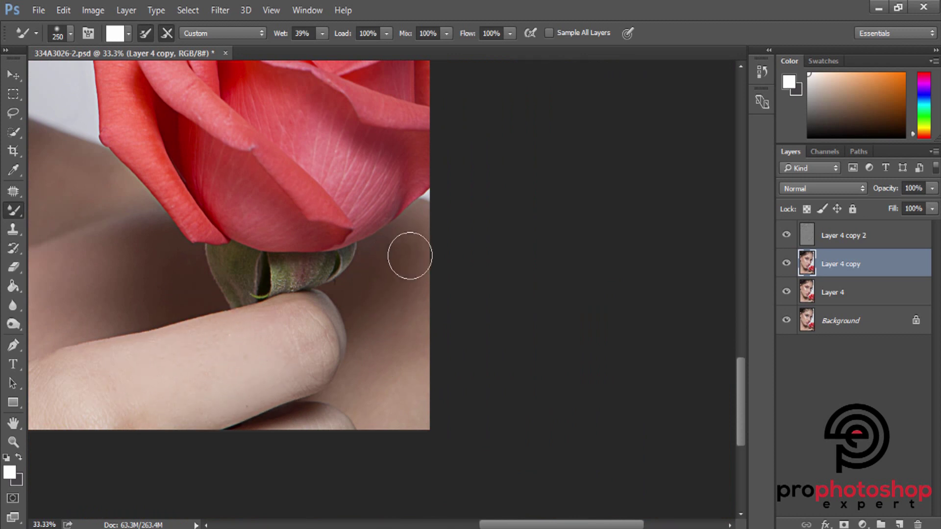
{"action": "key", "text": "bracketleft"}
{"action": "key", "text": "bracketleft"}
{"action": "key", "text": "bracketright"}
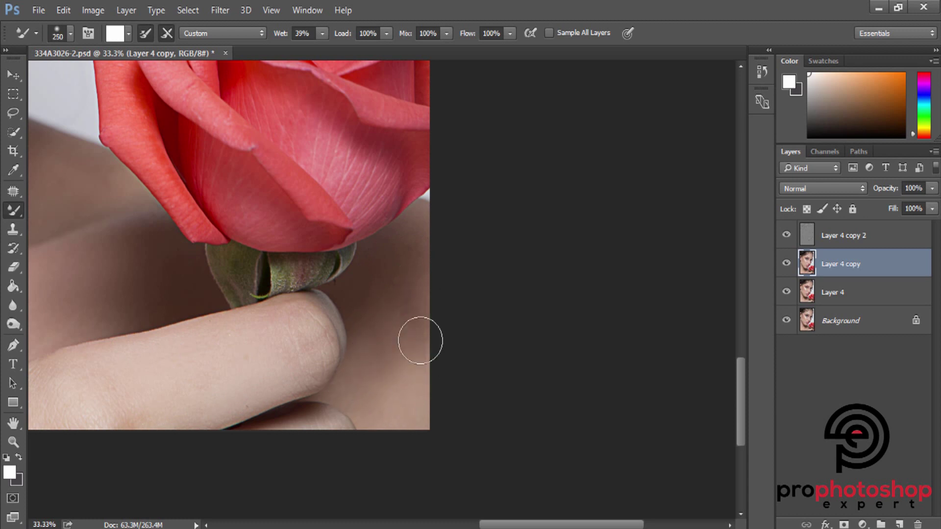
{"action": "key", "text": "bracketright"}
{"action": "key", "text": "bracketright"}
{"action": "key", "text": "ctrl+minus"}
{"action": "key", "text": "ctrl+minus"}
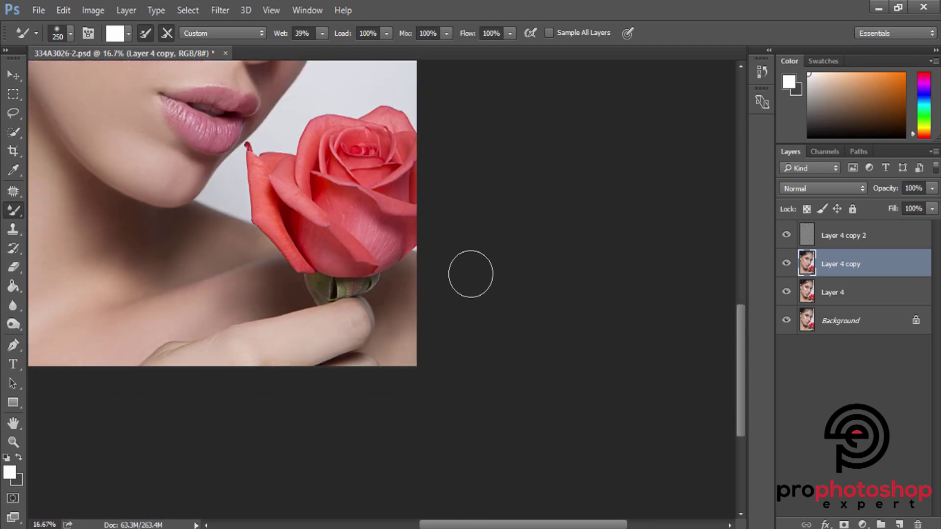
{"action": "key", "text": "ctrl+minus"}
{"action": "key", "text": "ctrl+minus"}
Step: Compare the portrait with and without the retouch by toggling Layer 4 copy's visibility
{"action": "left_click", "coordinate": [787, 263]}
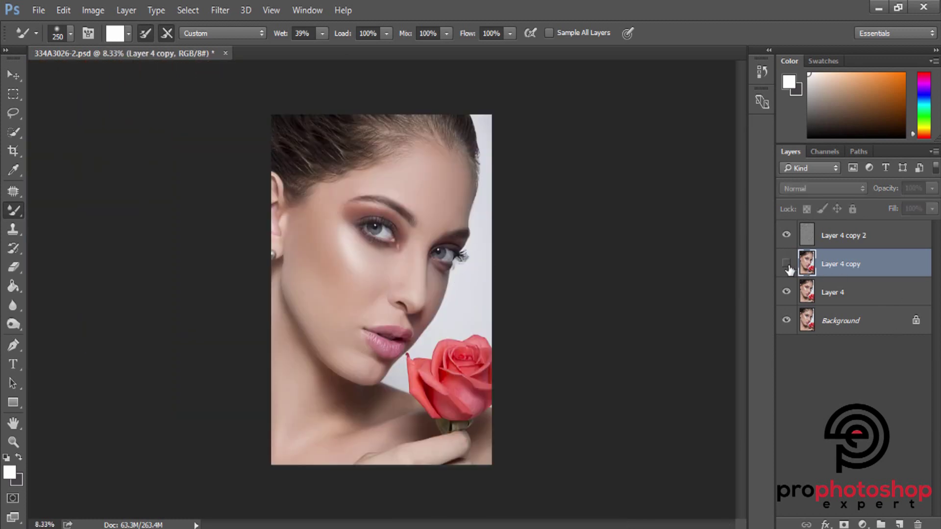
{"action": "left_click", "coordinate": [787, 264]}
{"action": "left_click", "coordinate": [787, 264]}
{"action": "left_click", "coordinate": [787, 264]}
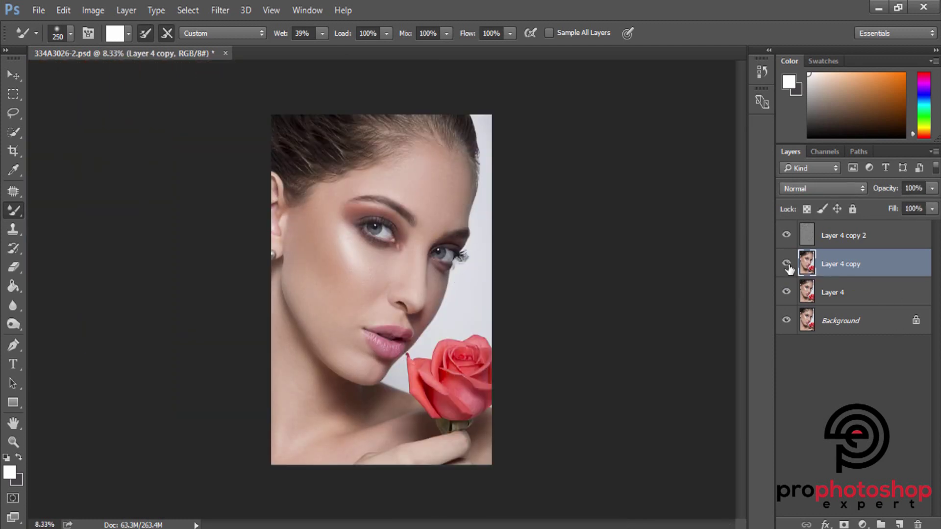
{"action": "left_click", "coordinate": [787, 264]}
{"action": "left_click", "coordinate": [932, 190]}
{"action": "key", "text": "ctrl+plus"}
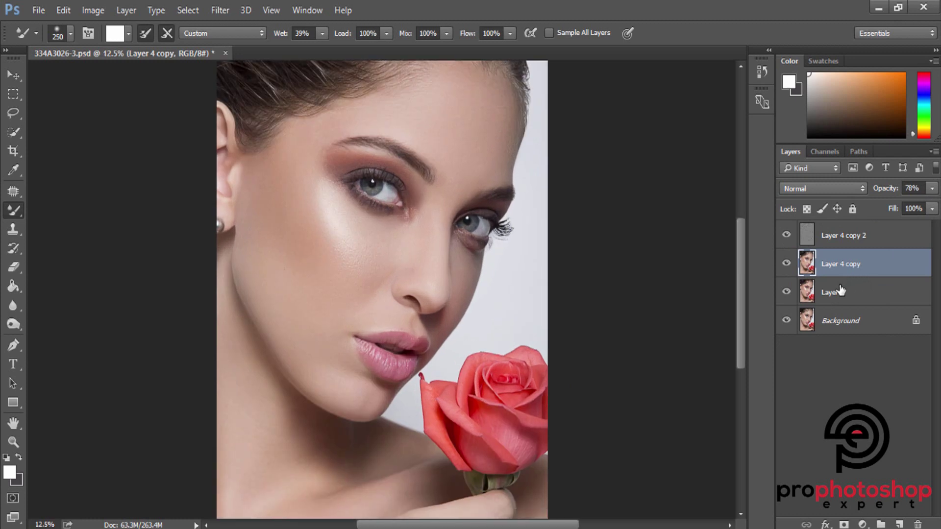
Step: Delete Layer 4 and duplicate the retouched portrait layer
{"action": "right_click", "coordinate": [842, 290]}
{"action": "left_click", "coordinate": [604, 487]}
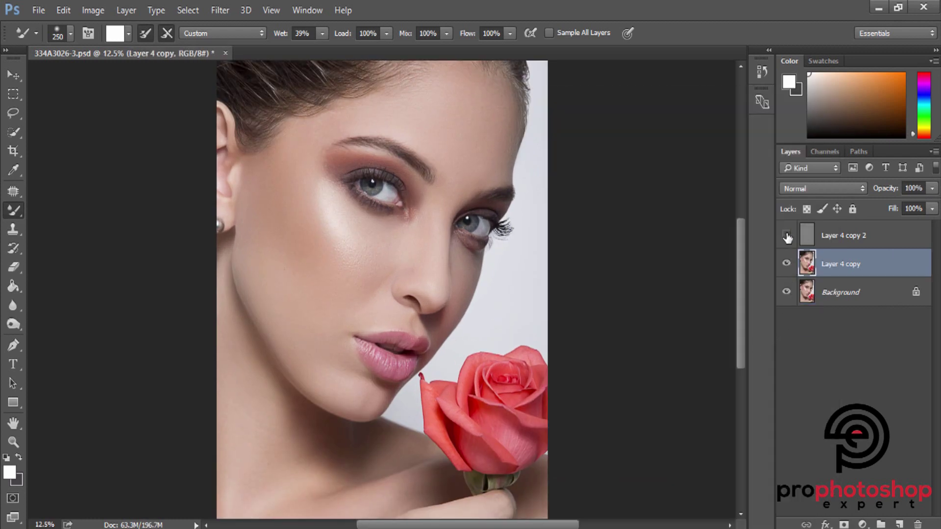
{"action": "left_click", "coordinate": [842, 238]}
{"action": "key", "text": "ctrl+j"}
Step: Merge Layer 4 copy 2 and Layer 4 copy into one layer
{"action": "left_click", "coordinate": [835, 265]}
{"action": "left_click", "coordinate": [836, 292], "text": "shift"}
{"action": "right_click", "coordinate": [836, 292]}
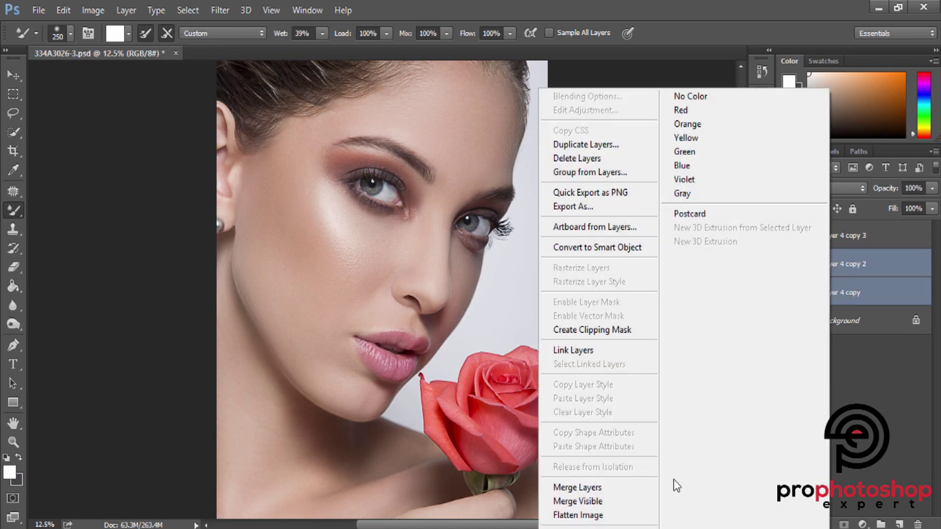
{"action": "left_click", "coordinate": [583, 489]}
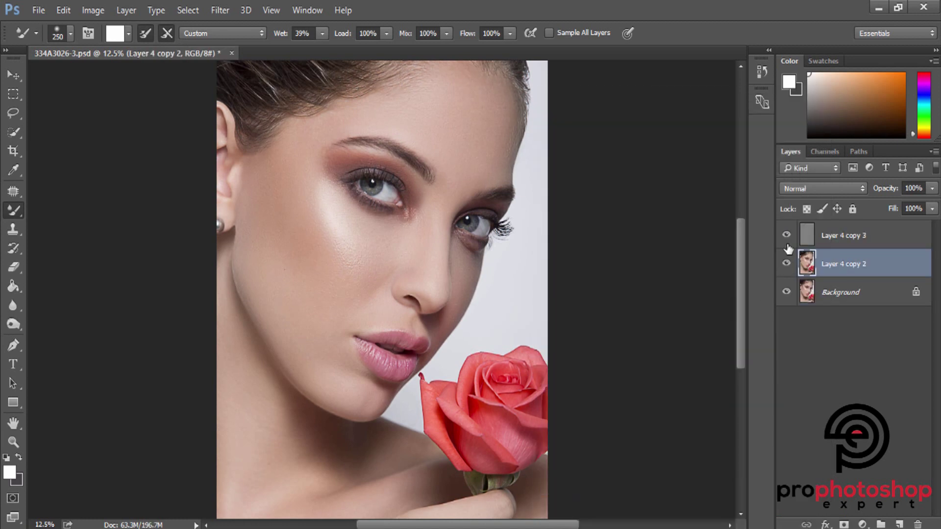
{"action": "key", "text": "ctrl+plus"}
{"action": "key", "text": "ctrl+plus"}
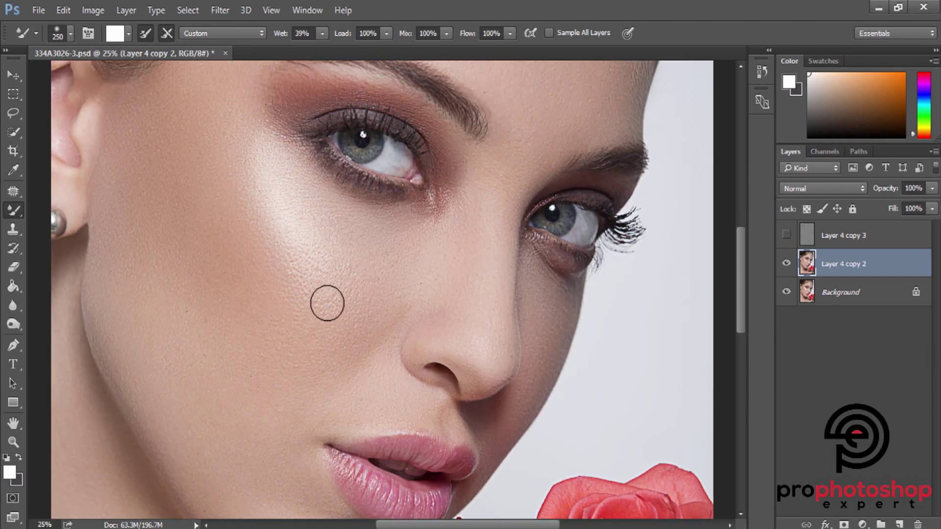
Step: Smooth the cheek and under-eye skin, using a smaller brush near the eye
{"action": "scroll", "coordinate": [327, 303], "scroll_direction": "up", "scroll_amount": 3}
{"action": "scroll", "coordinate": [237, 293], "scroll_direction": "down", "scroll_amount": 2}
{"action": "key", "text": "bracketright"}
{"action": "key", "text": "bracketright"}
{"action": "key", "text": "bracketright"}
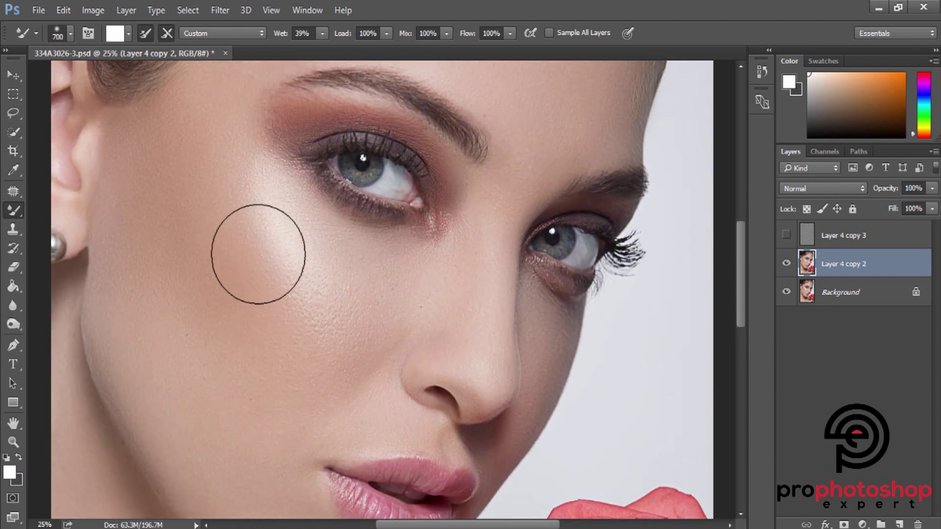
{"action": "key", "text": "bracketleft"}
{"action": "key", "text": "bracketleft"}
{"action": "key", "text": "bracketleft"}
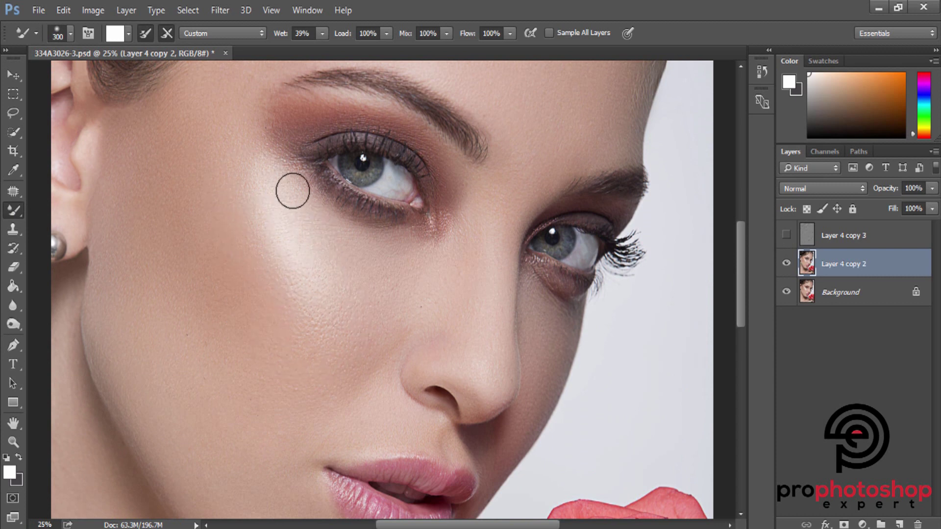
{"action": "key", "text": "bracketleft"}
{"action": "key", "text": "bracketleft"}
{"action": "scroll", "coordinate": [275, 186], "scroll_direction": "up", "scroll_amount": 3}
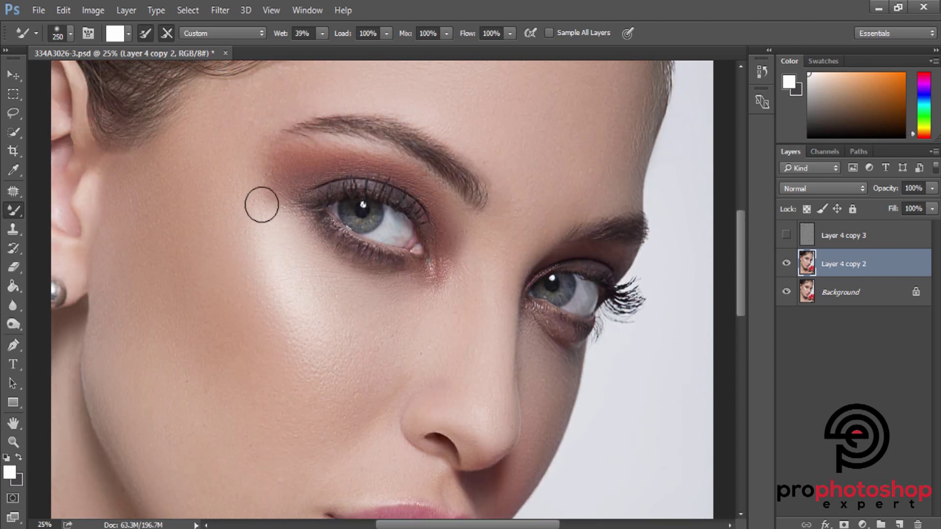
{"action": "key", "text": "bracketright"}
{"action": "key", "text": "bracketright"}
{"action": "key", "text": "bracketright"}
Step: Blend the skin along the nose bridge and nose tip
{"action": "scroll", "coordinate": [245, 201], "scroll_direction": "down", "scroll_amount": 2}
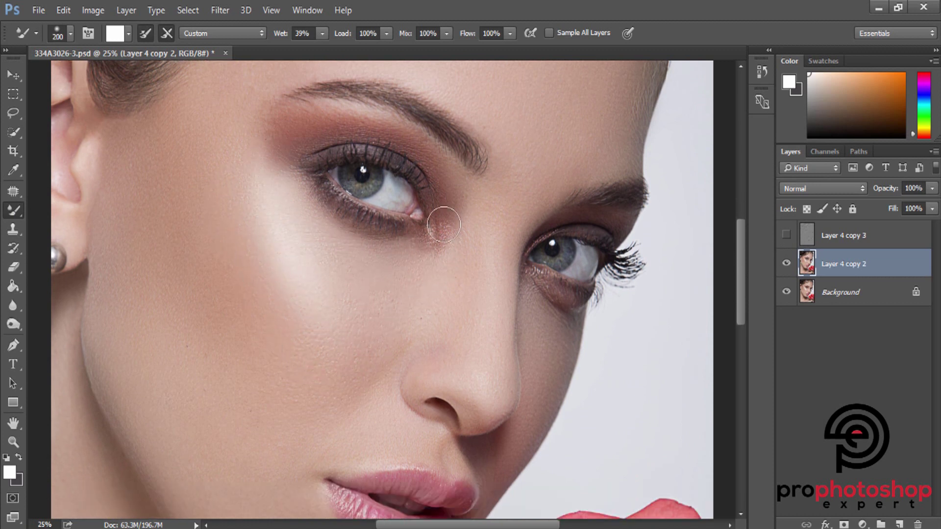
{"action": "scroll", "coordinate": [441, 230], "scroll_direction": "down", "scroll_amount": 2}
{"action": "key", "text": "bracketleft"}
{"action": "key", "text": "bracketleft"}
{"action": "key", "text": "bracketleft"}
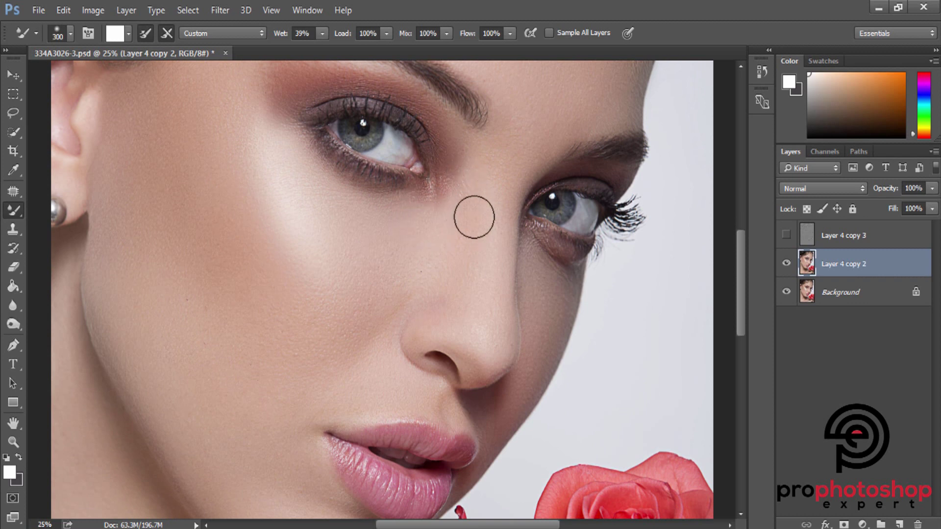
{"action": "scroll", "coordinate": [474, 268], "scroll_direction": "down", "scroll_amount": 2}
{"action": "key", "text": "bracketright"}
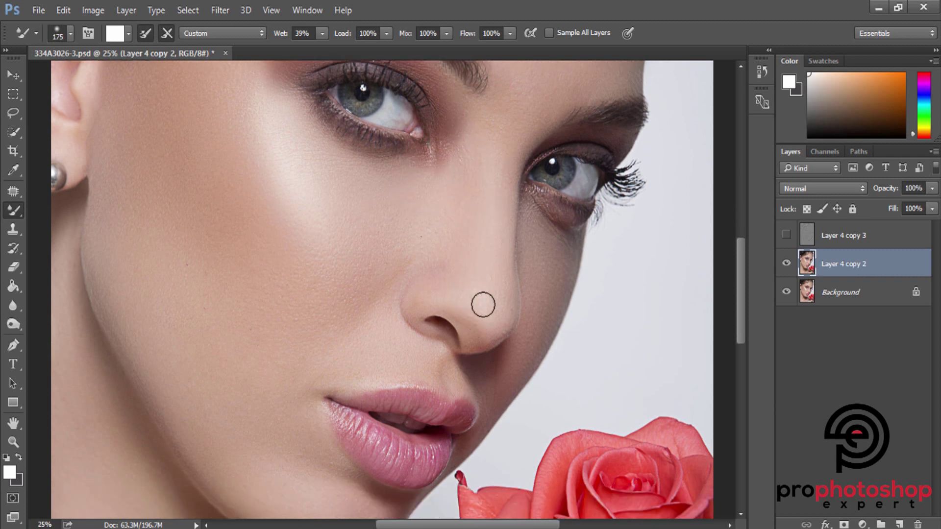
{"action": "key", "text": "ctrl+plus"}
{"action": "key", "text": "bracketleft"}
{"action": "key", "text": "bracketleft"}
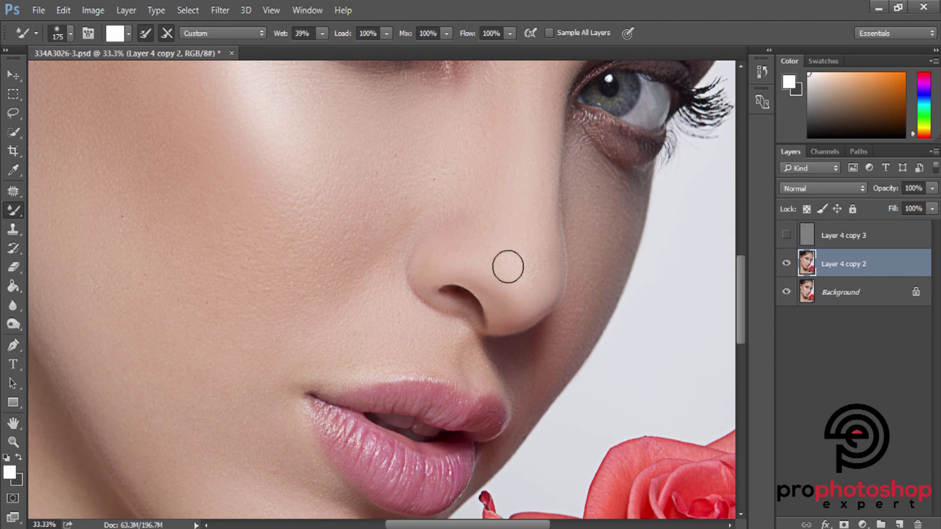
Step: Smooth the skin along the nostril edge with a smaller Mixer Brush
{"action": "scroll", "coordinate": [510, 265], "scroll_direction": "up", "scroll_amount": 2}
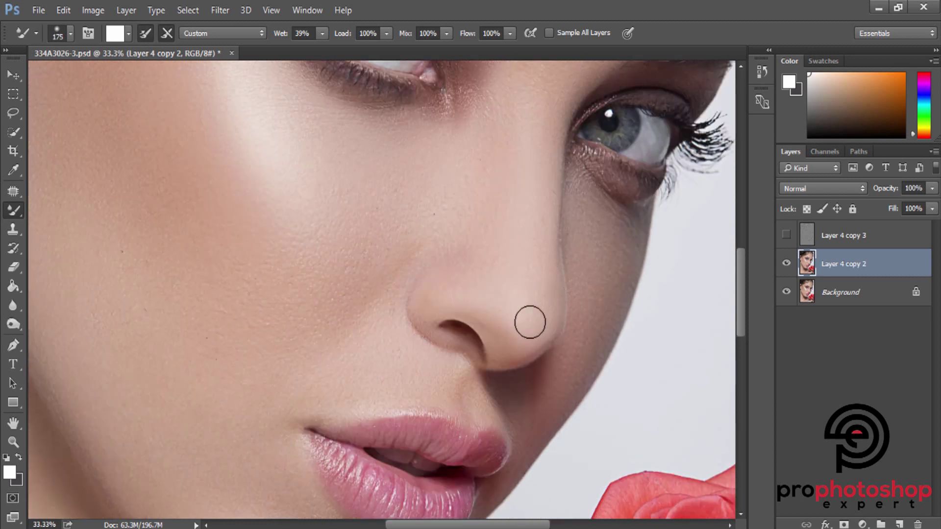
{"action": "scroll", "coordinate": [530, 322], "scroll_direction": "up", "scroll_amount": 2}
{"action": "key", "text": "bracketleft"}
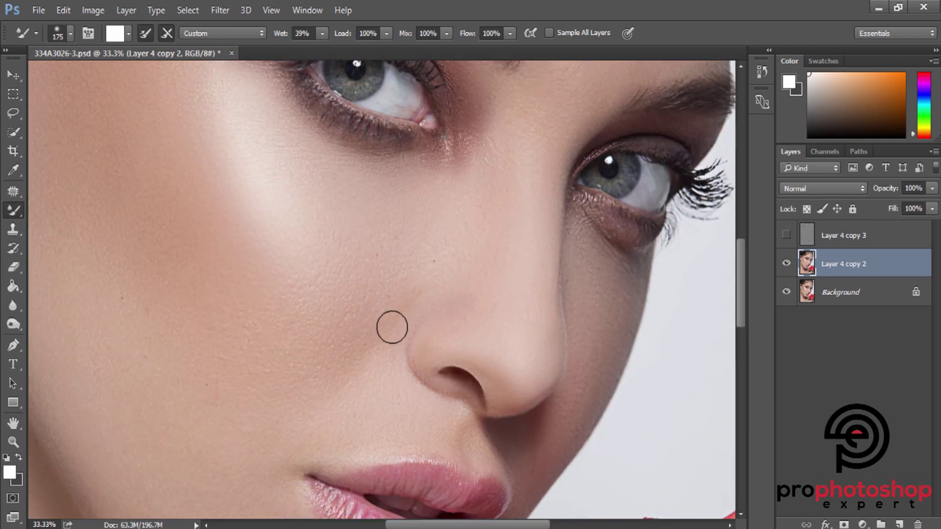
{"action": "scroll", "coordinate": [392, 328], "scroll_direction": "down", "scroll_amount": 2}
{"action": "key", "text": "bracketleft"}
{"action": "key", "text": "bracketleft"}
{"action": "key", "text": "bracketleft"}
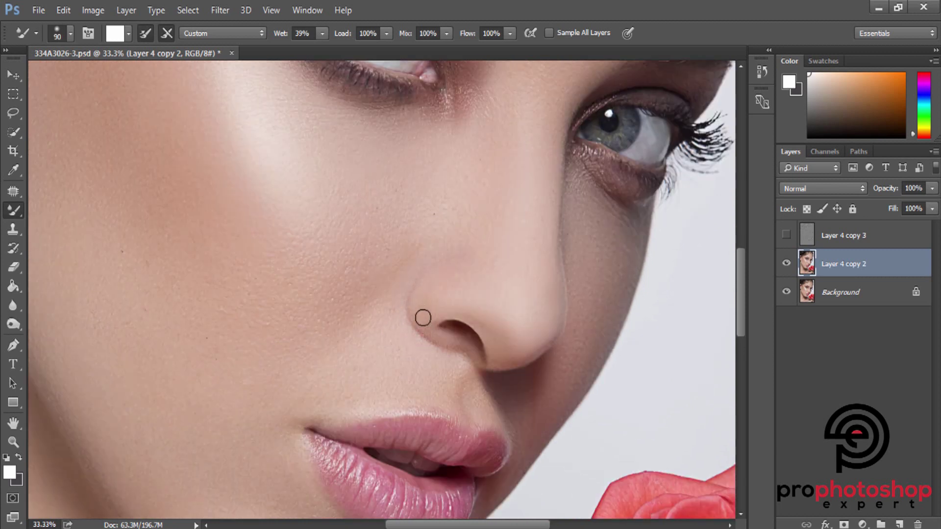
{"action": "scroll", "coordinate": [397, 359], "scroll_direction": "up", "scroll_amount": 1}
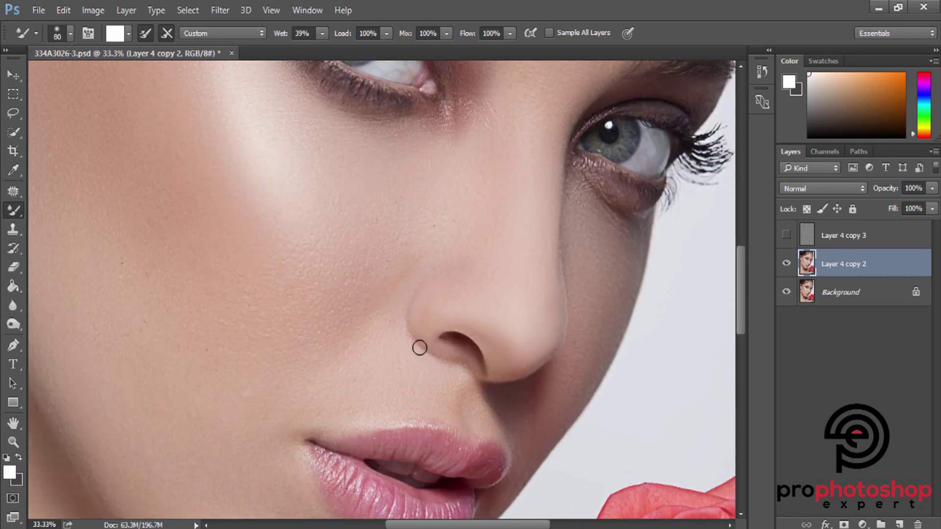
{"action": "scroll", "coordinate": [435, 378], "scroll_direction": "down", "scroll_amount": 3}
{"action": "key", "text": "bracketright"}
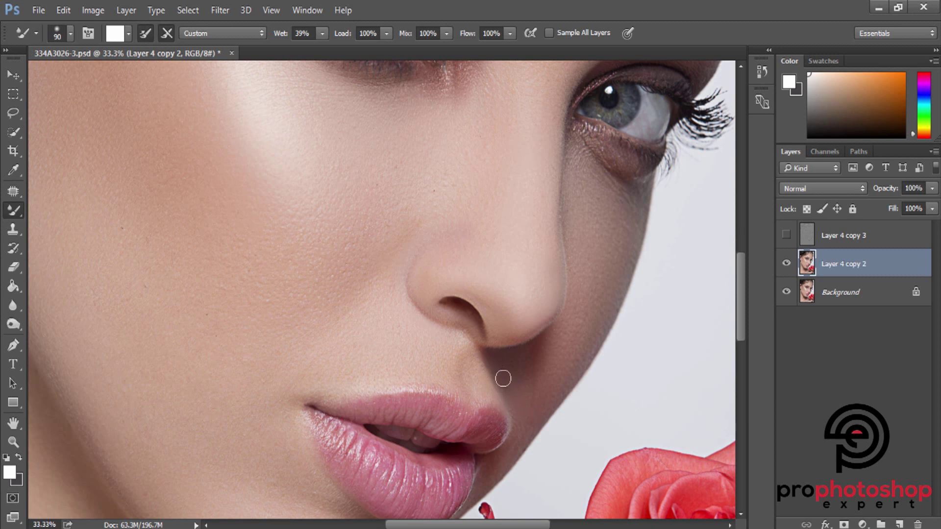
Step: Blend the upper lip and the skin above it, then return to the nostril edge
{"action": "scroll", "coordinate": [503, 378], "scroll_direction": "down", "scroll_amount": 4}
{"action": "key", "text": "bracketleft"}
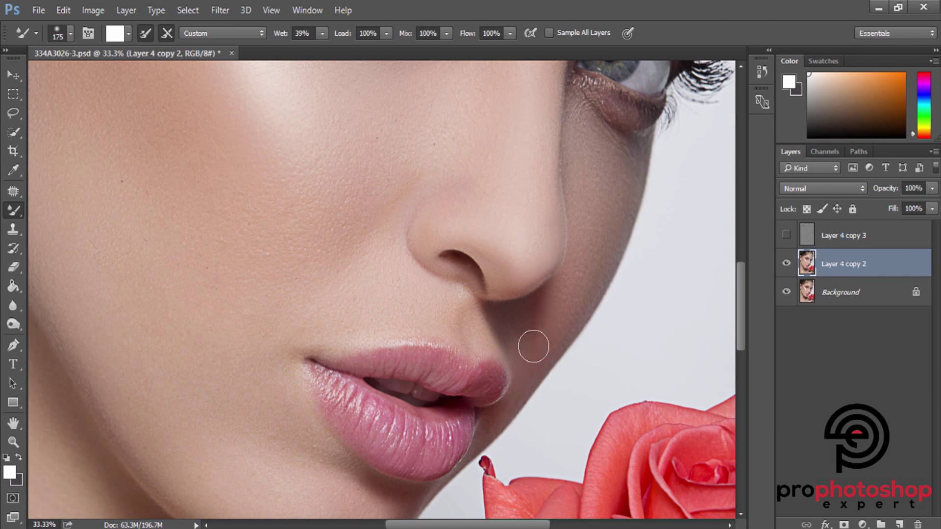
{"action": "scroll", "coordinate": [533, 347], "scroll_direction": "down", "scroll_amount": 4}
{"action": "key", "text": "bracketleft"}
{"action": "key", "text": "bracketleft"}
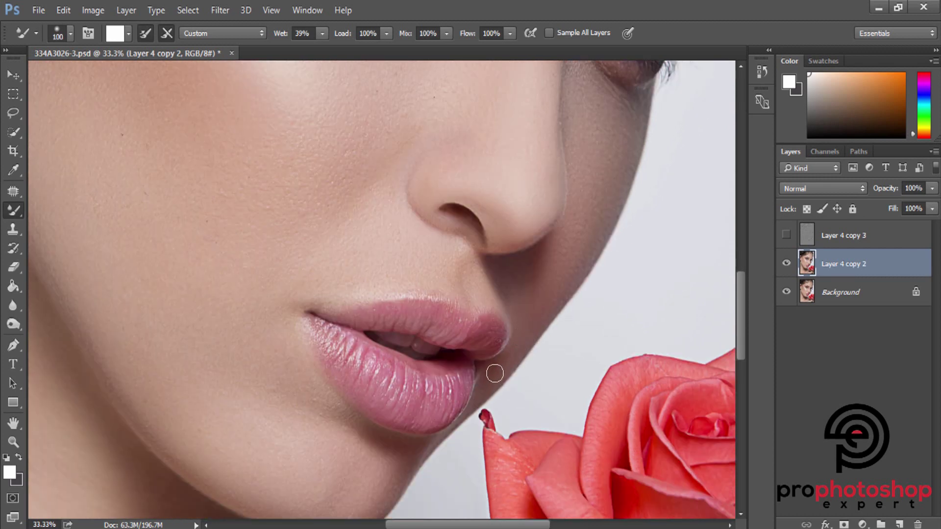
{"action": "scroll", "coordinate": [515, 347], "scroll_direction": "up", "scroll_amount": 4}
{"action": "scroll", "coordinate": [515, 320], "scroll_direction": "up", "scroll_amount": 4}
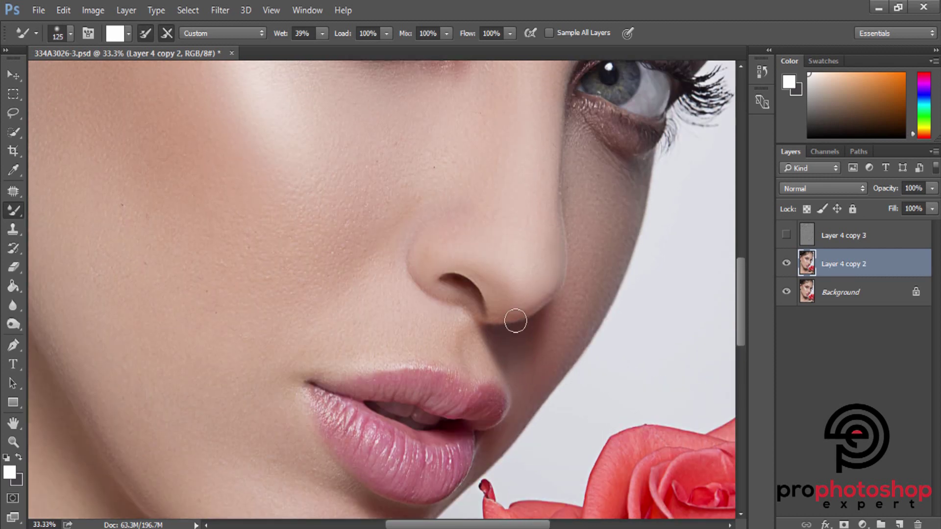
{"action": "key", "text": "ctrl+plus"}
{"action": "key", "text": "bracketleft"}
{"action": "scroll", "coordinate": [565, 321], "scroll_direction": "up", "scroll_amount": 2}
{"action": "key", "text": "bracketleft"}
{"action": "key", "text": "bracketleft"}
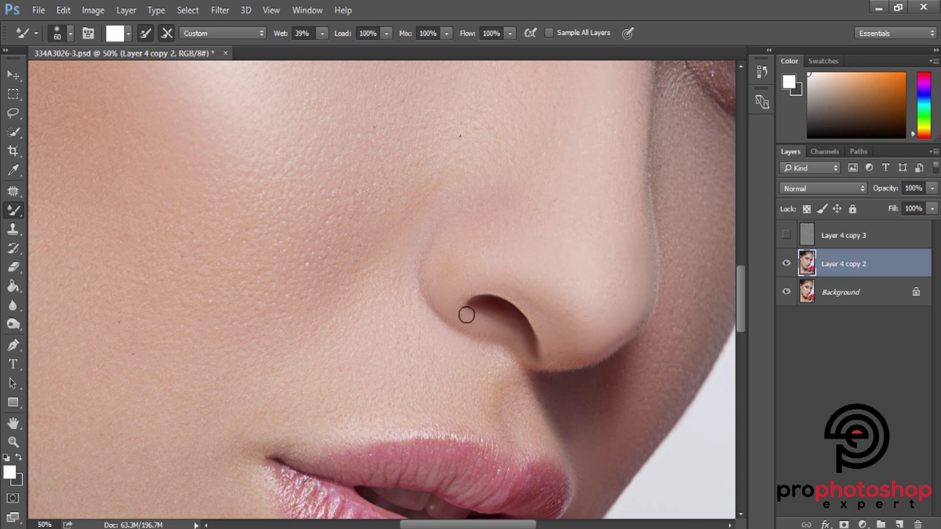
Step: Smooth the broad cheek skin with a progressively enlarged Mixer Brush
{"action": "scroll", "coordinate": [466, 315], "scroll_direction": "up", "scroll_amount": 1}
{"action": "key", "text": "bracketright"}
{"action": "scroll", "coordinate": [430, 308], "scroll_direction": "up", "scroll_amount": 1}
{"action": "key", "text": "bracketright"}
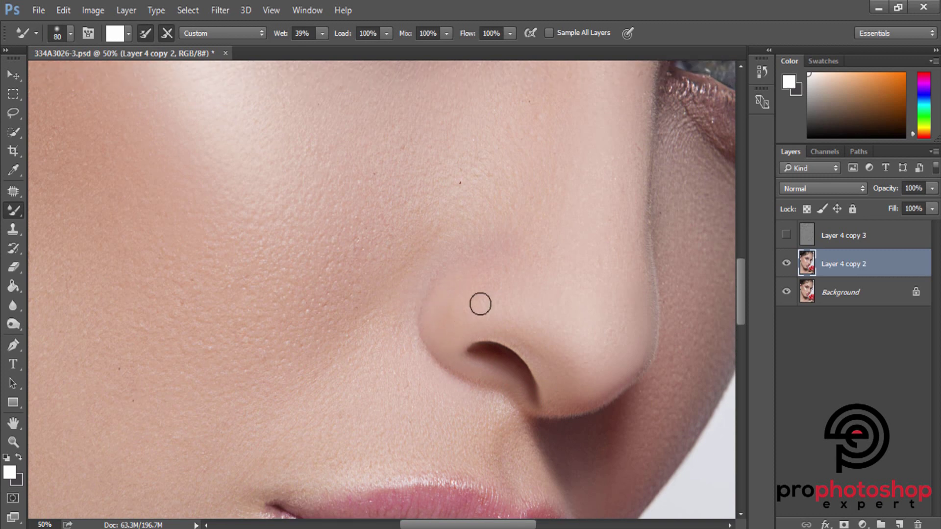
{"action": "scroll", "coordinate": [523, 322], "scroll_direction": "up", "scroll_amount": 2}
{"action": "key", "text": "bracketright"}
{"action": "key", "text": "bracketright"}
{"action": "key", "text": "bracketright"}
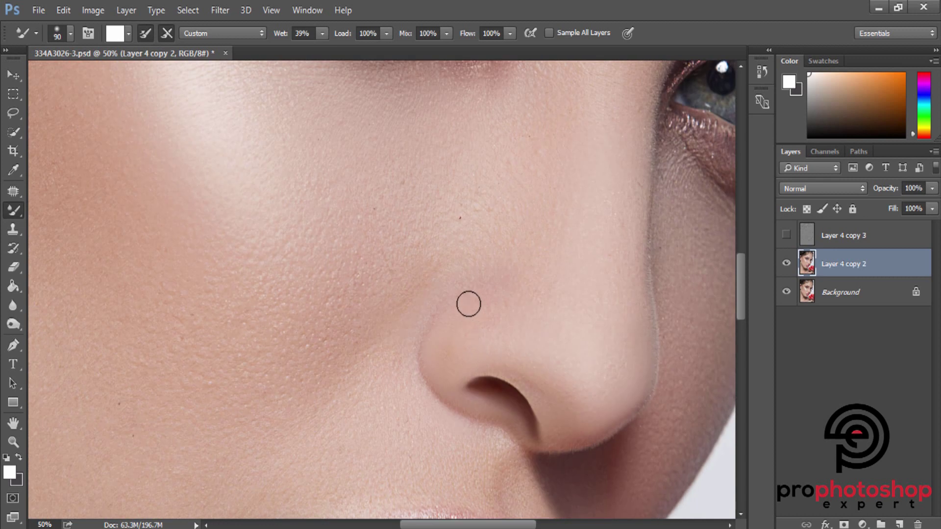
{"action": "key", "text": "bracketright"}
{"action": "key", "text": "bracketright"}
{"action": "key", "text": "bracketright"}
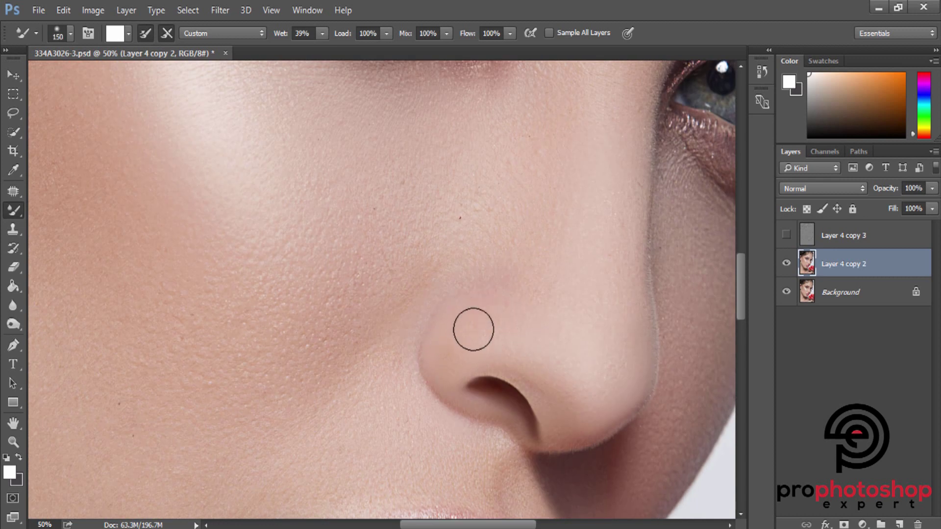
{"action": "key", "text": "ctrl+minus"}
{"action": "key", "text": "bracketright"}
{"action": "key", "text": "bracketright"}
{"action": "key", "text": "bracketright"}
{"action": "key", "text": "bracketright"}
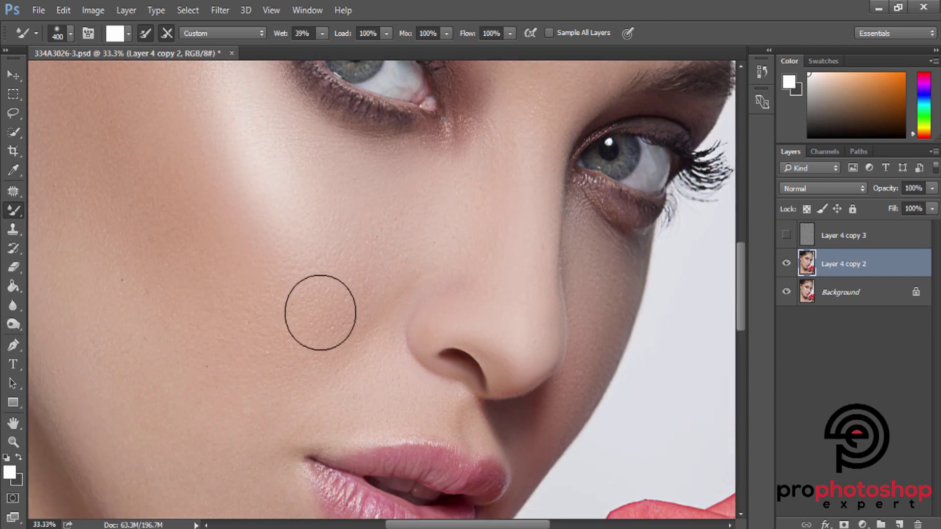
{"action": "key", "text": "bracketright"}
{"action": "scroll", "coordinate": [285, 272], "scroll_direction": "up", "scroll_amount": 2}
Step: Smooth the skin beside the nose with a smaller Mixer Brush
{"action": "key", "text": "bracketleft"}
{"action": "key", "text": "bracketleft"}
{"action": "key", "text": "bracketleft"}
{"action": "key", "text": "bracketleft"}
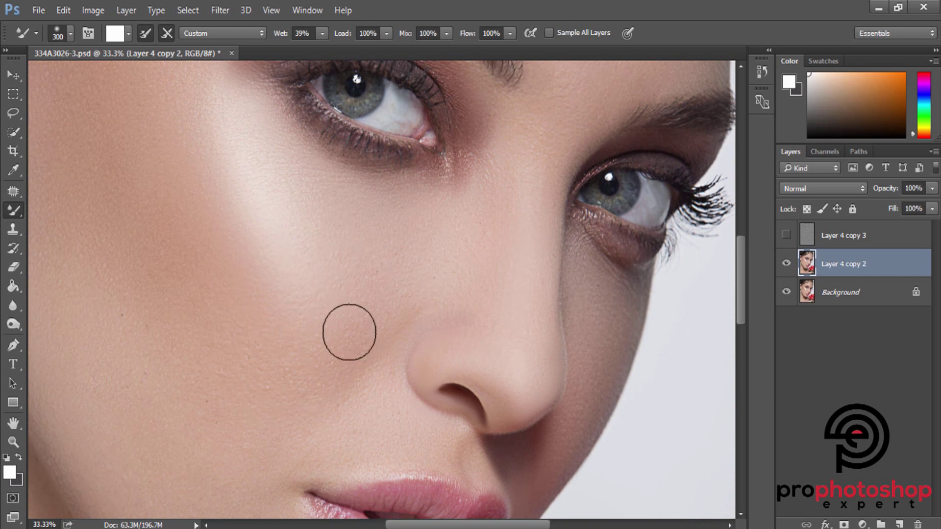
{"action": "scroll", "coordinate": [399, 276], "scroll_direction": "down", "scroll_amount": 2}
{"action": "key", "text": "bracketleft"}
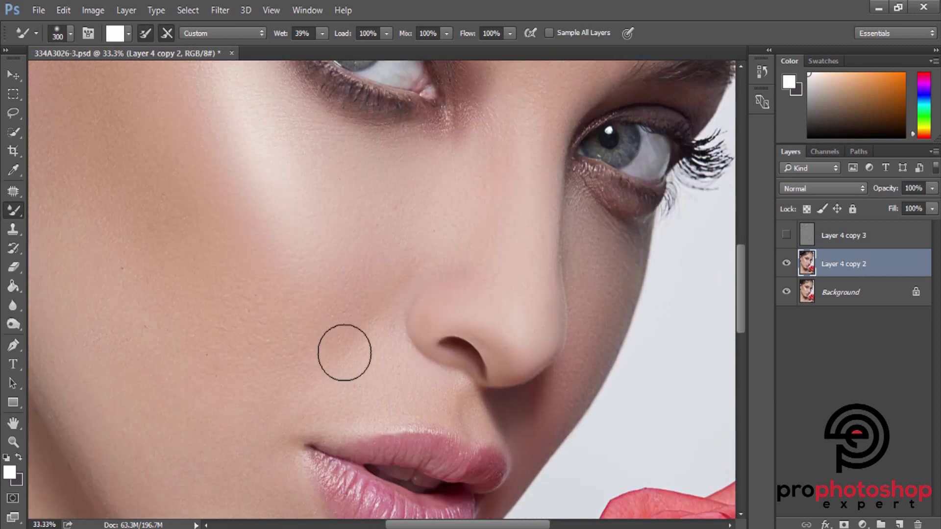
{"action": "key", "text": "bracketleft"}
{"action": "scroll", "coordinate": [381, 348], "scroll_direction": "down", "scroll_amount": 2}
{"action": "key", "text": "bracketleft"}
{"action": "key", "text": "bracketleft"}
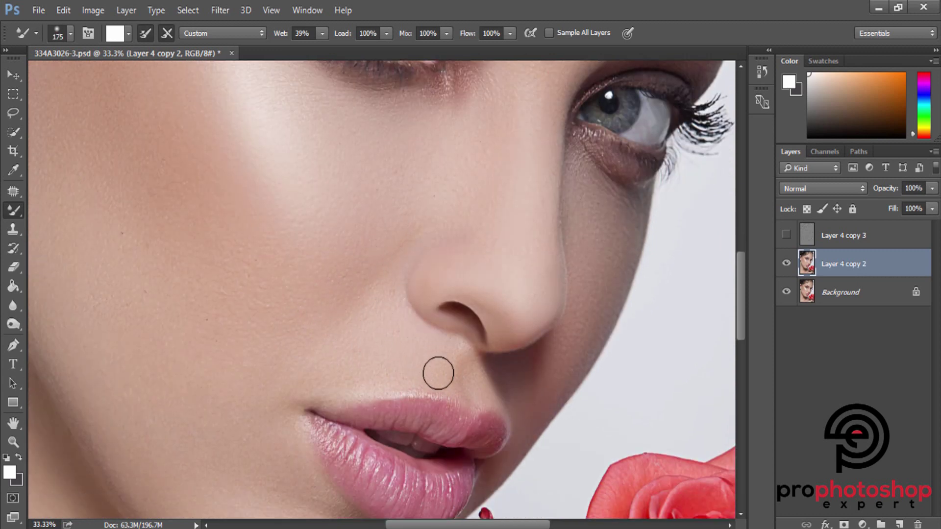
{"action": "scroll", "coordinate": [290, 377], "scroll_direction": "down", "scroll_amount": 4}
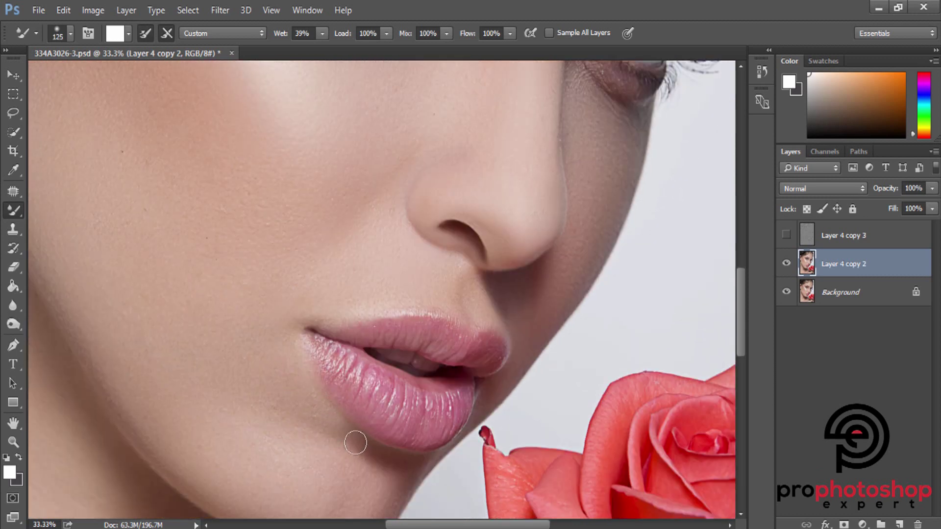
{"action": "scroll", "coordinate": [356, 441], "scroll_direction": "down", "scroll_amount": 2}
{"action": "scroll", "coordinate": [353, 438], "scroll_direction": "up", "scroll_amount": 1}
Step: Smooth the skin around the lips, chin, jawline and upper cheek
{"action": "key", "text": "bracketright"}
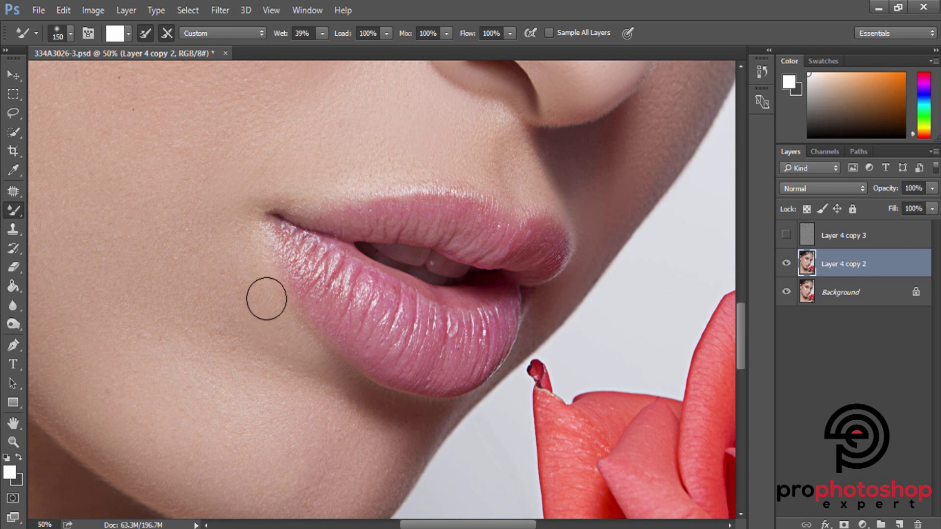
{"action": "key", "text": "bracketleft"}
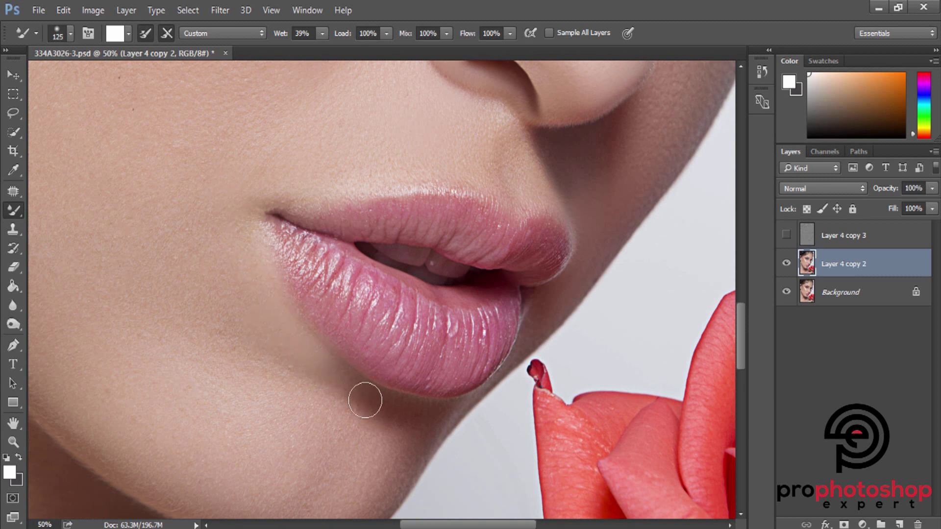
{"action": "key", "text": "bracketright"}
{"action": "key", "text": "bracketright"}
{"action": "key", "text": "bracketright"}
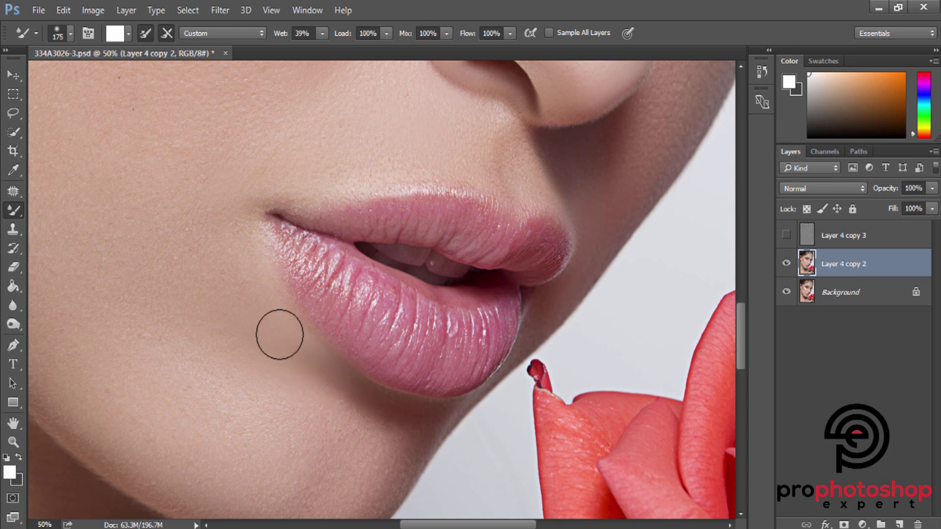
{"action": "key", "text": "bracketright"}
{"action": "key", "text": "bracketright"}
{"action": "key", "text": "bracketright"}
{"action": "key", "text": "ctrl+minus"}
{"action": "key", "text": "bracketright"}
{"action": "key", "text": "bracketright"}
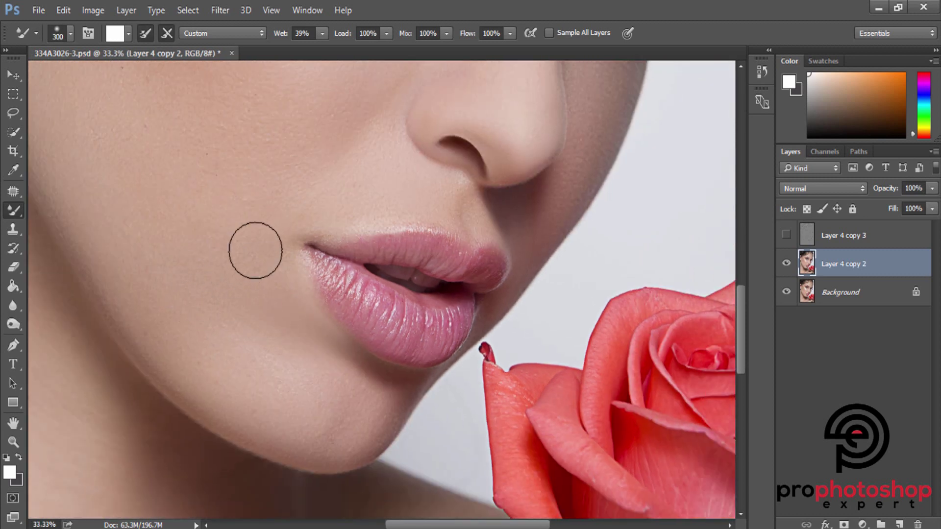
{"action": "key", "text": "ctrl+minus"}
{"action": "key", "text": "bracketleft"}
{"action": "key", "text": "bracketleft"}
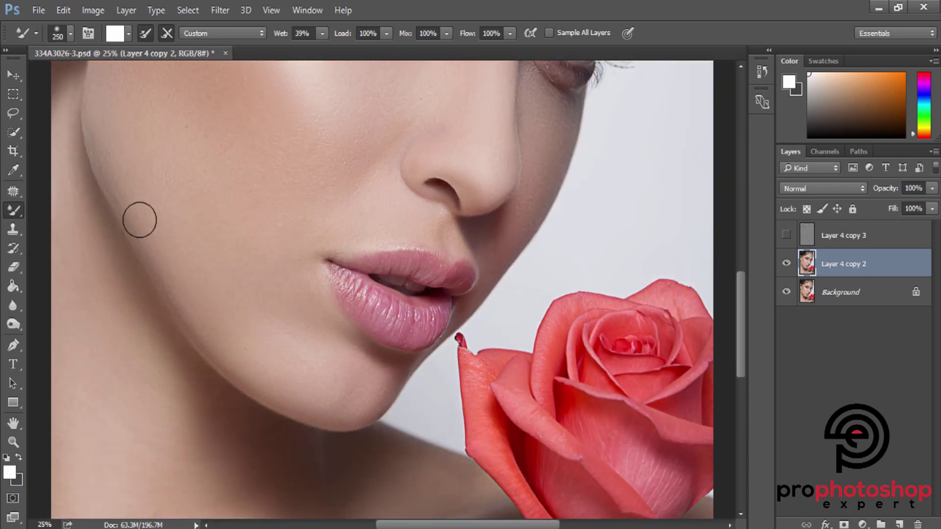
{"action": "key", "text": "bracketleft"}
{"action": "scroll", "coordinate": [117, 177], "scroll_direction": "up", "scroll_amount": 2}
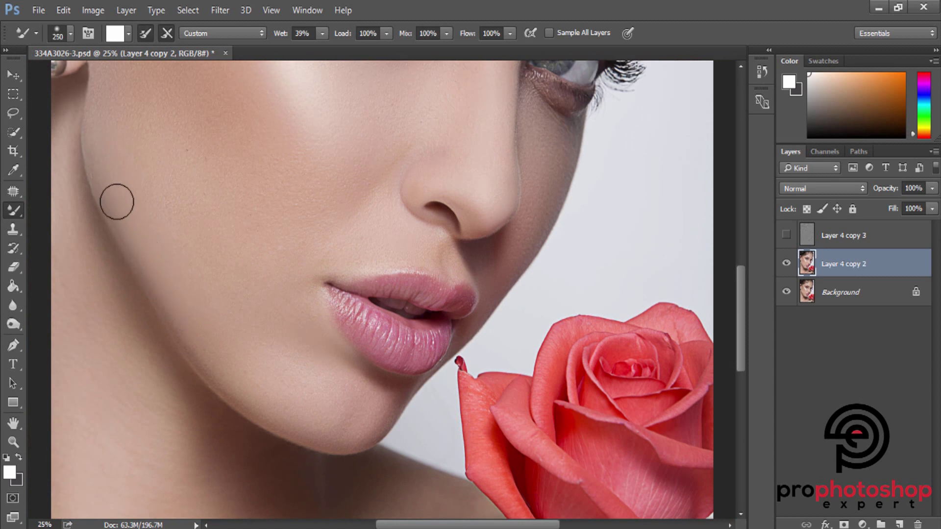
{"action": "key", "text": "bracketright"}
{"action": "key", "text": "bracketright"}
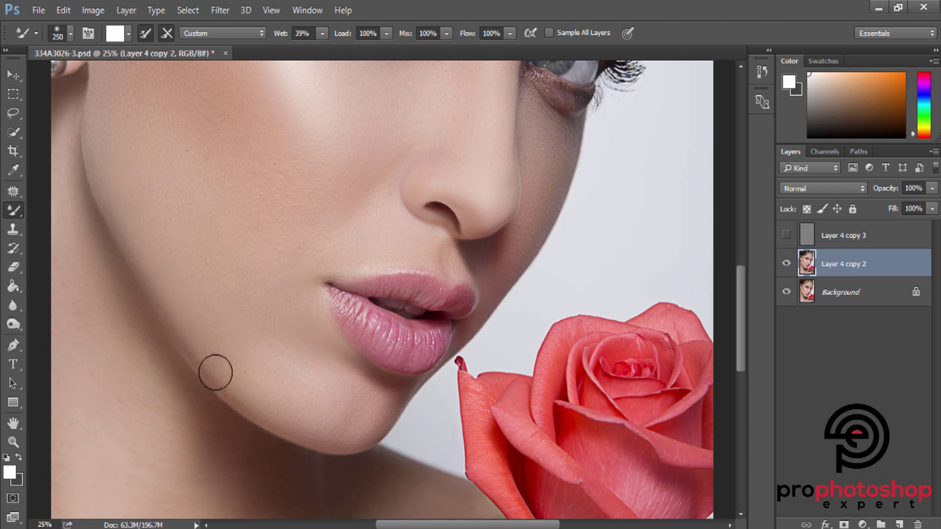
Step: Smooth the cheek near the ear and the temple skin
{"action": "scroll", "coordinate": [196, 333], "scroll_direction": "up", "scroll_amount": 3}
{"action": "key", "text": "bracketright"}
{"action": "key", "text": "bracketright"}
{"action": "scroll", "coordinate": [167, 265], "scroll_direction": "up", "scroll_amount": 2}
{"action": "scroll", "coordinate": [142, 206], "scroll_direction": "up", "scroll_amount": 1}
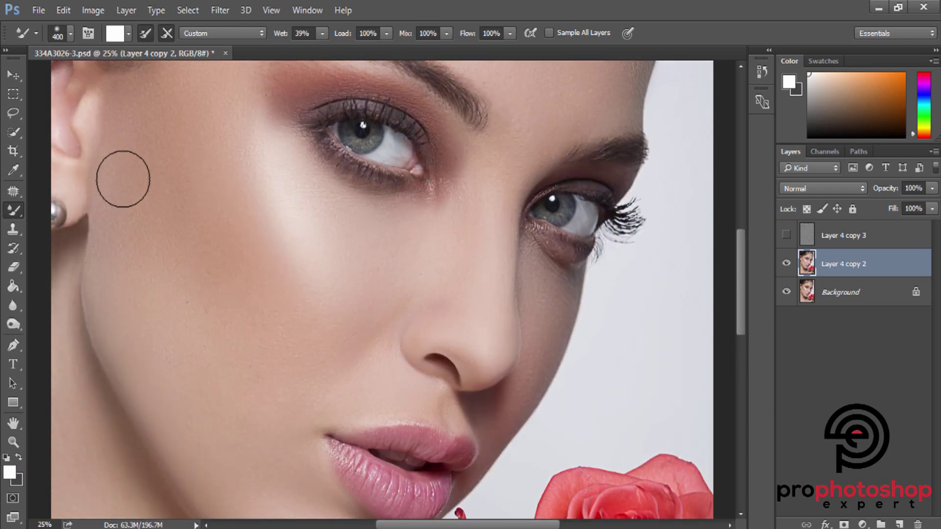
{"action": "key", "text": "bracketright"}
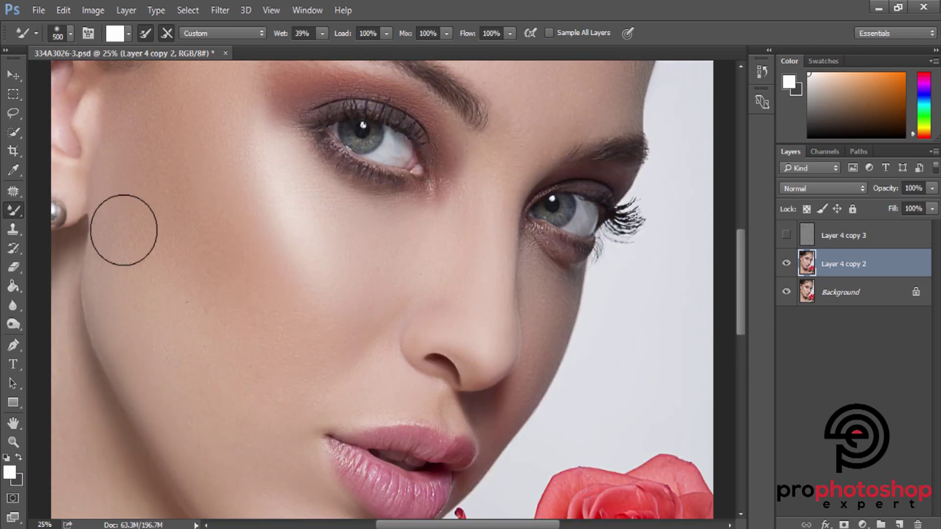
{"action": "scroll", "coordinate": [130, 191], "scroll_direction": "up", "scroll_amount": 2}
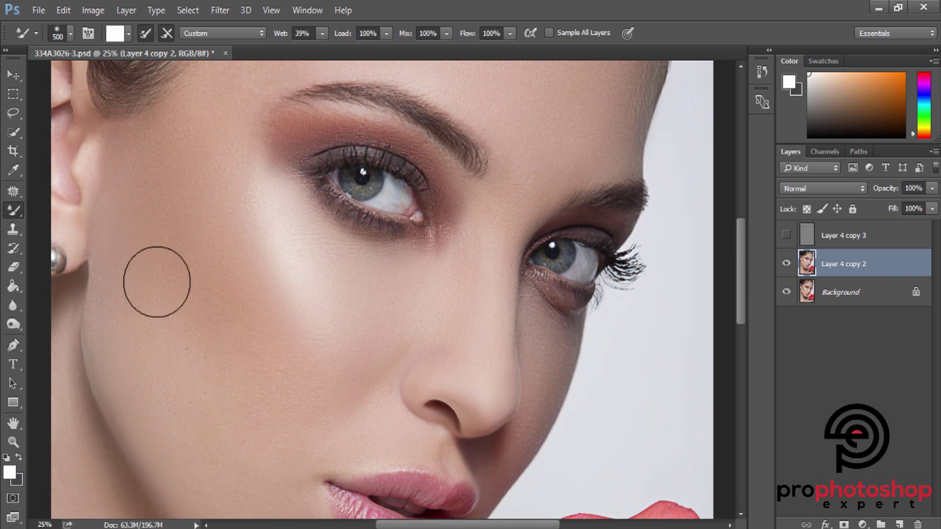
{"action": "scroll", "coordinate": [166, 178], "scroll_direction": "up", "scroll_amount": 2}
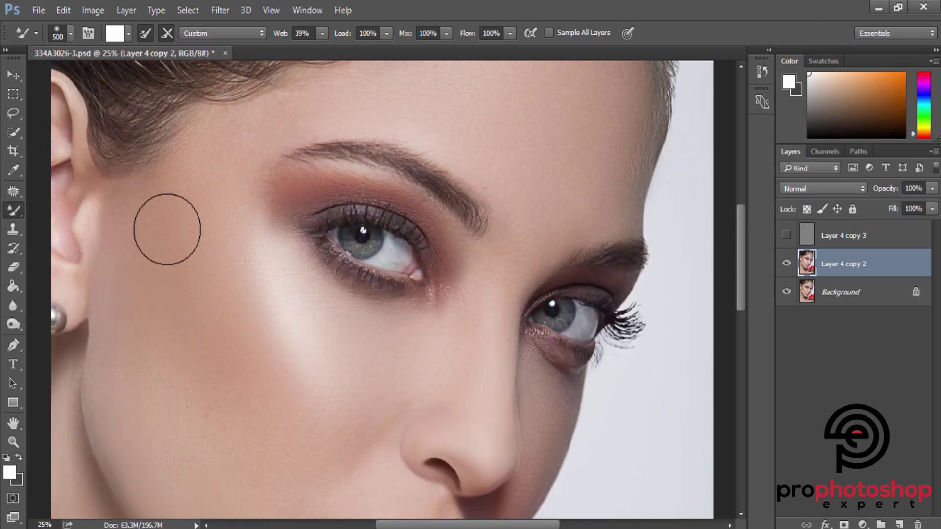
{"action": "key", "text": "bracketleft"}
{"action": "key", "text": "bracketleft"}
{"action": "scroll", "coordinate": [188, 216], "scroll_direction": "up", "scroll_amount": 2}
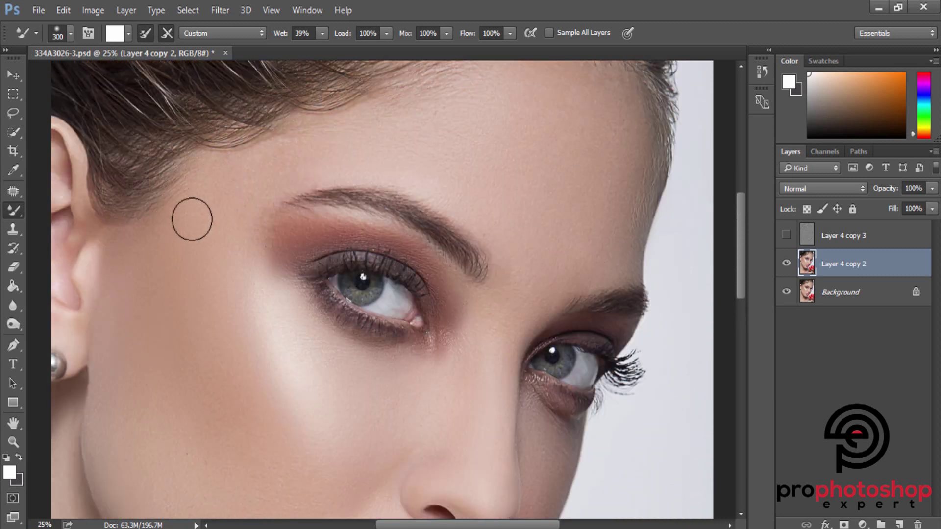
{"action": "key", "text": "bracketleft"}
{"action": "key", "text": "bracketright"}
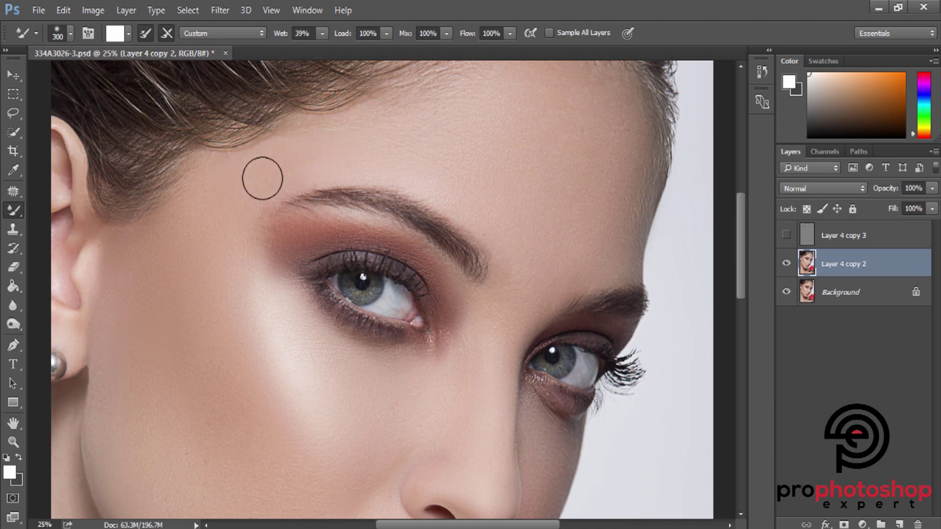
{"action": "key", "text": "bracketright"}
{"action": "scroll", "coordinate": [181, 252], "scroll_direction": "up", "scroll_amount": 2}
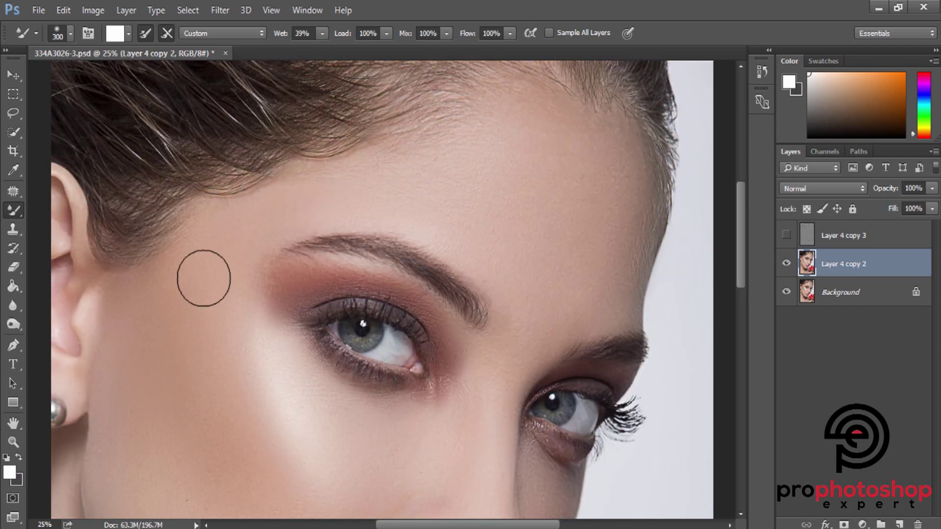
{"action": "key", "text": "bracketleft"}
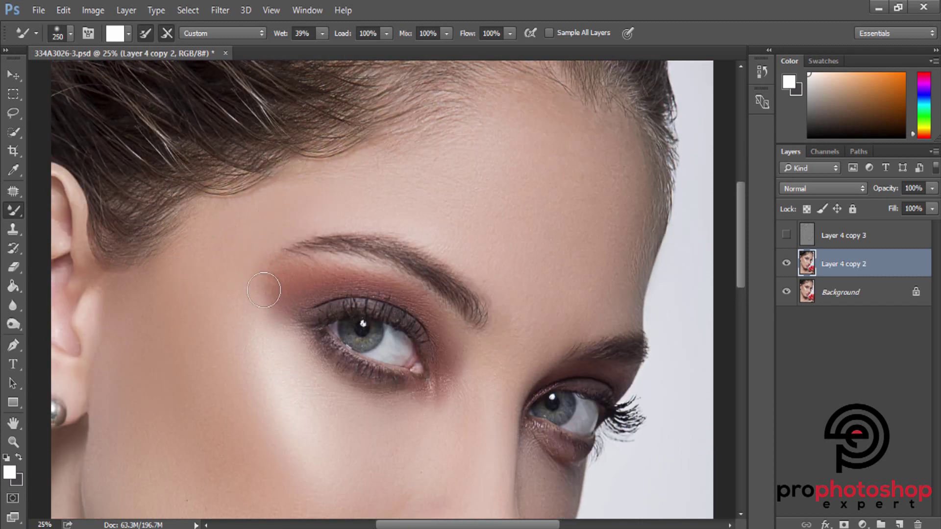
{"action": "scroll", "coordinate": [280, 272], "scroll_direction": "up", "scroll_amount": 2}
{"action": "key", "text": "bracketright"}
{"action": "key", "text": "bracketright"}
Step: Blend the forehead skin with broad Mixer Brush strokes
{"action": "mouse_move", "coordinate": [441, 269]}
{"action": "left_mouse_down"}
{"action": "mouse_move", "coordinate": [453, 272]}
{"action": "mouse_move", "coordinate": [429, 210]}
{"action": "left_mouse_up"}
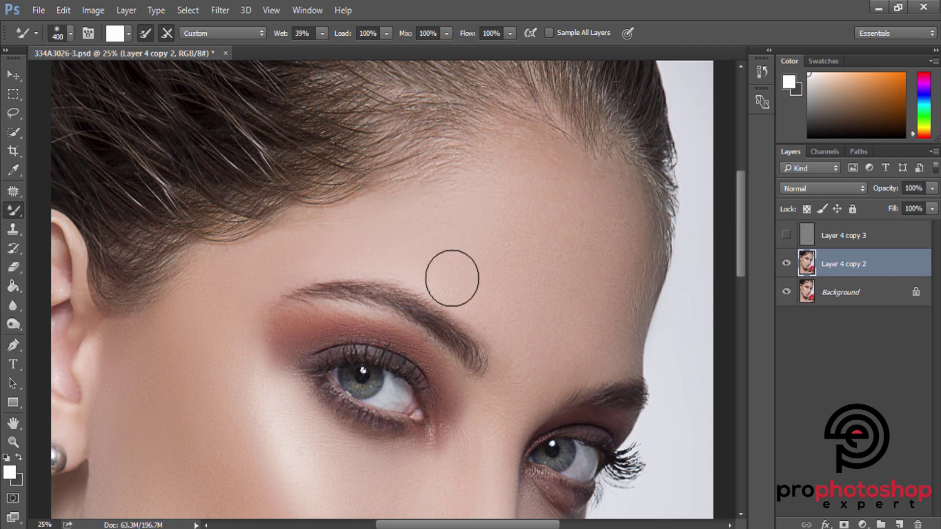
{"action": "key", "text": "bracketright"}
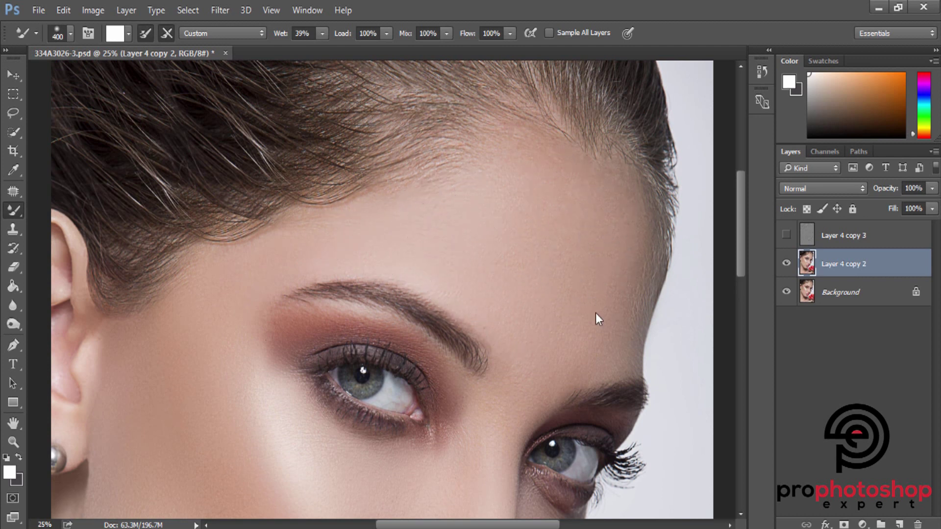
{"action": "left_click_drag", "start_coordinate": [531, 199], "coordinate": [553, 324]}
{"action": "scroll", "coordinate": [553, 323], "scroll_direction": "down", "scroll_amount": 1}
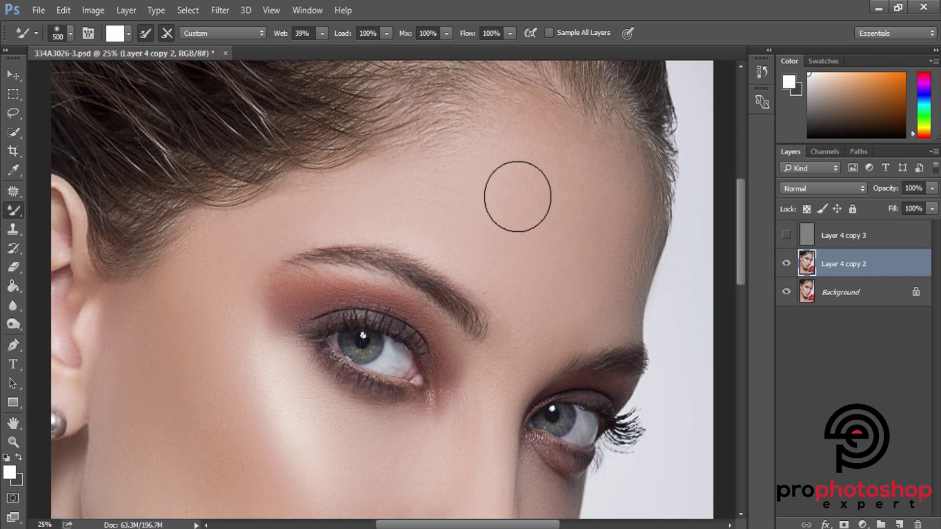
{"action": "key", "text": "bracketleft"}
{"action": "scroll", "coordinate": [608, 181], "scroll_direction": "down", "scroll_amount": 1}
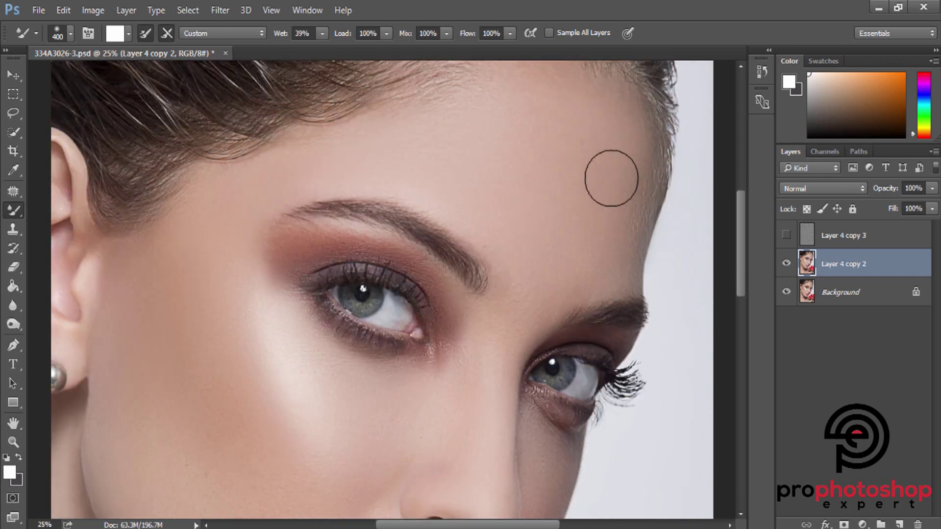
{"action": "scroll", "coordinate": [510, 268], "scroll_direction": "up", "scroll_amount": 1}
{"action": "key", "text": "bracketright"}
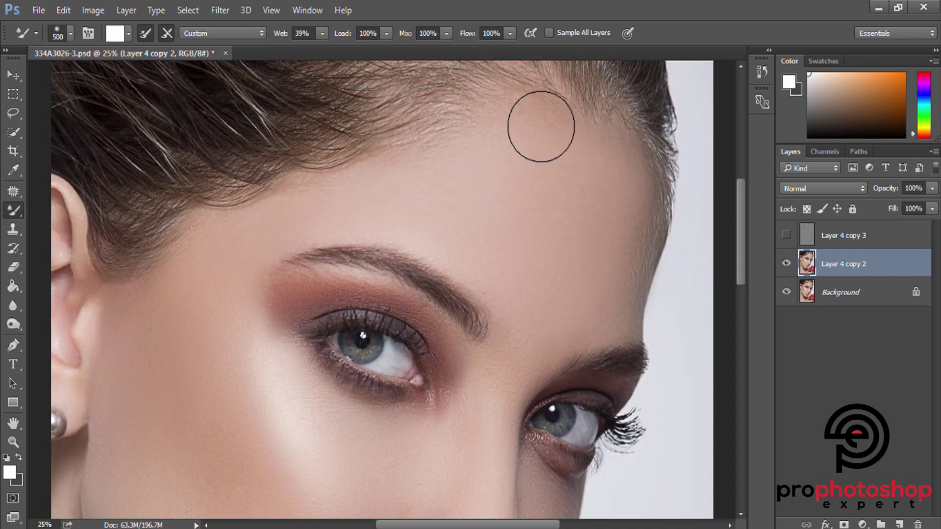
Step: Smooth the brow area, nose bridge and skin between the eyes
{"action": "scroll", "coordinate": [549, 162], "scroll_direction": "down", "scroll_amount": 1}
{"action": "key", "text": "bracketleft"}
{"action": "scroll", "coordinate": [521, 211], "scroll_direction": "down", "scroll_amount": 1}
{"action": "scroll", "coordinate": [544, 154], "scroll_direction": "down", "scroll_amount": 1}
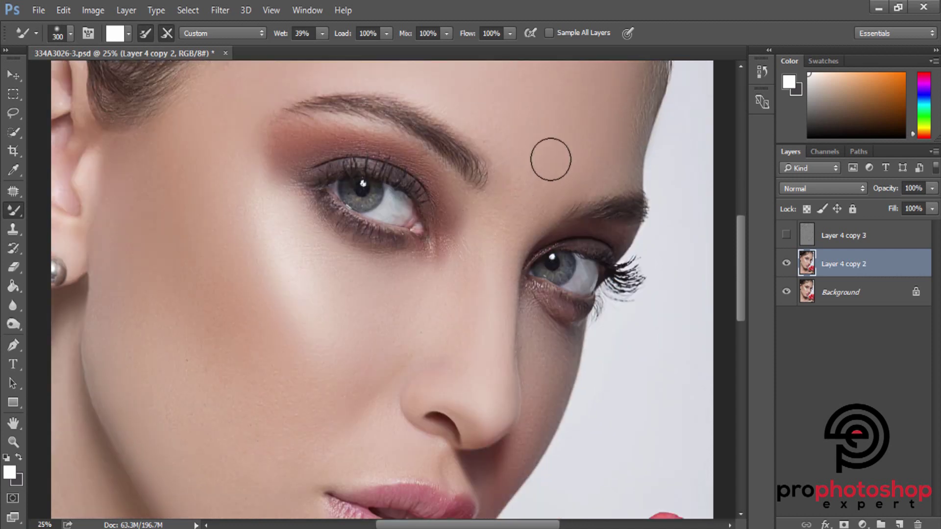
{"action": "key", "text": "bracketleft"}
{"action": "key", "text": "bracketleft"}
{"action": "key", "text": "bracketleft"}
{"action": "key", "text": "bracketleft"}
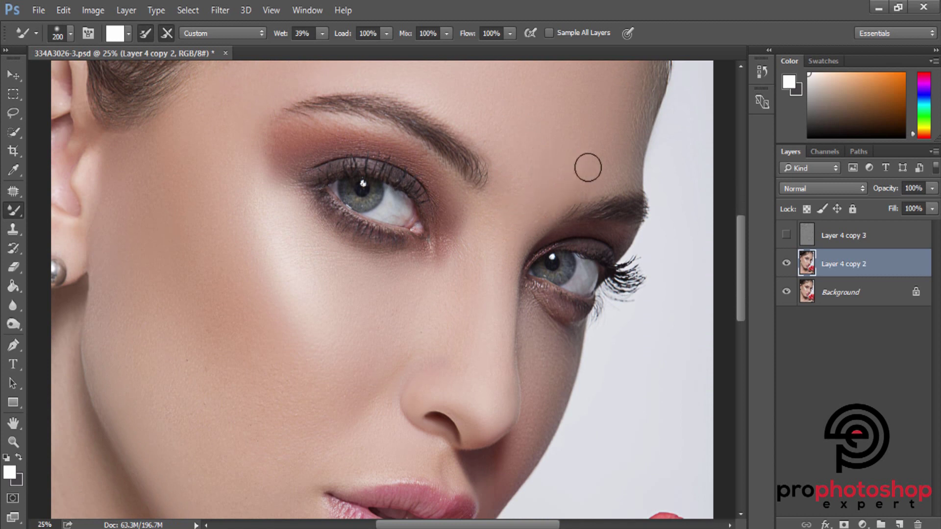
{"action": "scroll", "coordinate": [588, 177], "scroll_direction": "down", "scroll_amount": 1}
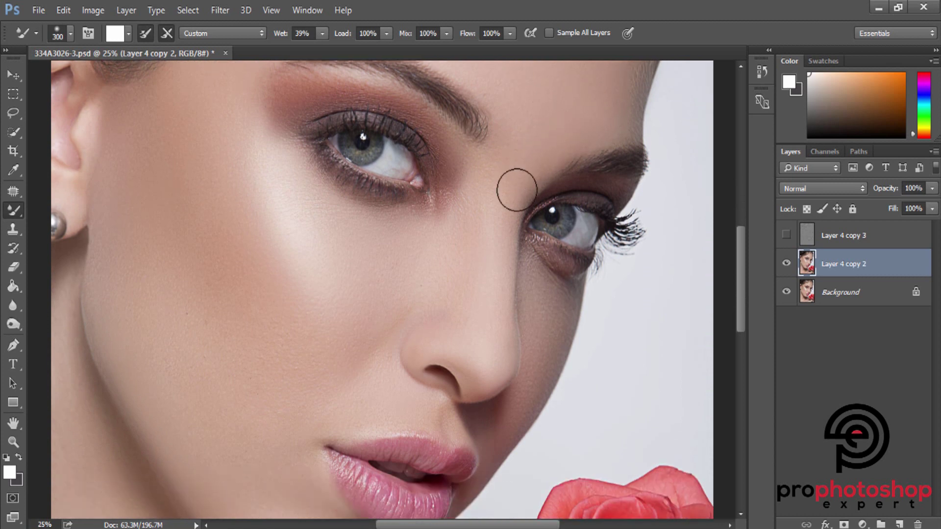
{"action": "key", "text": "bracketleft"}
{"action": "key", "text": "bracketleft"}
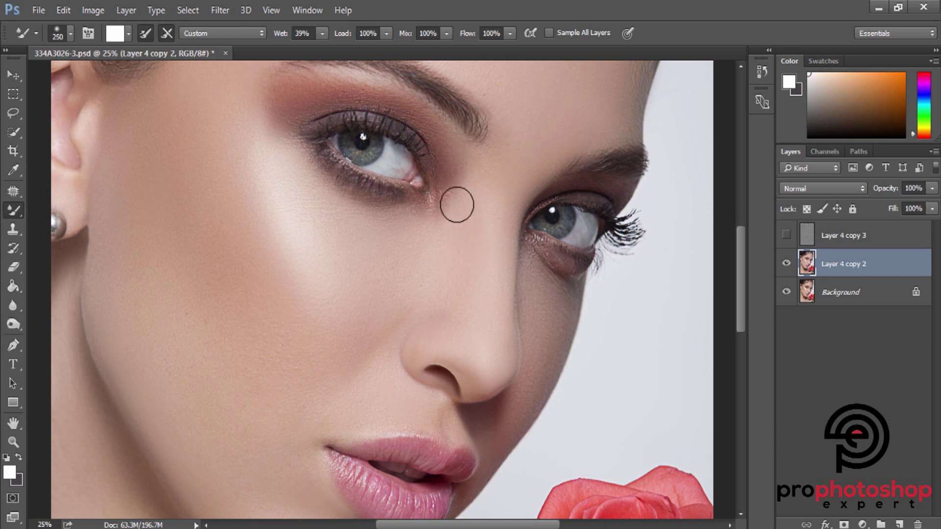
{"action": "key", "text": "bracketright"}
{"action": "key", "text": "bracketright"}
{"action": "key", "text": "bracketright"}
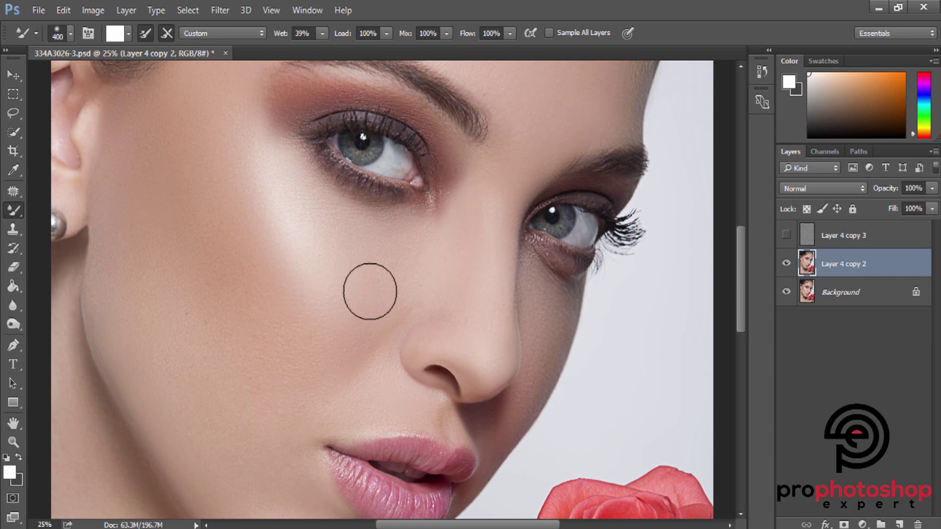
{"action": "scroll", "coordinate": [378, 300], "scroll_direction": "down", "scroll_amount": 1}
Step: Smooth the cheek and the skin under the eyes with a smaller brush
{"action": "key", "text": "ctrl+minus"}
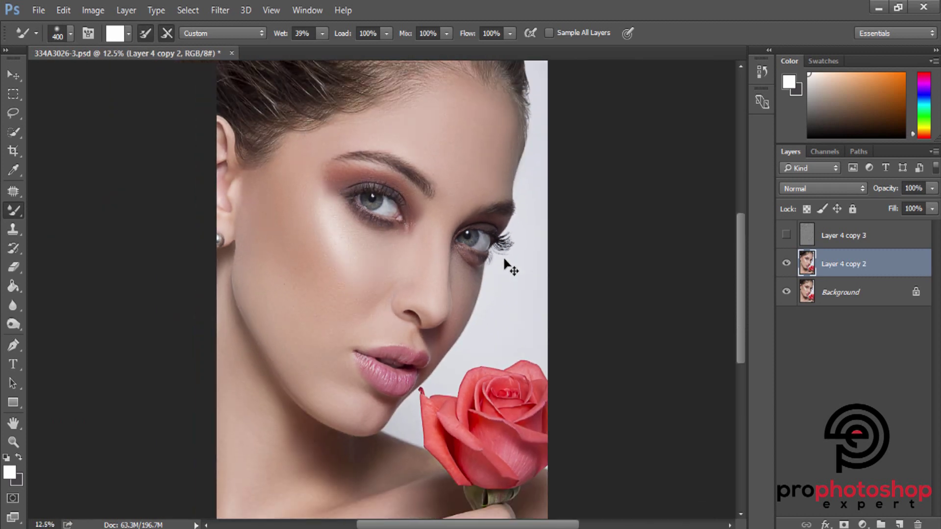
{"action": "key", "text": "ctrl+plus"}
{"action": "key", "text": "ctrl+plus"}
{"action": "key", "text": "bracketright"}
{"action": "key", "text": "bracketright"}
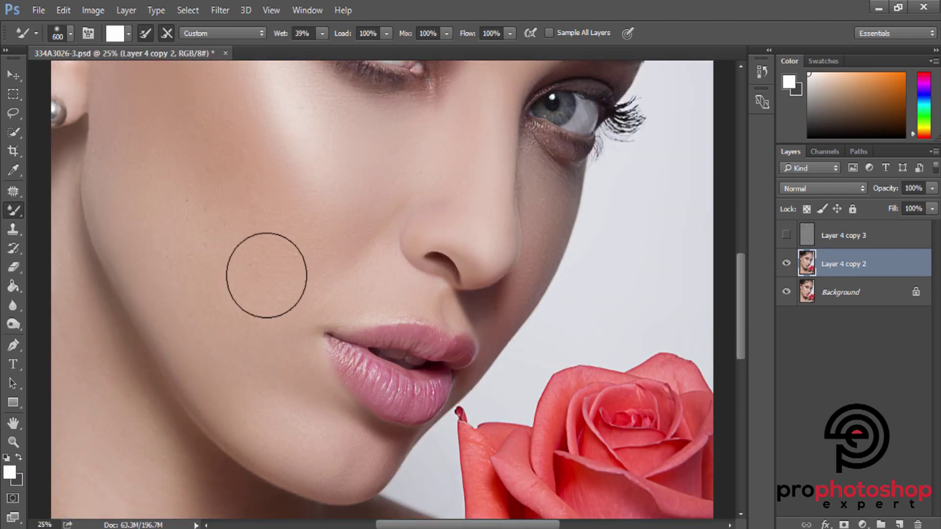
{"action": "key", "text": "bracketleft"}
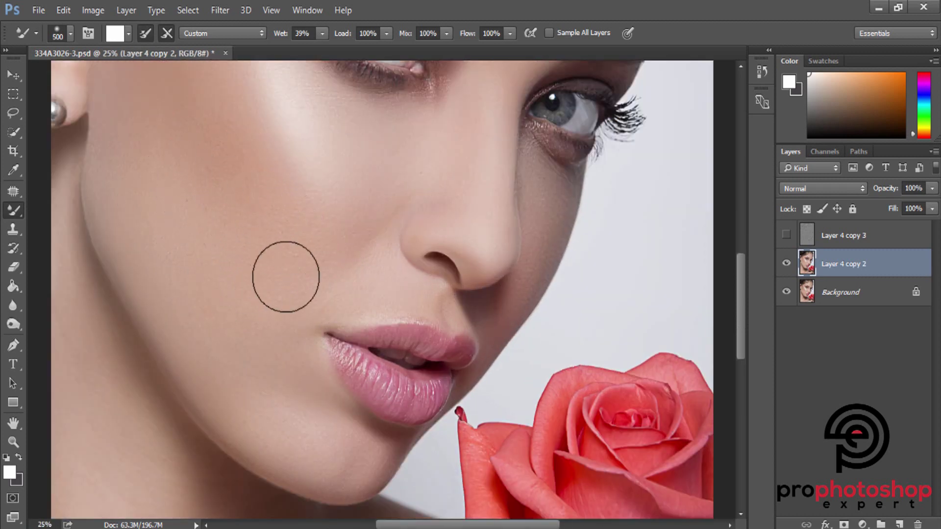
{"action": "key", "text": "bracketleft"}
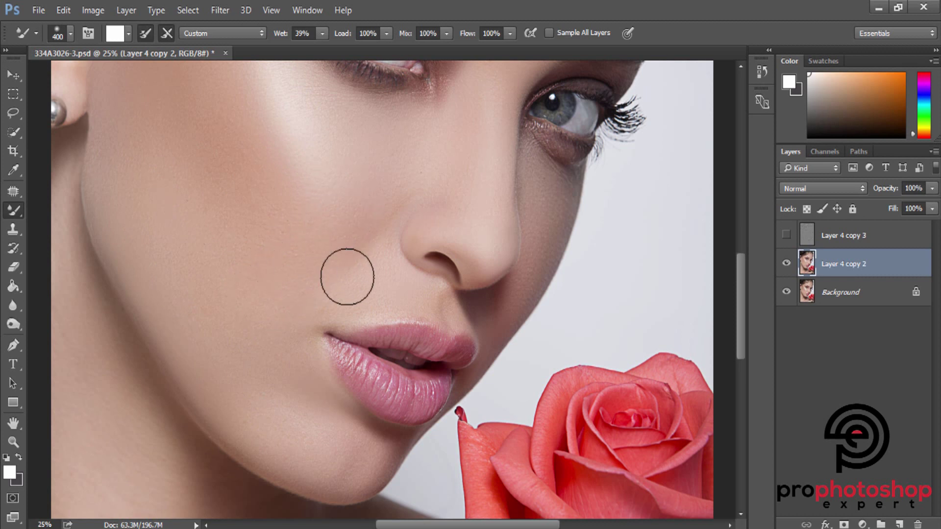
{"action": "key", "text": "bracketleft"}
{"action": "key", "text": "bracketleft"}
{"action": "scroll", "coordinate": [387, 248], "scroll_direction": "down", "scroll_amount": 2}
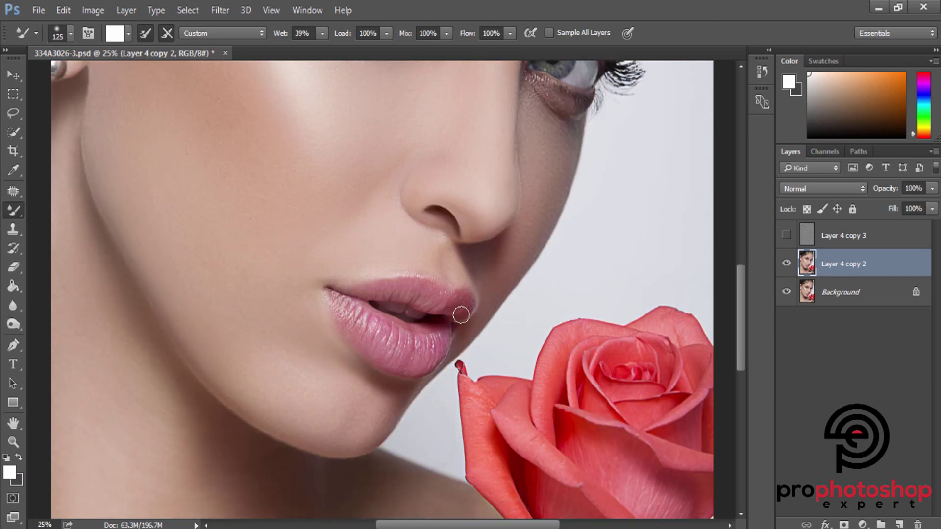
{"action": "key", "text": "bracketleft"}
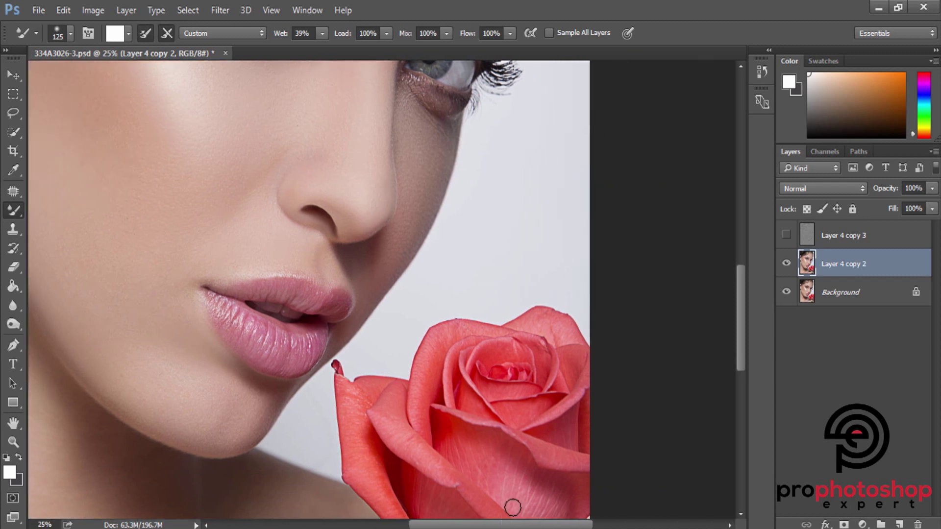
{"action": "scroll", "coordinate": [523, 325], "scroll_direction": "up", "scroll_amount": 2}
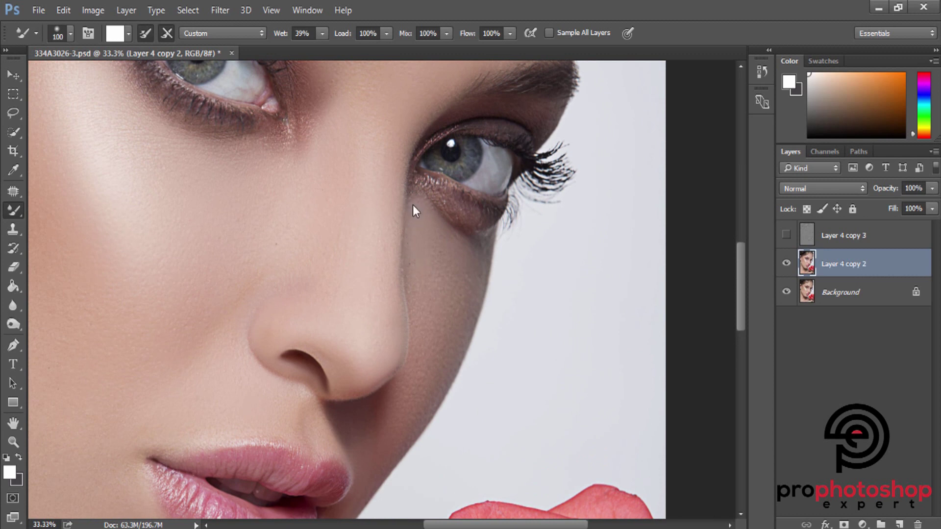
{"action": "scroll", "coordinate": [413, 211], "scroll_direction": "down", "scroll_amount": 2}
Step: Smooth the forehead skin up to the hairline
{"action": "key", "text": "bracketright"}
{"action": "key", "text": "bracketright"}
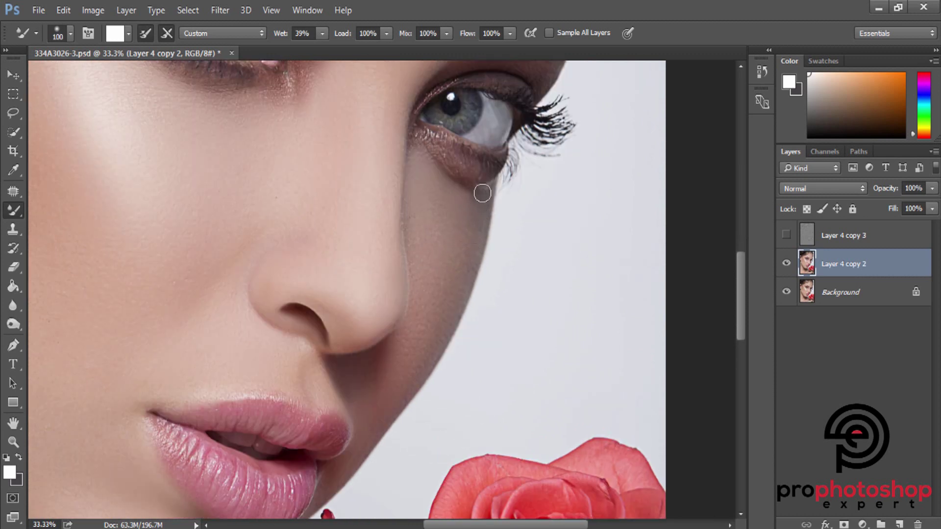
{"action": "scroll", "coordinate": [462, 199], "scroll_direction": "up", "scroll_amount": 2}
{"action": "key", "text": "bracketright"}
{"action": "scroll", "coordinate": [491, 176], "scroll_direction": "up", "scroll_amount": 5}
{"action": "scroll", "coordinate": [490, 183], "scroll_direction": "up", "scroll_amount": 1}
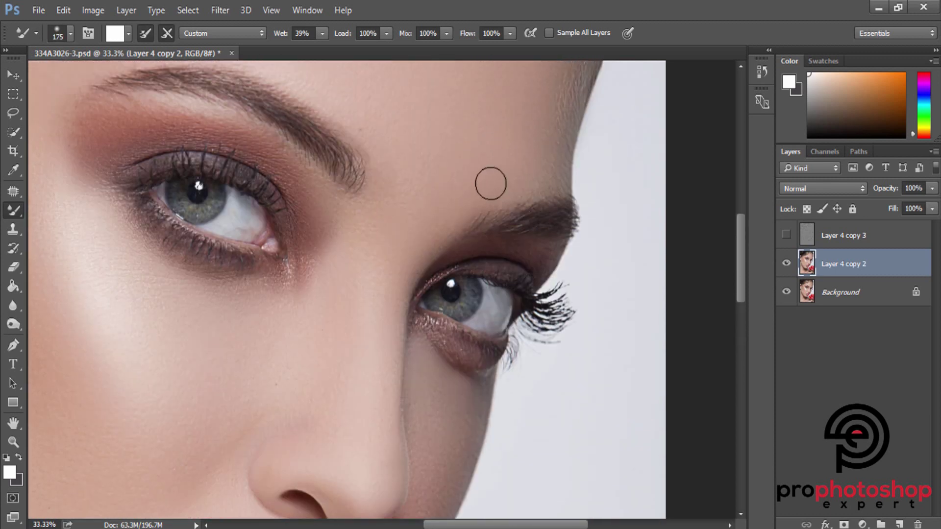
{"action": "scroll", "coordinate": [544, 166], "scroll_direction": "up", "scroll_amount": 3}
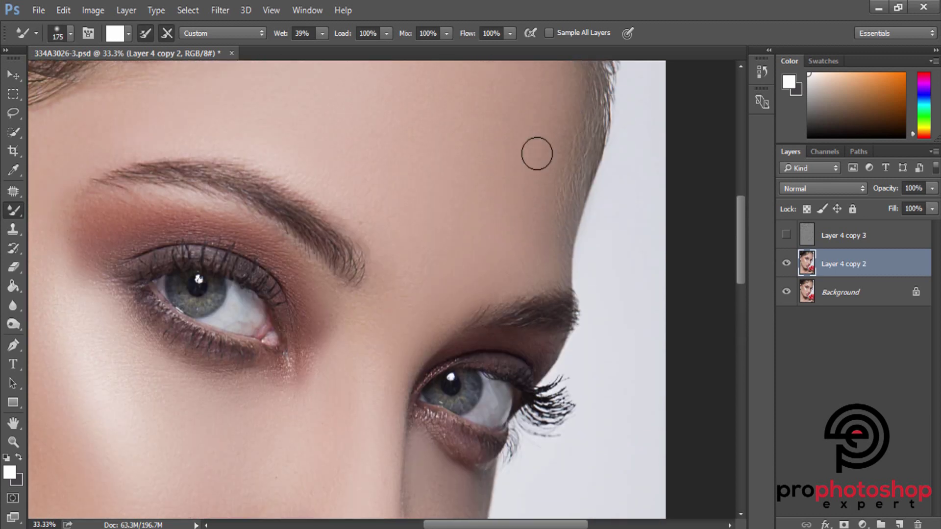
{"action": "key", "text": "bracketright"}
{"action": "key", "text": "bracketright"}
{"action": "key", "text": "bracketright"}
{"action": "scroll", "coordinate": [559, 205], "scroll_direction": "up", "scroll_amount": 2}
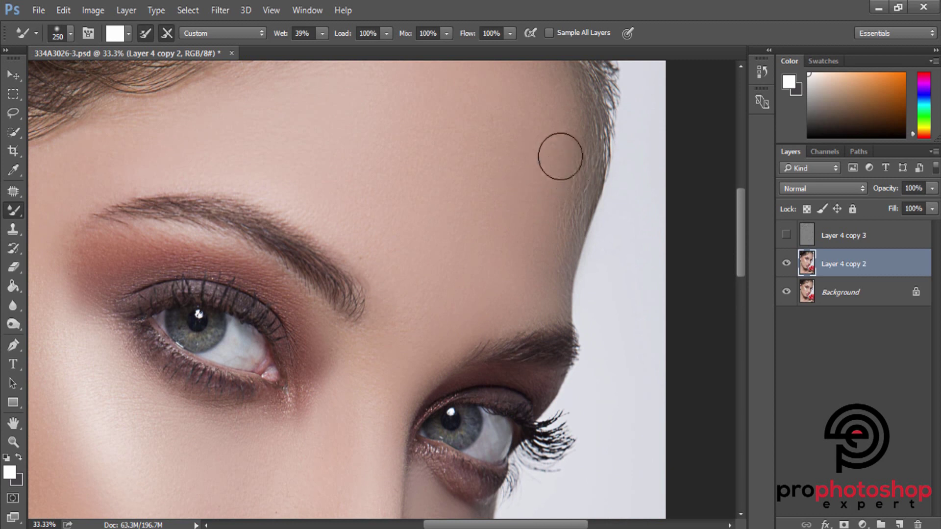
{"action": "key", "text": "bracketleft"}
{"action": "key", "text": "bracketleft"}
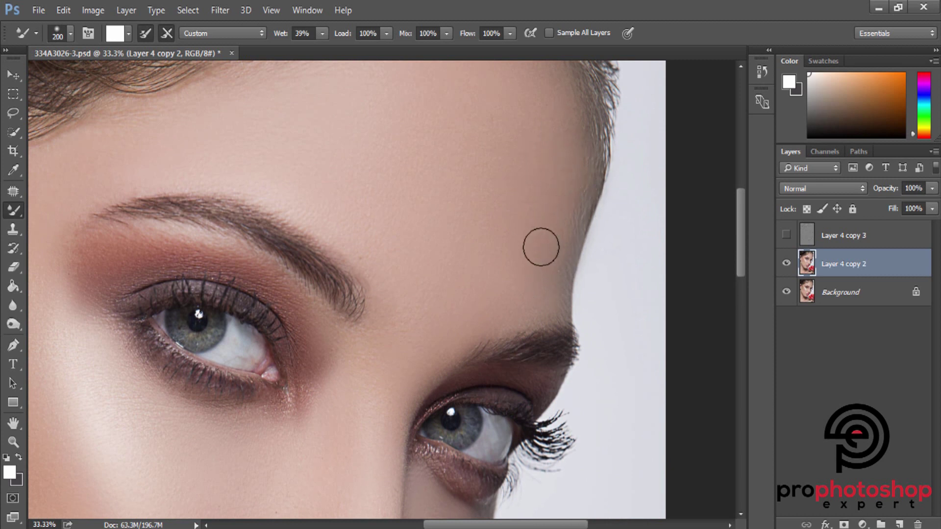
{"action": "key", "text": "bracketleft"}
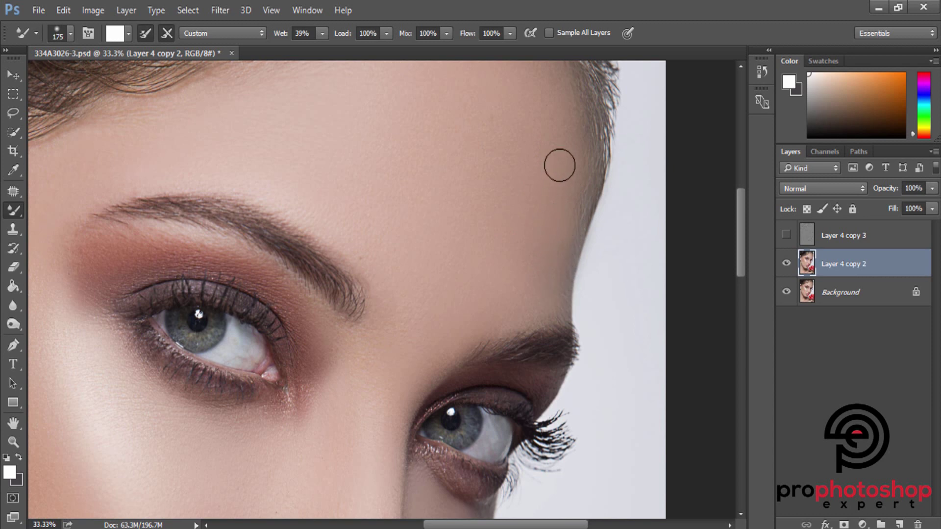
Step: Blend the temple with wide strokes and review the whole portrait
{"action": "scroll", "coordinate": [545, 243], "scroll_direction": "down", "scroll_amount": 1}
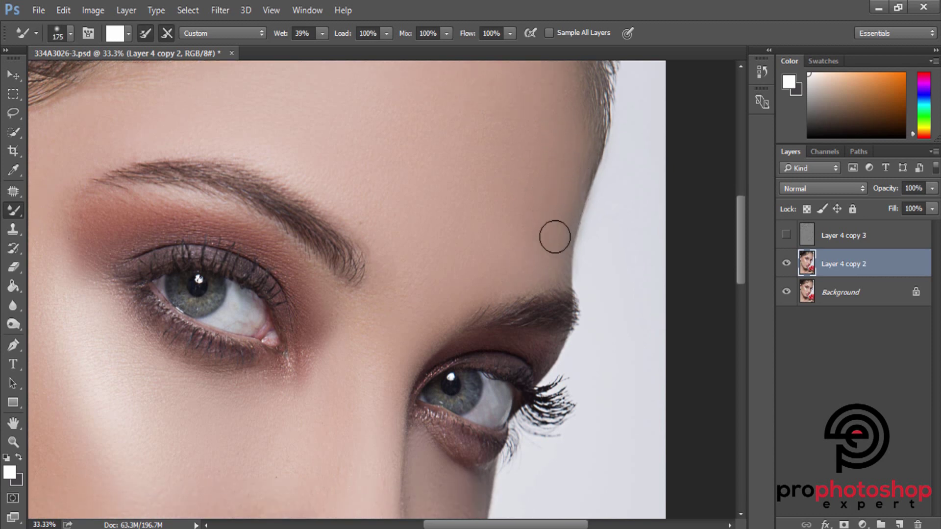
{"action": "key", "text": "bracketright"}
{"action": "key", "text": "bracketright"}
{"action": "scroll", "coordinate": [552, 202], "scroll_direction": "up", "scroll_amount": 1}
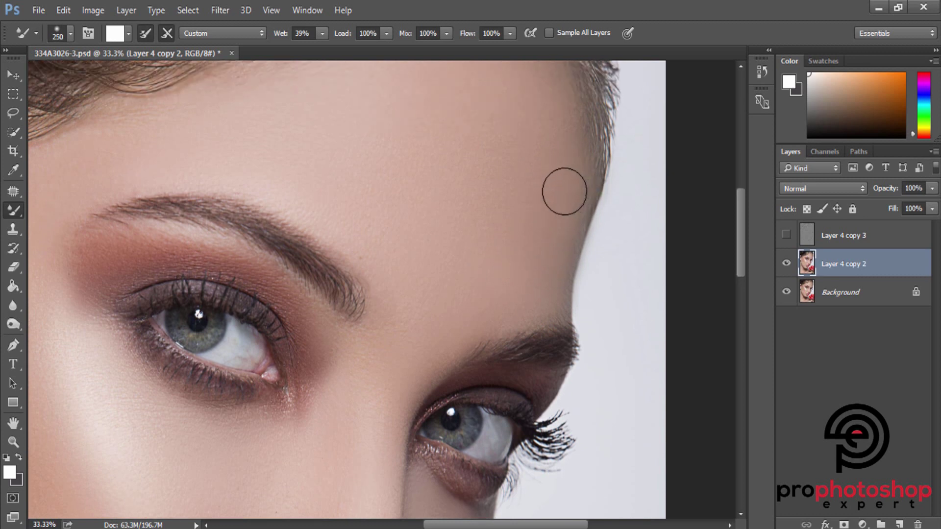
{"action": "key", "text": "bracketright"}
{"action": "key", "text": "bracketright"}
{"action": "key", "text": "bracketright"}
{"action": "scroll", "coordinate": [539, 186], "scroll_direction": "up", "scroll_amount": 2}
{"action": "key", "text": "ctrl+minus"}
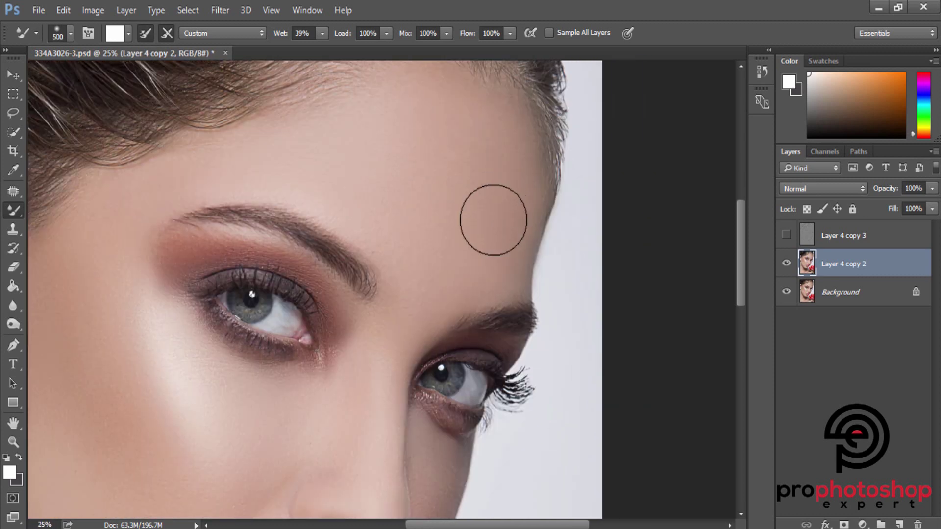
{"action": "key", "text": "ctrl+minus"}
{"action": "key", "text": "ctrl+minus"}
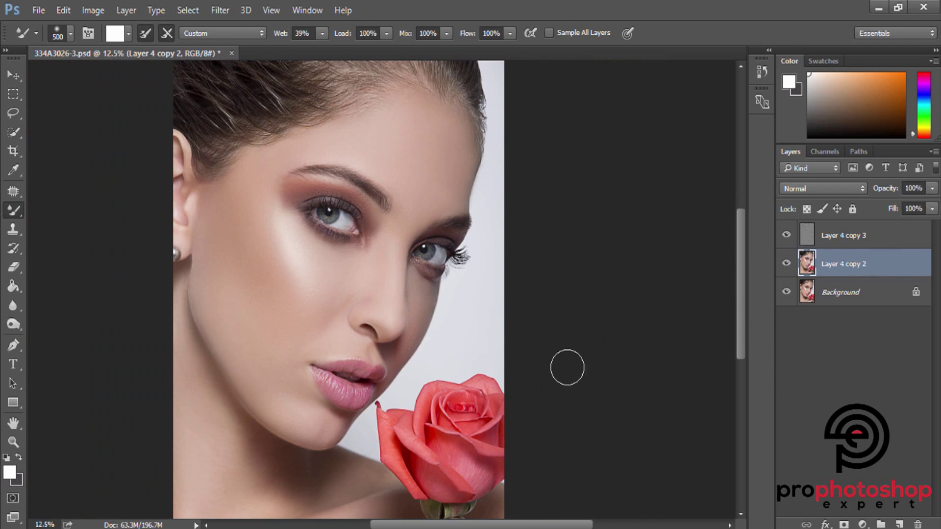
{"action": "key", "text": "ctrl+plus"}
{"action": "key", "text": "ctrl+plus"}
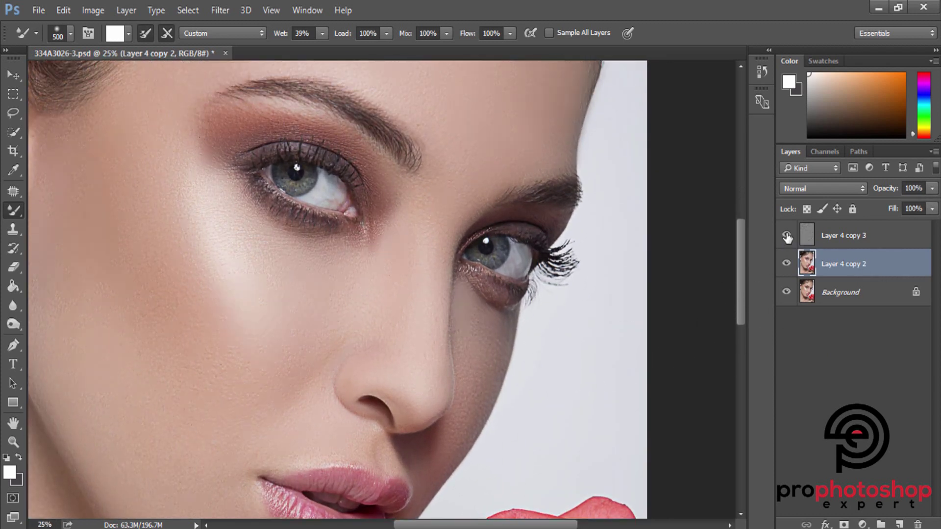
{"action": "left_click", "coordinate": [907, 206]}
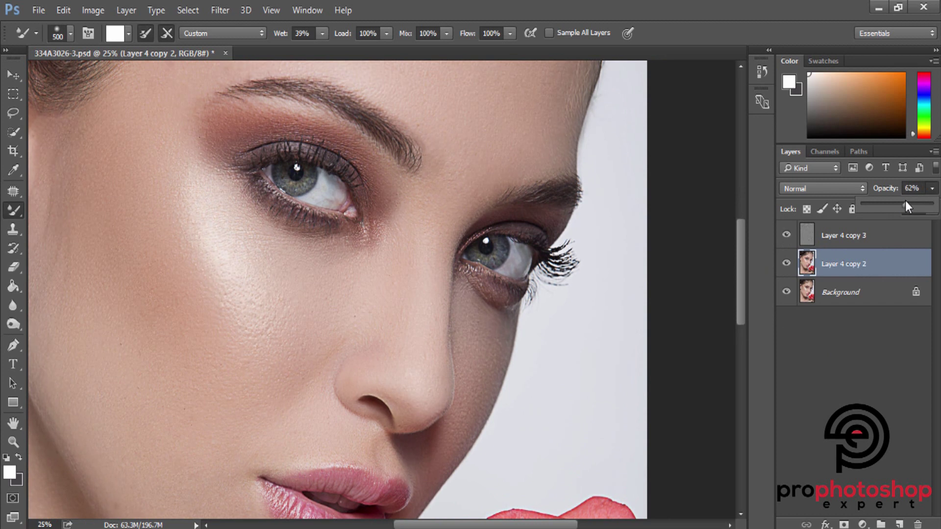
{"action": "key", "text": "ctrl+minus"}
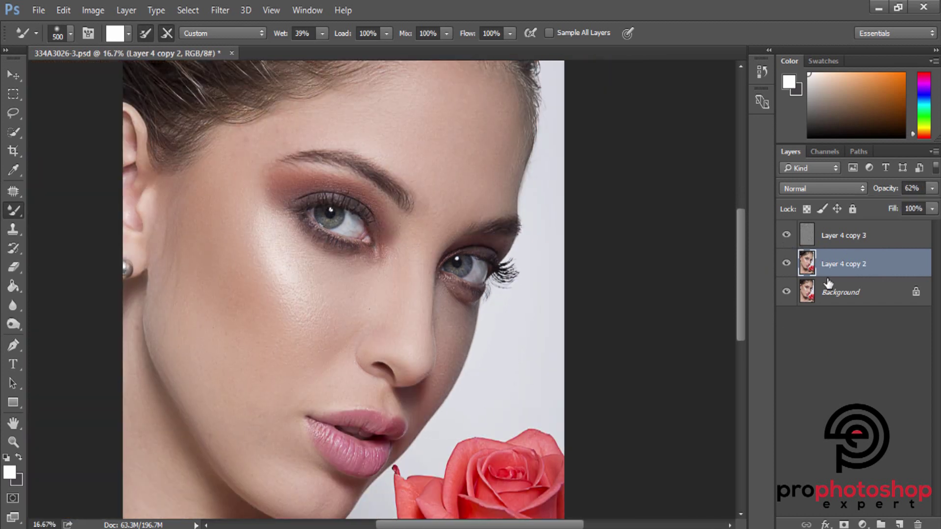
{"action": "left_click", "coordinate": [850, 240]}
{"action": "left_click", "coordinate": [847, 263]}
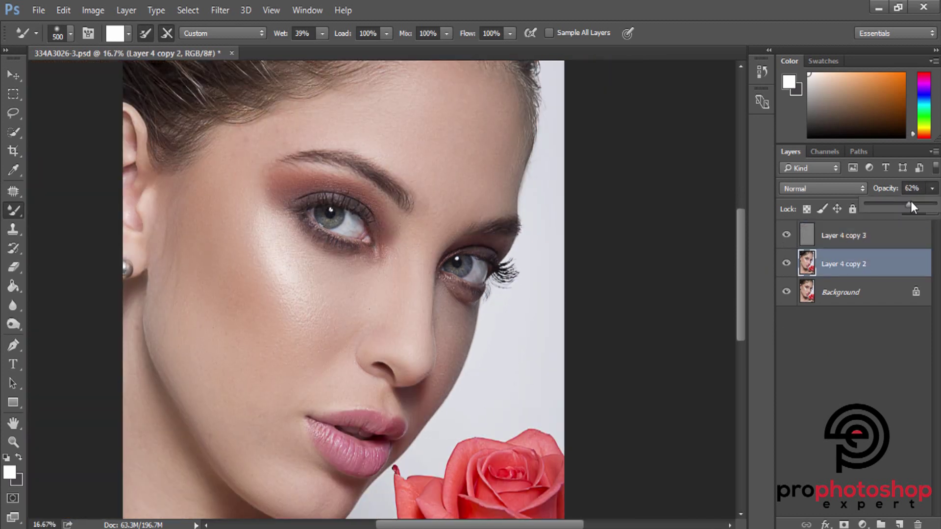
{"action": "key", "text": "alt+bracketright"}
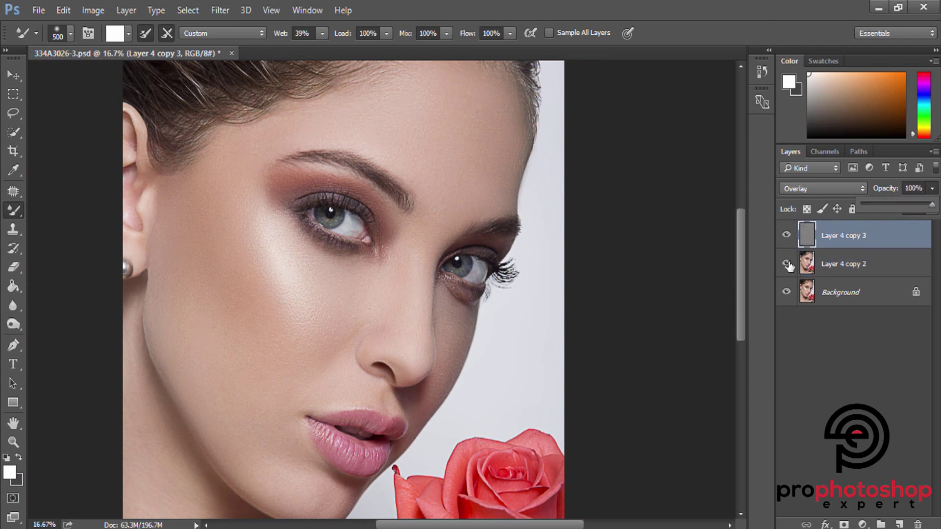
{"action": "key", "text": "ctrl+plus"}
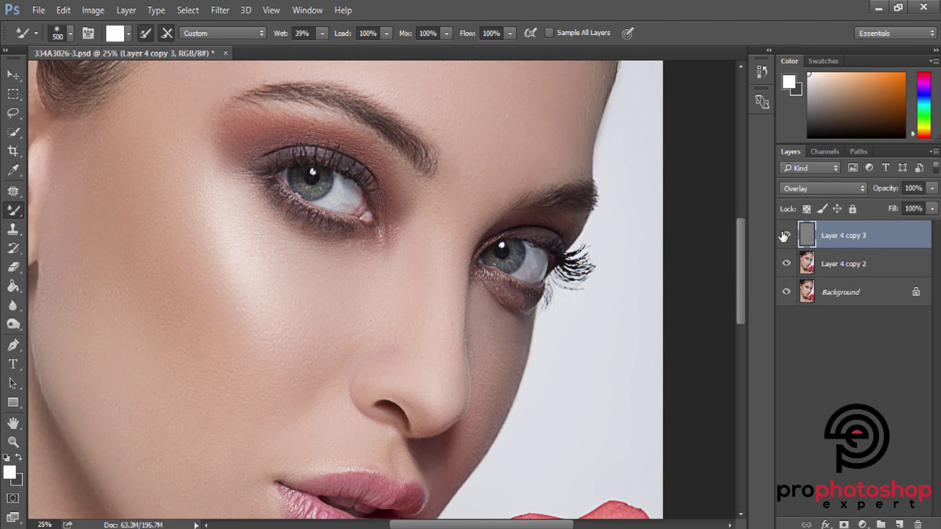
{"action": "key", "text": "ctrl+minus"}
{"action": "left_click", "coordinate": [842, 266]}
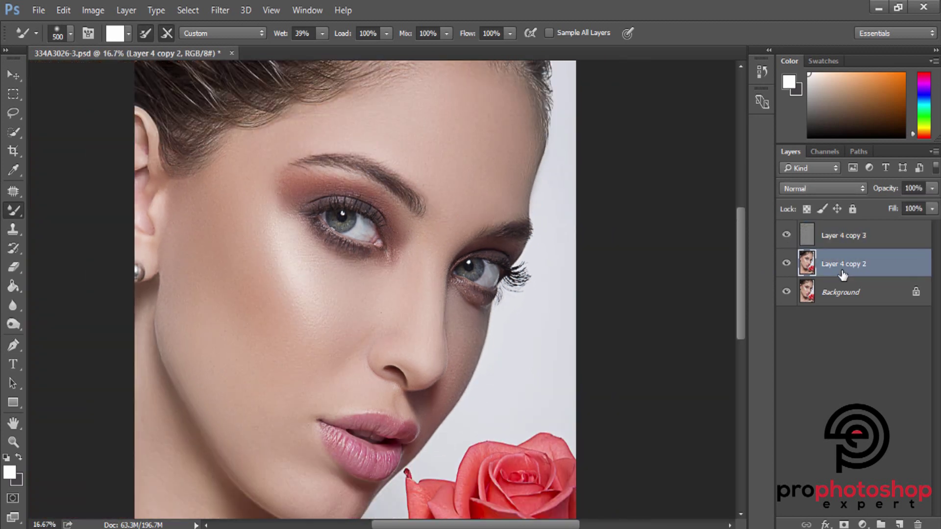
{"action": "left_click", "coordinate": [844, 238]}
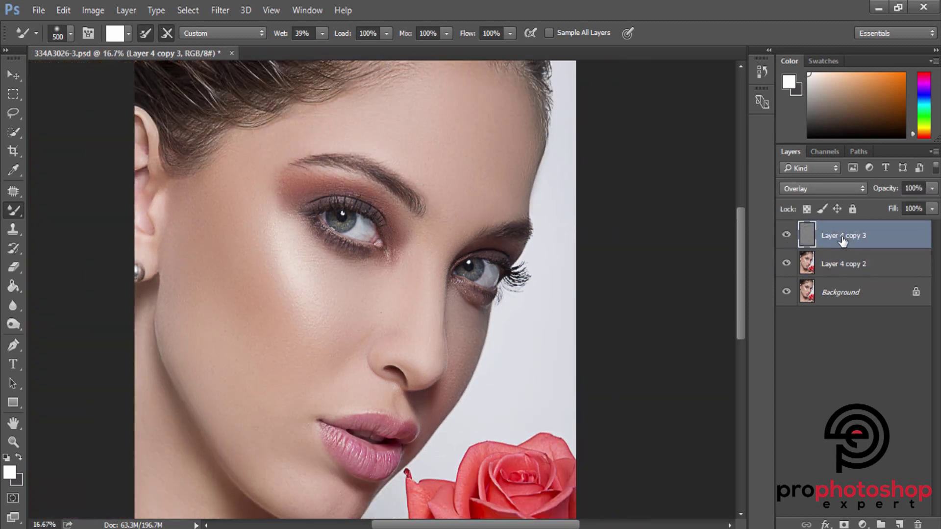
{"action": "left_click", "coordinate": [844, 524]}
Step: Black out Layer 4 copy 3's mask, then reveal its overlay on the left cheek
{"action": "key", "text": "ctrl+i"}
{"action": "key", "text": "ctrl+a"}
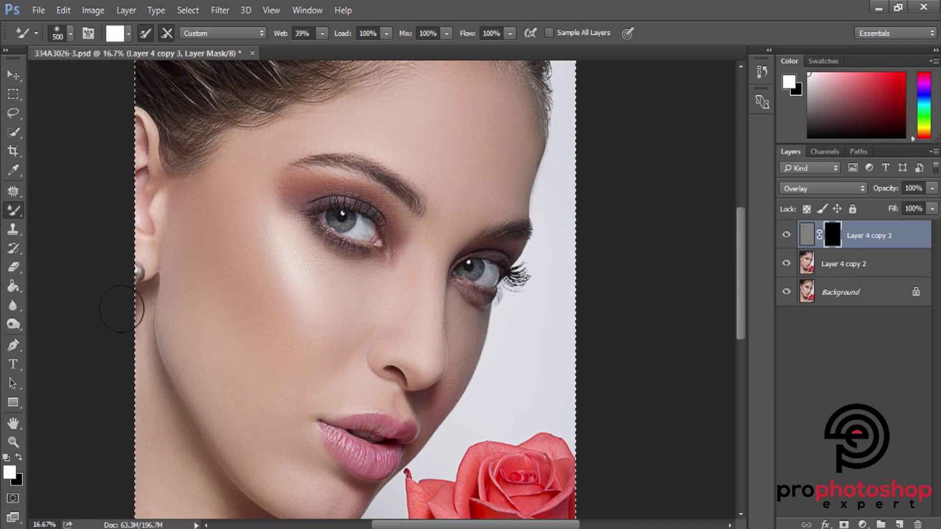
{"action": "right_click", "coordinate": [15, 213]}
{"action": "left_click", "coordinate": [48, 211]}
{"action": "key", "text": "ctrl+plus"}
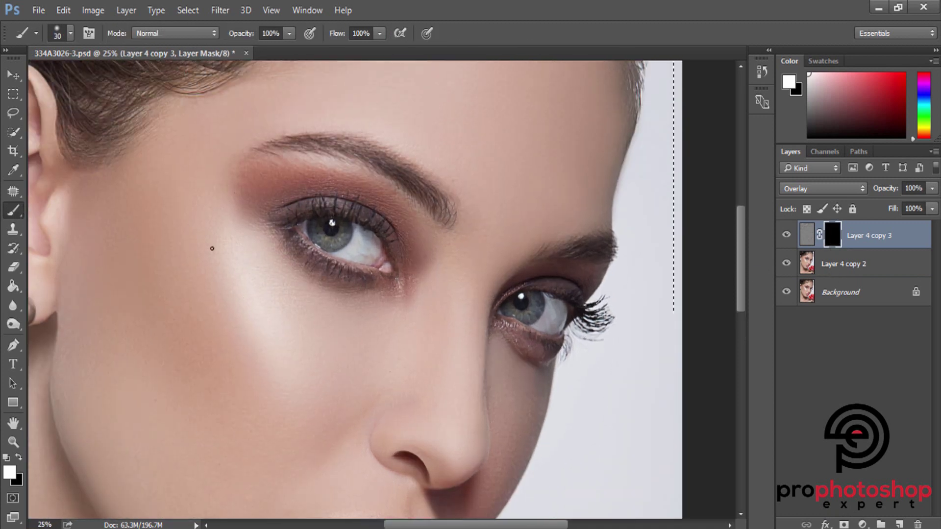
{"action": "scroll", "coordinate": [212, 249], "scroll_direction": "up", "scroll_amount": 3}
{"action": "key", "text": "bracketright"}
{"action": "key", "text": "bracketright"}
{"action": "key", "text": "bracketright"}
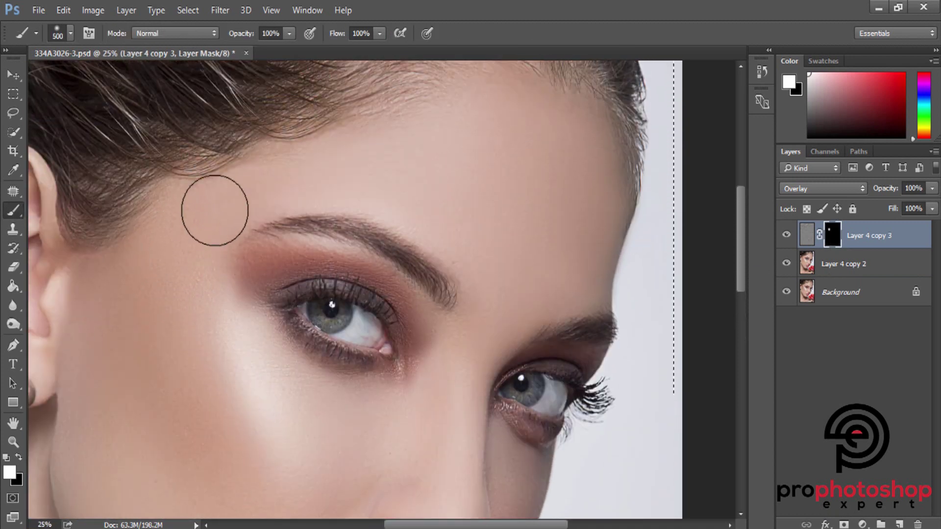
{"action": "left_click_drag", "start_coordinate": [215, 211], "coordinate": [157, 309]}
{"action": "scroll", "coordinate": [157, 309], "scroll_direction": "down", "scroll_amount": 3}
{"action": "key", "text": "bracketright"}
{"action": "key", "text": "bracketright"}
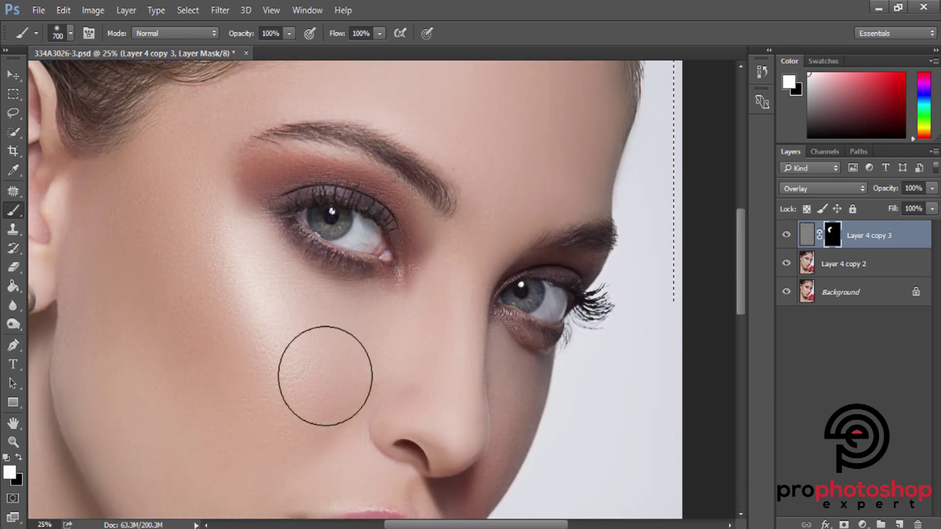
{"action": "key", "text": "ctrl+minus"}
{"action": "left_click_drag", "start_coordinate": [269, 385], "coordinate": [223, 200]}
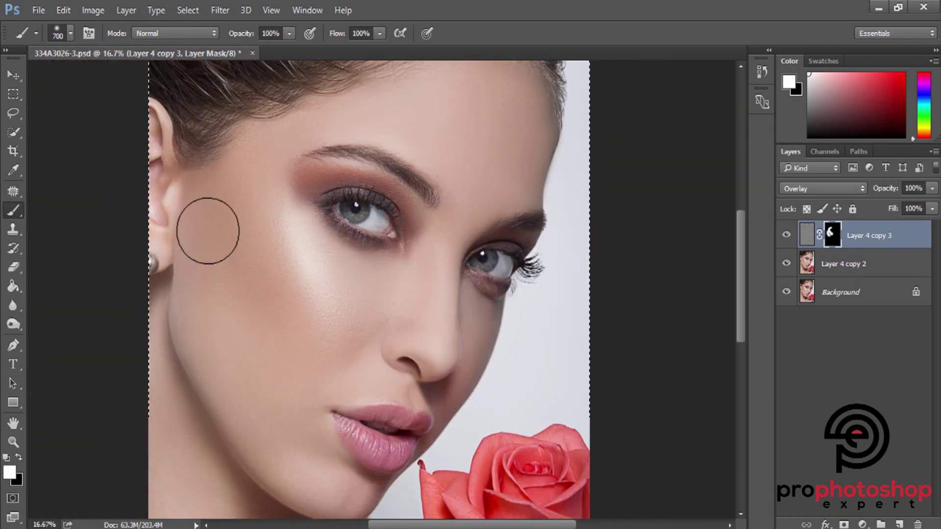
Step: Reveal the overlay between the eyes and along the nose with a smaller brush
{"action": "scroll", "coordinate": [235, 235], "scroll_direction": "down", "scroll_amount": 2}
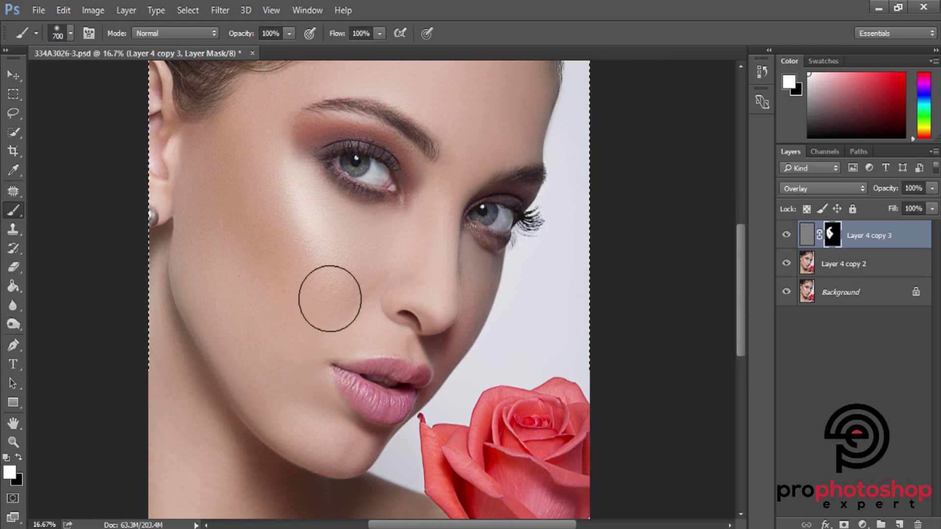
{"action": "key", "text": "ctrl+plus"}
{"action": "key", "text": "bracketleft"}
{"action": "key", "text": "bracketleft"}
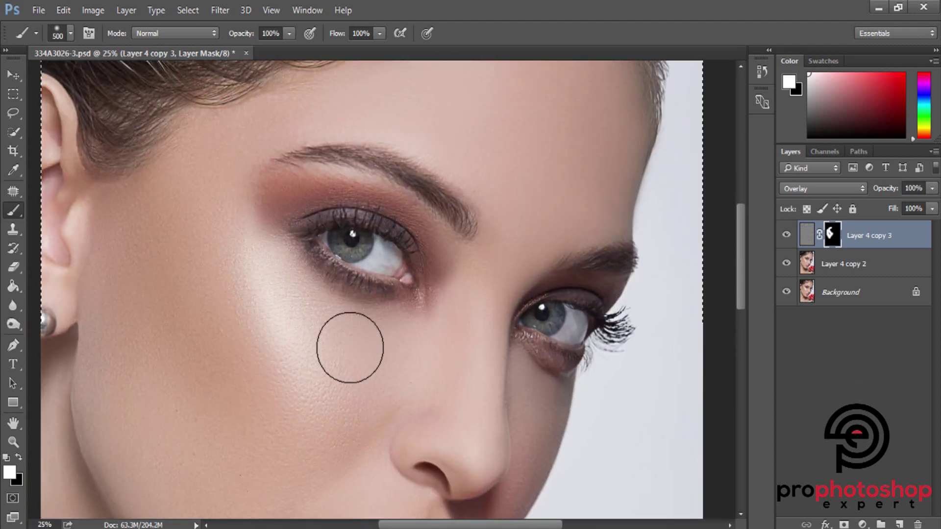
{"action": "key", "text": "bracketleft"}
{"action": "left_click_drag", "start_coordinate": [465, 269], "coordinate": [481, 319]}
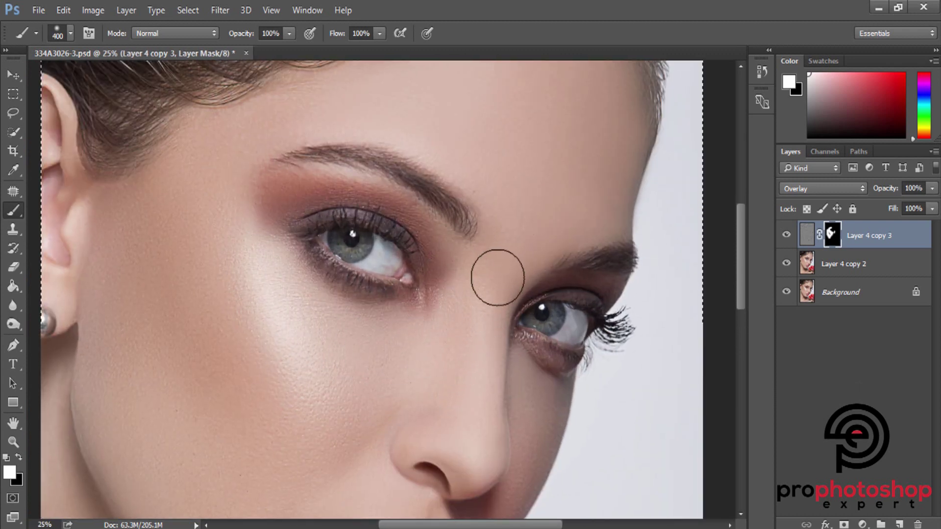
{"action": "scroll", "coordinate": [458, 382], "scroll_direction": "down", "scroll_amount": 1}
{"action": "key", "text": "bracketleft"}
{"action": "key", "text": "bracketleft"}
{"action": "key", "text": "bracketleft"}
{"action": "key", "text": "bracketleft"}
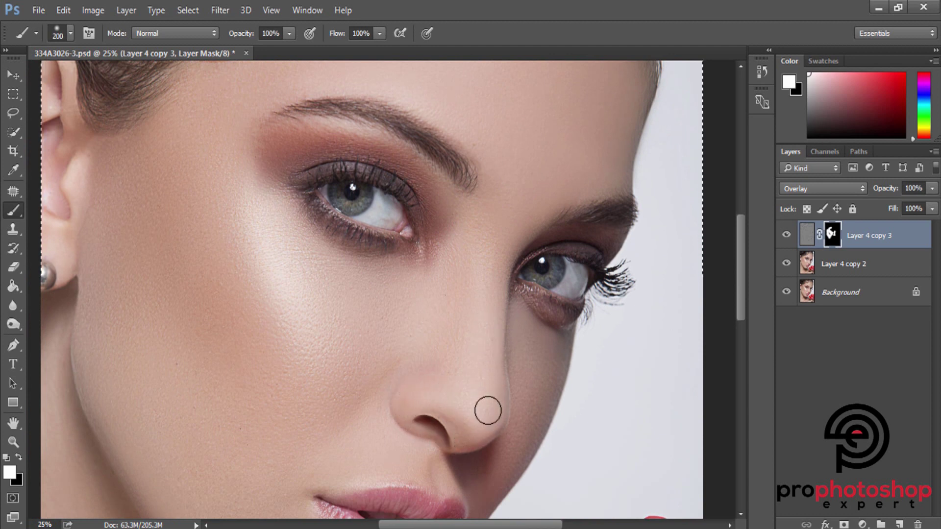
{"action": "scroll", "coordinate": [488, 372], "scroll_direction": "up", "scroll_amount": 1}
{"action": "scroll", "coordinate": [509, 304], "scroll_direction": "up", "scroll_amount": 2}
Step: Paint the mask up the forehead to reveal the overlay there
{"action": "key", "text": "bracketright"}
{"action": "key", "text": "bracketright"}
{"action": "key", "text": "bracketright"}
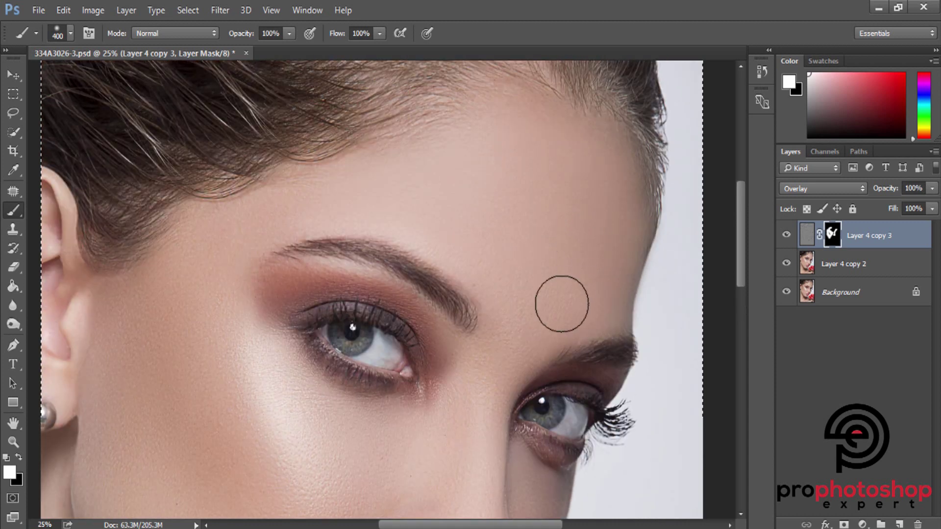
{"action": "mouse_move", "coordinate": [562, 303]}
{"action": "left_mouse_down"}
{"action": "mouse_move", "coordinate": [598, 259]}
{"action": "mouse_move", "coordinate": [555, 139]}
{"action": "left_mouse_up"}
{"action": "scroll", "coordinate": [551, 196], "scroll_direction": "up", "scroll_amount": 1}
{"action": "key", "text": "bracketright"}
{"action": "key", "text": "bracketright"}
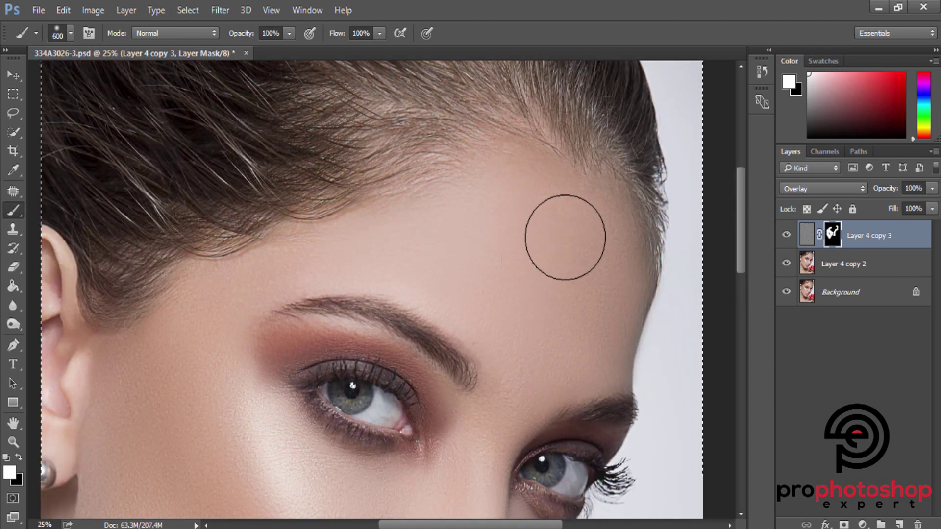
{"action": "scroll", "coordinate": [558, 250], "scroll_direction": "down", "scroll_amount": 1}
{"action": "key", "text": "bracketleft"}
{"action": "key", "text": "bracketleft"}
{"action": "key", "text": "bracketleft"}
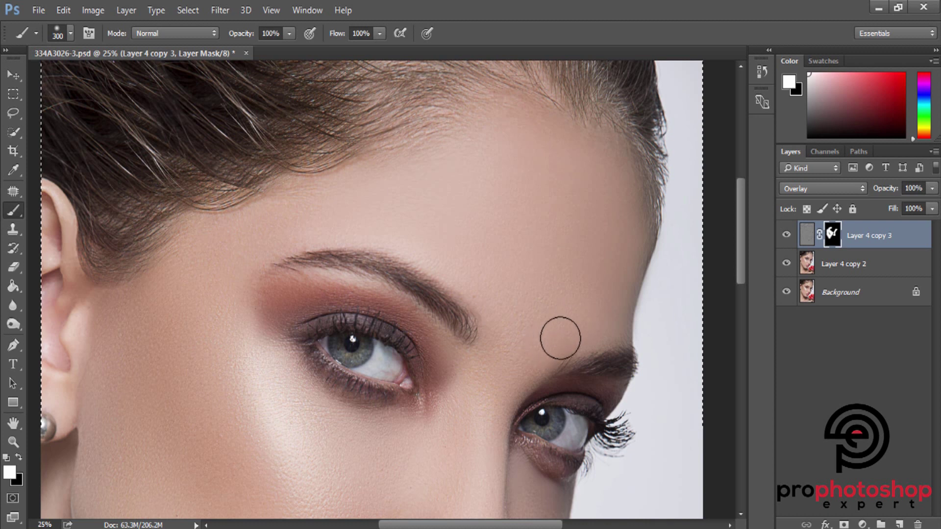
{"action": "key", "text": "bracketright"}
{"action": "key", "text": "bracketright"}
{"action": "key", "text": "bracketright"}
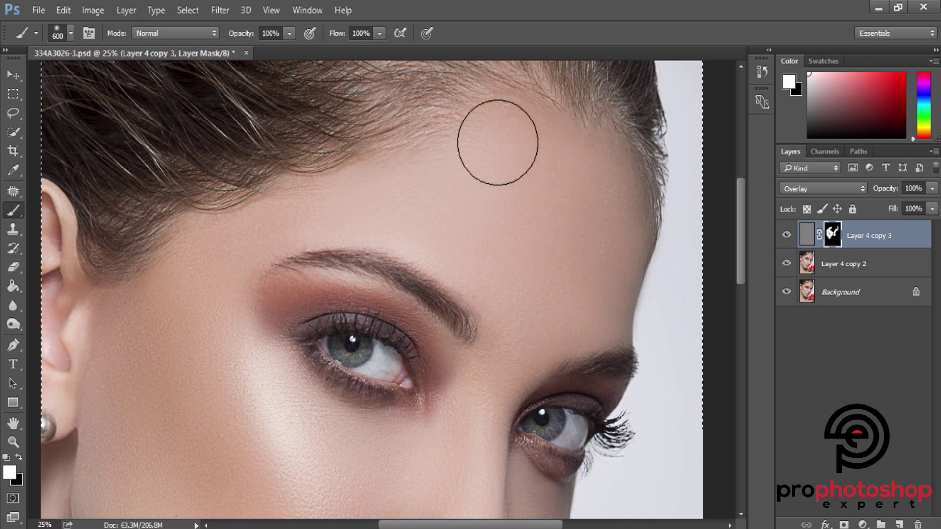
{"action": "key", "text": "bracketleft"}
{"action": "key", "text": "bracketleft"}
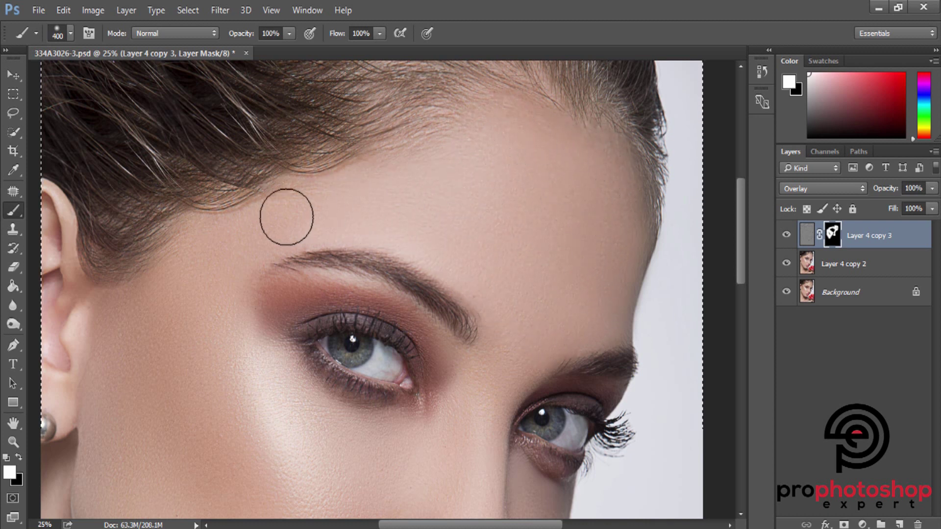
Step: Reveal the overlay on the upper-left forehead and around the nose
{"action": "left_click_drag", "start_coordinate": [289, 213], "coordinate": [393, 188]}
{"action": "key", "text": "bracketright"}
{"action": "key", "text": "bracketright"}
{"action": "scroll", "coordinate": [570, 262], "scroll_direction": "down", "scroll_amount": 1}
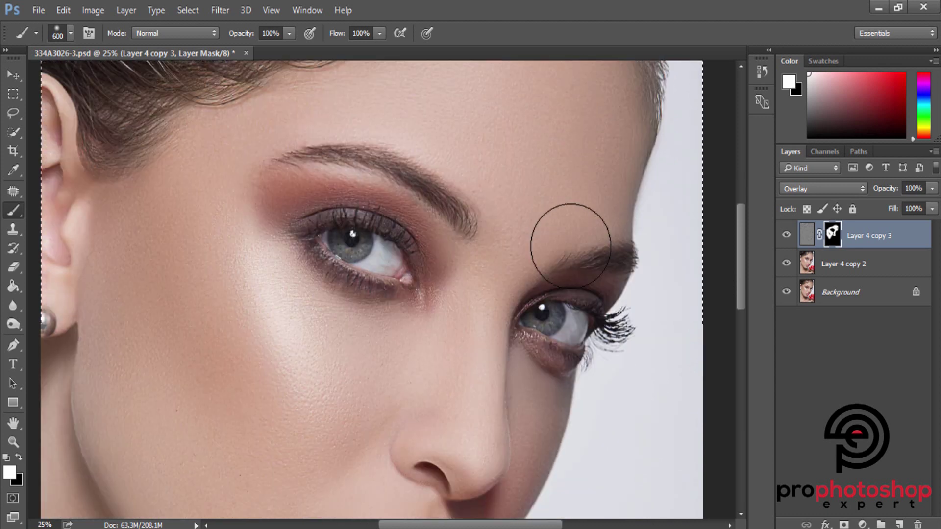
{"action": "scroll", "coordinate": [571, 242], "scroll_direction": "down", "scroll_amount": 3}
{"action": "scroll", "coordinate": [571, 241], "scroll_direction": "down", "scroll_amount": 2}
{"action": "scroll", "coordinate": [567, 235], "scroll_direction": "down", "scroll_amount": 2}
{"action": "key", "text": "bracketleft"}
{"action": "key", "text": "bracketleft"}
{"action": "key", "text": "bracketleft"}
{"action": "key", "text": "bracketleft"}
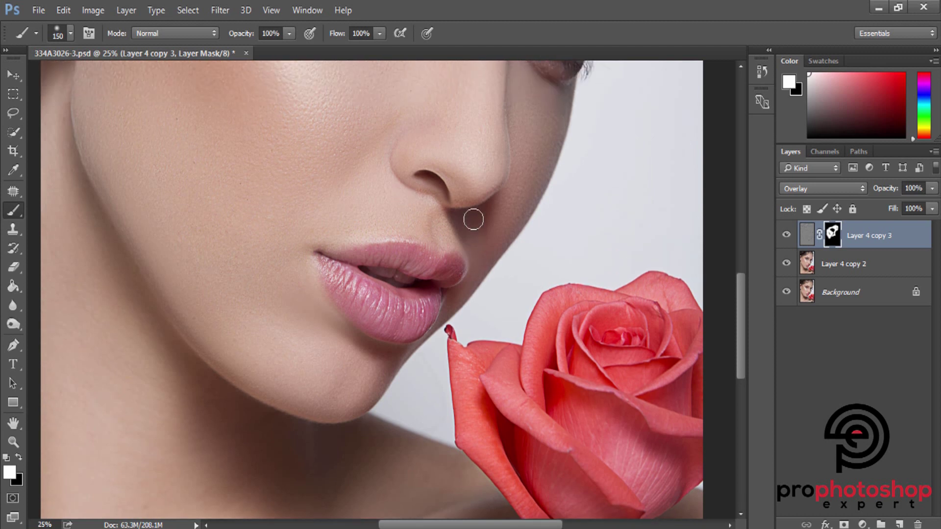
{"action": "scroll", "coordinate": [461, 245], "scroll_direction": "up", "scroll_amount": 1}
Step: Set the brush to 44% opacity and paint the overlay mask over the cheek
{"action": "right_click", "coordinate": [440, 263]}
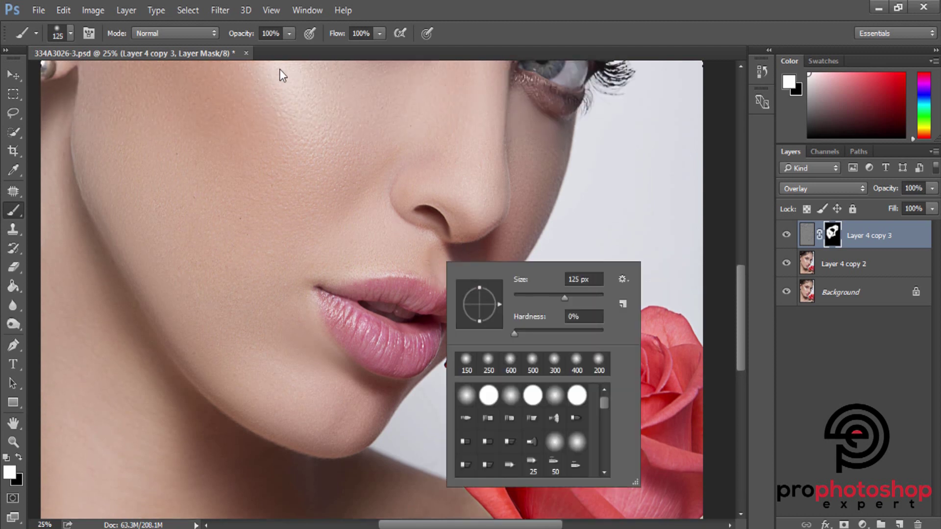
{"action": "left_click", "coordinate": [290, 34]}
{"action": "type", "text": "44"}
{"action": "left_click", "coordinate": [469, 45]}
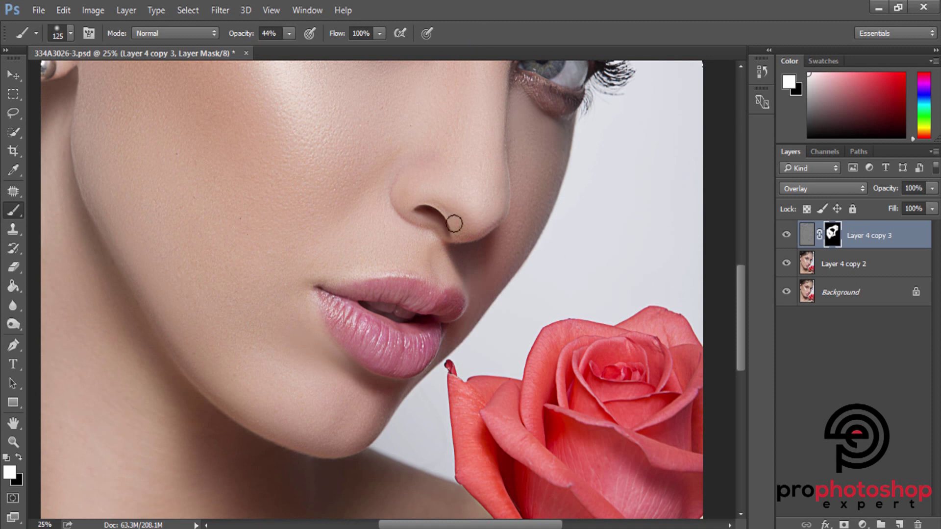
{"action": "key", "text": "bracketright"}
{"action": "scroll", "coordinate": [437, 236], "scroll_direction": "up", "scroll_amount": 1}
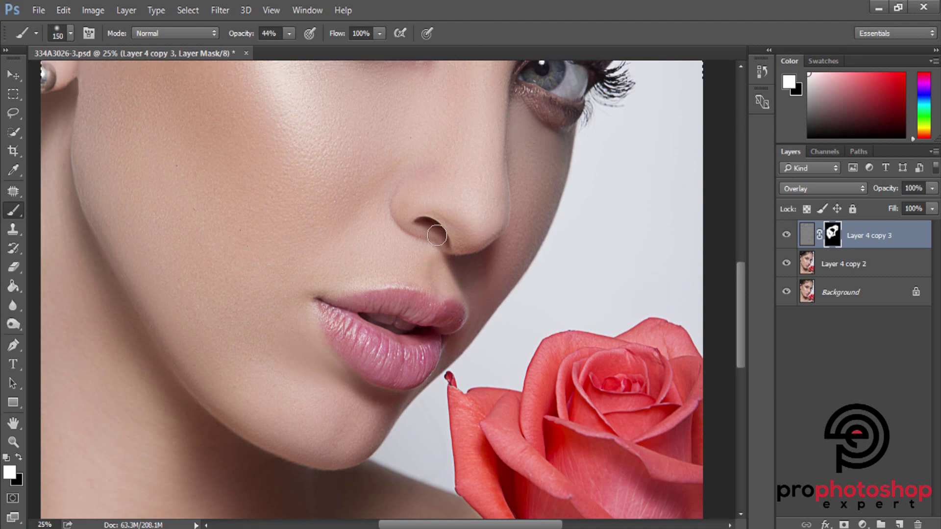
{"action": "scroll", "coordinate": [453, 303], "scroll_direction": "down", "scroll_amount": 5}
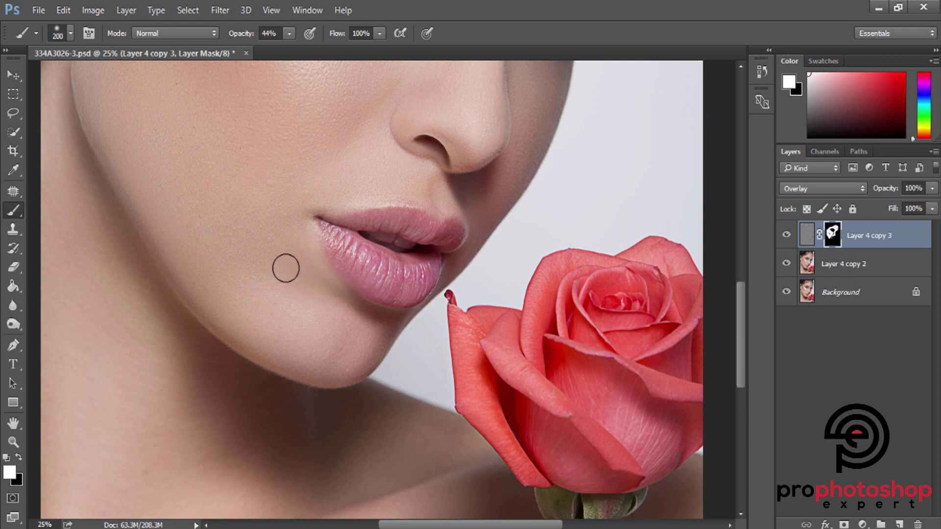
{"action": "key", "text": "bracketright"}
{"action": "key", "text": "bracketright"}
{"action": "key", "text": "bracketright"}
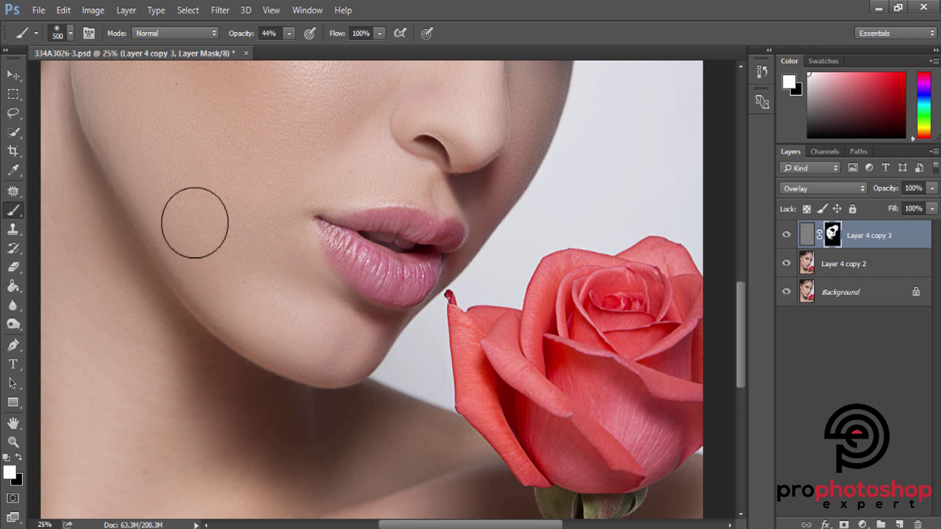
{"action": "scroll", "coordinate": [220, 218], "scroll_direction": "up", "scroll_amount": 10}
{"action": "scroll", "coordinate": [250, 223], "scroll_direction": "up", "scroll_amount": 3}
{"action": "key", "text": "bracketleft"}
{"action": "key", "text": "bracketleft"}
{"action": "key", "text": "bracketleft"}
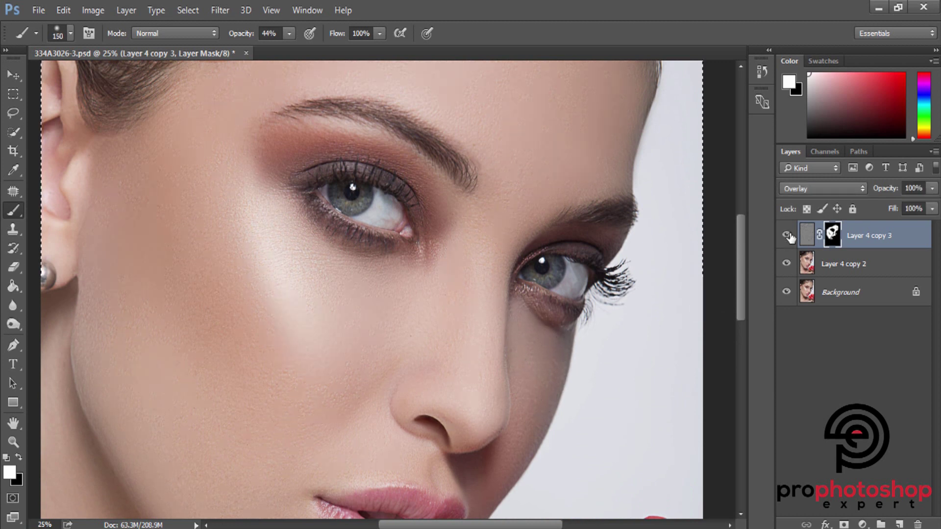
Step: Extend the overlay mask up onto the forehead and eyebrow with a larger brush
{"action": "key", "text": "ctrl+minus"}
{"action": "key", "text": "ctrl+minus"}
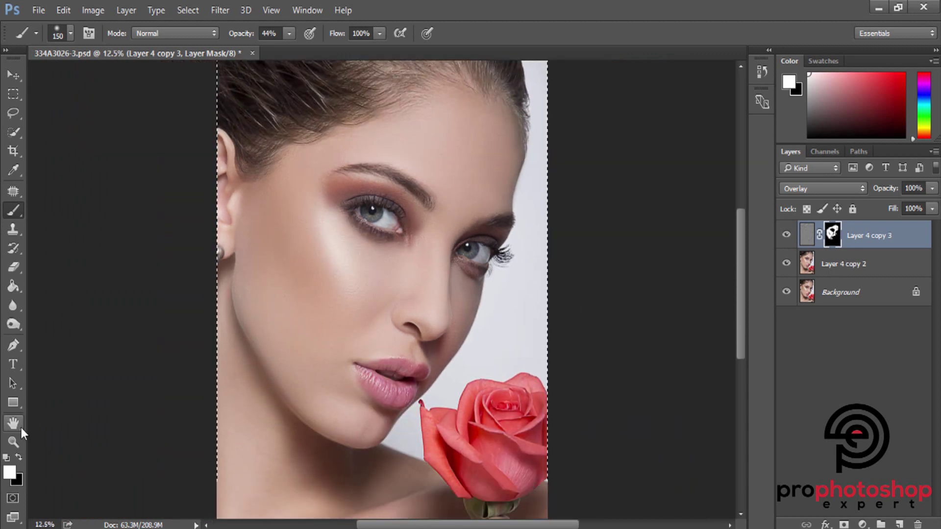
{"action": "left_click", "coordinate": [14, 441]}
{"action": "left_click", "coordinate": [314, 127]}
{"action": "left_click", "coordinate": [475, 189]}
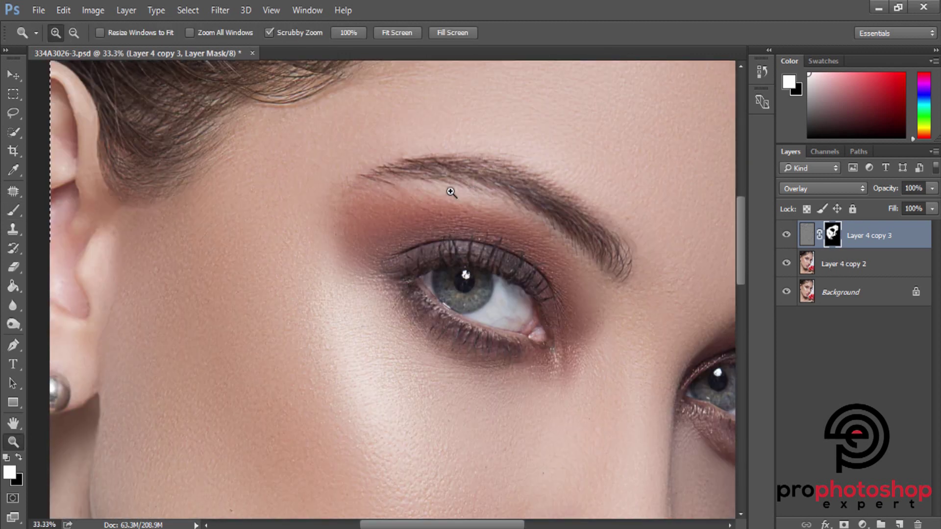
{"action": "key", "text": "b"}
{"action": "scroll", "coordinate": [337, 293], "scroll_direction": "up", "scroll_amount": 1}
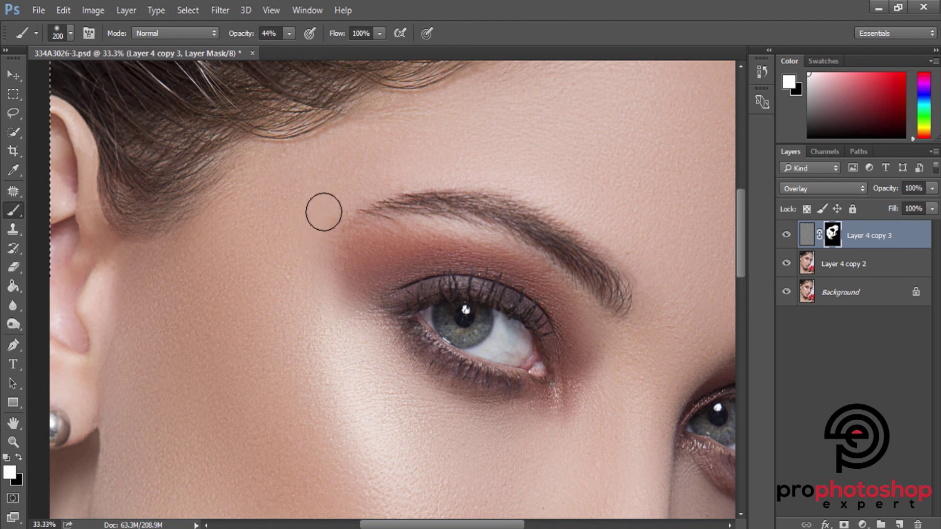
{"action": "key", "text": "bracketright"}
{"action": "key", "text": "bracketright"}
{"action": "key", "text": "bracketright"}
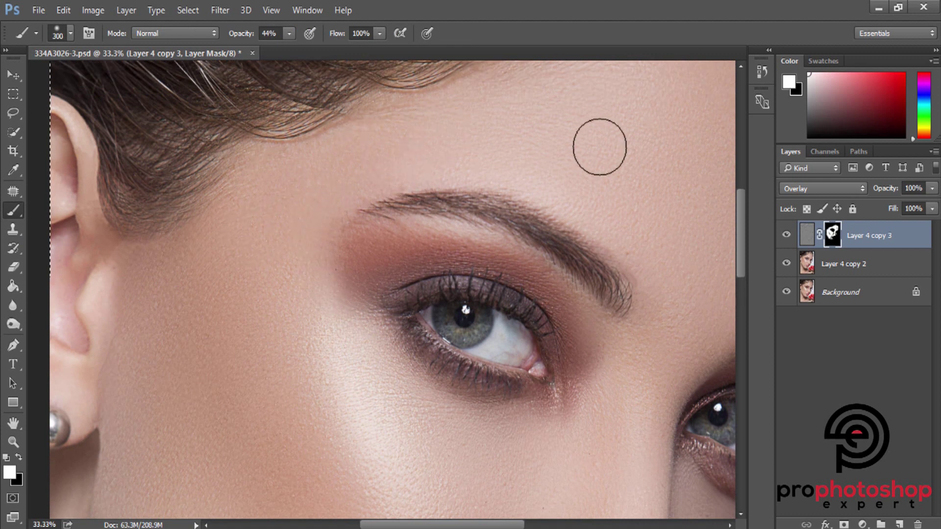
{"action": "key", "text": "ctrl+minus"}
{"action": "key", "text": "bracketright"}
{"action": "key", "text": "bracketright"}
{"action": "key", "text": "ctrl+minus"}
{"action": "key", "text": "ctrl+minus"}
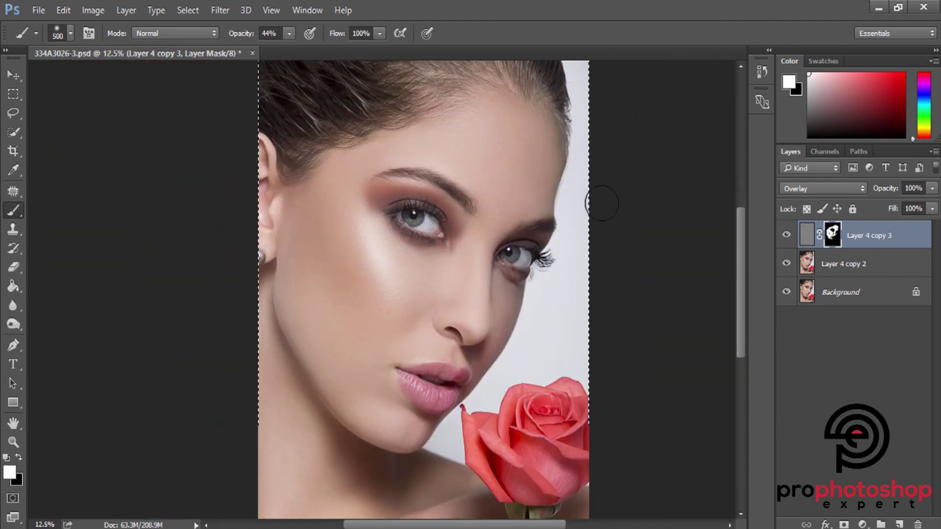
Step: Toggle the overlay layer to compare, then paint the mask along the cheek and jaw edge
{"action": "left_click", "coordinate": [787, 235]}
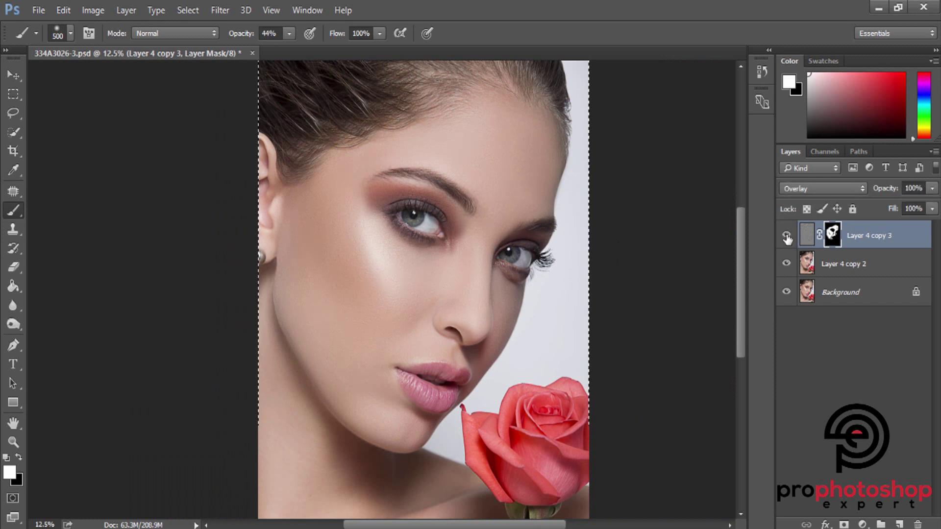
{"action": "left_click", "coordinate": [787, 235]}
{"action": "left_click", "coordinate": [787, 236]}
{"action": "left_click", "coordinate": [787, 236]}
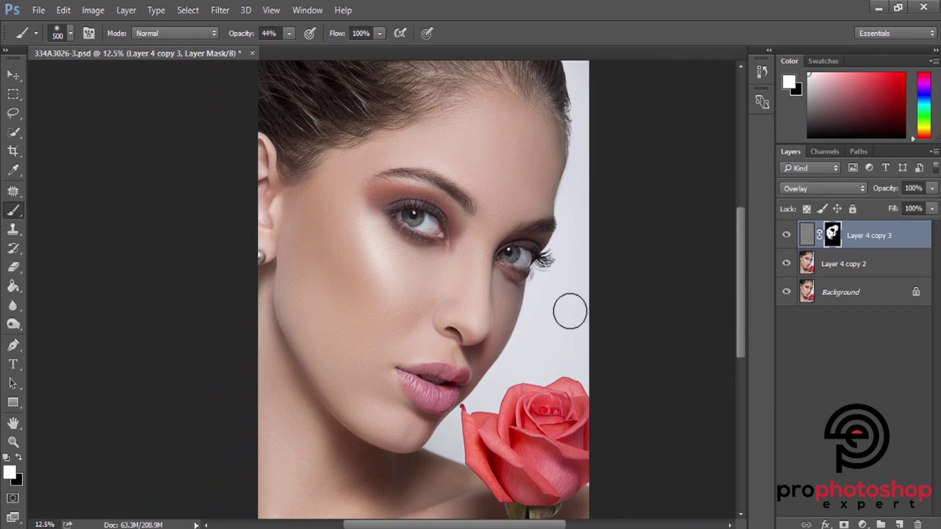
{"action": "key", "text": "ctrl+plus"}
{"action": "key", "text": "ctrl+plus"}
{"action": "key", "text": "bracketleft"}
{"action": "key", "text": "bracketleft"}
{"action": "key", "text": "bracketleft"}
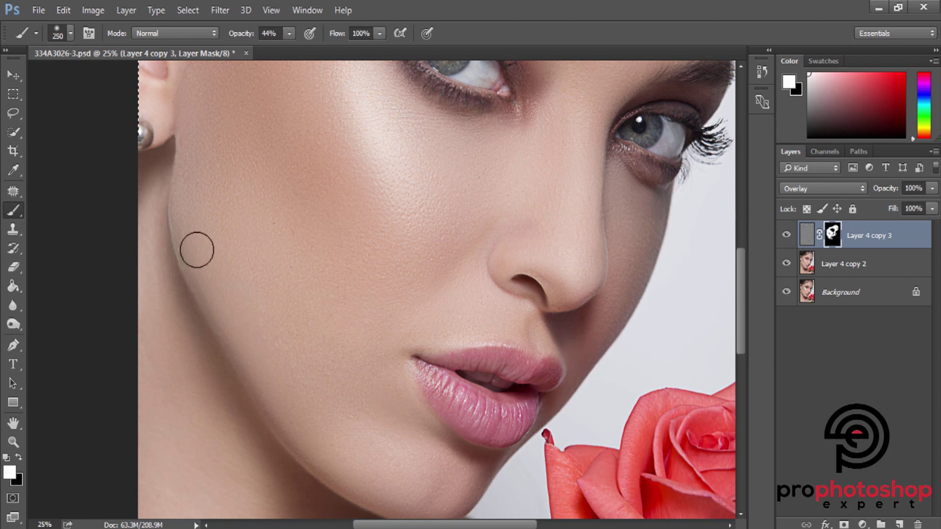
{"action": "scroll", "coordinate": [374, 429], "scroll_direction": "down", "scroll_amount": 2}
{"action": "key", "text": "bracketright"}
{"action": "key", "text": "bracketright"}
{"action": "key", "text": "bracketright"}
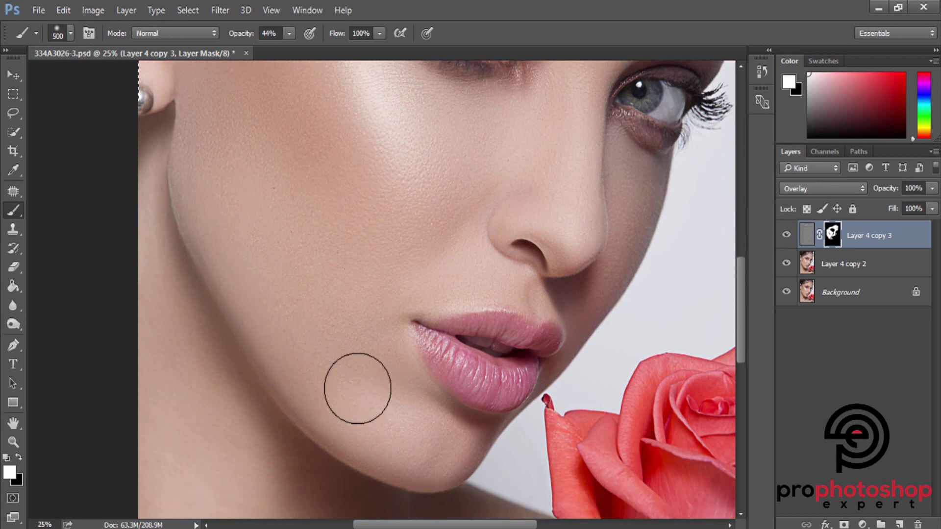
{"action": "key", "text": "bracketleft"}
{"action": "key", "text": "bracketleft"}
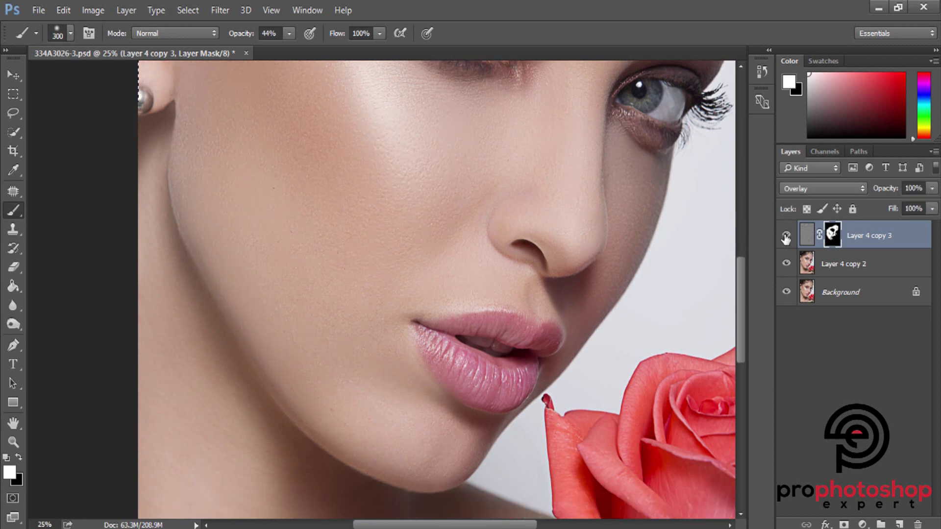
Step: Erase the mask off the lips and Shift-select Layer 4 copy 2 with the overlay layer
{"action": "left_click", "coordinate": [15, 268]}
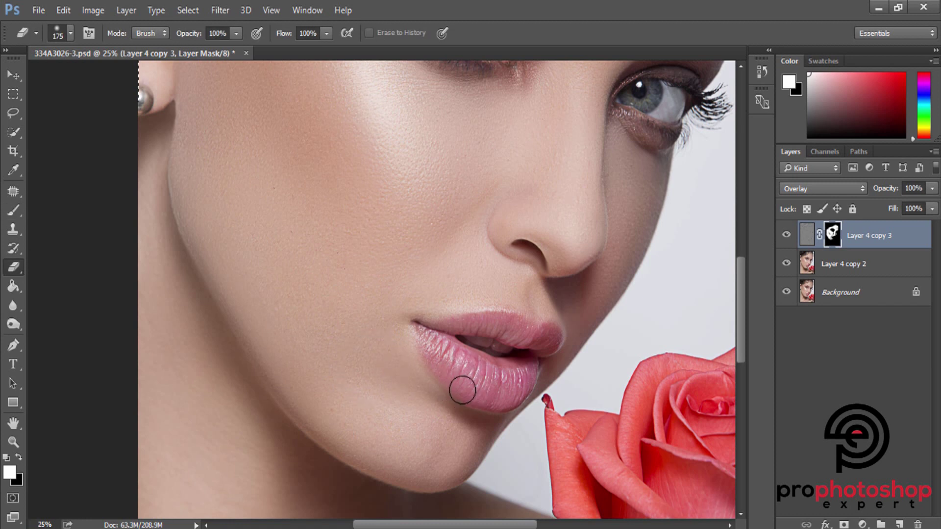
{"action": "scroll", "coordinate": [469, 324], "scroll_direction": "down", "scroll_amount": 2}
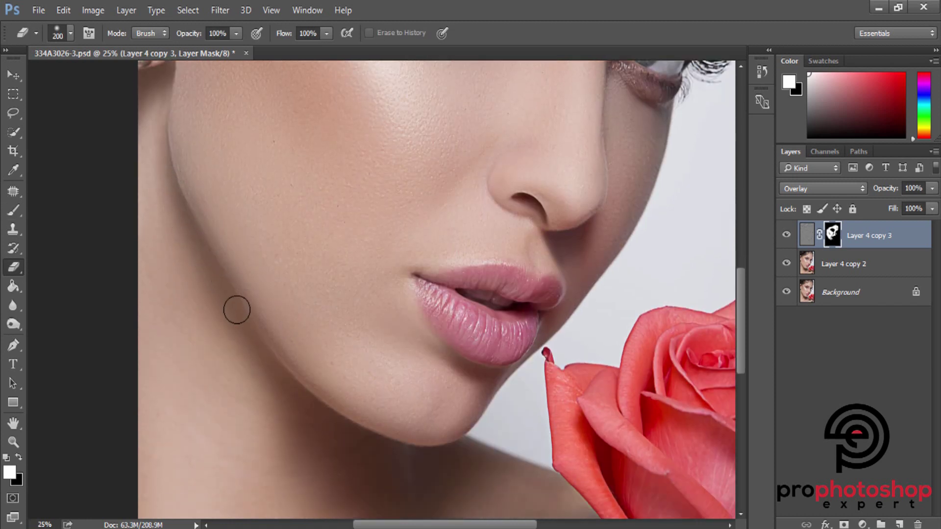
{"action": "scroll", "coordinate": [399, 446], "scroll_direction": "down", "scroll_amount": 2}
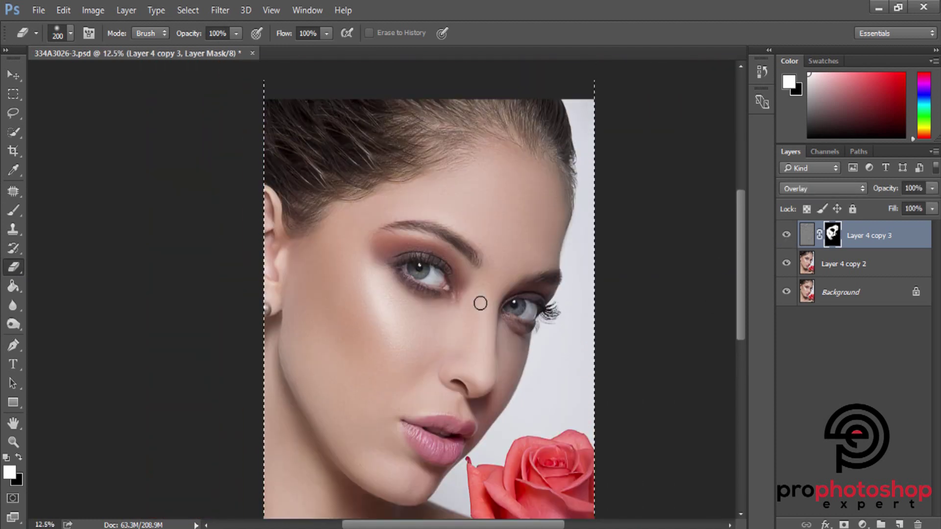
{"action": "scroll", "coordinate": [713, 271], "scroll_direction": "up", "scroll_amount": 1}
{"action": "scroll", "coordinate": [713, 271], "scroll_direction": "up", "scroll_amount": 1}
{"action": "scroll", "coordinate": [713, 271], "scroll_direction": "up", "scroll_amount": 1}
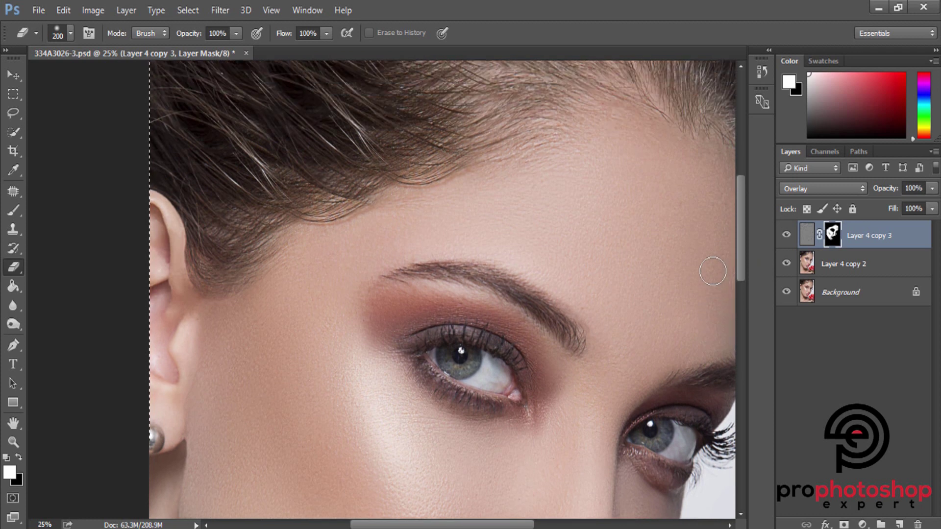
{"action": "scroll", "coordinate": [713, 272], "scroll_direction": "down", "scroll_amount": 1}
{"action": "scroll", "coordinate": [713, 271], "scroll_direction": "down", "scroll_amount": 1}
{"action": "left_click", "coordinate": [833, 264], "text": "shift"}
Step: Merge the two smoothing layers into Layer 4 copy 3 and toggle its visibility to compare
{"action": "right_click", "coordinate": [834, 264]}
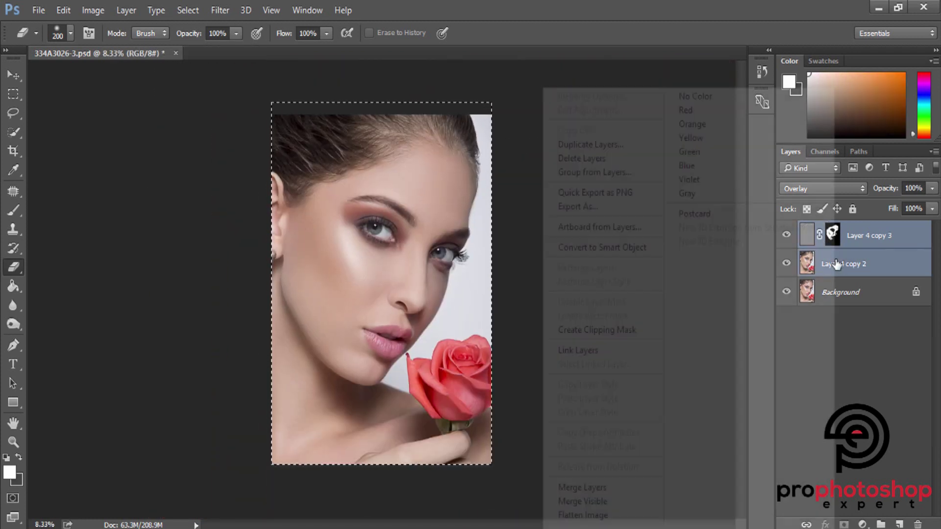
{"action": "left_click", "coordinate": [602, 487]}
{"action": "left_click", "coordinate": [786, 235]}
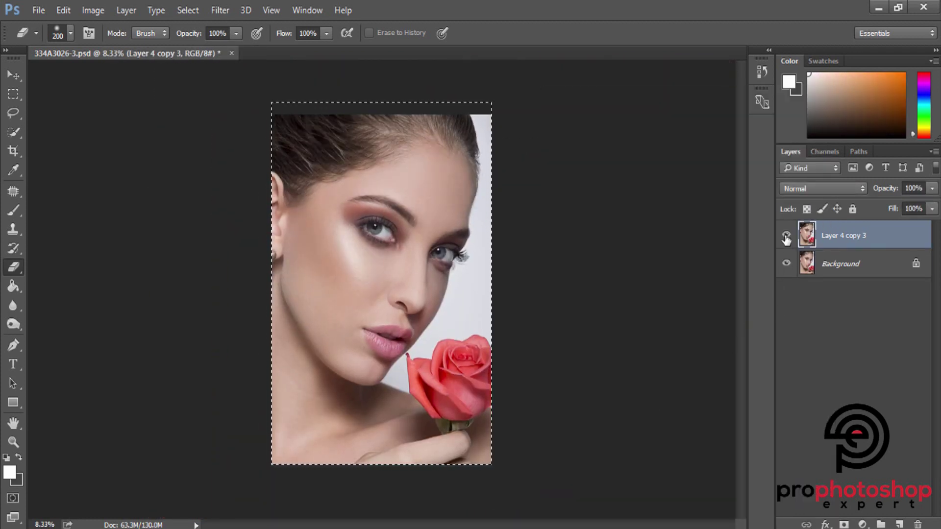
{"action": "left_click", "coordinate": [786, 235]}
{"action": "scroll", "coordinate": [587, 306], "scroll_direction": "up", "scroll_amount": 1}
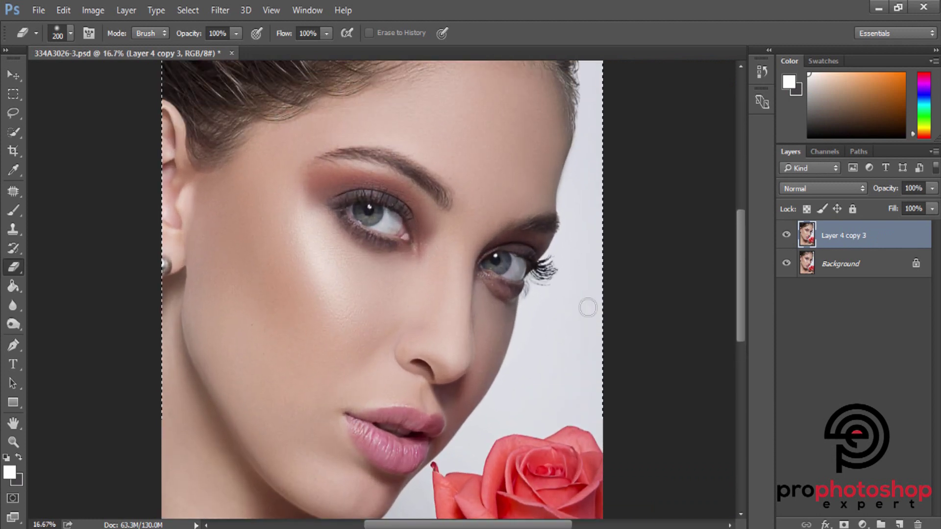
{"action": "left_click", "coordinate": [787, 235]}
{"action": "scroll", "coordinate": [243, 257], "scroll_direction": "down", "scroll_amount": 1}
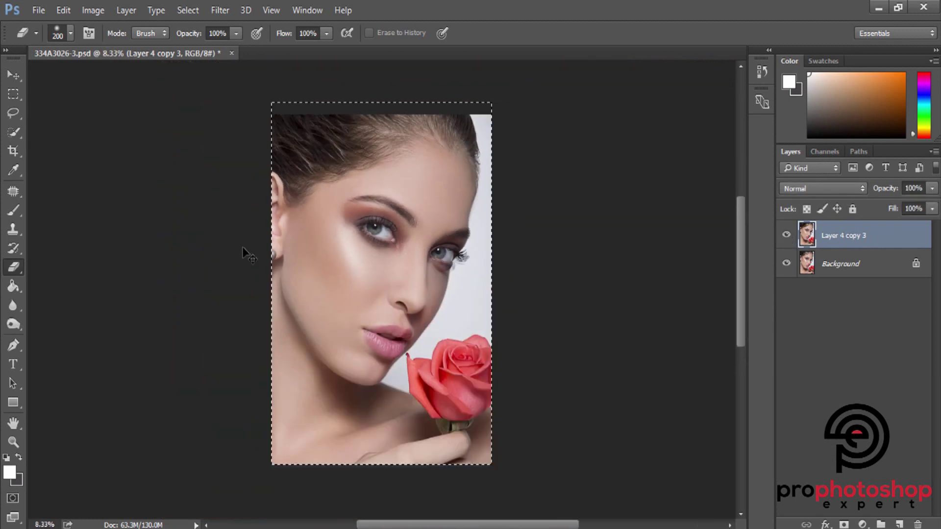
{"action": "scroll", "coordinate": [173, 199], "scroll_direction": "down", "scroll_amount": 1}
Step: Zoom in on the left eye and duplicate the layer as Layer 4 copy 4
{"action": "left_click", "coordinate": [23, 109]}
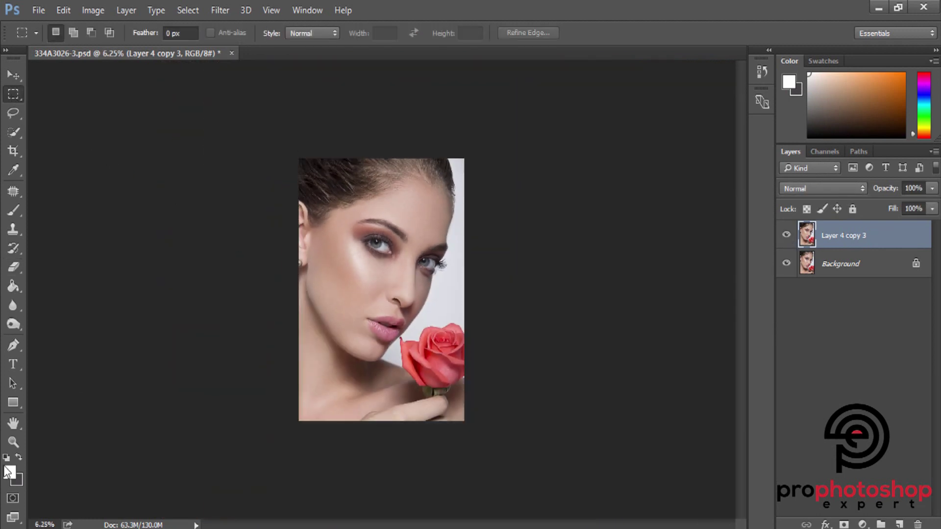
{"action": "left_click", "coordinate": [13, 441]}
{"action": "left_click", "coordinate": [414, 256]}
{"action": "left_click", "coordinate": [414, 256]}
{"action": "left_click", "coordinate": [397, 263]}
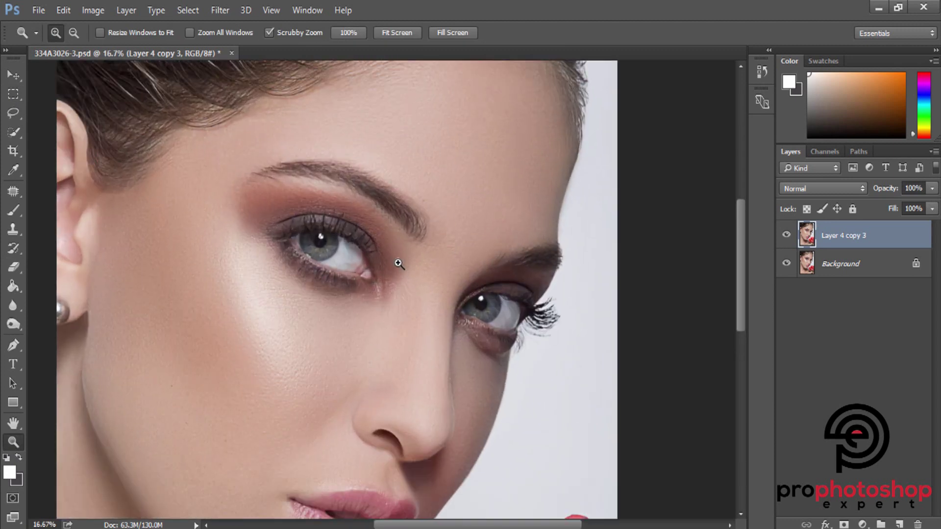
{"action": "left_click", "coordinate": [398, 263]}
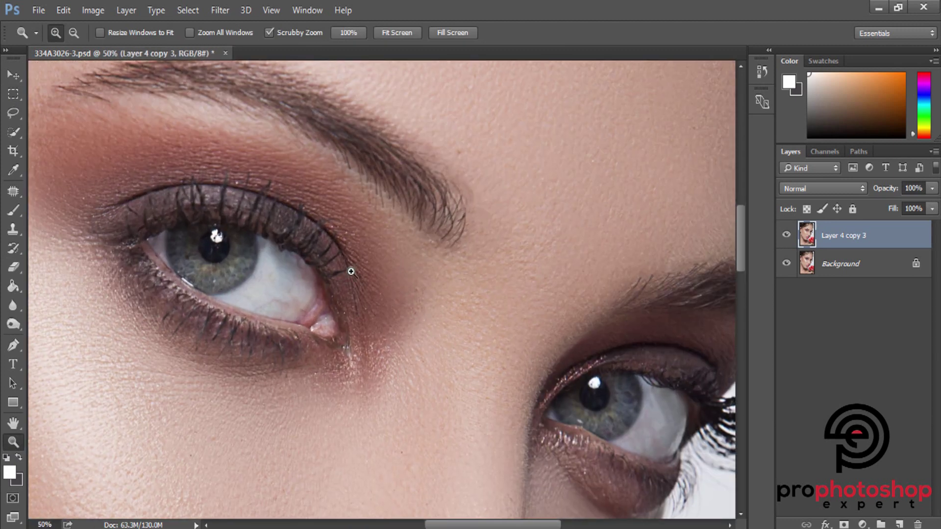
{"action": "key", "text": "ctrl+j"}
{"action": "left_click", "coordinate": [371, 284]}
Step: Heal three red veins in the eye white at 100% zoom, then duplicate as Layer 4 copy 5
{"action": "key", "text": "j"}
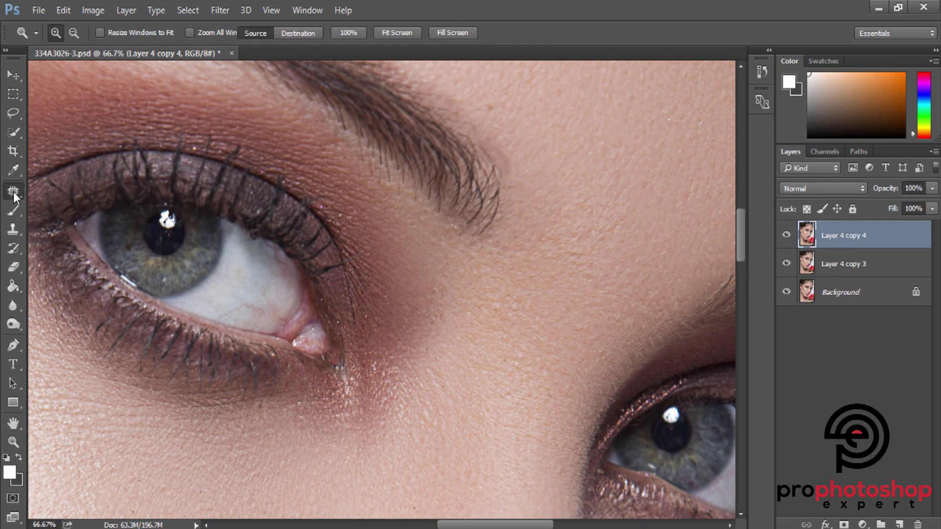
{"action": "key", "text": "ctrl+plus"}
{"action": "key", "text": "bracketleft"}
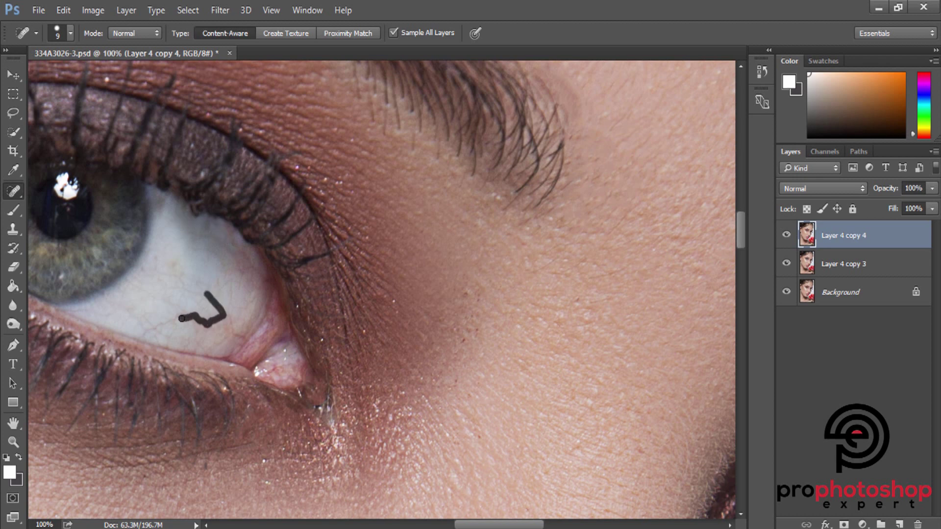
{"action": "left_click_drag", "start_coordinate": [147, 332], "coordinate": [146, 333]}
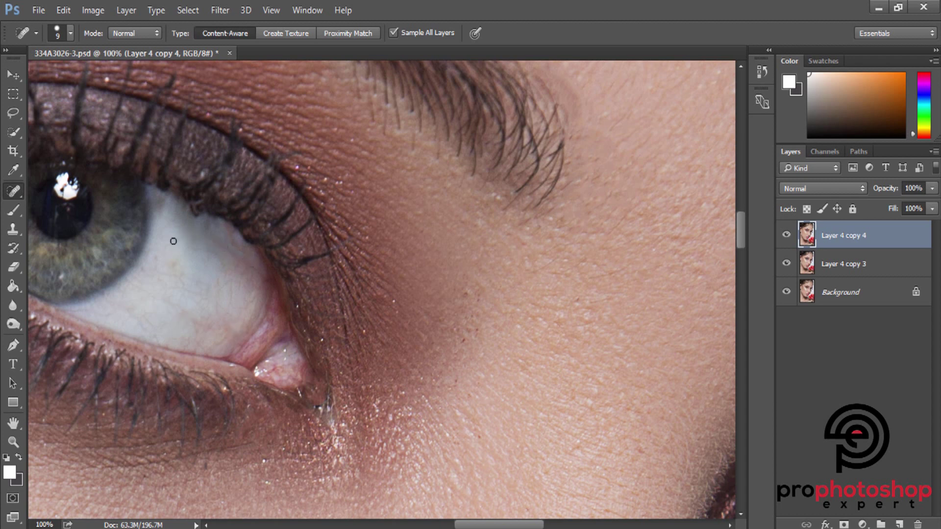
{"action": "left_click_drag", "start_coordinate": [175, 277], "coordinate": [180, 285]}
{"action": "left_click_drag", "start_coordinate": [165, 292], "coordinate": [177, 292]}
{"action": "key", "text": "ctrl+minus"}
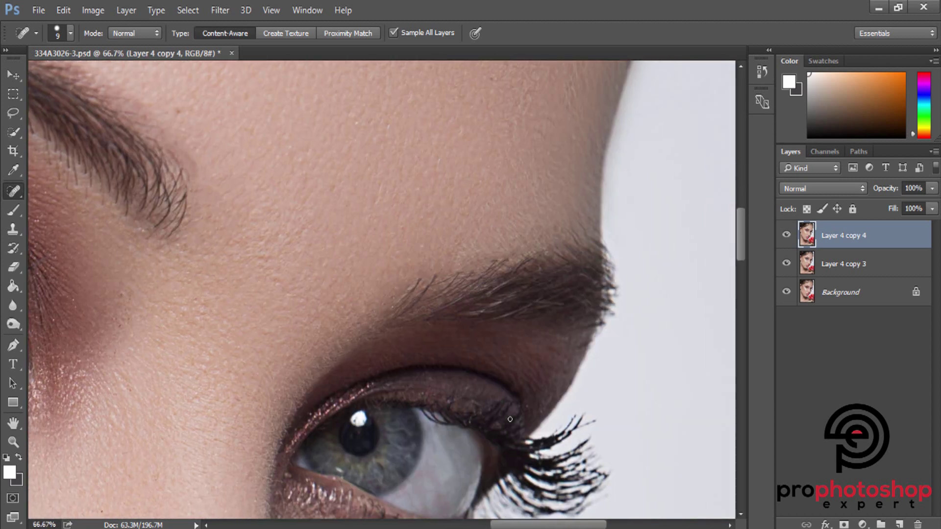
{"action": "key", "text": "ctrl+minus"}
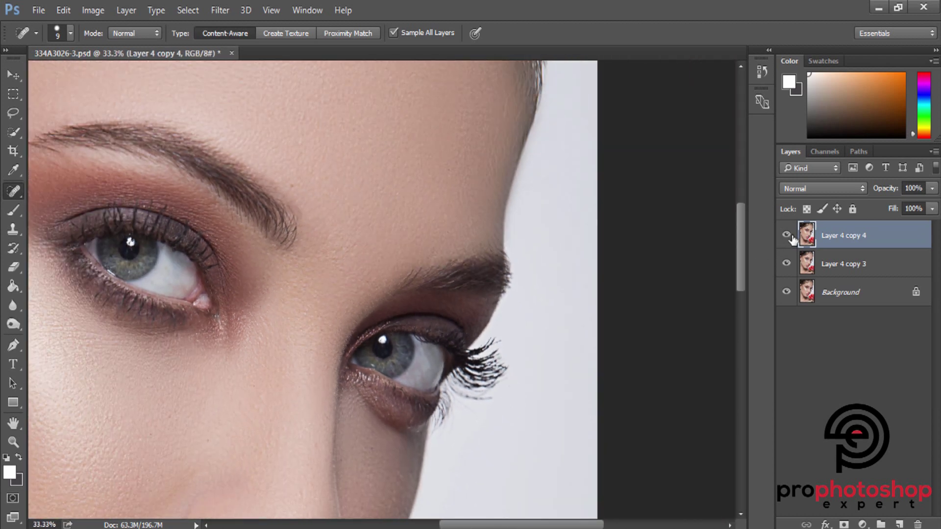
{"action": "key", "text": "ctrl+j"}
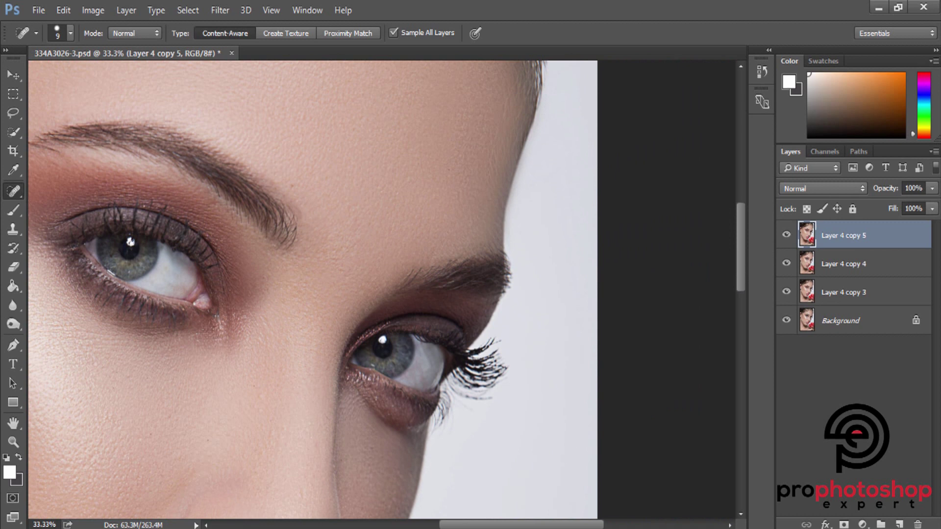
Step: Smooth the skin around the left eye with the Mixer Brush
{"action": "key", "text": "ctrl+plus"}
{"action": "right_click", "coordinate": [13, 210]}
{"action": "left_click", "coordinate": [48, 249]}
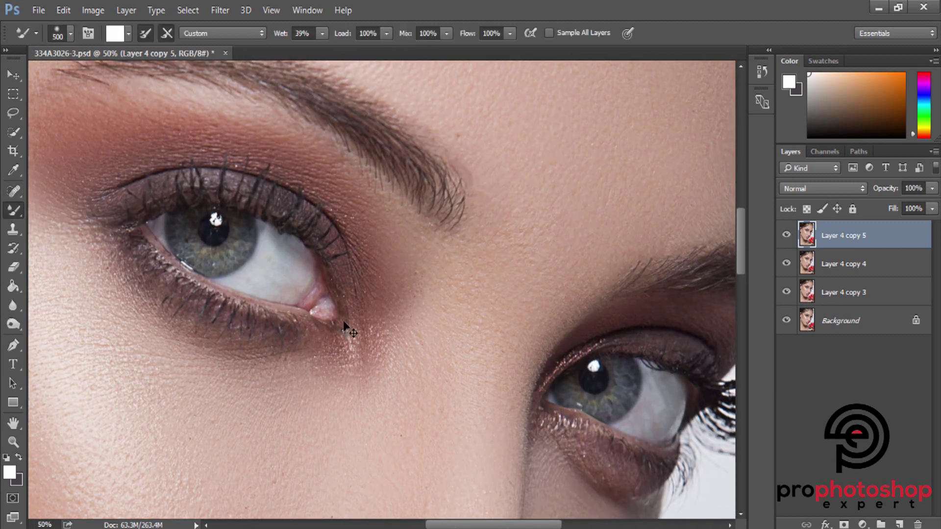
{"action": "key", "text": "ctrl+plus"}
{"action": "key", "text": "["}
{"action": "key", "text": "["}
{"action": "key", "text": "["}
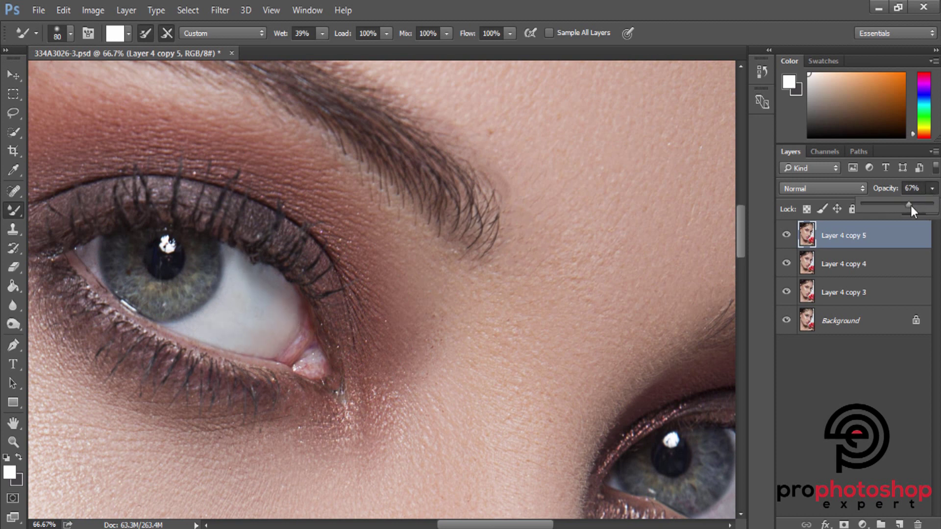
Step: Fade the smoothing layer to 61% opacity and select it together with Layer 4 copy 4
{"action": "left_click_drag", "start_coordinate": [910, 204], "coordinate": [905, 206]}
{"action": "key", "text": "ctrl+minus"}
{"action": "key", "text": "ctrl+minus"}
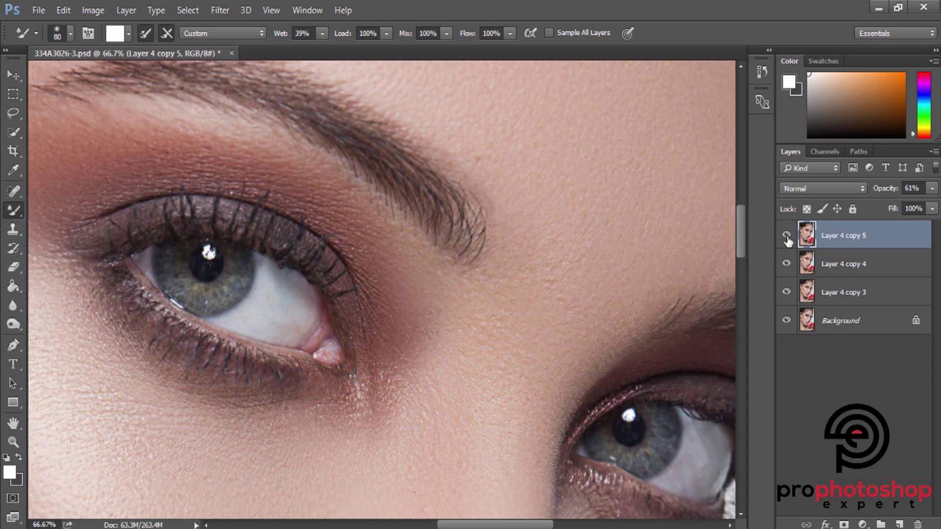
{"action": "key", "text": "ctrl+minus"}
{"action": "key", "text": "ctrl+minus"}
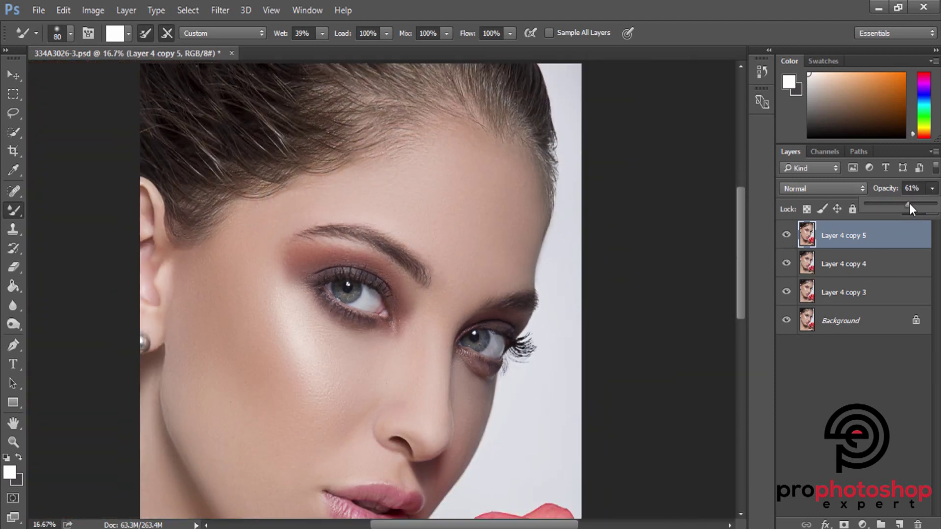
{"action": "left_click", "coordinate": [856, 263], "text": "shift"}
{"action": "right_click", "coordinate": [856, 264]}
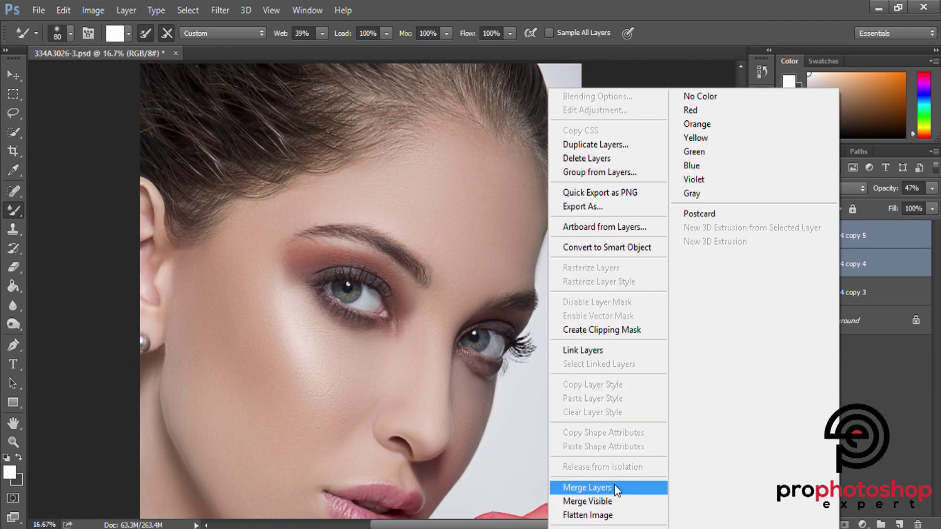
Step: Merge the two eye retouch layers into one
{"action": "left_click", "coordinate": [614, 485]}
{"action": "key", "text": "ctrl+minus"}
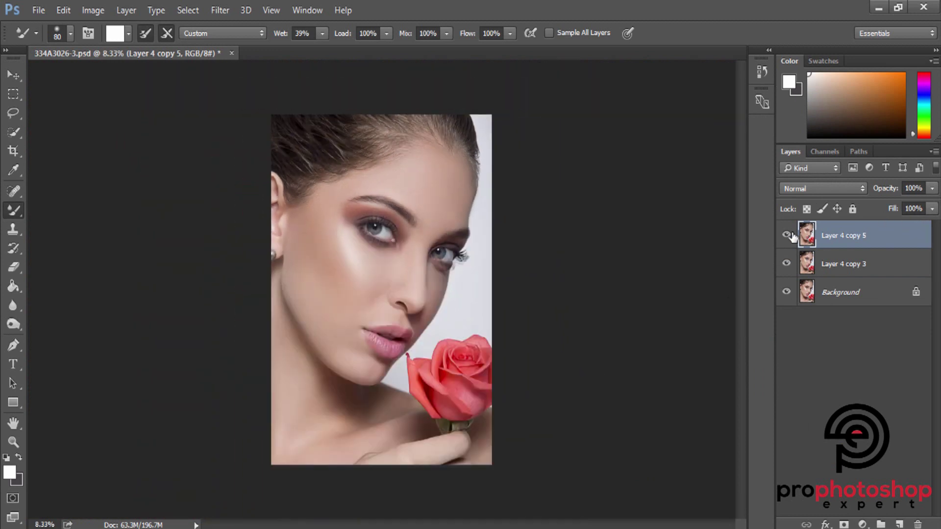
{"action": "key", "text": "ctrl+plus"}
{"action": "key", "text": "ctrl+plus"}
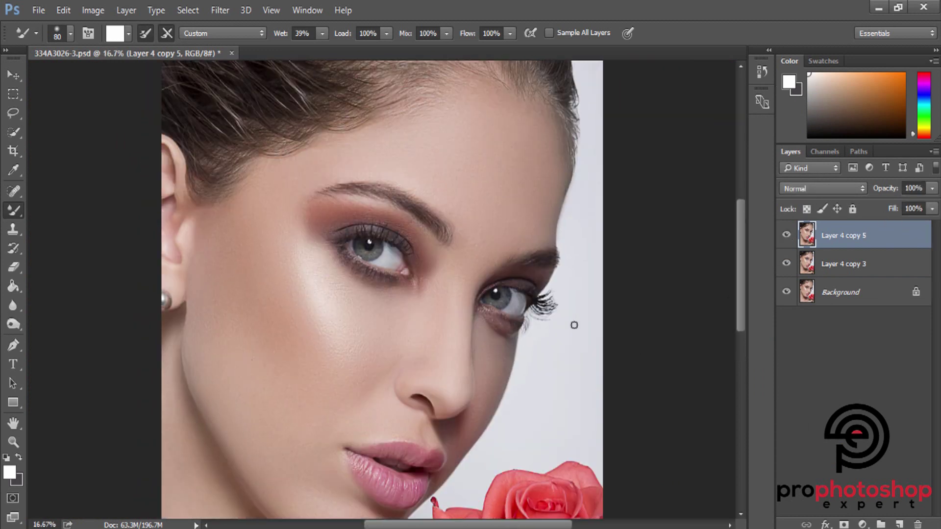
Step: Duplicate as Layer 4 copy 6, raise Brightness to 17, and add a layer mask
{"action": "key", "text": "ctrl+j"}
{"action": "left_click", "coordinate": [94, 9]}
{"action": "mouse_move", "coordinate": [113, 47]}
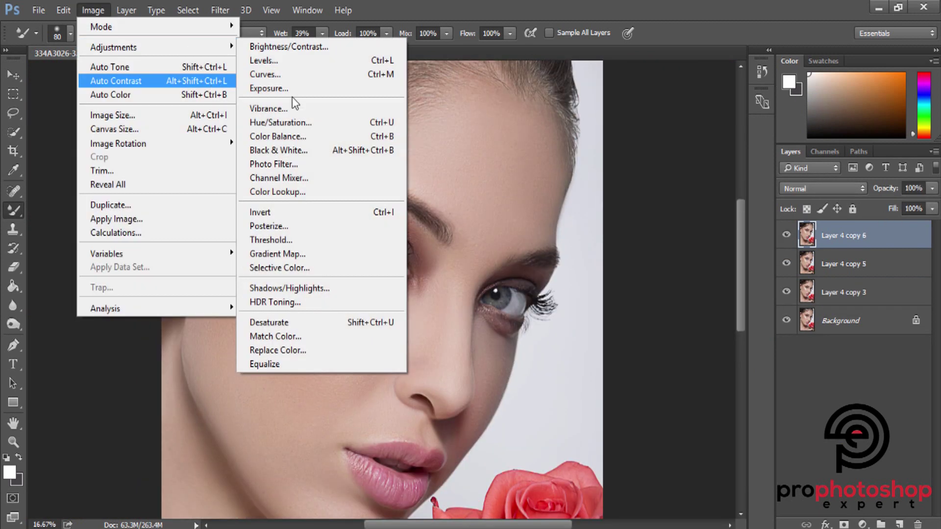
{"action": "left_click", "coordinate": [299, 46]}
{"action": "left_click_drag", "start_coordinate": [584, 118], "coordinate": [590, 122]}
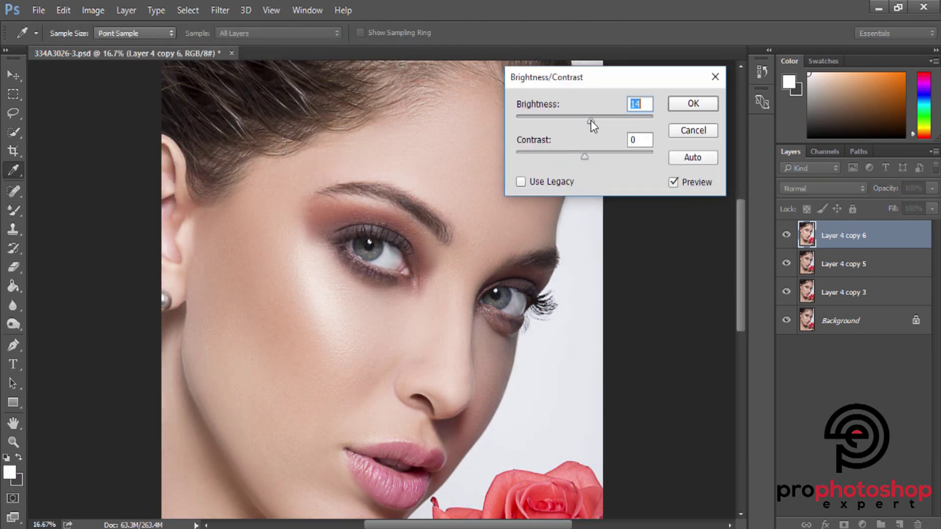
{"action": "left_click_drag", "start_coordinate": [590, 119], "coordinate": [592, 120]}
{"action": "left_click", "coordinate": [693, 103]}
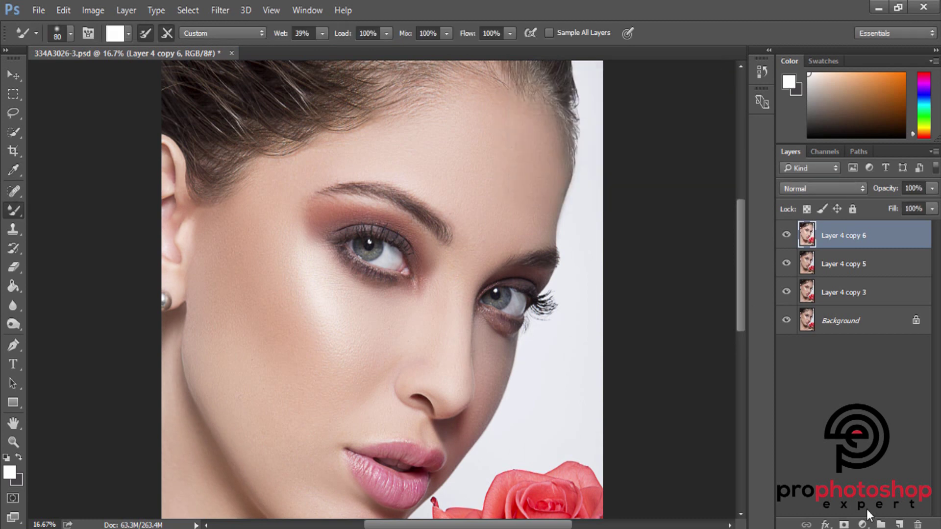
{"action": "left_click", "coordinate": [844, 525]}
Step: Invert the mask to hide the brightening, then reveal it on the eye white with the Brush
{"action": "key", "text": "ctrl+i"}
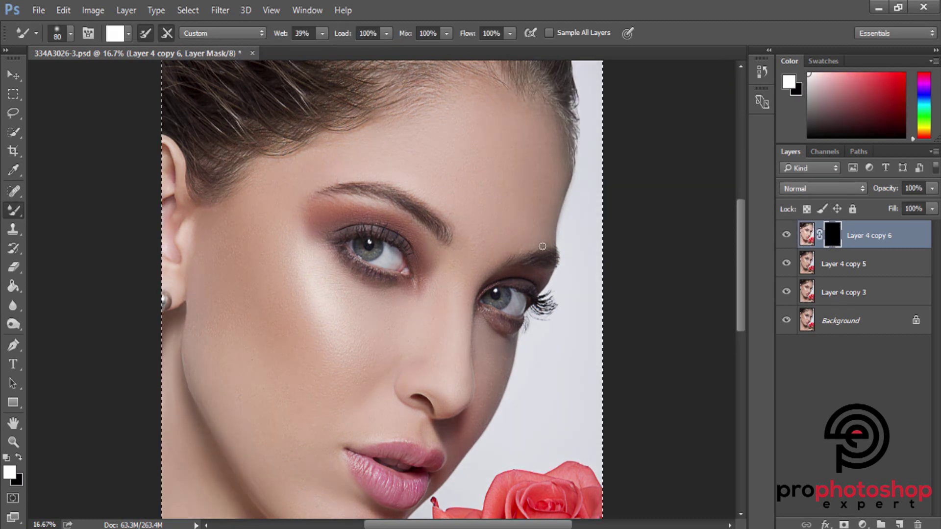
{"action": "key", "text": "ctrl+plus"}
{"action": "right_click", "coordinate": [13, 210]}
{"action": "left_click", "coordinate": [40, 210]}
{"action": "scroll", "coordinate": [415, 295], "scroll_direction": "up", "scroll_amount": 2}
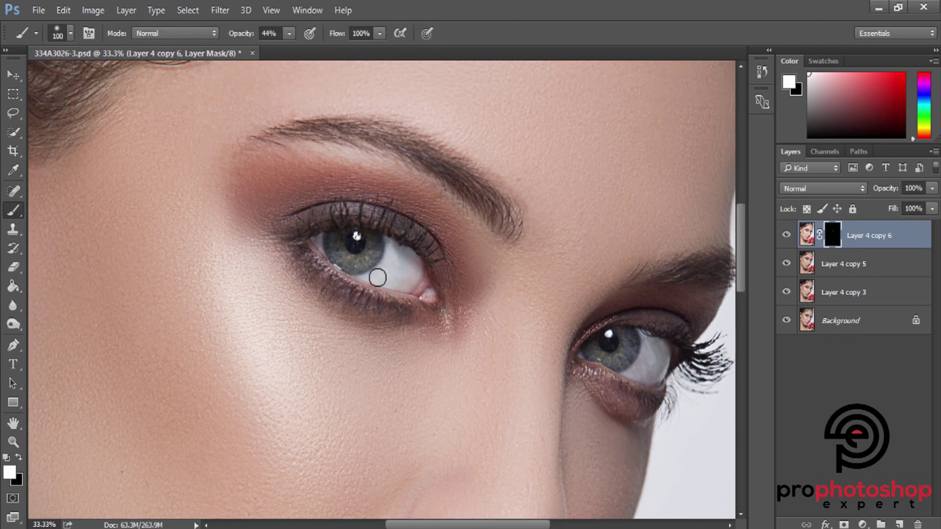
{"action": "key", "text": "bracketright"}
{"action": "left_click_drag", "start_coordinate": [374, 282], "coordinate": [414, 280]}
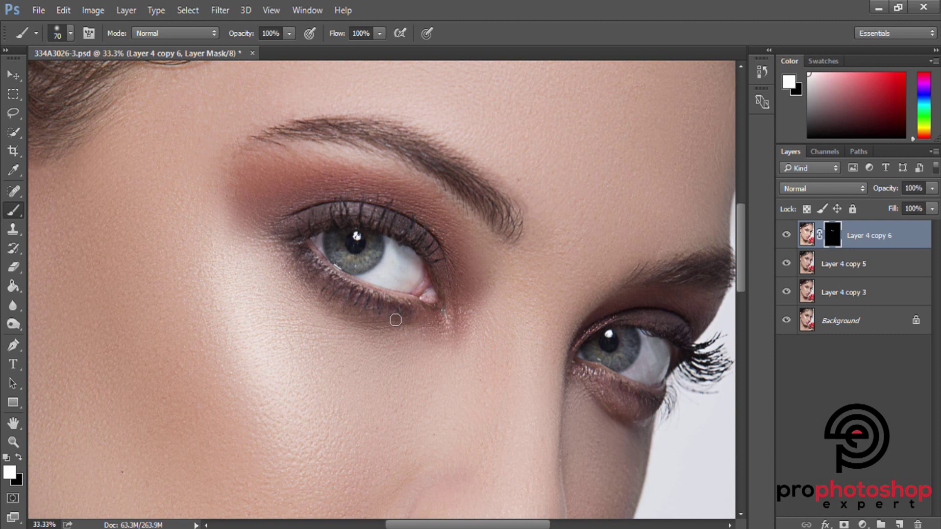
Step: Paint the mask to reveal brightening across the lips, adjusting the brush size
{"action": "scroll", "coordinate": [500, 465], "scroll_direction": "right", "scroll_amount": 2}
{"action": "scroll", "coordinate": [516, 380], "scroll_direction": "right", "scroll_amount": 4}
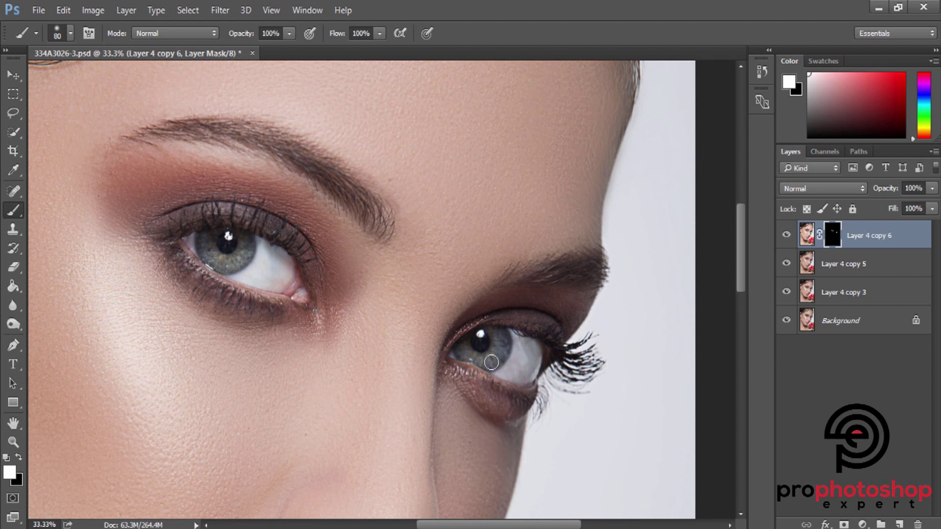
{"action": "scroll", "coordinate": [563, 377], "scroll_direction": "down", "scroll_amount": 1}
{"action": "scroll", "coordinate": [353, 420], "scroll_direction": "down", "scroll_amount": 2}
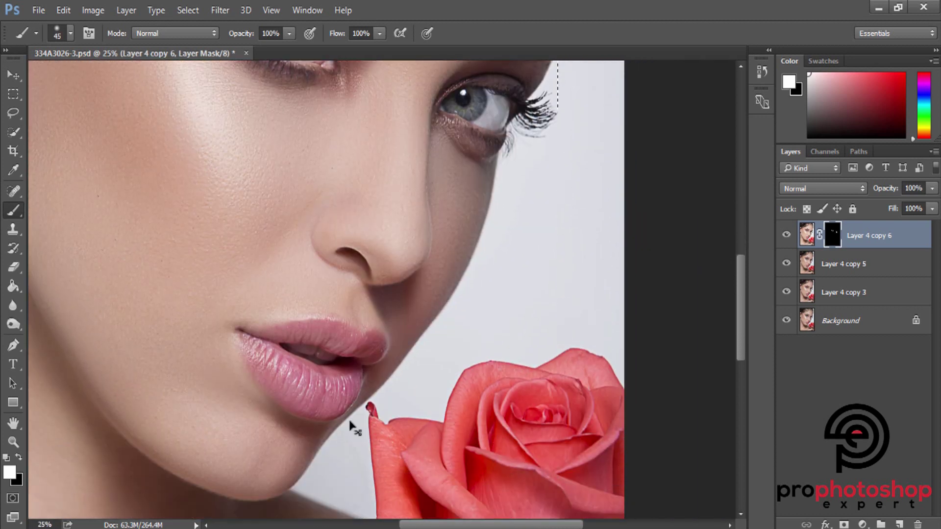
{"action": "scroll", "coordinate": [319, 408], "scroll_direction": "up", "scroll_amount": 2}
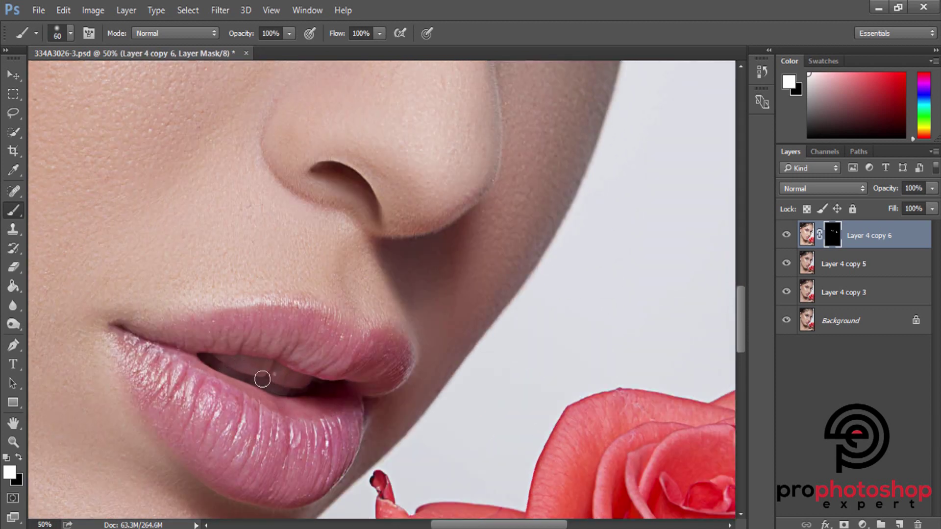
{"action": "scroll", "coordinate": [268, 382], "scroll_direction": "down", "scroll_amount": 2}
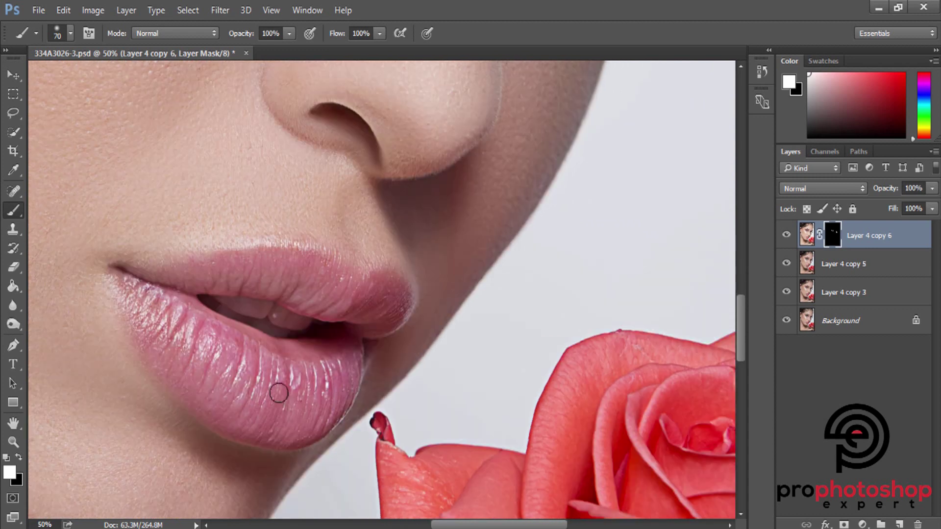
{"action": "key", "text": "bracketright"}
{"action": "key", "text": "bracketright"}
{"action": "key", "text": "bracketright"}
{"action": "key", "text": "bracketright"}
{"action": "key", "text": "bracketright"}
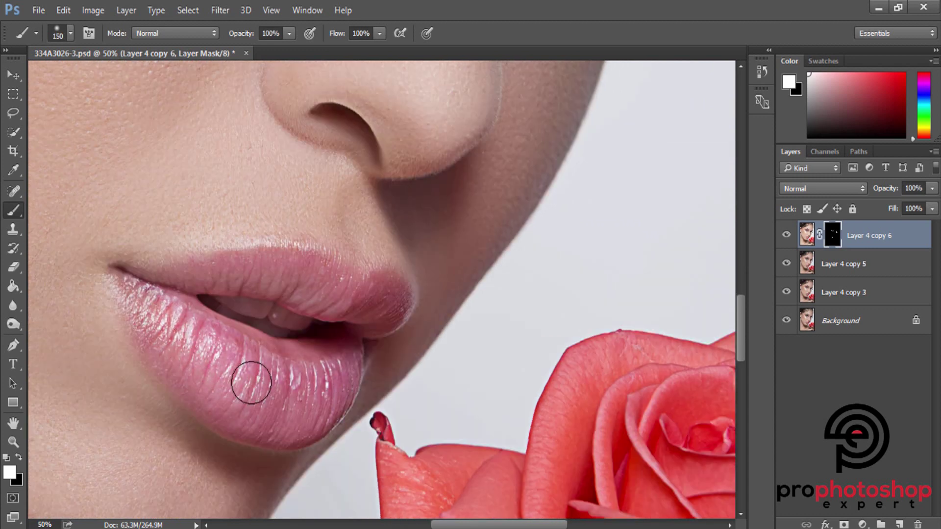
{"action": "key", "text": "bracketleft"}
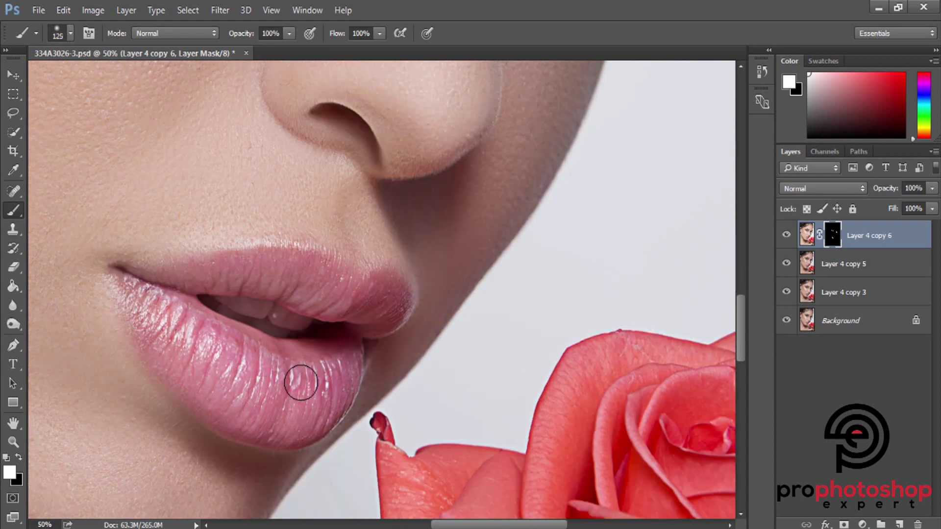
Step: Continue revealing brightening over the cheek, enlarging the brush for large skin areas
{"action": "scroll", "coordinate": [330, 396], "scroll_direction": "up", "scroll_amount": 1}
{"action": "key", "text": "bracketleft"}
{"action": "key", "text": "bracketright"}
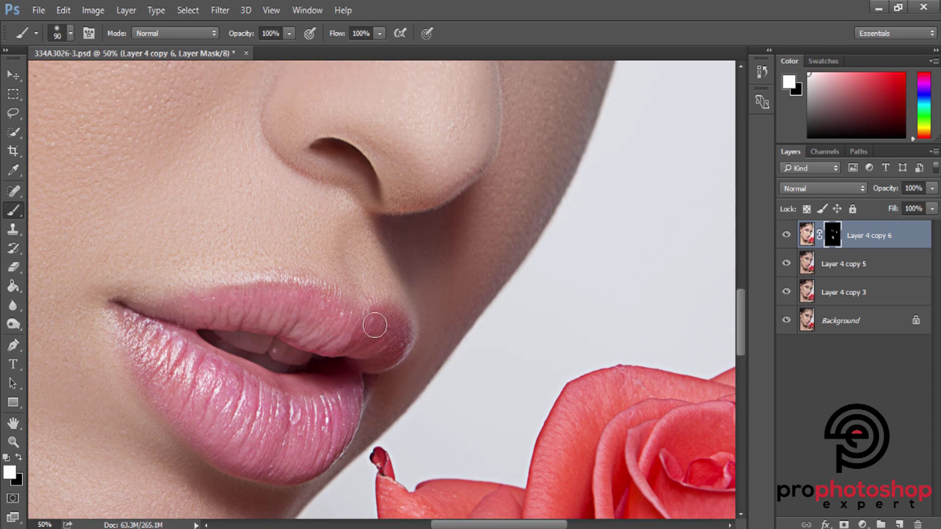
{"action": "scroll", "coordinate": [433, 344], "scroll_direction": "down", "scroll_amount": 1}
{"action": "scroll", "coordinate": [427, 332], "scroll_direction": "down", "scroll_amount": 1}
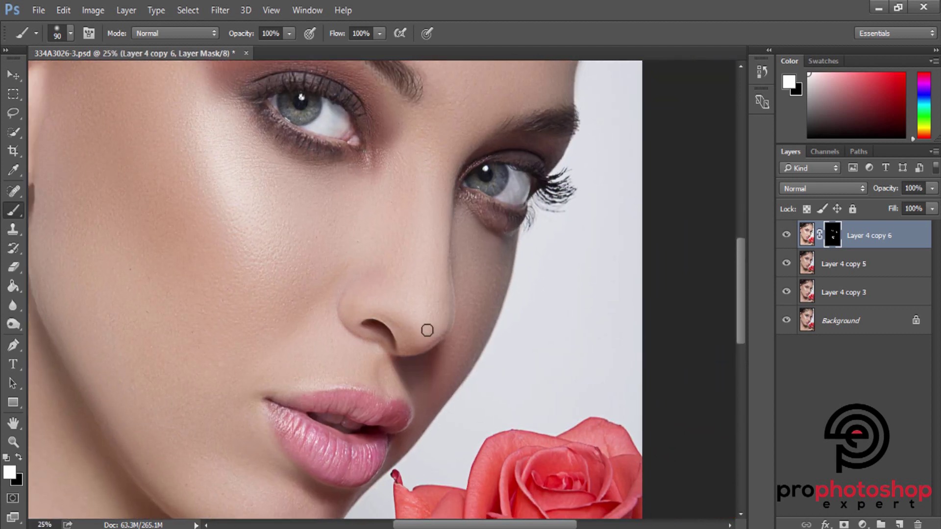
{"action": "scroll", "coordinate": [427, 331], "scroll_direction": "down", "scroll_amount": 2}
{"action": "scroll", "coordinate": [427, 330], "scroll_direction": "up", "scroll_amount": 1}
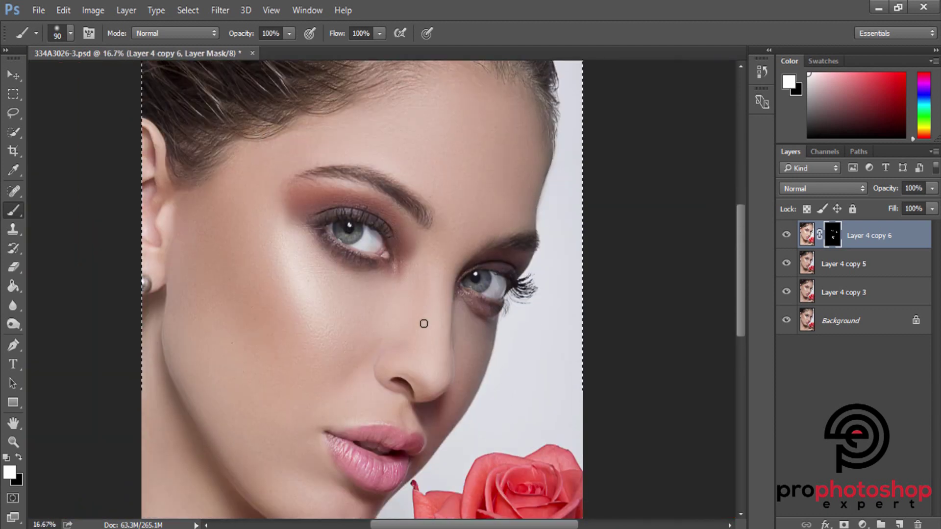
{"action": "key", "text": "bracketright"}
{"action": "key", "text": "bracketright"}
{"action": "key", "text": "bracketright"}
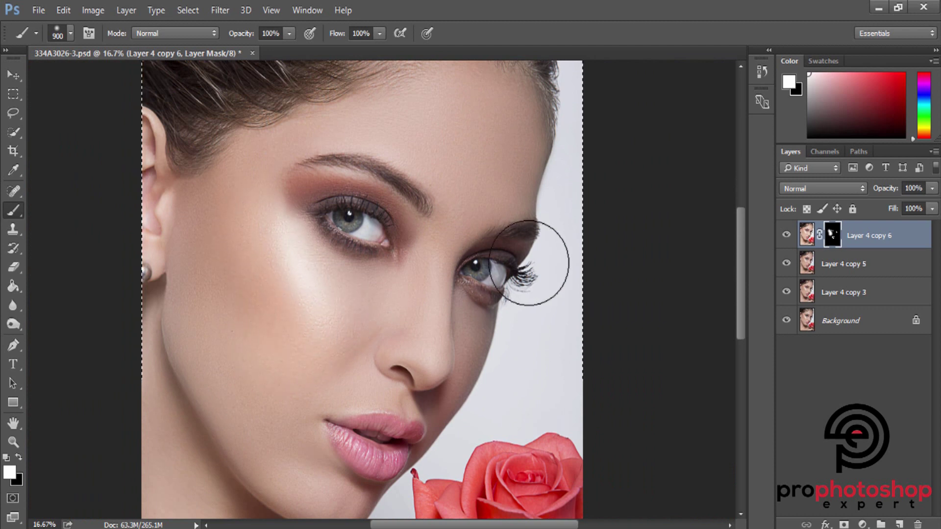
Step: Set the brush opacity to 53% and size the brush for the forehead and hairline
{"action": "left_click", "coordinate": [290, 33]}
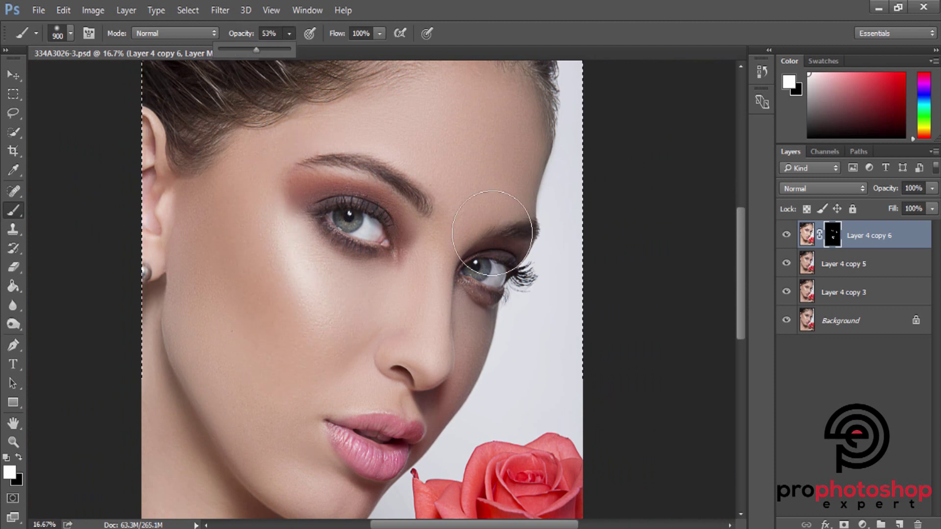
{"action": "scroll", "coordinate": [492, 233], "scroll_direction": "up", "scroll_amount": 4}
{"action": "scroll", "coordinate": [247, 173], "scroll_direction": "up", "scroll_amount": 1}
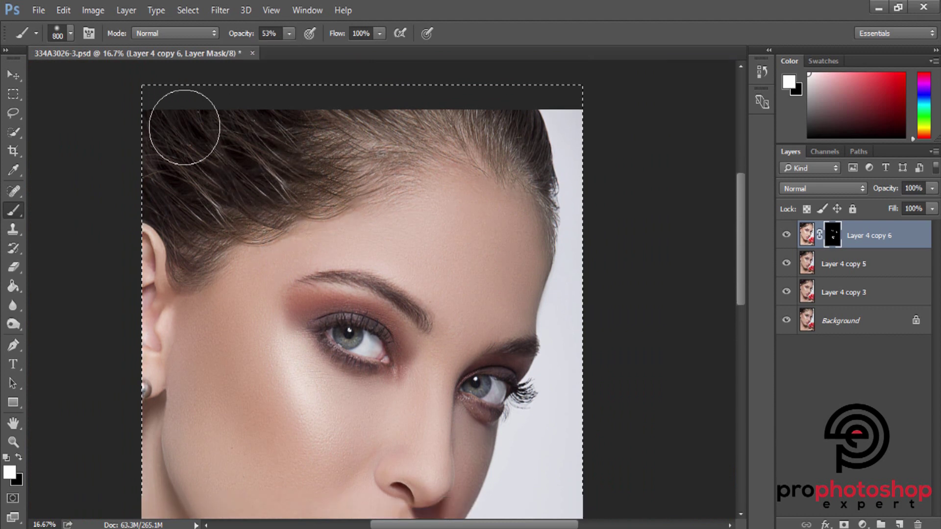
{"action": "key", "text": "bracketleft"}
{"action": "key", "text": "bracketleft"}
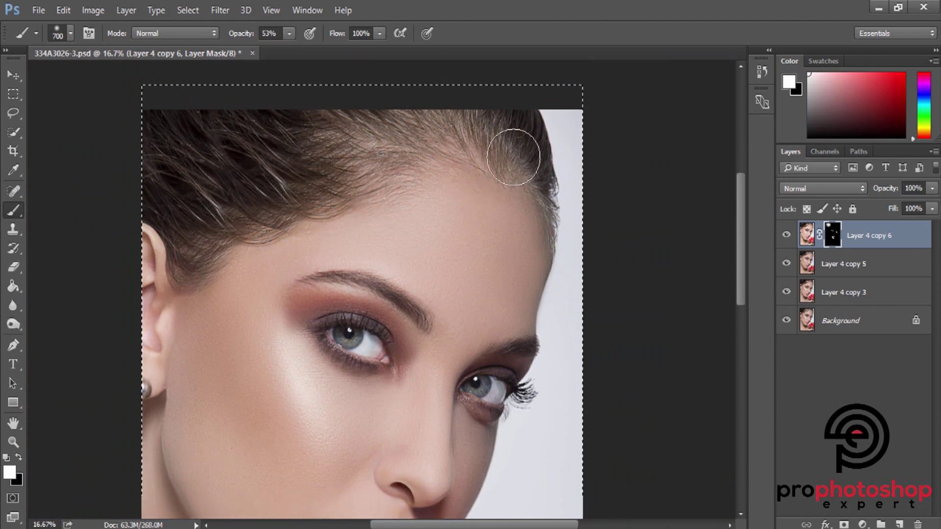
{"action": "scroll", "coordinate": [524, 123], "scroll_direction": "down", "scroll_amount": 3}
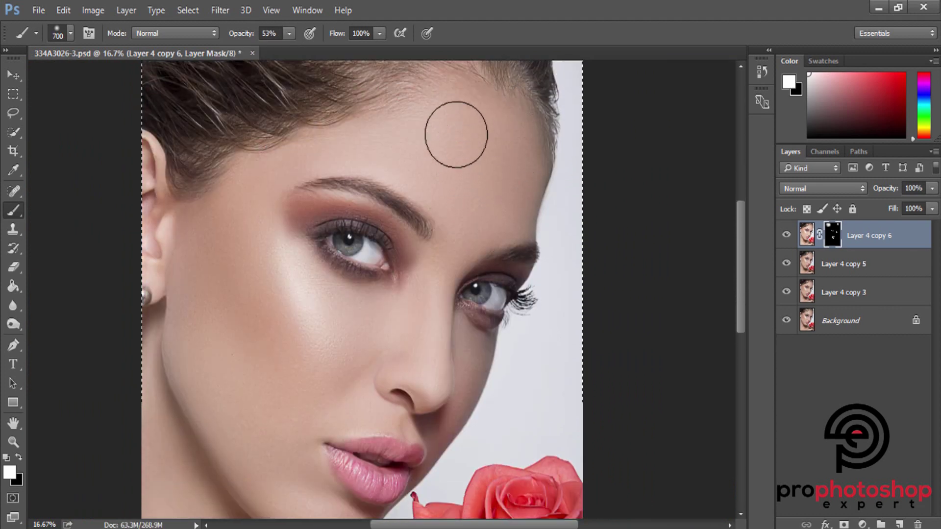
{"action": "key", "text": "bracketright"}
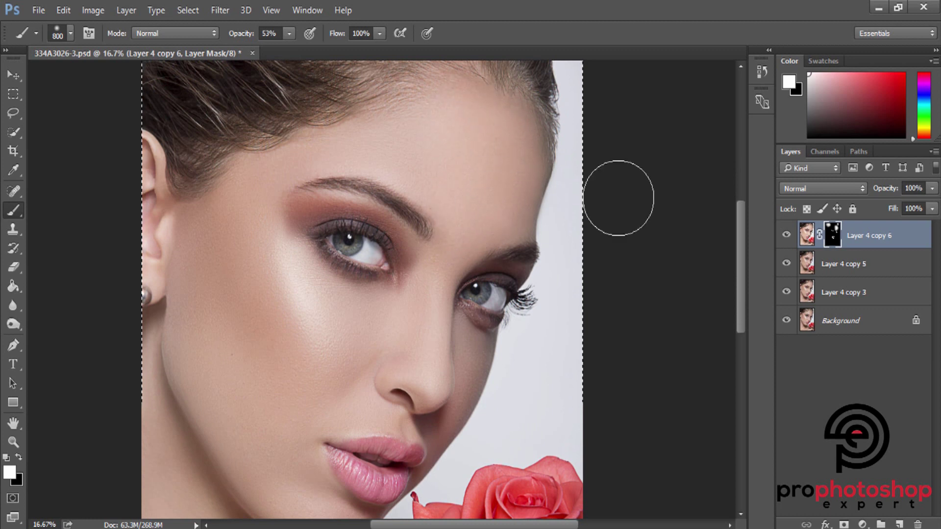
{"action": "key", "text": "bracketleft"}
{"action": "key", "text": "bracketleft"}
{"action": "key", "text": "bracketleft"}
{"action": "key", "text": "bracketleft"}
{"action": "scroll", "coordinate": [466, 235], "scroll_direction": "down", "scroll_amount": 2}
{"action": "key", "text": "bracketleft"}
{"action": "key", "text": "bracketleft"}
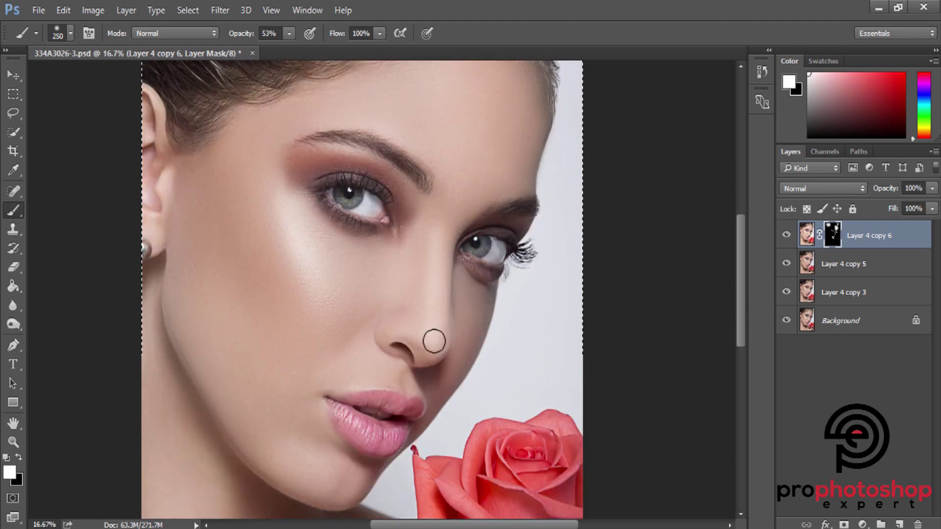
{"action": "scroll", "coordinate": [434, 342], "scroll_direction": "down", "scroll_amount": 2}
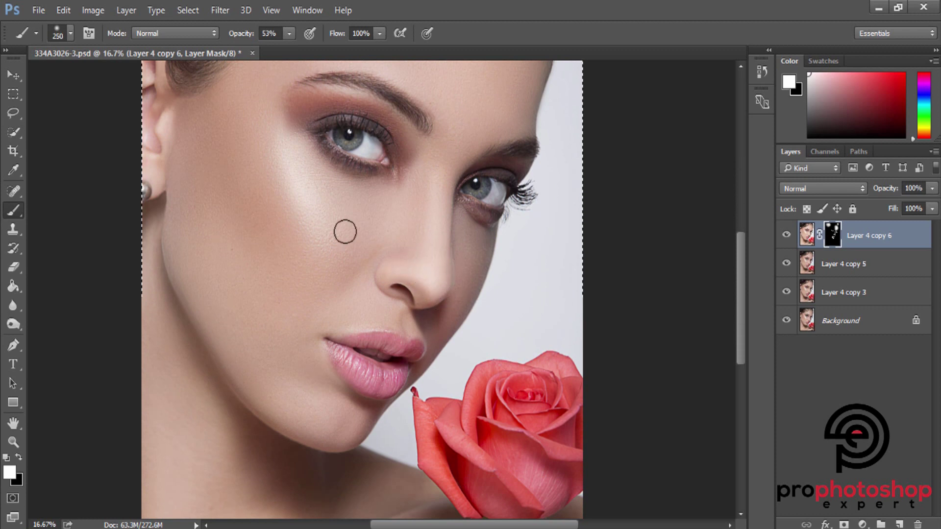
{"action": "key", "text": "bracketright"}
{"action": "key", "text": "bracketright"}
{"action": "key", "text": "bracketright"}
{"action": "scroll", "coordinate": [242, 179], "scroll_direction": "up", "scroll_amount": 2}
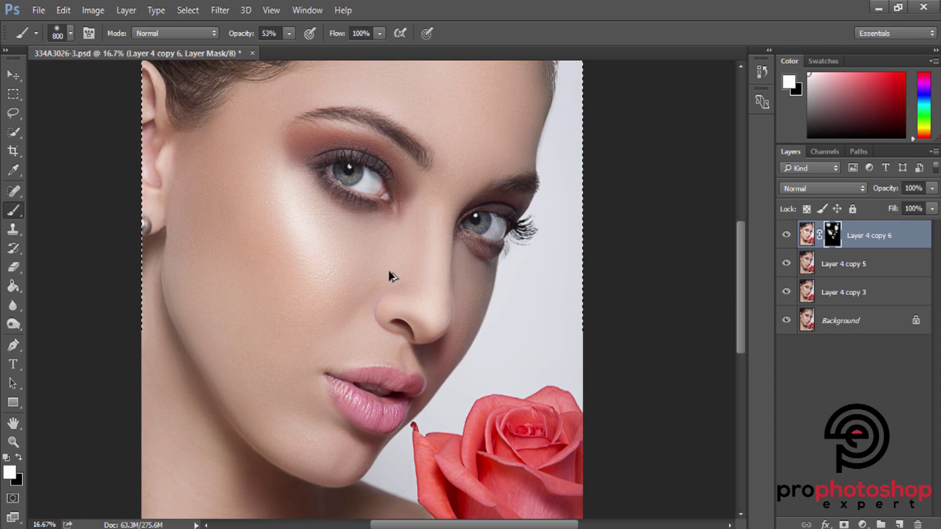
Step: Paint white on the mask across the cheek below the eye, then resize the brush for the chin
{"action": "left_click_drag", "start_coordinate": [389, 273], "coordinate": [328, 222]}
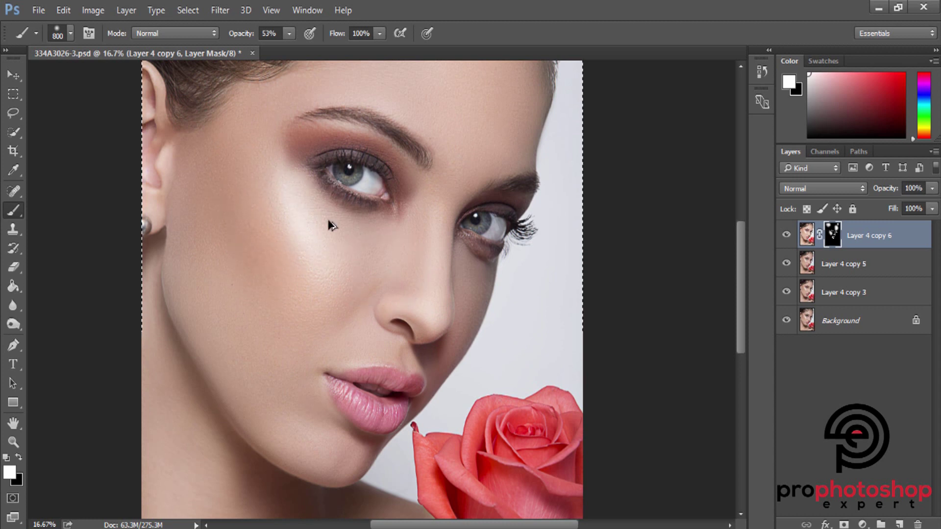
{"action": "key", "text": "bracketright"}
{"action": "left_click_drag", "start_coordinate": [263, 196], "coordinate": [330, 295]}
{"action": "scroll", "coordinate": [294, 285], "scroll_direction": "down", "scroll_amount": 3}
{"action": "key", "text": "bracketleft"}
{"action": "key", "text": "bracketleft"}
{"action": "key", "text": "bracketleft"}
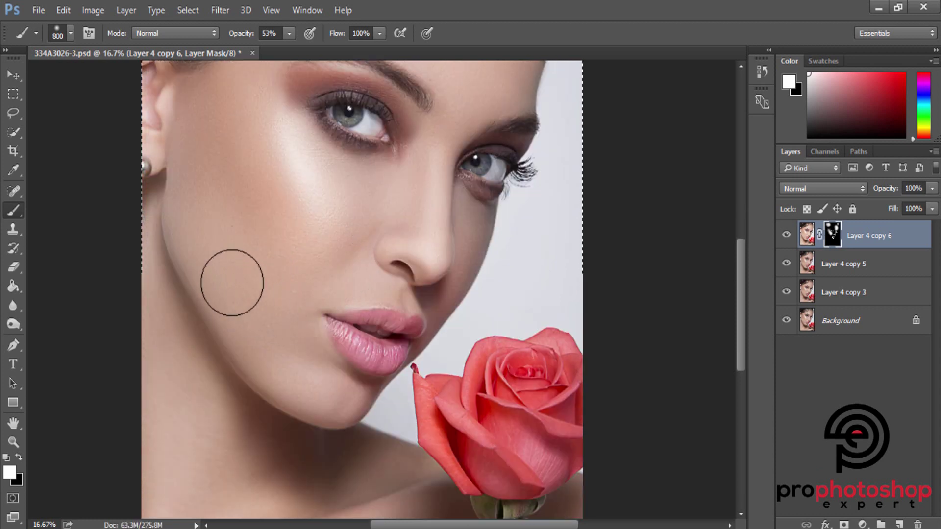
{"action": "scroll", "coordinate": [319, 304], "scroll_direction": "down", "scroll_amount": 2}
{"action": "key", "text": "bracketleft"}
{"action": "key", "text": "bracketleft"}
{"action": "key", "text": "bracketleft"}
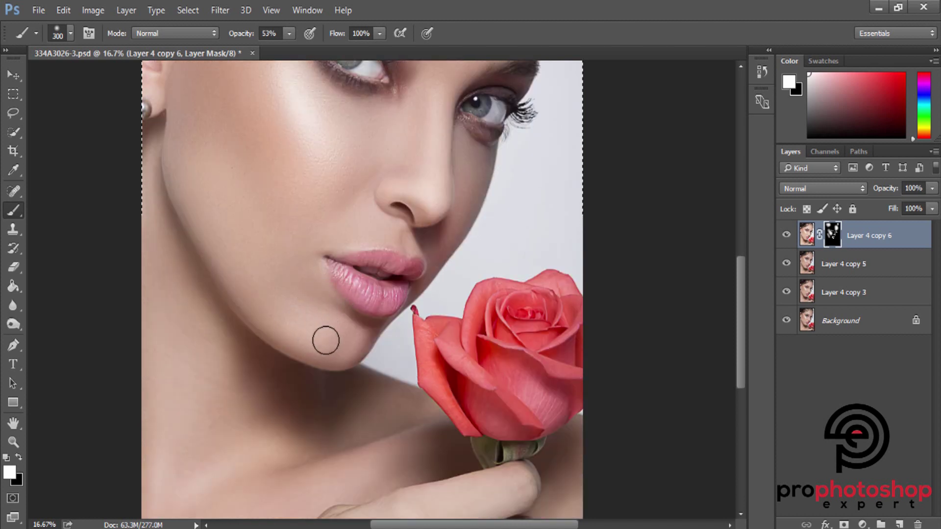
{"action": "key", "text": "bracketright"}
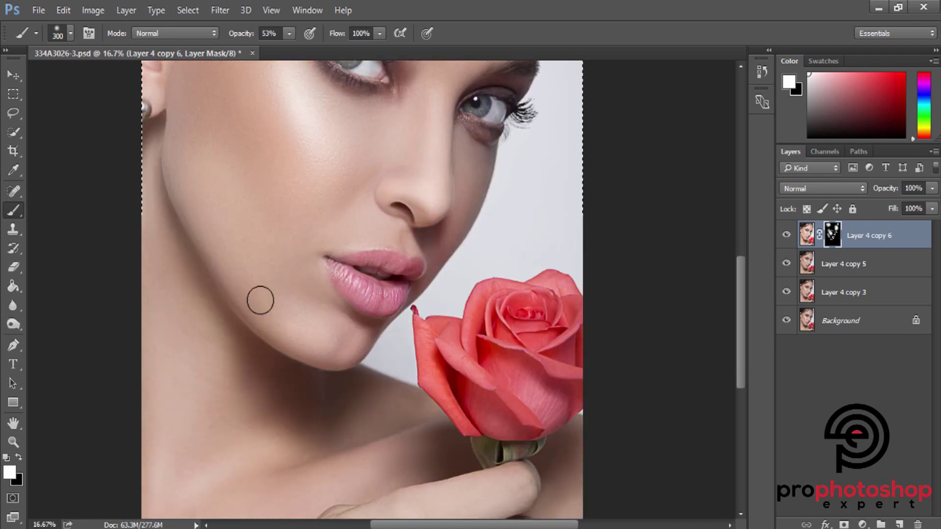
{"action": "scroll", "coordinate": [260, 298], "scroll_direction": "up", "scroll_amount": 2}
Step: Shrink the brush around the eyes, then toggle Layer 4 copy 6 to compare
{"action": "key", "text": "ctrl+minus"}
{"action": "key", "text": "ctrl+plus"}
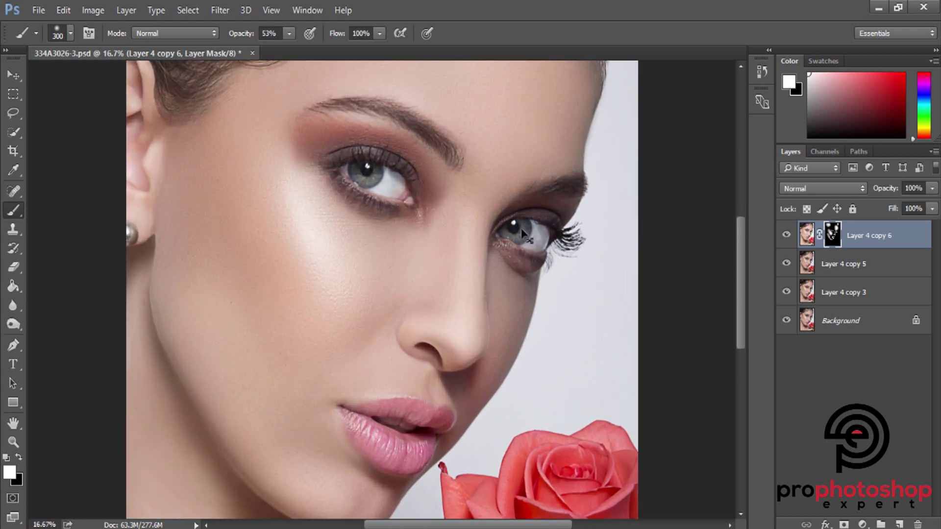
{"action": "key", "text": "ctrl+plus"}
{"action": "key", "text": "bracketleft"}
{"action": "scroll", "coordinate": [525, 168], "scroll_direction": "up", "scroll_amount": 3}
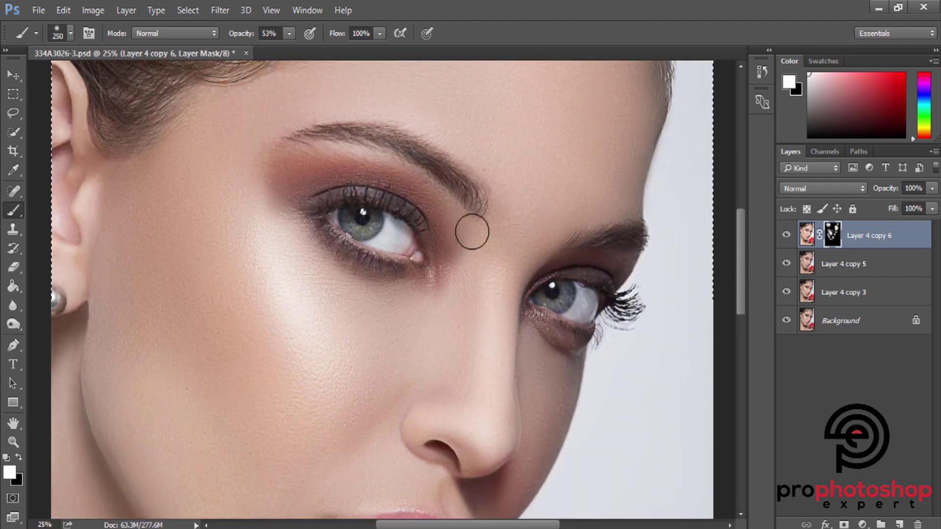
{"action": "key", "text": "bracketleft"}
{"action": "key", "text": "bracketleft"}
{"action": "key", "text": "bracketleft"}
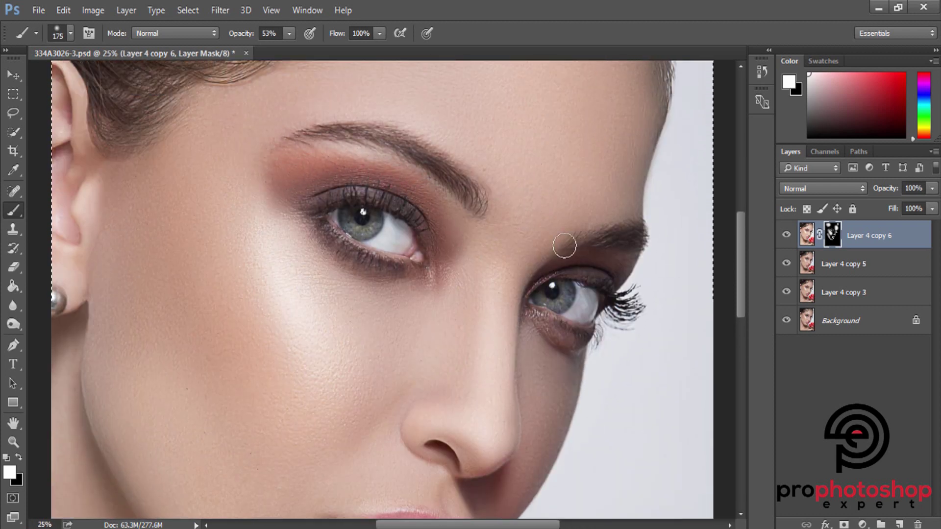
{"action": "scroll", "coordinate": [563, 246], "scroll_direction": "down", "scroll_amount": 1}
{"action": "scroll", "coordinate": [655, 246], "scroll_direction": "up", "scroll_amount": 1}
{"action": "key", "text": "ctrl+minus"}
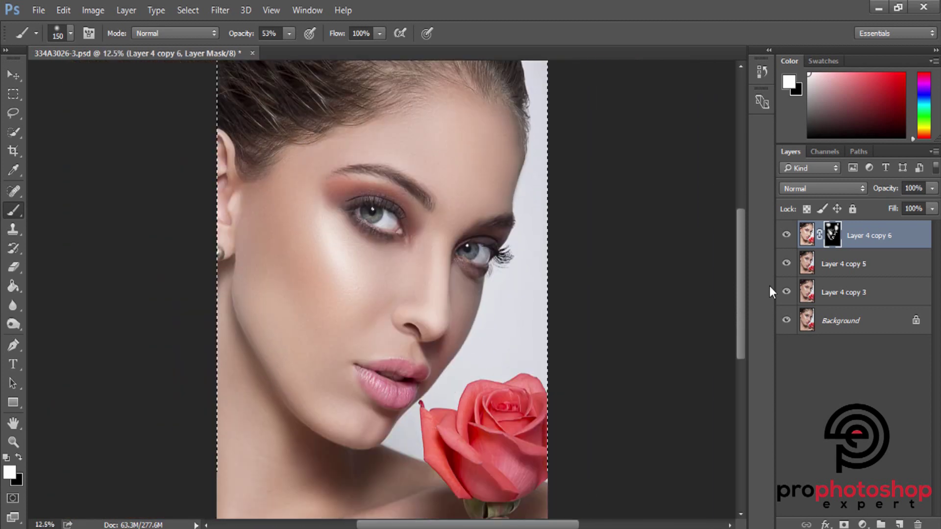
{"action": "key", "text": "ctrl+minus"}
{"action": "left_click", "coordinate": [787, 236]}
Step: Paint white on the mask along the rose's top edge to reveal its brightening
{"action": "key", "text": "ctrl+plus"}
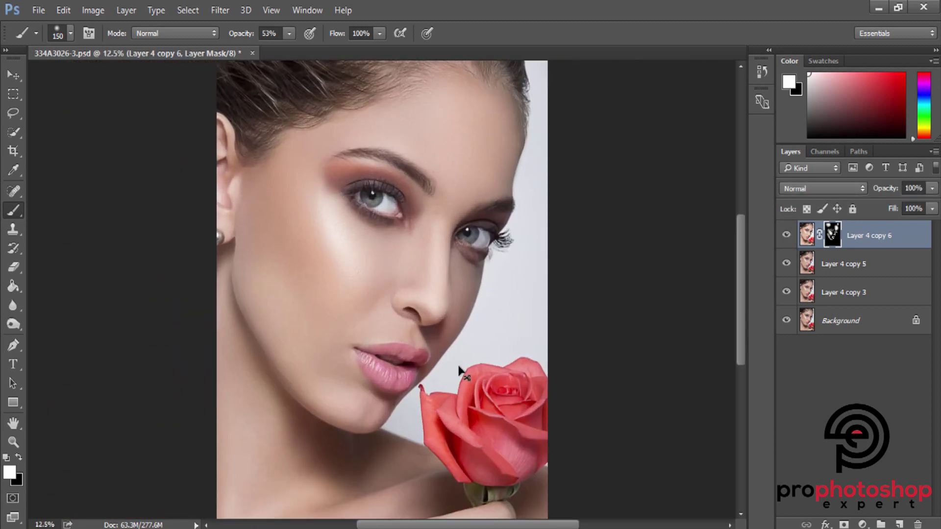
{"action": "key", "text": "ctrl+plus"}
{"action": "key", "text": "bracketright"}
{"action": "key", "text": "bracketright"}
{"action": "key", "text": "bracketright"}
{"action": "key", "text": "bracketright"}
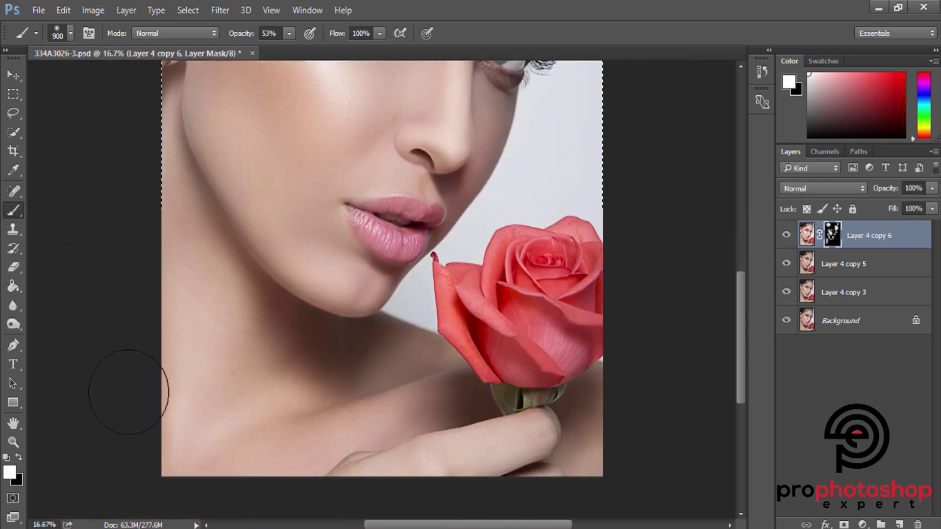
{"action": "scroll", "coordinate": [196, 372], "scroll_direction": "down", "scroll_amount": 2}
{"action": "key", "text": "bracketleft"}
{"action": "key", "text": "bracketleft"}
{"action": "key", "text": "bracketleft"}
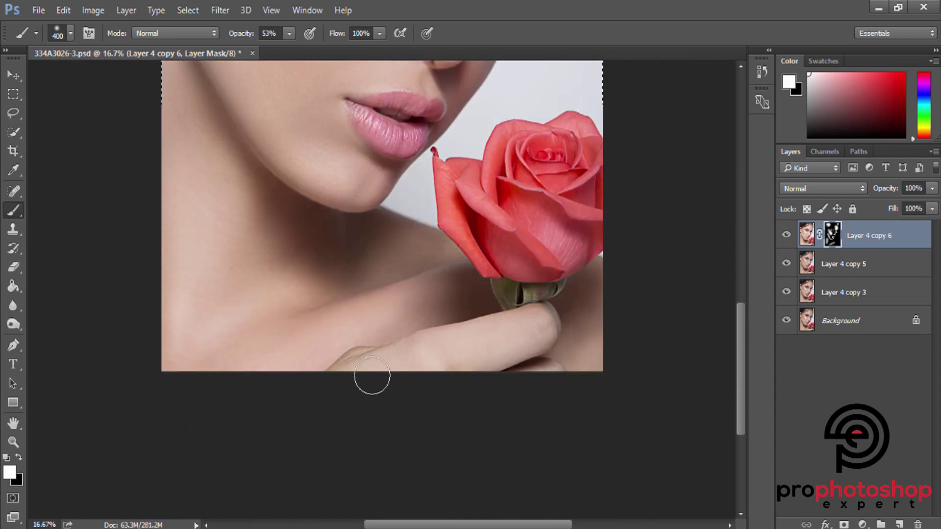
{"action": "scroll", "coordinate": [520, 337], "scroll_direction": "up", "scroll_amount": 1}
{"action": "scroll", "coordinate": [535, 333], "scroll_direction": "up", "scroll_amount": 1}
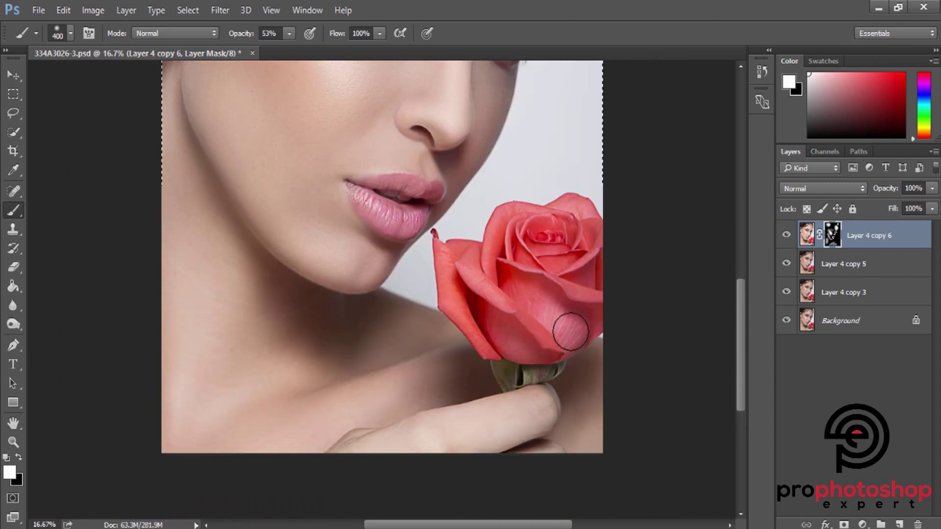
{"action": "key", "text": "bracketleft"}
{"action": "key", "text": "bracketleft"}
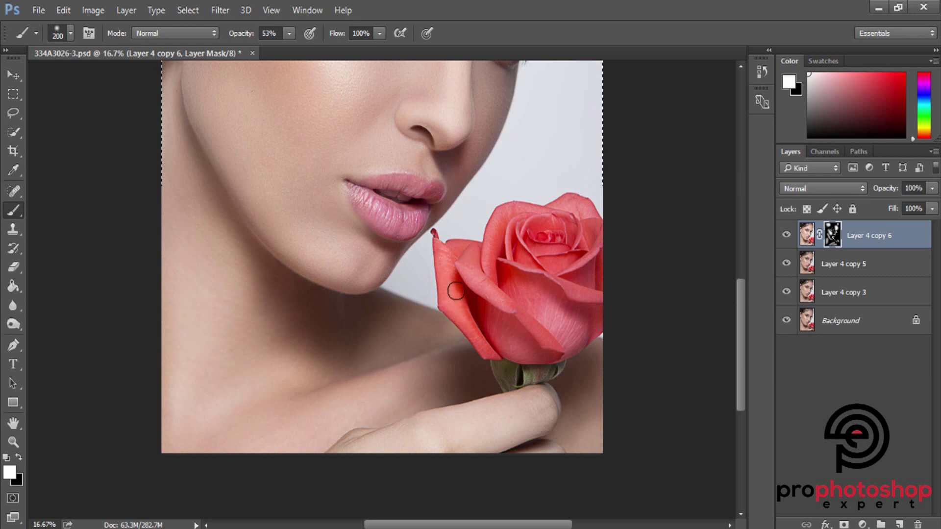
{"action": "key", "text": "bracketleft"}
{"action": "scroll", "coordinate": [553, 290], "scroll_direction": "up", "scroll_amount": 1}
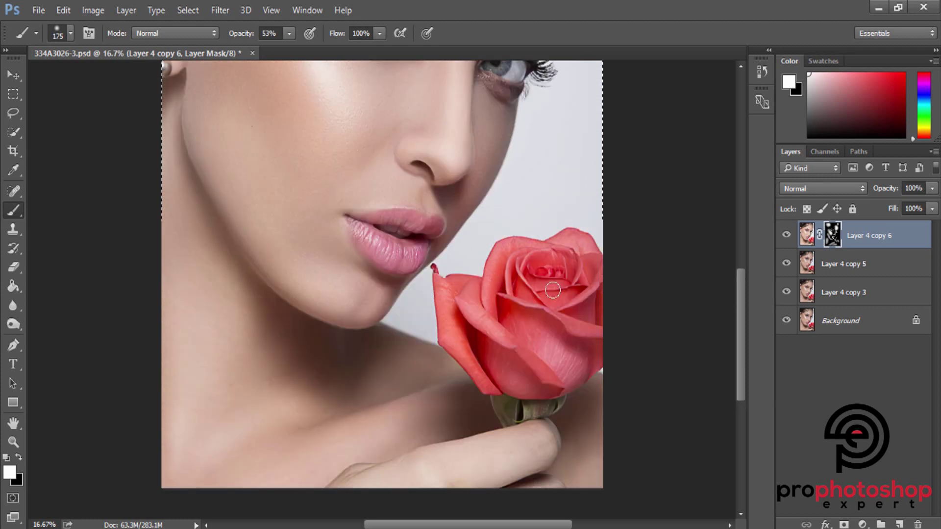
{"action": "left_click_drag", "start_coordinate": [593, 308], "coordinate": [578, 243]}
Step: Compare the retouch layer on and off and lower its opacity to about 70%
{"action": "left_click", "coordinate": [787, 236]}
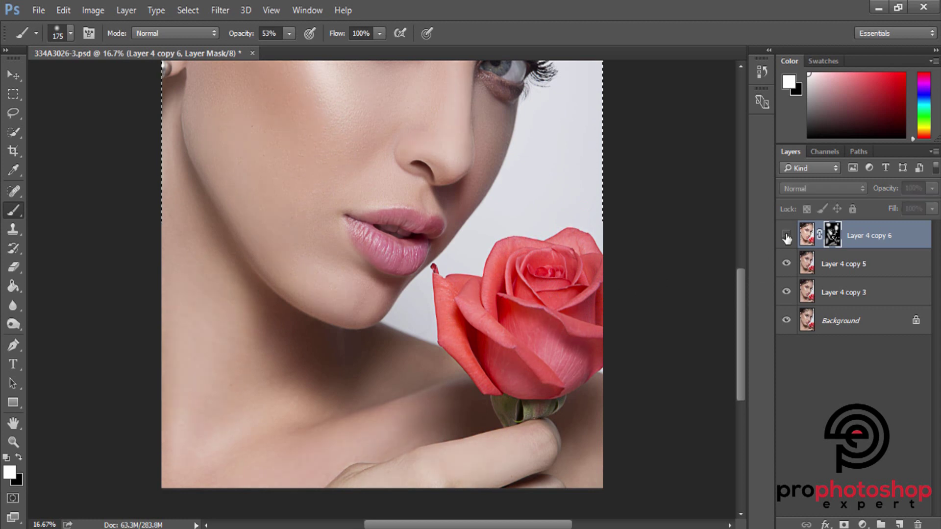
{"action": "left_click", "coordinate": [787, 237]}
{"action": "left_click", "coordinate": [786, 237]}
{"action": "key", "text": "ctrl+minus"}
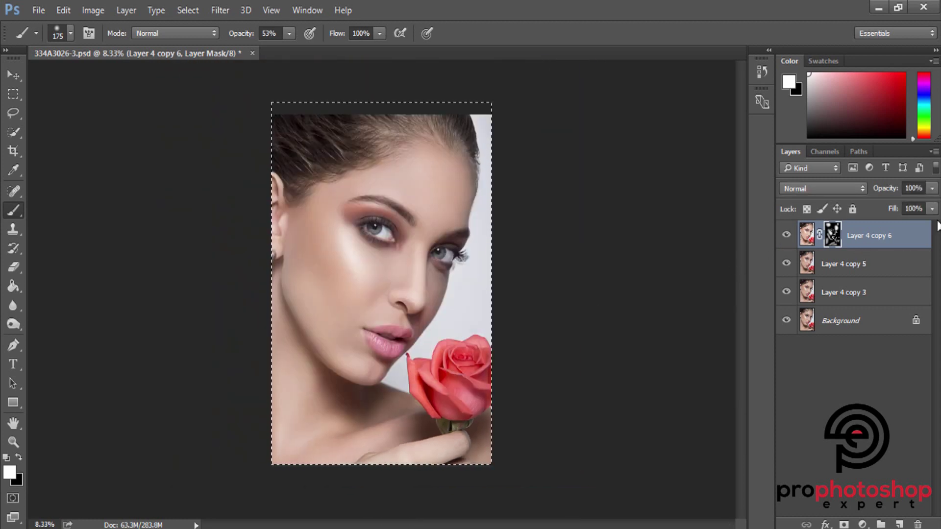
{"action": "left_click", "coordinate": [932, 188]}
{"action": "left_click_drag", "start_coordinate": [932, 204], "coordinate": [910, 204]}
{"action": "left_click", "coordinate": [787, 237]}
{"action": "left_click", "coordinate": [787, 237]}
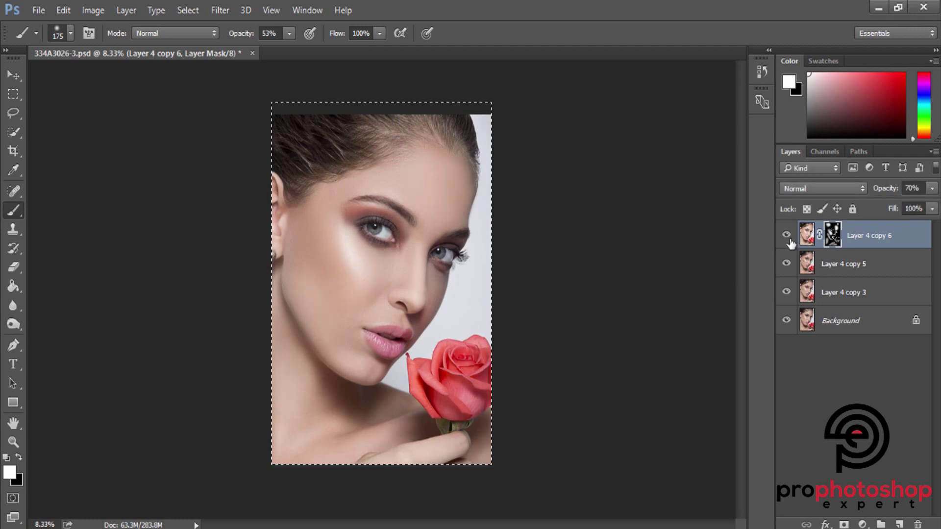
{"action": "left_click", "coordinate": [787, 237]}
{"action": "left_click", "coordinate": [932, 188]}
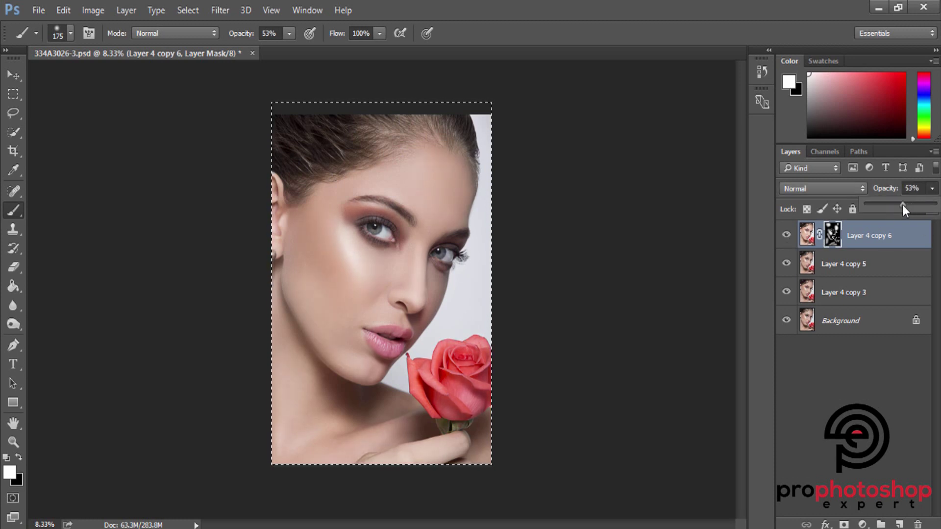
{"action": "left_click", "coordinate": [786, 236]}
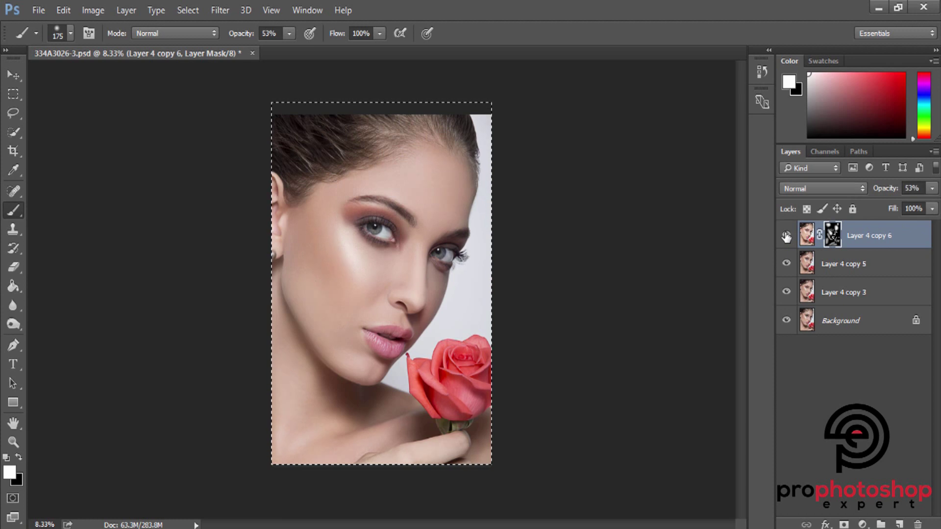
Step: Merge Layer 4 copy 6 down into Layer 4 copy 5
{"action": "left_click", "coordinate": [819, 267], "text": "shift"}
{"action": "right_click", "coordinate": [820, 267]}
{"action": "left_click", "coordinate": [564, 488]}
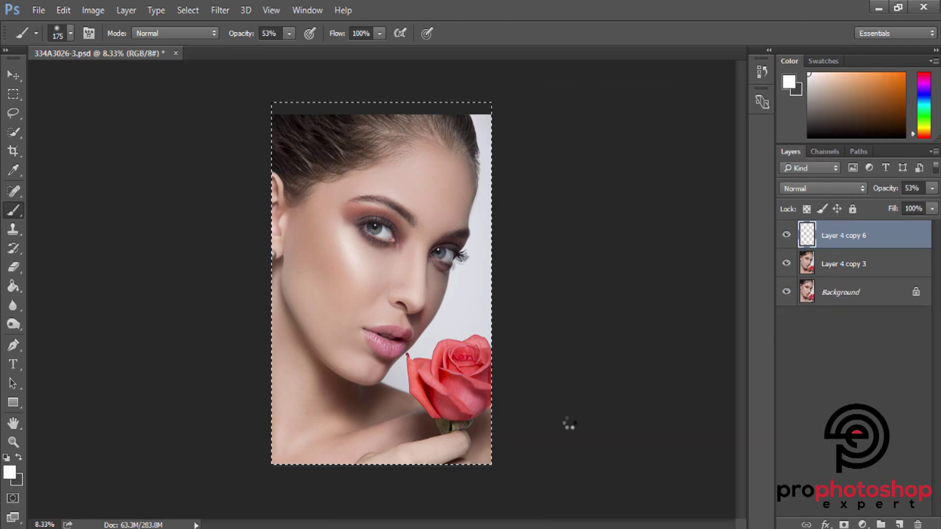
{"action": "key", "text": "ctrl+plus"}
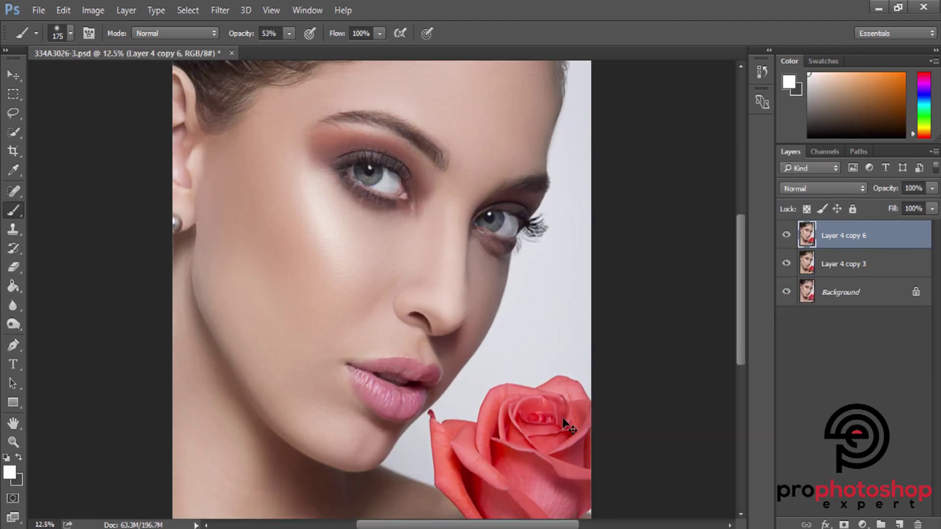
{"action": "key", "text": "ctrl+plus"}
Step: Hide Layer 4 copy 3 and toggle Layer 4 copy 6 to compare before and after
{"action": "left_click", "coordinate": [786, 263]}
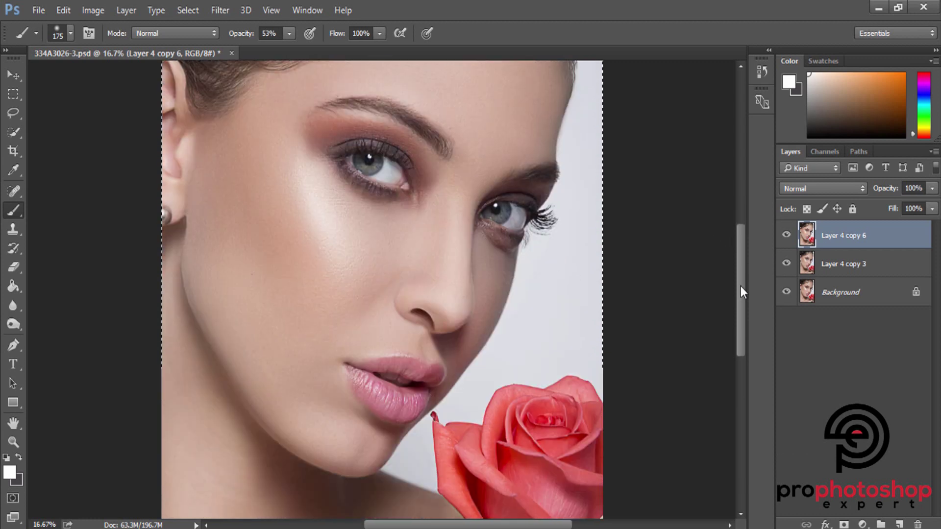
{"action": "left_click", "coordinate": [787, 235]}
{"action": "key", "text": "ctrl+minus"}
{"action": "key", "text": "ctrl+minus"}
{"action": "key", "text": "ctrl+minus"}
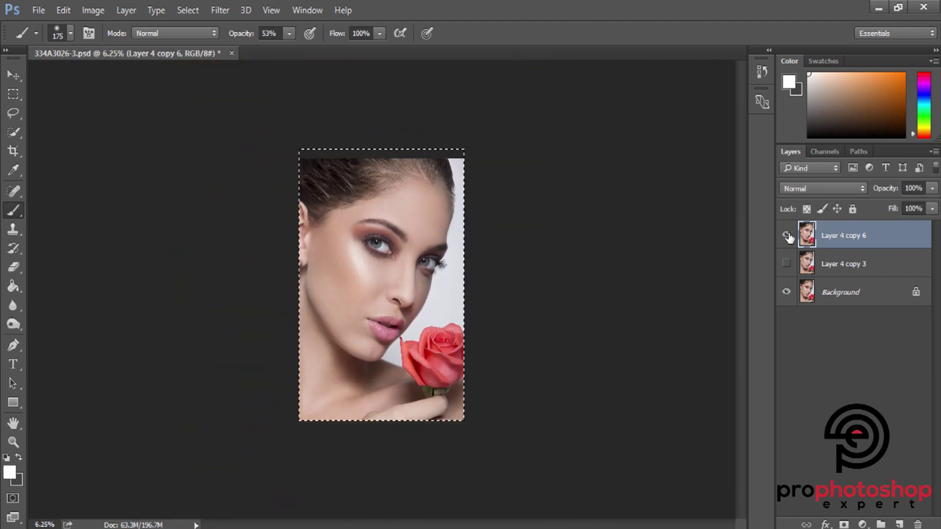
{"action": "key", "text": "ctrl+plus"}
{"action": "key", "text": "ctrl+plus"}
{"action": "left_click", "coordinate": [786, 235]}
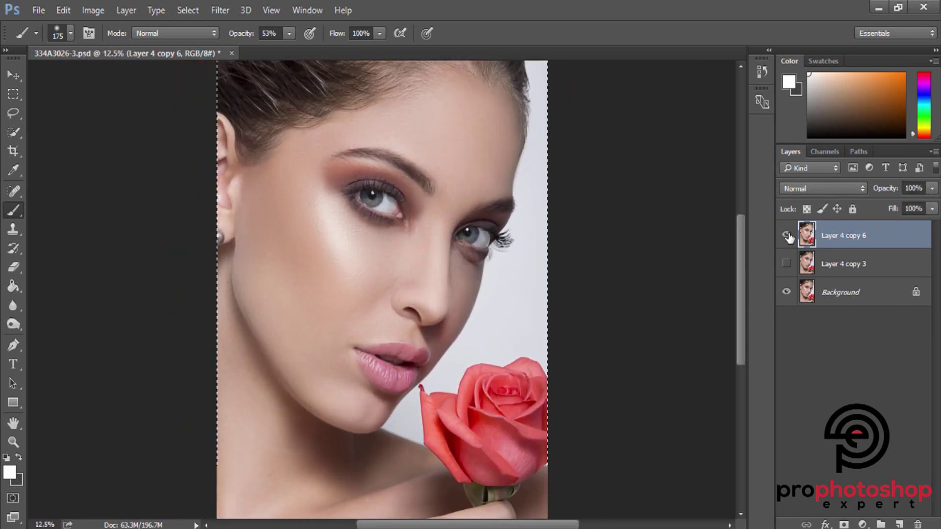
{"action": "left_click", "coordinate": [787, 235]}
{"action": "key", "text": "ctrl+minus"}
Step: Add a new Layer 1 and stamp a merged copy of the visible image into it
{"action": "key", "text": "ctrl+shift+alt+n"}
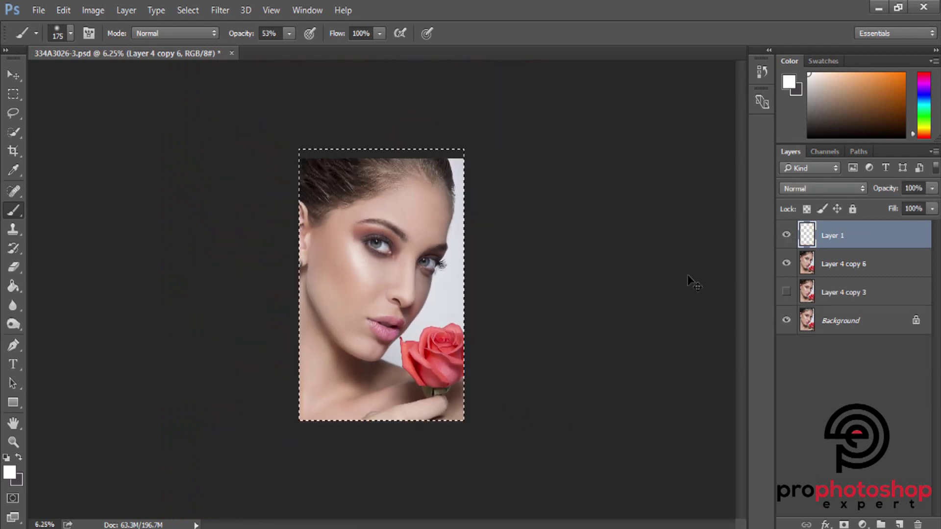
{"action": "key", "text": "ctrl+shift+alt+e"}
{"action": "key", "text": "ctrl+plus"}
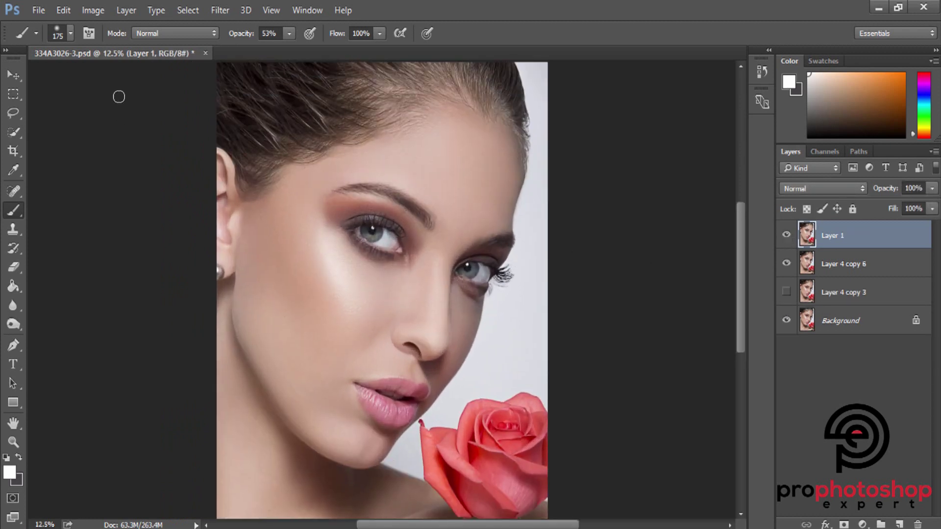
Step: Darken Layer 1's midtones with a Curves point pulled from 126 down to 97
{"action": "left_click", "coordinate": [93, 10]}
{"action": "left_click", "coordinate": [265, 73]}
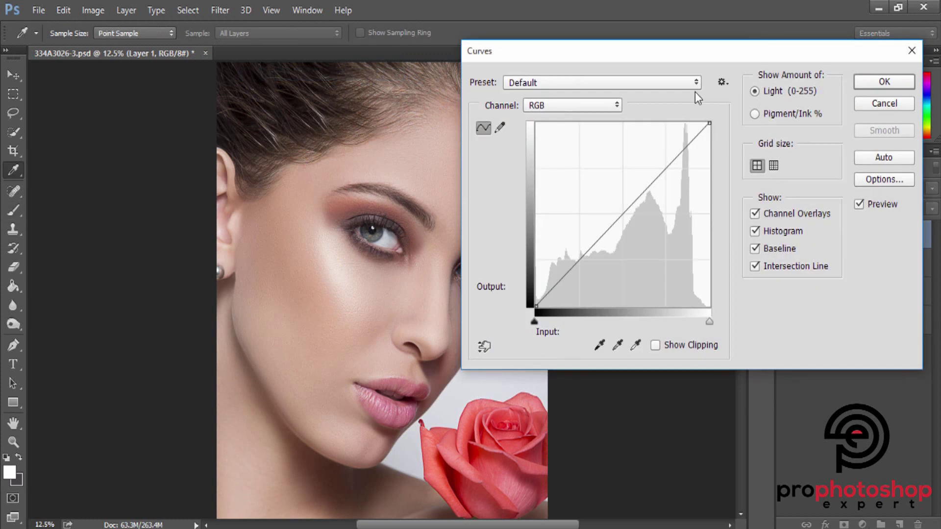
{"action": "left_click_drag", "start_coordinate": [703, 49], "coordinate": [802, 31]}
{"action": "left_click_drag", "start_coordinate": [723, 196], "coordinate": [721, 219]}
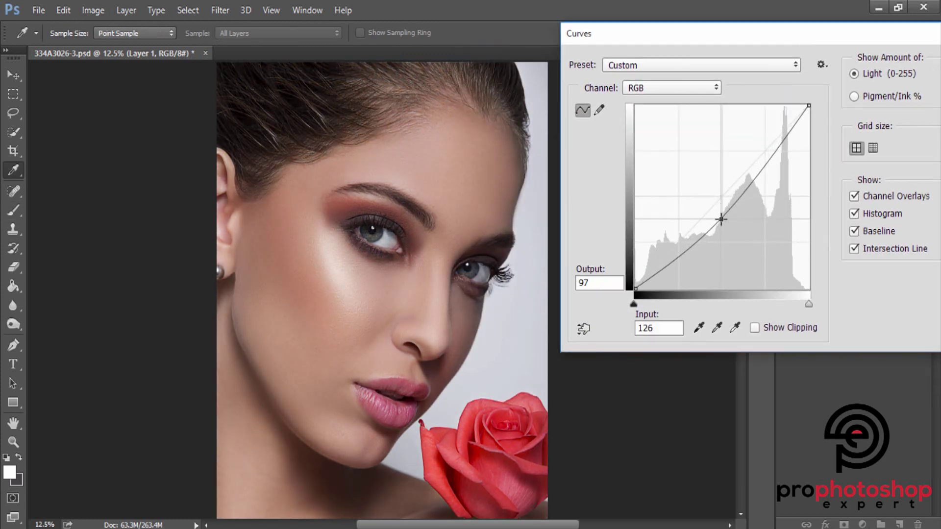
{"action": "left_click_drag", "start_coordinate": [807, 41], "coordinate": [672, 61]}
{"action": "left_click", "coordinate": [858, 88]}
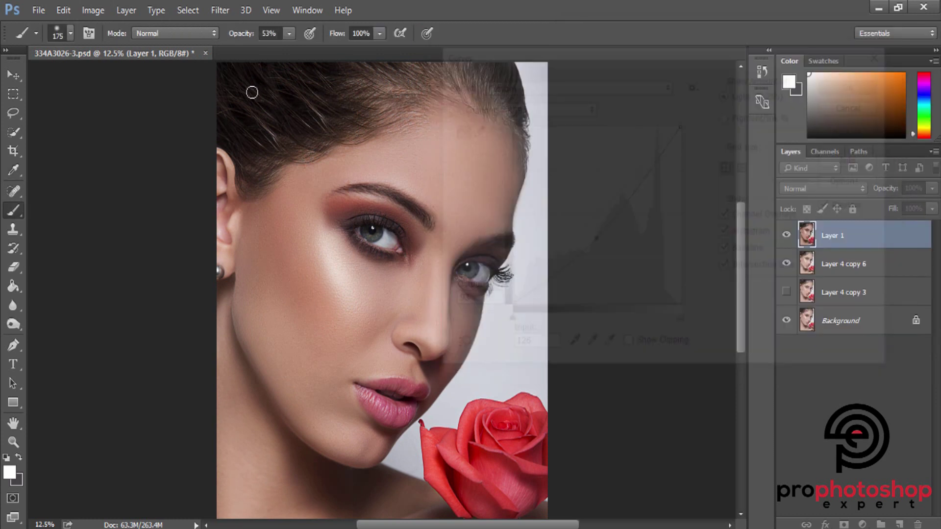
{"action": "left_click", "coordinate": [99, 15]}
{"action": "mouse_move", "coordinate": [113, 47]}
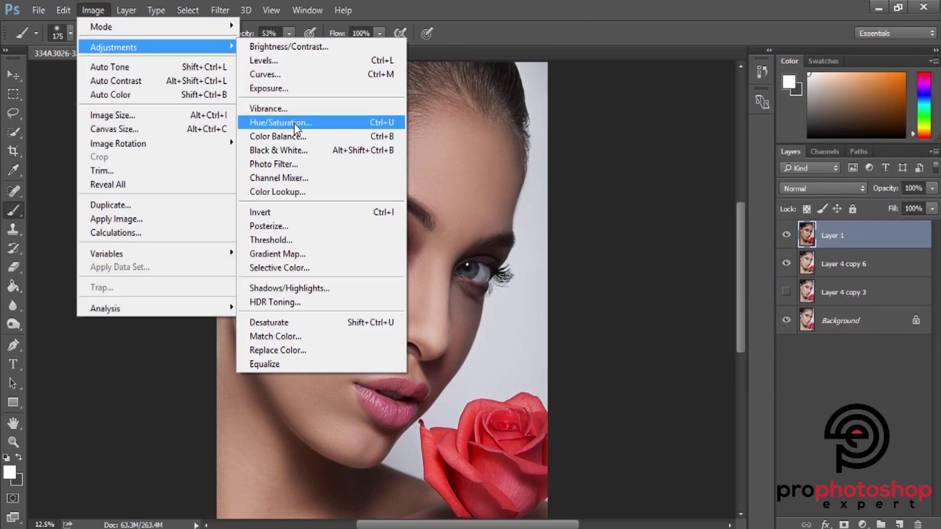
Step: Reduce Layer 1's saturation to -7 with Hue/Saturation
{"action": "left_click", "coordinate": [296, 122]}
{"action": "left_click_drag", "start_coordinate": [611, 176], "coordinate": [601, 176]}
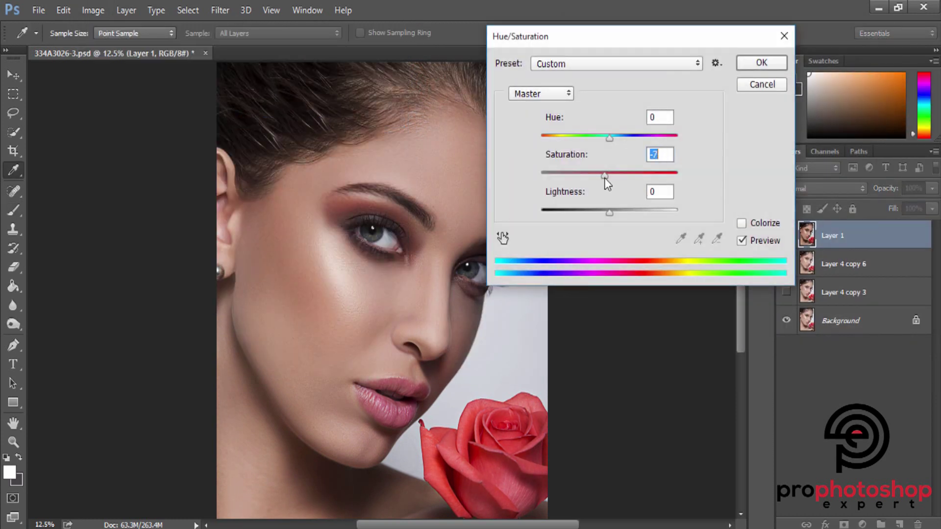
{"action": "left_click", "coordinate": [757, 63]}
Step: Give Layer 1 a black hide-all layer mask and zoom in on the eye
{"action": "key", "text": "b"}
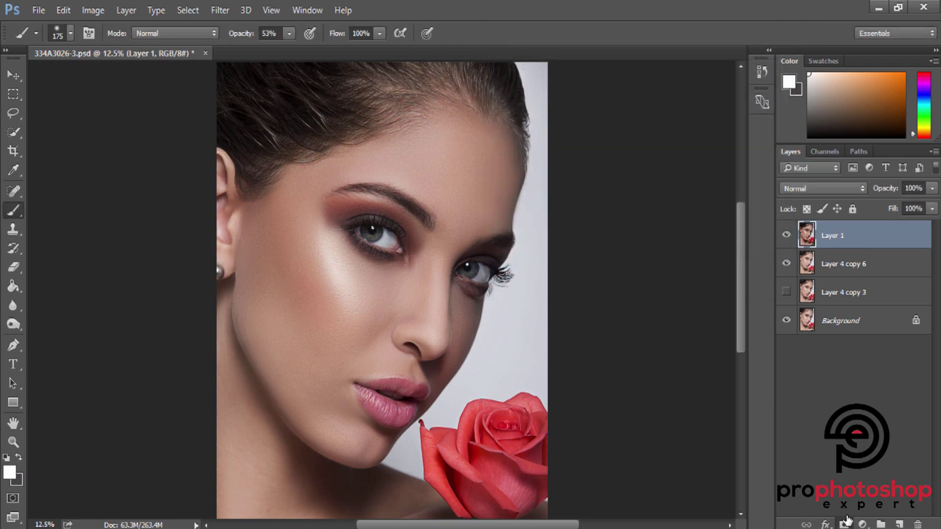
{"action": "left_click", "coordinate": [847, 521]}
{"action": "key", "text": "ctrl+a"}
{"action": "key", "text": "ctrl+BackSpace"}
{"action": "key", "text": "ctrl+plus"}
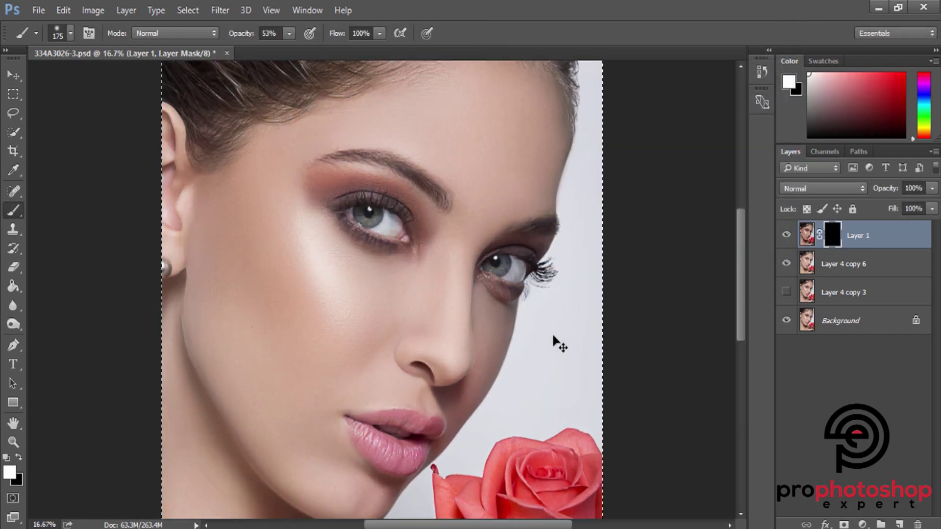
{"action": "key", "text": "ctrl+plus"}
{"action": "key", "text": "ctrl+plus"}
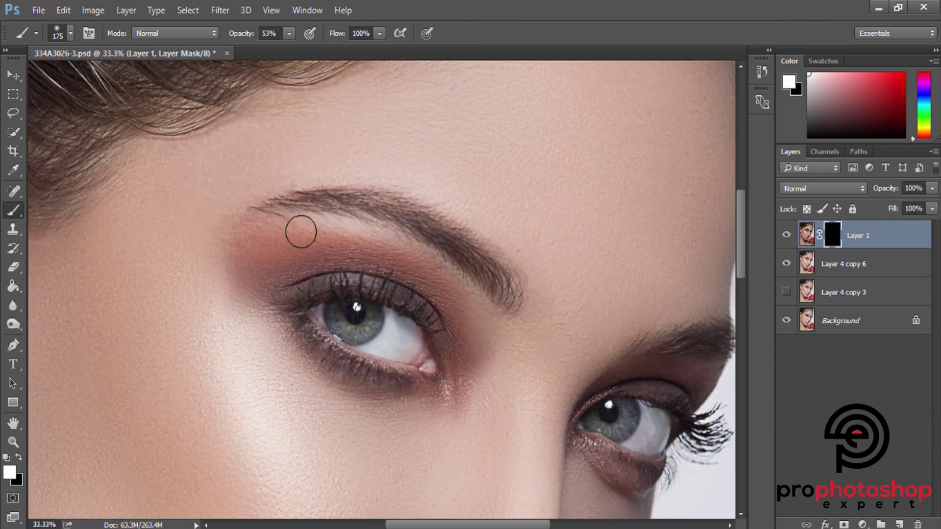
Step: Paint white on Layer 1's mask along the left eye's eyebrow
{"action": "key", "text": "bracketright"}
{"action": "left_click_drag", "start_coordinate": [301, 232], "coordinate": [513, 296]}
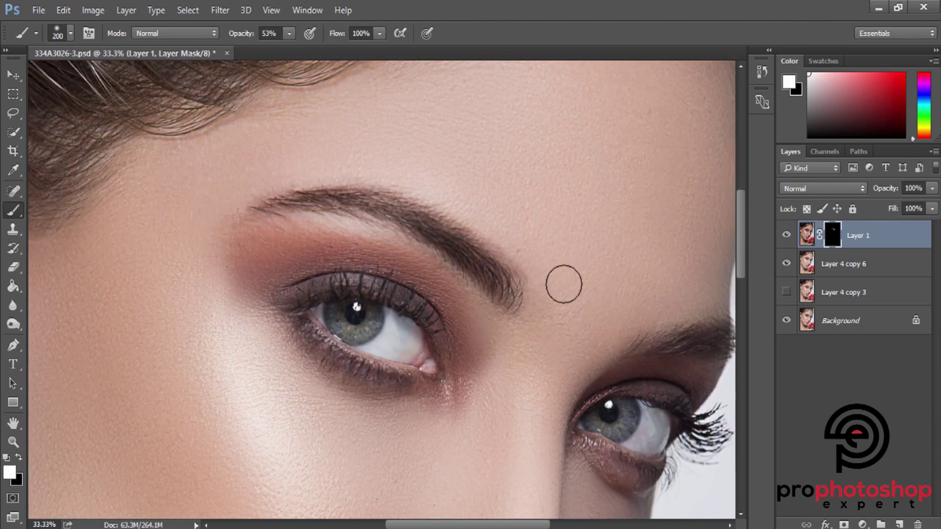
{"action": "key", "text": "ctrl+minus"}
{"action": "key", "text": "ctrl+minus"}
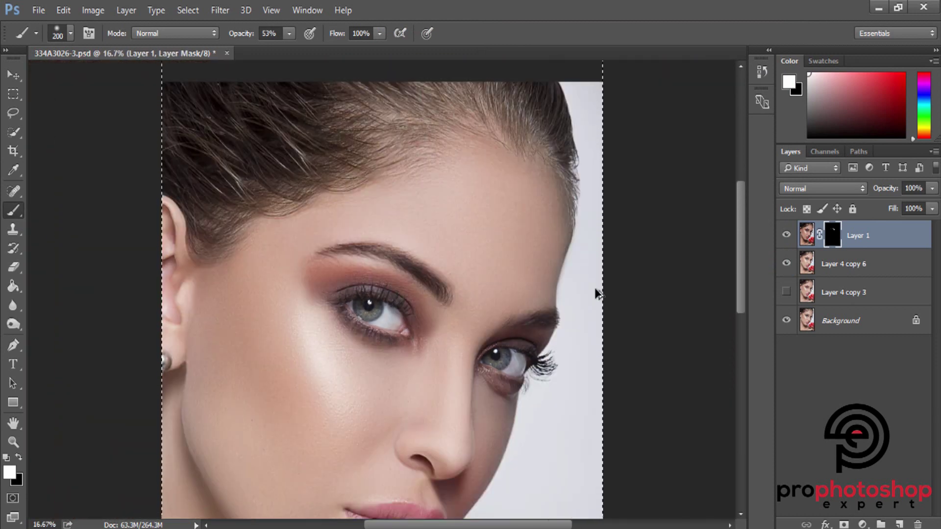
{"action": "key", "text": "ctrl+plus"}
{"action": "key", "text": "ctrl+plus"}
Step: Reveal the darker layer along the left eye's lower and upper lash lines
{"action": "scroll", "coordinate": [387, 290], "scroll_direction": "down", "scroll_amount": 1}
{"action": "key", "text": "bracketleft"}
{"action": "key", "text": "bracketleft"}
{"action": "key", "text": "bracketleft"}
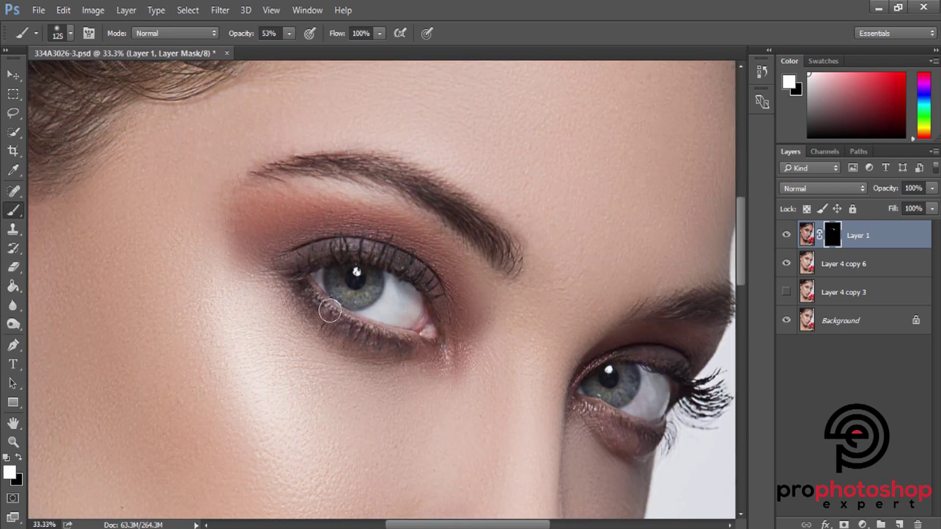
{"action": "key", "text": "bracketleft"}
{"action": "key", "text": "bracketleft"}
{"action": "mouse_move", "coordinate": [330, 310]}
{"action": "left_mouse_down"}
{"action": "mouse_move", "coordinate": [363, 326]}
{"action": "mouse_move", "coordinate": [345, 345]}
{"action": "left_mouse_up"}
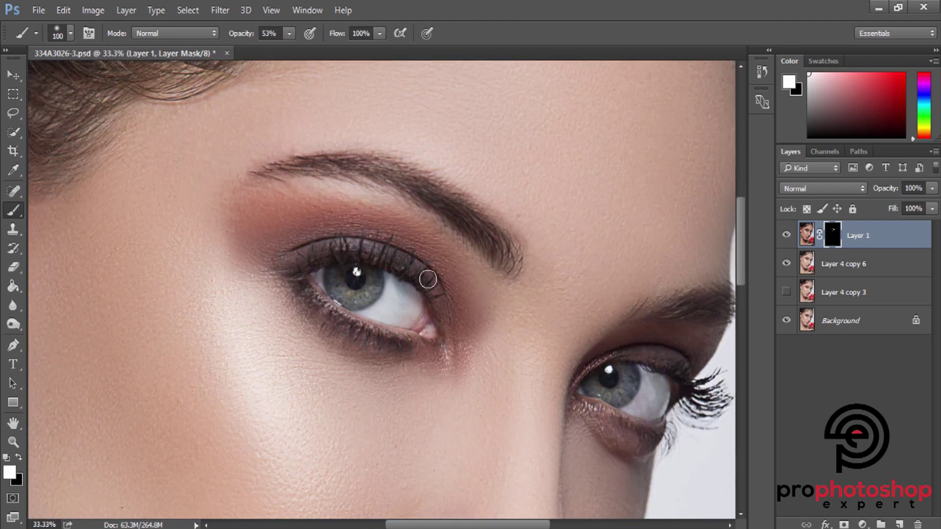
{"action": "key", "text": "bracketright"}
{"action": "key", "text": "bracketright"}
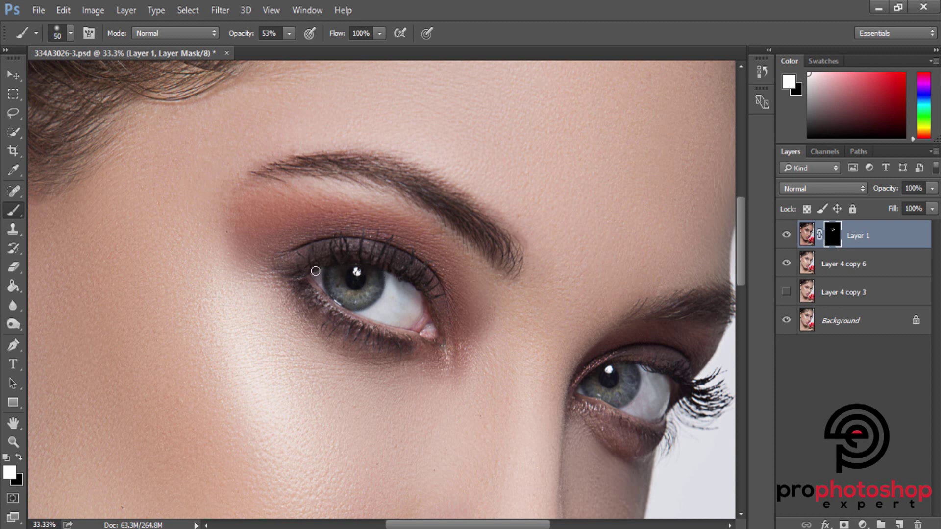
{"action": "scroll", "coordinate": [461, 321], "scroll_direction": "down", "scroll_amount": 2}
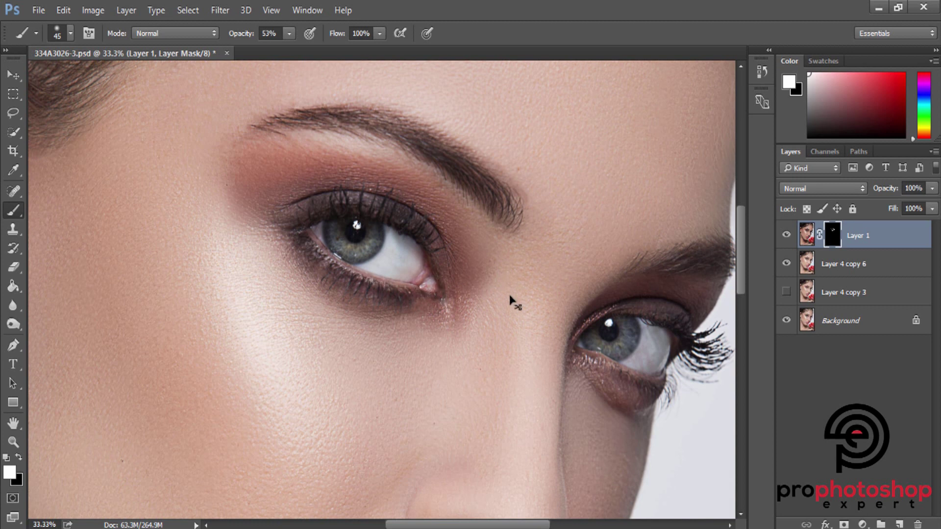
{"action": "key", "text": "ctrl+minus"}
{"action": "left_click_drag", "start_coordinate": [452, 524], "coordinate": [495, 524]}
Step: Darken the right eye's lashes and eyebrow through Layer 1's mask, then move the view to the nose
{"action": "key", "text": "ctrl+plus"}
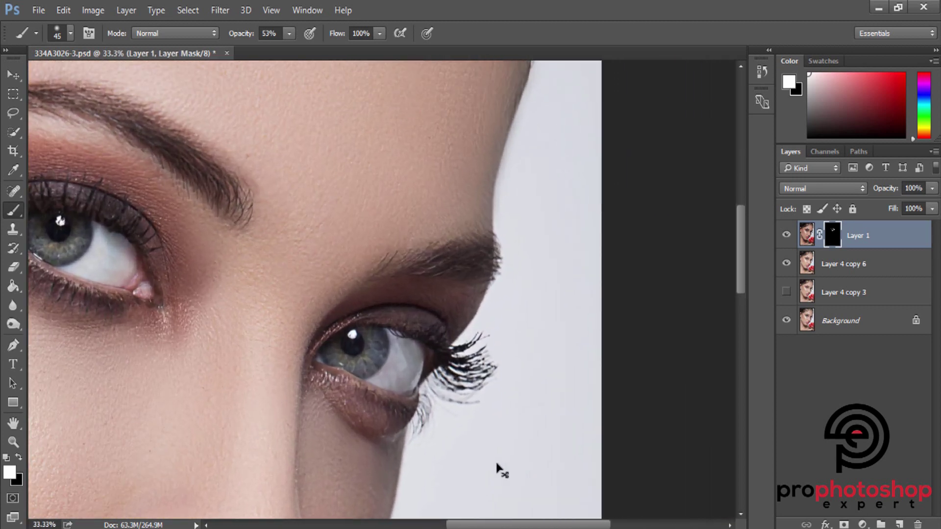
{"action": "key", "text": "ctrl+plus"}
{"action": "key", "text": "bracketright"}
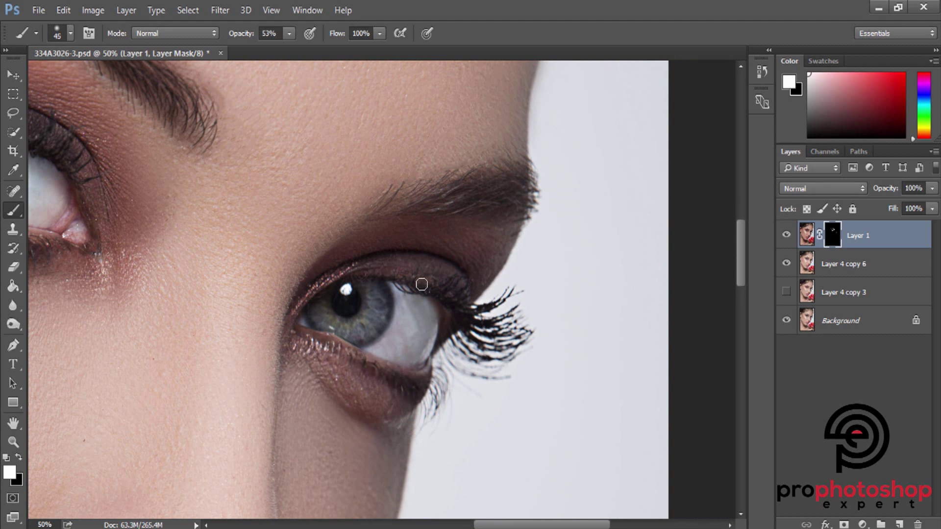
{"action": "key", "text": "bracketright"}
{"action": "key", "text": "bracketright"}
{"action": "key", "text": "bracketright"}
{"action": "left_click_drag", "start_coordinate": [379, 209], "coordinate": [505, 177]}
{"action": "key", "text": "ctrl+minus"}
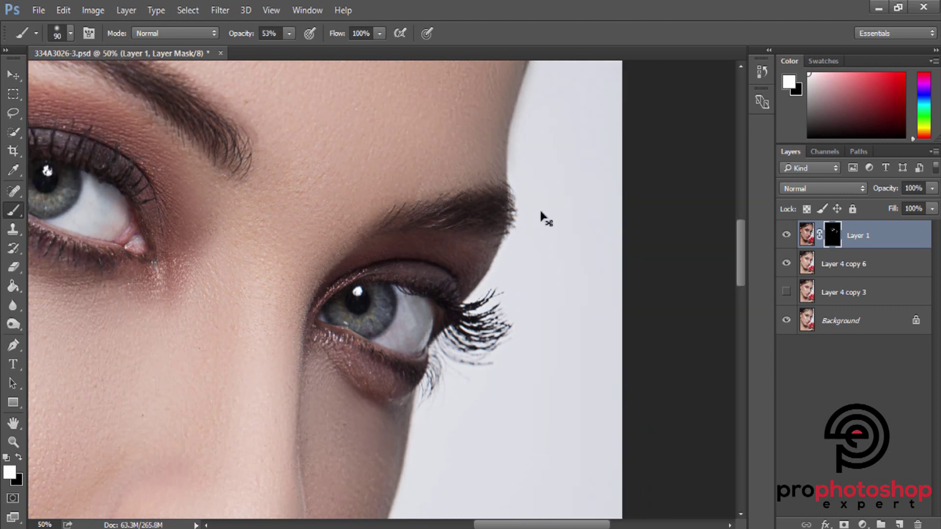
{"action": "scroll", "coordinate": [542, 210], "scroll_direction": "down", "scroll_amount": 10}
{"action": "key", "text": "ctrl+plus"}
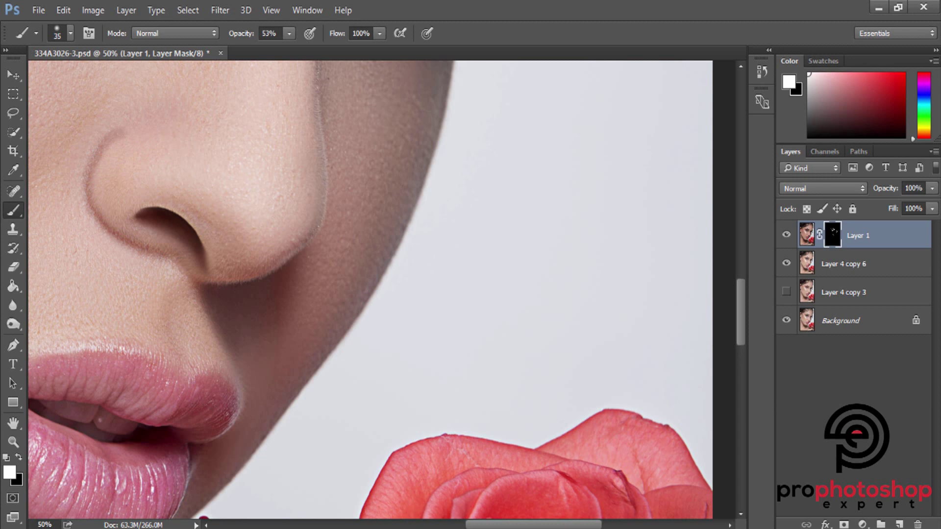
{"action": "scroll", "coordinate": [82, 315], "scroll_direction": "up", "scroll_amount": 3}
{"action": "scroll", "coordinate": [82, 315], "scroll_direction": "left", "scroll_amount": 5}
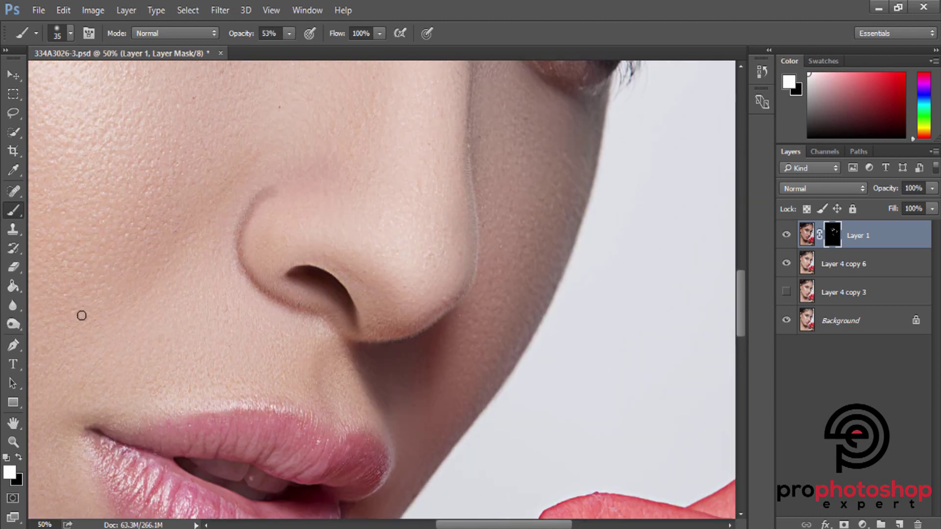
Step: Paint the crease above the nostril on Layer 1's mask, correcting with the eraser
{"action": "left_click", "coordinate": [13, 267]}
{"action": "scroll", "coordinate": [158, 263], "scroll_direction": "up", "scroll_amount": 2}
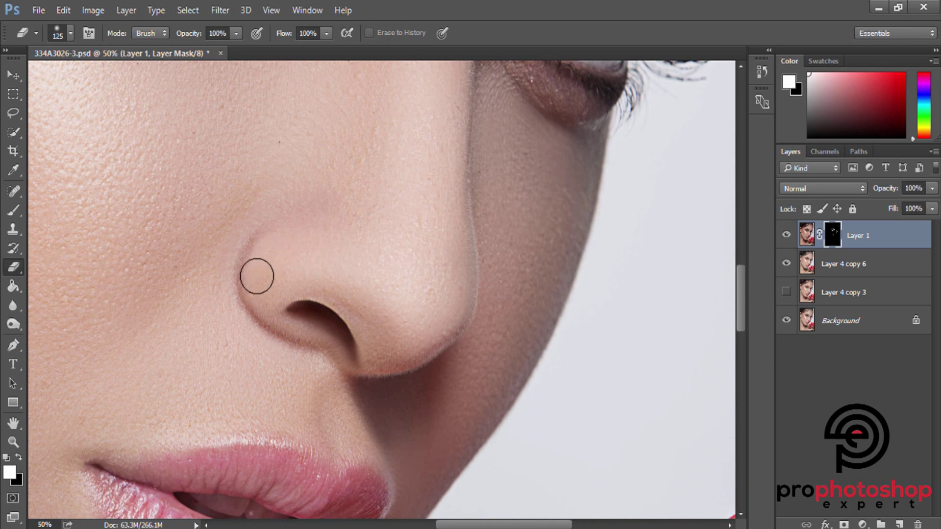
{"action": "left_click", "coordinate": [13, 210]}
{"action": "key", "text": "bracketright"}
{"action": "left_click_drag", "start_coordinate": [254, 231], "coordinate": [328, 205]}
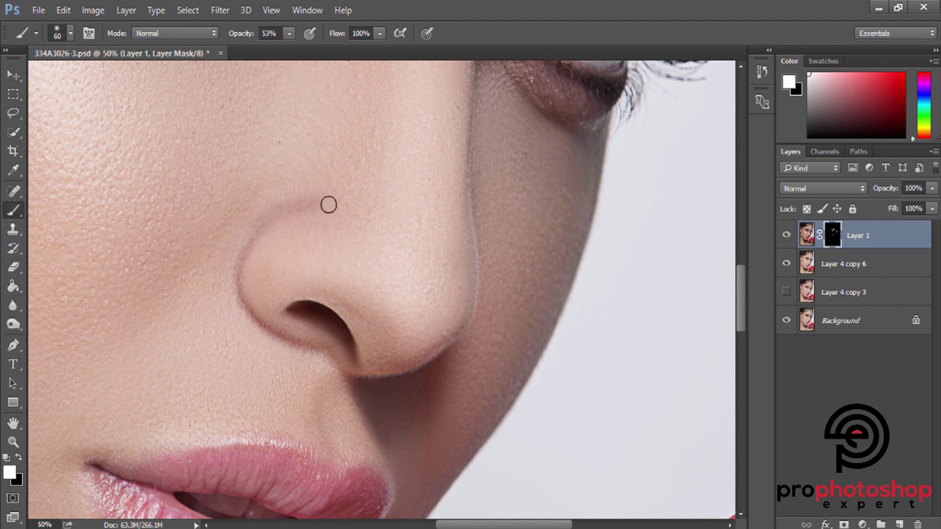
{"action": "left_click", "coordinate": [13, 267]}
{"action": "key", "text": "bracketright"}
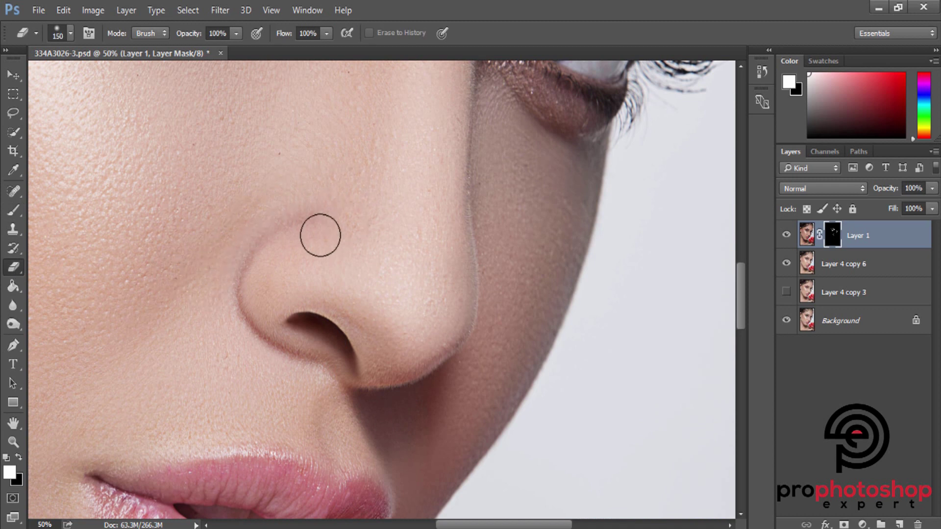
{"action": "left_click", "coordinate": [13, 209]}
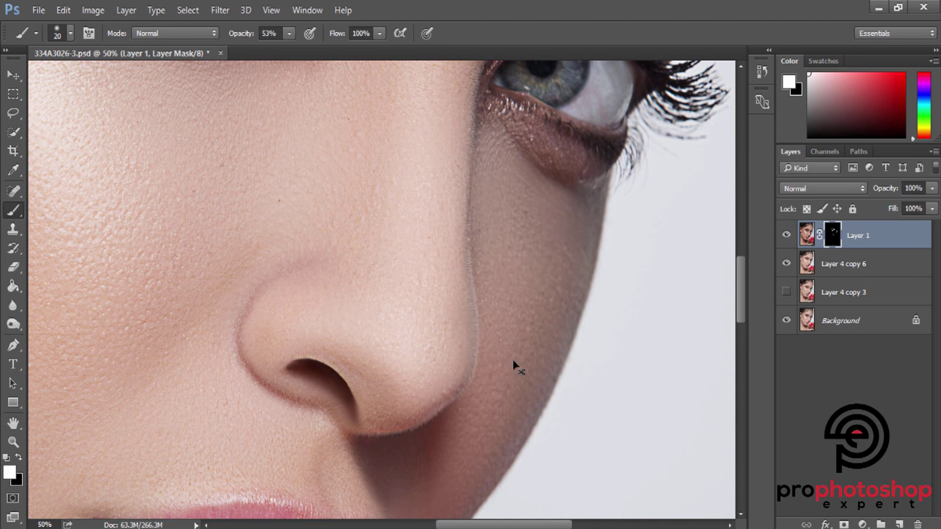
Step: Resize the brush and reveal darkening along the cheek shadow and jawline beside the lips
{"action": "scroll", "coordinate": [513, 360], "scroll_direction": "down", "scroll_amount": 3}
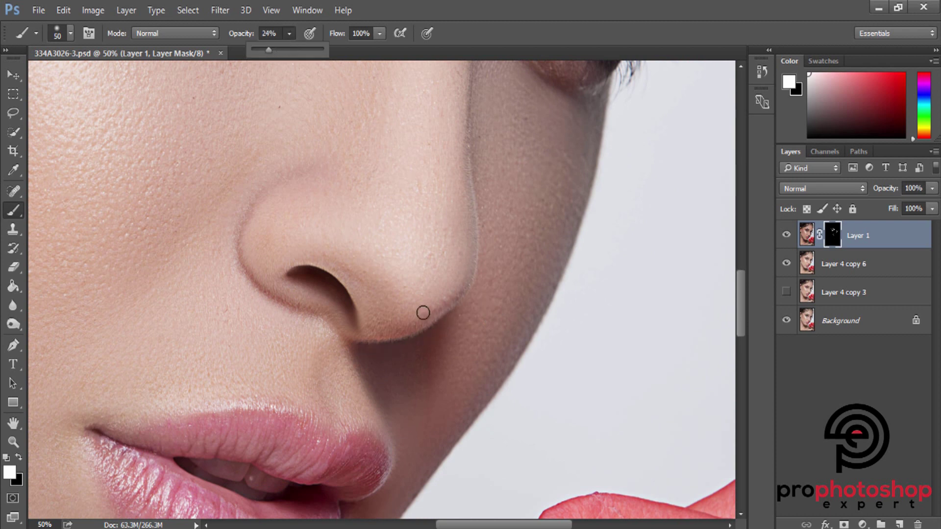
{"action": "key", "text": "bracketright"}
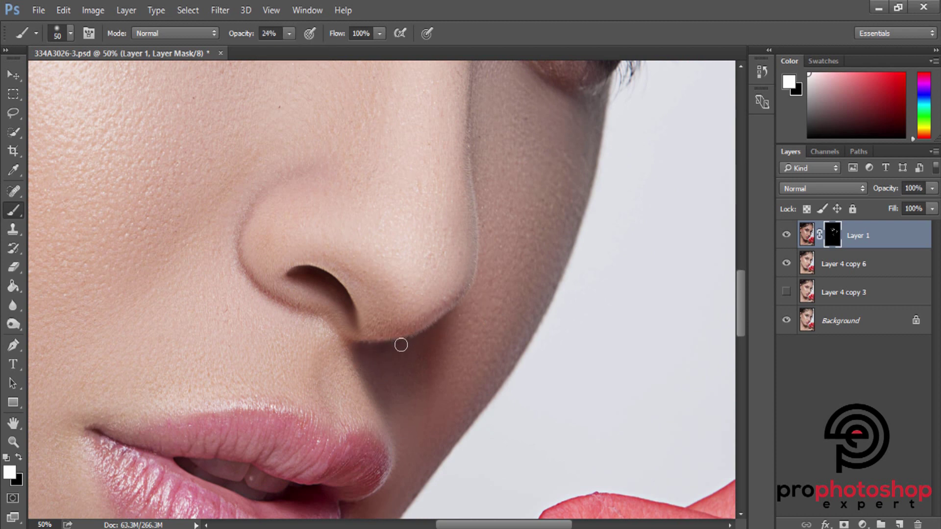
{"action": "scroll", "coordinate": [471, 258], "scroll_direction": "up", "scroll_amount": 2}
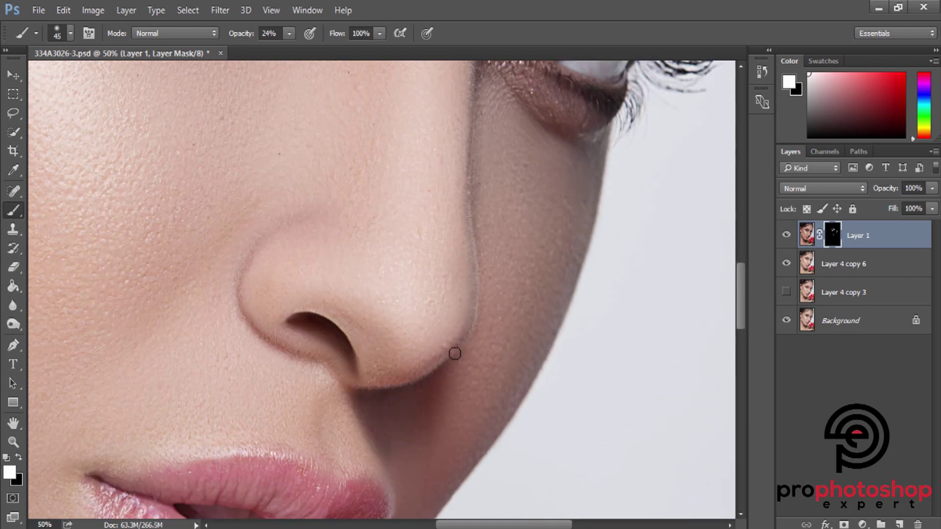
{"action": "scroll", "coordinate": [455, 354], "scroll_direction": "up", "scroll_amount": 4}
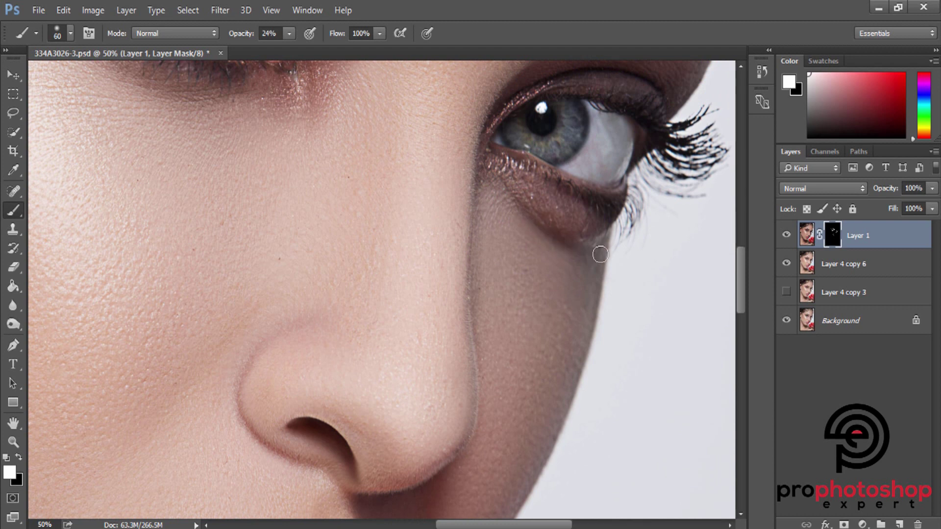
{"action": "scroll", "coordinate": [504, 191], "scroll_direction": "down", "scroll_amount": 3}
{"action": "scroll", "coordinate": [599, 206], "scroll_direction": "down", "scroll_amount": 2}
{"action": "key", "text": "bracketright"}
{"action": "key", "text": "bracketright"}
{"action": "scroll", "coordinate": [563, 290], "scroll_direction": "down", "scroll_amount": 1}
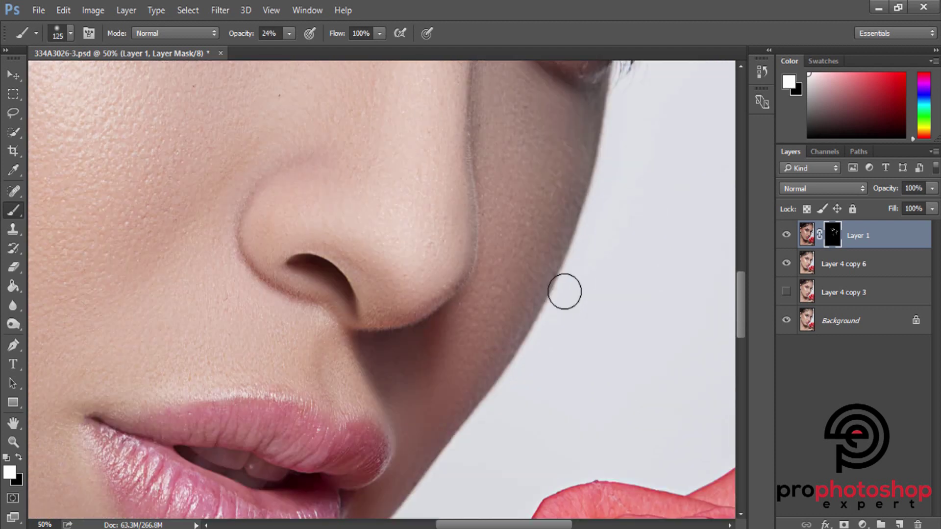
{"action": "key", "text": "bracketright"}
{"action": "key", "text": "bracketright"}
{"action": "key", "text": "bracketleft"}
{"action": "scroll", "coordinate": [444, 378], "scroll_direction": "down", "scroll_amount": 4}
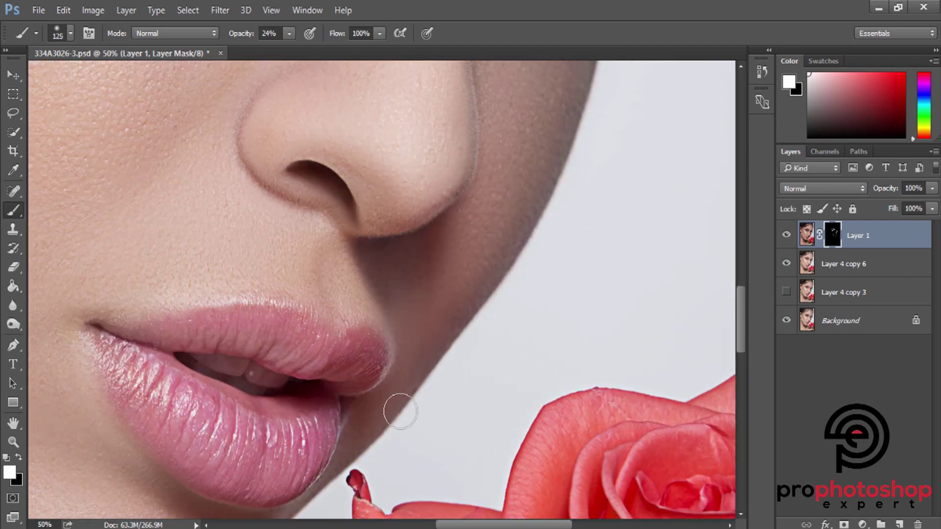
{"action": "key", "text": "bracketright"}
{"action": "key", "text": "bracketright"}
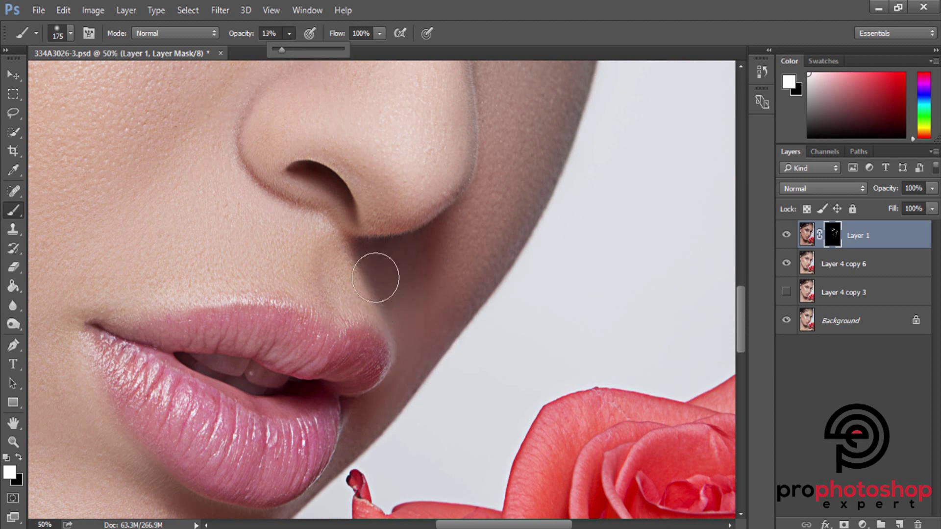
Step: Paint Layer 1's mask at 13% opacity over the lip edges, mouth corner and chin
{"action": "scroll", "coordinate": [403, 329], "scroll_direction": "down", "scroll_amount": 4}
{"action": "scroll", "coordinate": [360, 340], "scroll_direction": "down", "scroll_amount": 2}
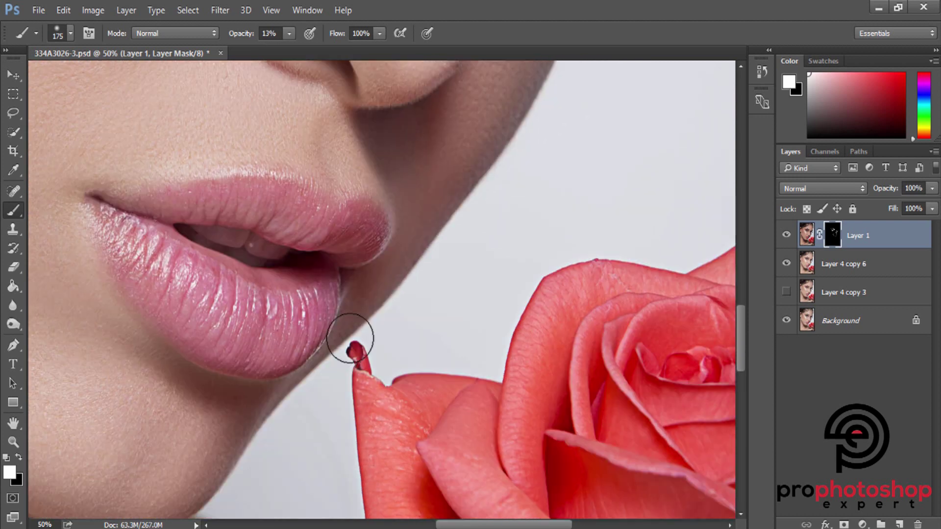
{"action": "key", "text": "bracketleft"}
{"action": "key", "text": "bracketleft"}
{"action": "key", "text": "bracketleft"}
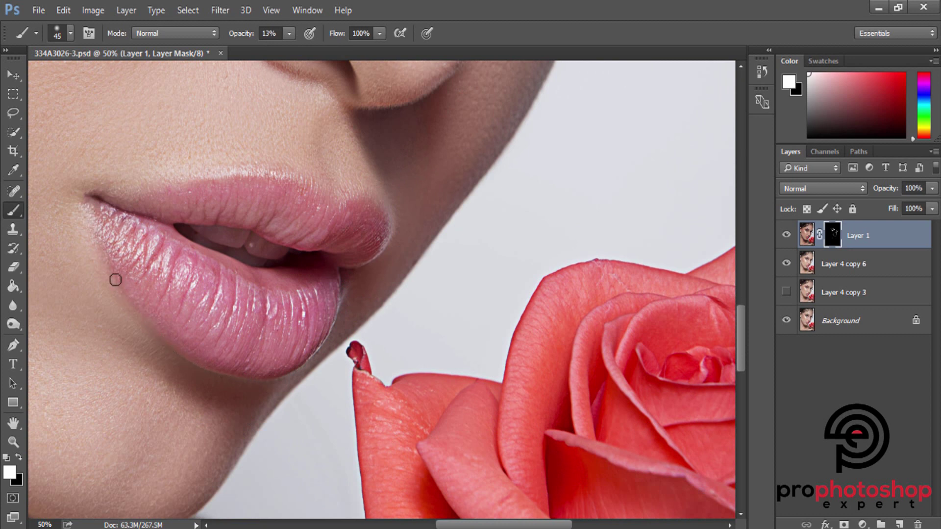
{"action": "scroll", "coordinate": [216, 318], "scroll_direction": "up", "scroll_amount": 2}
{"action": "key", "text": "bracketright"}
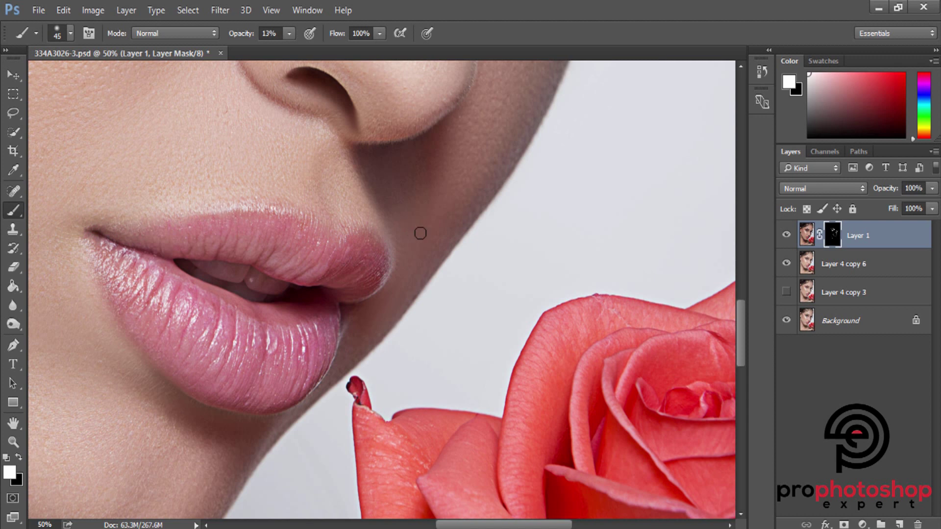
{"action": "scroll", "coordinate": [420, 232], "scroll_direction": "down", "scroll_amount": 1}
{"action": "scroll", "coordinate": [358, 261], "scroll_direction": "down", "scroll_amount": 3}
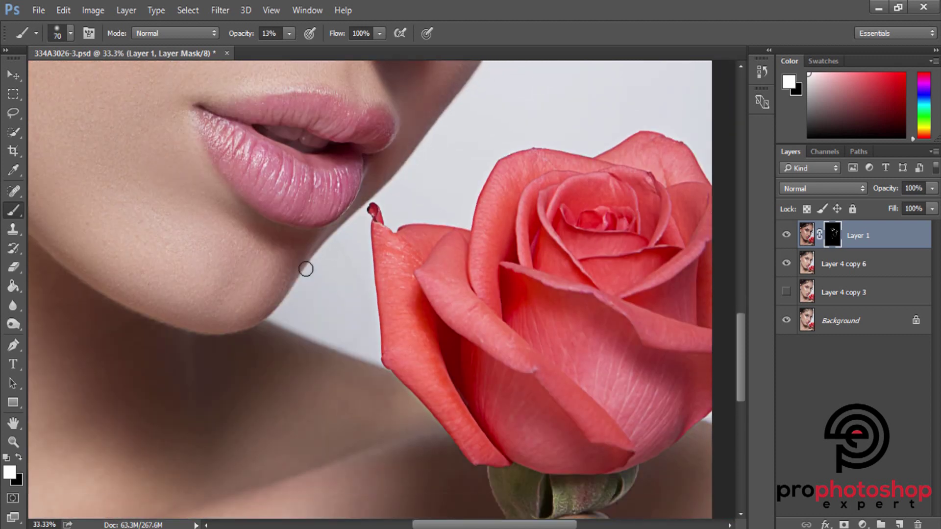
{"action": "scroll", "coordinate": [134, 315], "scroll_direction": "down", "scroll_amount": 1}
Step: Paint Layer 1's mask over the neck and around the rose stem, adjusting brush size as needed
{"action": "scroll", "coordinate": [91, 292], "scroll_direction": "down", "scroll_amount": 1}
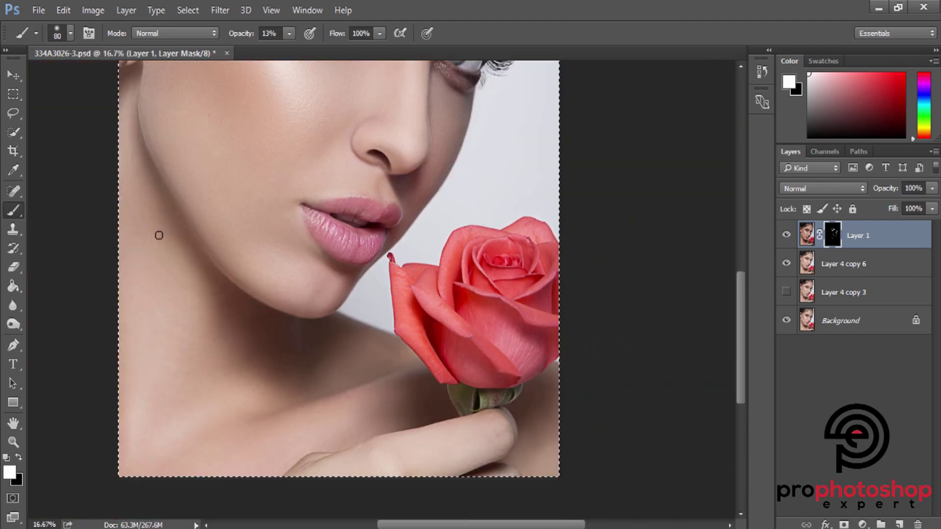
{"action": "key", "text": "bracketright"}
{"action": "key", "text": "bracketright"}
{"action": "key", "text": "bracketright"}
{"action": "scroll", "coordinate": [143, 130], "scroll_direction": "up", "scroll_amount": 3}
{"action": "key", "text": "bracketleft"}
{"action": "key", "text": "bracketleft"}
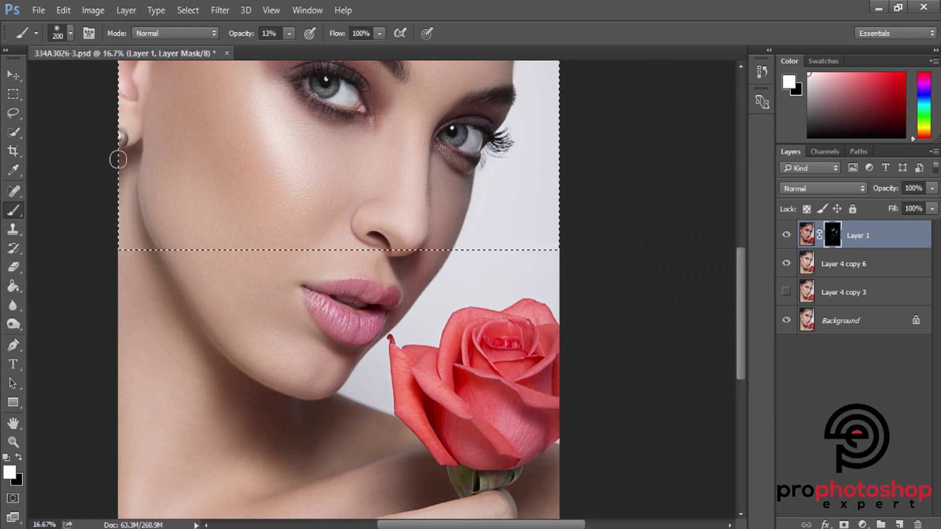
{"action": "scroll", "coordinate": [145, 228], "scroll_direction": "down", "scroll_amount": 2}
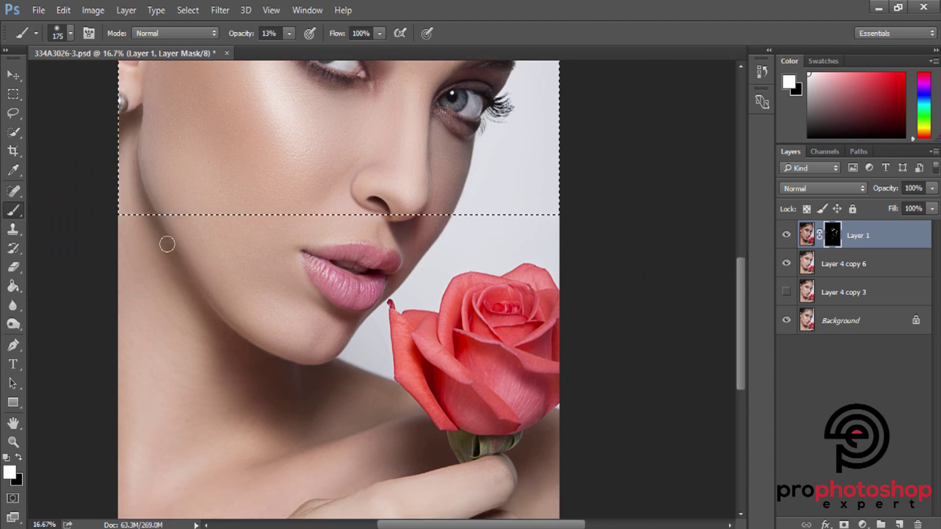
{"action": "key", "text": "bracketright"}
{"action": "key", "text": "bracketright"}
{"action": "key", "text": "bracketright"}
{"action": "scroll", "coordinate": [220, 309], "scroll_direction": "down", "scroll_amount": 2}
{"action": "scroll", "coordinate": [240, 294], "scroll_direction": "down", "scroll_amount": 2}
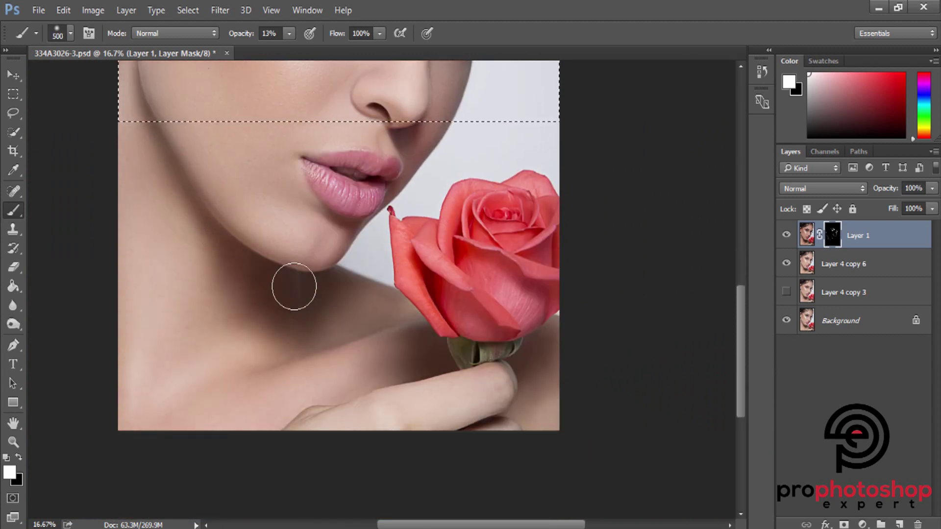
{"action": "scroll", "coordinate": [414, 315], "scroll_direction": "down", "scroll_amount": 1}
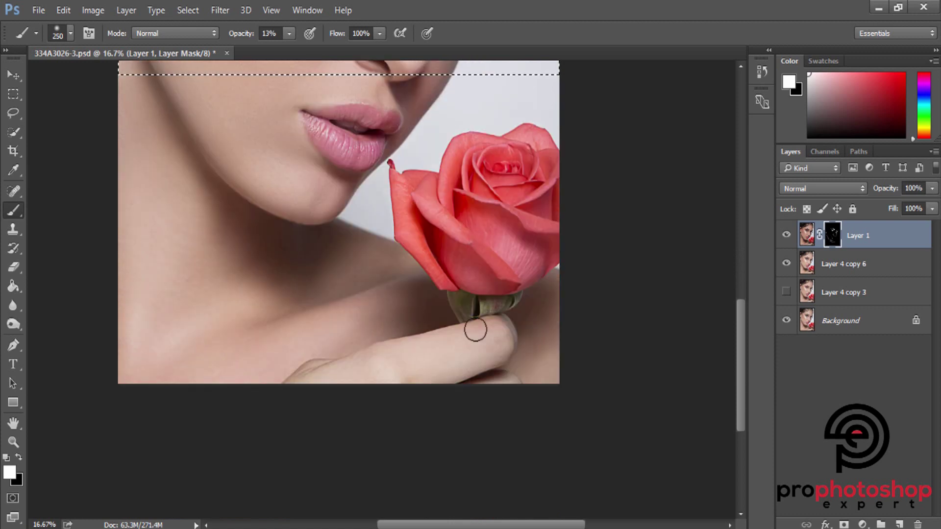
{"action": "key", "text": "bracketright"}
{"action": "key", "text": "bracketright"}
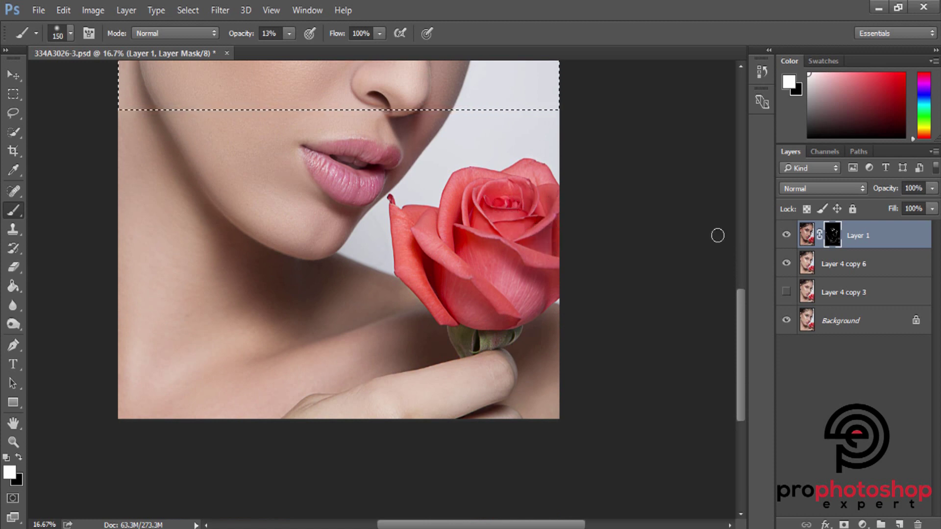
{"action": "key", "text": "bracketright"}
{"action": "key", "text": "bracketright"}
{"action": "key", "text": "bracketleft"}
{"action": "key", "text": "bracketleft"}
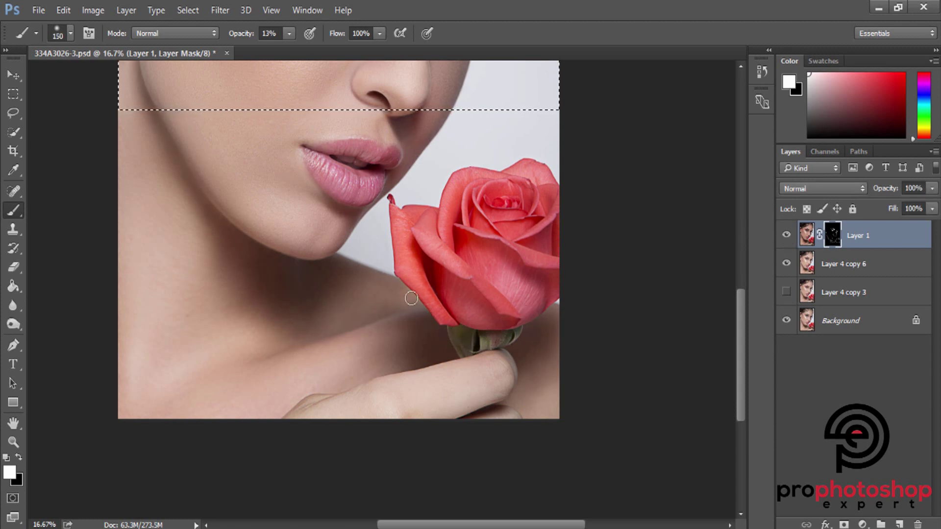
Step: Compare Layer 1 hidden versus shown, then test its opacity at about 72% and 85%
{"action": "key", "text": "ctrl+minus"}
{"action": "key", "text": "bracketright"}
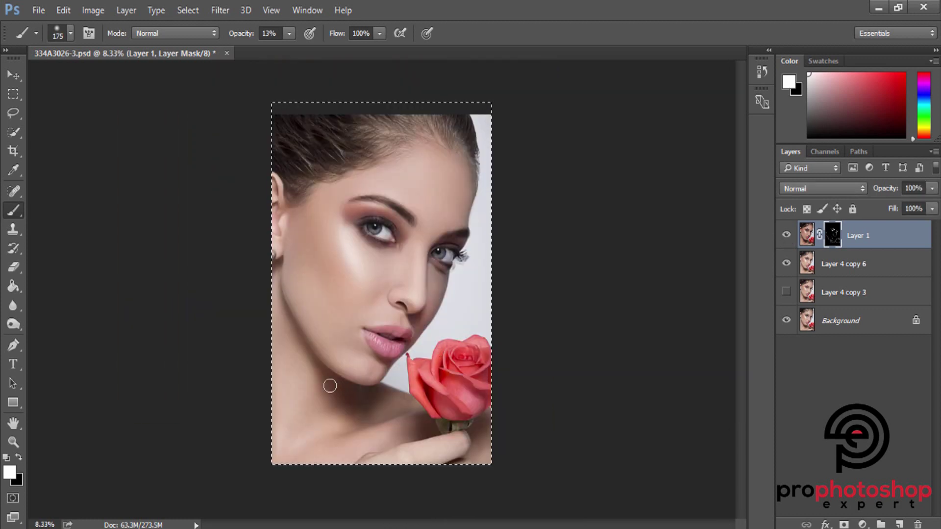
{"action": "key", "text": "bracketright"}
{"action": "key", "text": "bracketright"}
{"action": "key", "text": "bracketright"}
{"action": "key", "text": "bracketright"}
{"action": "key", "text": "bracketright"}
{"action": "key", "text": "bracketright"}
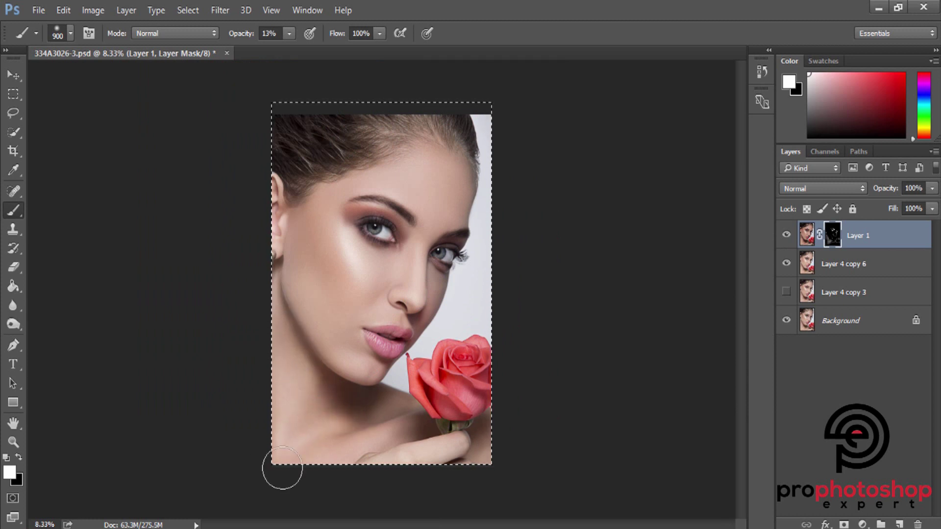
{"action": "left_click", "coordinate": [786, 235]}
{"action": "left_click", "coordinate": [786, 235]}
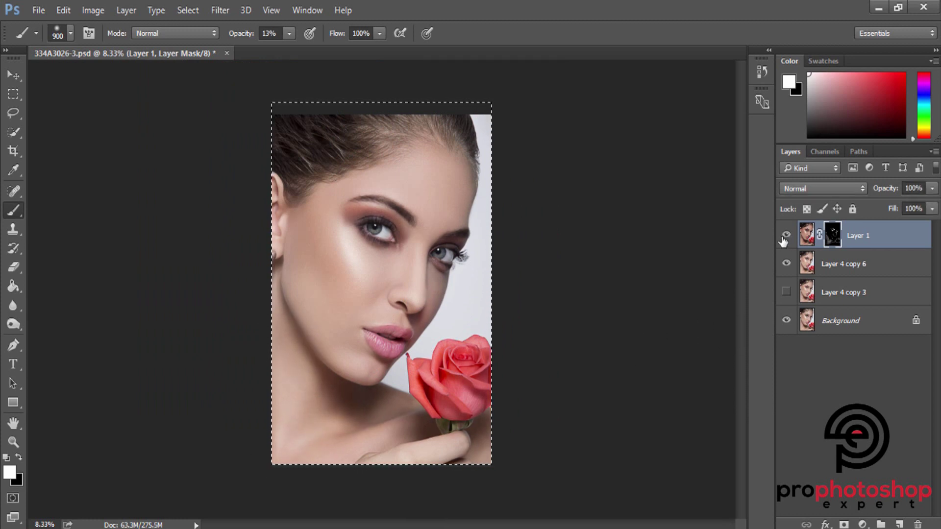
{"action": "key", "text": "ctrl+plus"}
{"action": "key", "text": "ctrl+plus"}
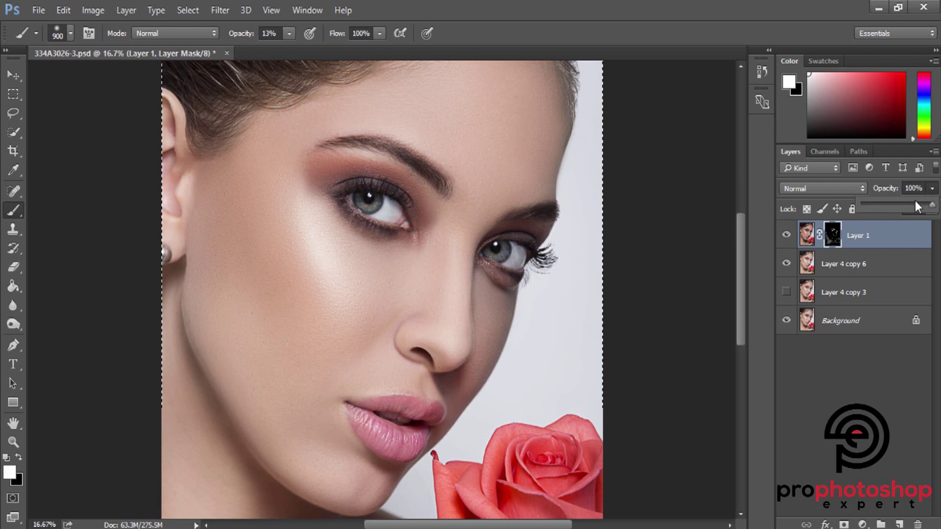
{"action": "left_click_drag", "start_coordinate": [918, 206], "coordinate": [908, 206]}
{"action": "key", "text": "ctrl+minus"}
{"action": "key", "text": "ctrl+minus"}
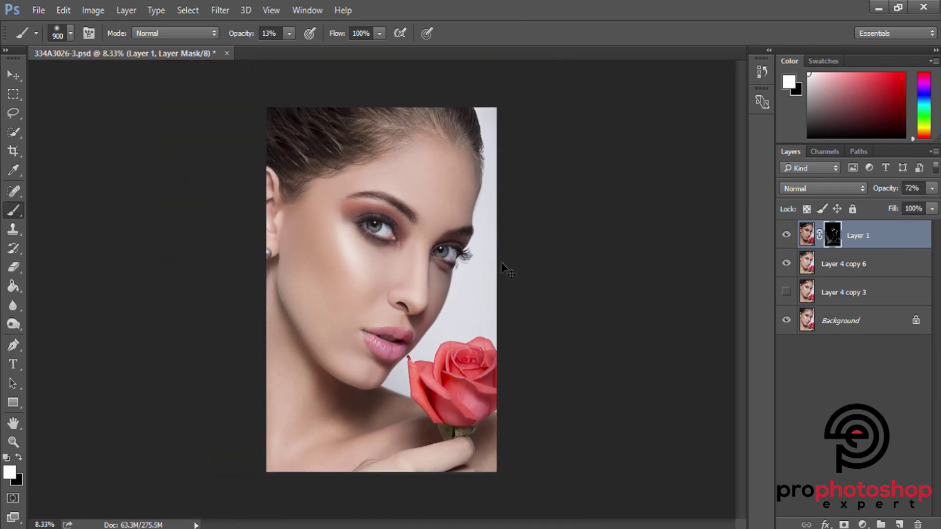
{"action": "key", "text": "ctrl+plus"}
{"action": "key", "text": "ctrl+plus"}
{"action": "left_click_drag", "start_coordinate": [932, 188], "coordinate": [939, 205]}
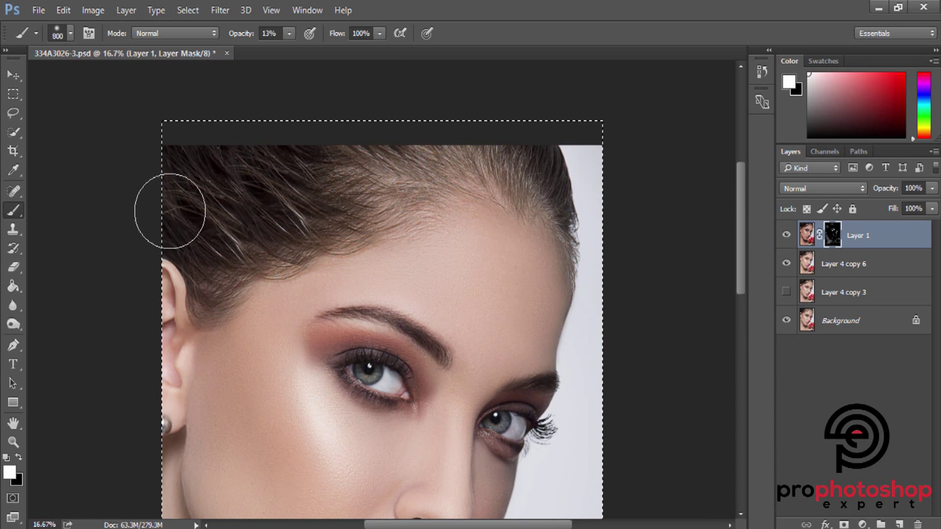
Step: Reveal Layer 1 over the ear, cheek and hairline with resized brushes
{"action": "key", "text": "bracketleft"}
{"action": "key", "text": "bracketleft"}
{"action": "key", "text": "bracketleft"}
{"action": "key", "text": "bracketleft"}
{"action": "key", "text": "bracketleft"}
{"action": "key", "text": "bracketleft"}
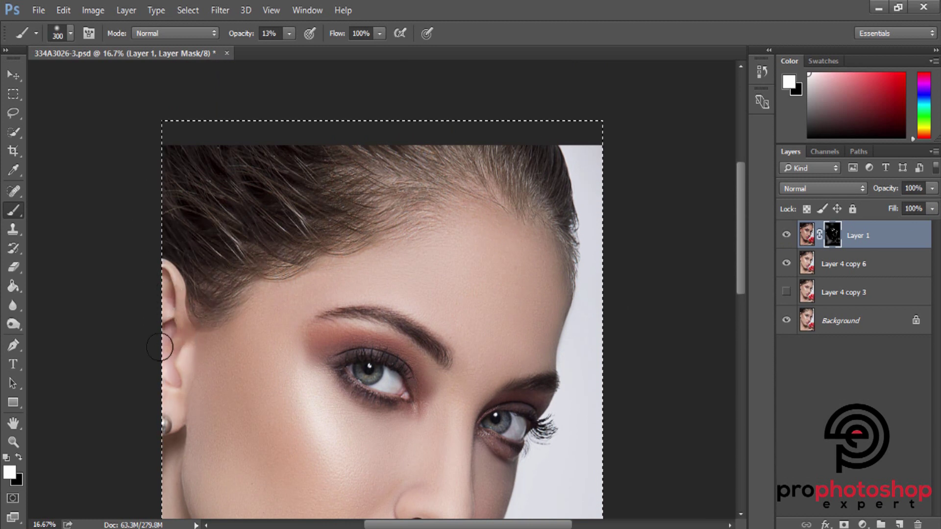
{"action": "key", "text": "bracketright"}
{"action": "key", "text": "bracketright"}
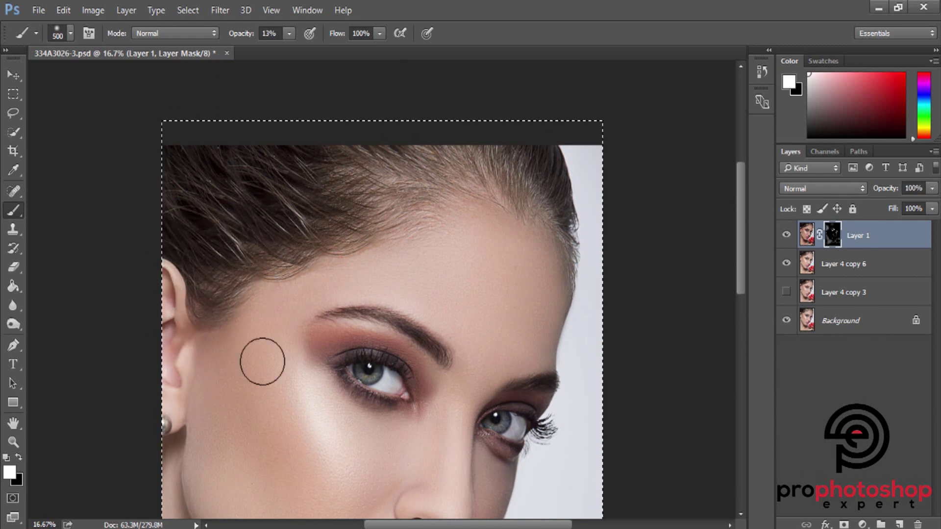
{"action": "scroll", "coordinate": [262, 362], "scroll_direction": "up", "scroll_amount": 2}
{"action": "key", "text": "bracketright"}
{"action": "key", "text": "bracketright"}
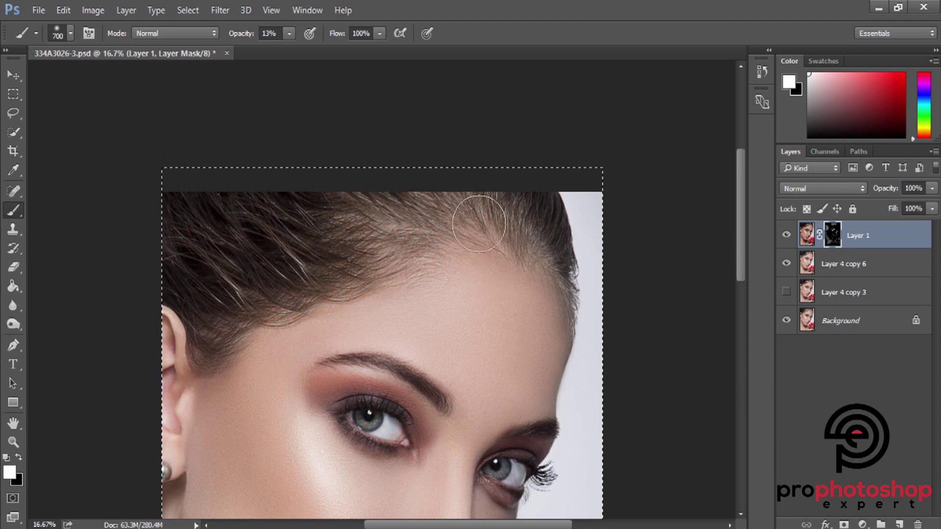
{"action": "key", "text": "bracketleft"}
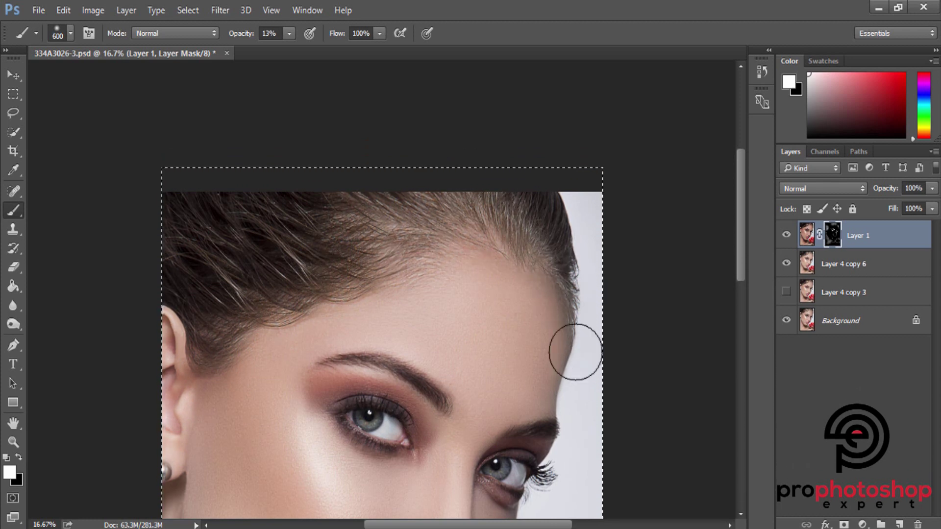
{"action": "scroll", "coordinate": [637, 373], "scroll_direction": "down", "scroll_amount": 1}
{"action": "key", "text": "ctrl+minus"}
{"action": "key", "text": "ctrl+minus"}
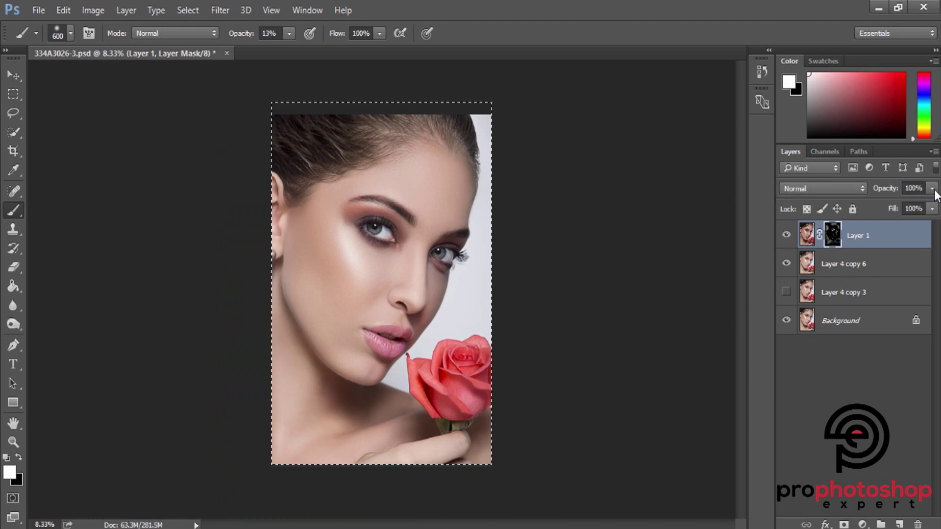
Step: Set Layer 1 to 70% opacity and merge the retouch layers into it
{"action": "left_click_drag", "start_coordinate": [934, 190], "coordinate": [912, 204]}
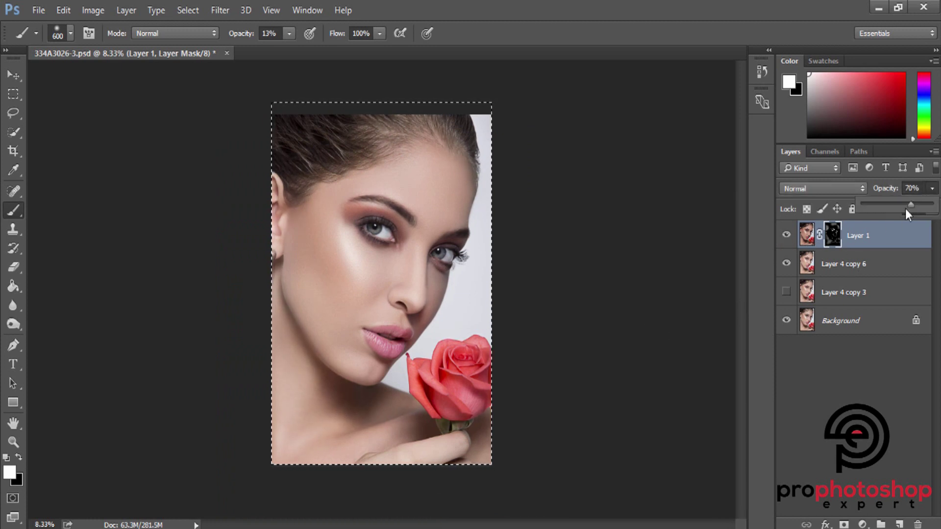
{"action": "key", "text": "ctrl+minus"}
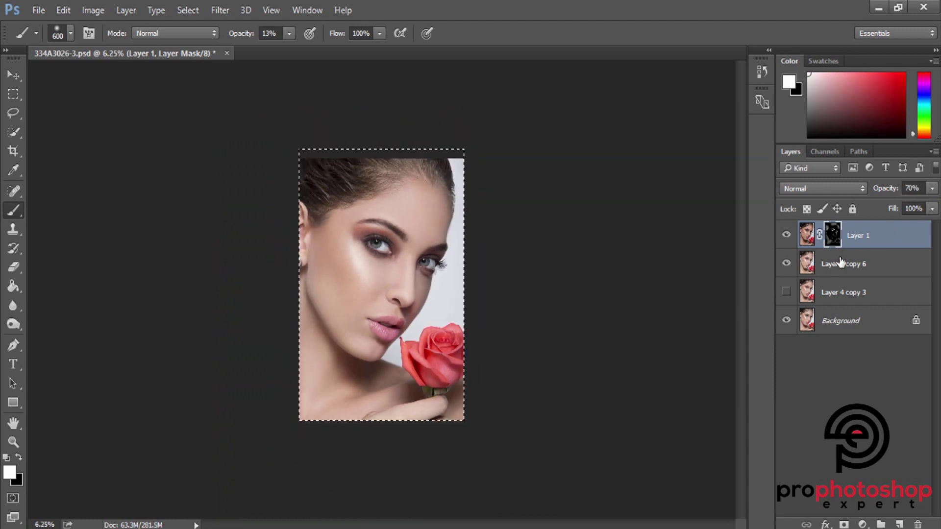
{"action": "right_click", "coordinate": [841, 263]}
{"action": "left_click", "coordinate": [588, 488]}
Step: Clear the selection and duplicate the merged Layer 1 as Layer 1 copy
{"action": "key", "text": "m"}
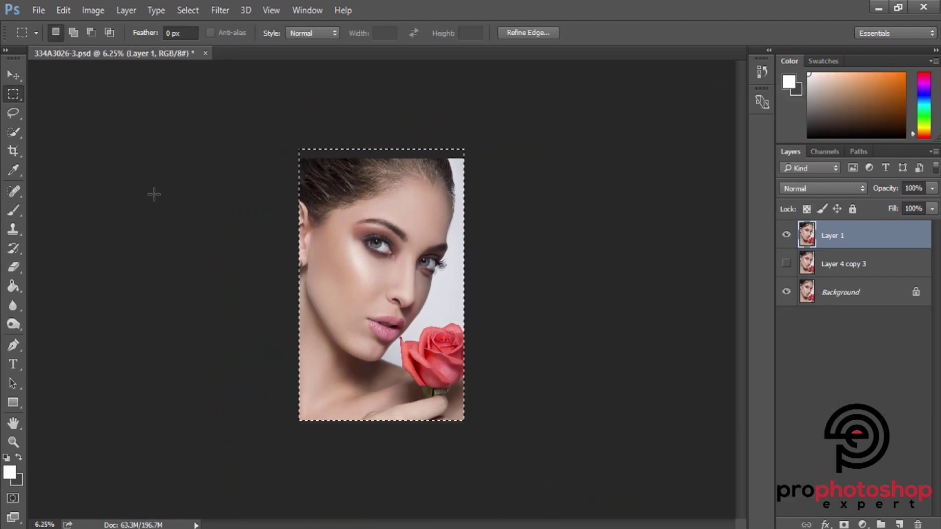
{"action": "key", "text": "ctrl+d"}
{"action": "key", "text": "ctrl+plus"}
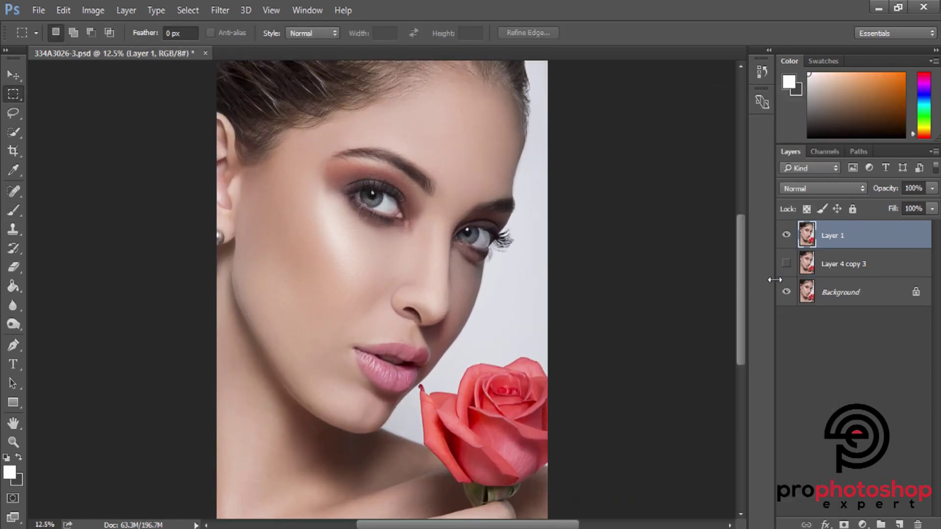
{"action": "key", "text": "ctrl+j"}
{"action": "key", "text": "ctrl+minus"}
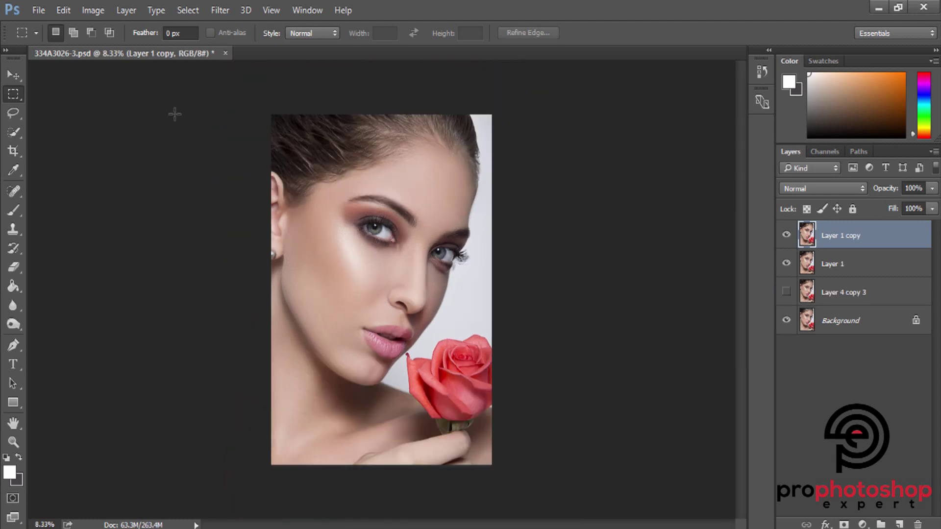
Step: Apply Brightness/Contrast with brightness 6 to Layer 1 copy
{"action": "left_click", "coordinate": [96, 10]}
{"action": "left_click", "coordinate": [285, 46]}
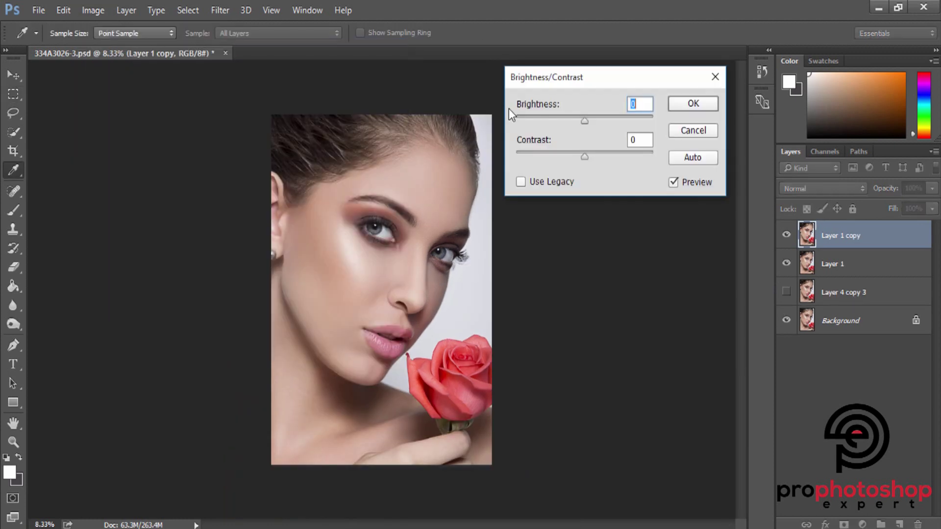
{"action": "left_click_drag", "start_coordinate": [587, 121], "coordinate": [588, 121]}
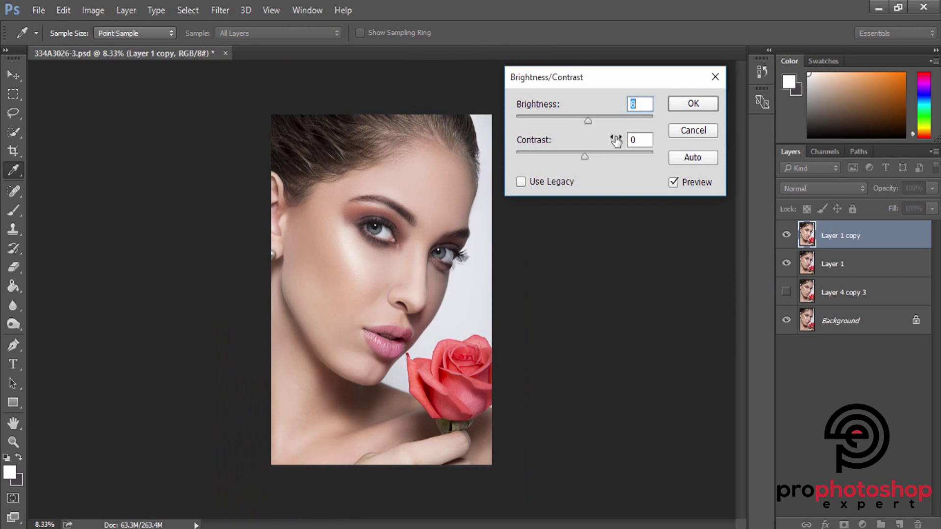
{"action": "left_click", "coordinate": [683, 105]}
{"action": "key", "text": "m"}
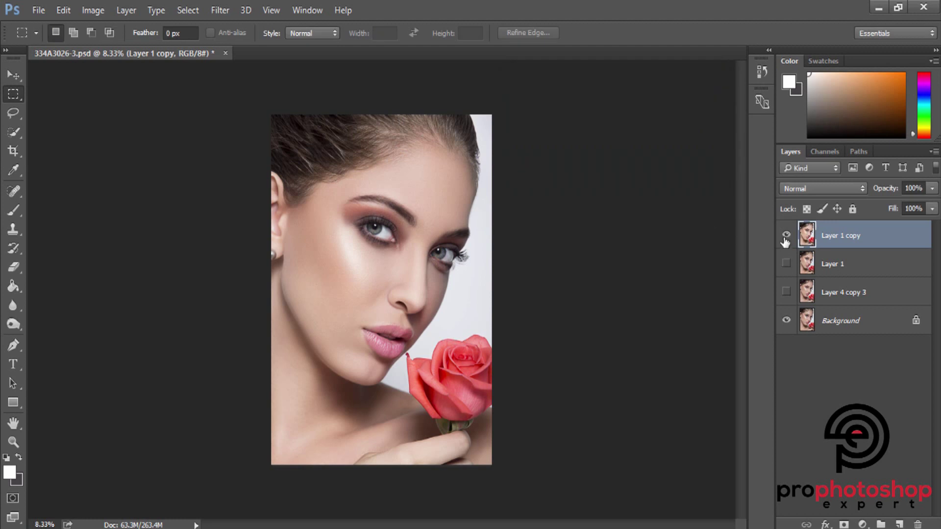
Step: Toggle Layer 1 copy's visibility to compare the brightness boost, leaving it visible
{"action": "left_click", "coordinate": [786, 236]}
{"action": "key", "text": "ctrl+plus"}
{"action": "left_click", "coordinate": [785, 236]}
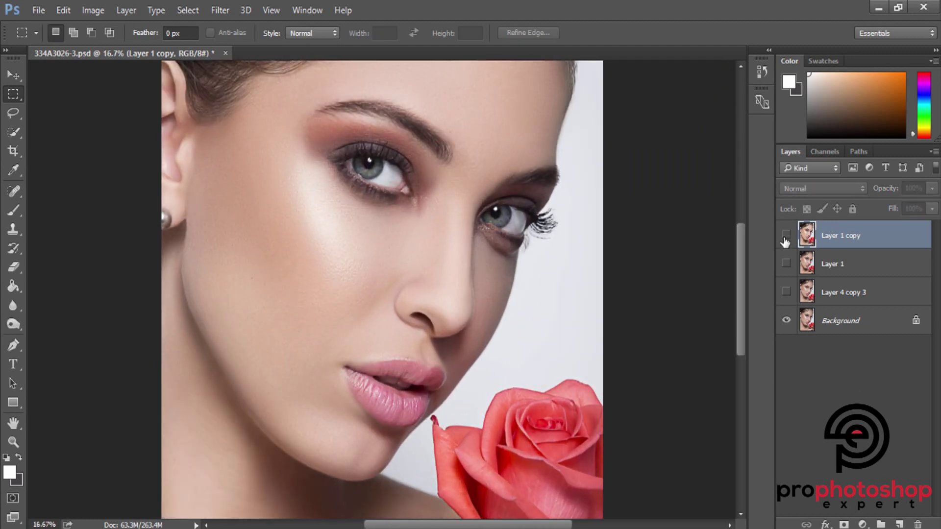
{"action": "left_click", "coordinate": [786, 236]}
{"action": "left_click", "coordinate": [785, 237]}
{"action": "key", "text": "ctrl+minus"}
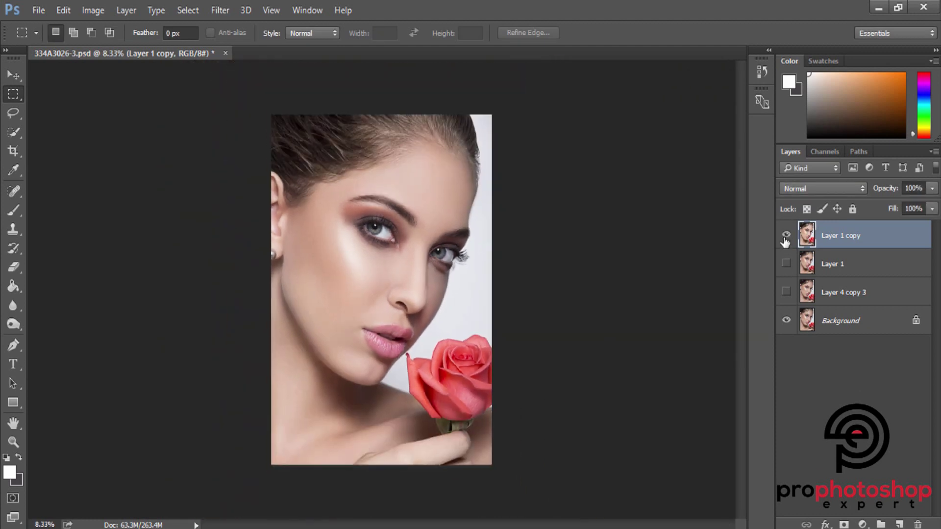
{"action": "key", "text": "ctrl+minus"}
Step: Cancel Hue/Saturation unchanged and duplicate Layer 1 copy as Layer 1 copy 2
{"action": "left_click", "coordinate": [93, 10]}
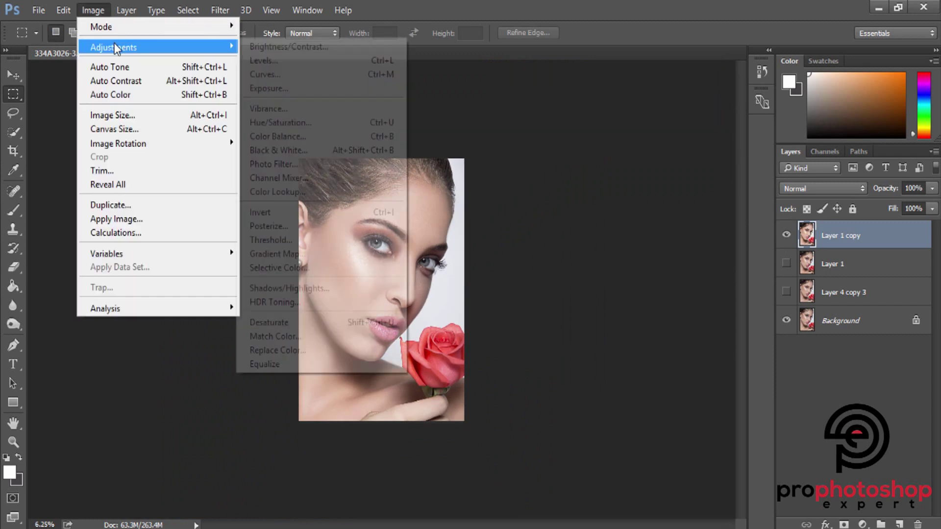
{"action": "left_click", "coordinate": [312, 122]}
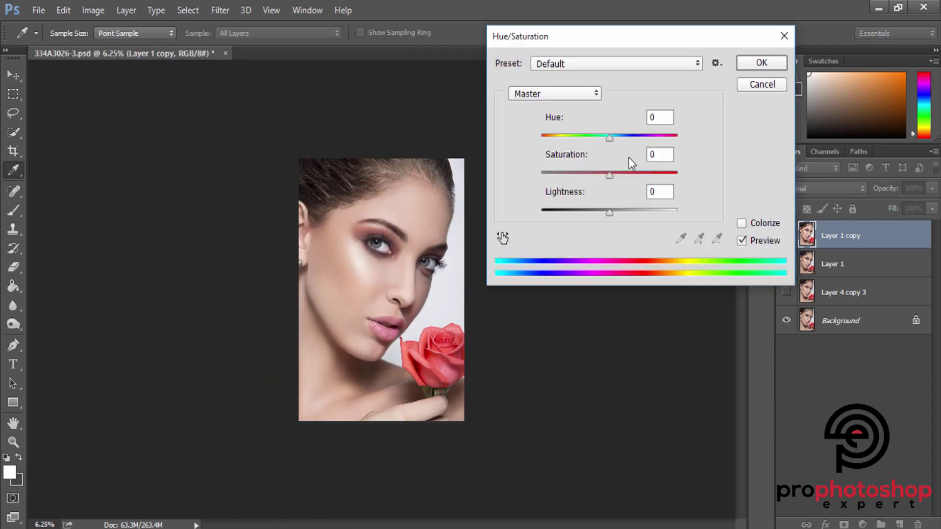
{"action": "key", "text": "Escape"}
{"action": "key", "text": "m"}
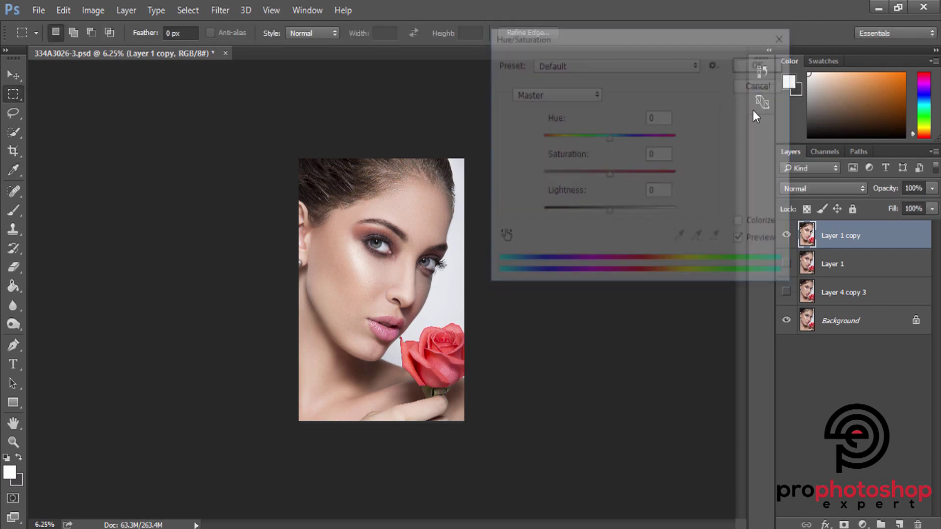
{"action": "key", "text": "ctrl+j"}
{"action": "key", "text": "ctrl+plus"}
{"action": "key", "text": "ctrl+plus"}
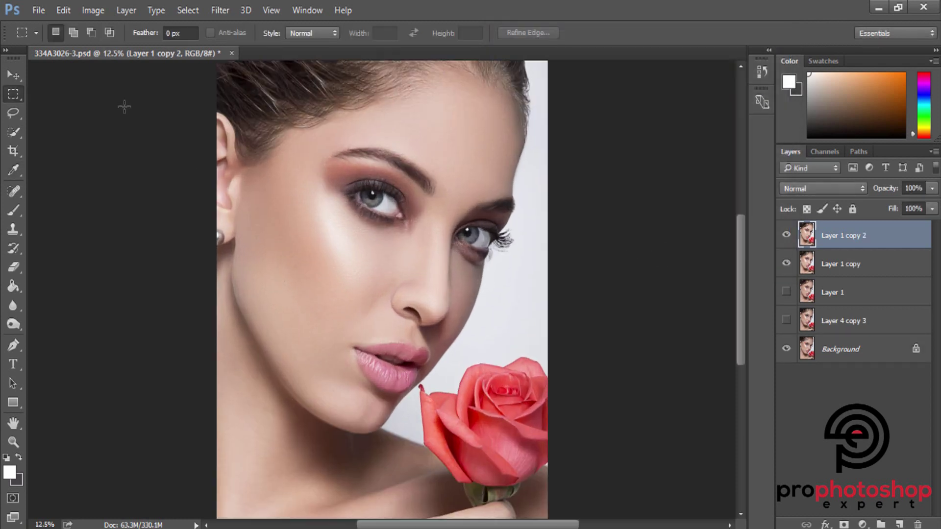
Step: Set Hue to +3 in Hue/Saturation on Layer 1 copy 2, then add a white layer mask
{"action": "left_click", "coordinate": [93, 9]}
{"action": "left_click", "coordinate": [286, 123]}
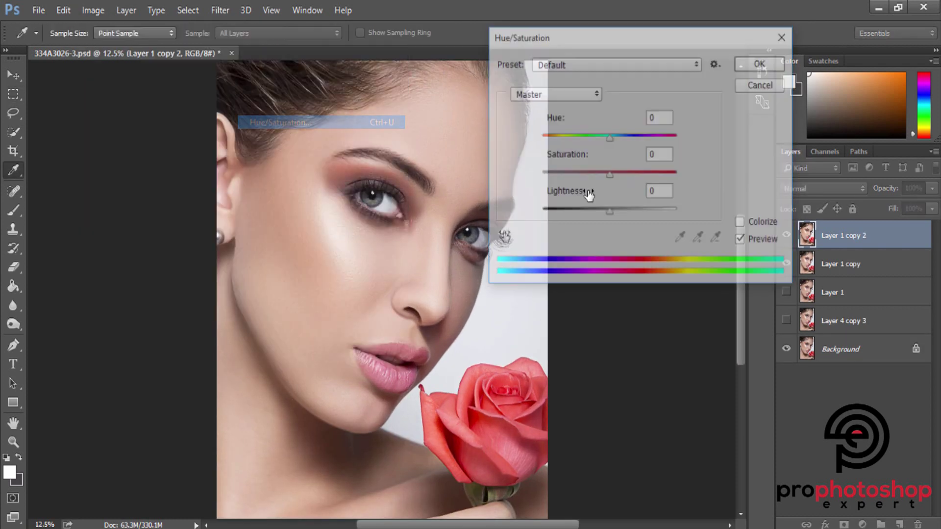
{"action": "left_click", "coordinate": [614, 140]}
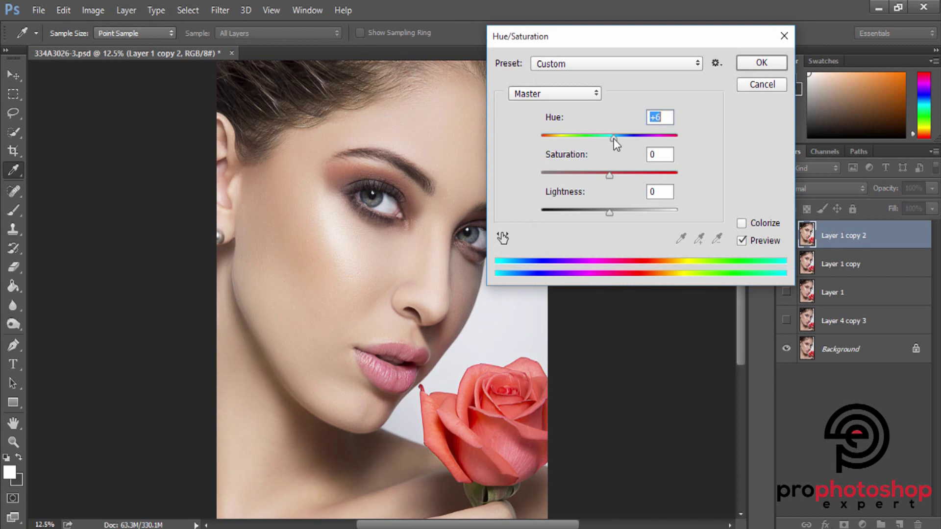
{"action": "key", "text": "Down"}
{"action": "left_click", "coordinate": [668, 119]}
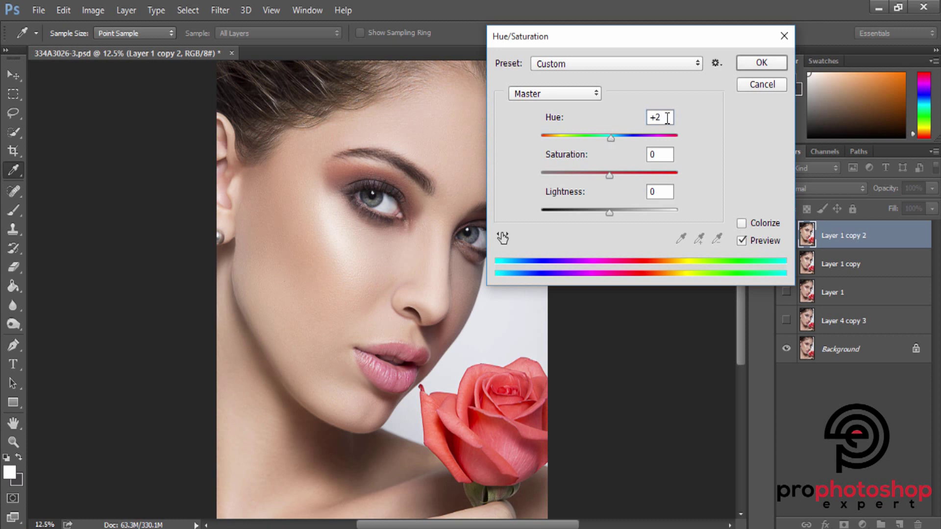
{"action": "left_click", "coordinate": [754, 64]}
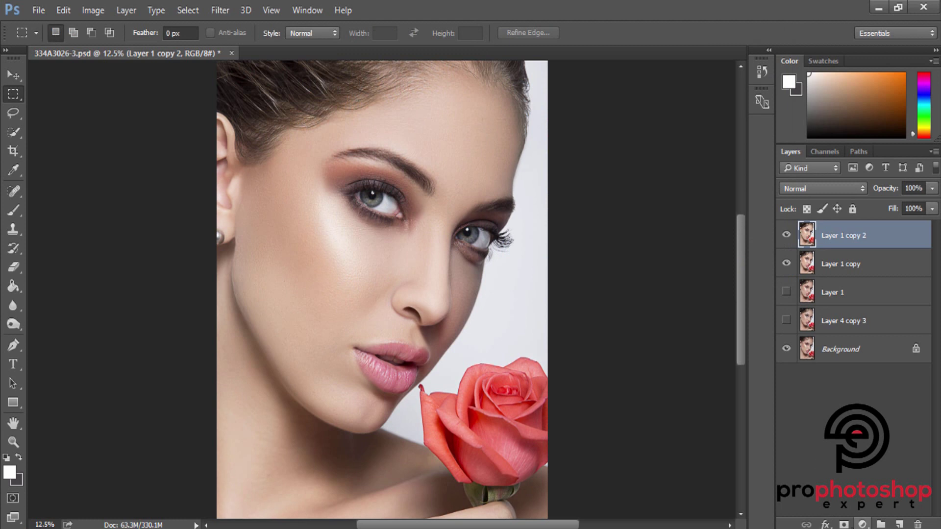
{"action": "left_click", "coordinate": [843, 525]}
Step: Invert the layer mask to black and ready a soft brush at full opacity
{"action": "key", "text": "ctrl+a"}
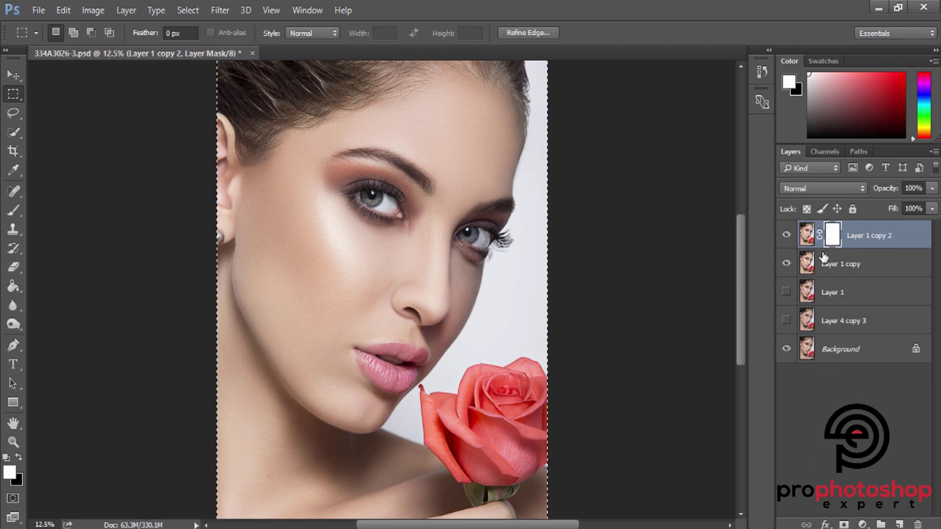
{"action": "key", "text": "ctrl+i"}
{"action": "left_click", "coordinate": [14, 210]}
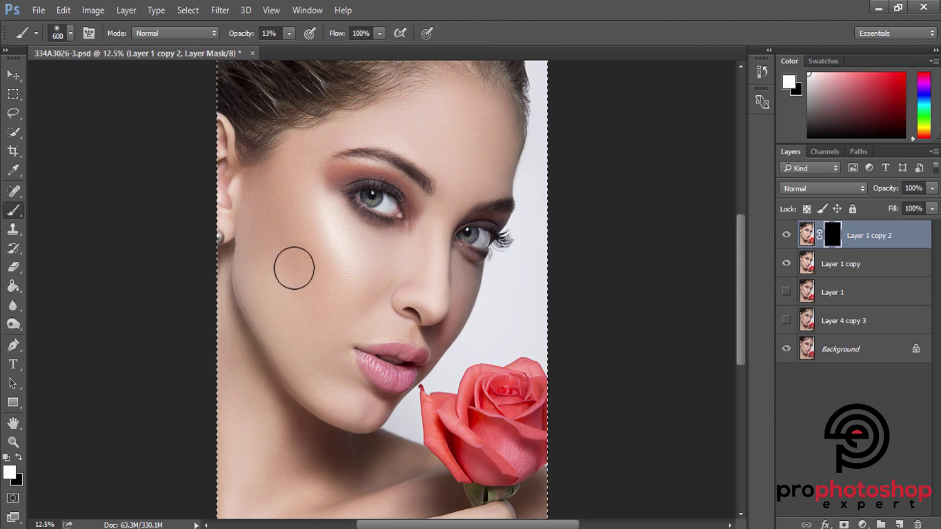
{"action": "key", "text": "bracketright"}
{"action": "key", "text": "bracketright"}
{"action": "key", "text": "bracketright"}
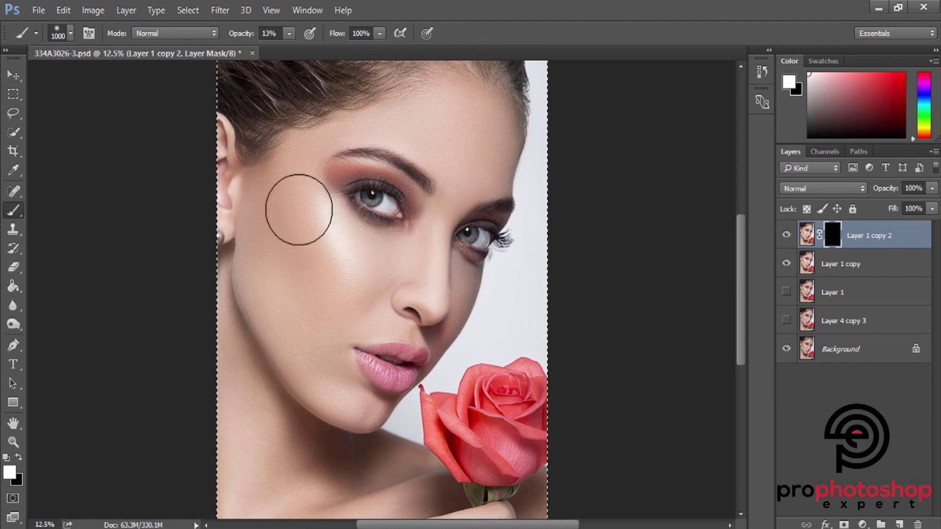
{"action": "left_click_drag", "start_coordinate": [289, 33], "coordinate": [354, 49]}
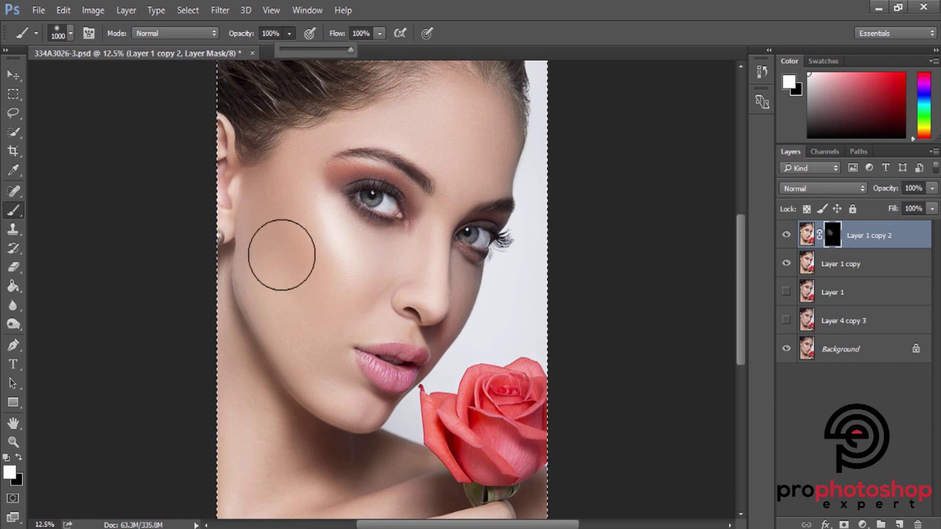
Step: Paint the hue shift back onto the cheek, nose and forehead
{"action": "left_click_drag", "start_coordinate": [304, 334], "coordinate": [367, 265]}
{"action": "key", "text": "bracketleft"}
{"action": "key", "text": "bracketleft"}
{"action": "key", "text": "bracketleft"}
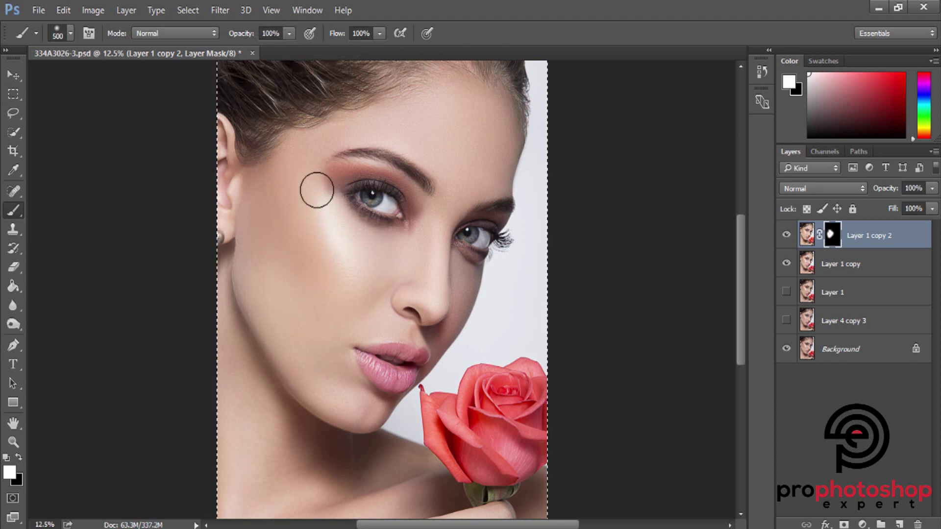
{"action": "key", "text": "bracketleft"}
{"action": "key", "text": "bracketleft"}
{"action": "scroll", "coordinate": [420, 216], "scroll_direction": "up", "scroll_amount": 2}
{"action": "key", "text": "bracketright"}
{"action": "key", "text": "bracketright"}
{"action": "key", "text": "bracketright"}
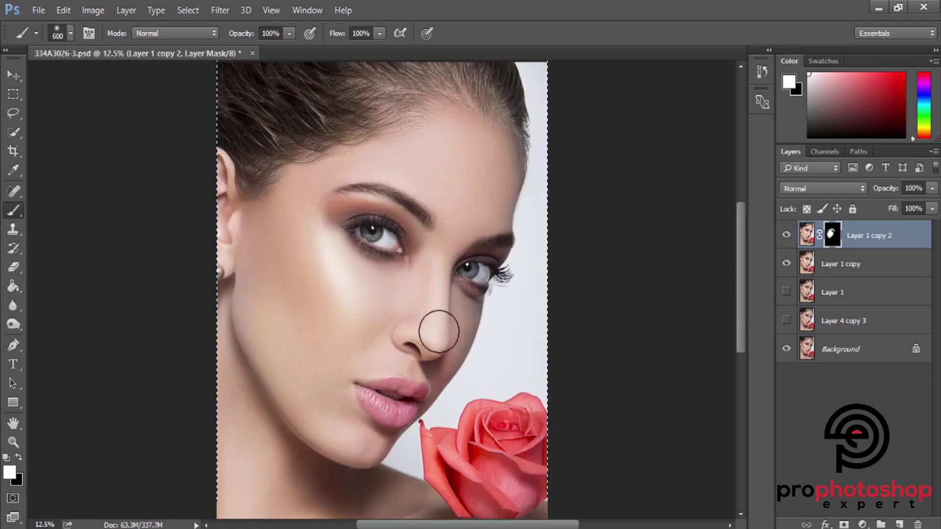
{"action": "left_click_drag", "start_coordinate": [436, 330], "coordinate": [458, 212]}
{"action": "left_click_drag", "start_coordinate": [422, 161], "coordinate": [483, 204]}
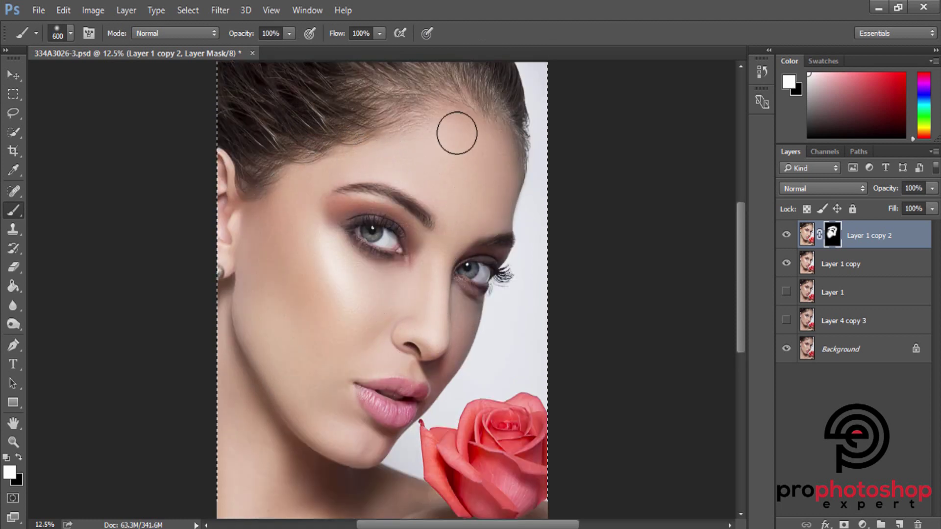
Step: Extend the hue shift over the eye area, cheek and ear with varying brush sizes
{"action": "scroll", "coordinate": [483, 204], "scroll_direction": "down", "scroll_amount": 2}
{"action": "key", "text": "bracketleft"}
{"action": "key", "text": "bracketleft"}
{"action": "key", "text": "bracketleft"}
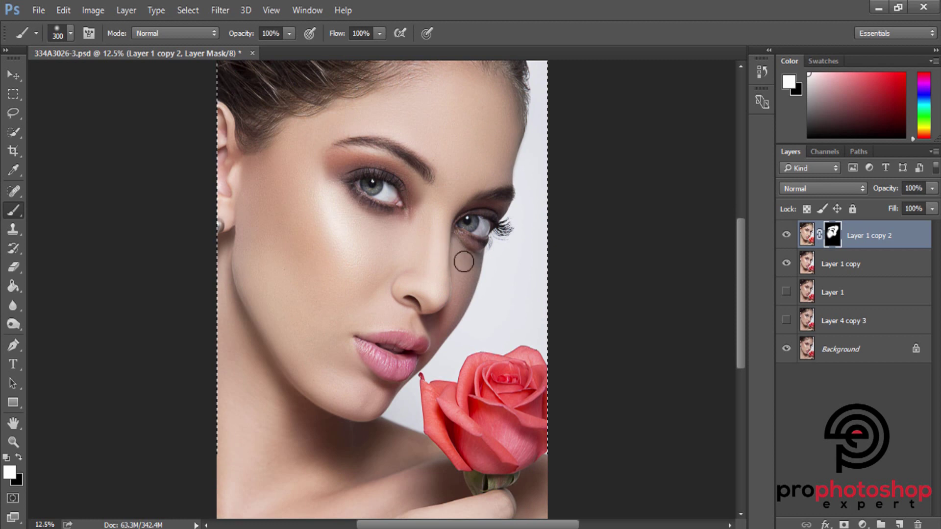
{"action": "key", "text": "bracketright"}
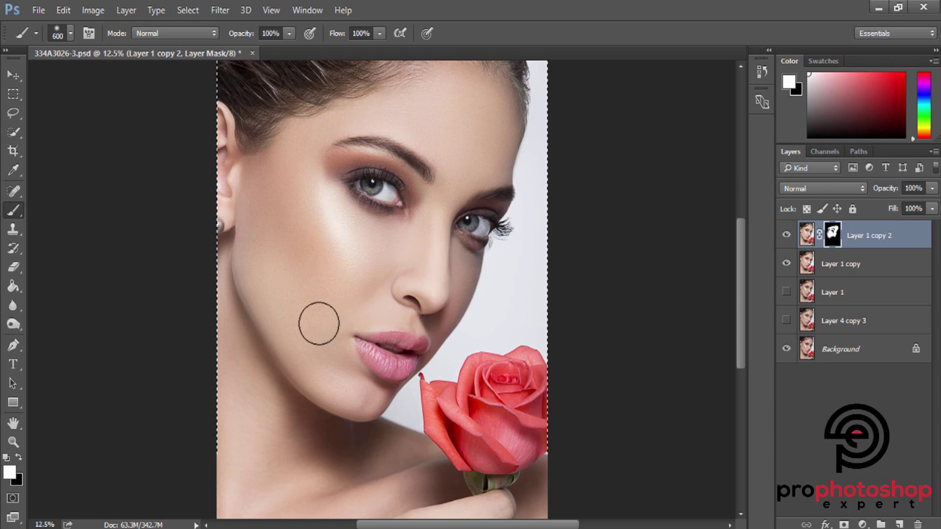
{"action": "key", "text": "bracketright"}
{"action": "key", "text": "bracketright"}
{"action": "key", "text": "bracketright"}
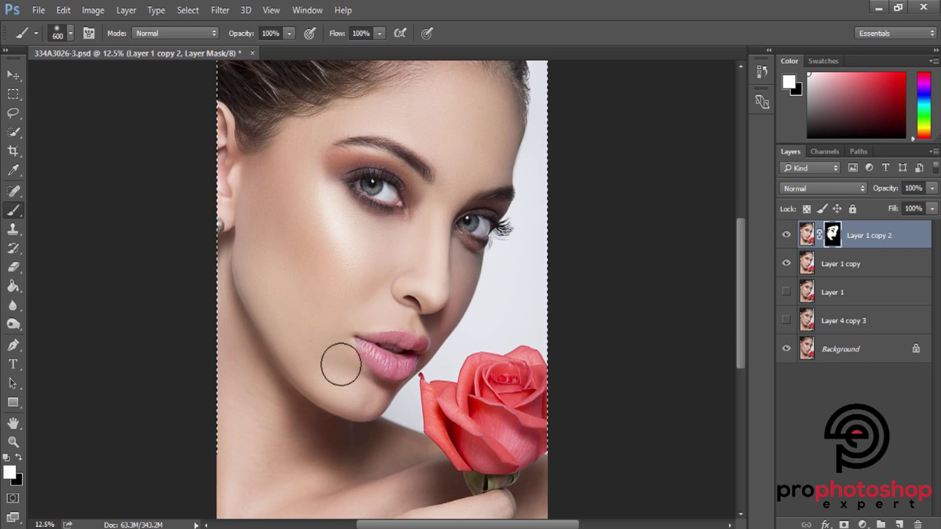
{"action": "key", "text": "bracketright"}
{"action": "key", "text": "bracketright"}
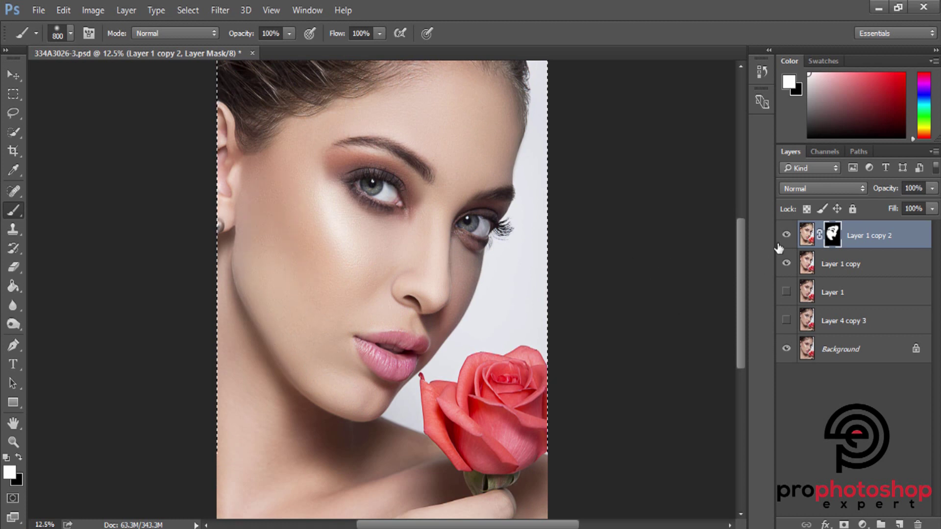
{"action": "key", "text": "bracketleft"}
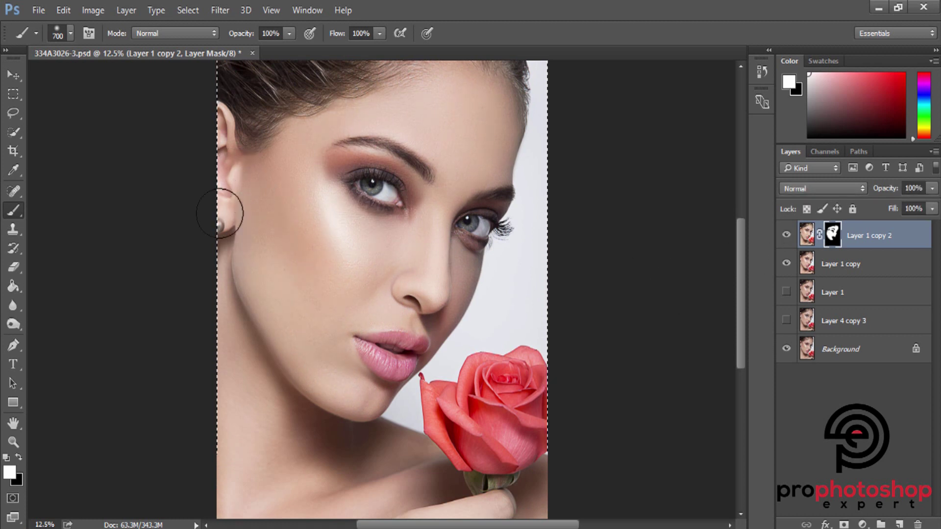
{"action": "scroll", "coordinate": [294, 264], "scroll_direction": "down", "scroll_amount": 3}
{"action": "key", "text": "bracketright"}
{"action": "key", "text": "bracketright"}
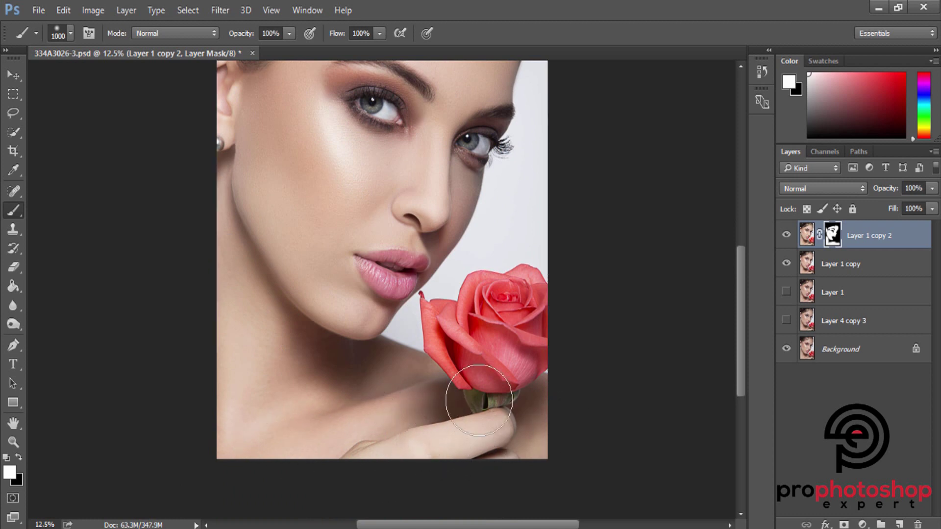
{"action": "key", "text": "bracketright"}
{"action": "key", "text": "ctrl+minus"}
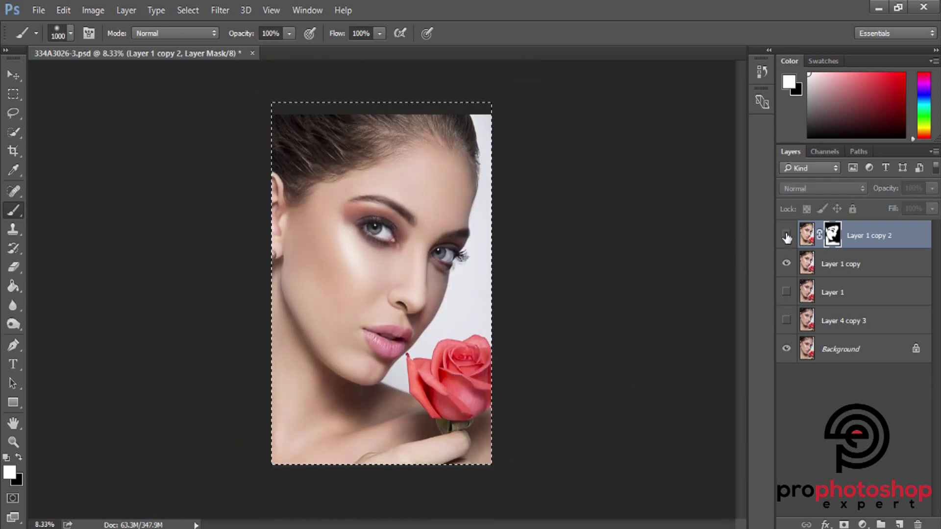
{"action": "key", "text": "ctrl+plus"}
{"action": "scroll", "coordinate": [679, 261], "scroll_direction": "up", "scroll_amount": 2}
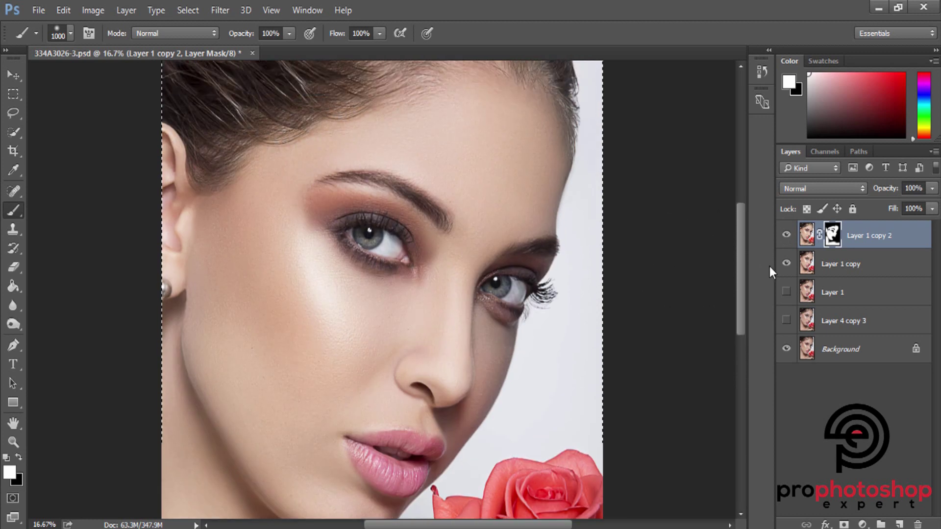
Step: Select Layer 1 copy together with Layer 1 copy 2 and merge them
{"action": "left_click", "coordinate": [840, 265], "text": "shift"}
{"action": "right_click", "coordinate": [841, 266]}
{"action": "left_click", "coordinate": [617, 488]}
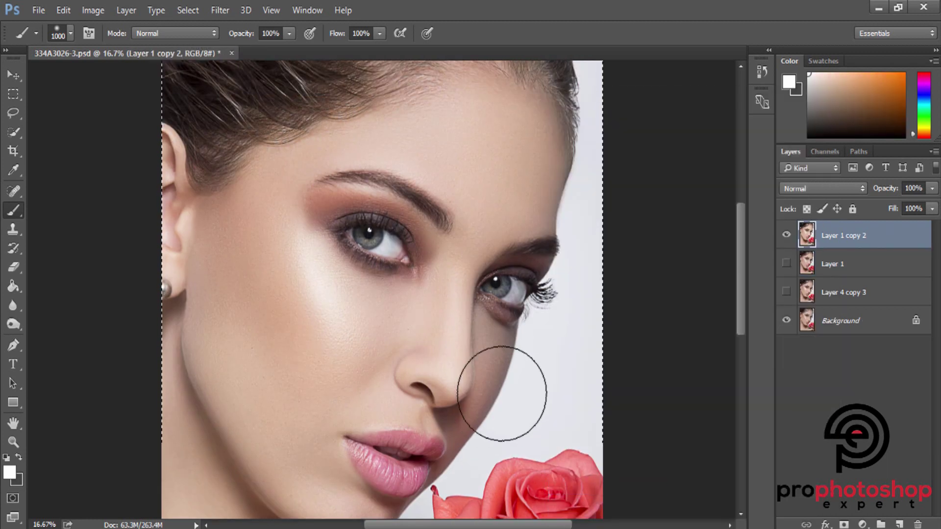